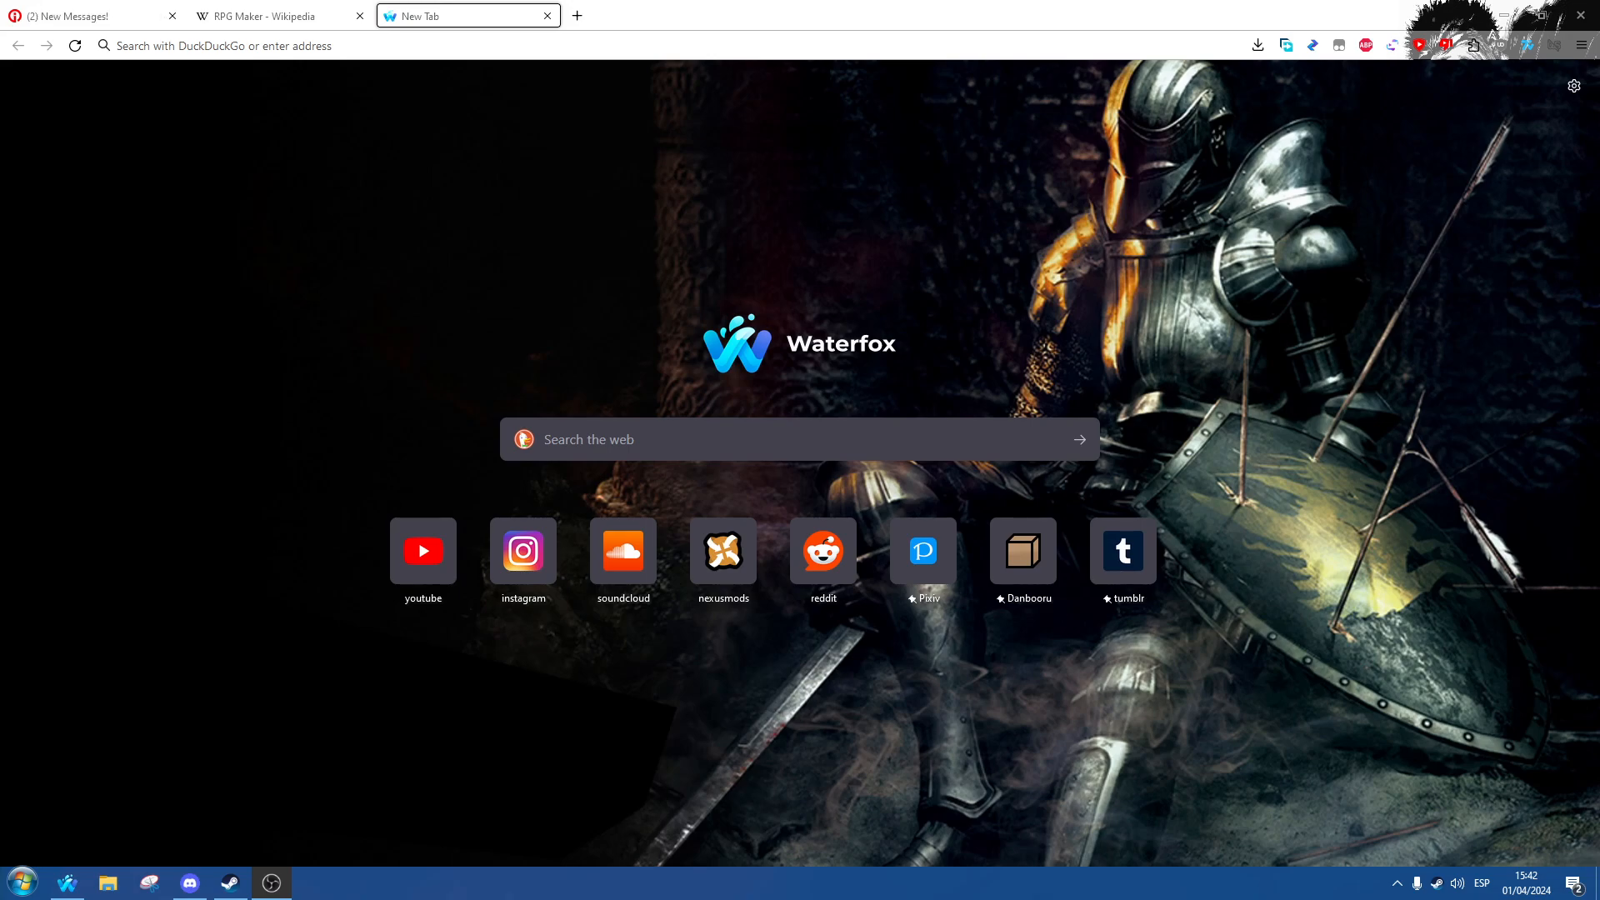
Step: Switch to Discord and view the RPGMV-DECRYPTOR-WIN32.zip attachment in the "Image error (Solved)" support post
click(190, 882)
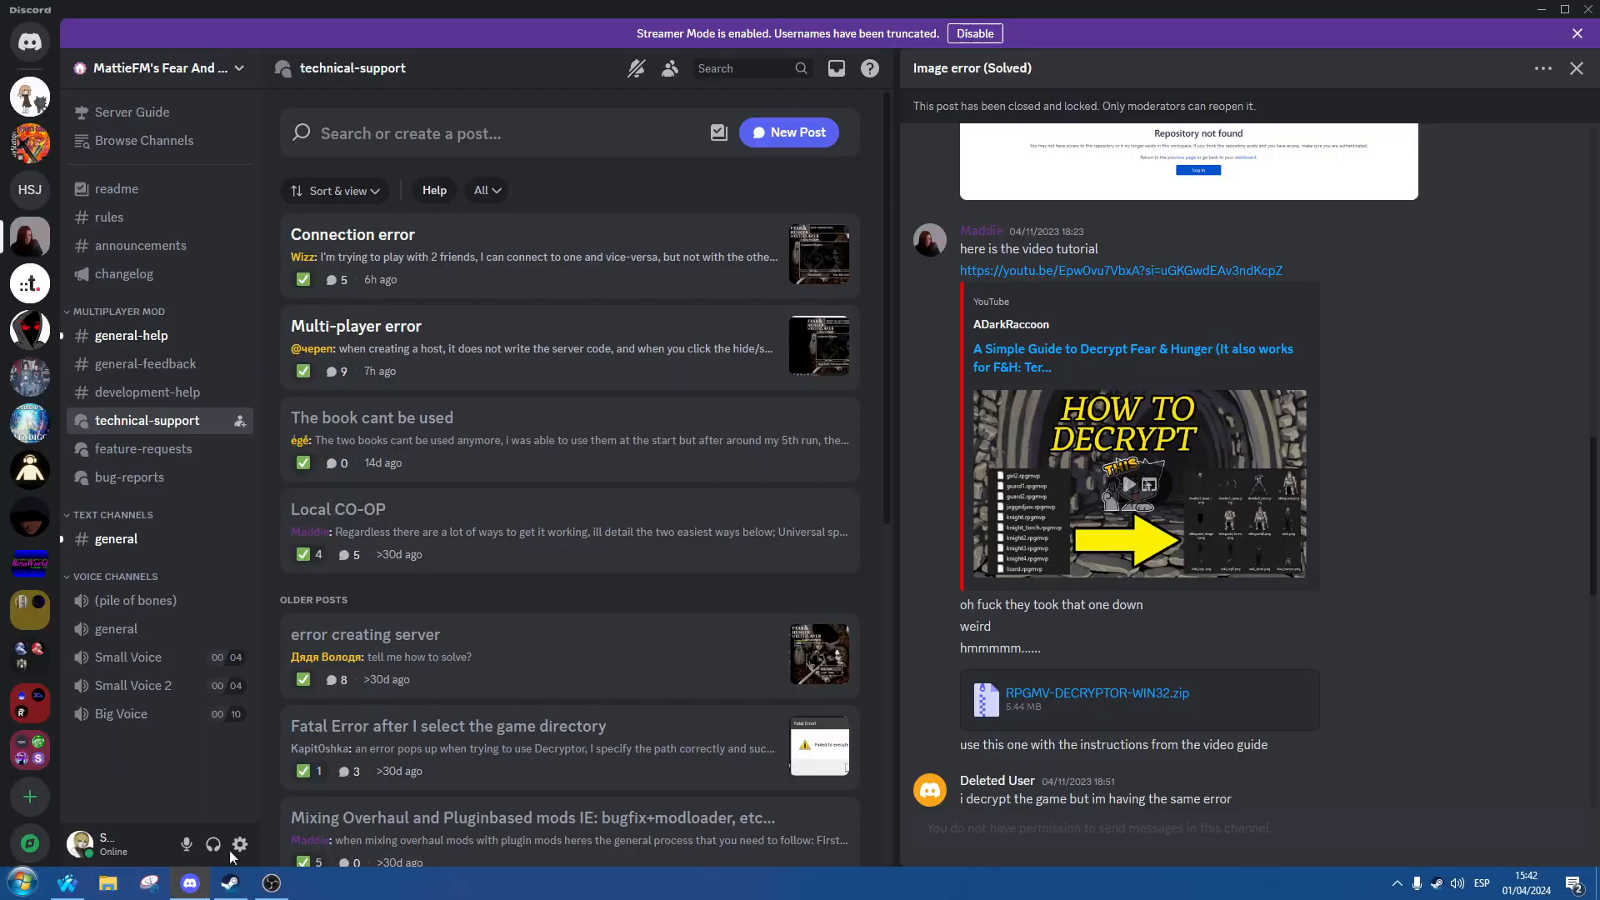
scroll(1429, 676, up, 2)
scroll(1384, 669, down, 2)
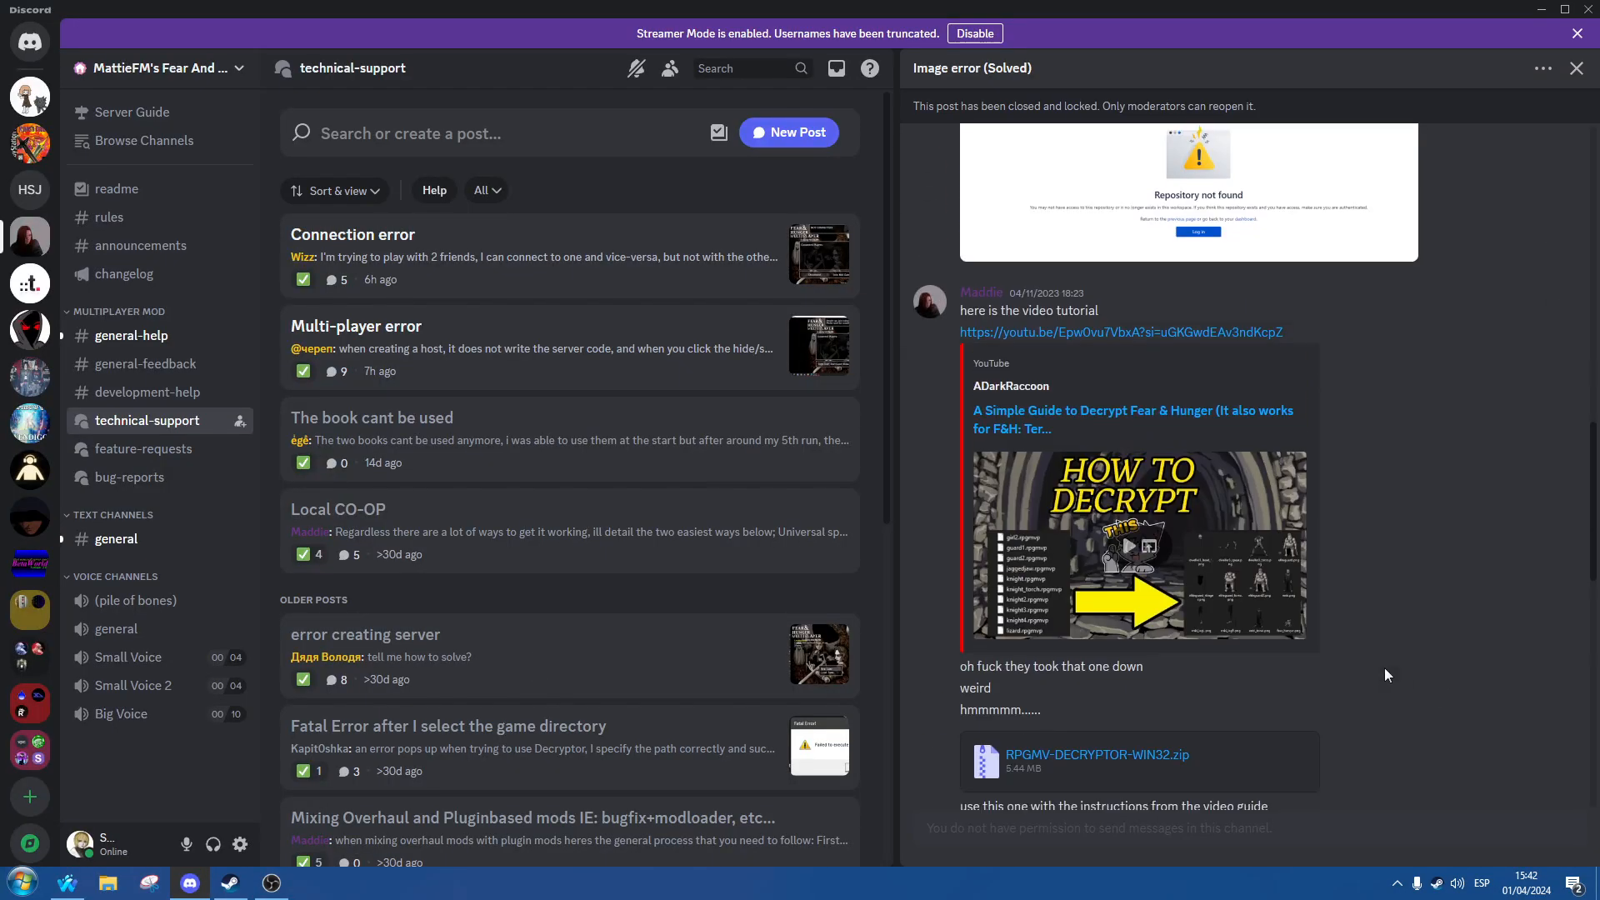
mouse_move(1339, 619)
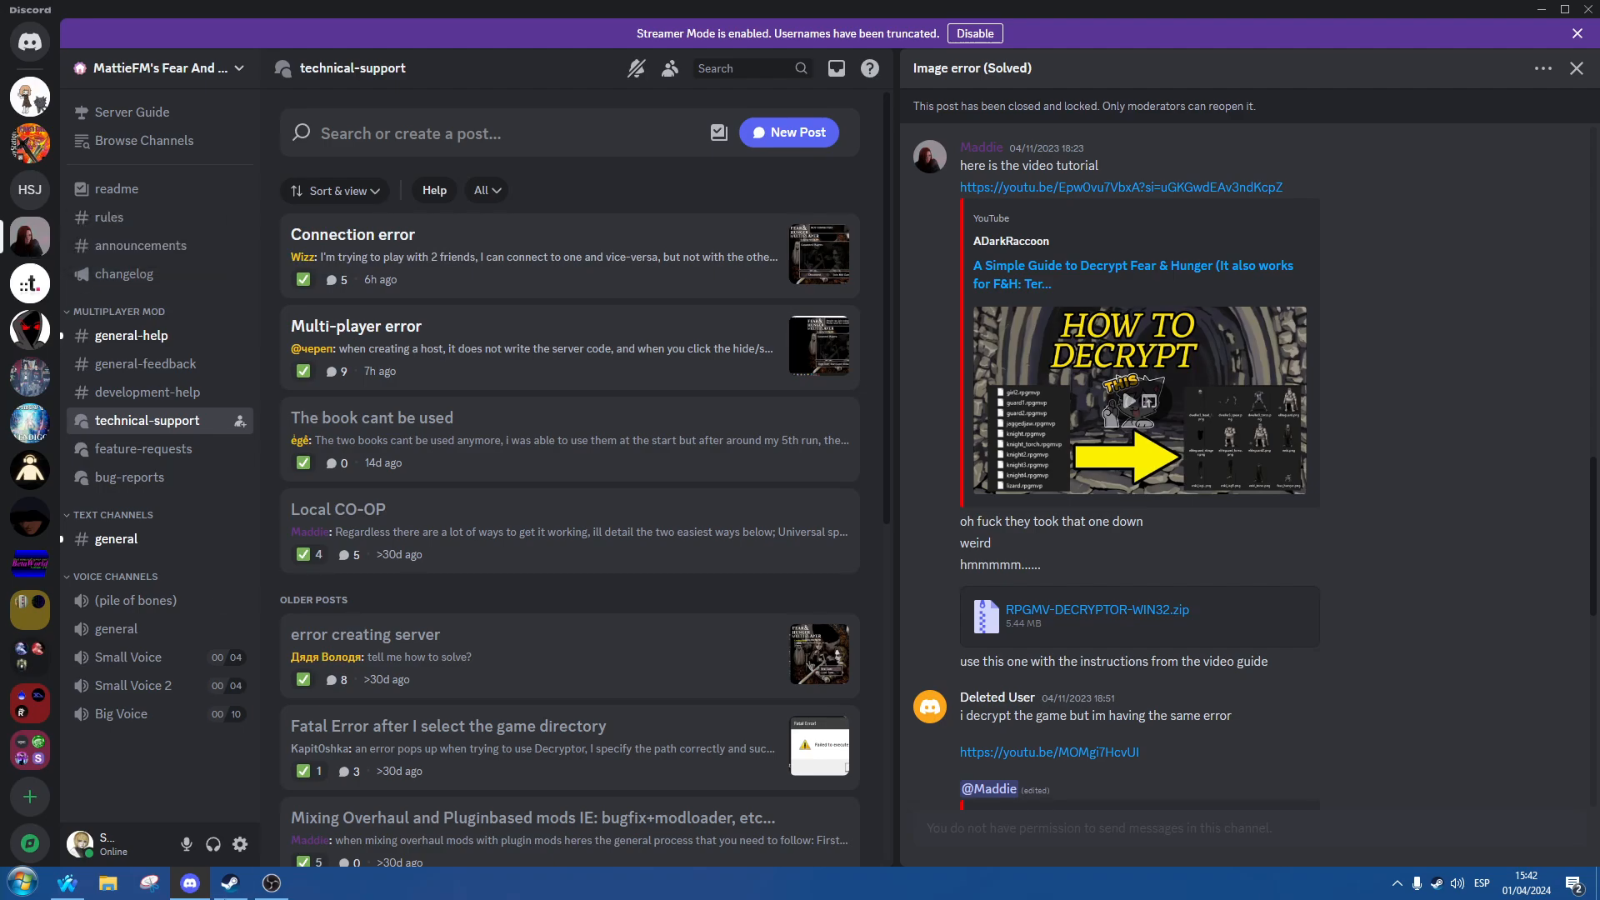
Step: Switch to Waterfox and search the web for "fear & hunger multiplayer mod"
click(66, 882)
text(fear )
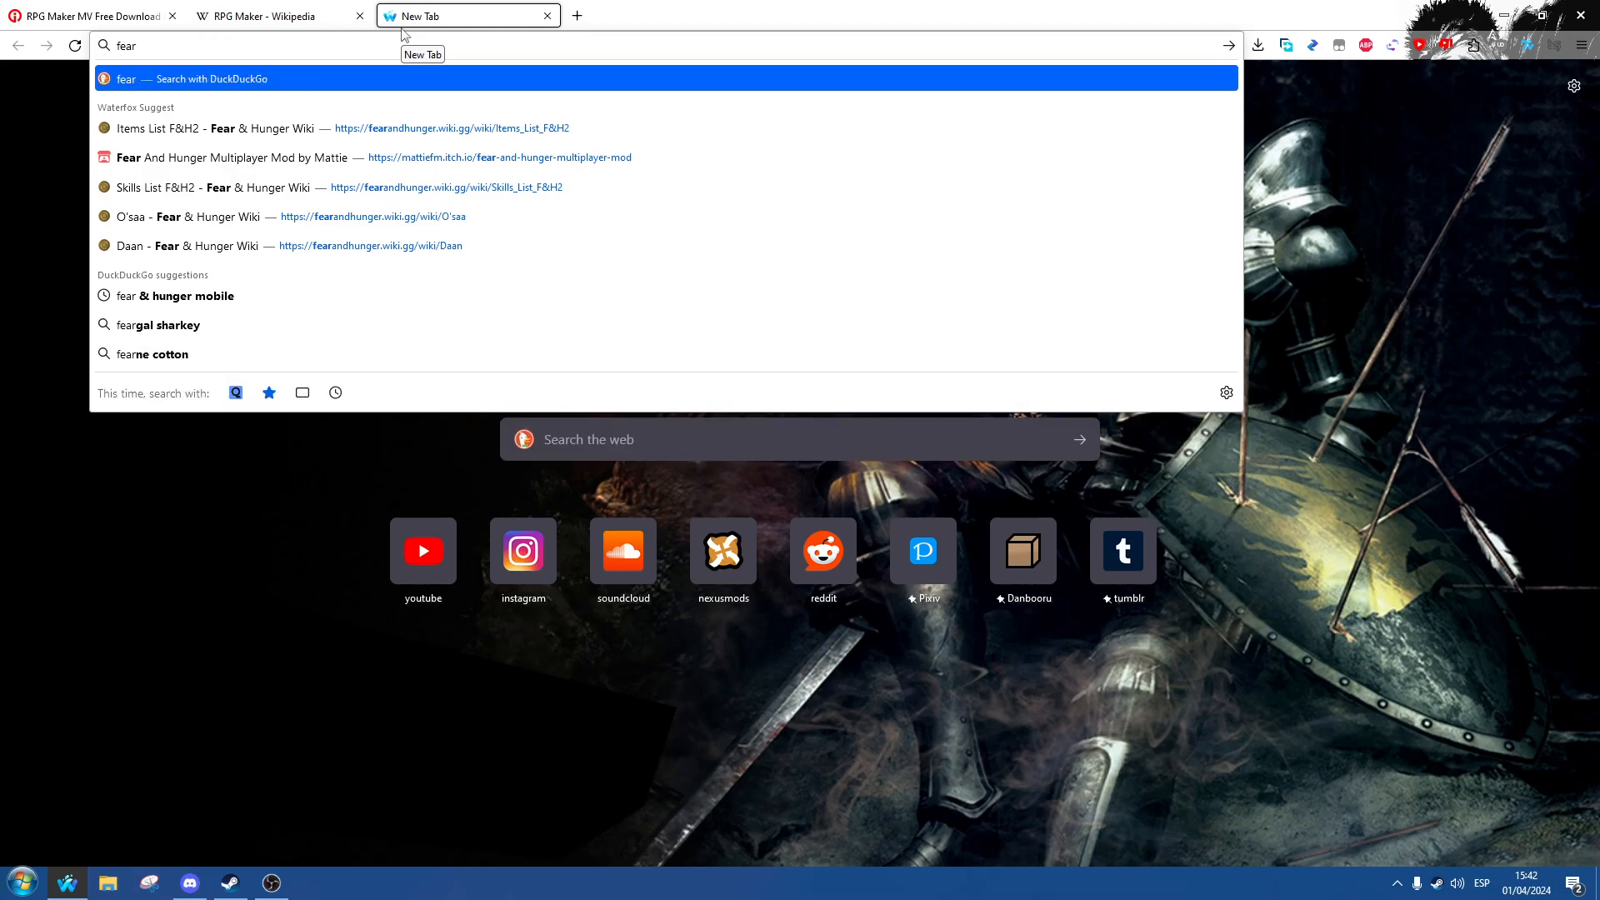
text(& hunger multiplayer mod)
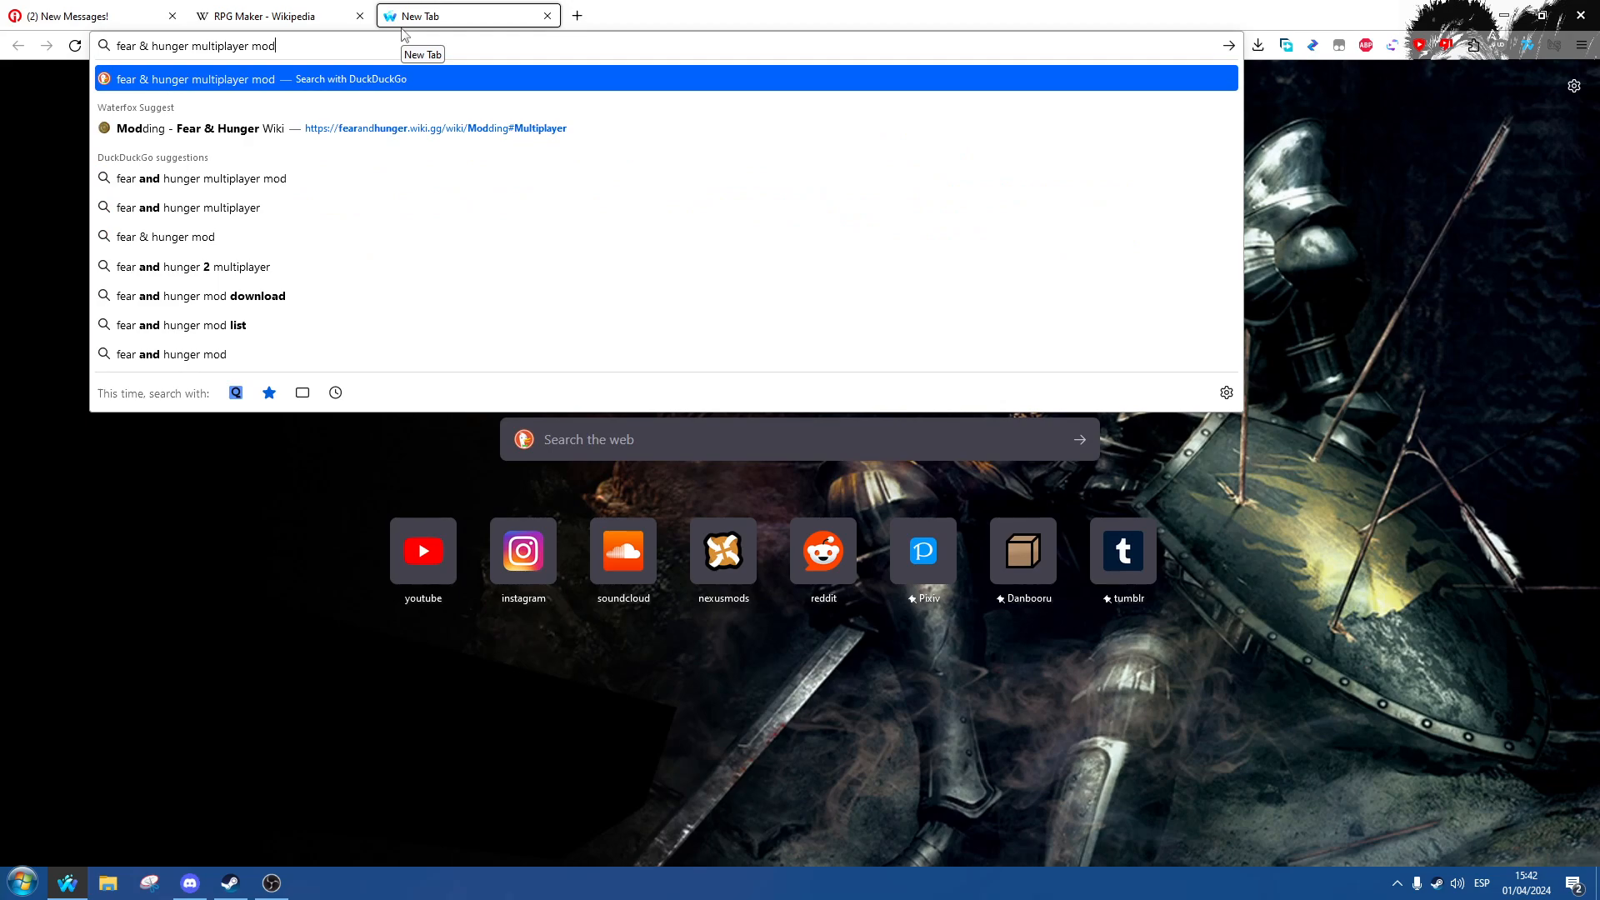
key(Return)
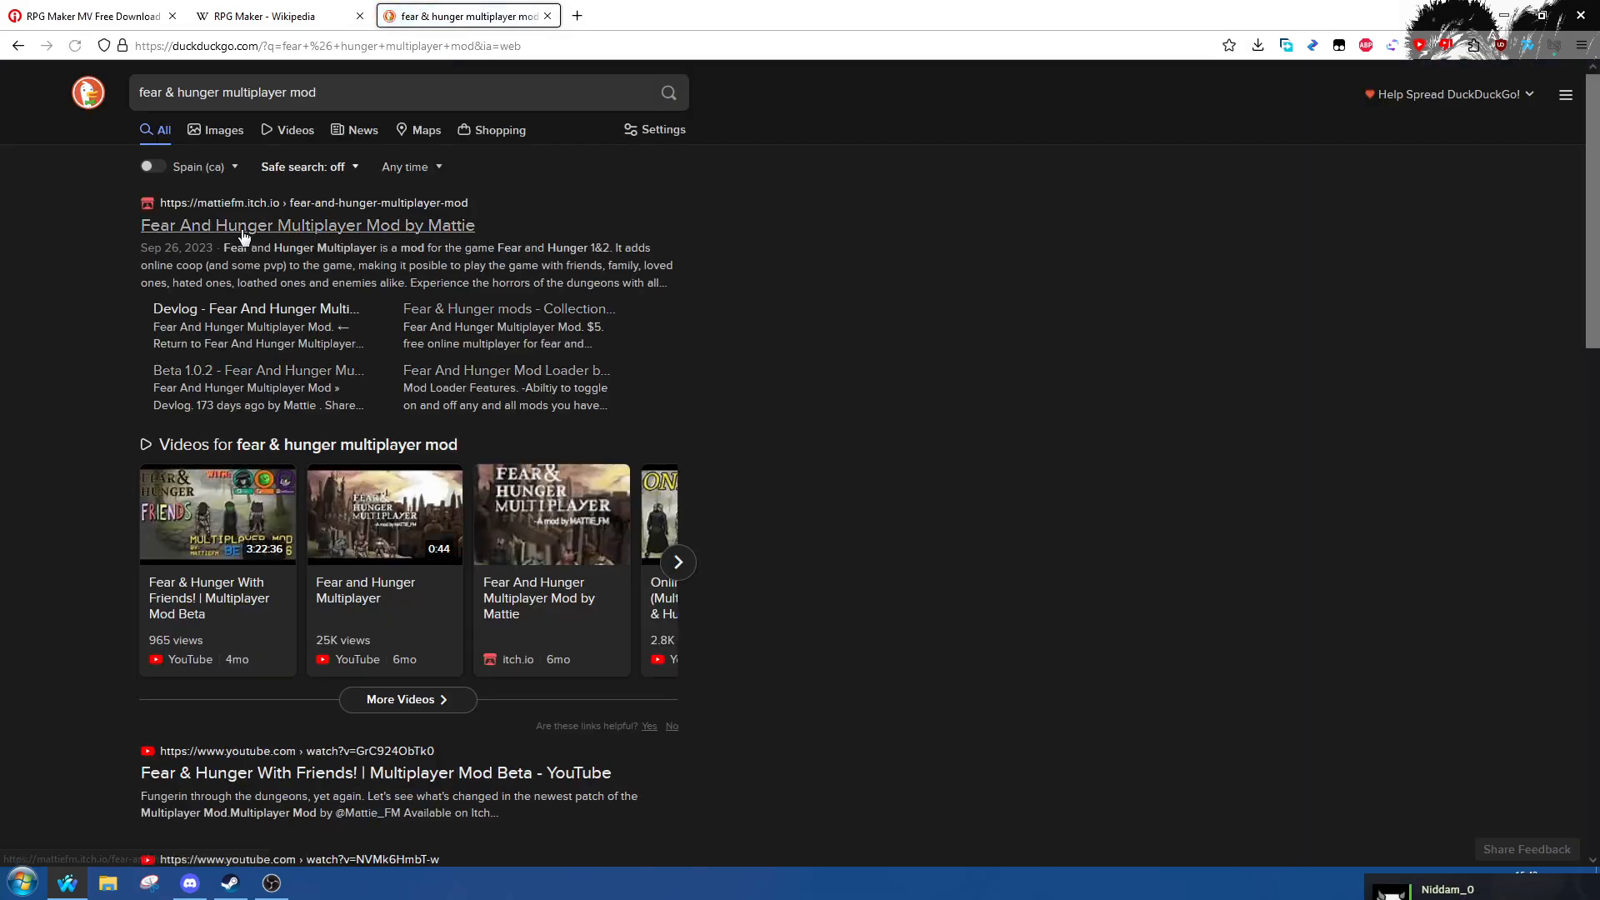
Step: Open the mod's itch.io page from the search results and locate its Discord server link
click(242, 229)
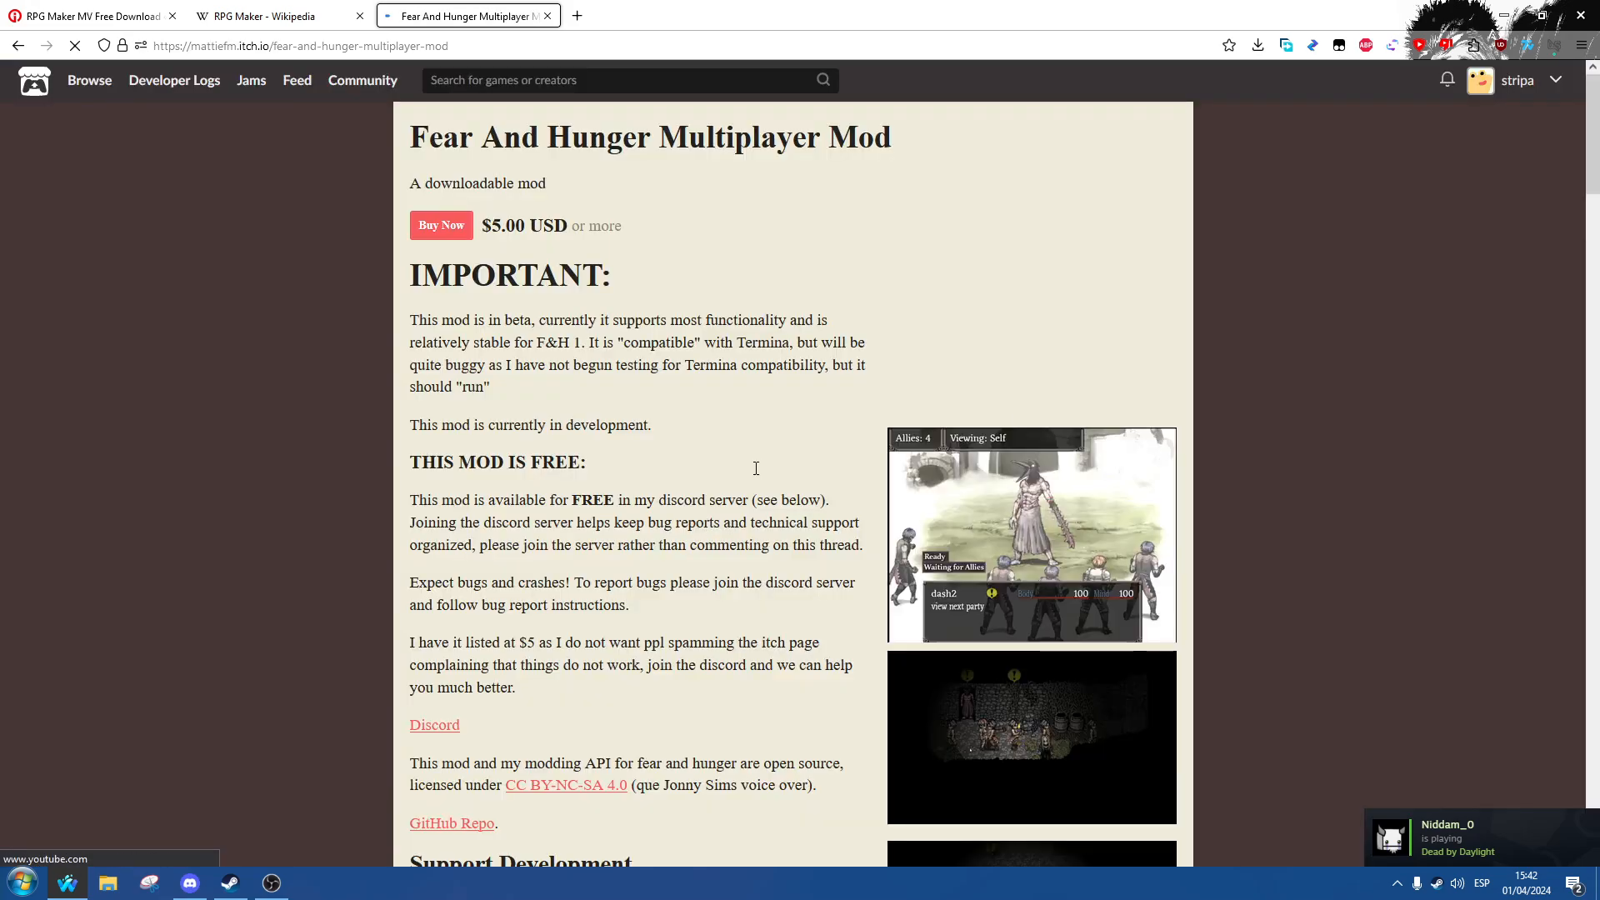
scroll(750, 683, down, 1)
scroll(750, 683, down, 4)
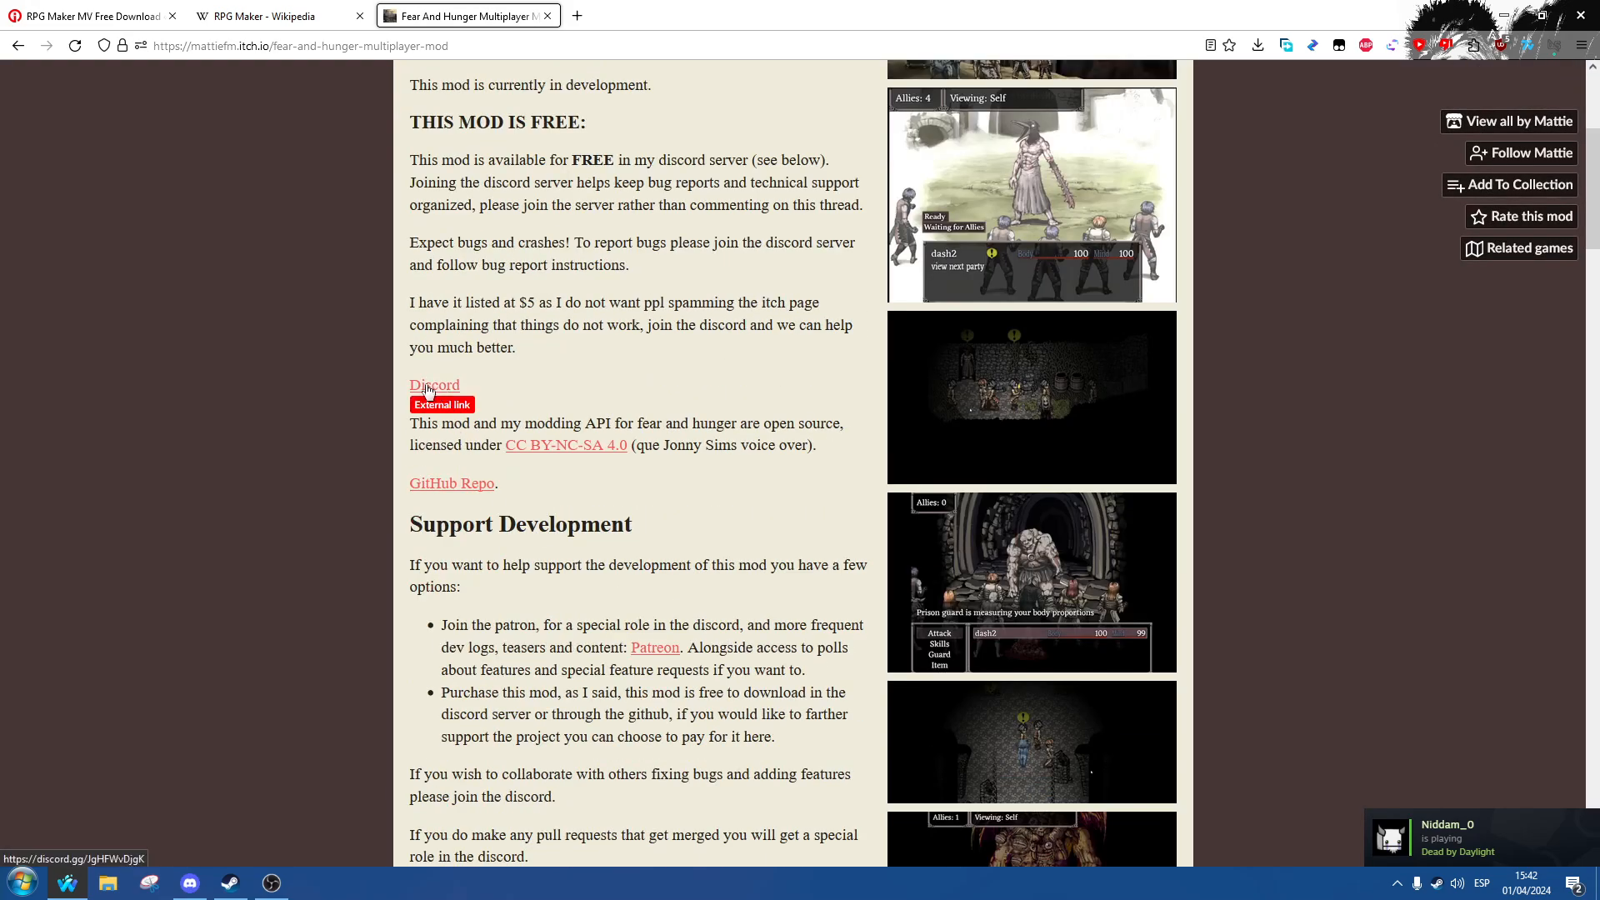
scroll(441, 492, up, 5)
Step: Switch to Discord and find the "Image error (Solved)" post in the technical-support channel's list
click(200, 881)
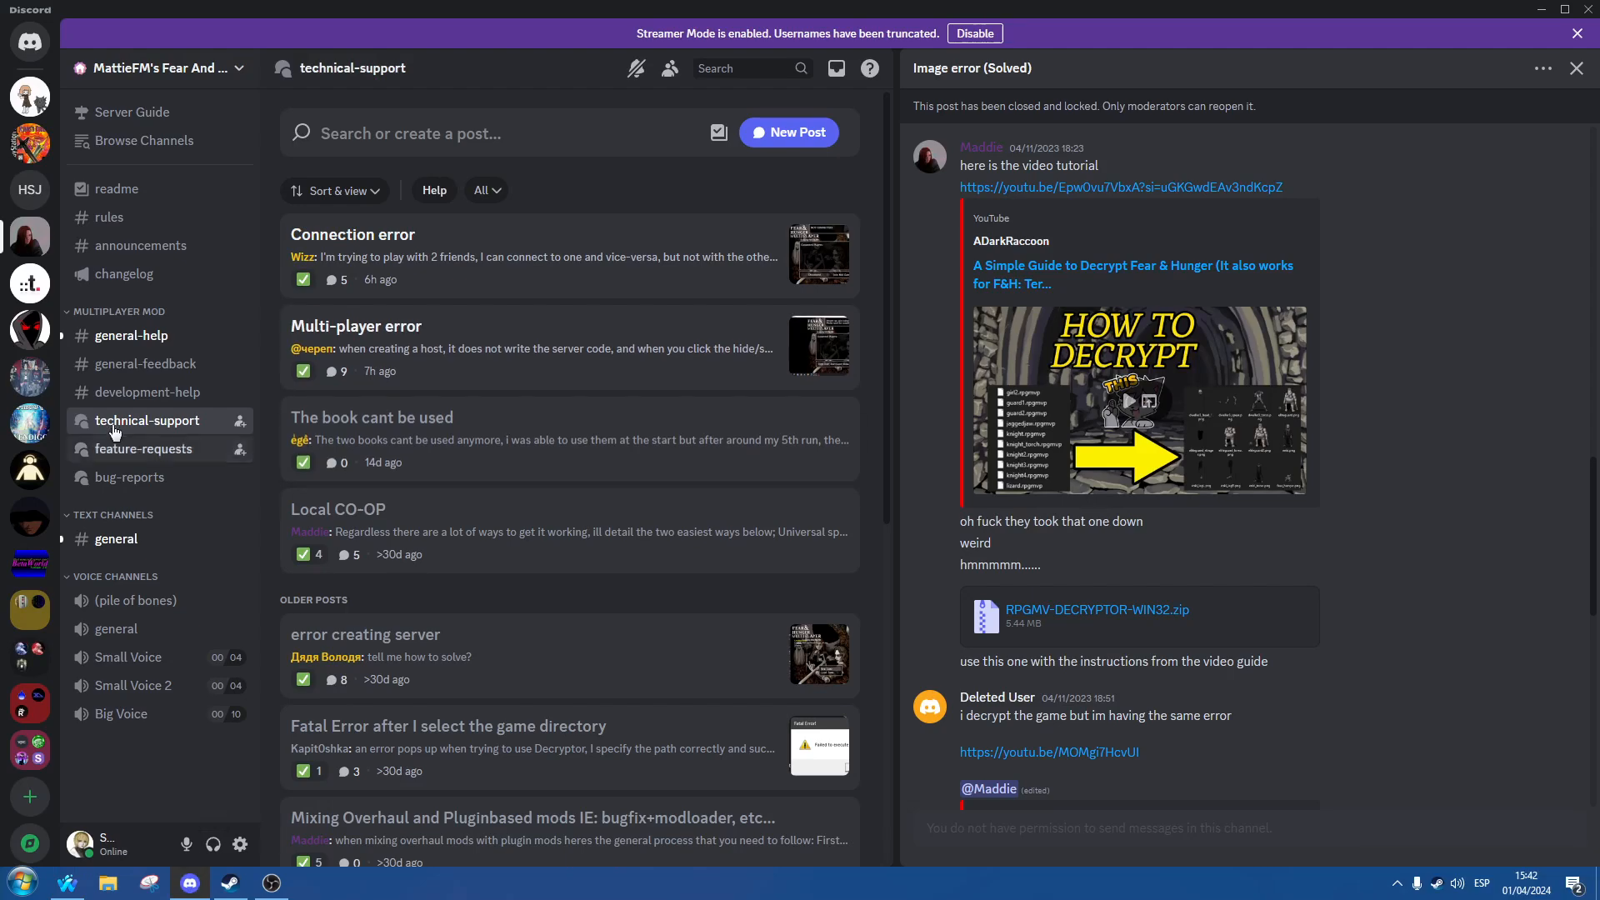
mouse_move(117, 425)
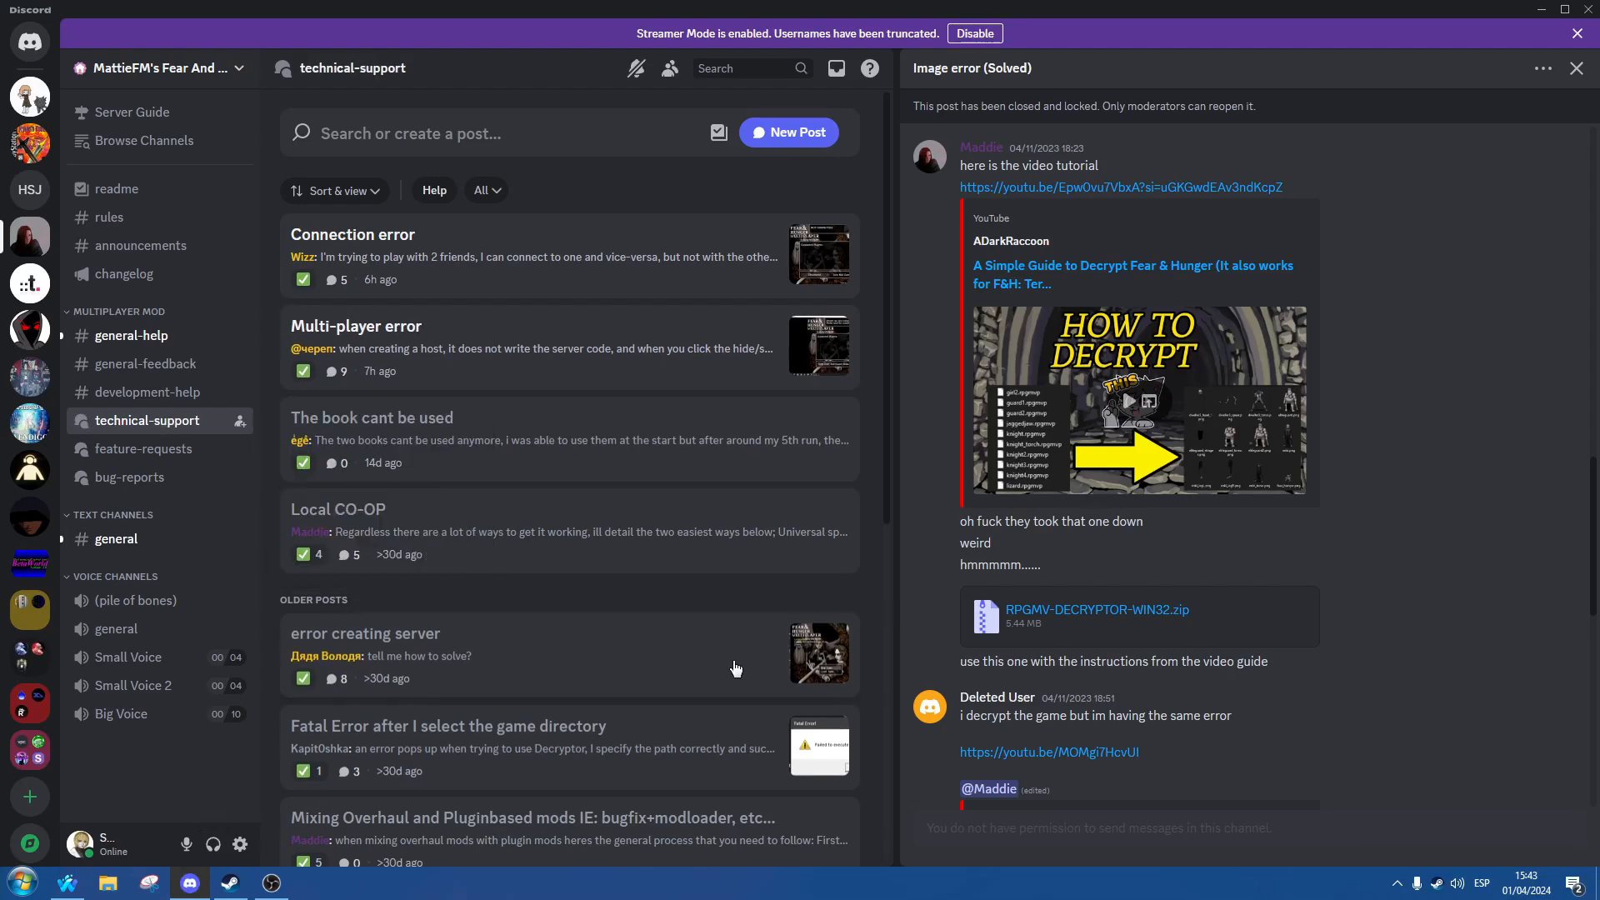
scroll(686, 598, down, 4)
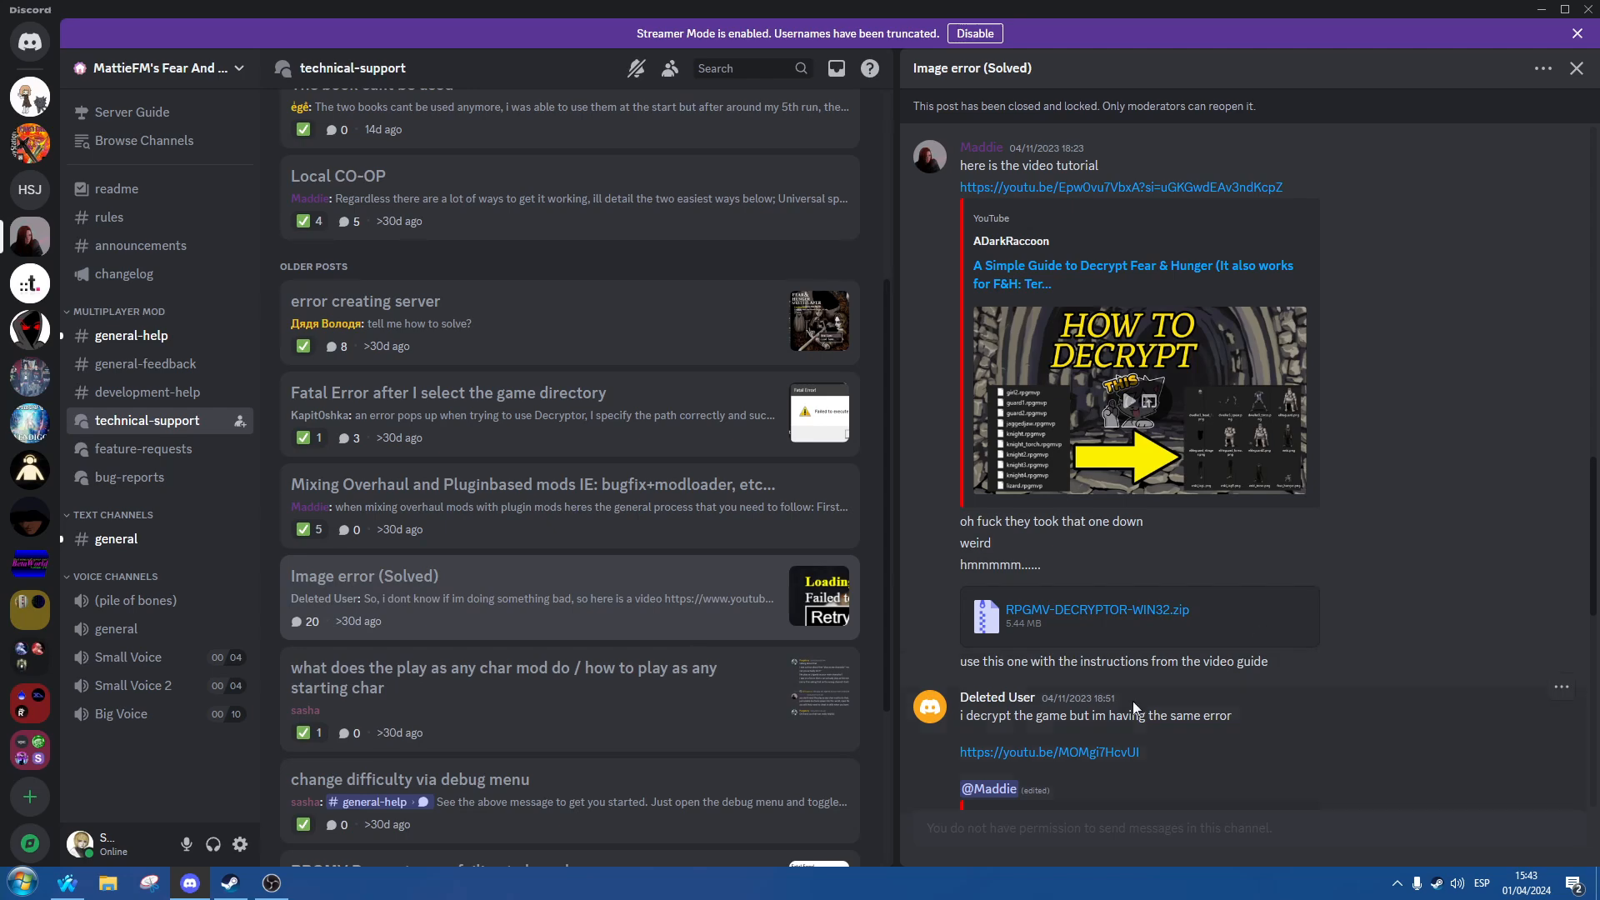
Step: Clear Discord off the screen and bring up the RPGMV-DECRYPTOR-WIN32 folder in File Explorer
click(120, 891)
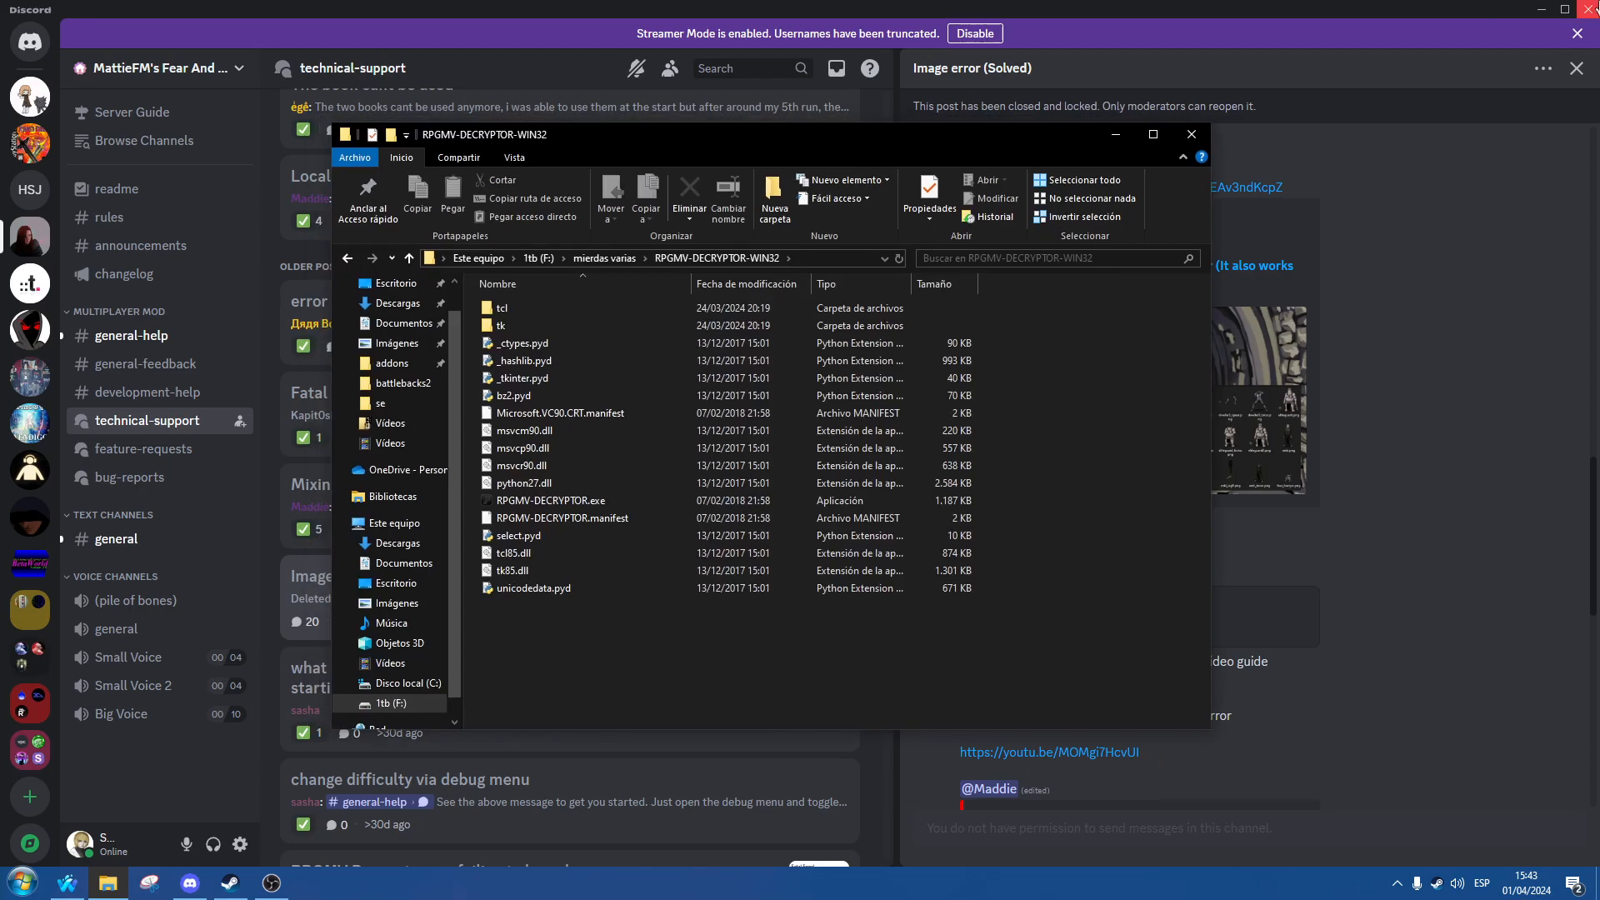
click(1545, 8)
click(1544, 9)
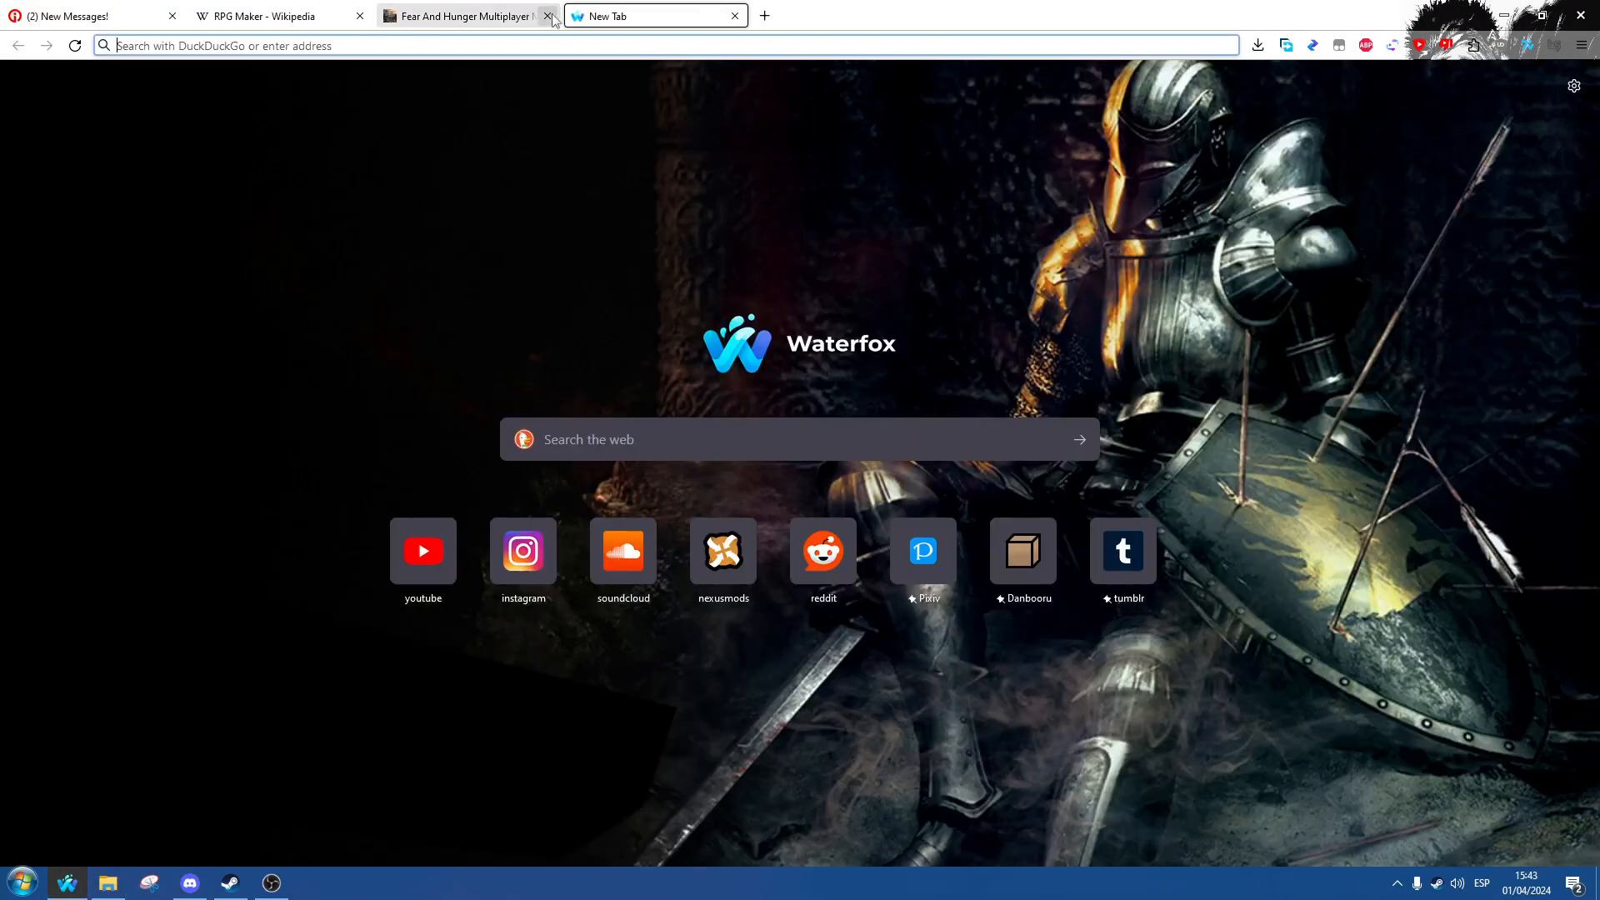
click(108, 883)
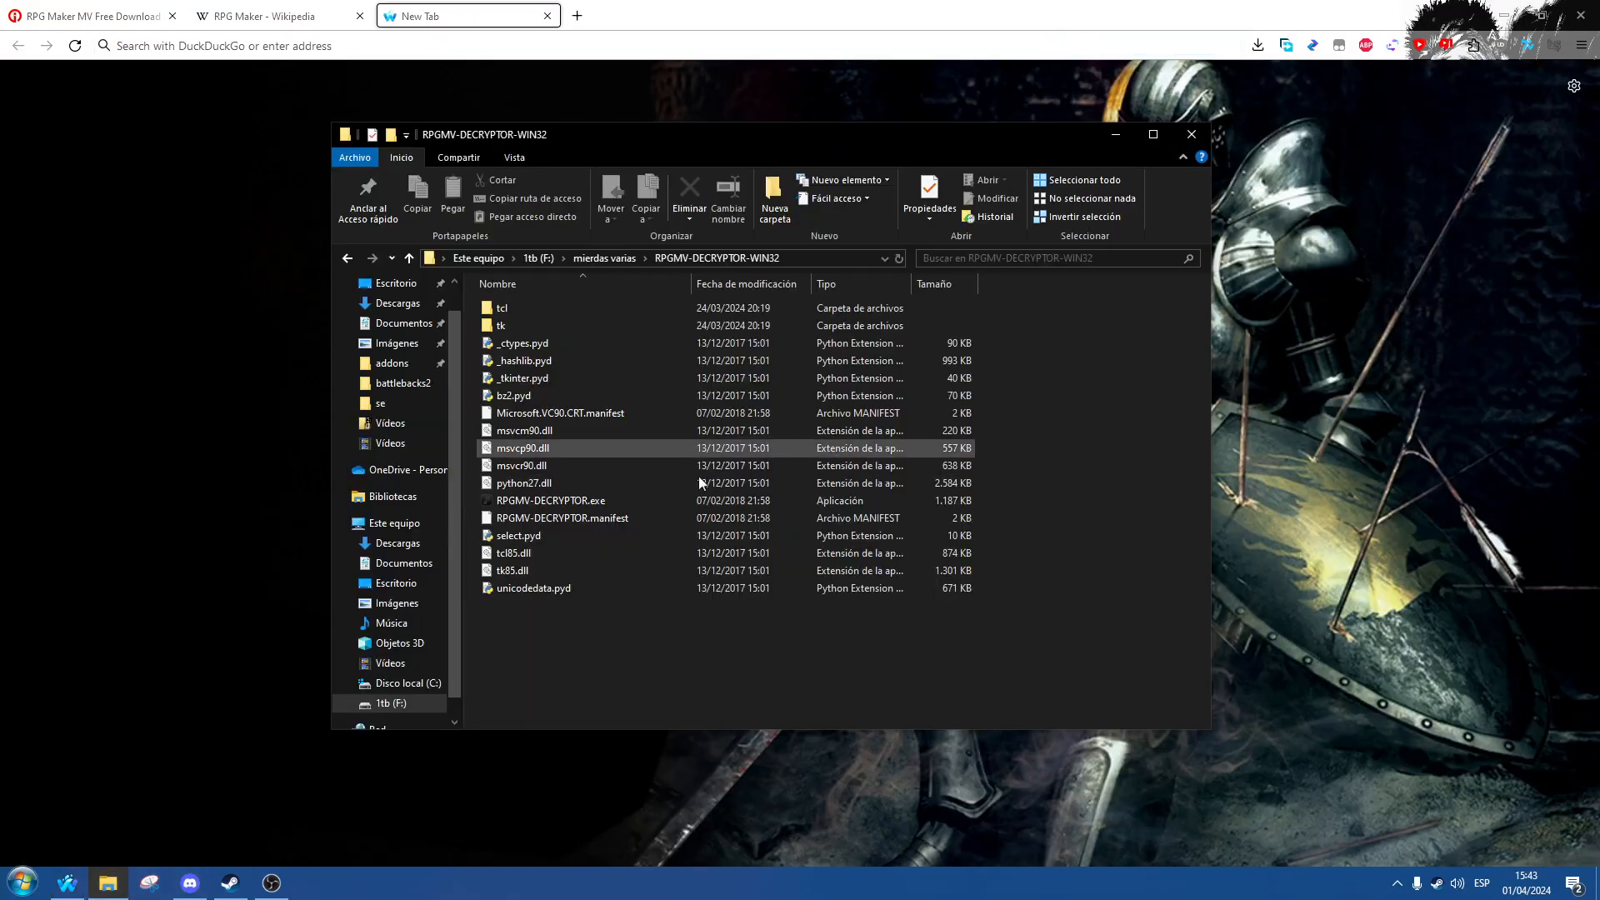
Step: Run RPGMV-DECRYPTOR.exe and proceed to its game directory selection
right_click(563, 501)
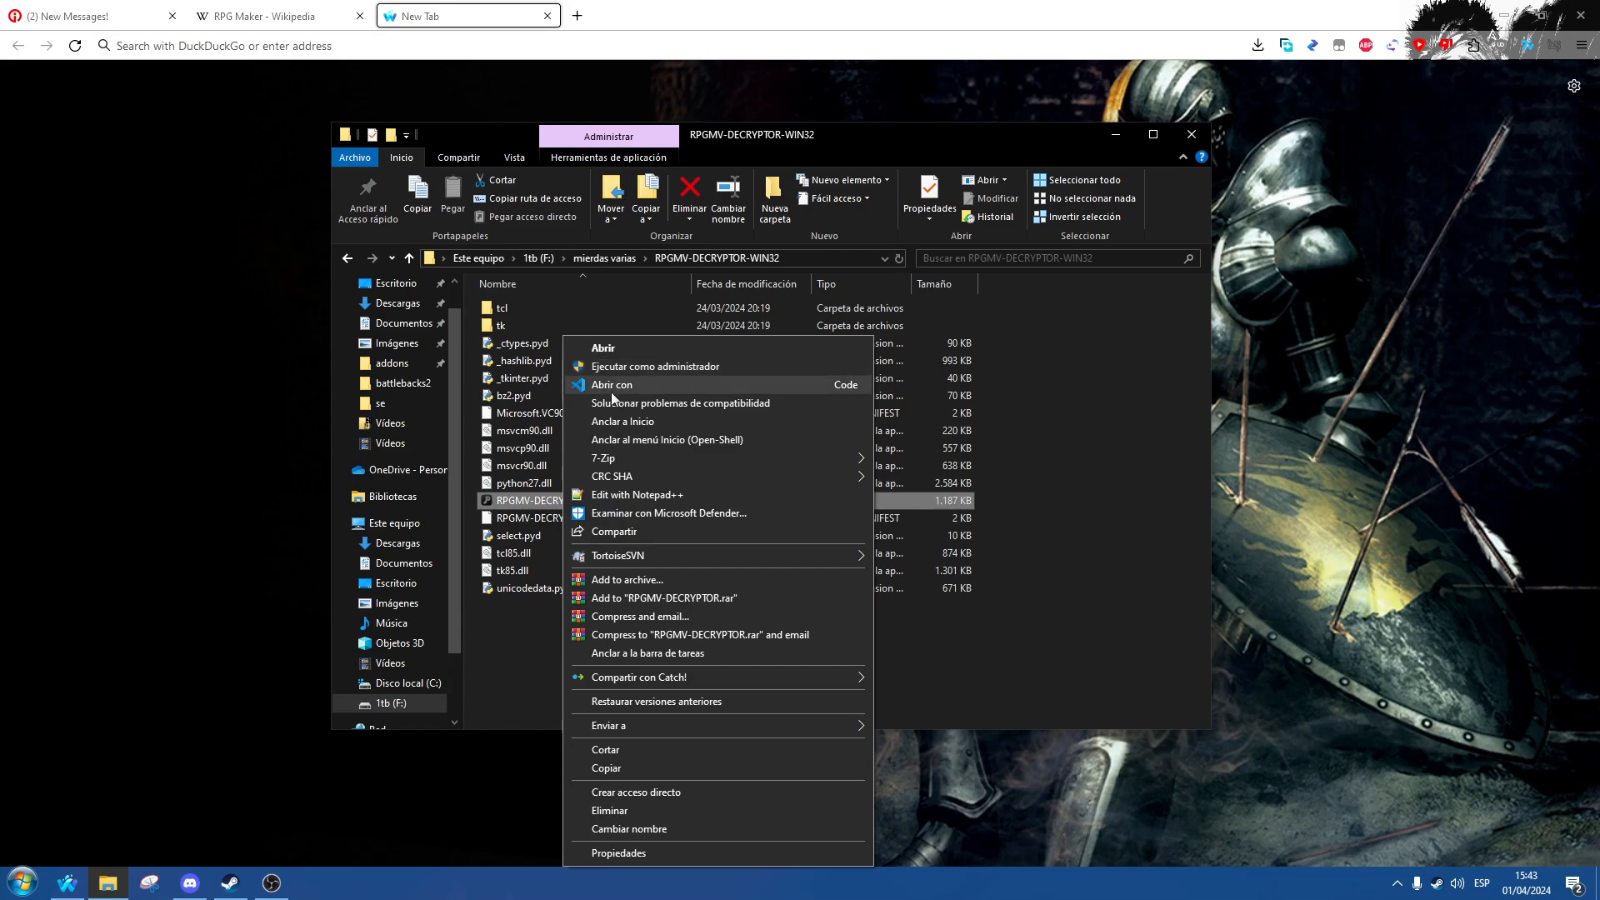
click(504, 646)
click(542, 501)
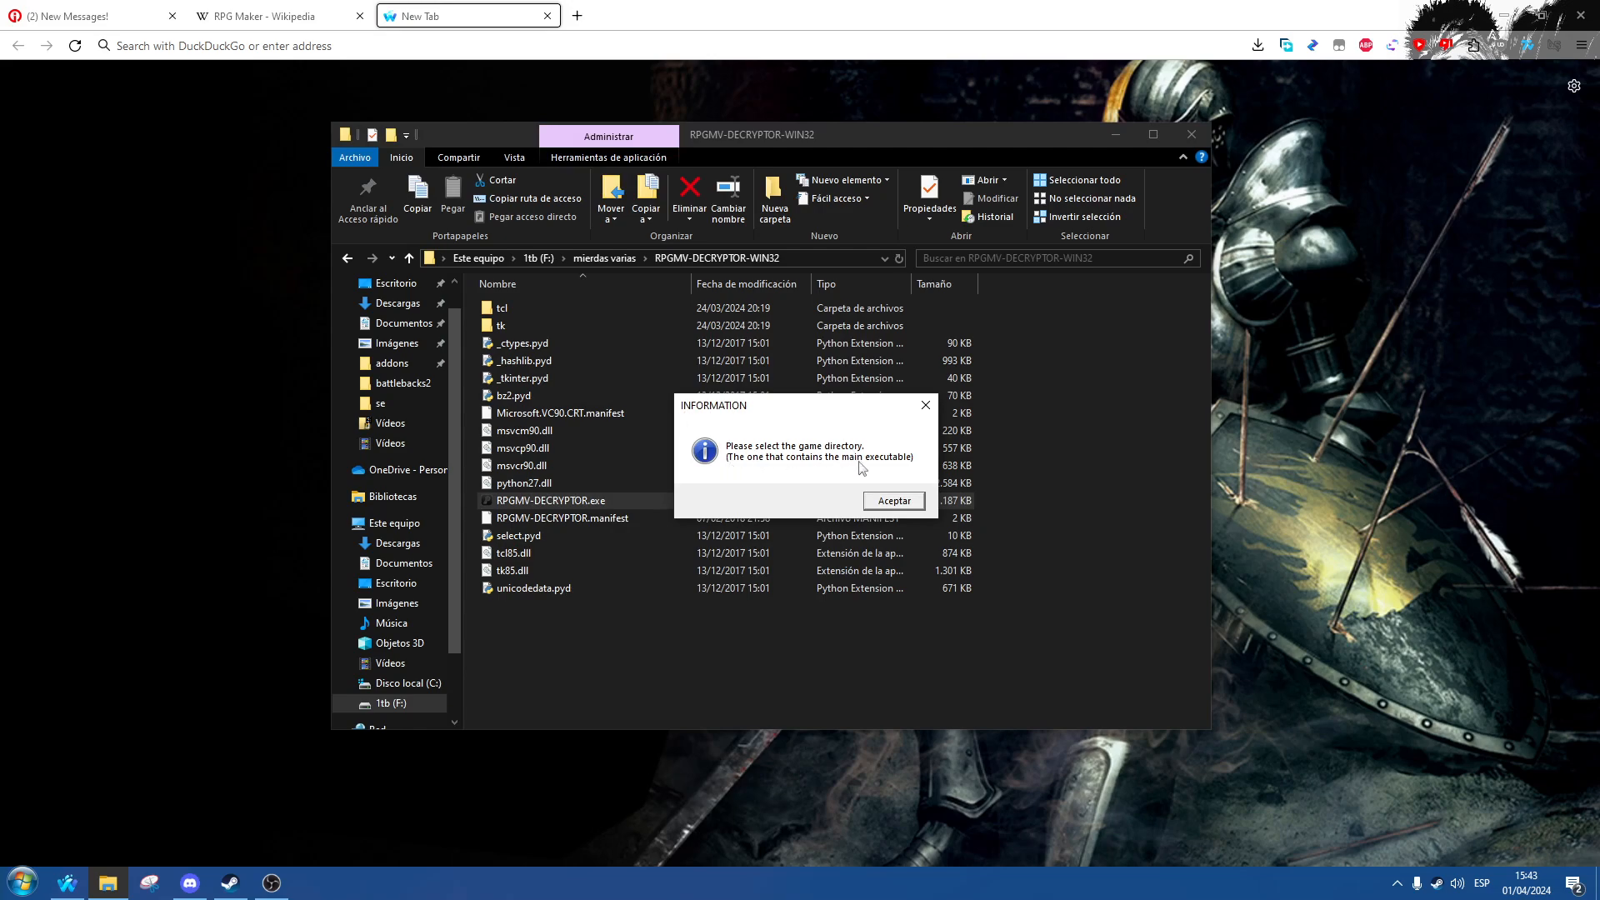
click(907, 503)
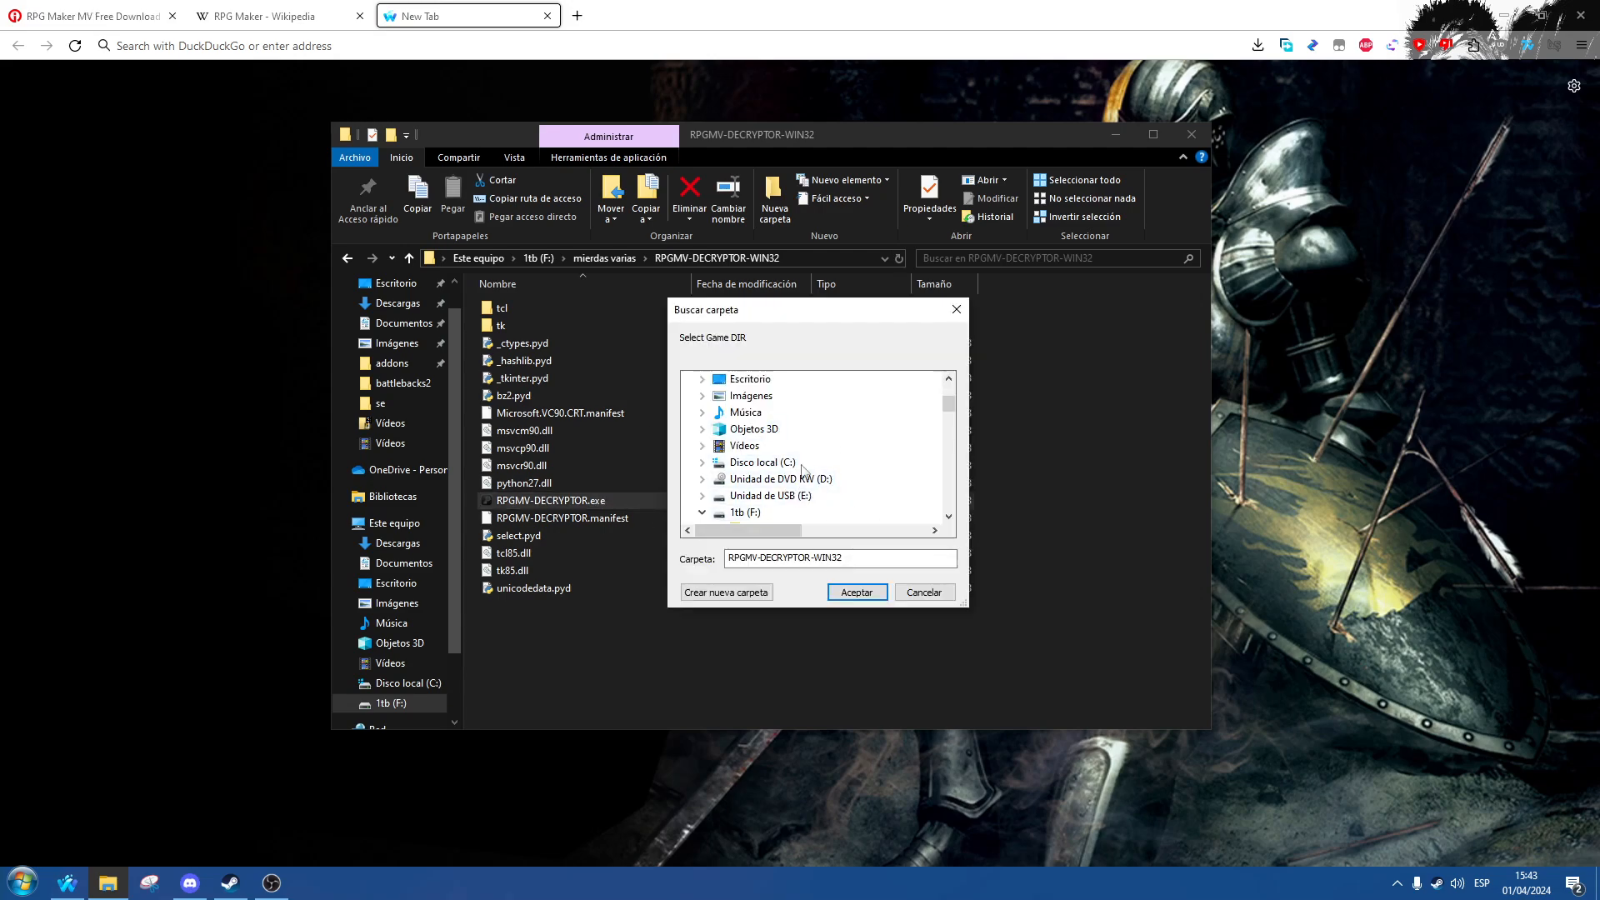
Step: Expand Disco local (C:) and Archivos de programa (x86) in the game directory browser to reach the Steam folder
click(705, 465)
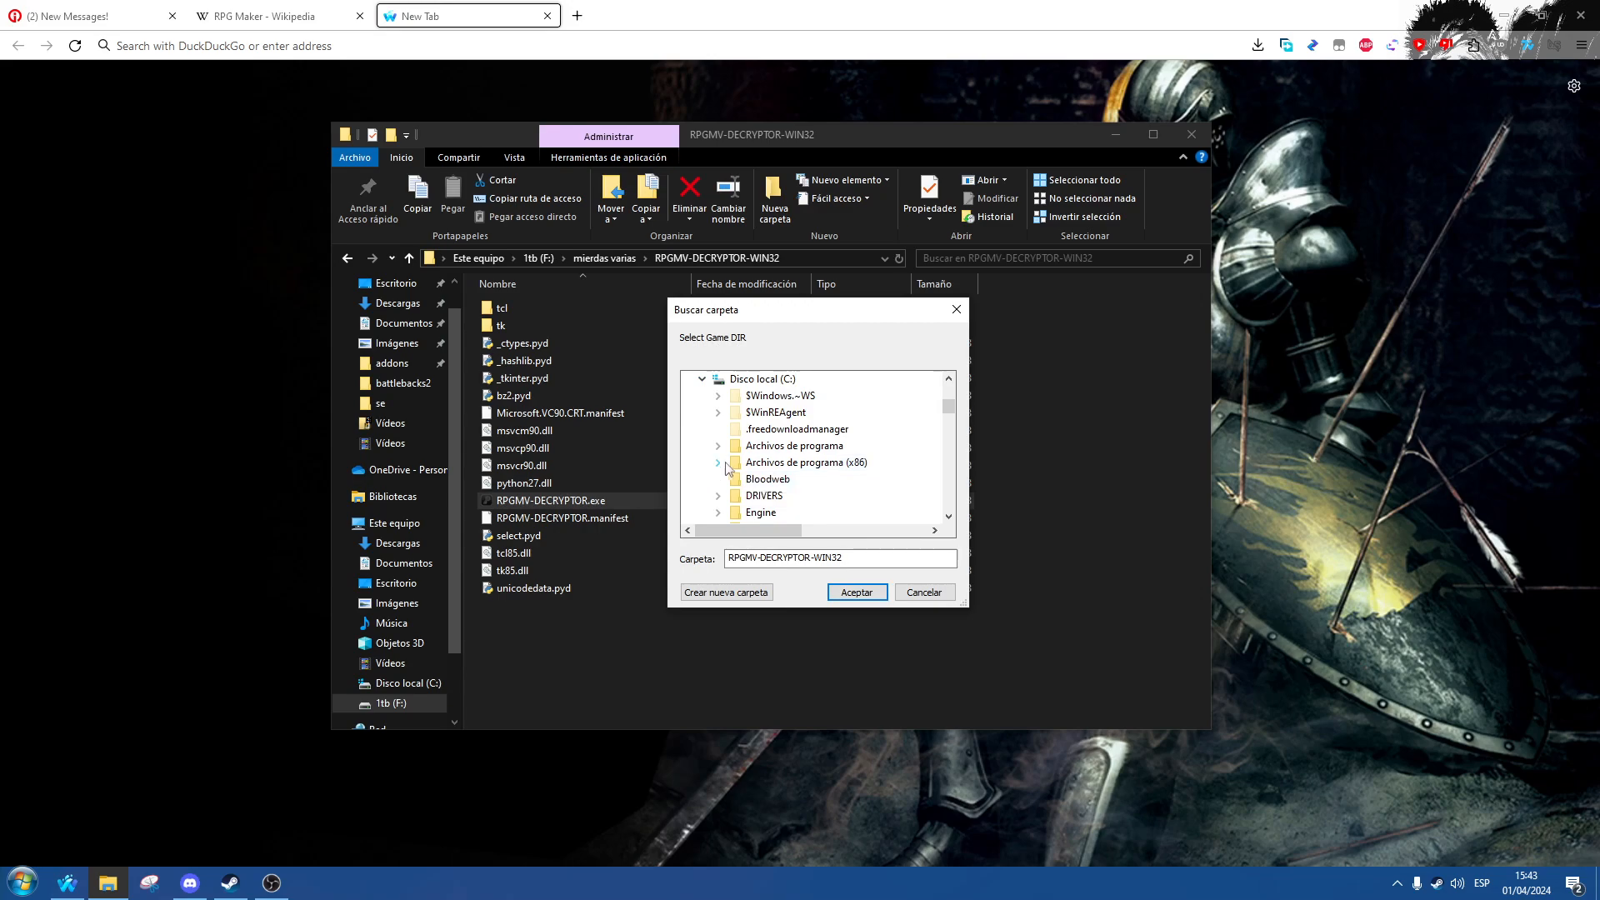
double_click(735, 464)
scroll(735, 464, down, 10)
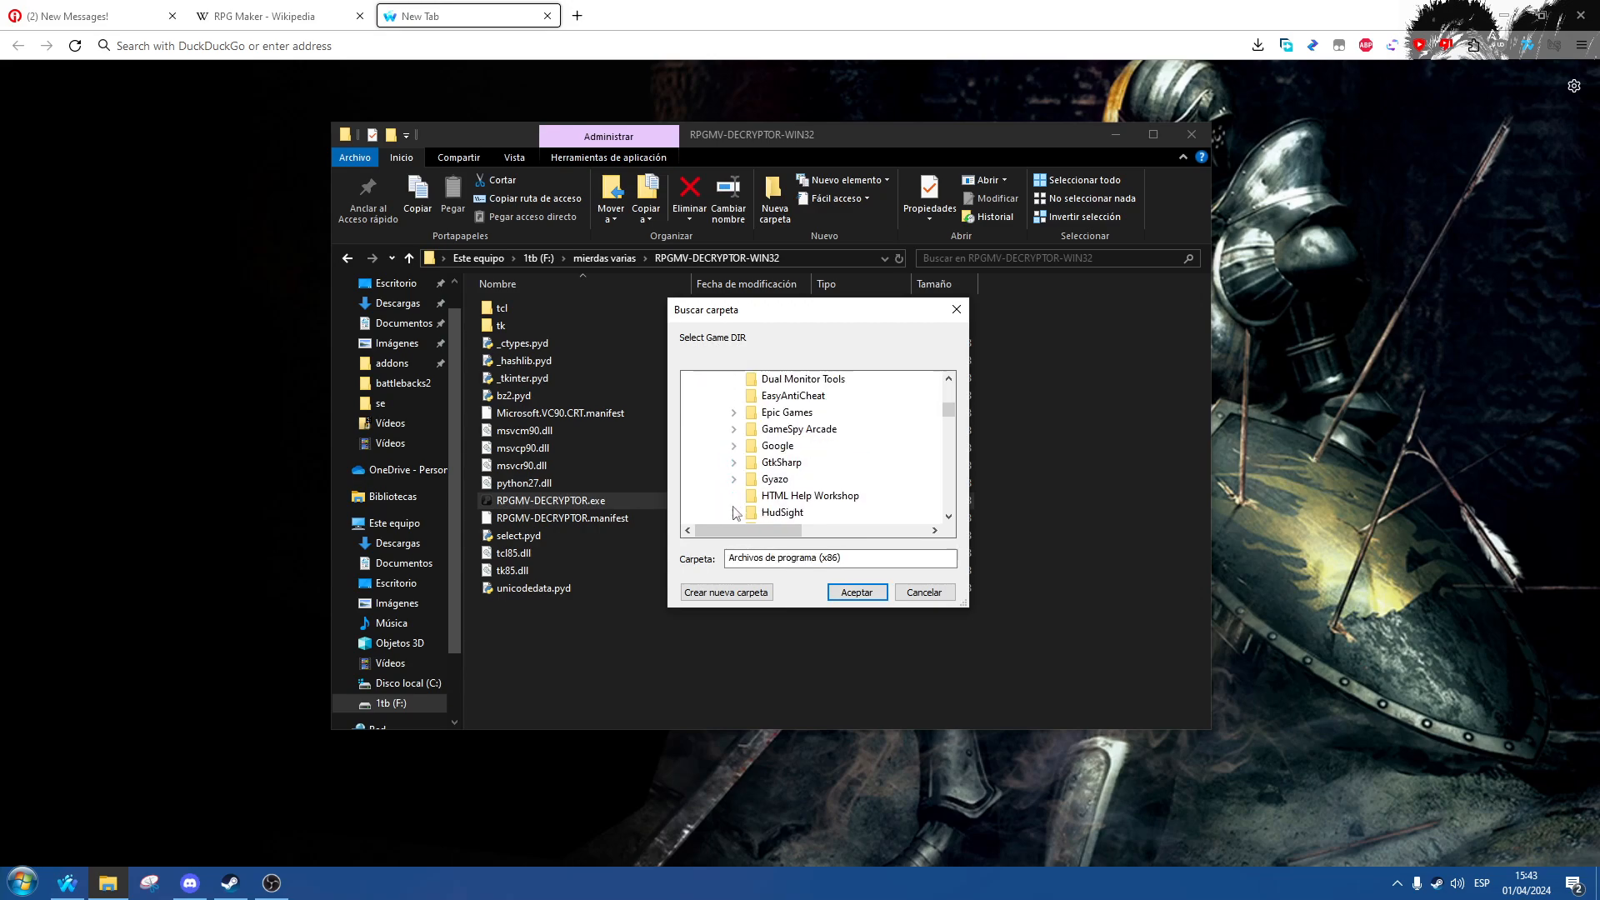
scroll(740, 500, down, 10)
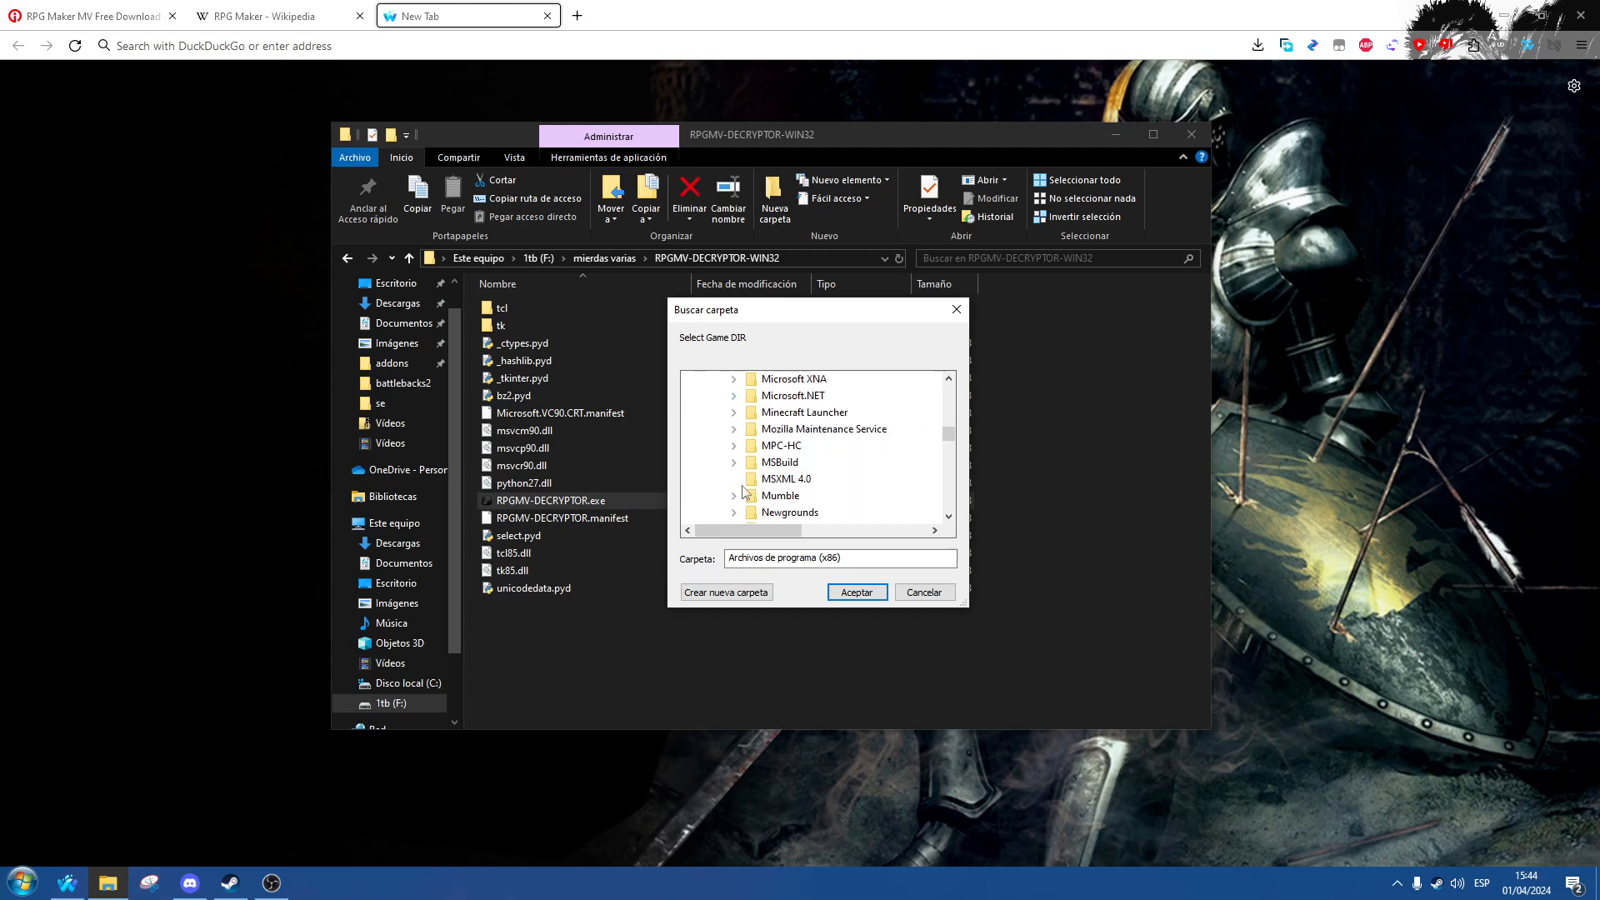
scroll(744, 486, down, 2)
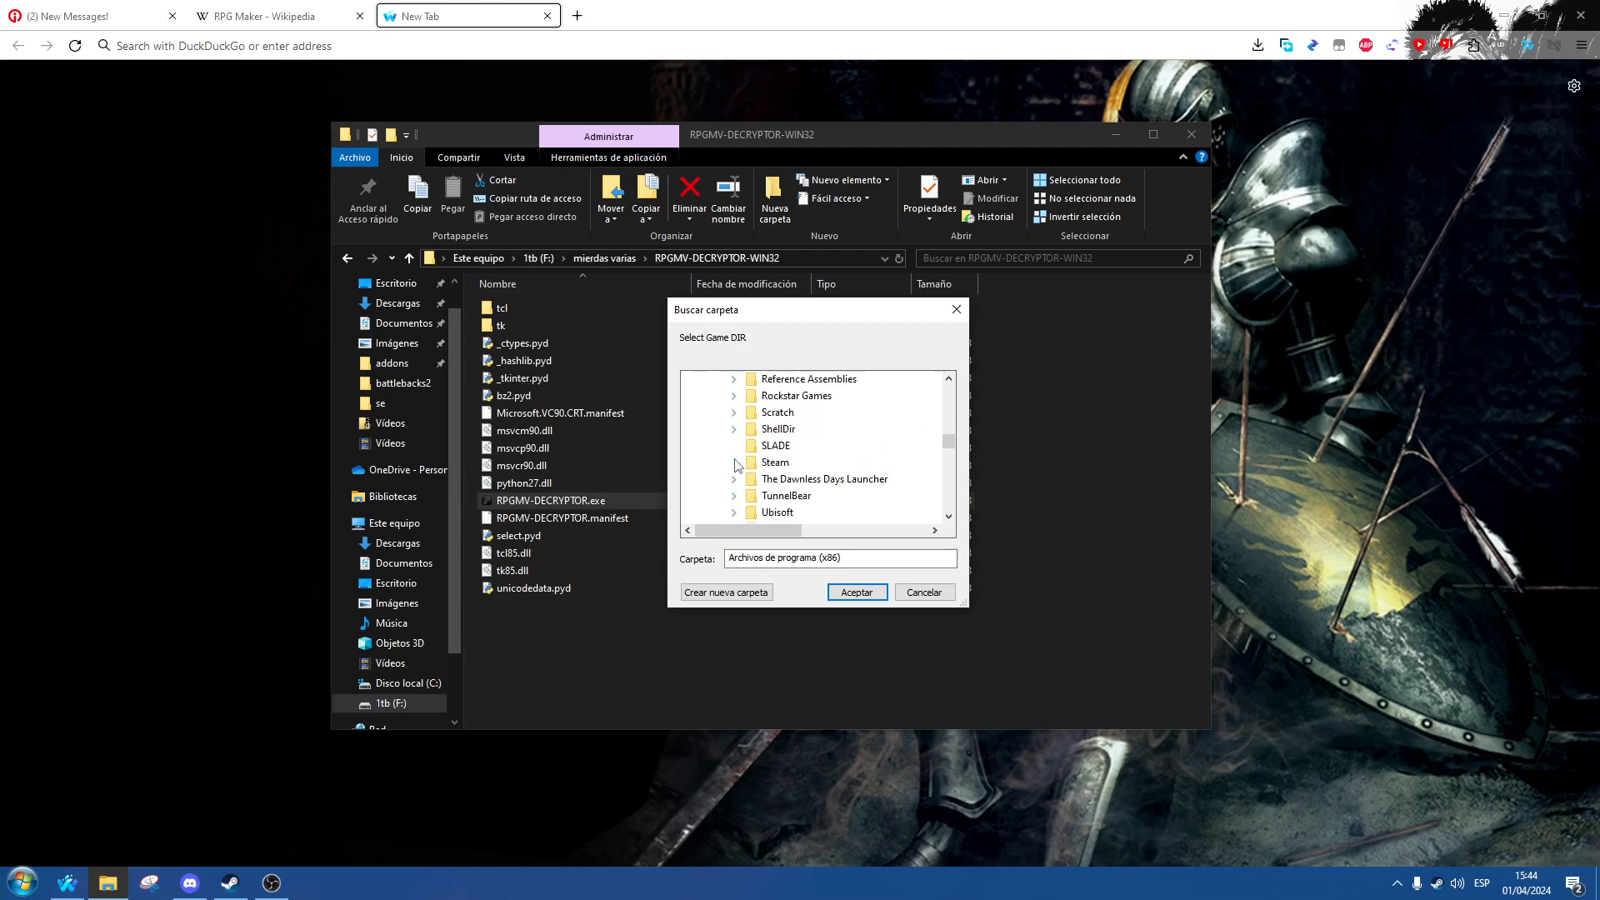
Step: Expand Steam, steamapps and common, and select the Fear & Hunger folder as the game directory
click(735, 463)
scroll(751, 416, down, 1)
scroll(752, 433, down, 2)
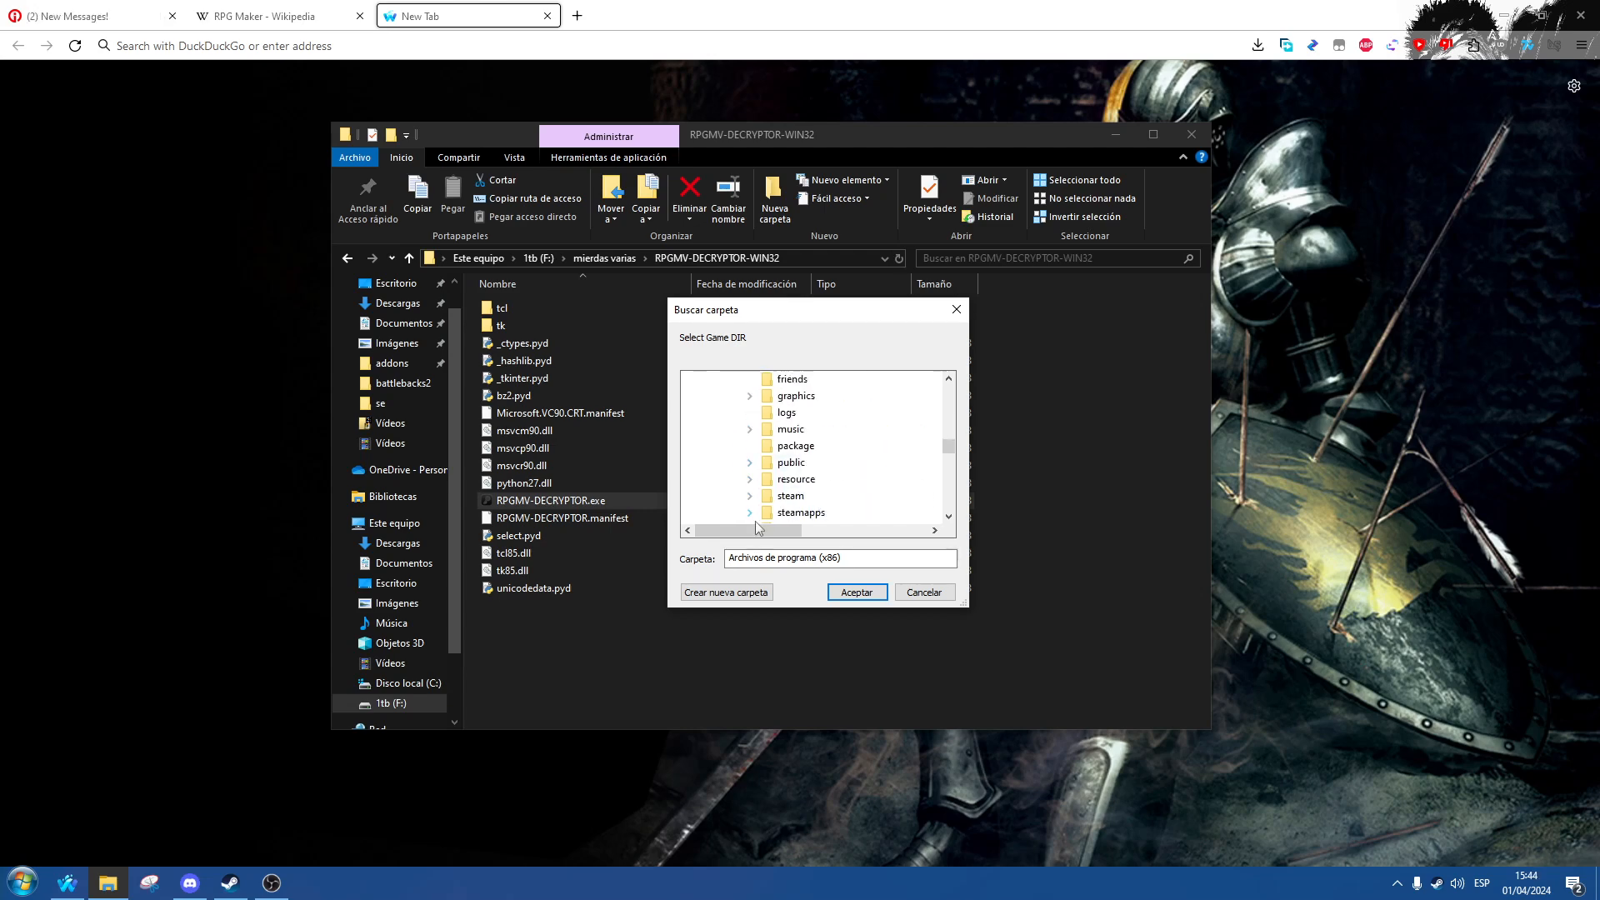
click(750, 512)
click(765, 412)
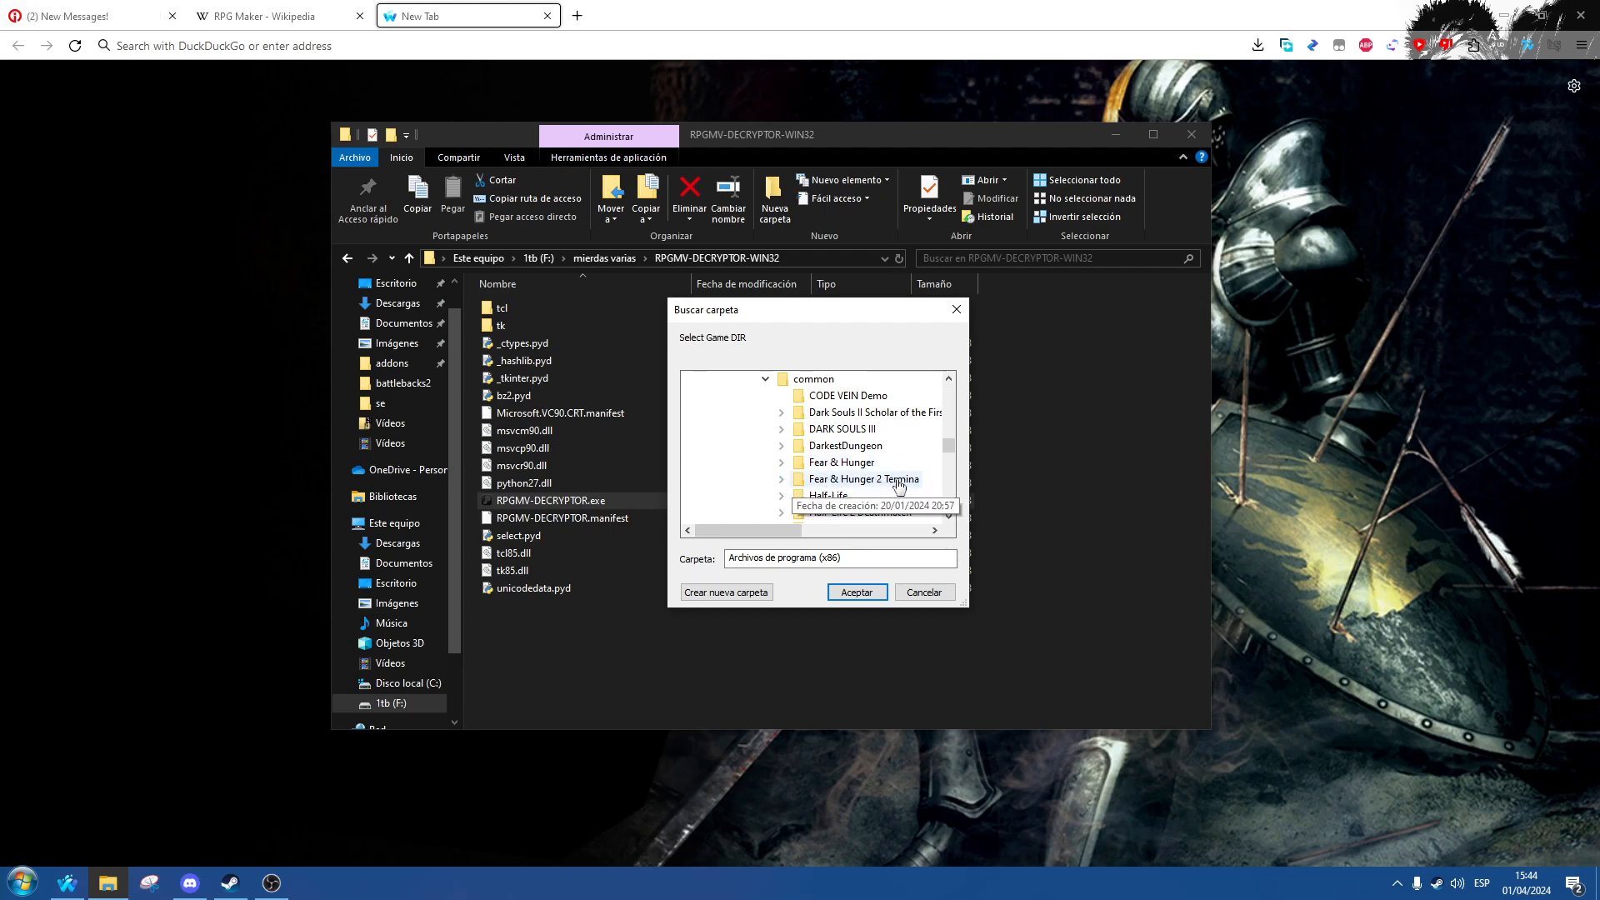
double_click(843, 463)
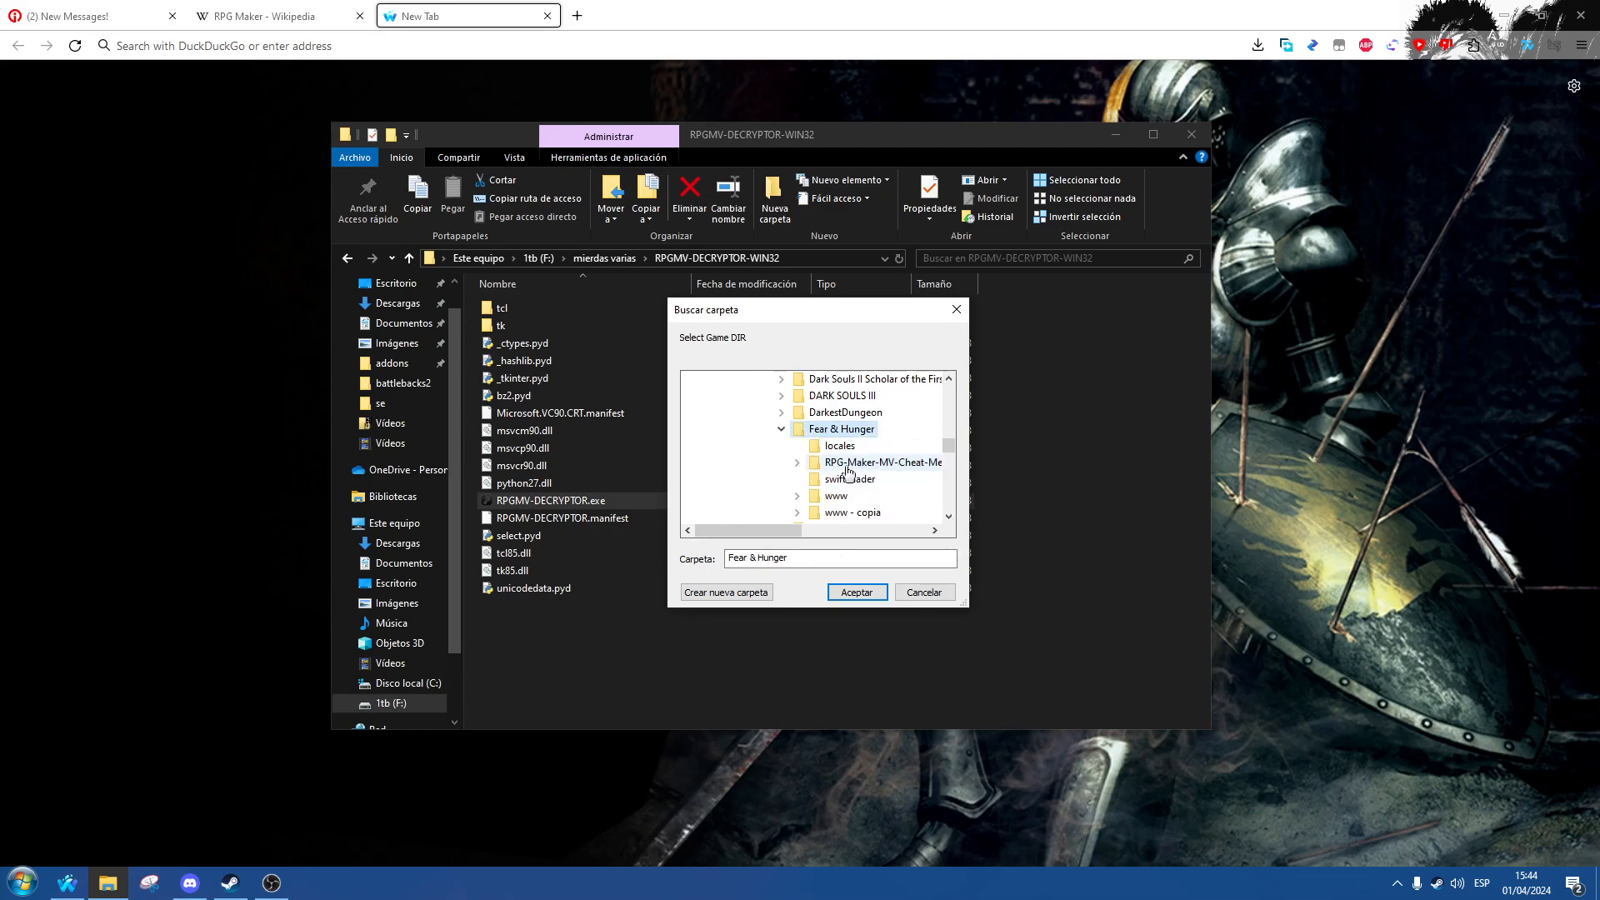
Step: Open the recent battlebacks2 folder in a separate Explorer window and navigate to the Fear & Hunger folder under common
right_click(121, 884)
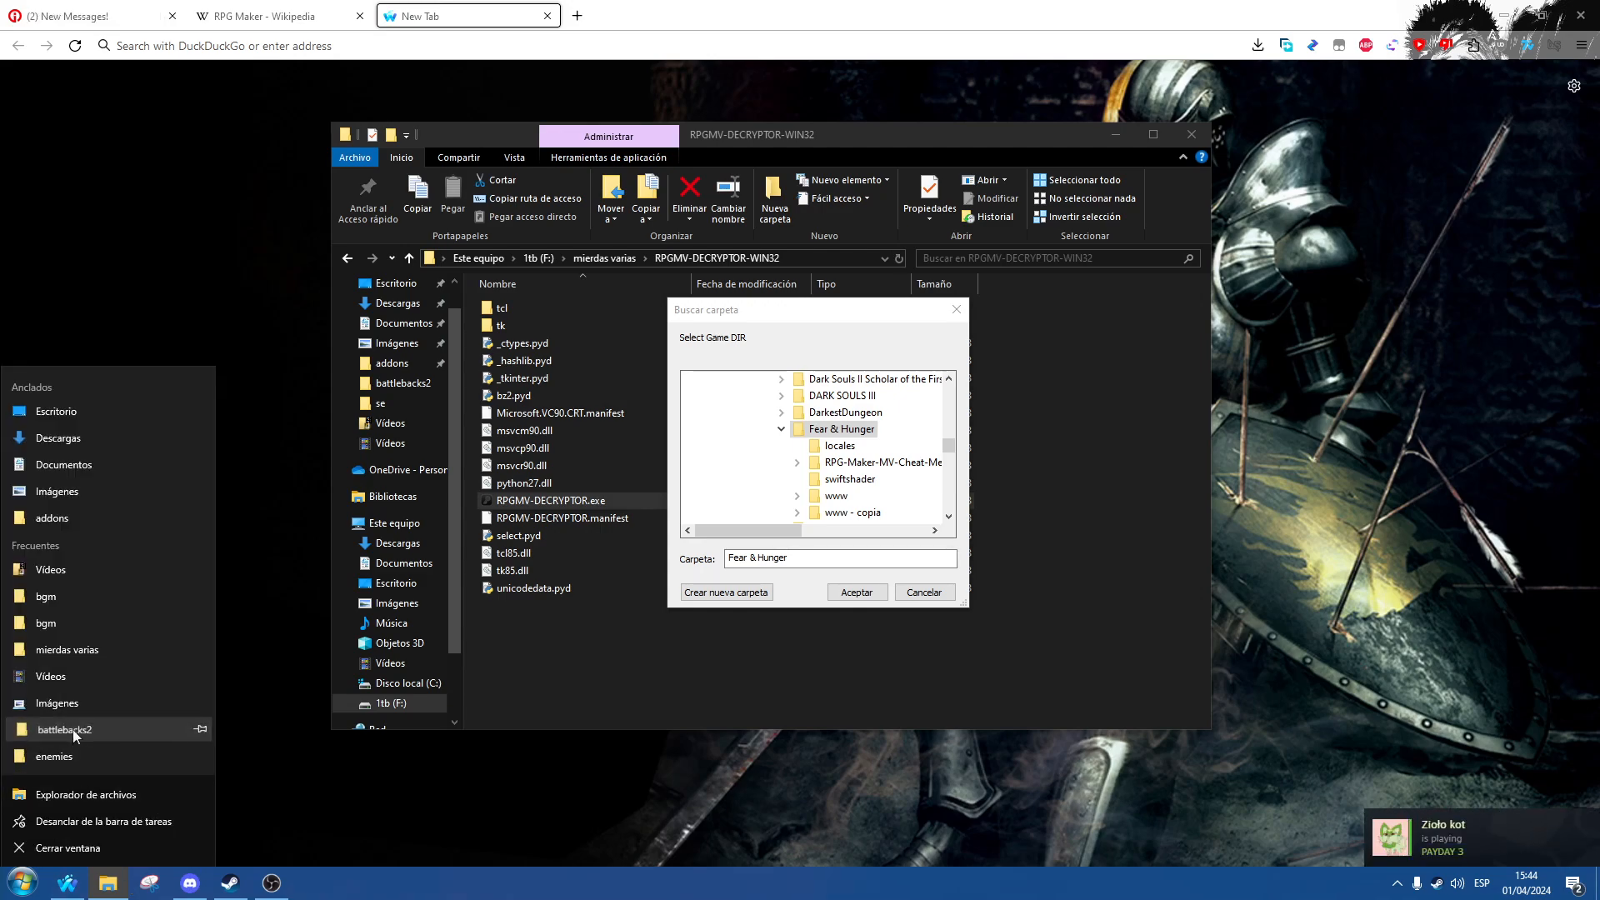
click(72, 729)
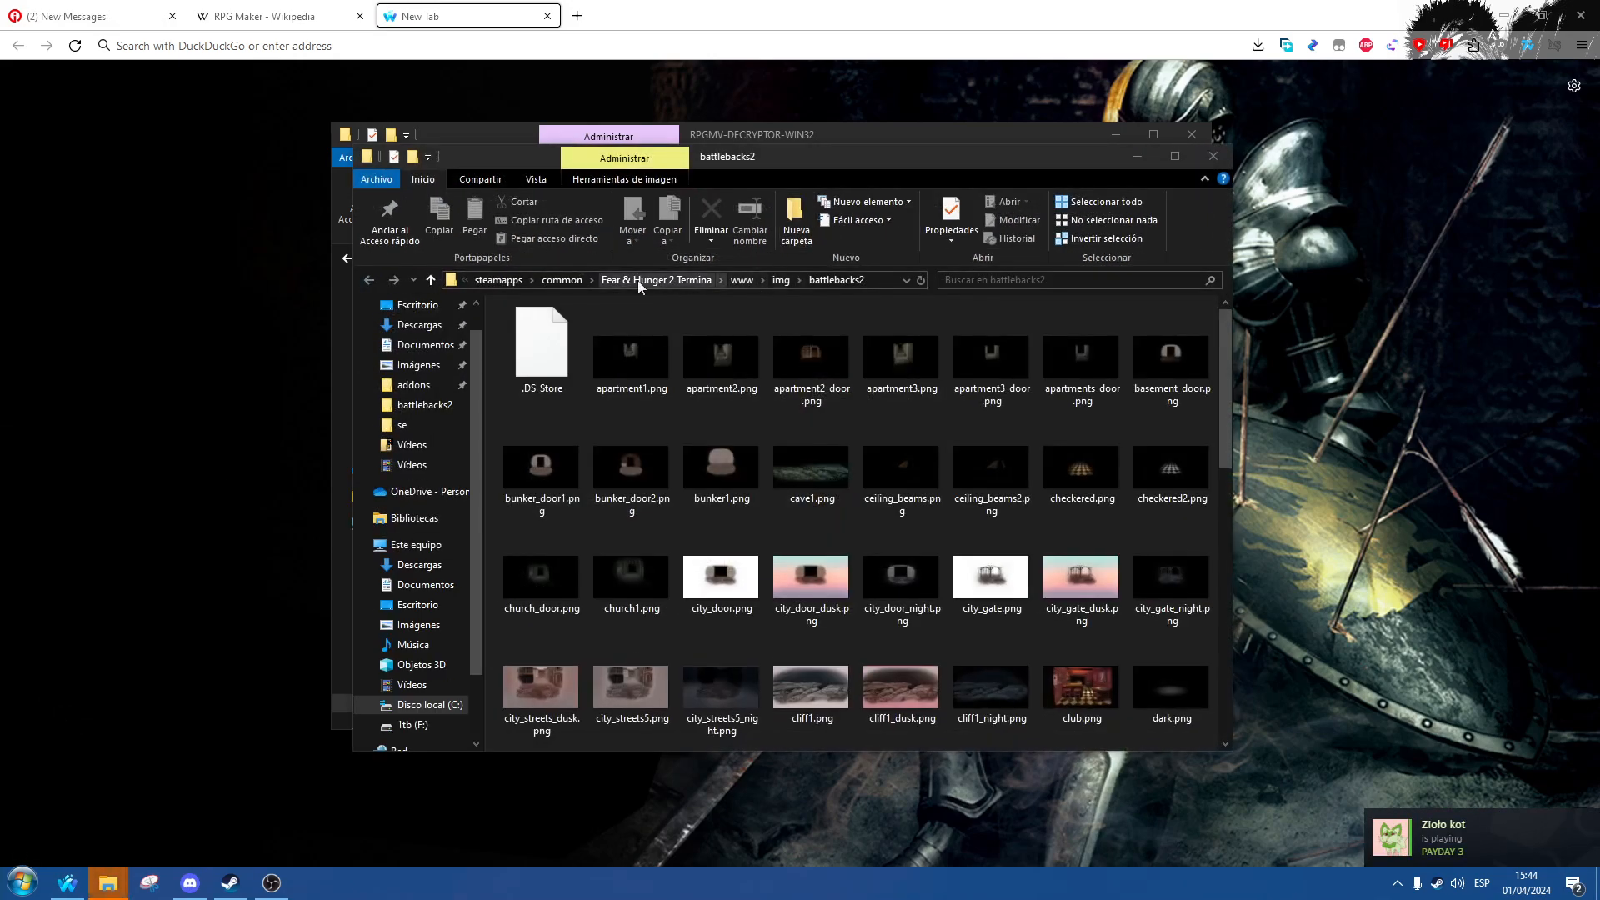
click(561, 280)
double_click(570, 404)
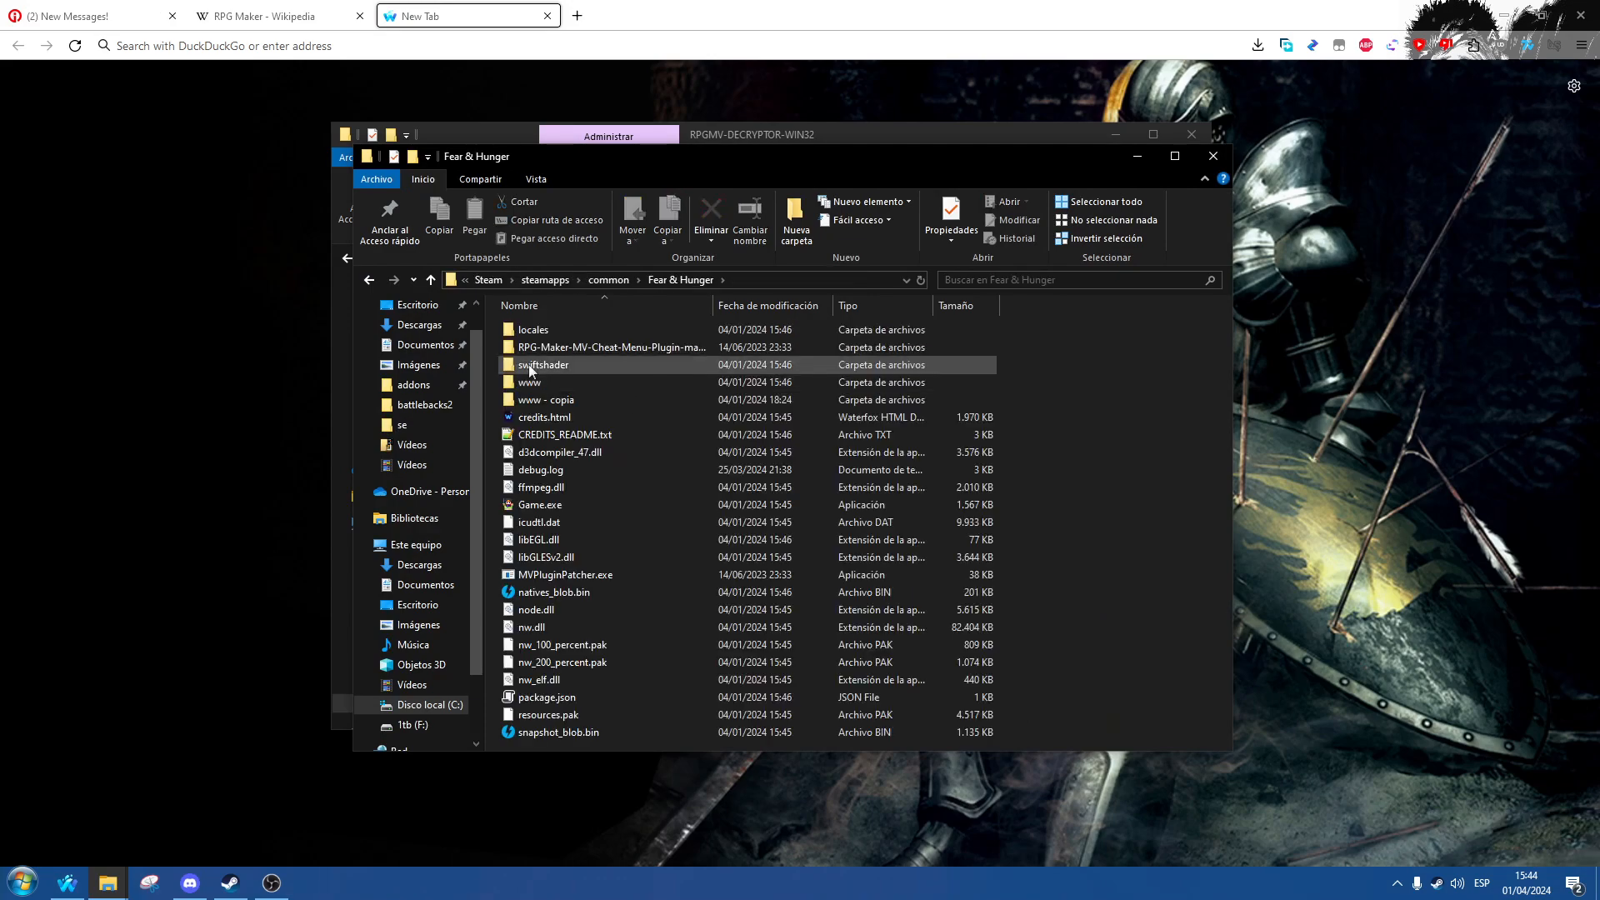
Step: Browse to www > img > pictures and inspect the encrypted image file Actor1_1.rpgmvp
double_click(533, 385)
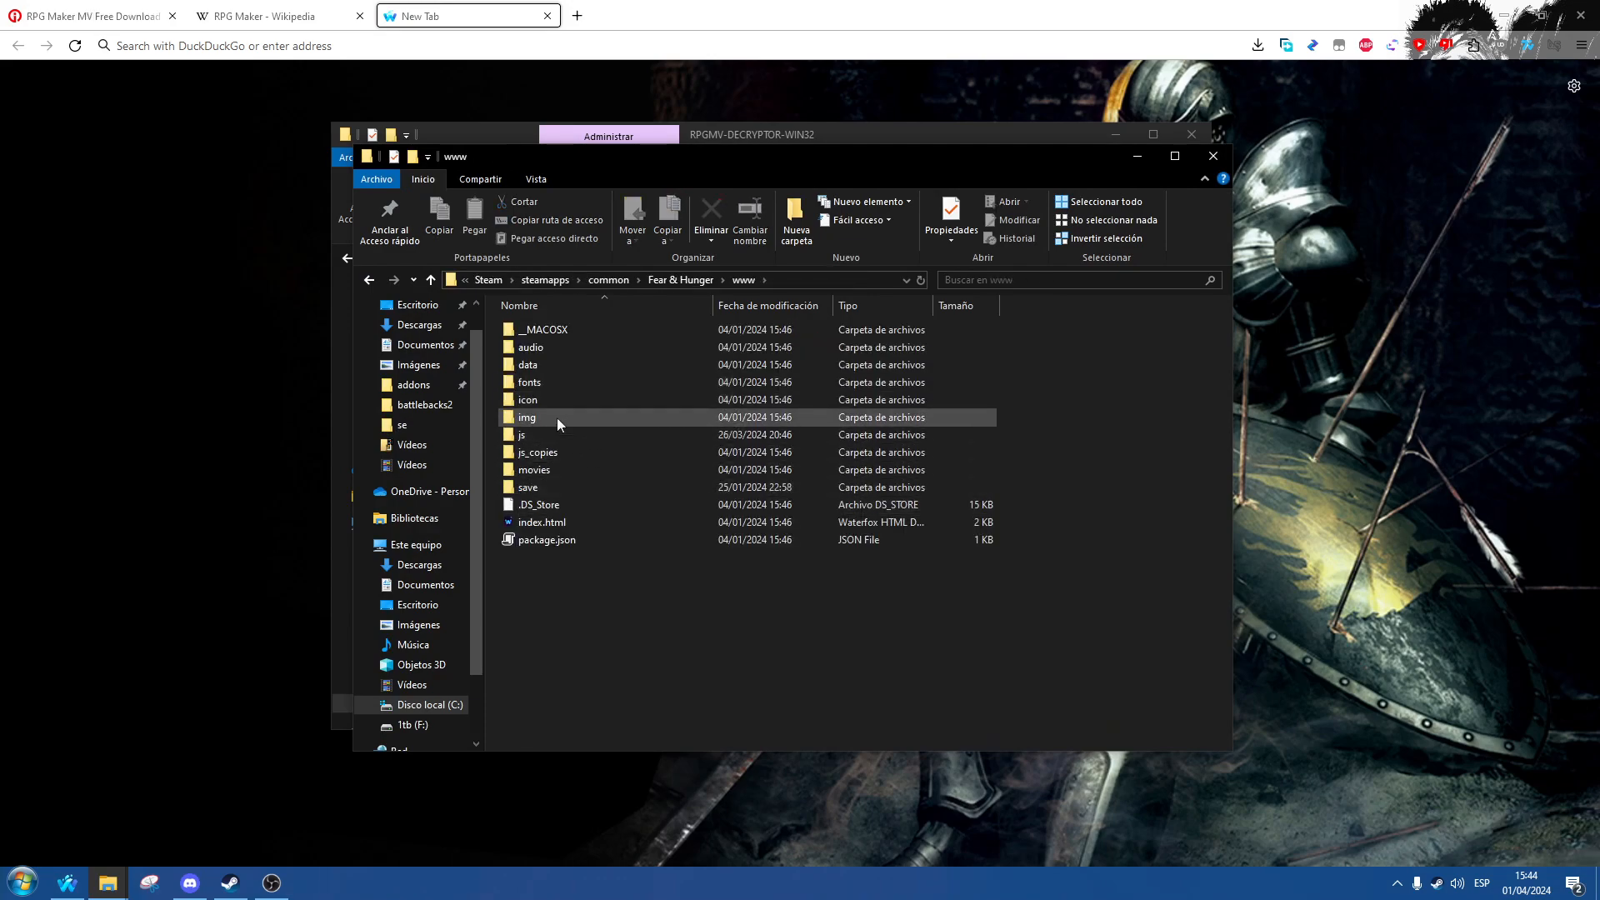
double_click(557, 418)
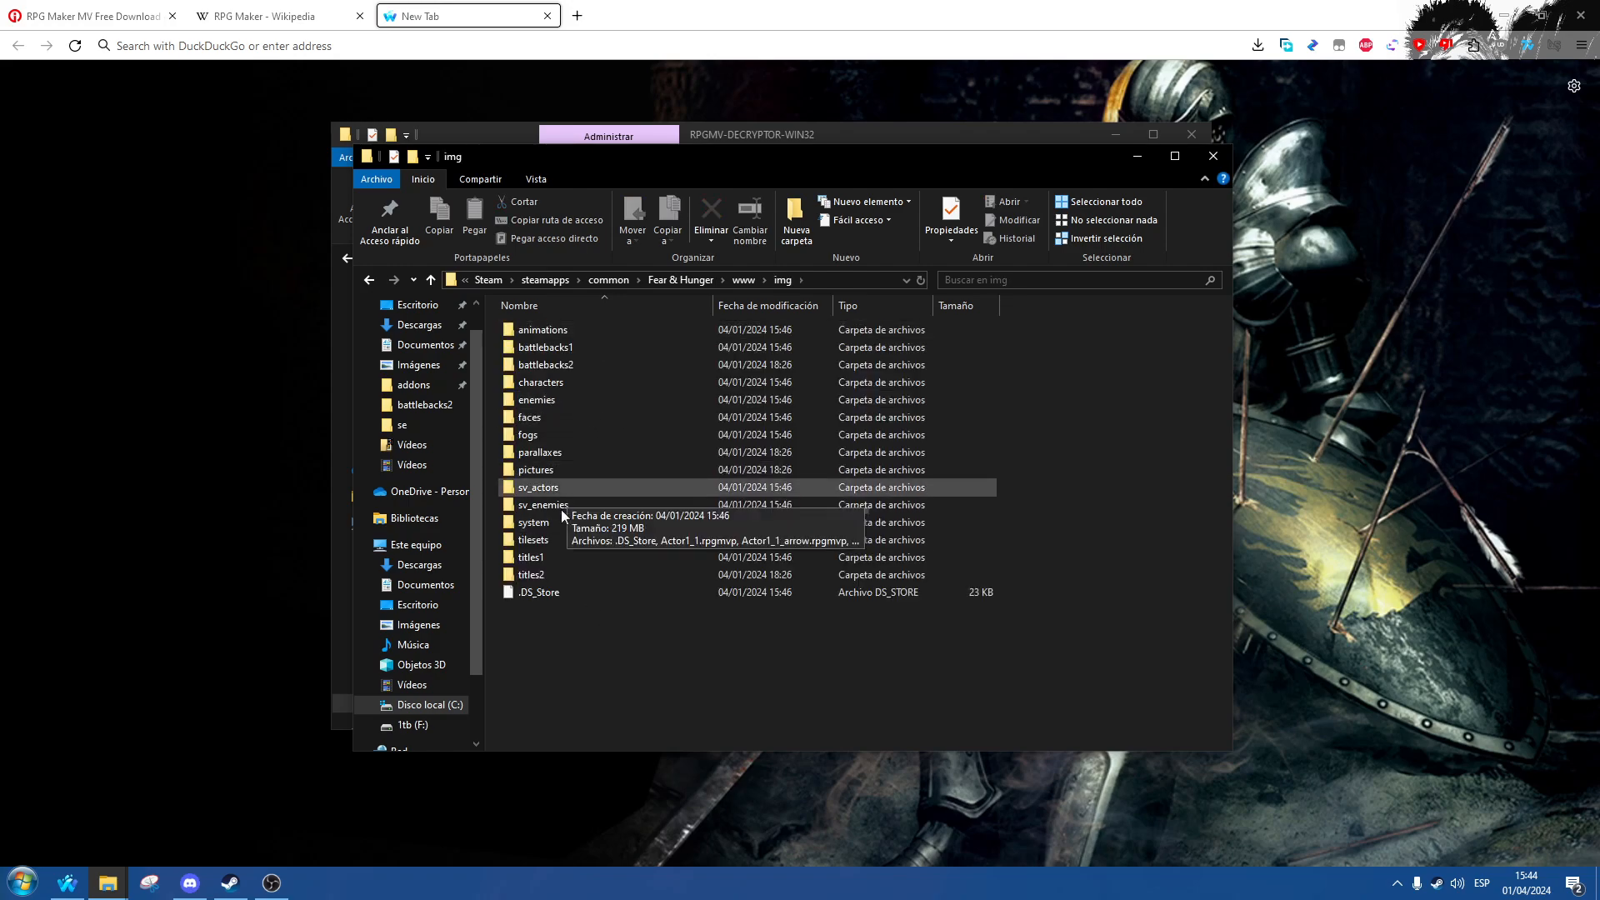
double_click(553, 470)
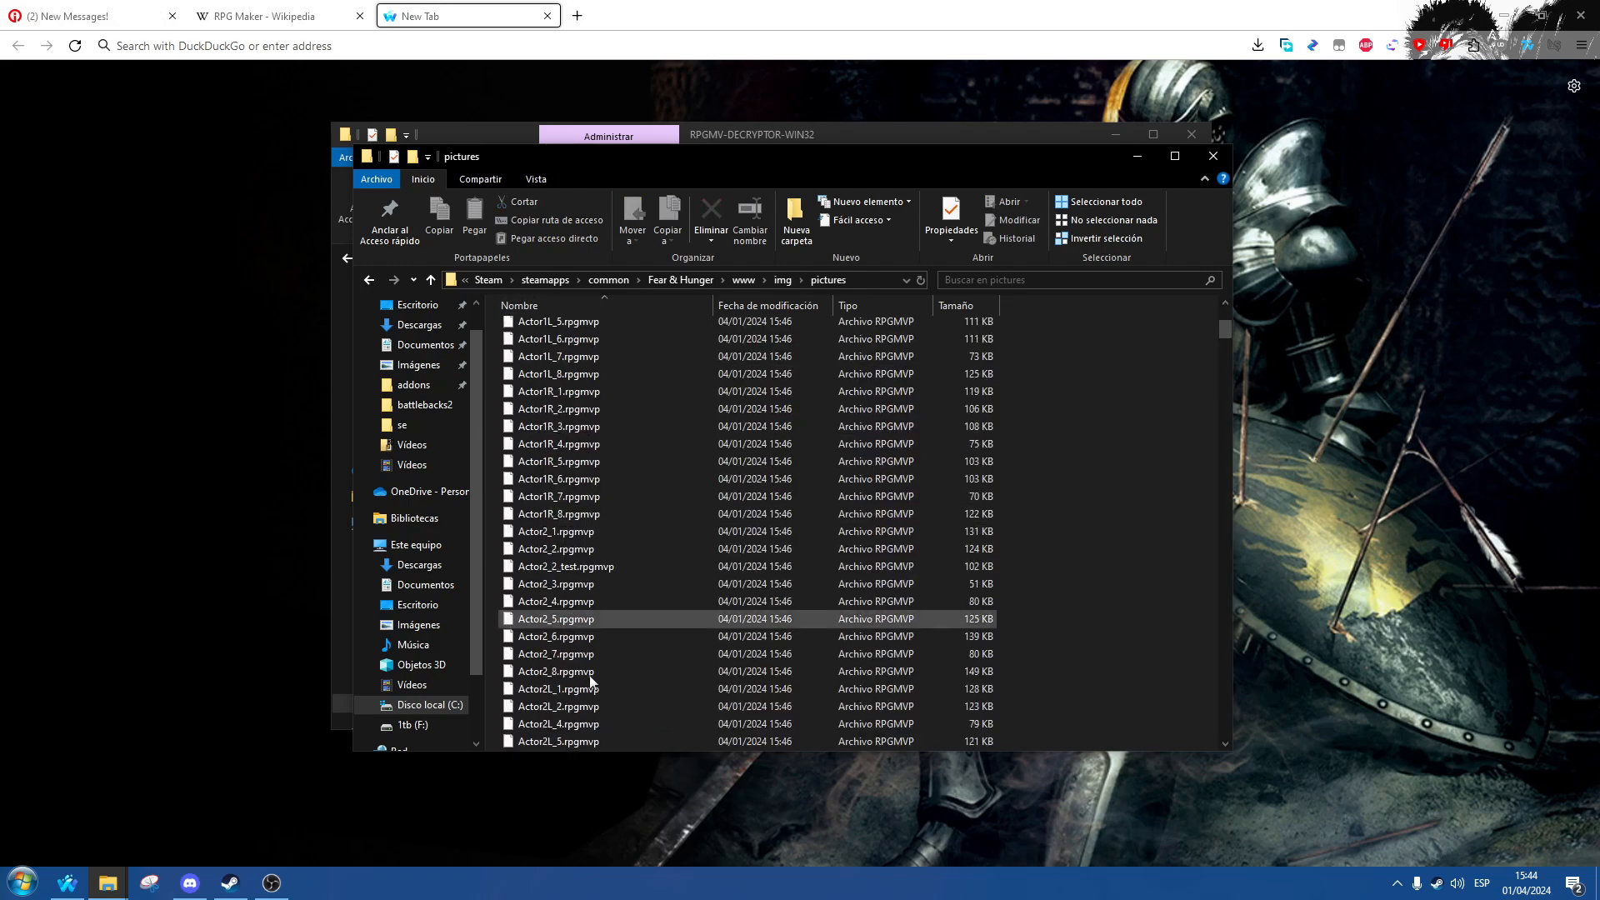
right_click(604, 369)
click(570, 367)
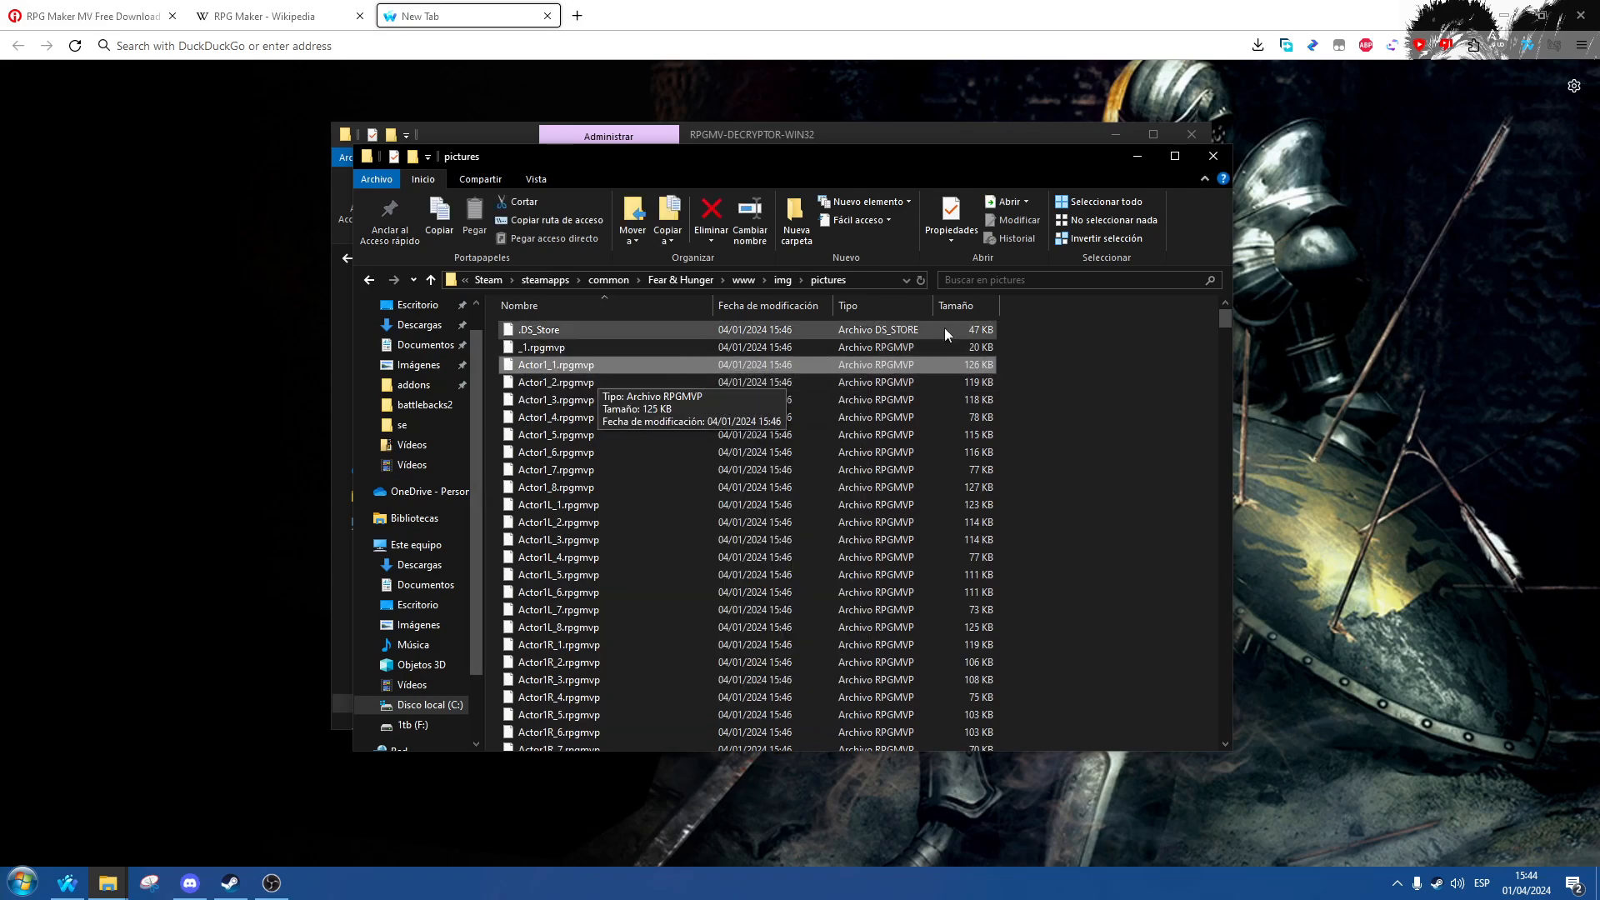
Step: Return to the www folder to look through its subfolders, and minimize this Explorer window
click(744, 281)
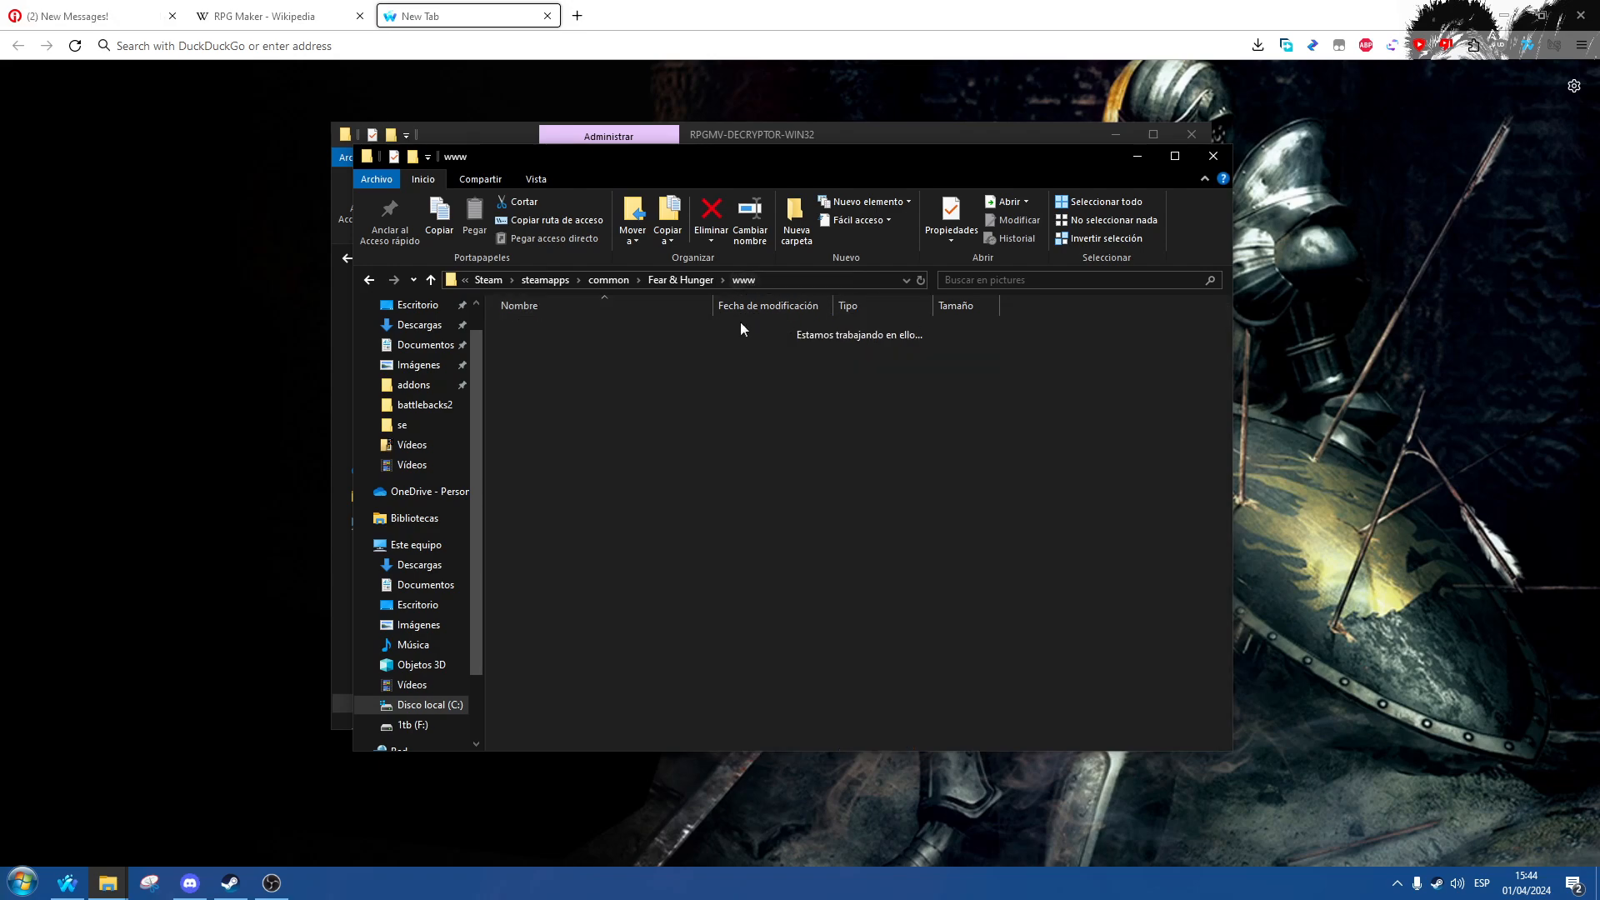
double_click(542, 331)
double_click(560, 332)
click(1137, 157)
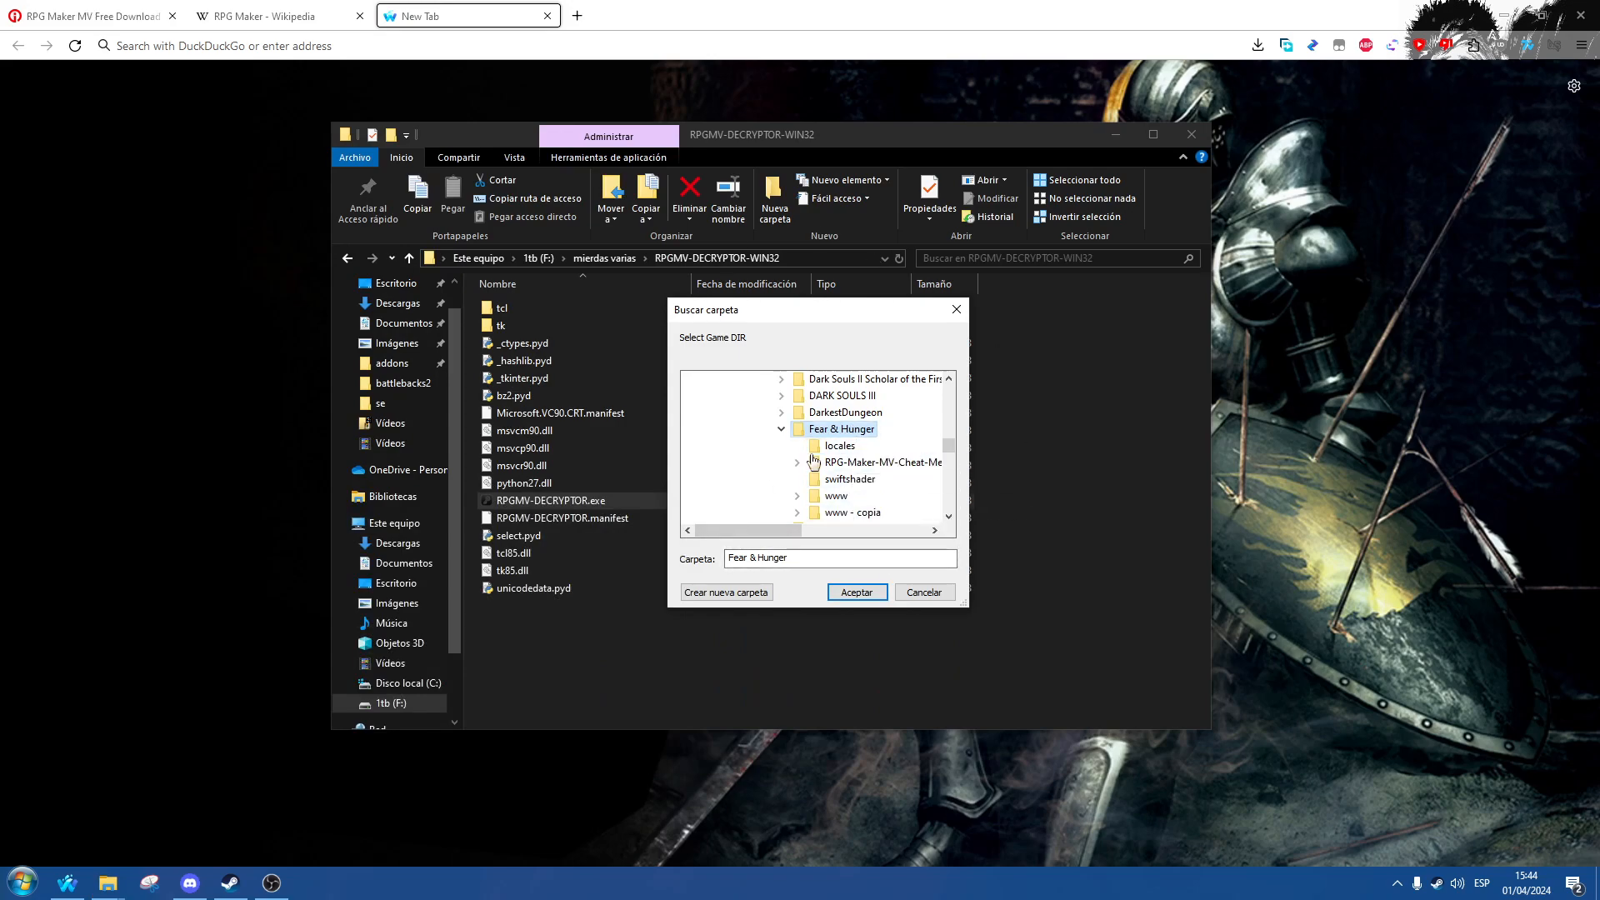
Step: Confirm Fear & Hunger as the game directory in the decryptor
scroll(891, 470, down, 2)
scroll(892, 469, up, 2)
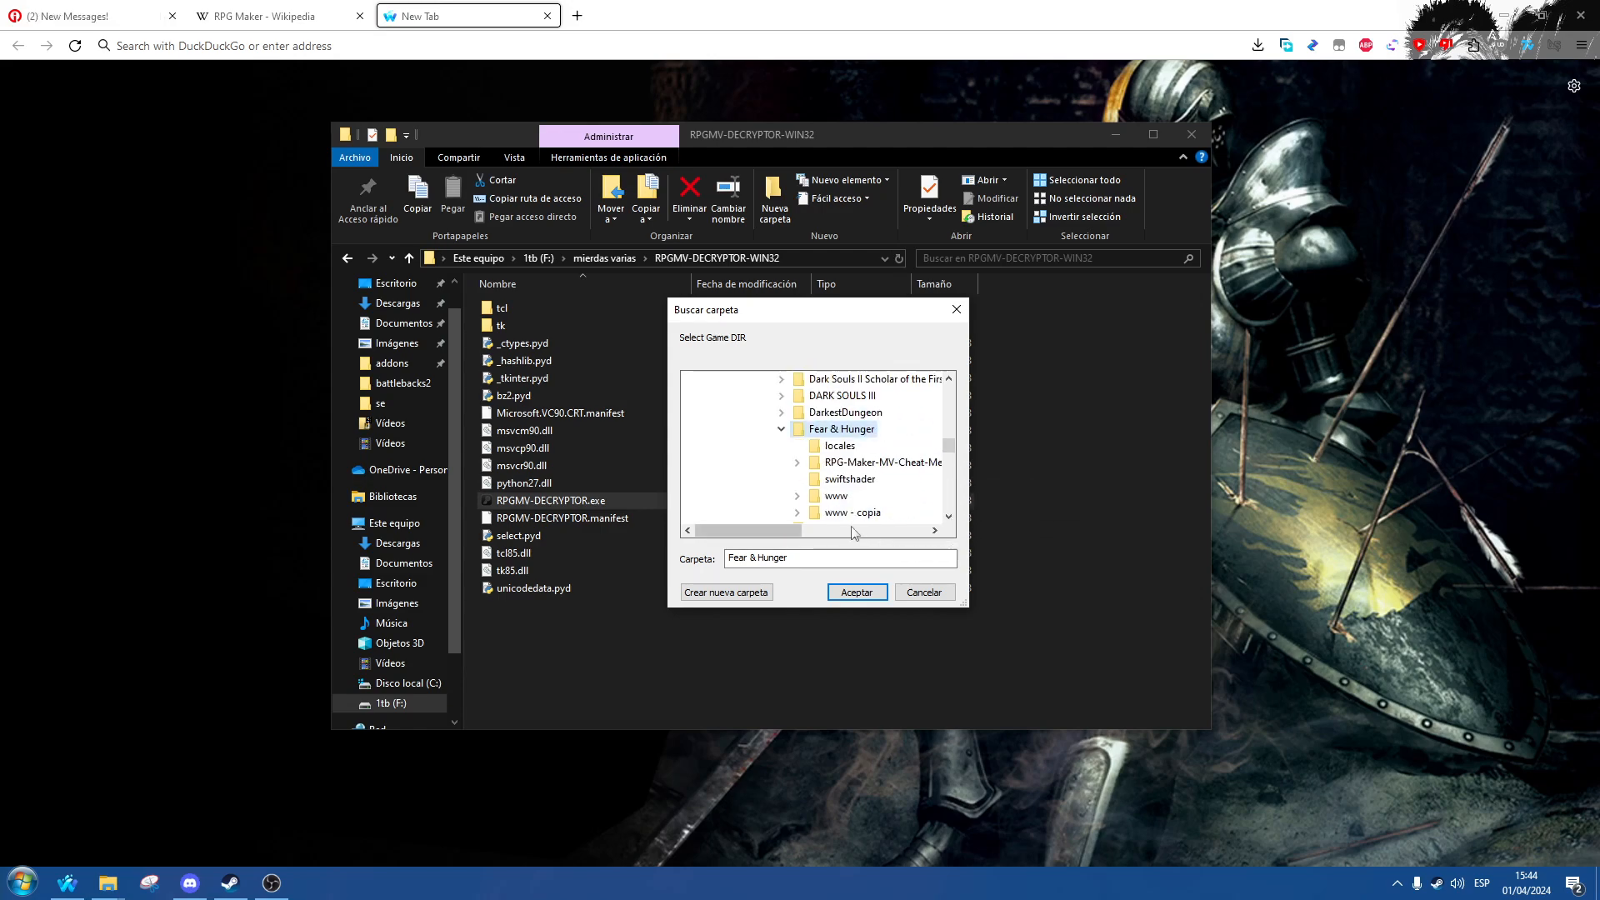
click(862, 591)
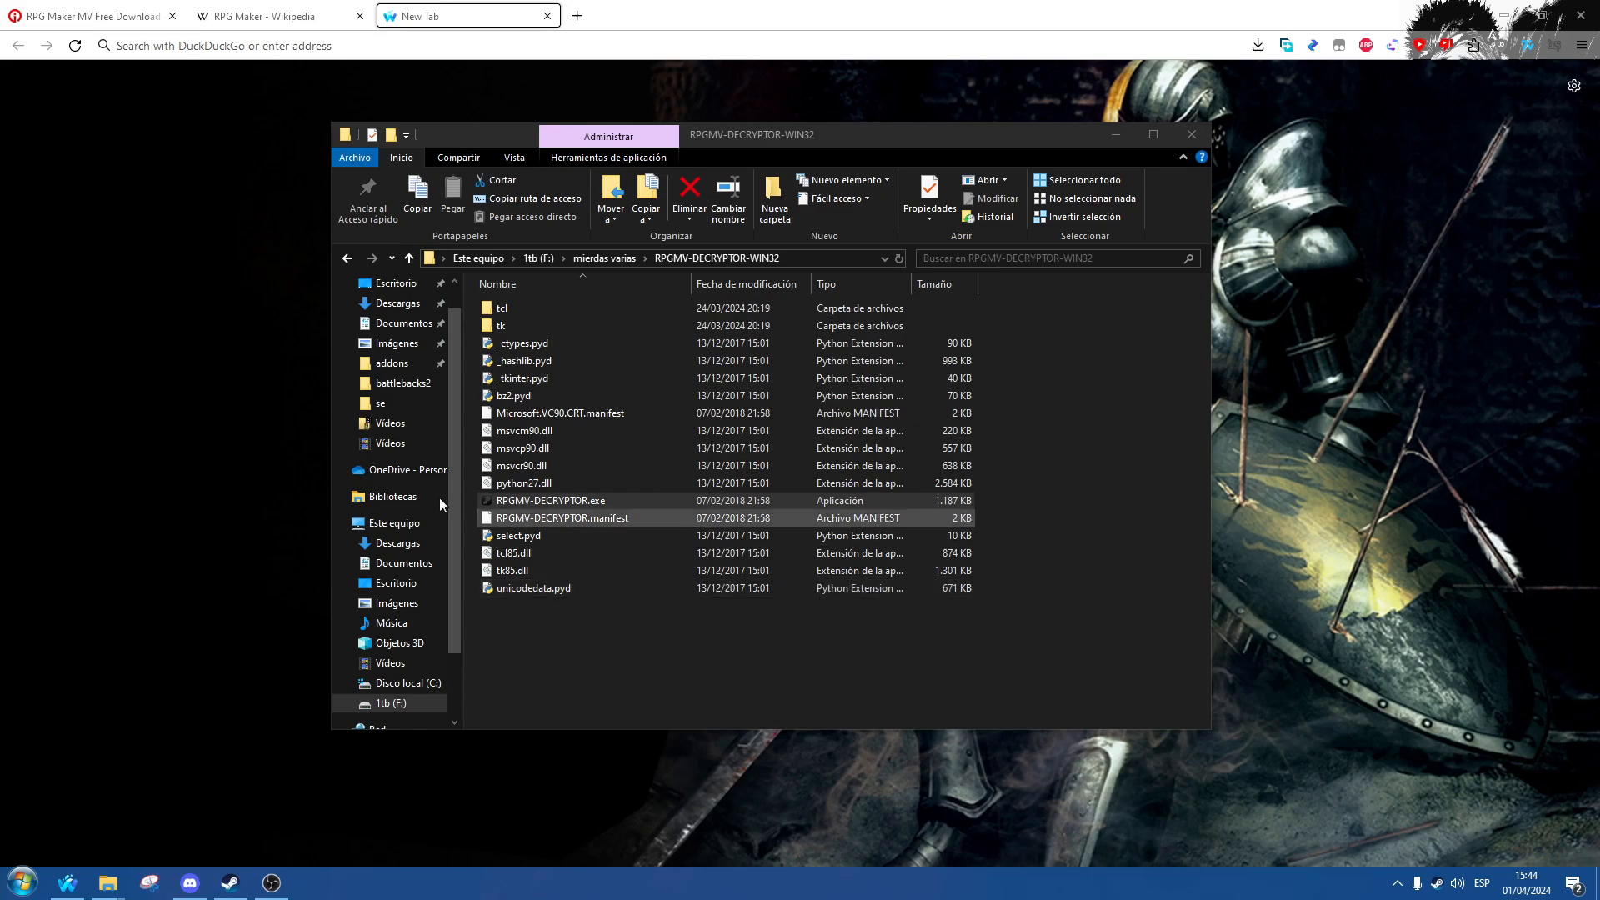
Step: Bring the bgm folder window forward, move it clear of the decryptor folder, and dismiss the decryption completion message
mouse_move(115, 892)
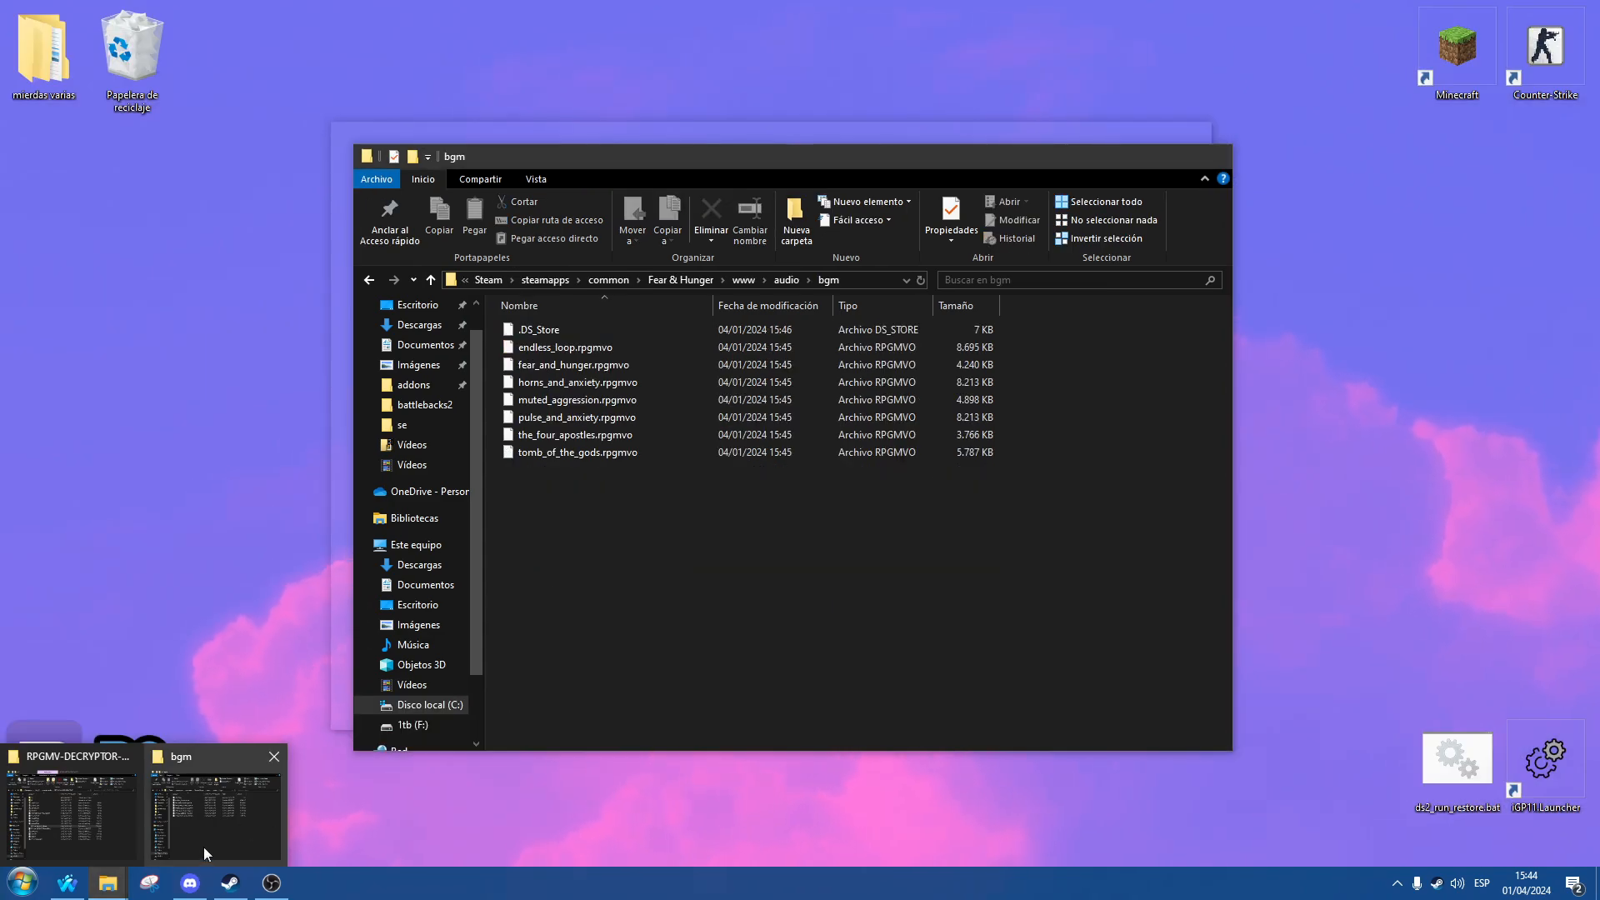
click(203, 847)
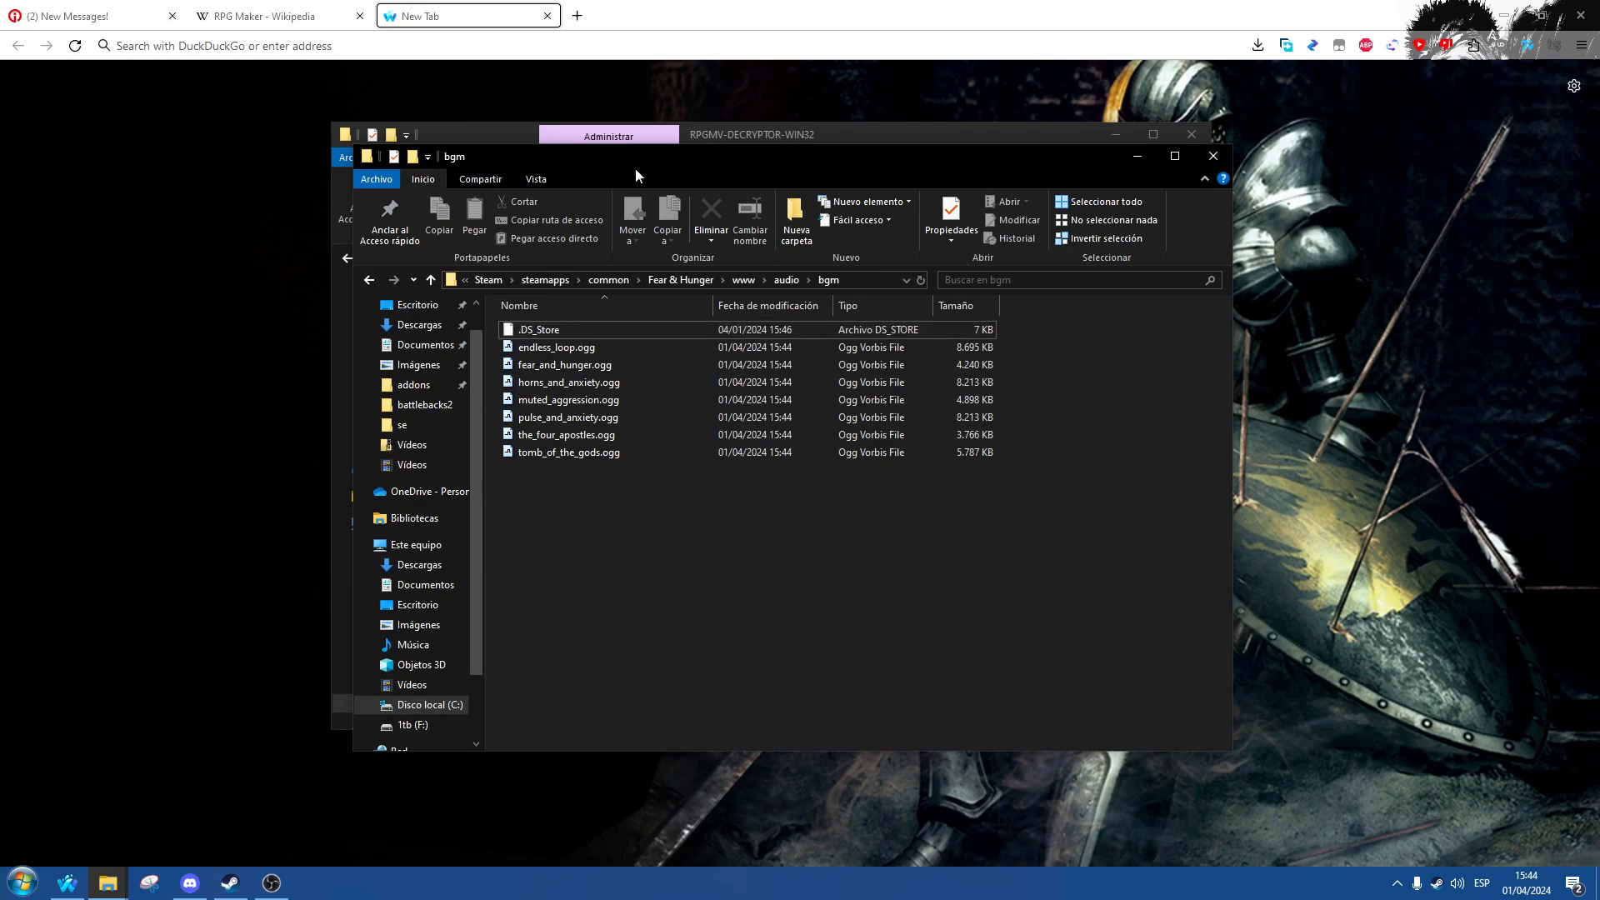
drag(635, 167, 707, 596)
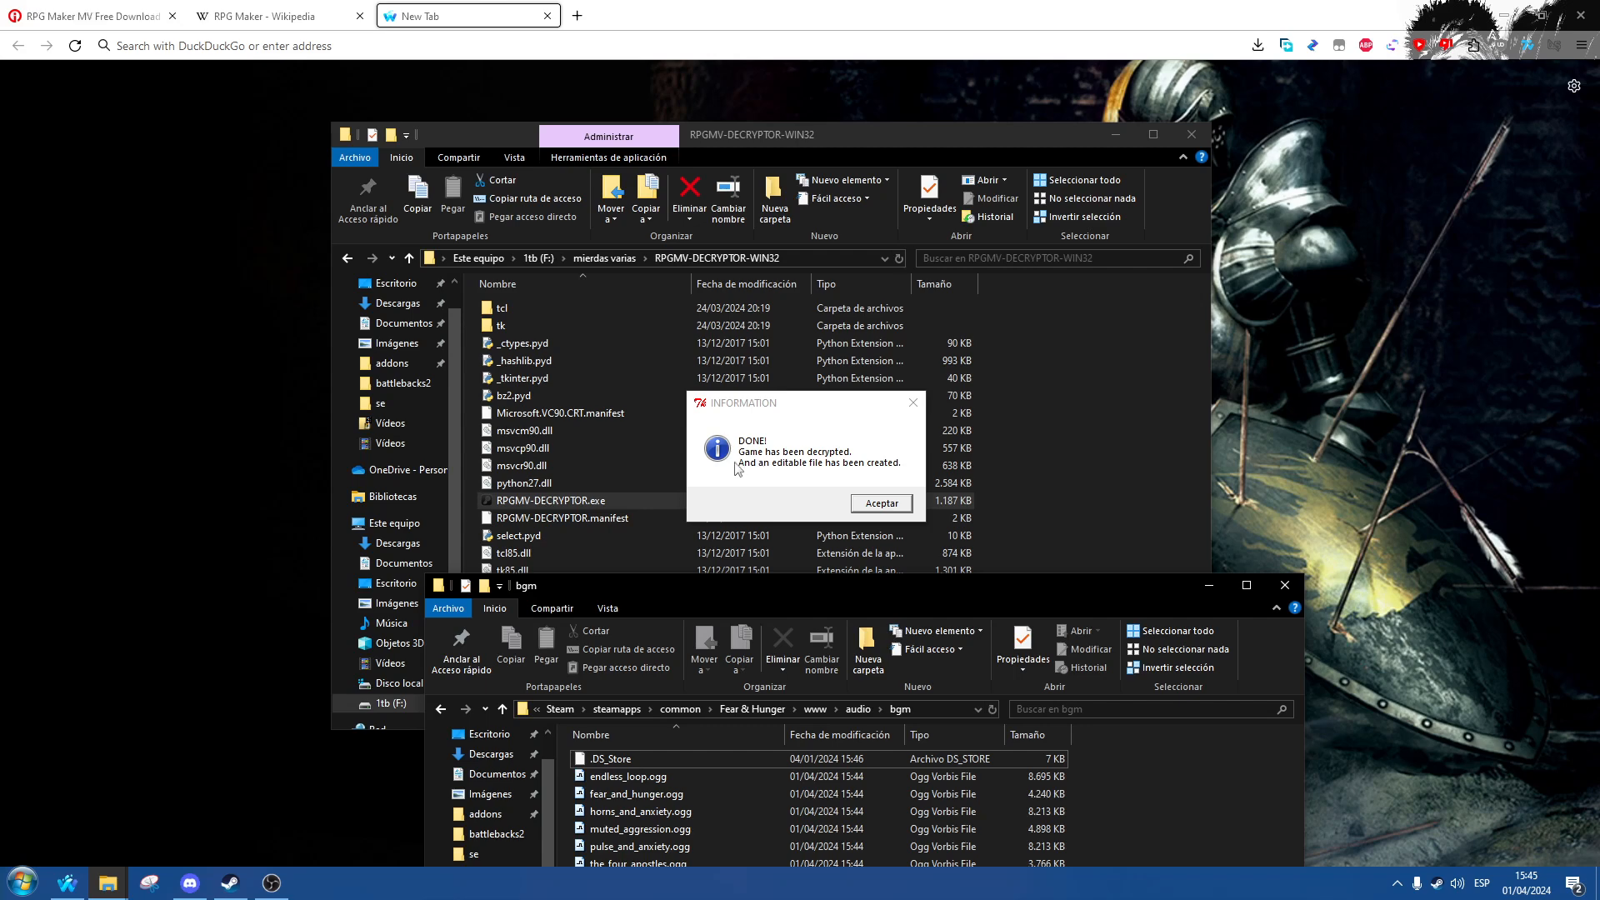
click(881, 505)
Step: Check the run-as-administrator option for RPGMV-DECRYPTOR.exe, and rearrange the windows so the bgm folder is fully in view
right_click(582, 501)
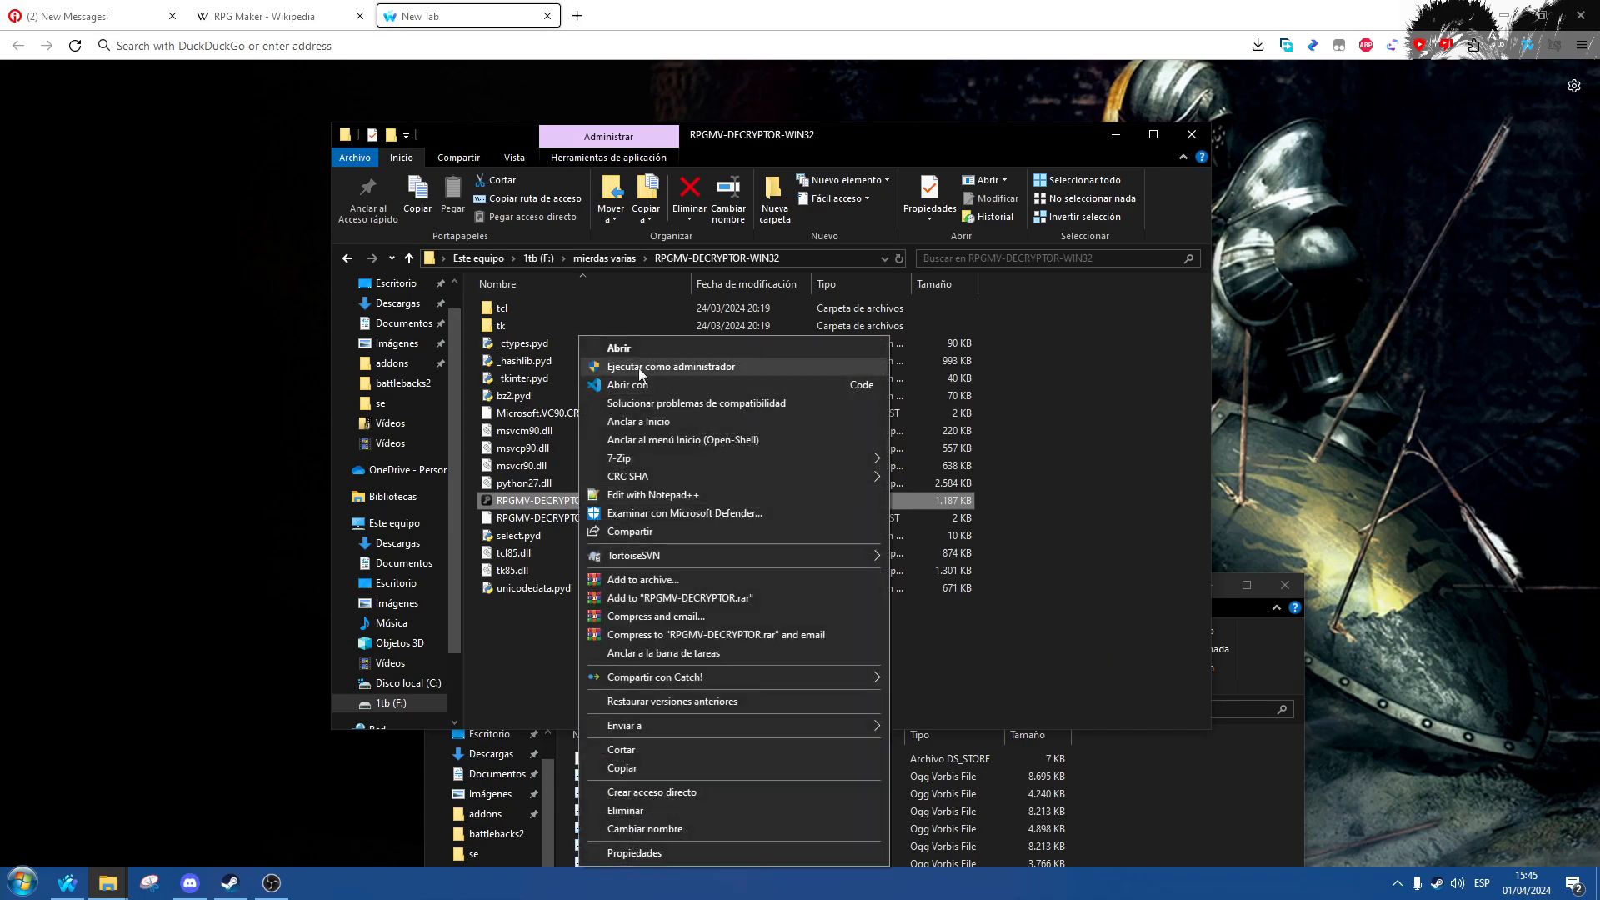
click(713, 367)
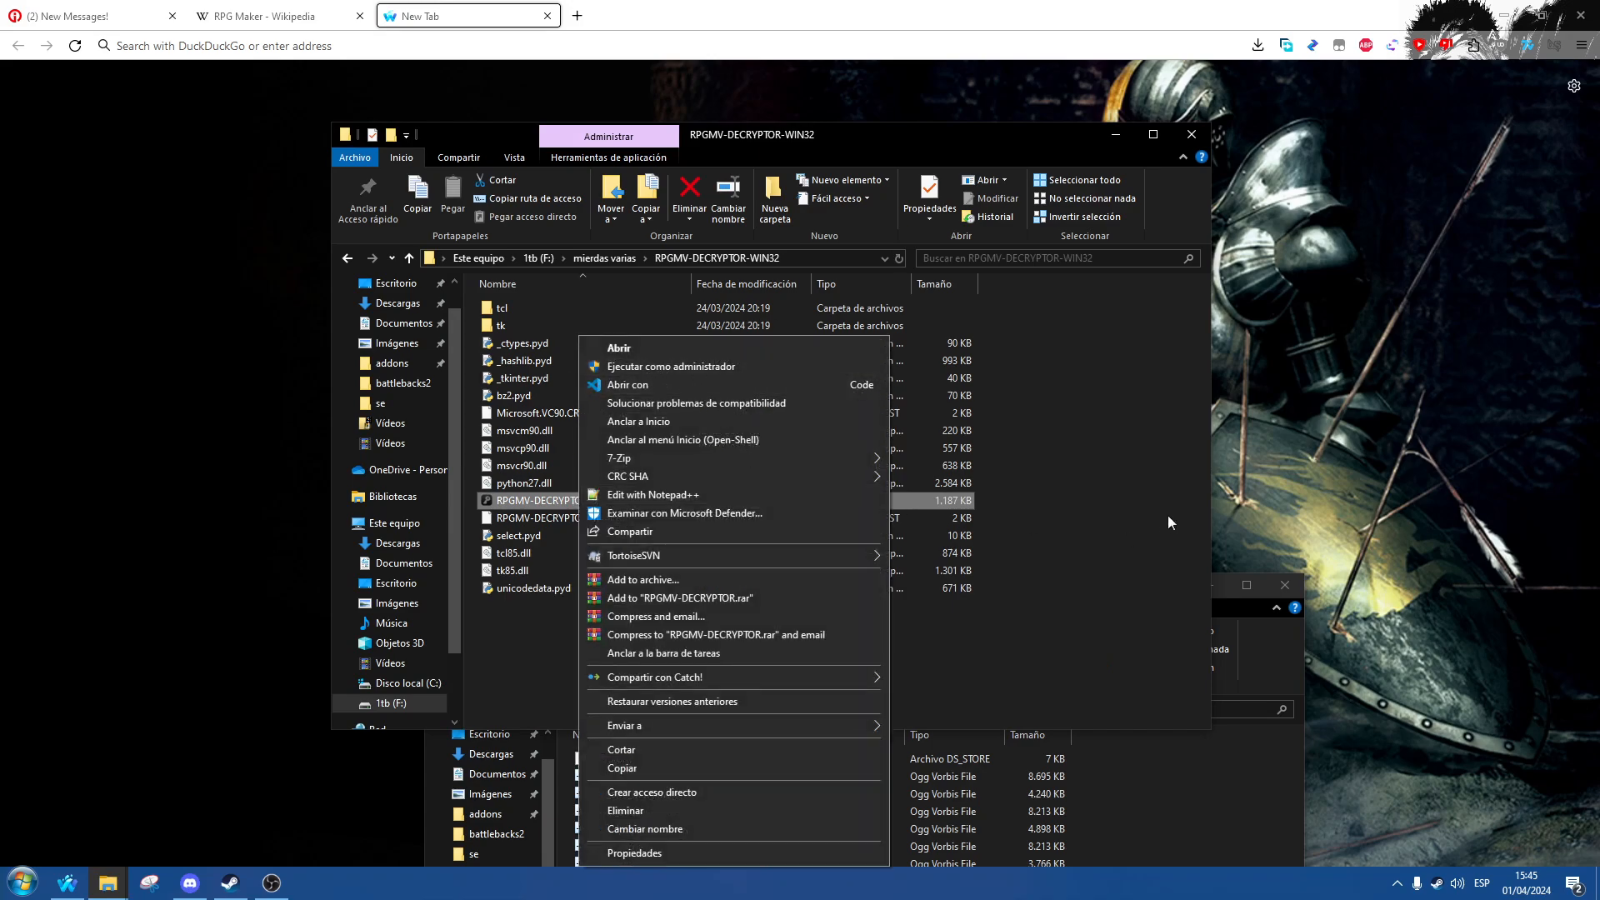
drag(901, 143, 871, 39)
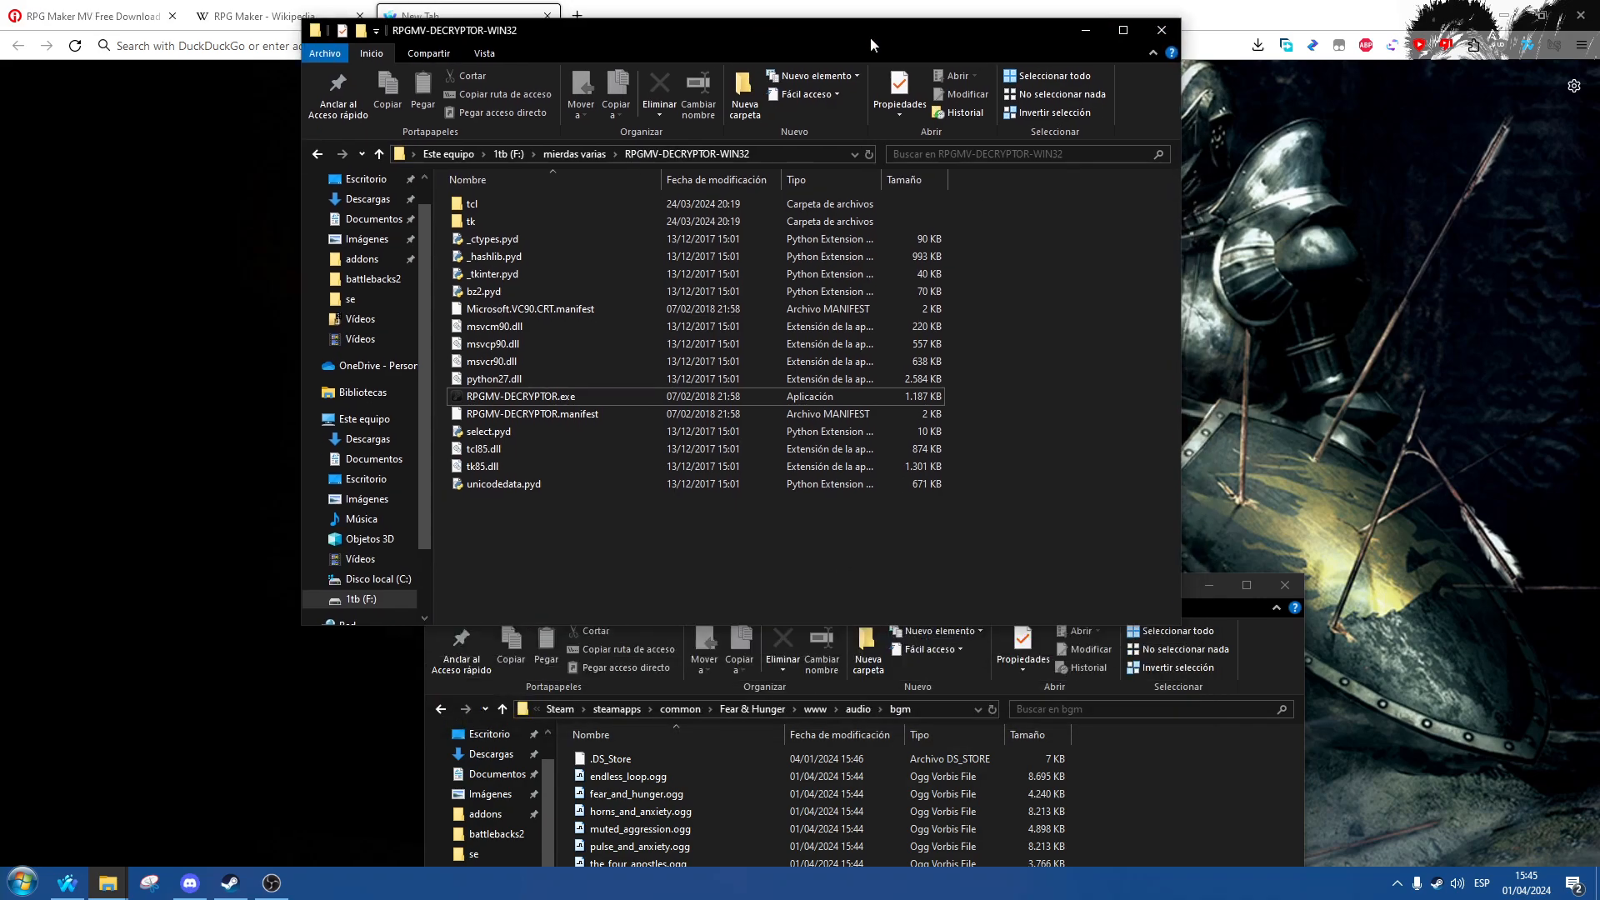
click(1168, 780)
drag(834, 584, 823, 175)
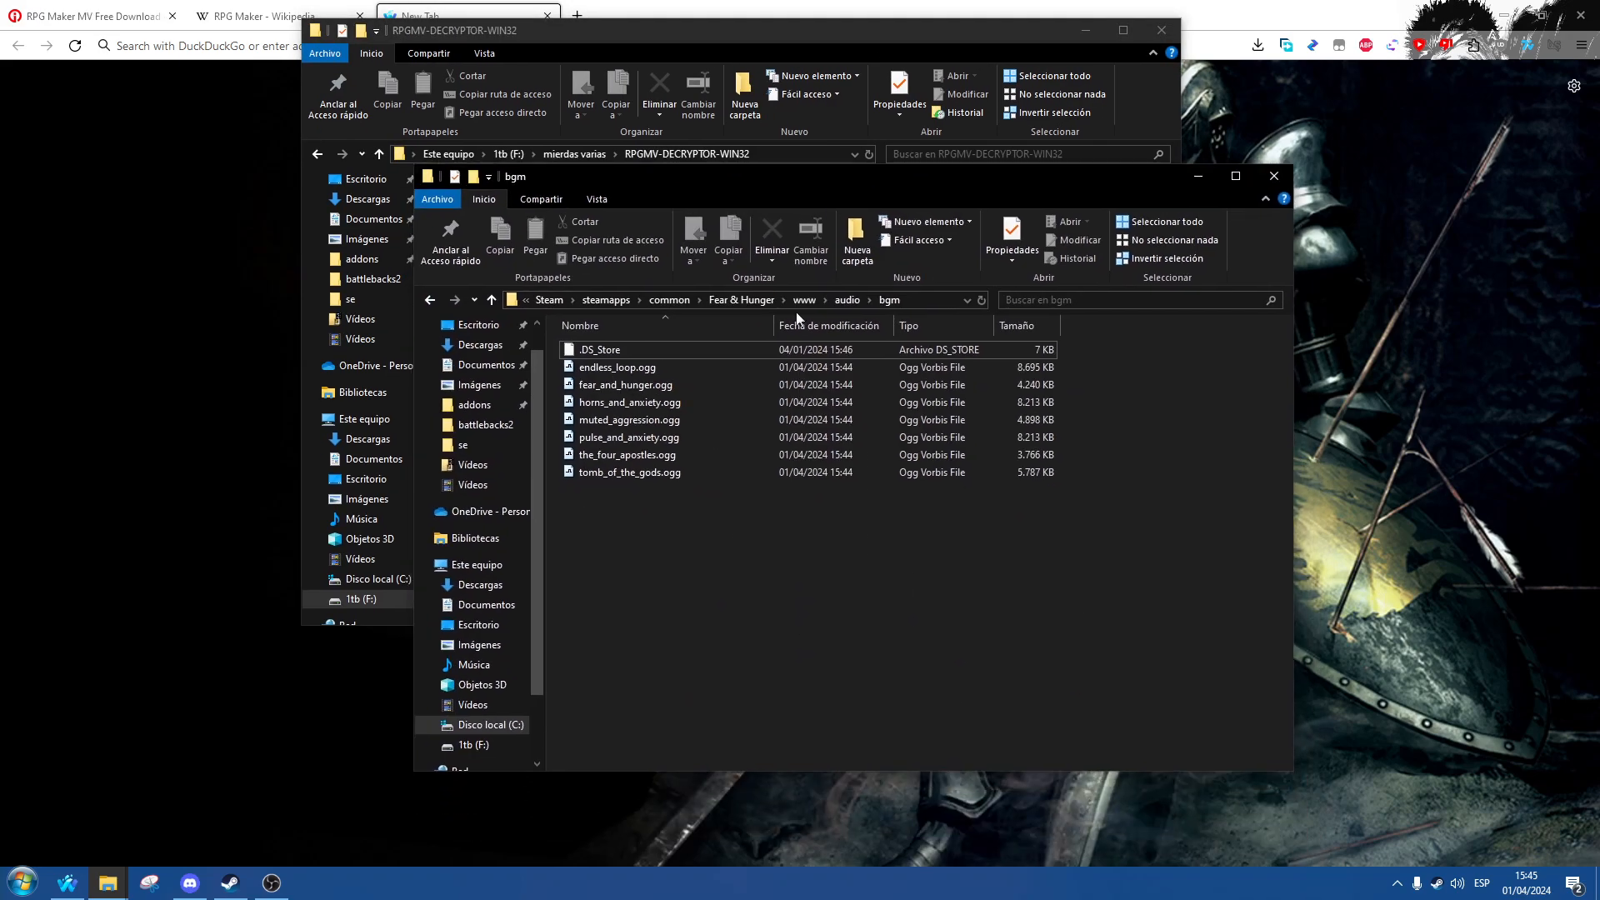
Step: Play the decrypted track pulse_and_anxiety.ogg from the bgm folder in Winamp, and close the player
click(637, 437)
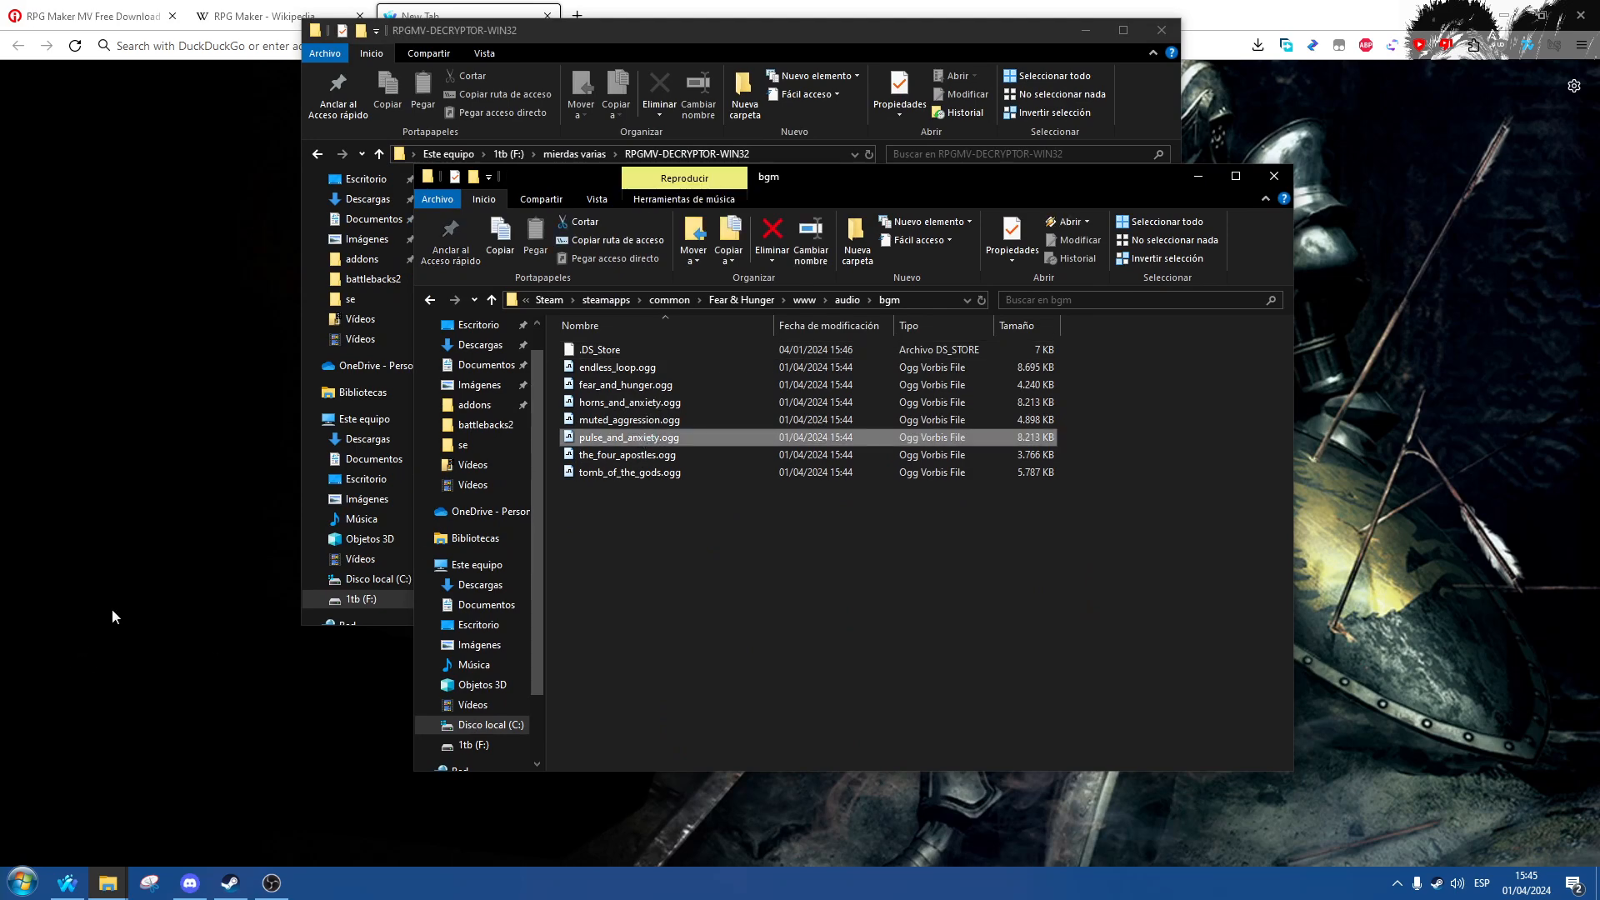
key(Return)
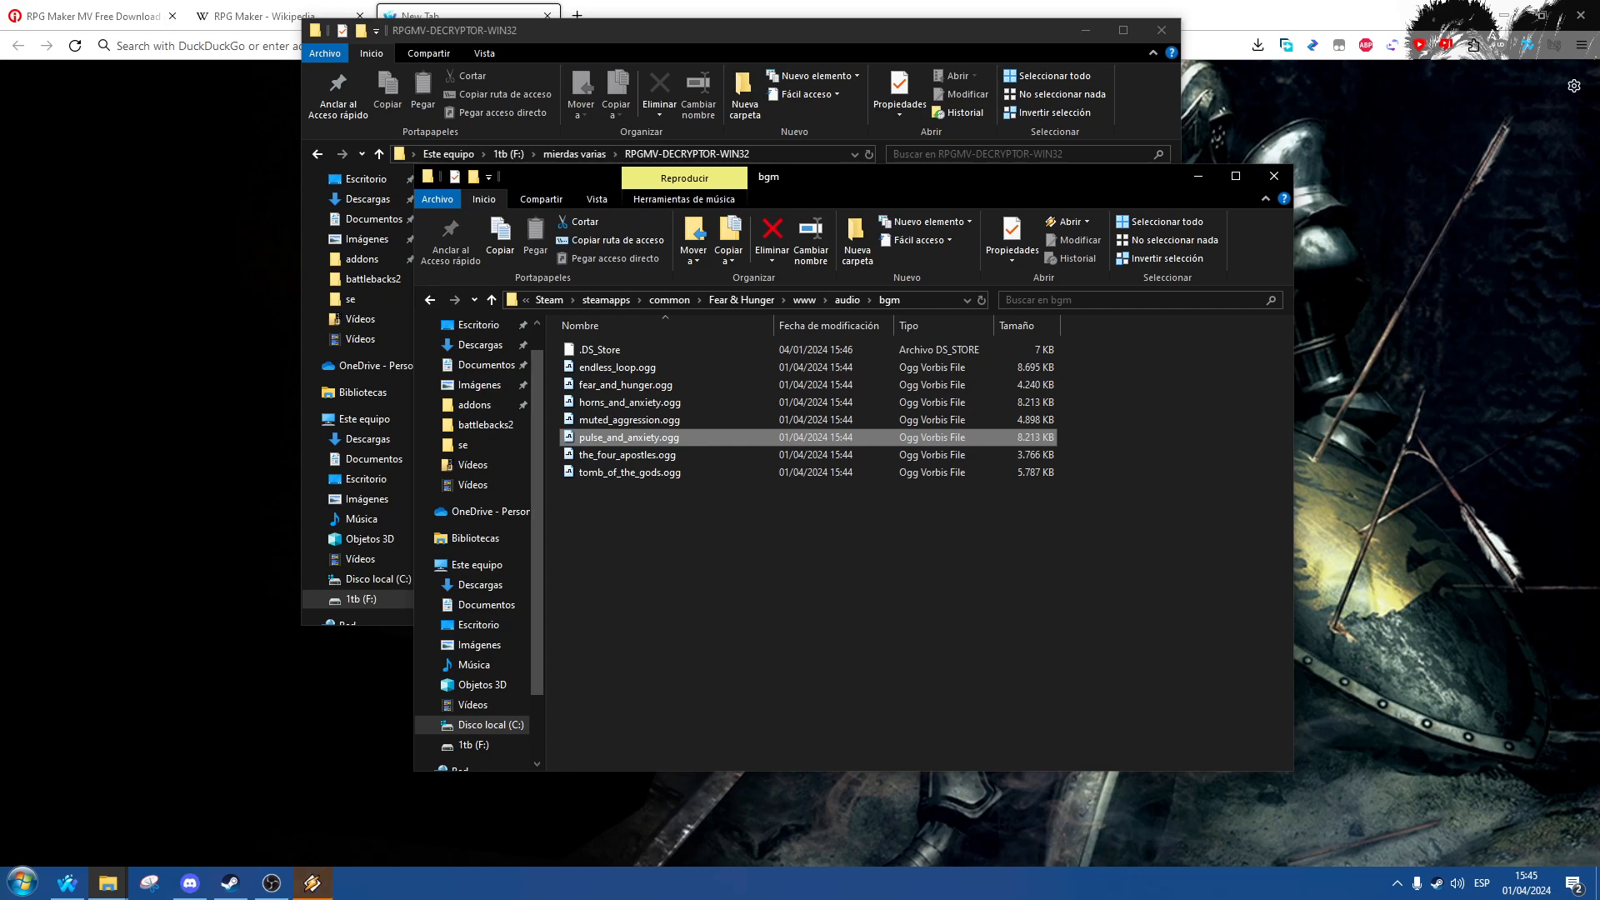
drag(598, 518, 765, 461)
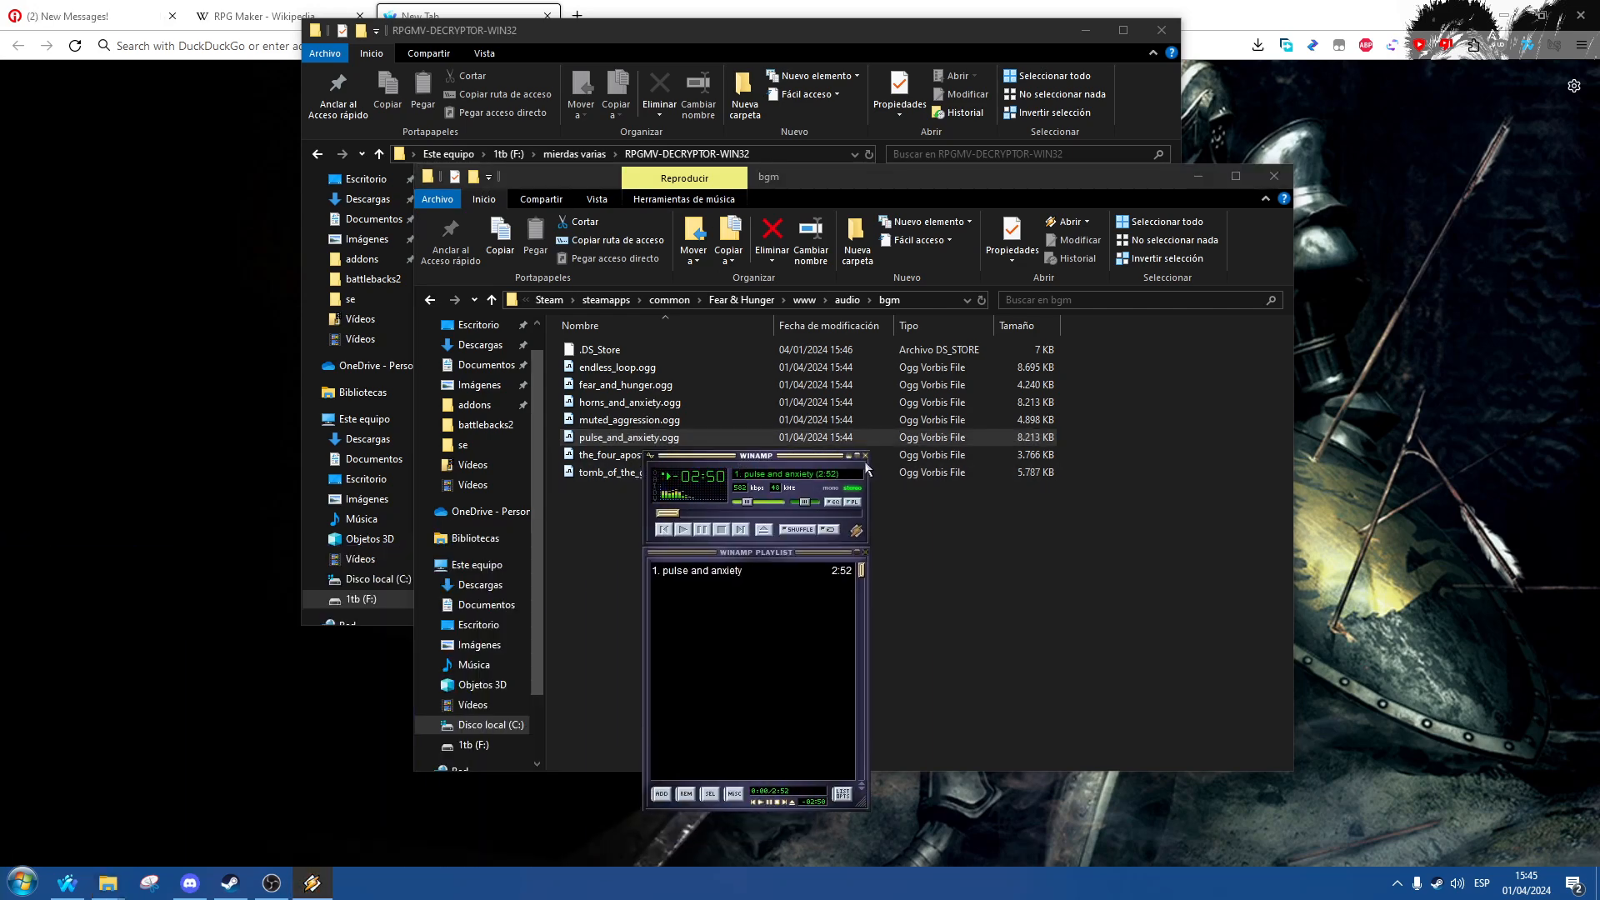
click(870, 460)
Step: Browse to www > img > characters, view the decrypted image !chained1.png, and close the image viewer
click(805, 300)
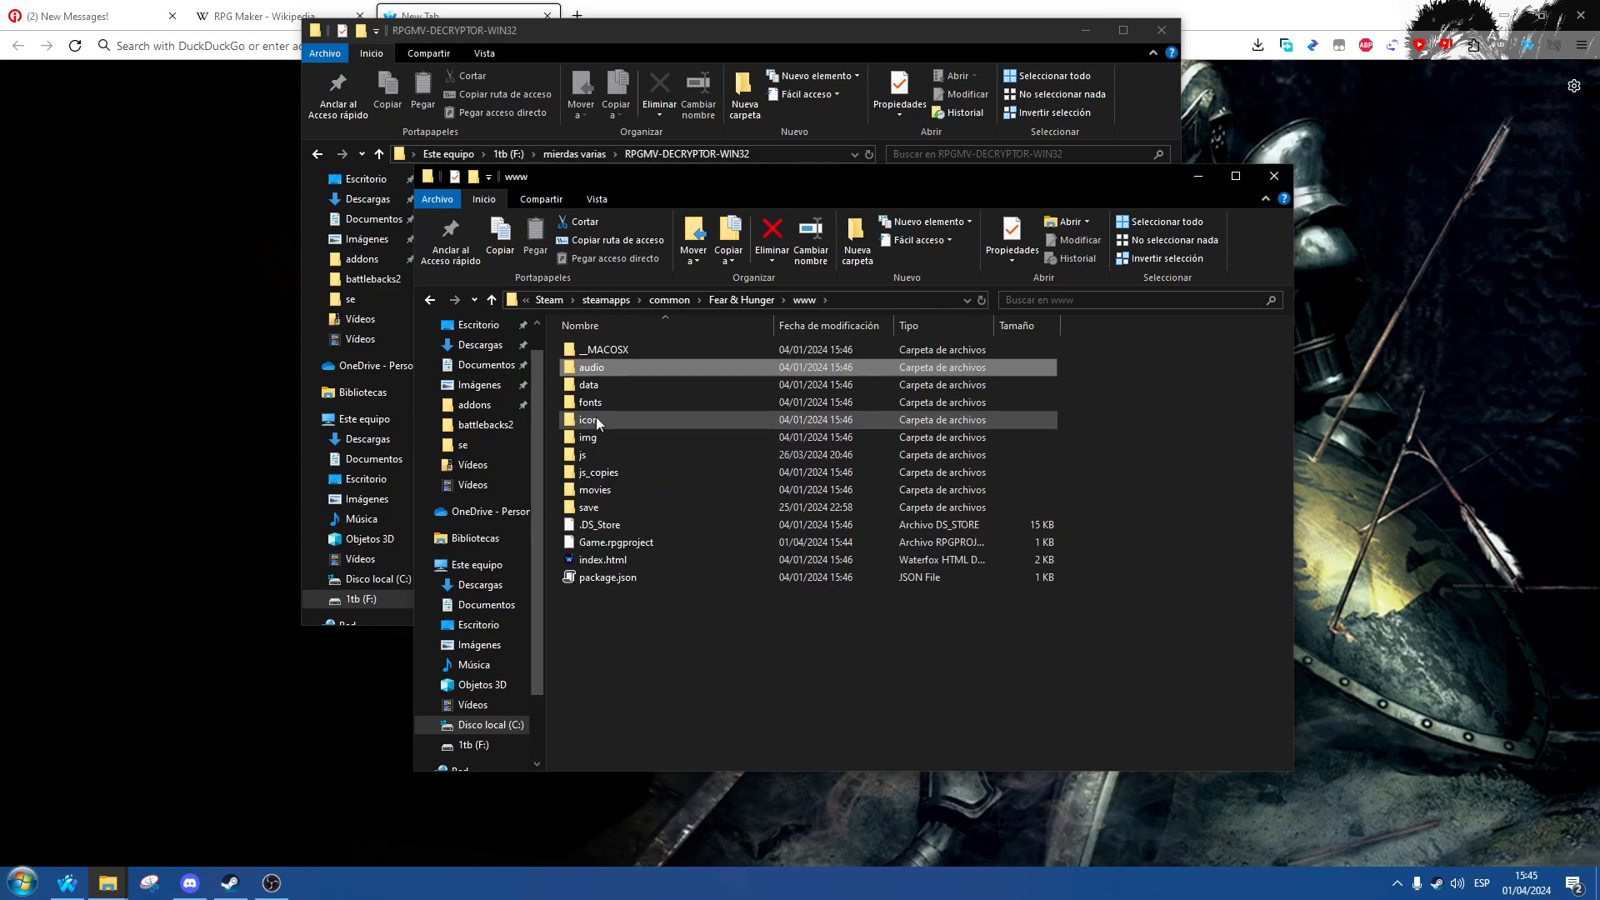
double_click(598, 437)
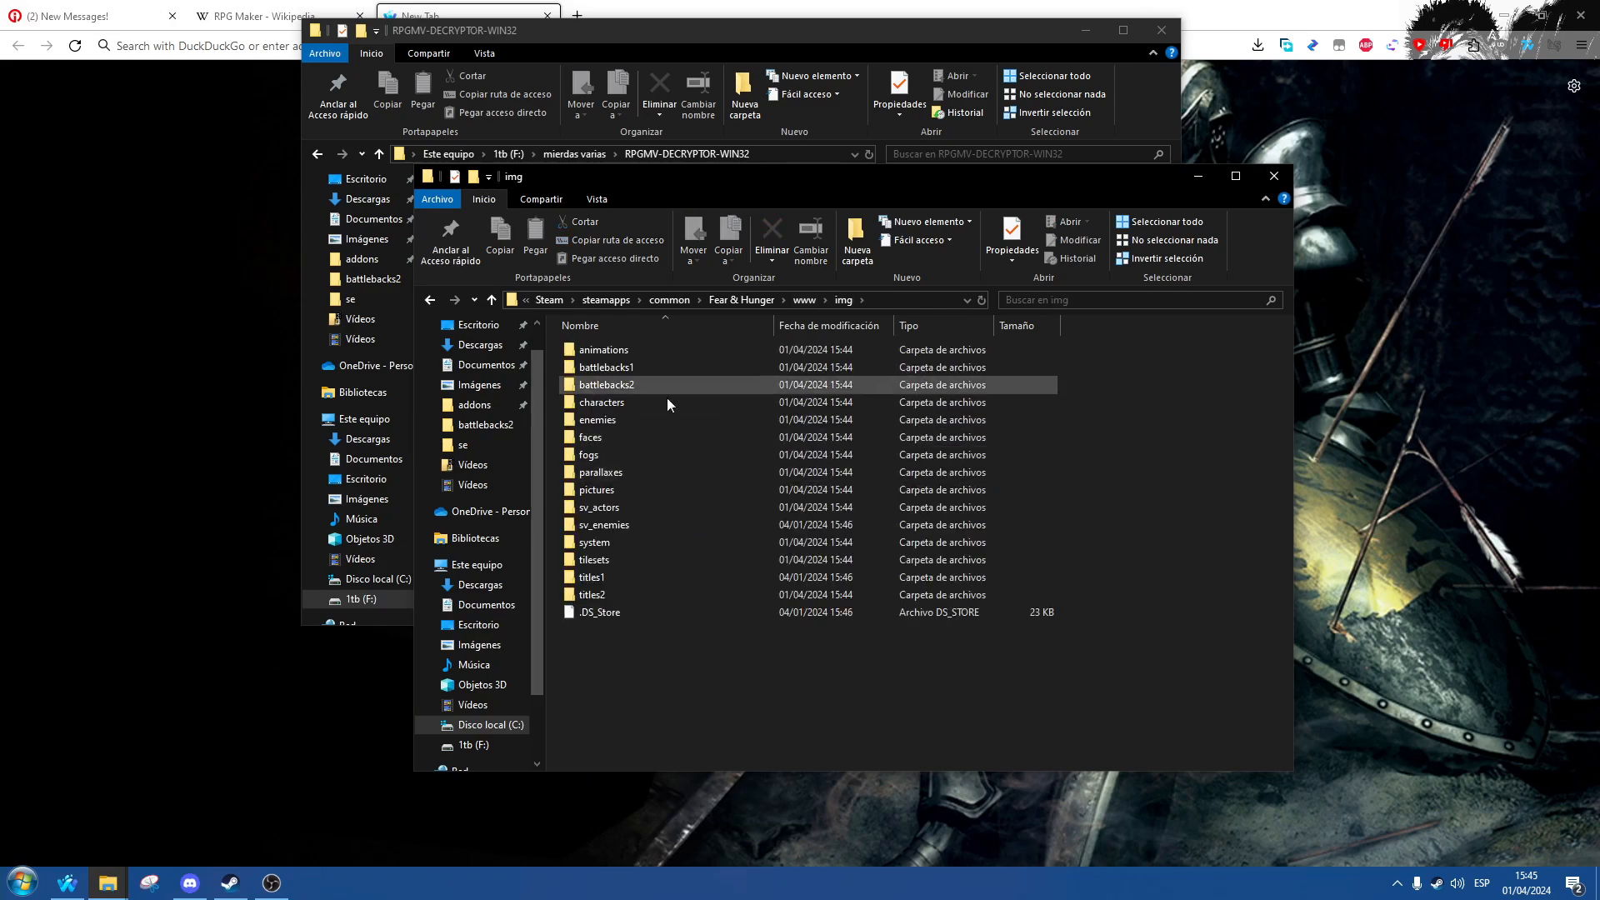
double_click(621, 403)
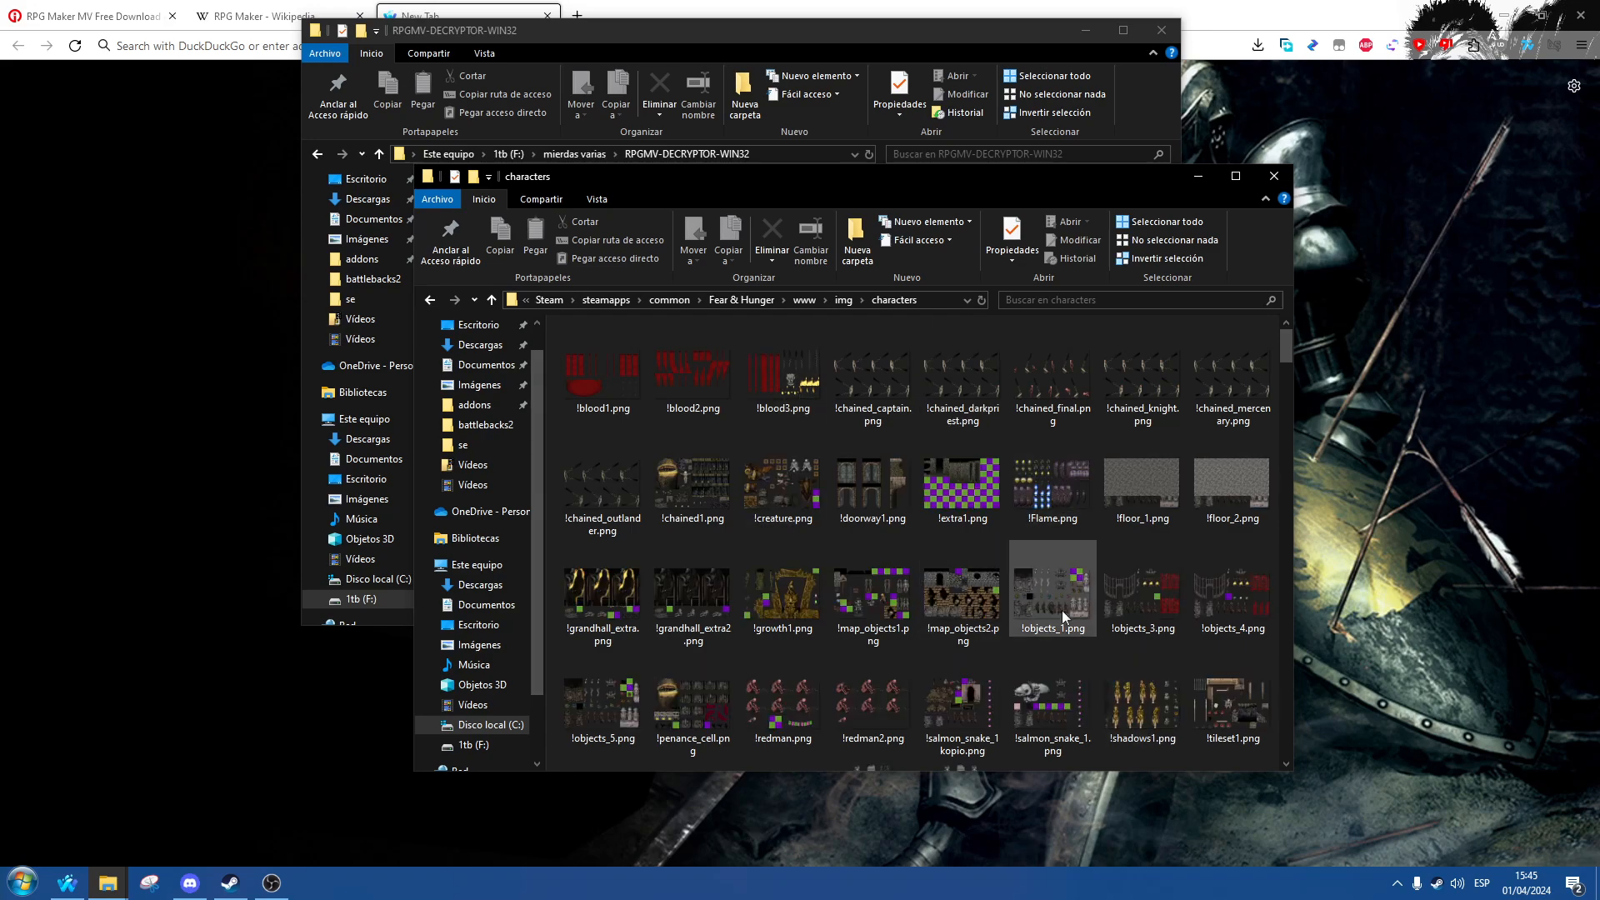
double_click(710, 486)
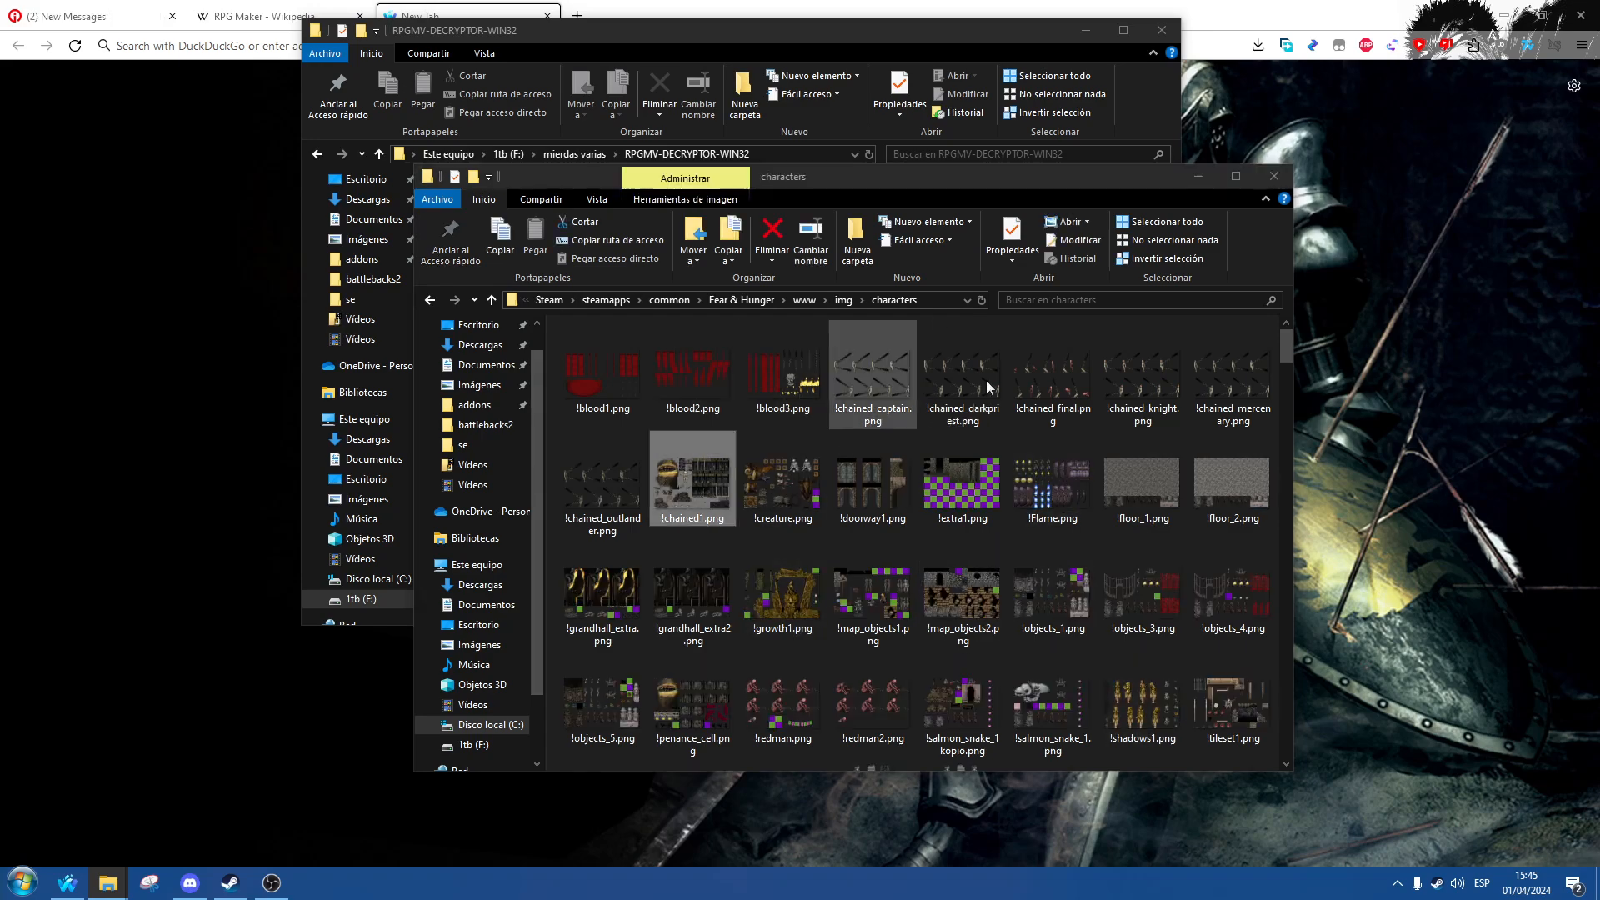
click(1579, 8)
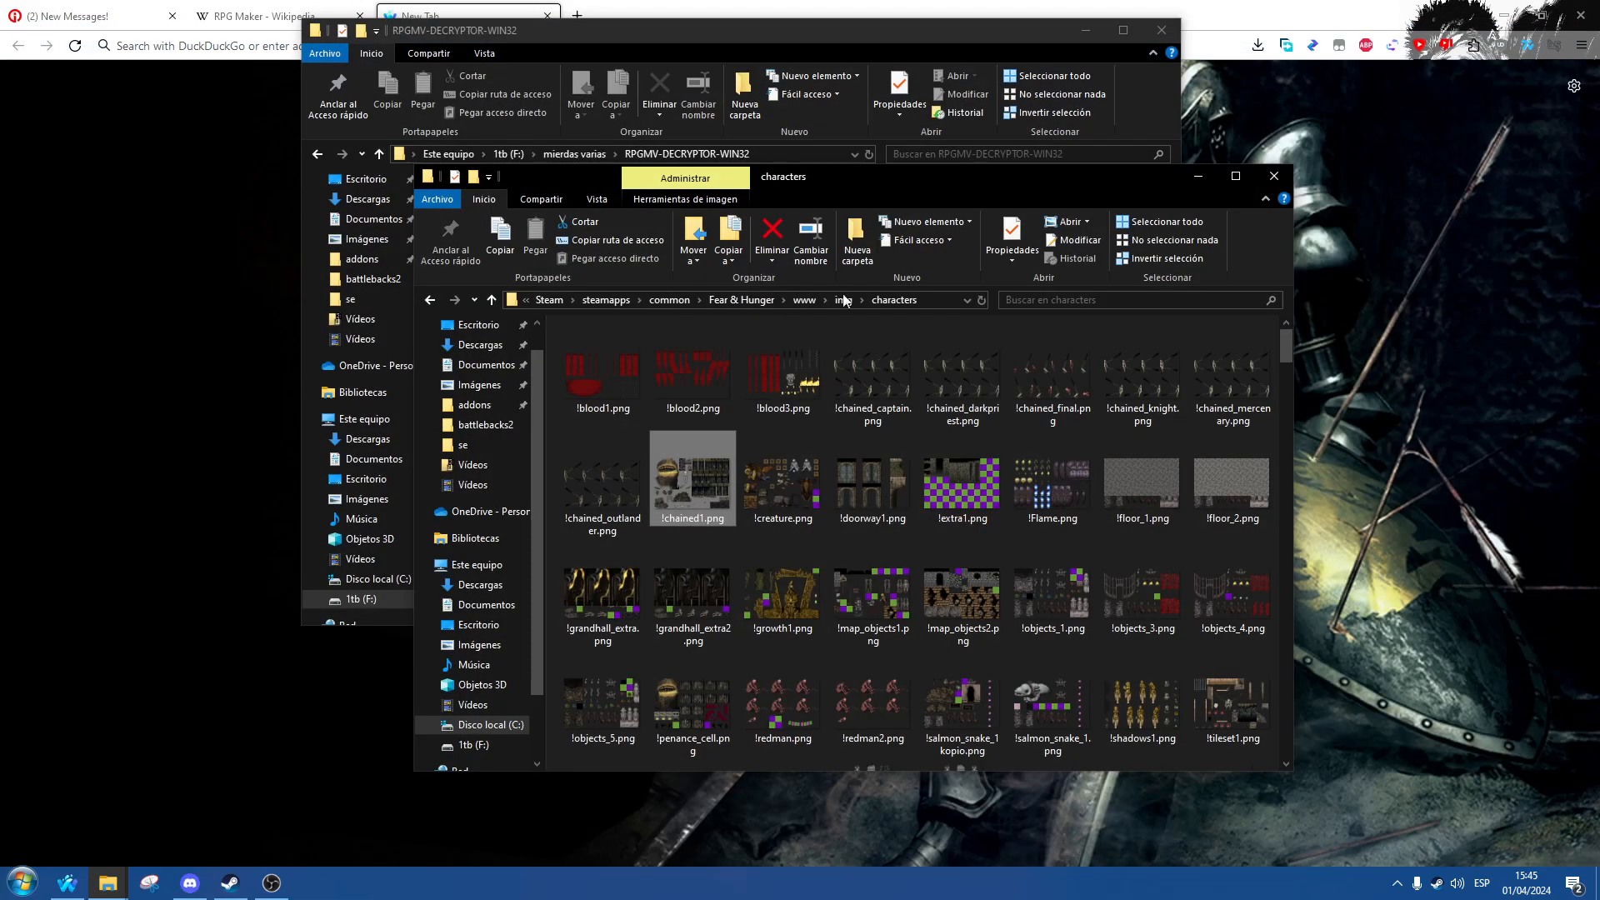
Step: Return to the www folder and select the Game.rpgproject file
click(844, 300)
click(812, 302)
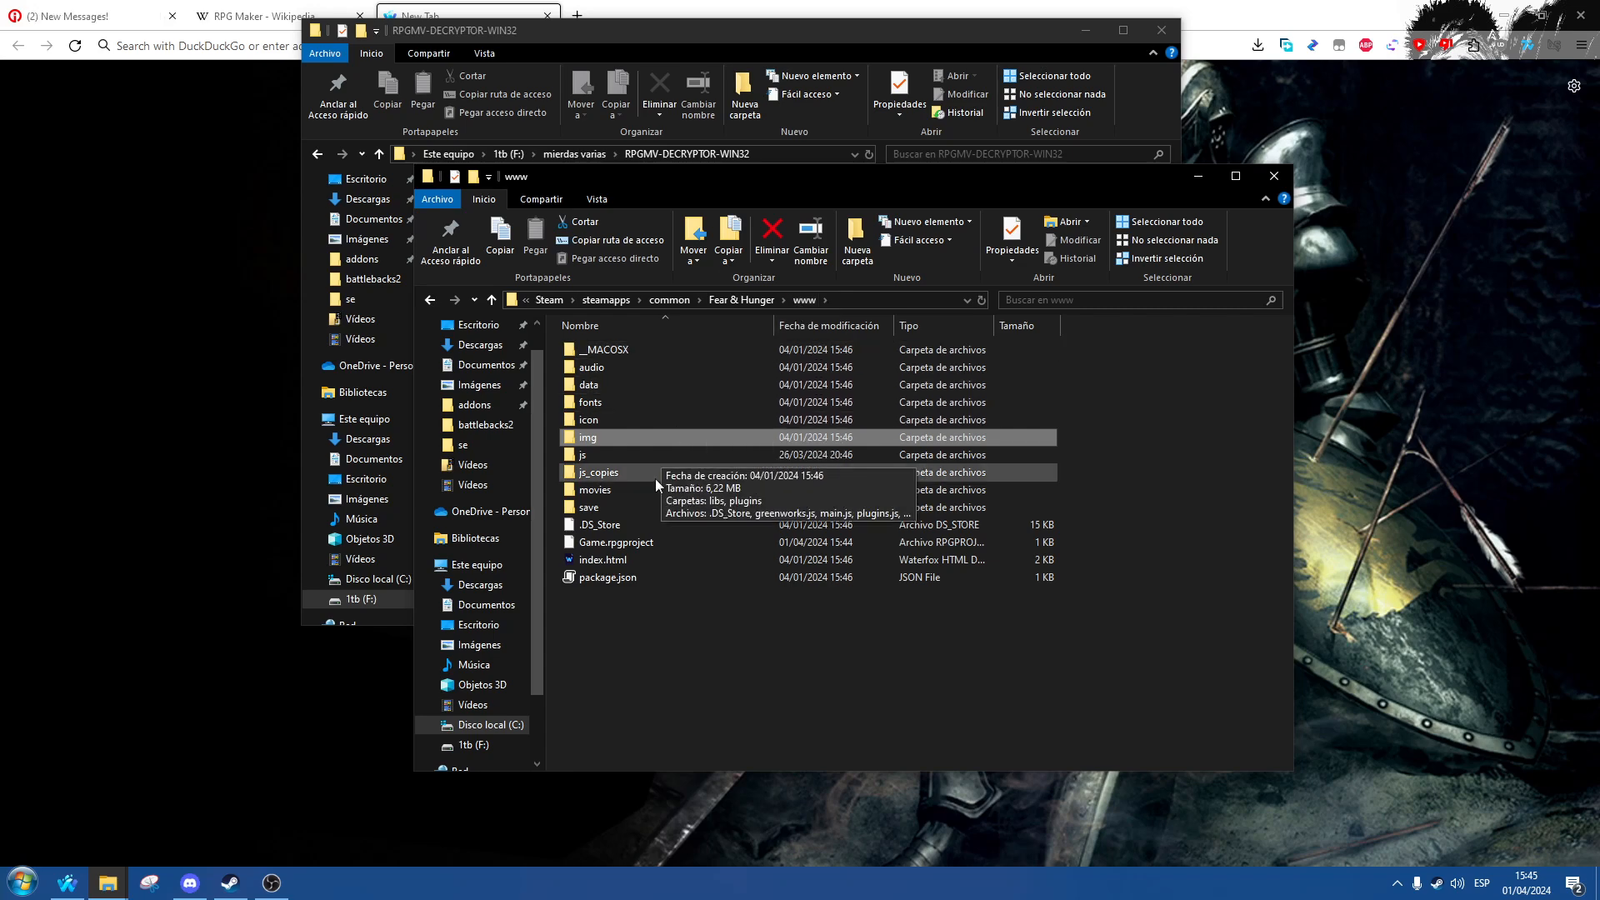
click(627, 544)
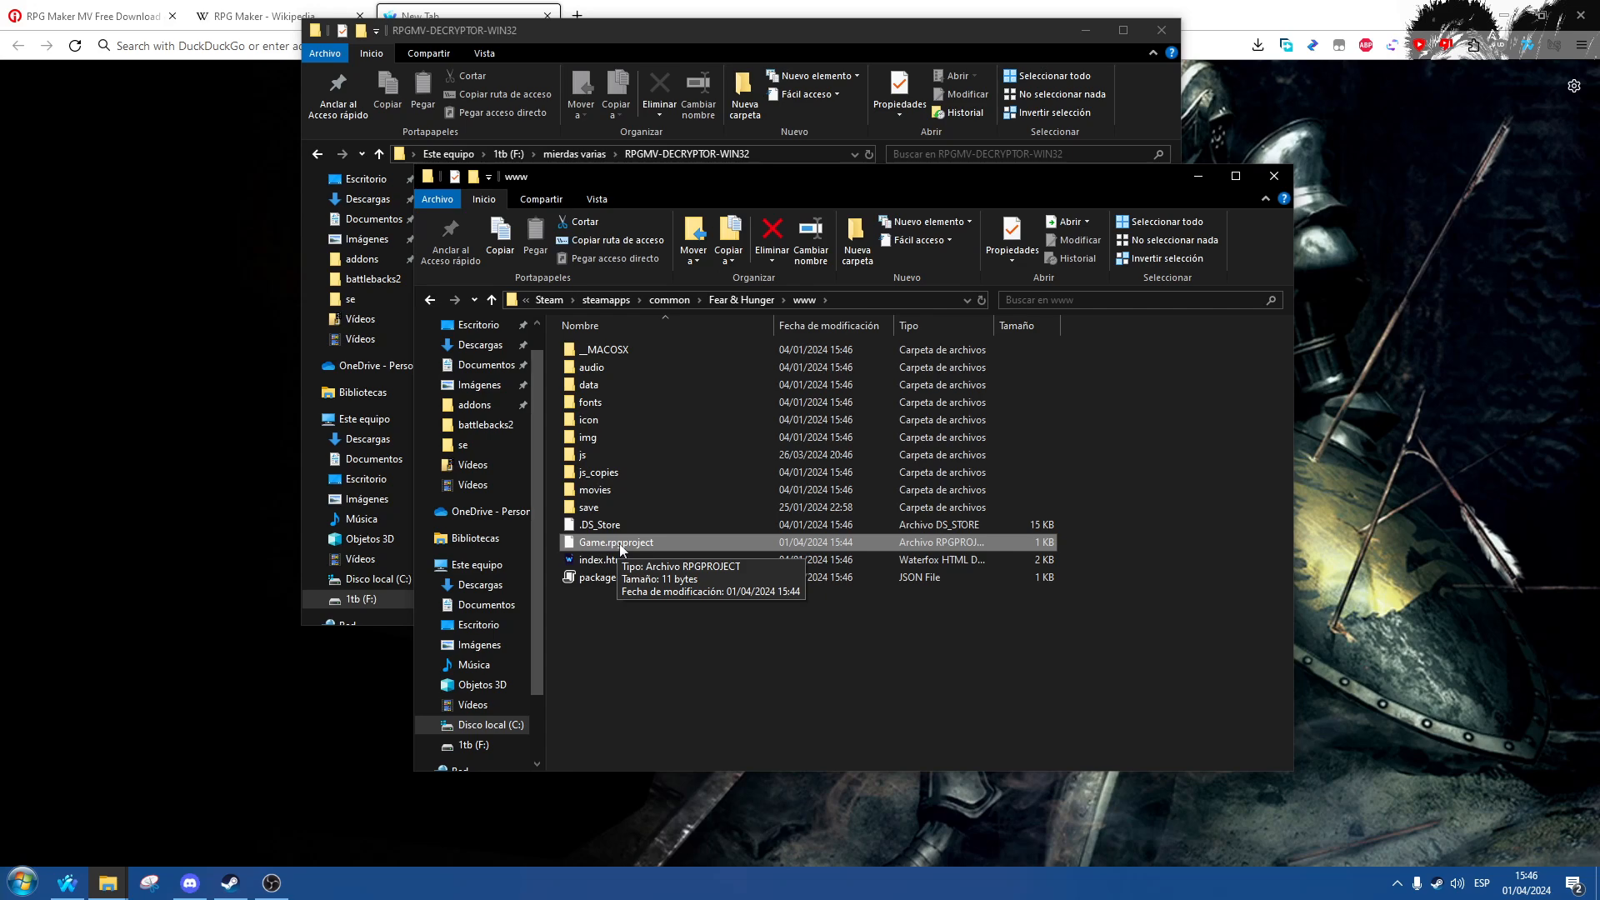
Step: Switch to Steam and highlight the product title on the RPG Maker MV store page
click(233, 892)
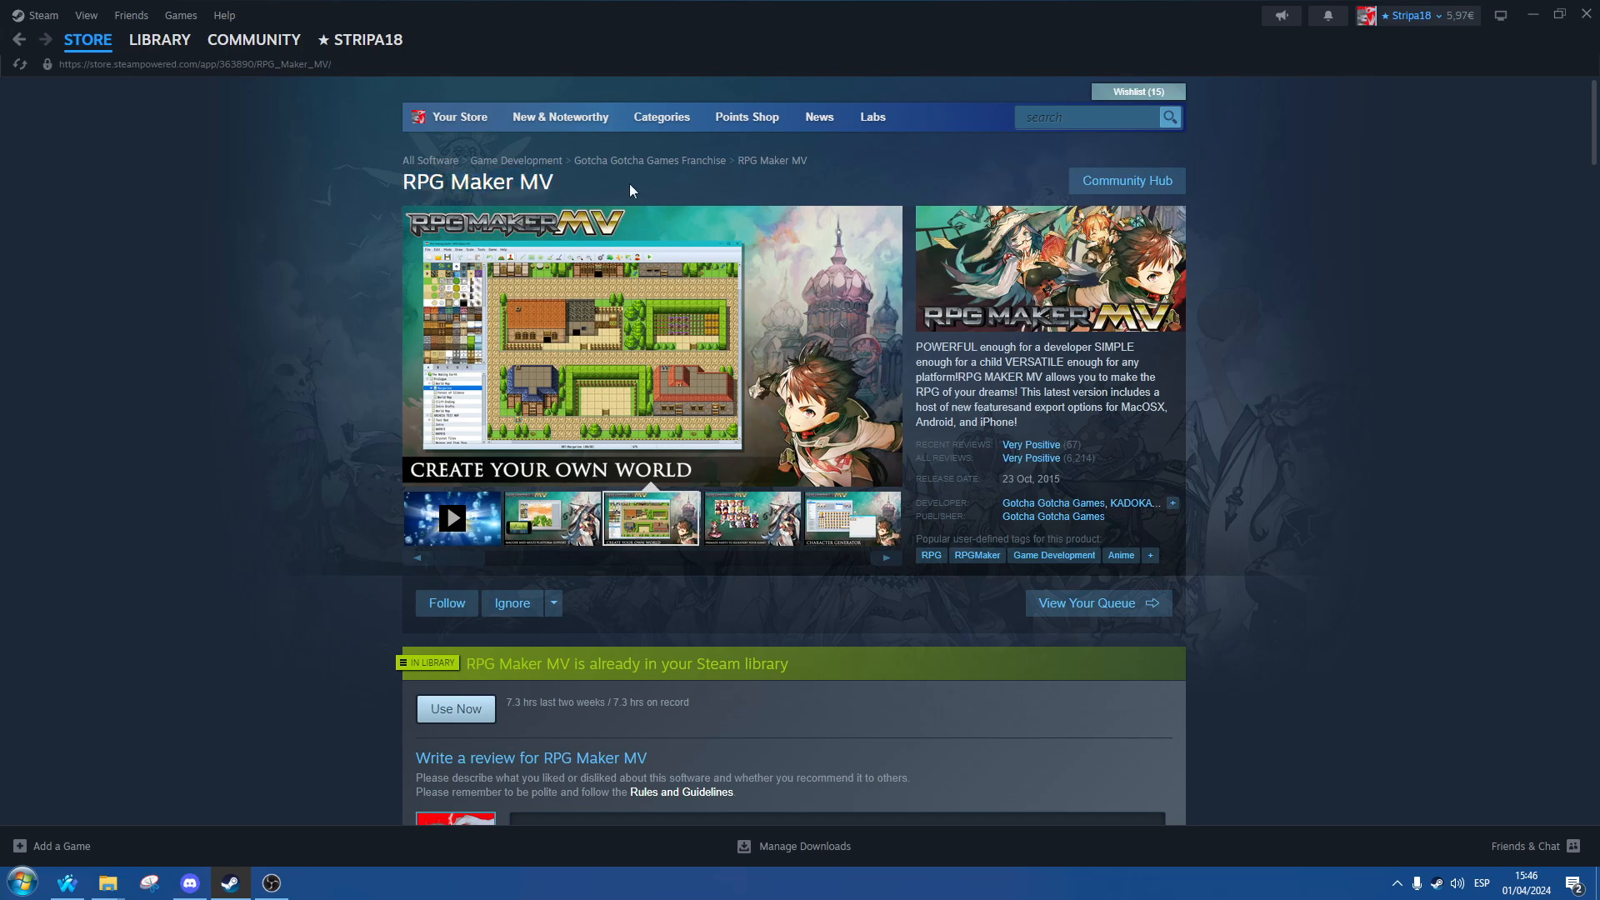
drag(614, 198, 411, 184)
drag(725, 194, 405, 183)
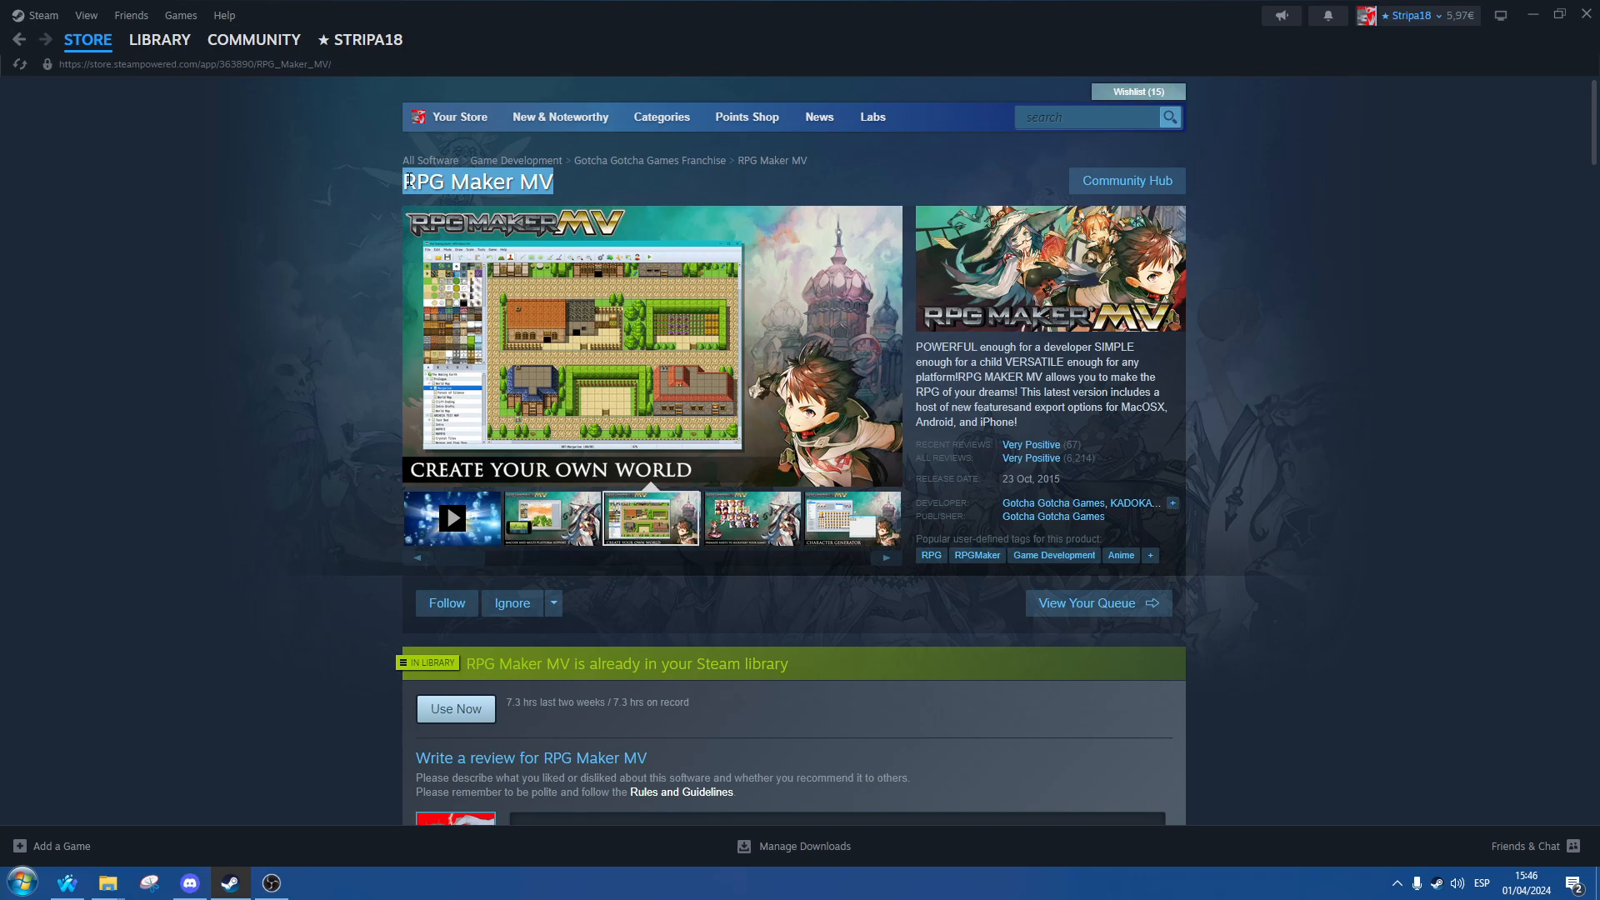
click(405, 182)
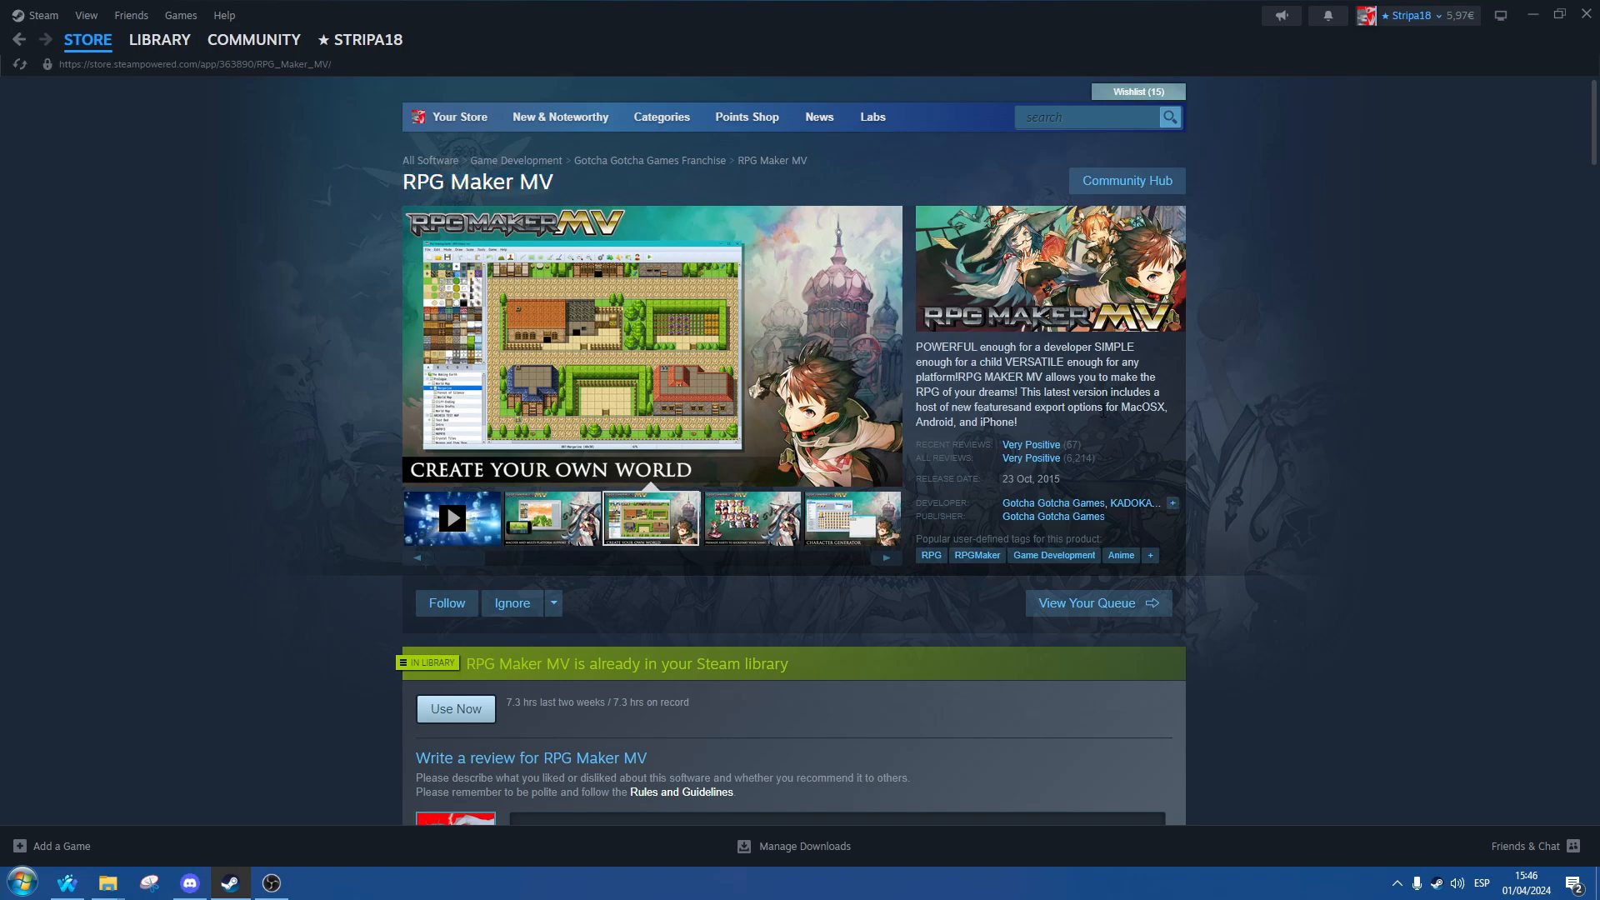
Step: Examine the purchase price and bundle offers for RPG Maker MV, and close the Steam window
scroll(117, 475, down, 10)
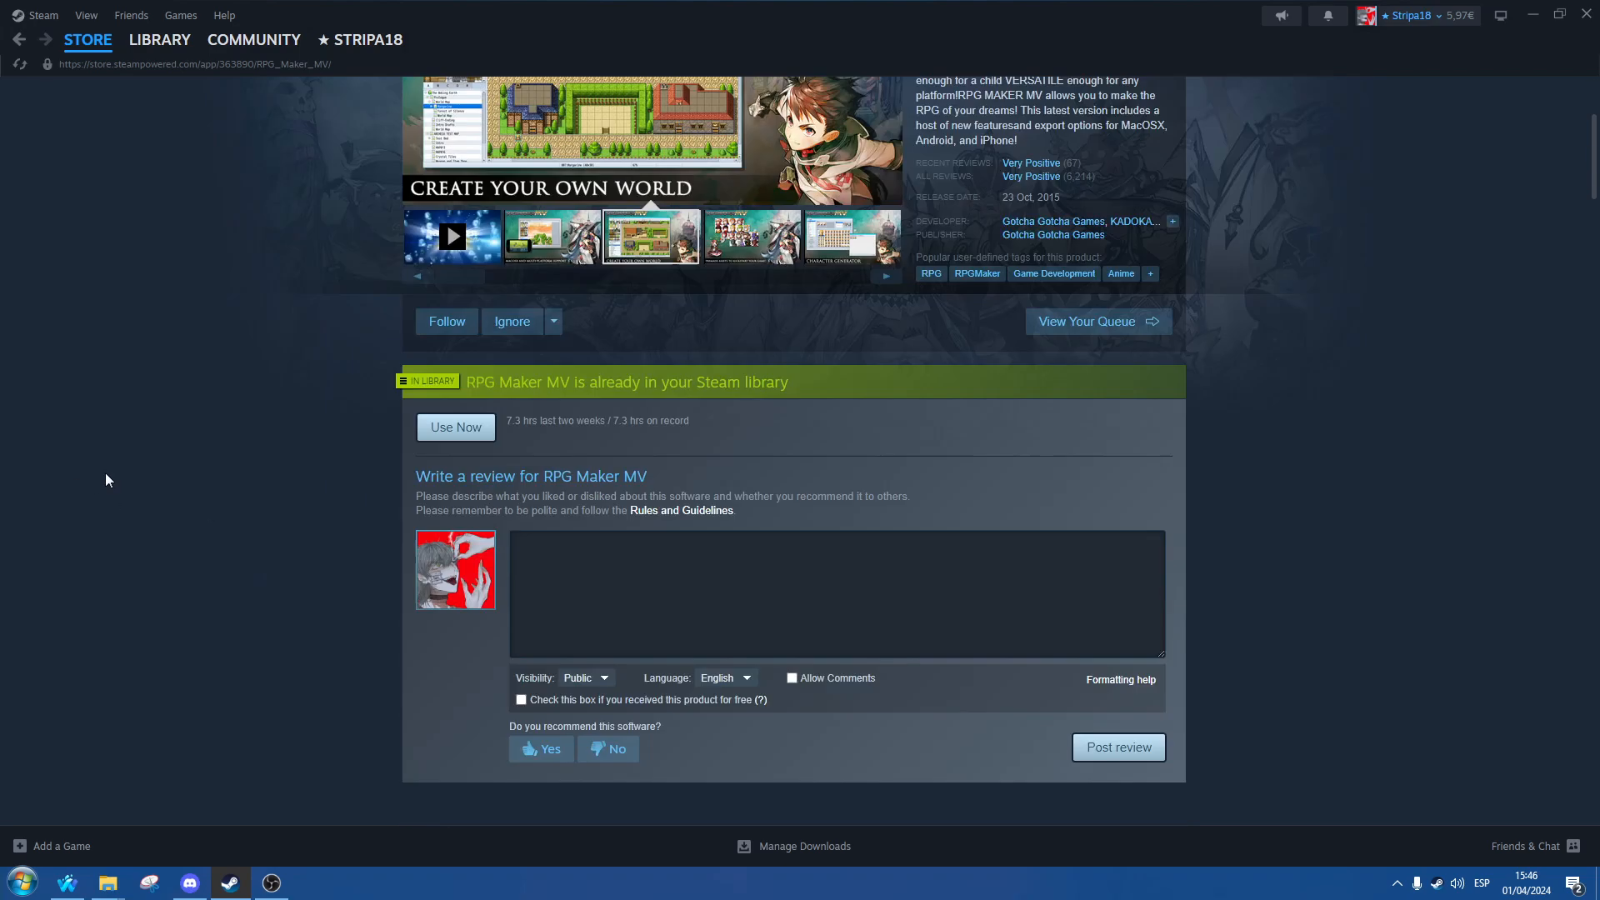
drag(757, 311, 793, 314)
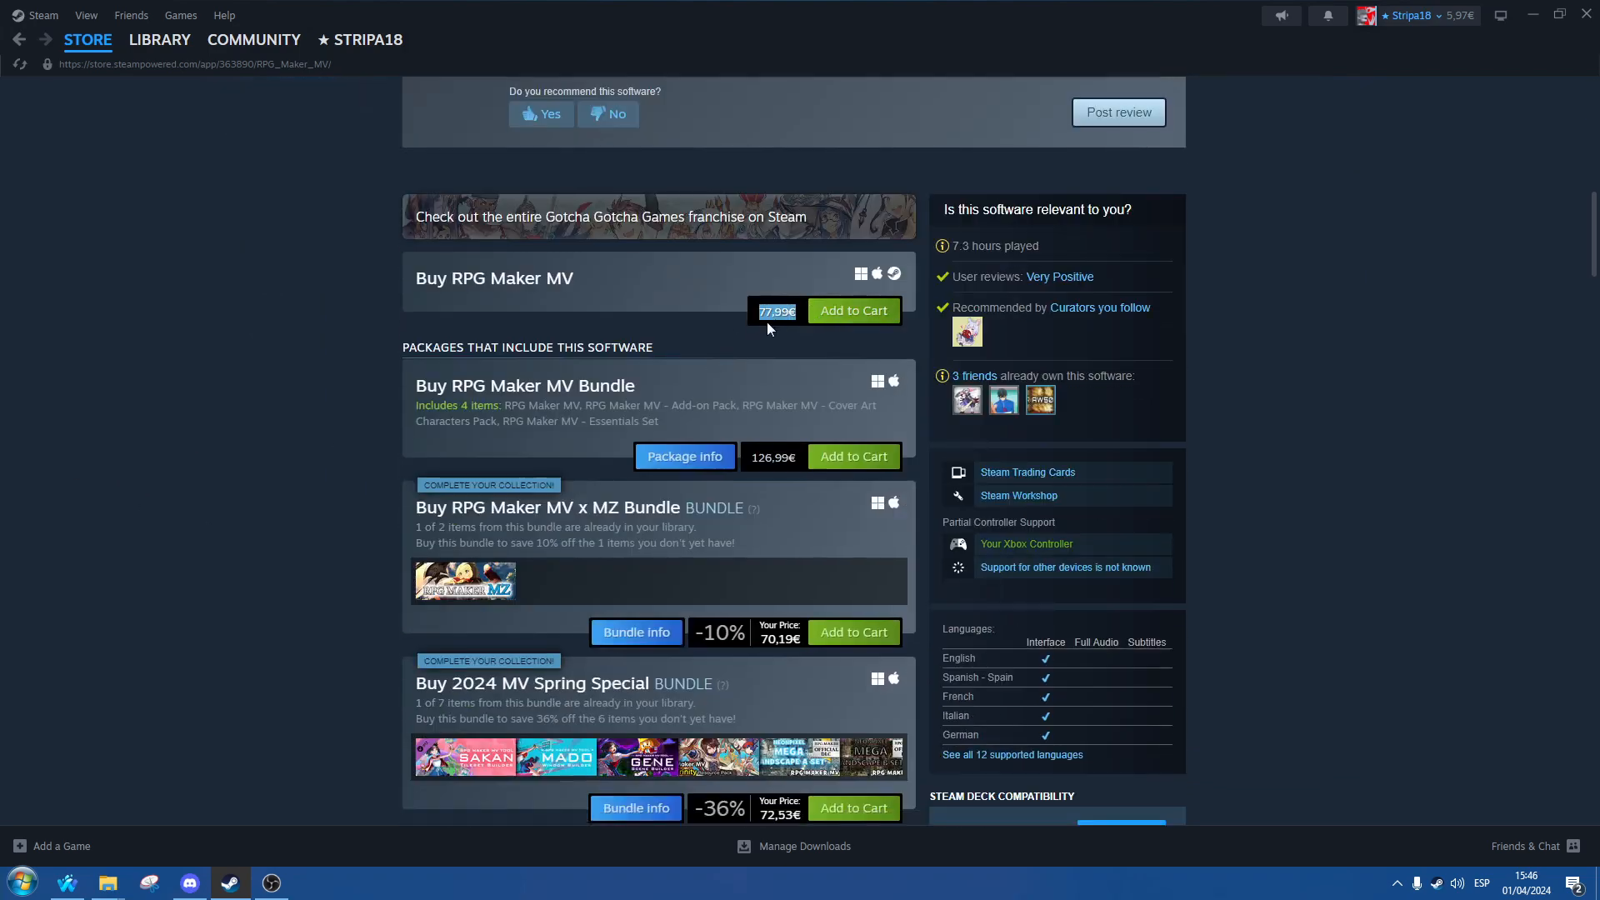
click(763, 306)
scroll(645, 363, down, 2)
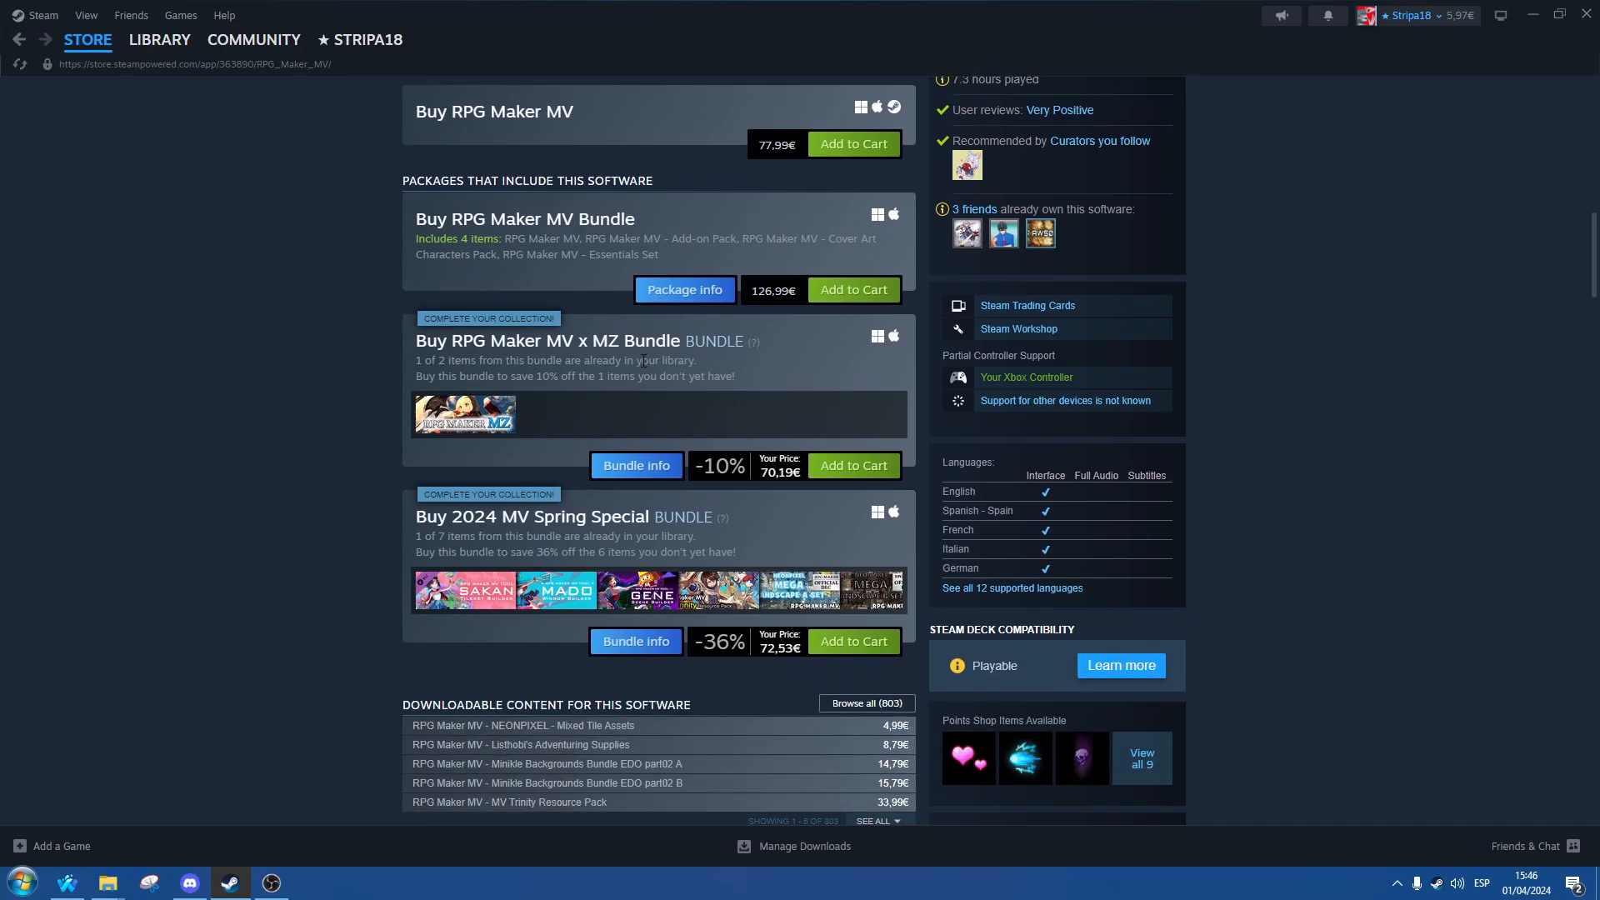
scroll(643, 361, up, 3)
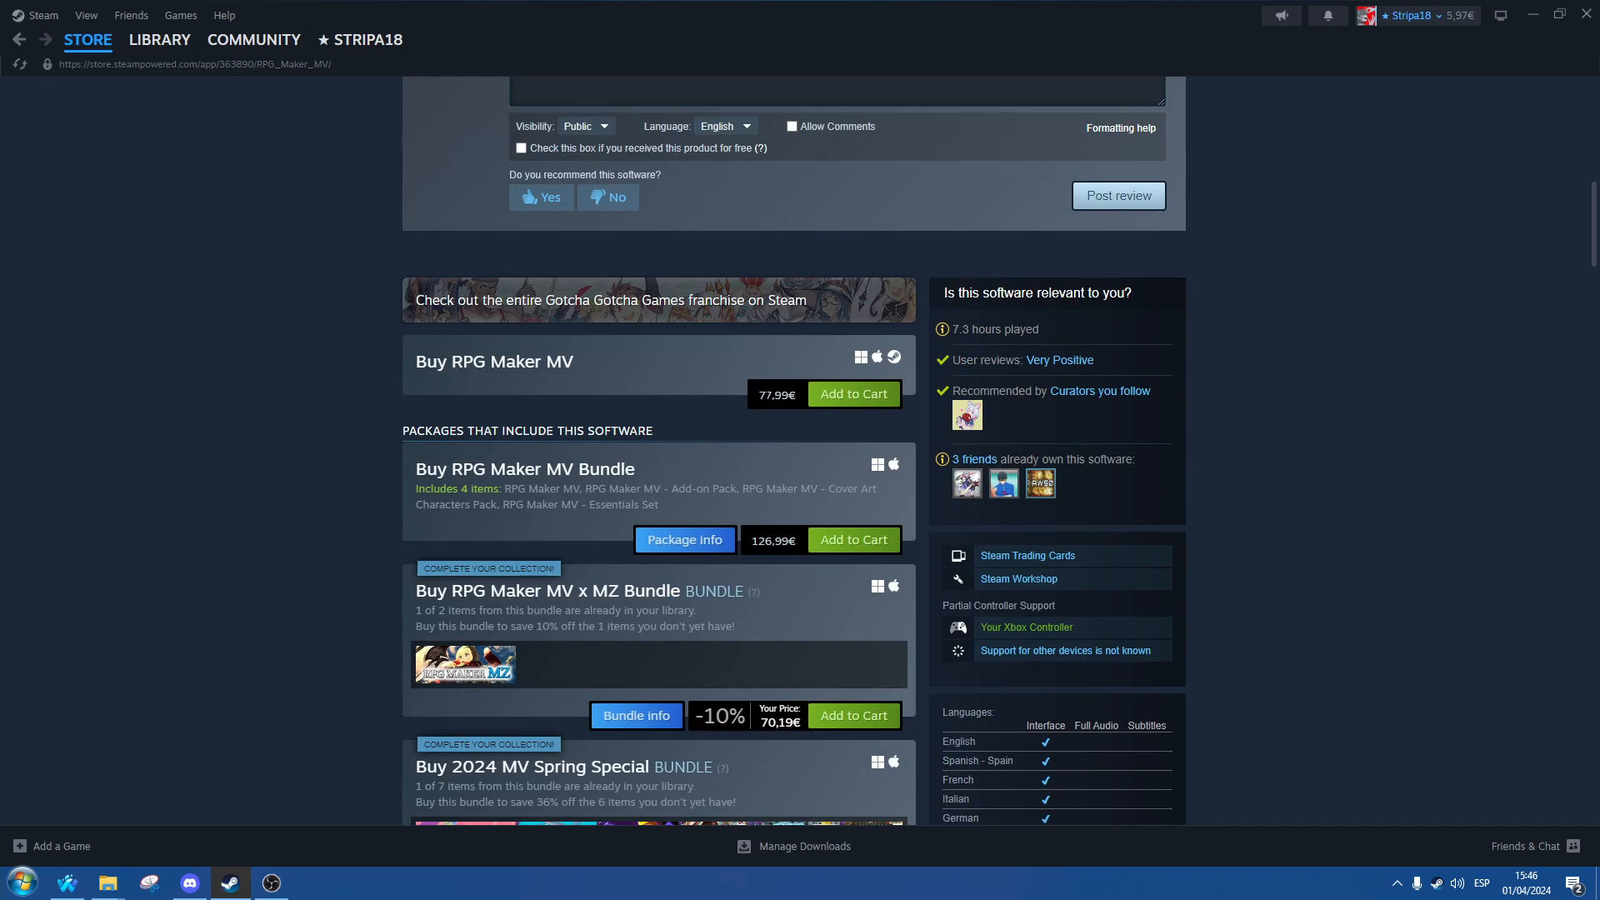
click(1586, 13)
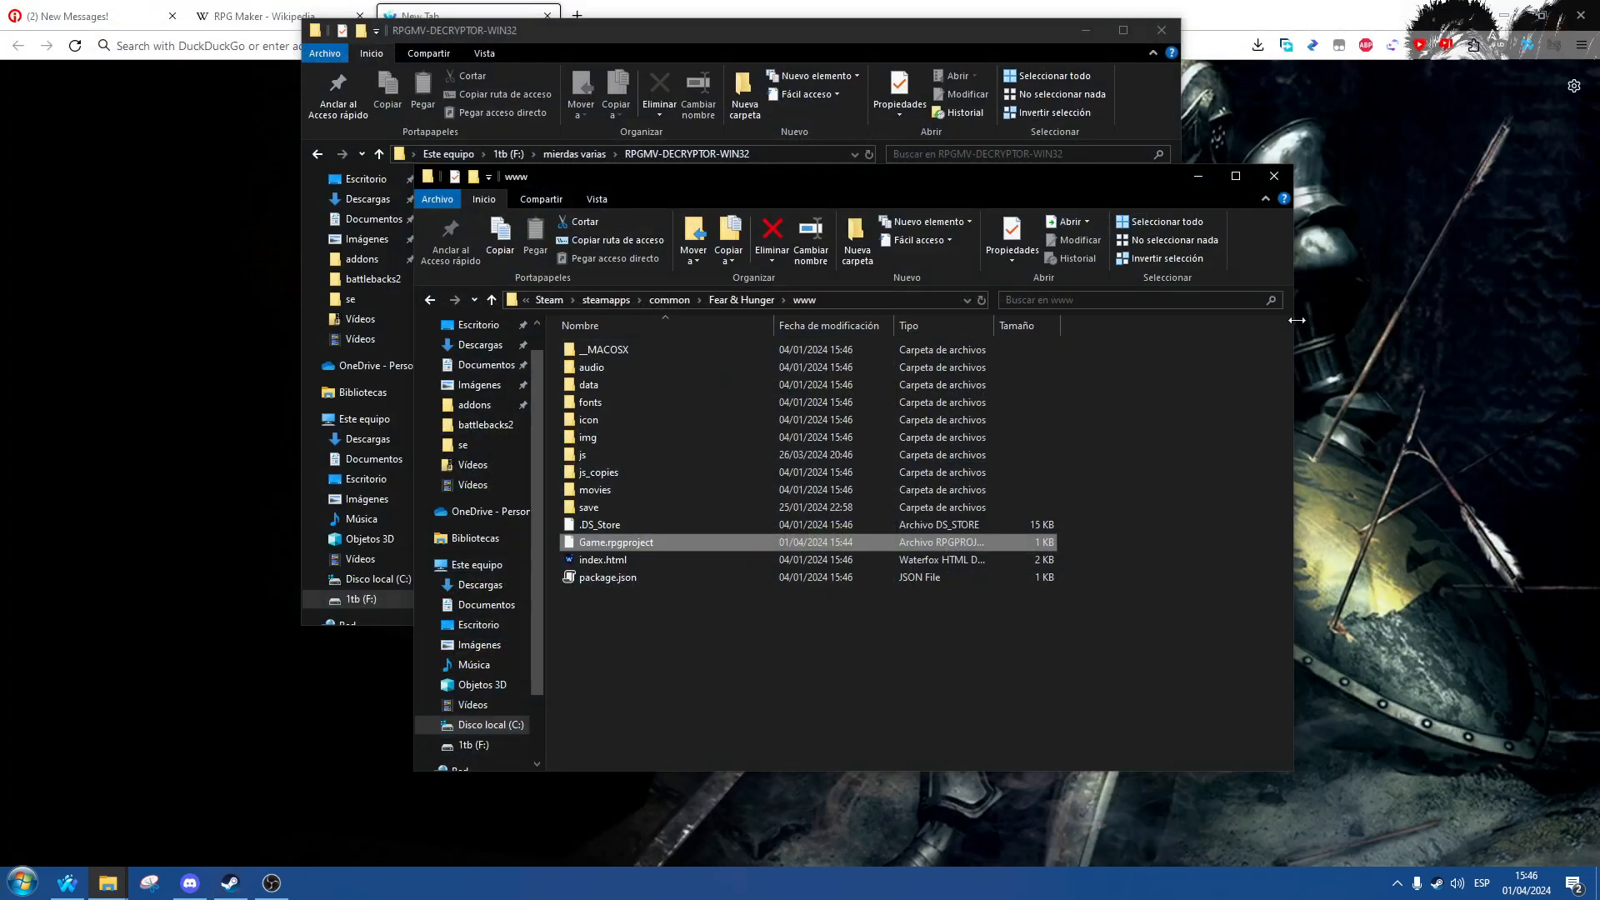
Step: Switch to the browser, review the download links on the RPG Maker MV page, and close that page and the Wikipedia article
click(106, 20)
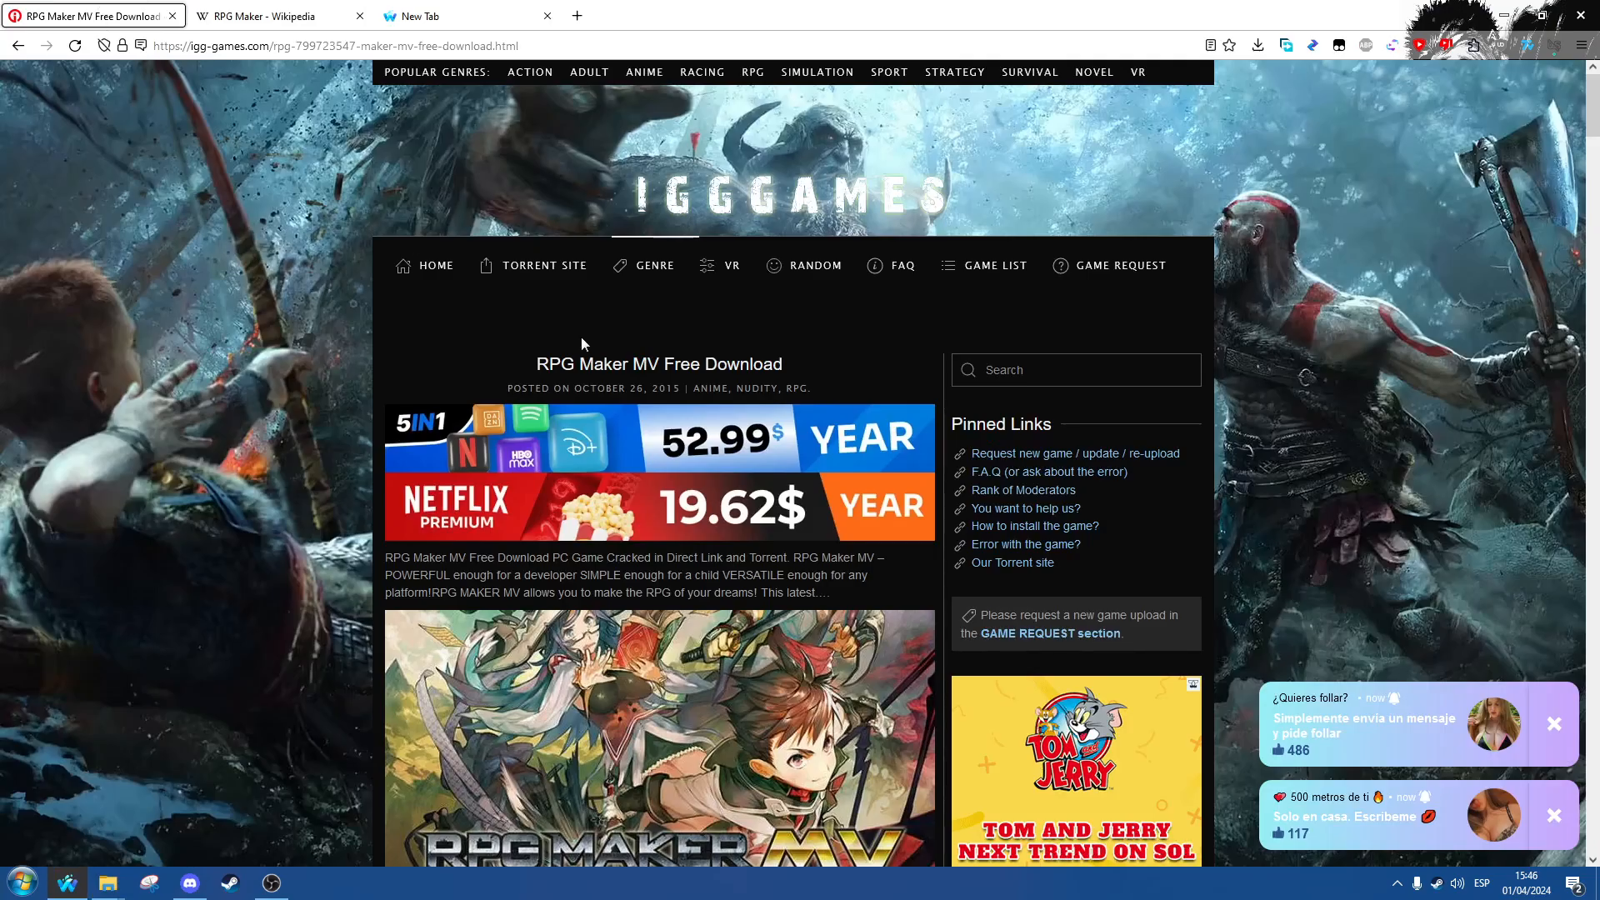
scroll(237, 544, down, 15)
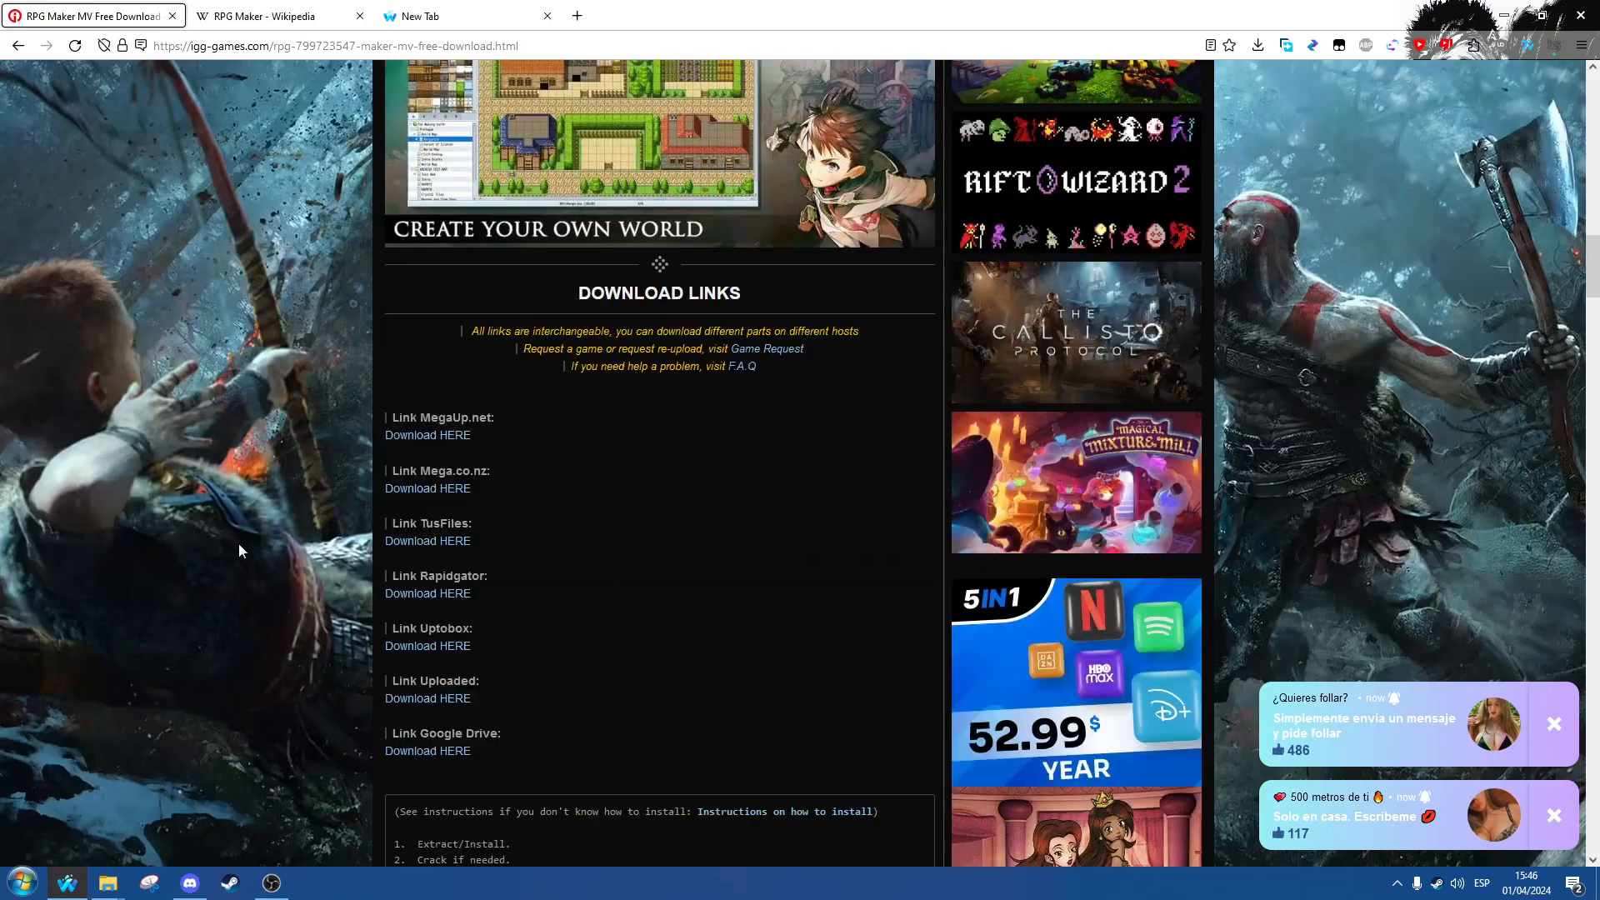
click(171, 16)
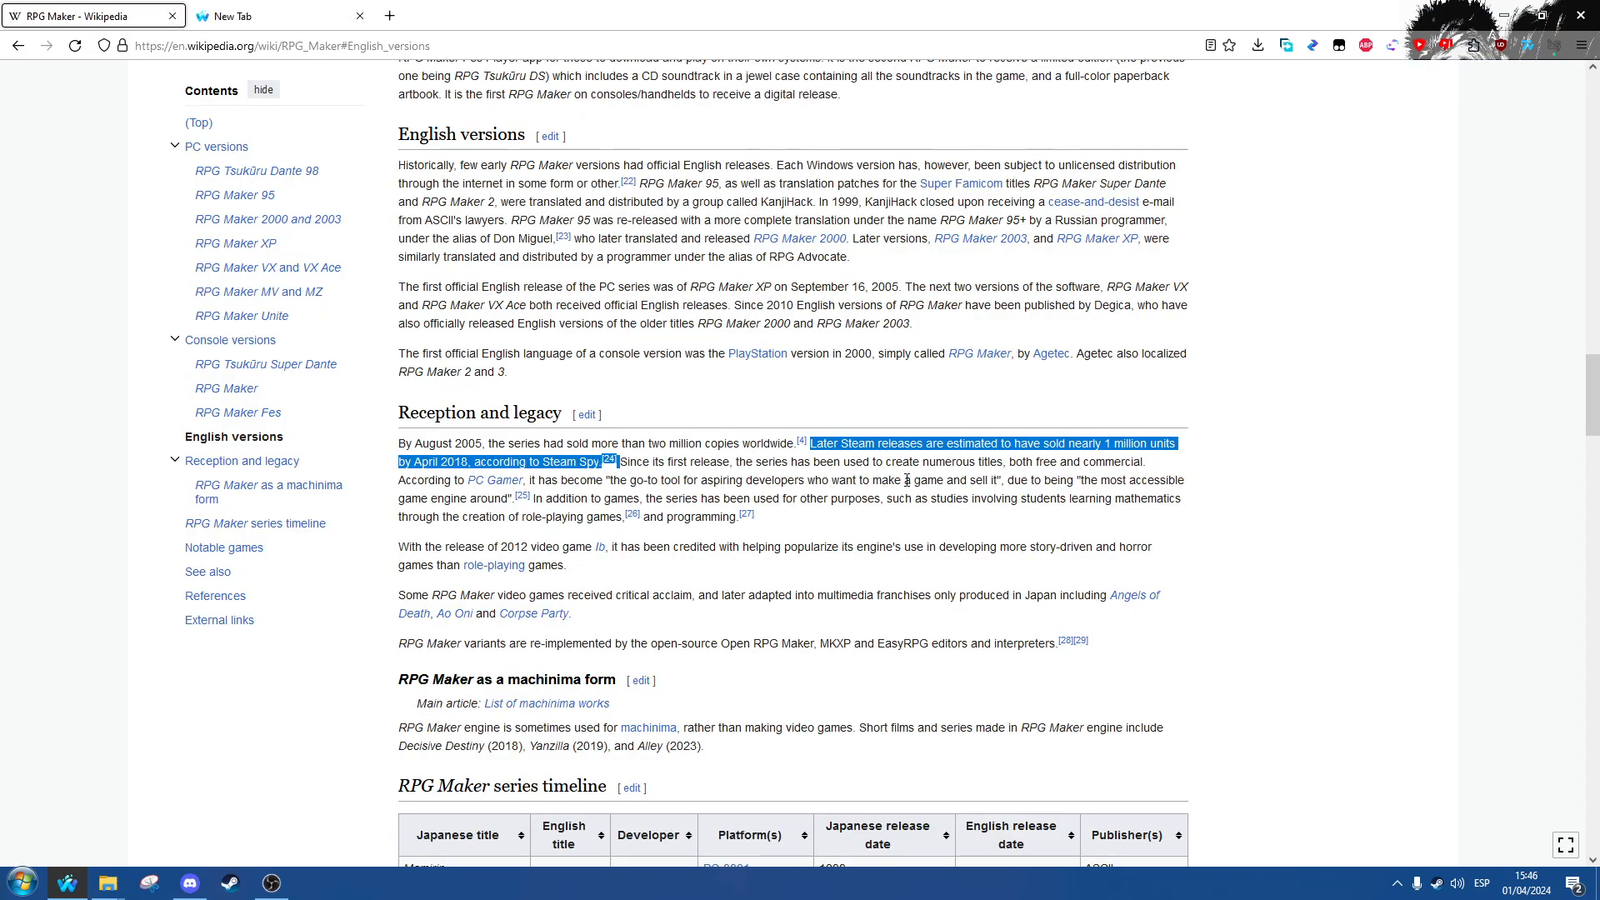
click(171, 17)
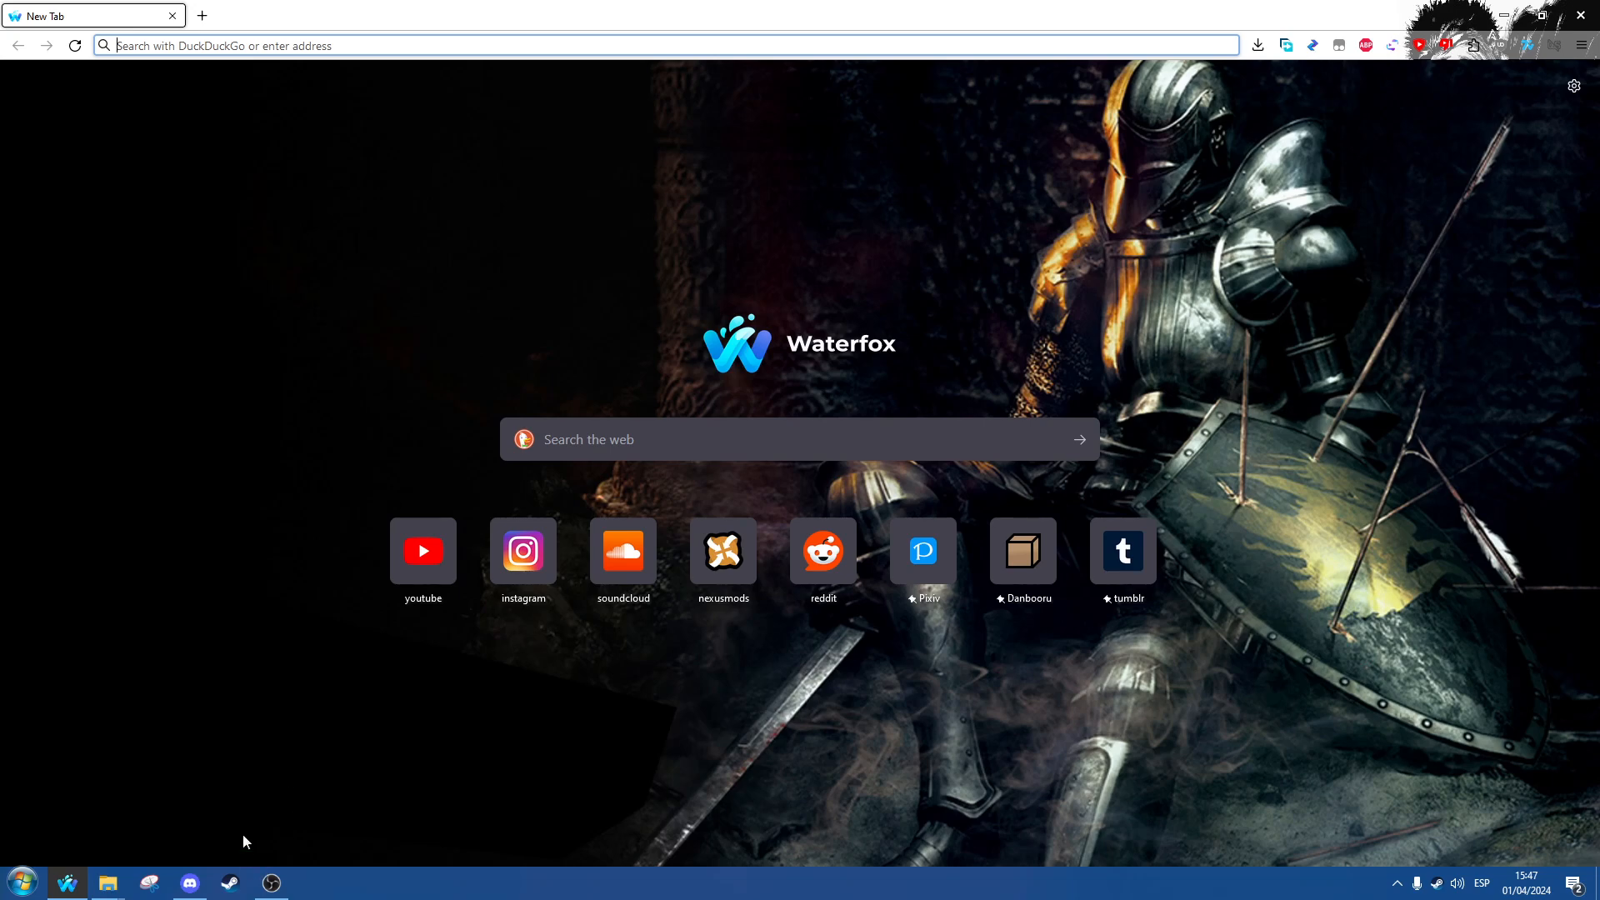
Step: Launch RPG Maker MV from Steam's recent items and move its window fully onto the screen
right_click(233, 889)
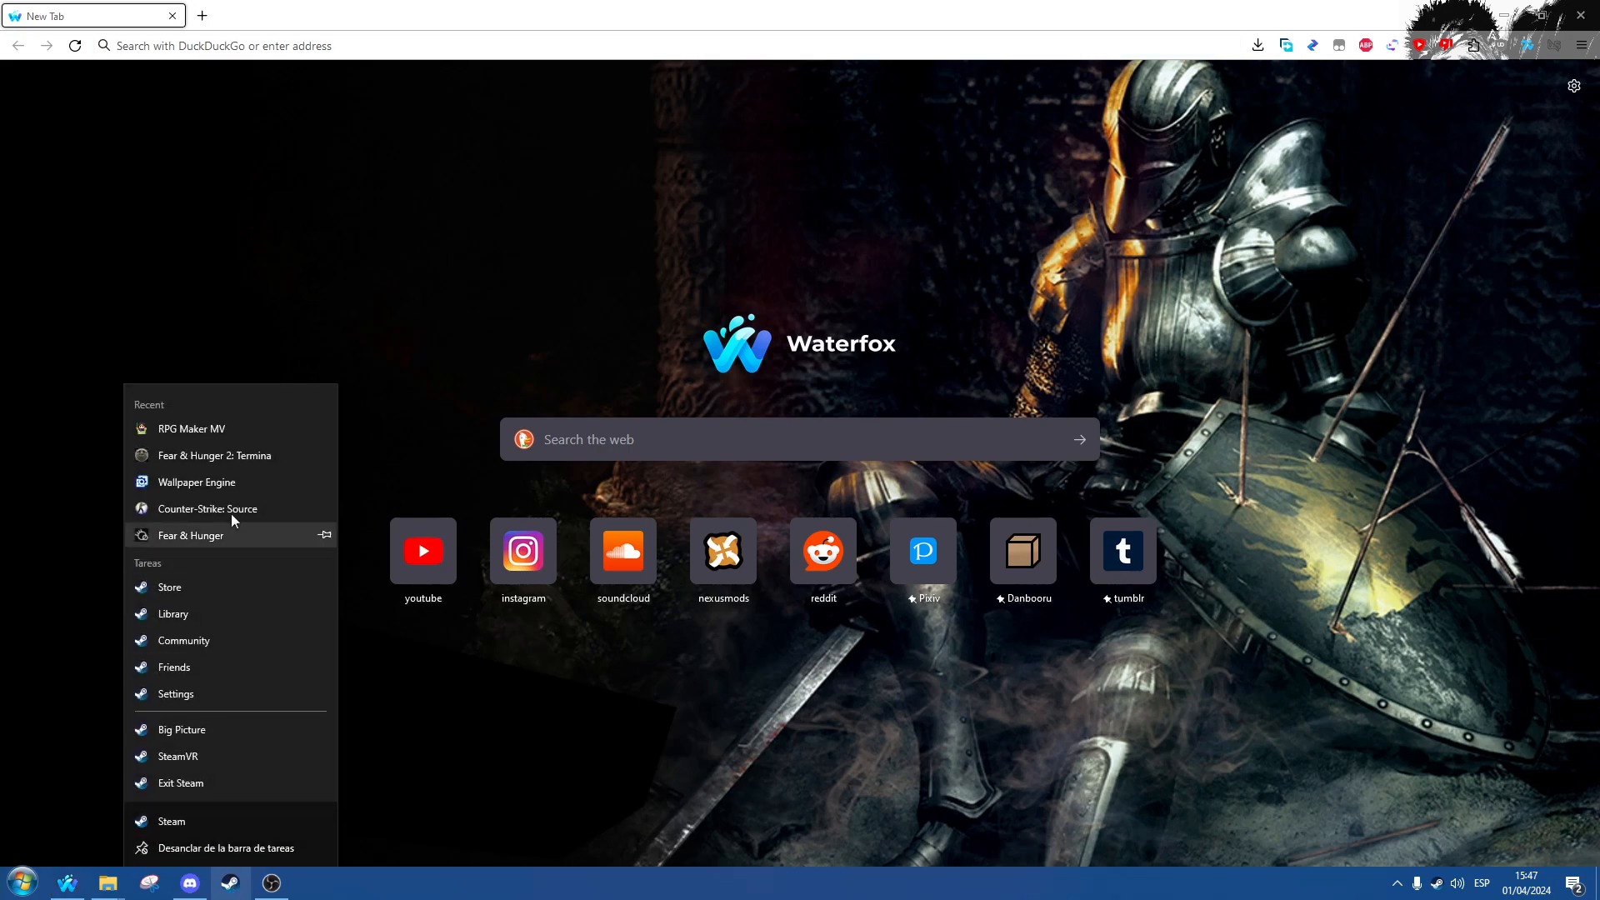
click(232, 436)
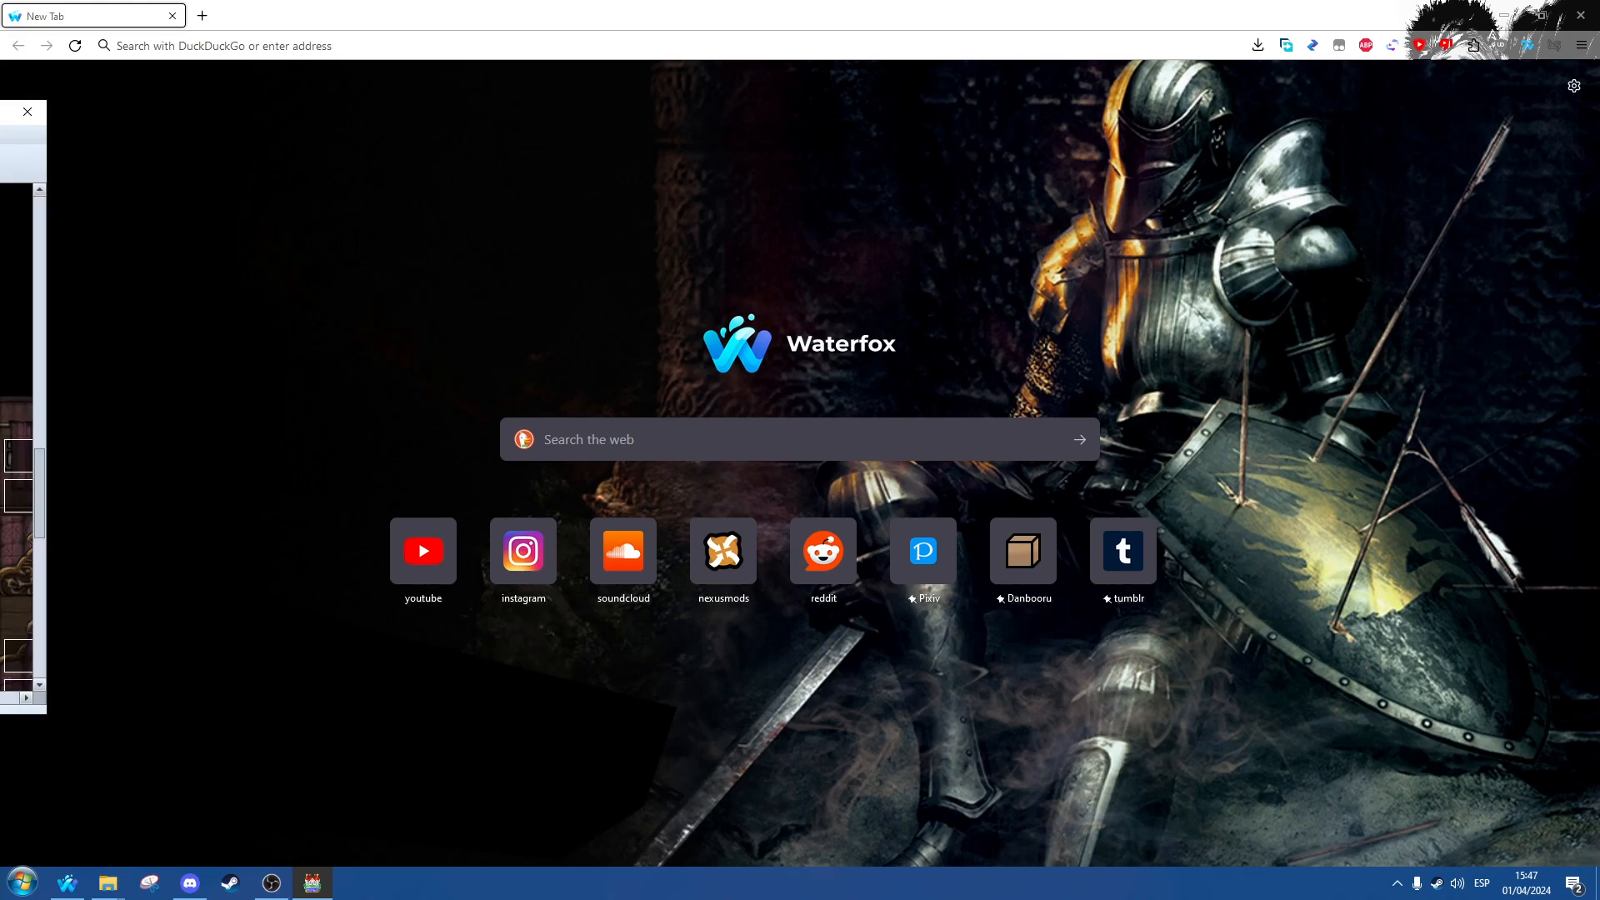
drag(0, 112, 790, 146)
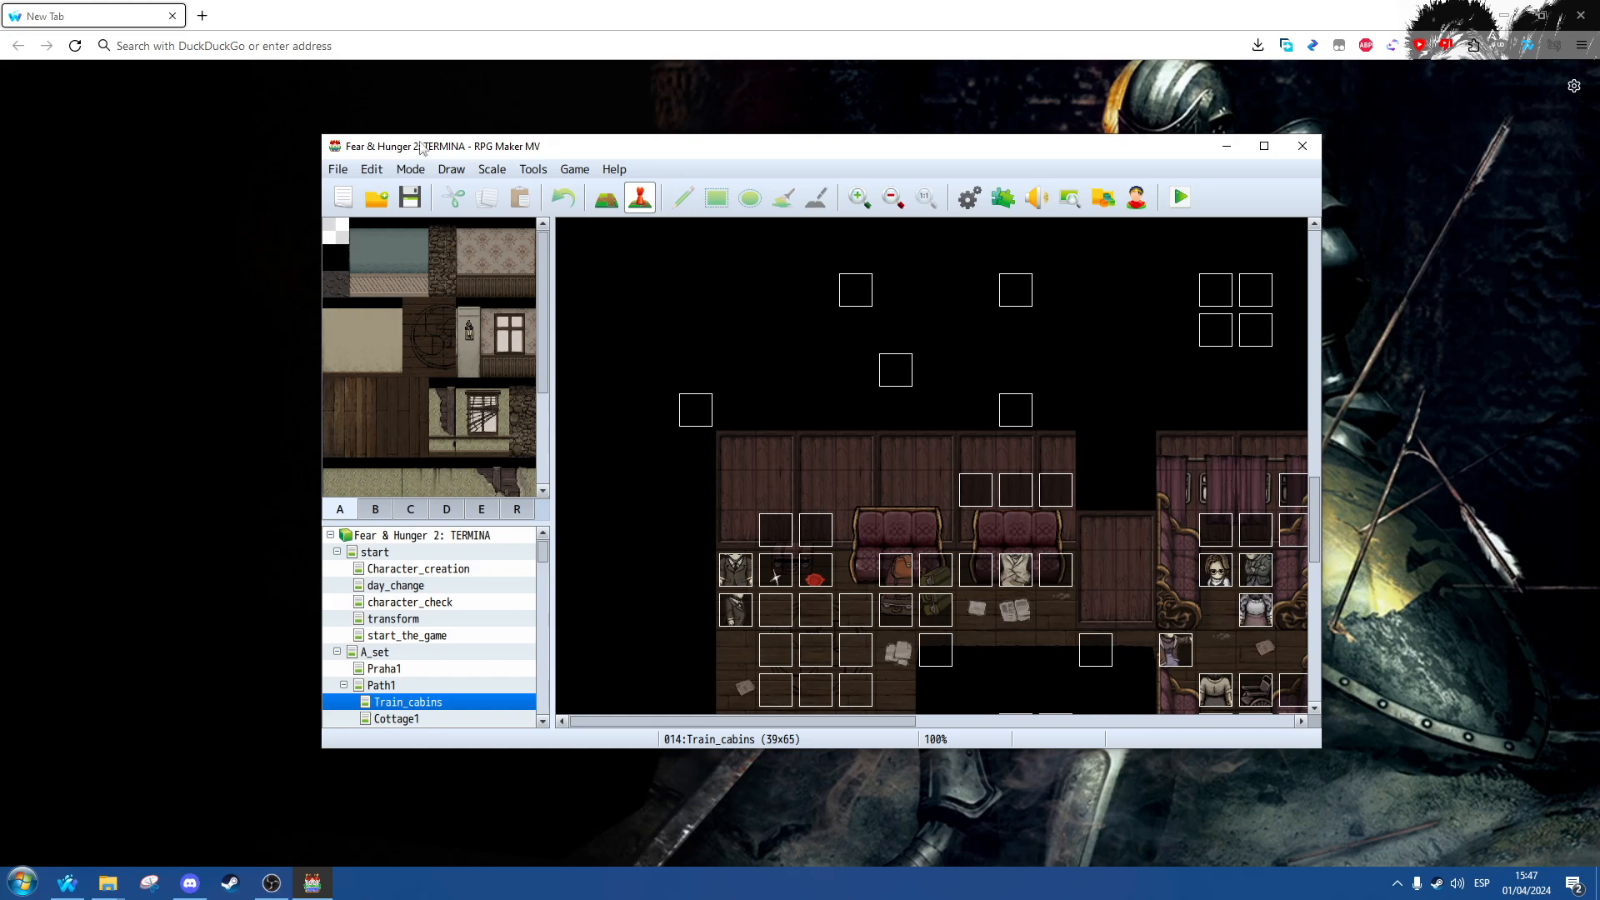
Step: Open the project file Game.rpgproject from the common > Fear & Hunger > www folder
click(338, 169)
click(384, 211)
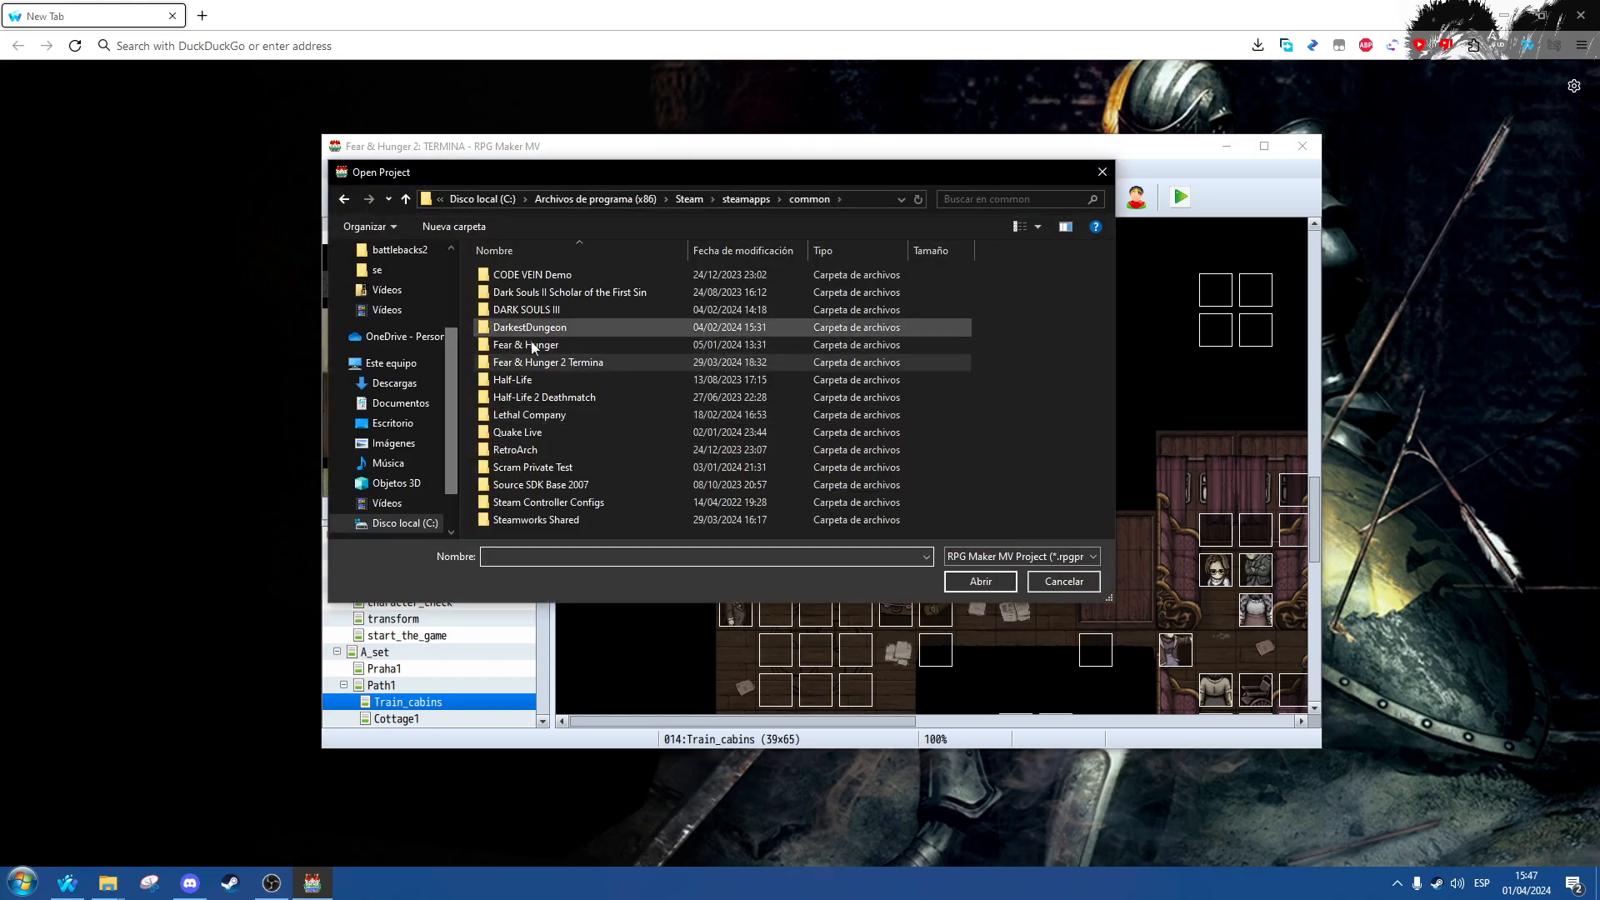
double_click(538, 344)
double_click(548, 332)
double_click(548, 332)
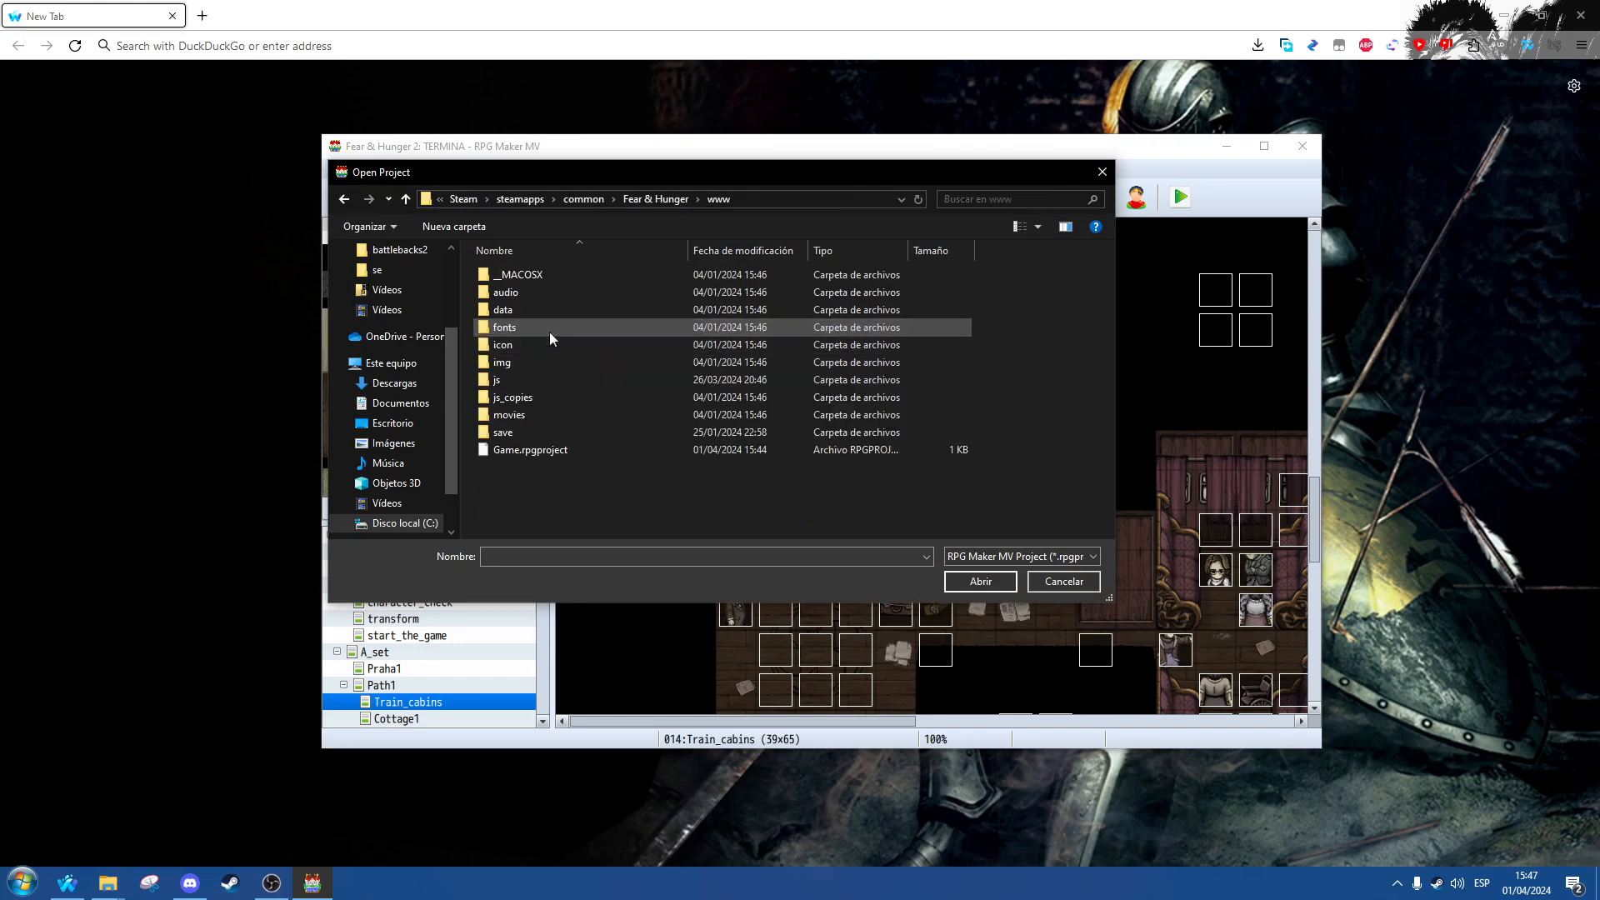
click(533, 450)
click(981, 582)
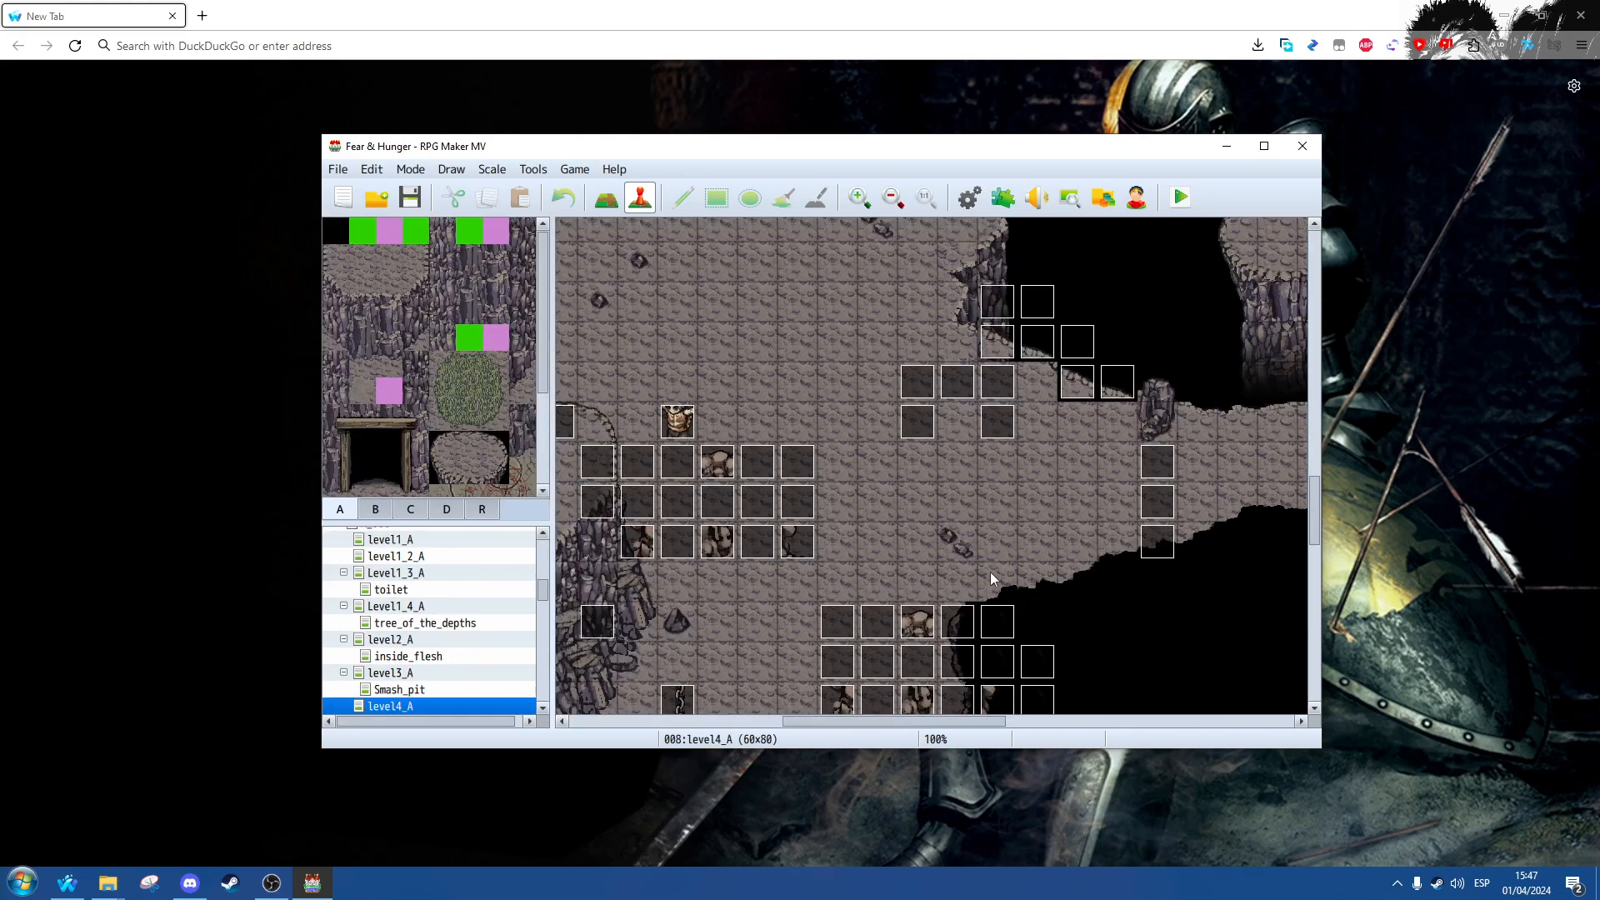
Step: Examine the Fear & Hunger project's map list, from the Mahabre maps through the Ancient and A_set groups
scroll(823, 568, down, 3)
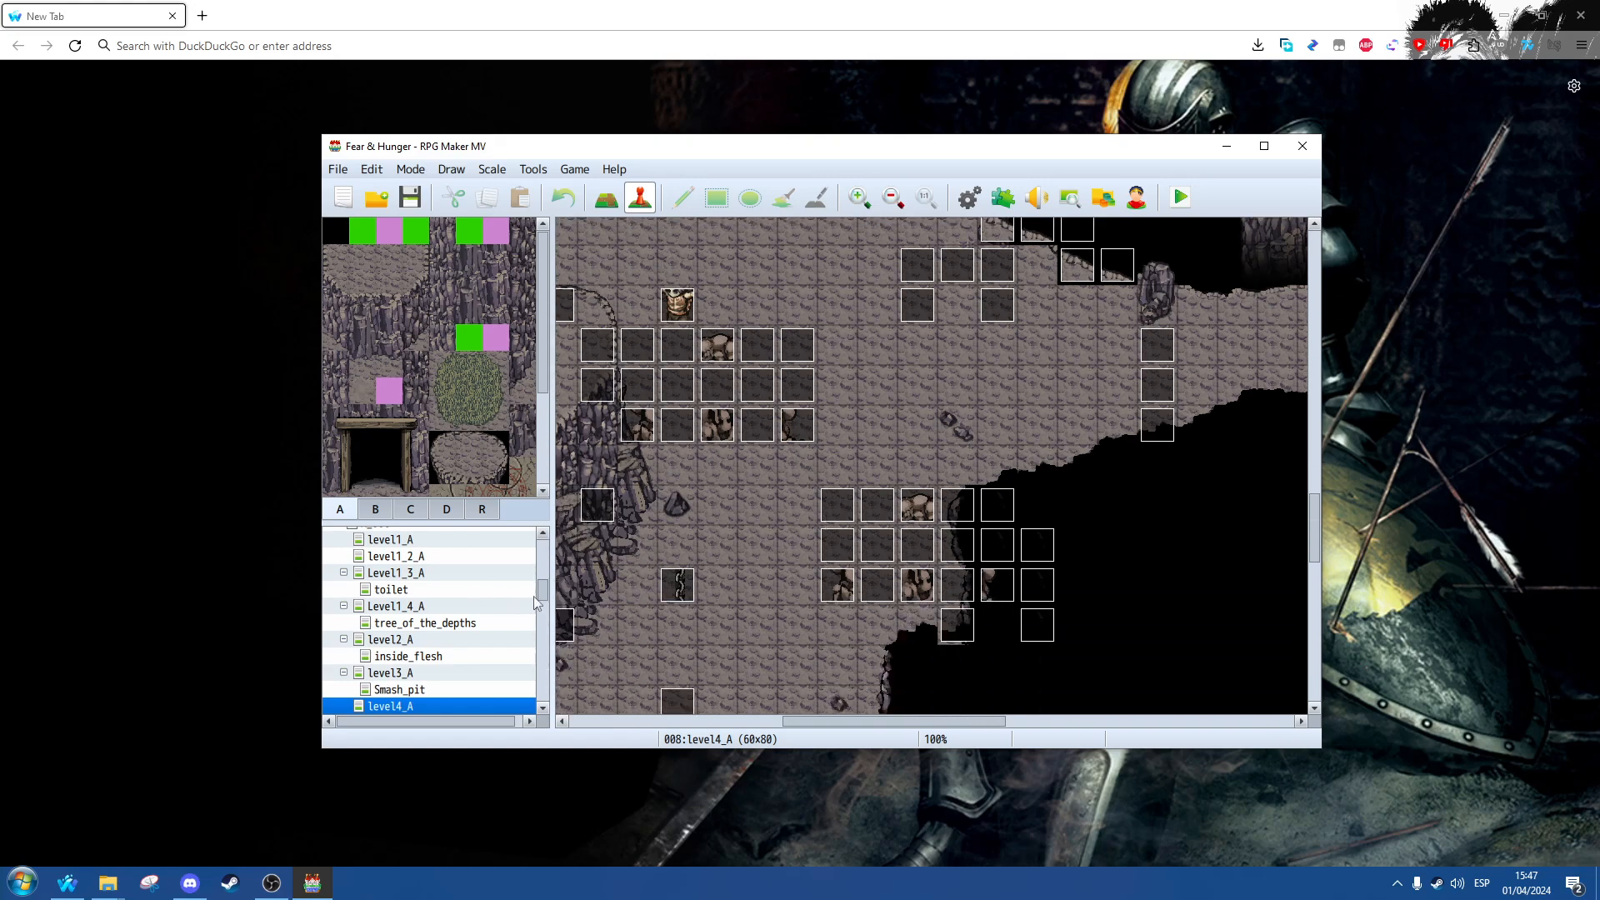
scroll(523, 533, up, 10)
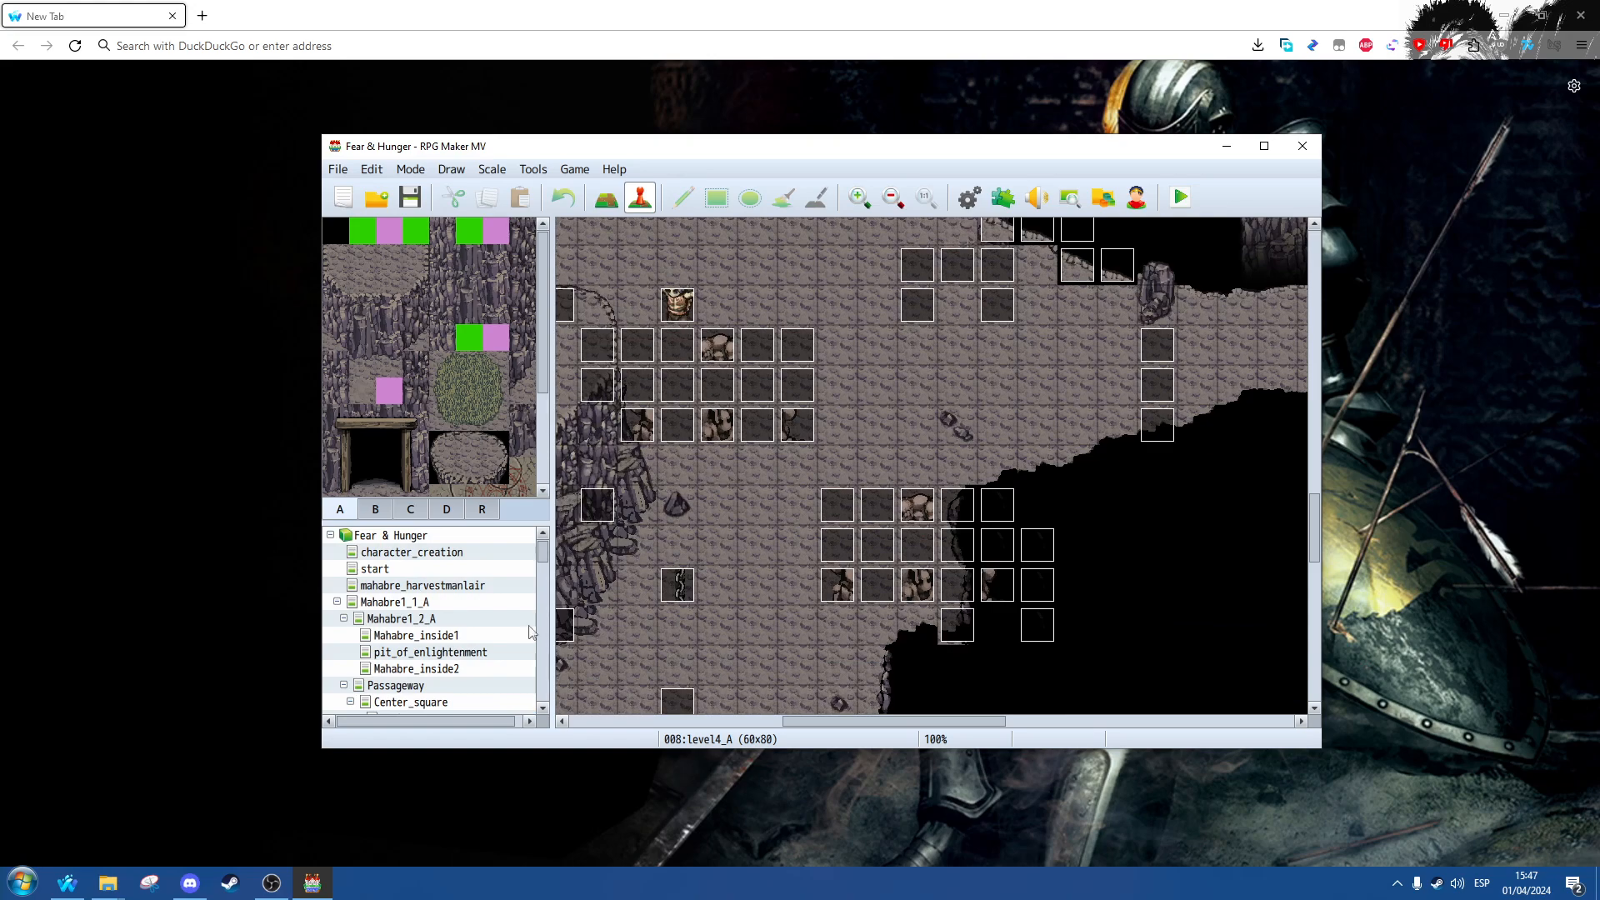
scroll(515, 659, down, 1)
scroll(515, 664, down, 3)
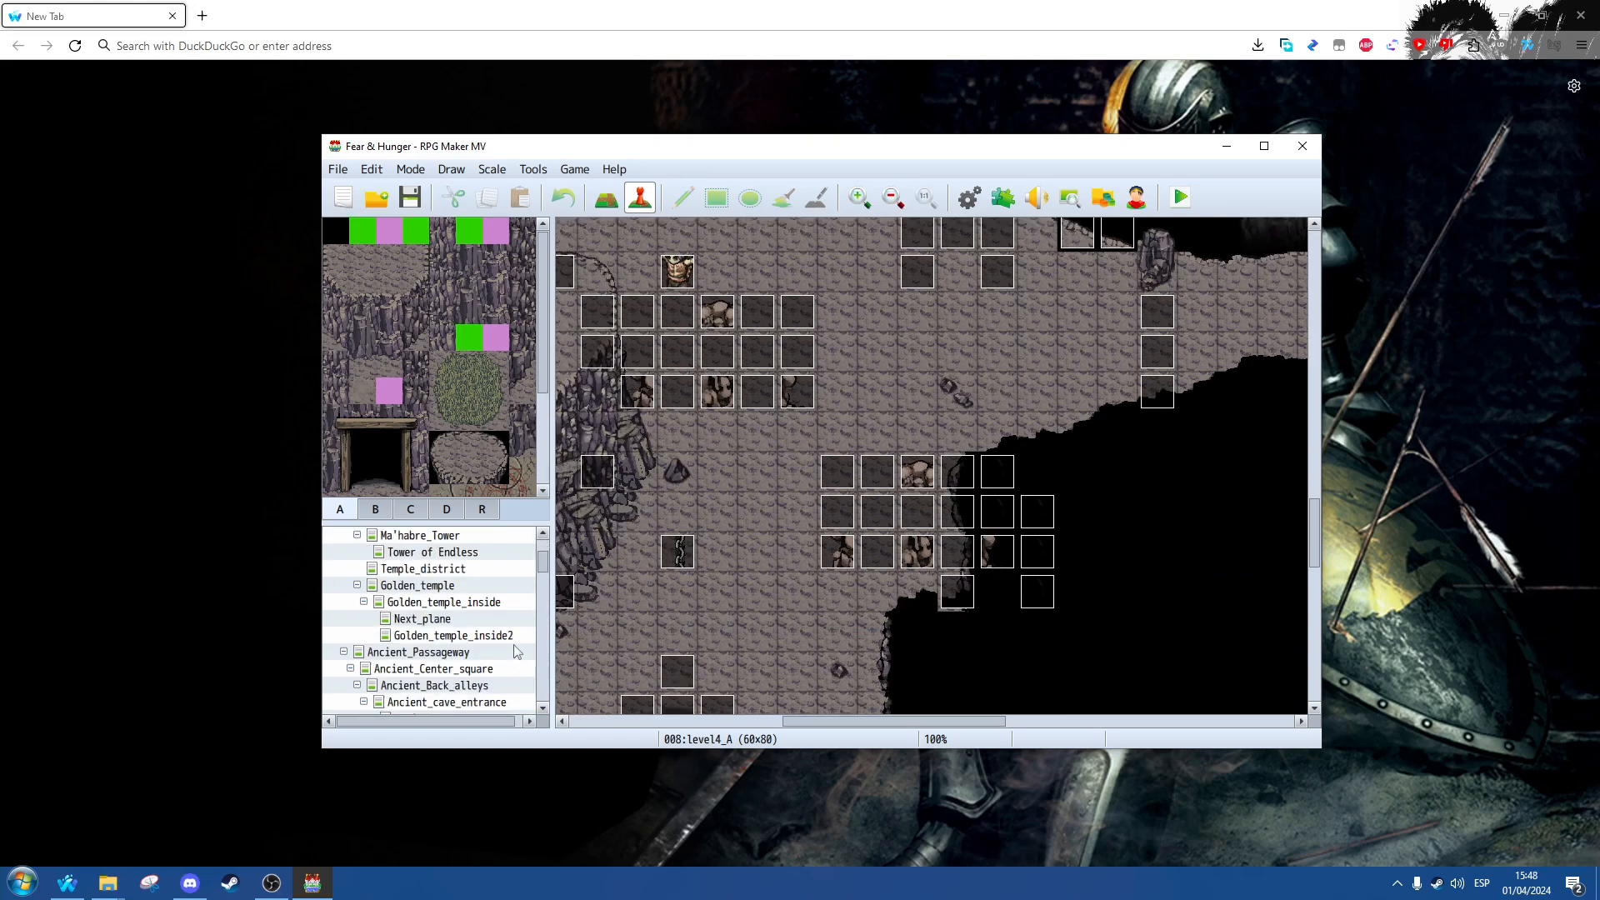
scroll(517, 650, down, 4)
scroll(517, 644, down, 5)
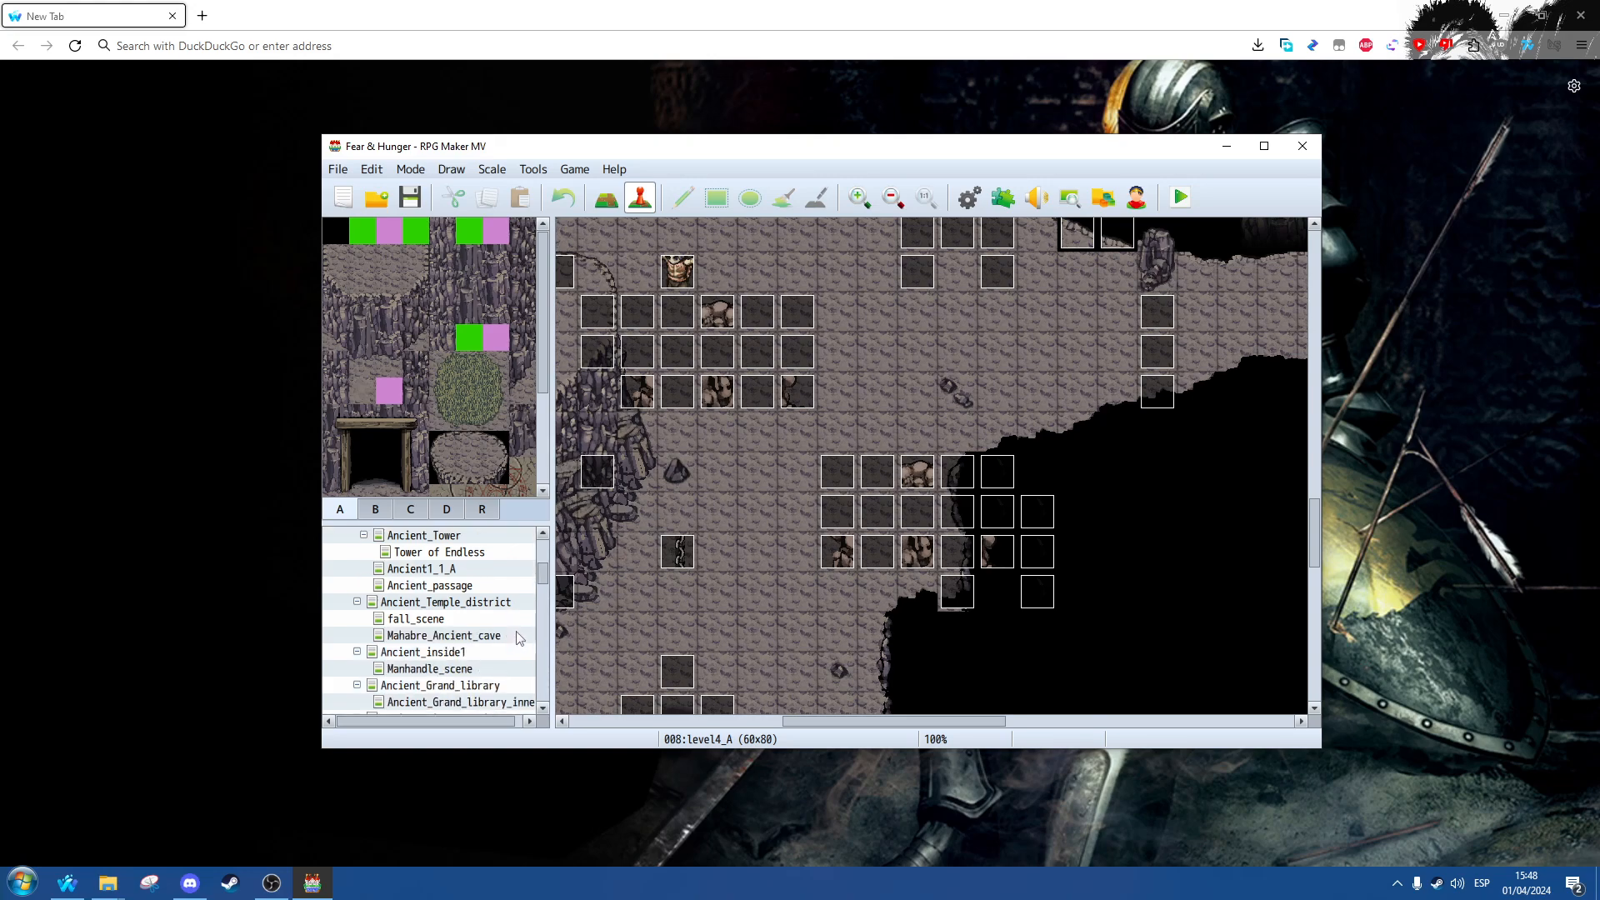
scroll(526, 643, down, 10)
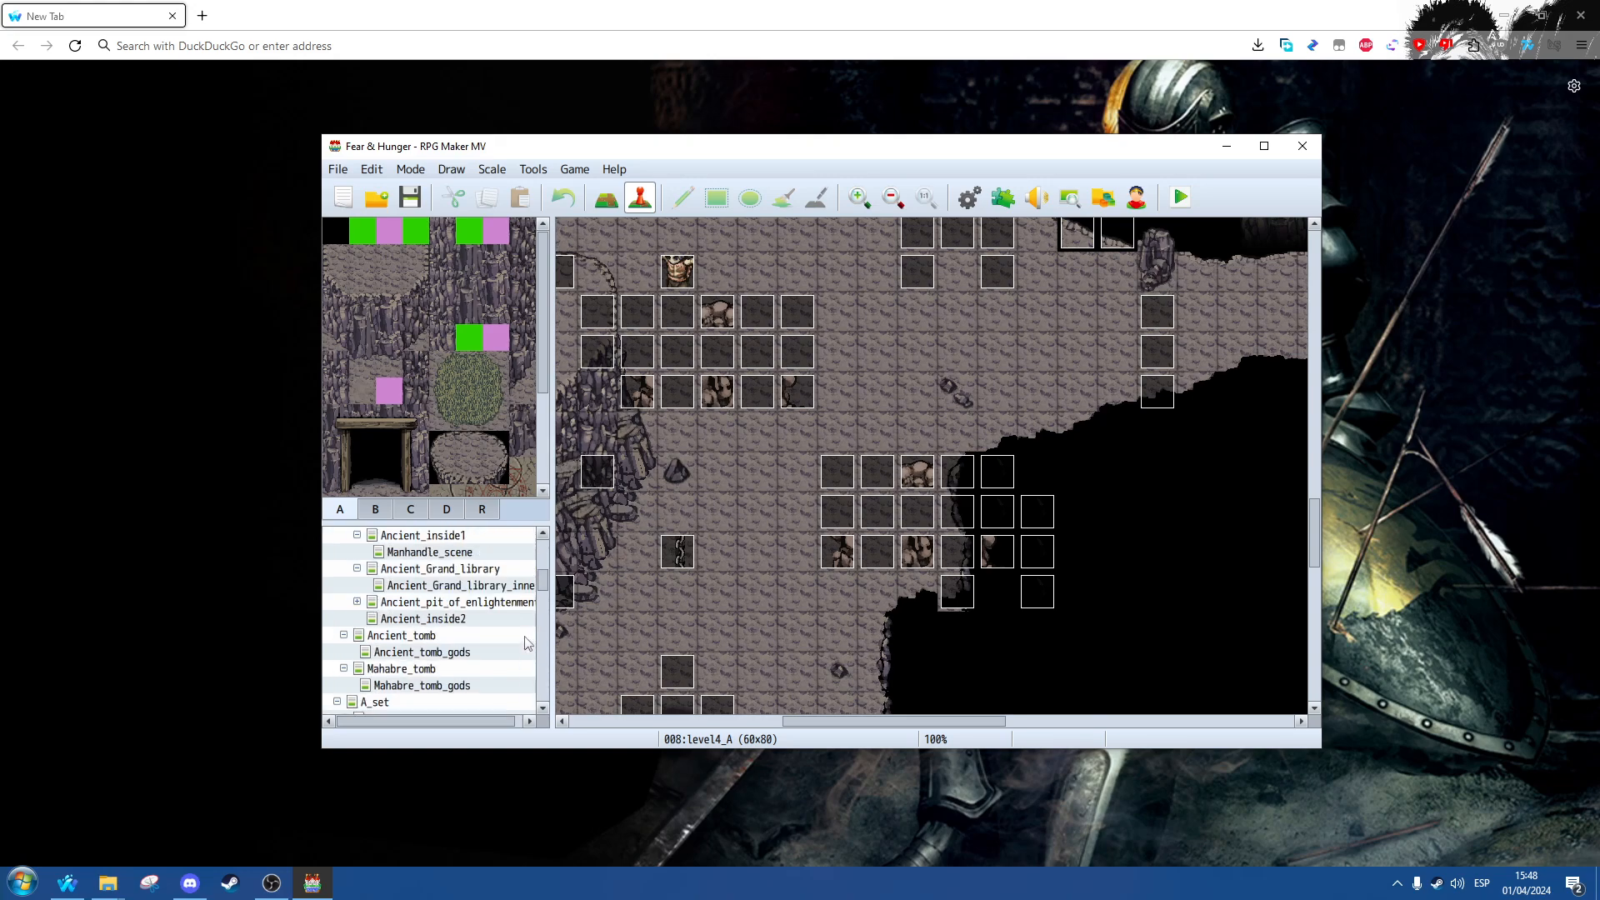
drag(546, 614, 551, 552)
scroll(509, 588, down, 5)
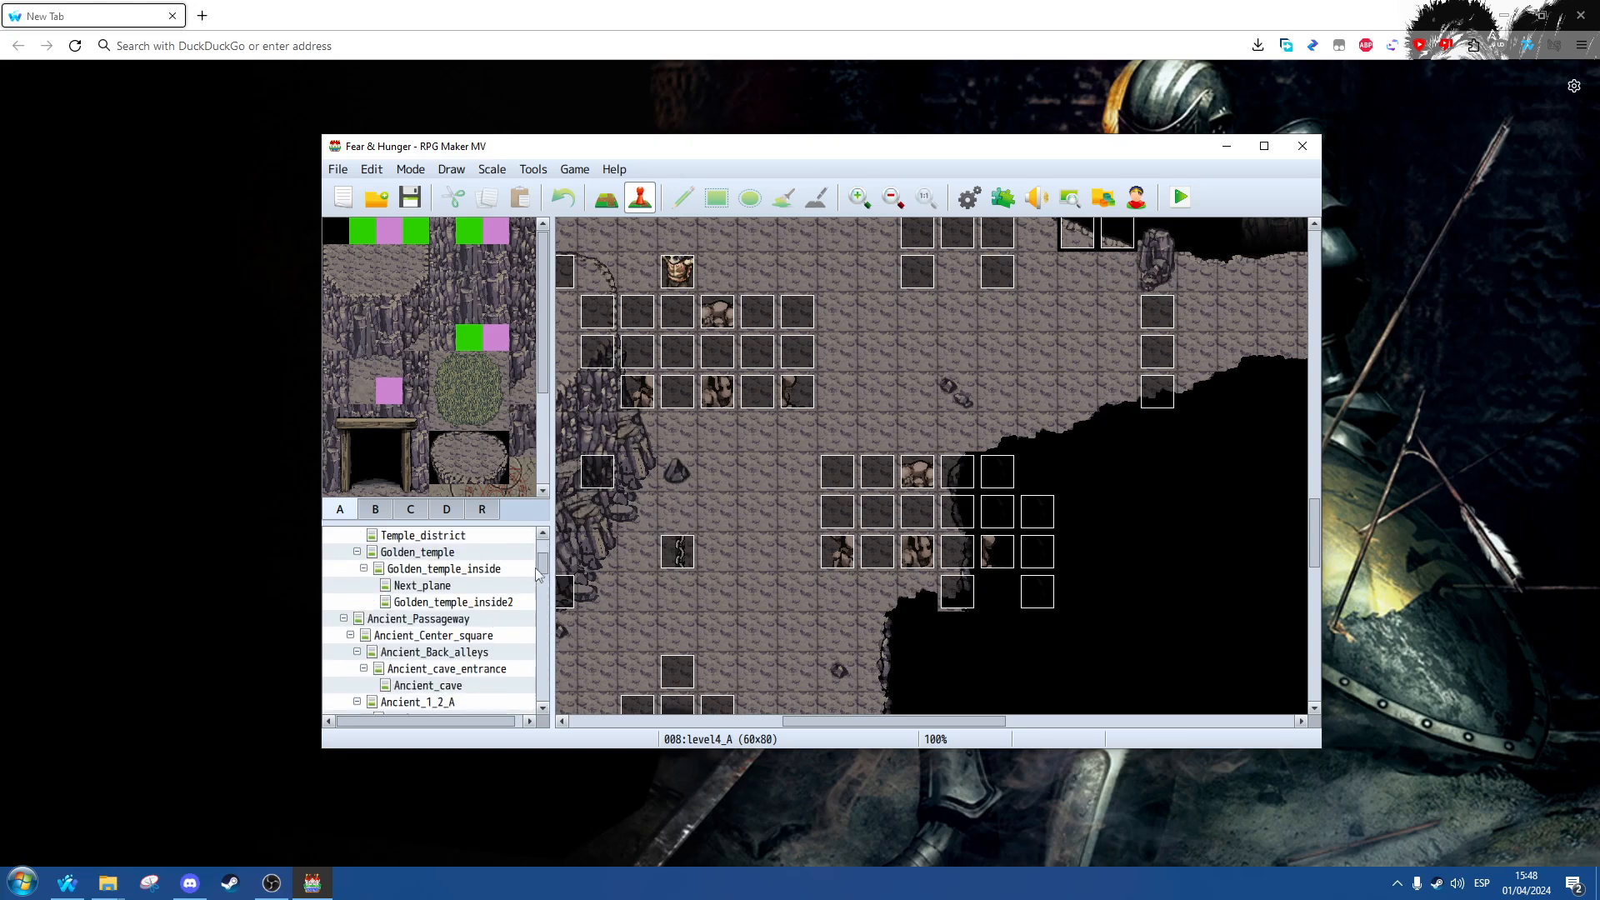
scroll(491, 602, up, 4)
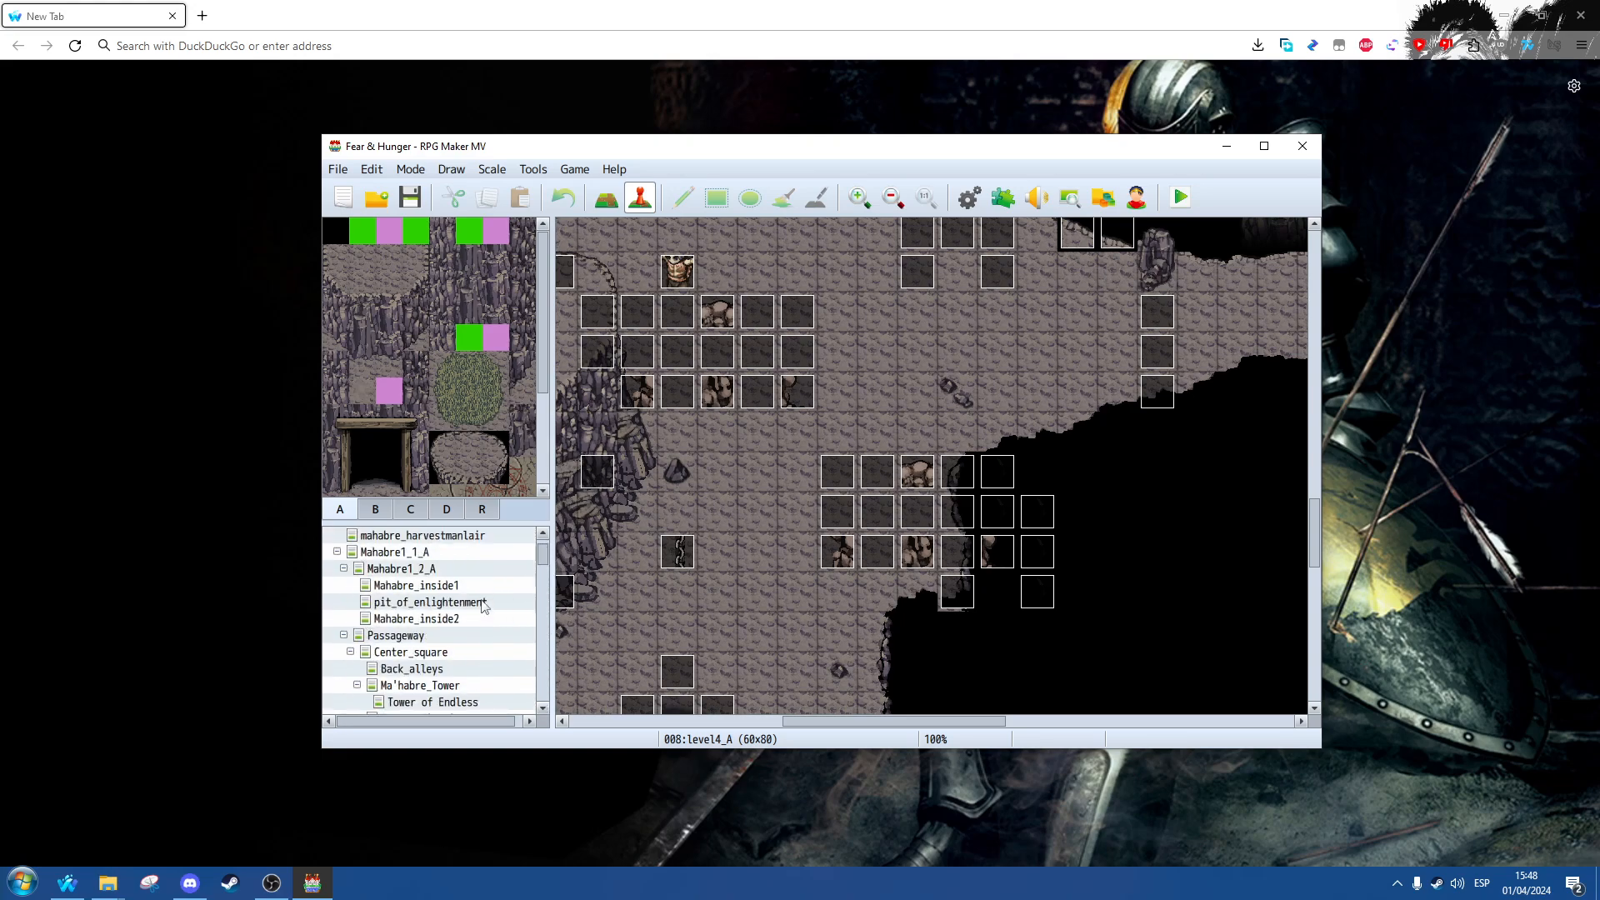
Step: View the maps Mahabre1_1_A, Passageway, Center_square and Ancient_Passageway in the map editor
click(428, 552)
scroll(432, 575, up, 1)
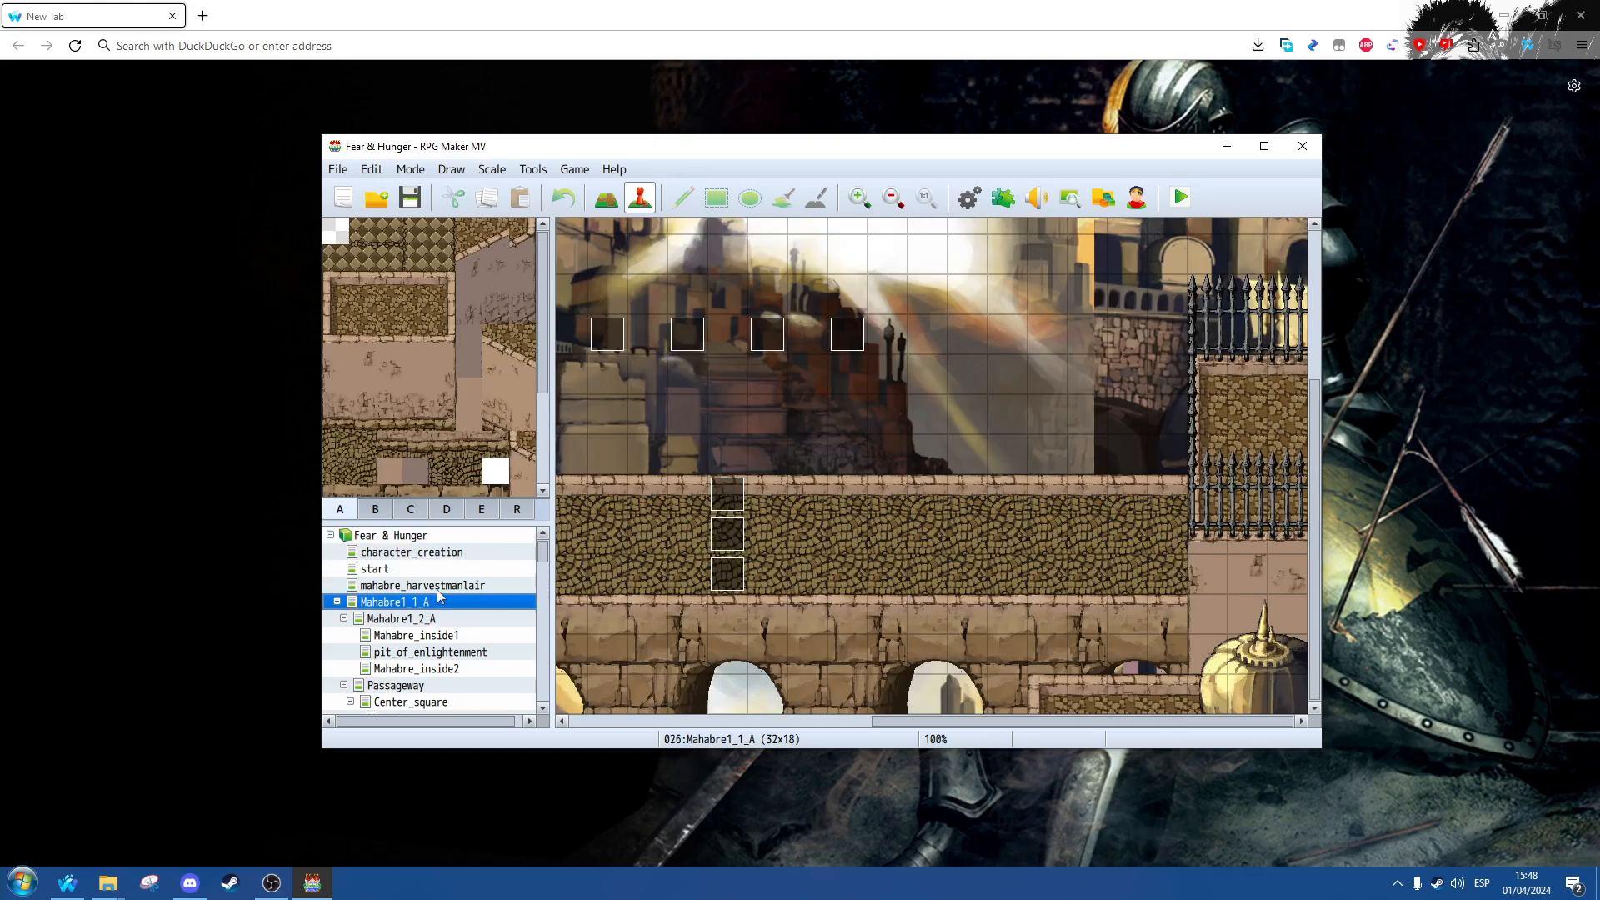
scroll(440, 600, down, 1)
click(416, 652)
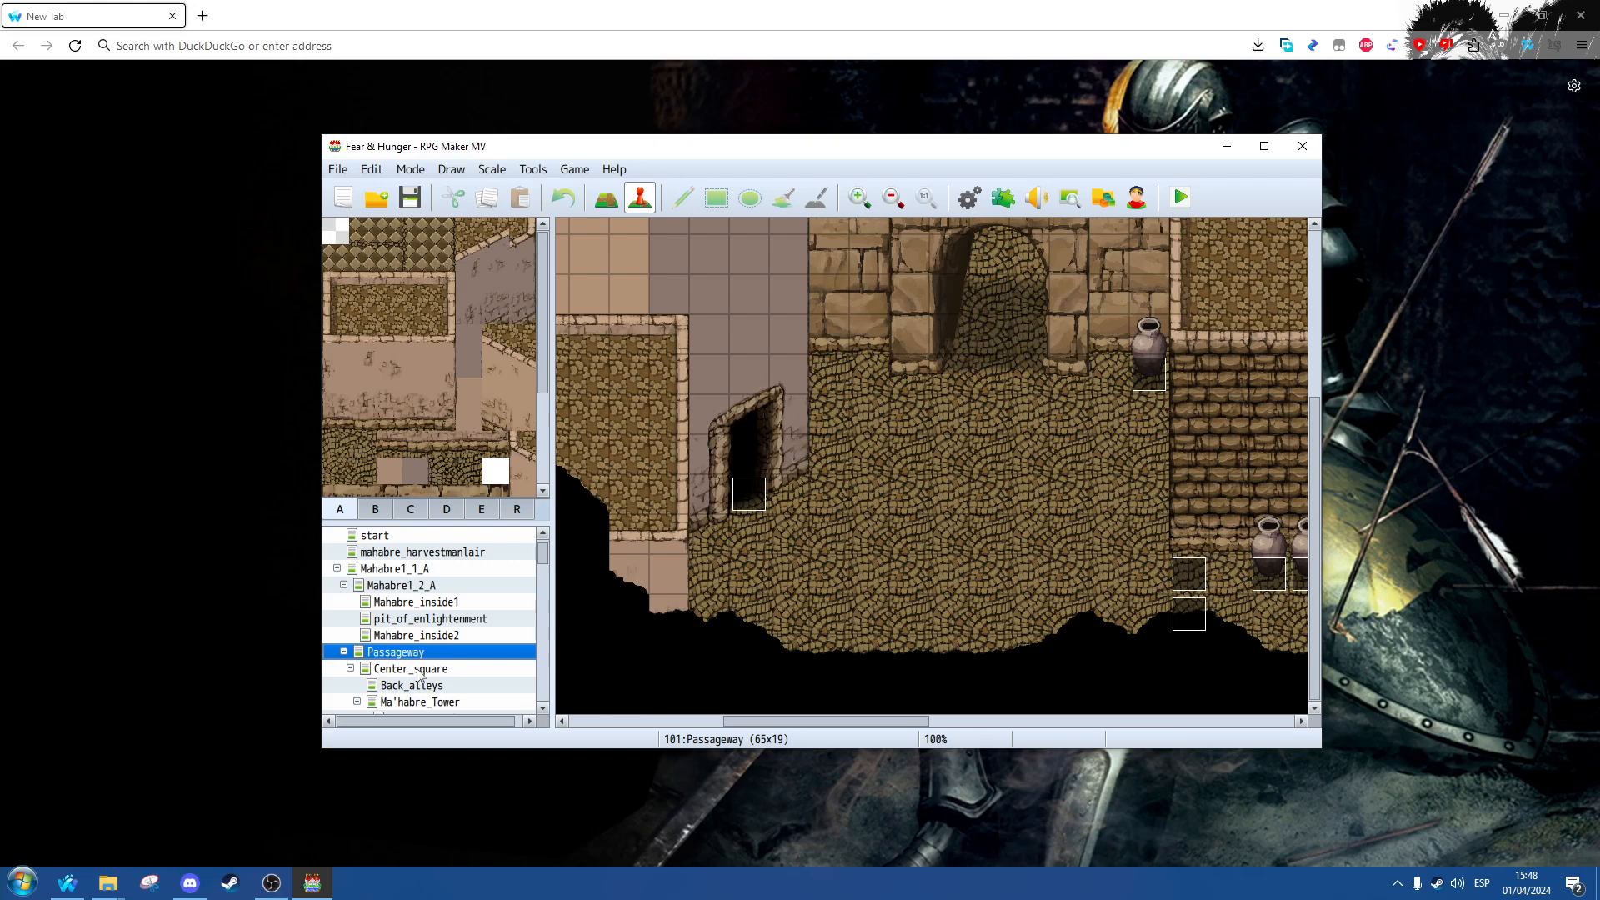
click(420, 668)
scroll(423, 667, down, 4)
click(425, 655)
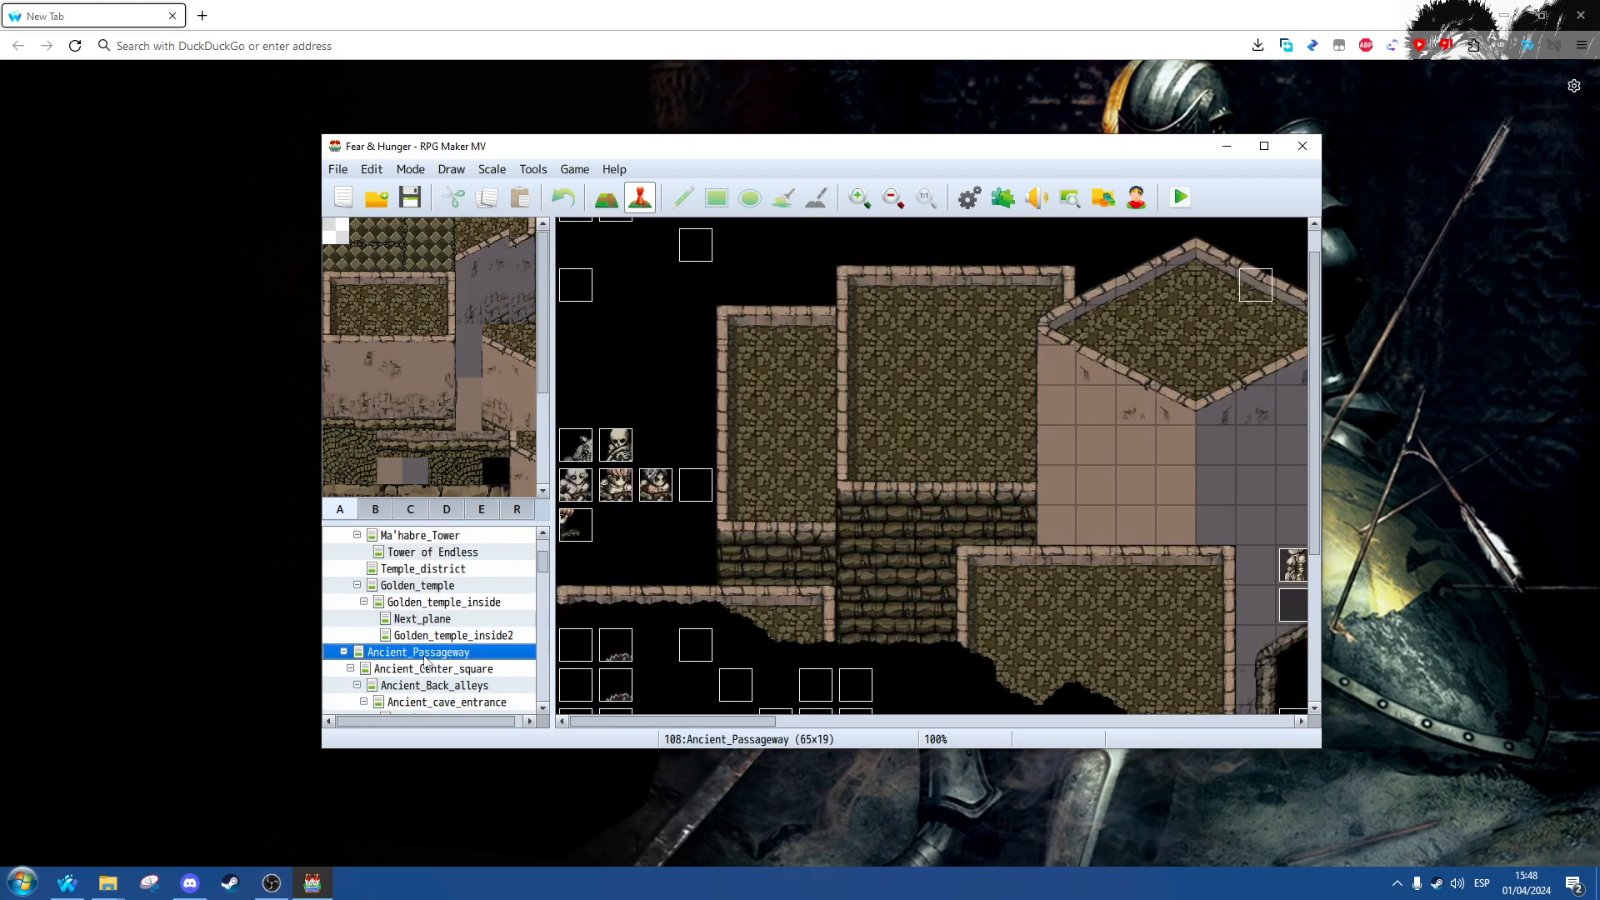
scroll(426, 656, down, 3)
scroll(425, 658, down, 5)
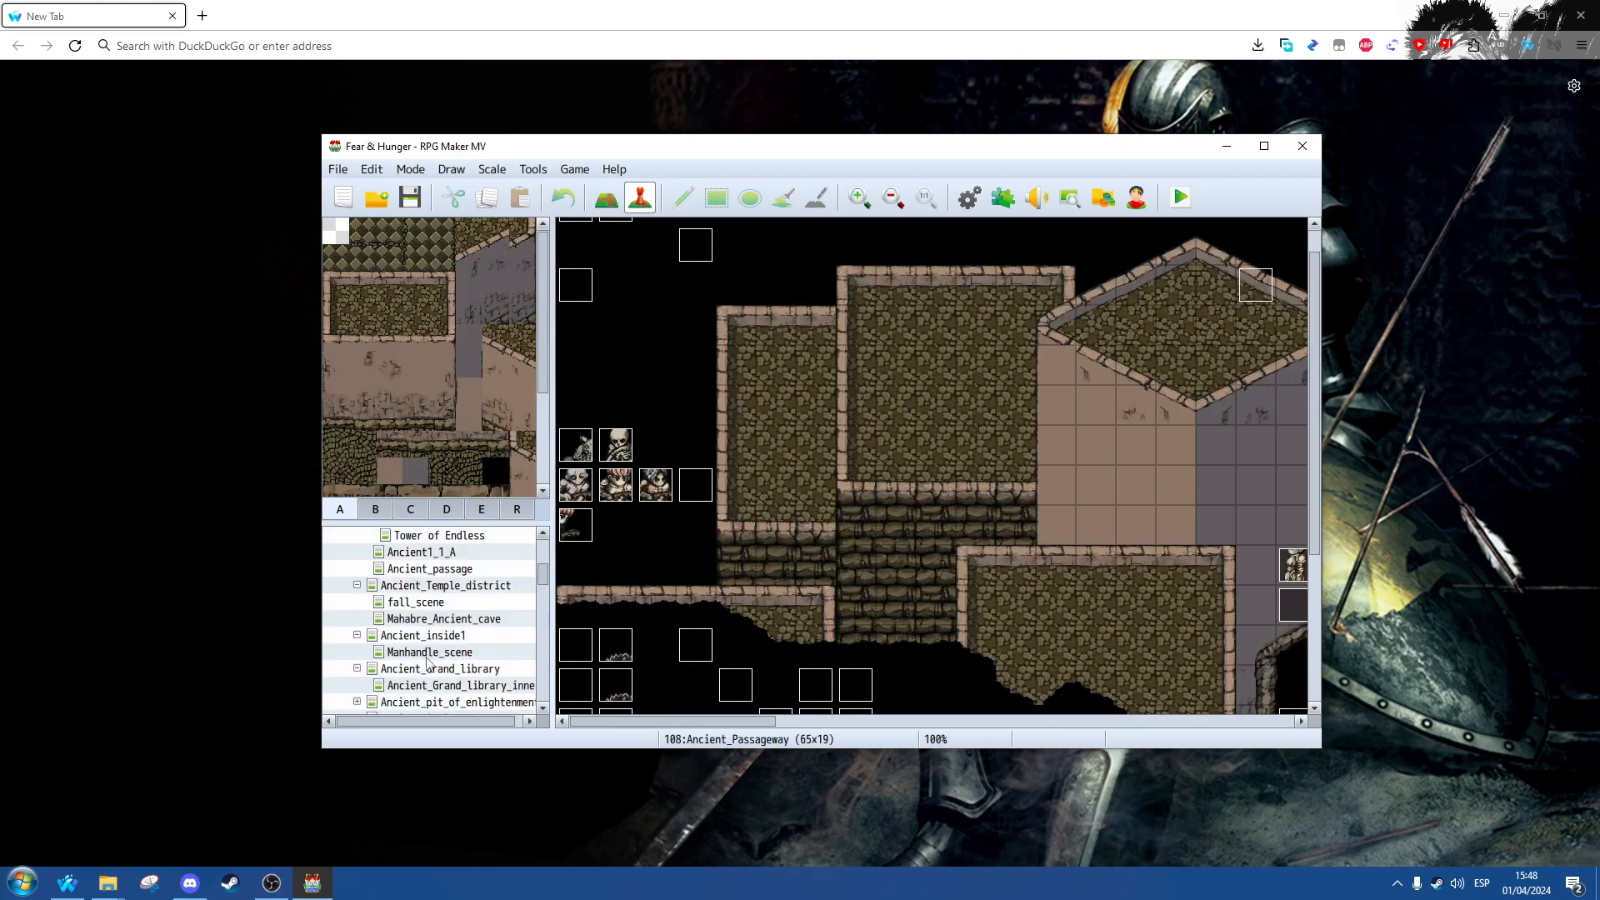
scroll(426, 664, down, 1)
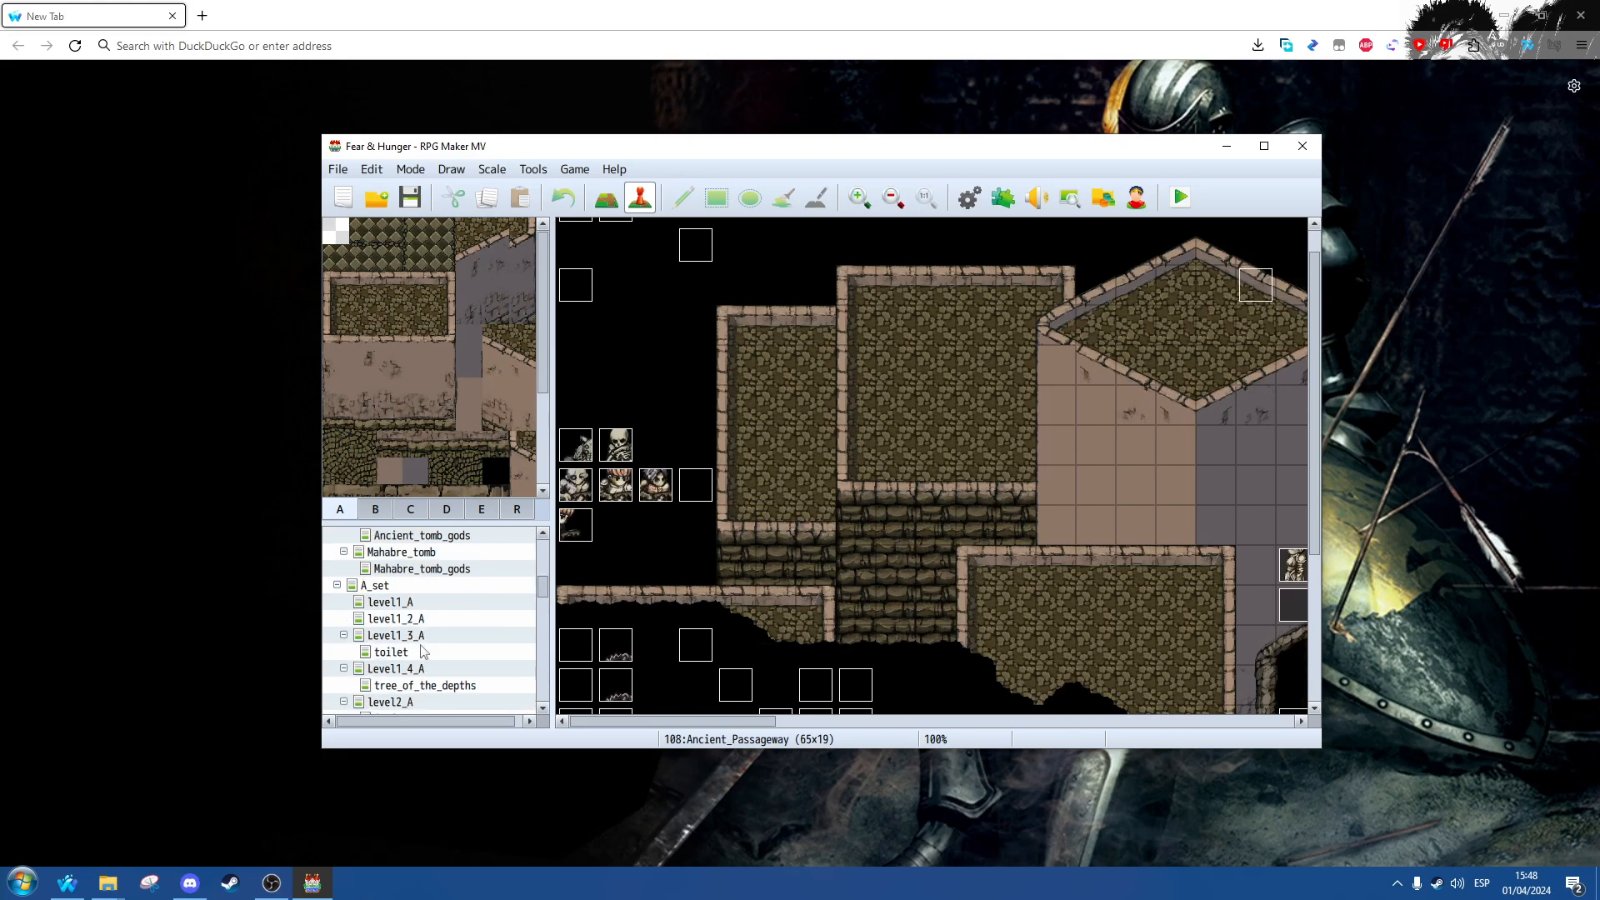
Step: View the level1_A map from the A_set group and examine its rooms, corridors and event placements
click(386, 601)
scroll(392, 602, down, 1)
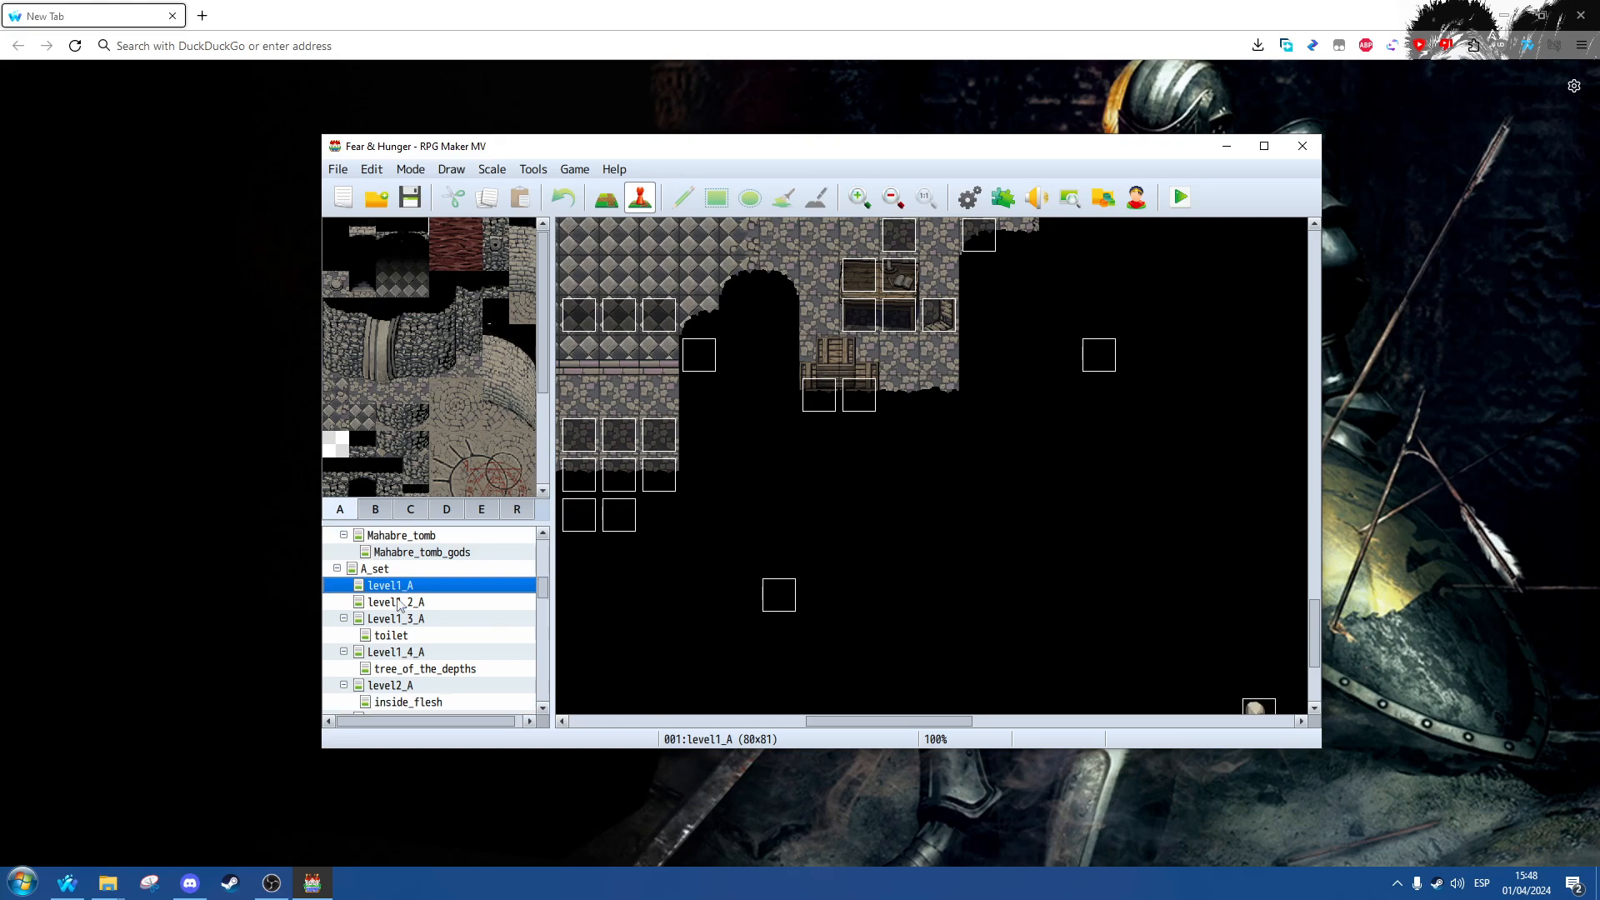
scroll(642, 617, up, 4)
scroll(669, 614, up, 2)
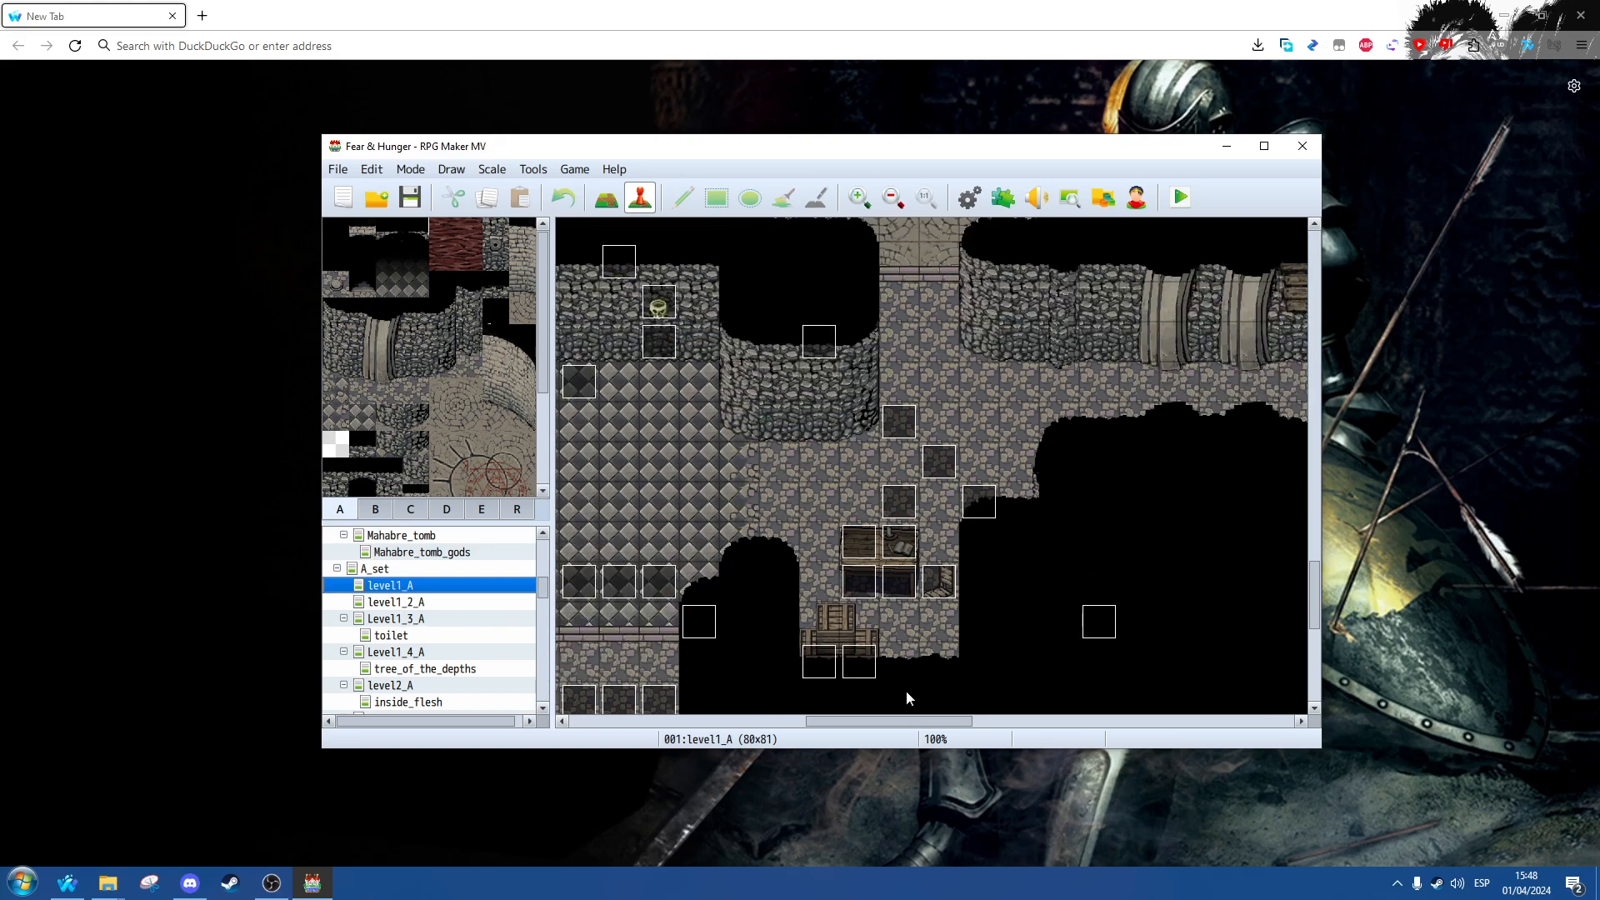
drag(847, 723, 713, 722)
scroll(675, 703, left, 4)
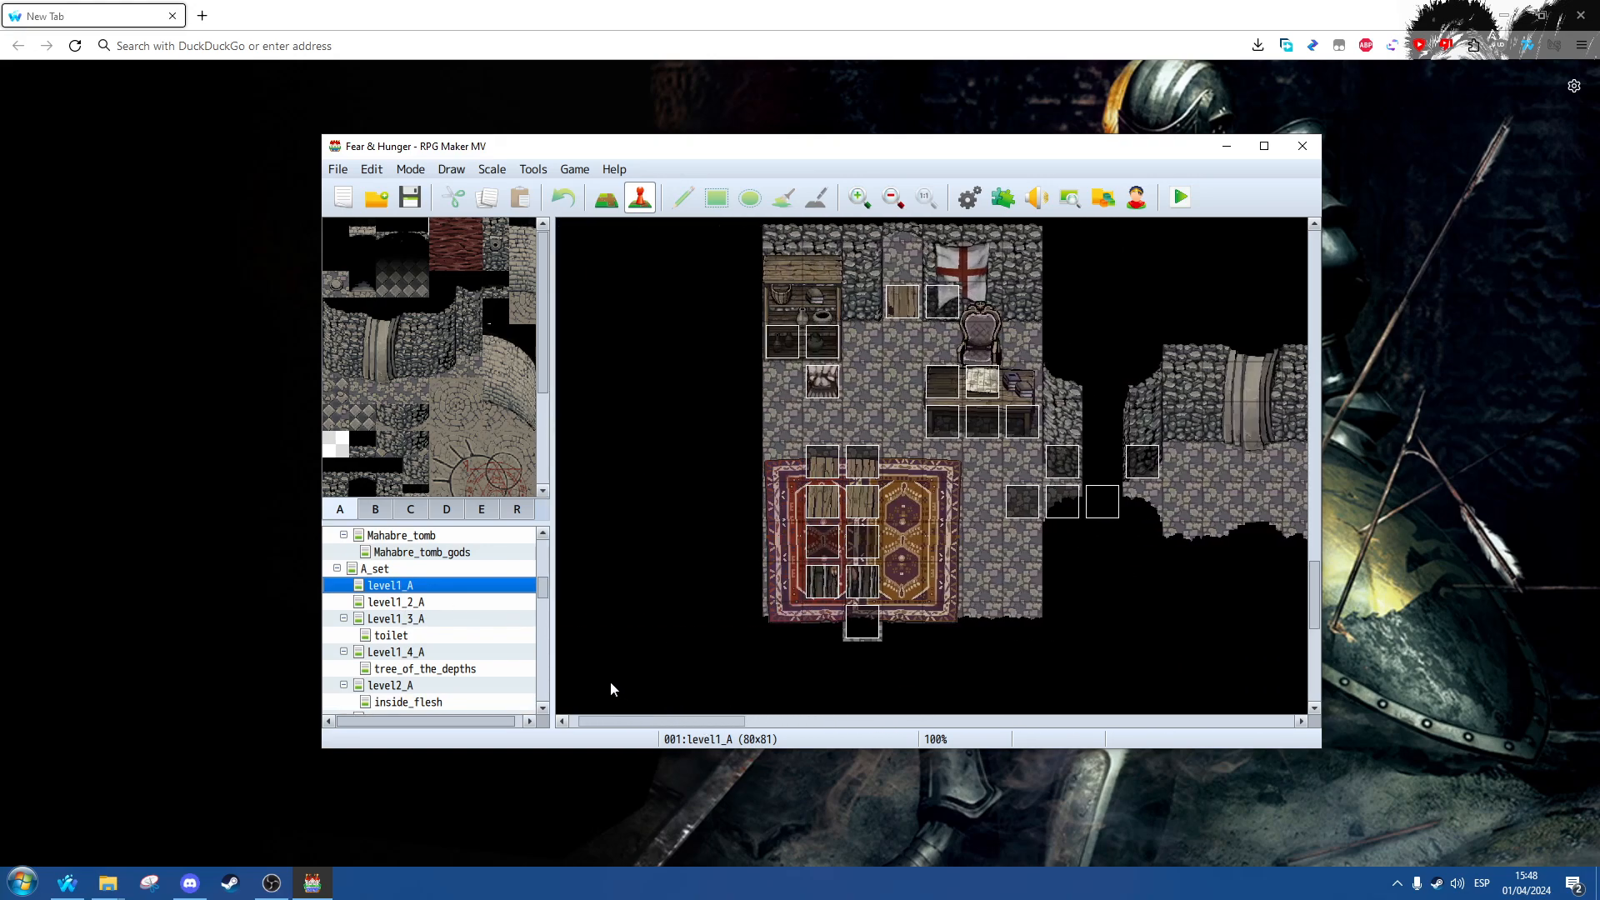
scroll(832, 671, right, 10)
scroll(842, 617, up, 7)
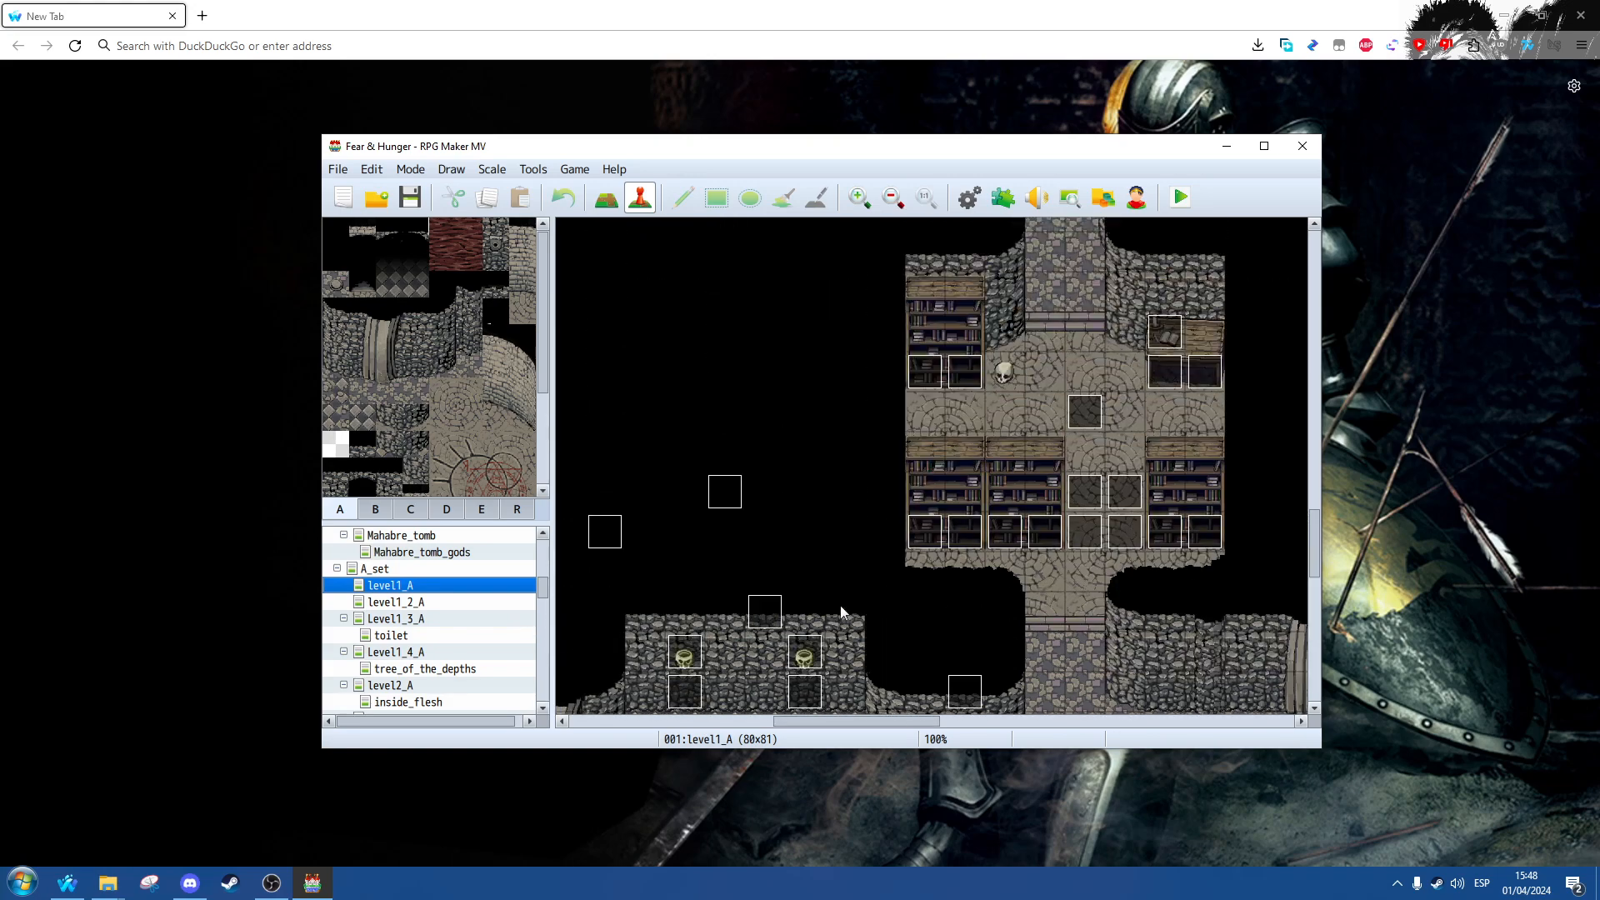
scroll(931, 589, down, 3)
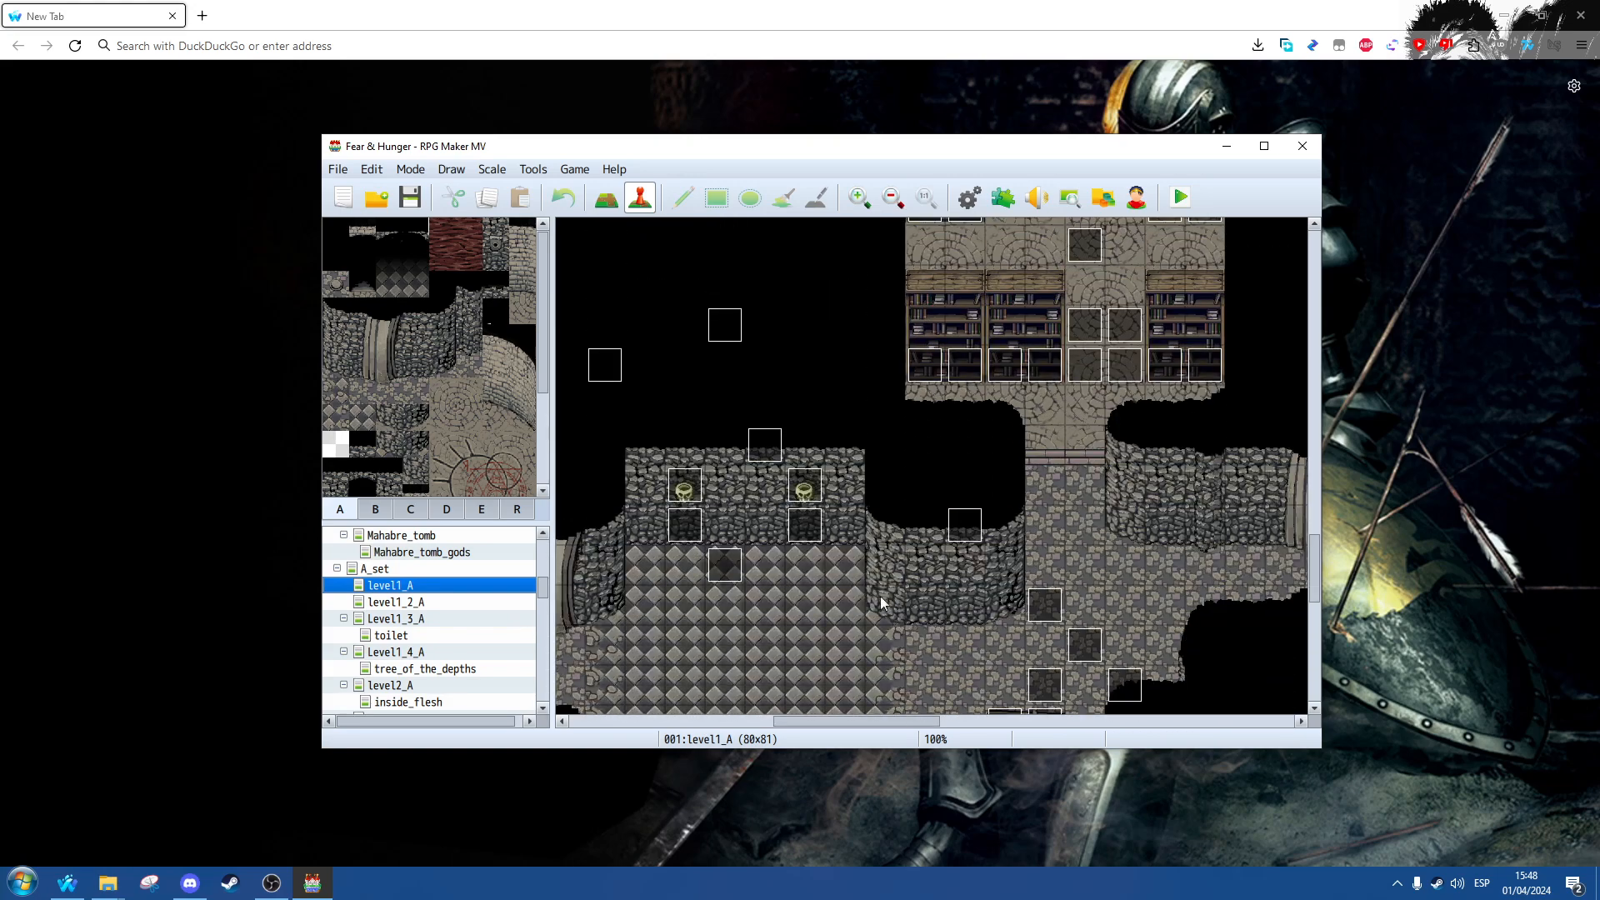
scroll(917, 587, down, 3)
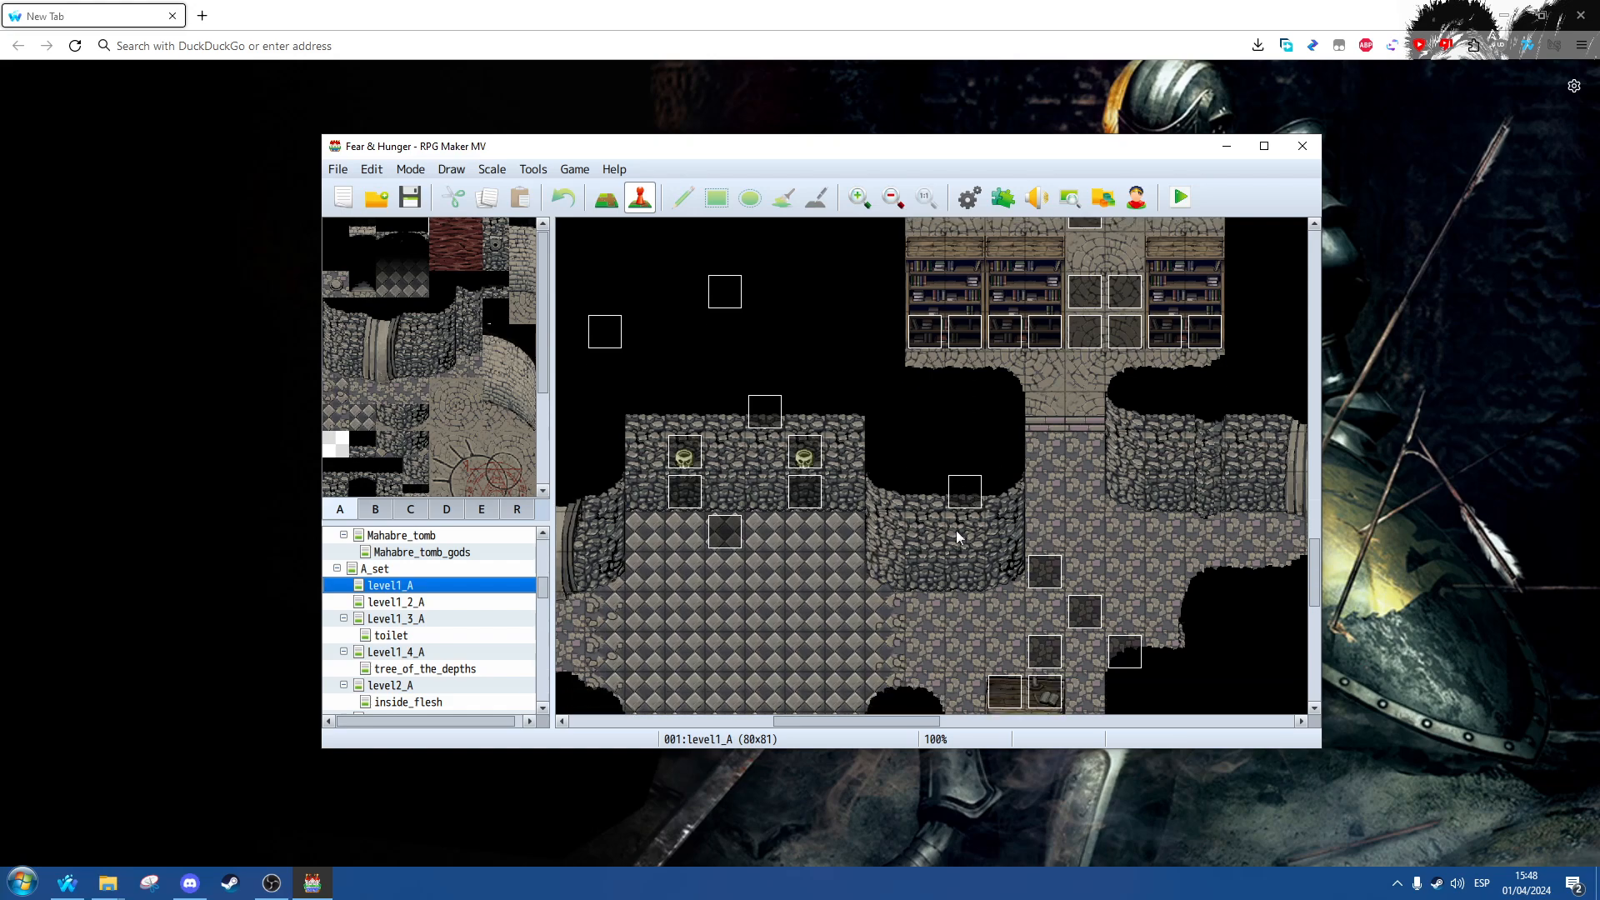
scroll(935, 546, down, 2)
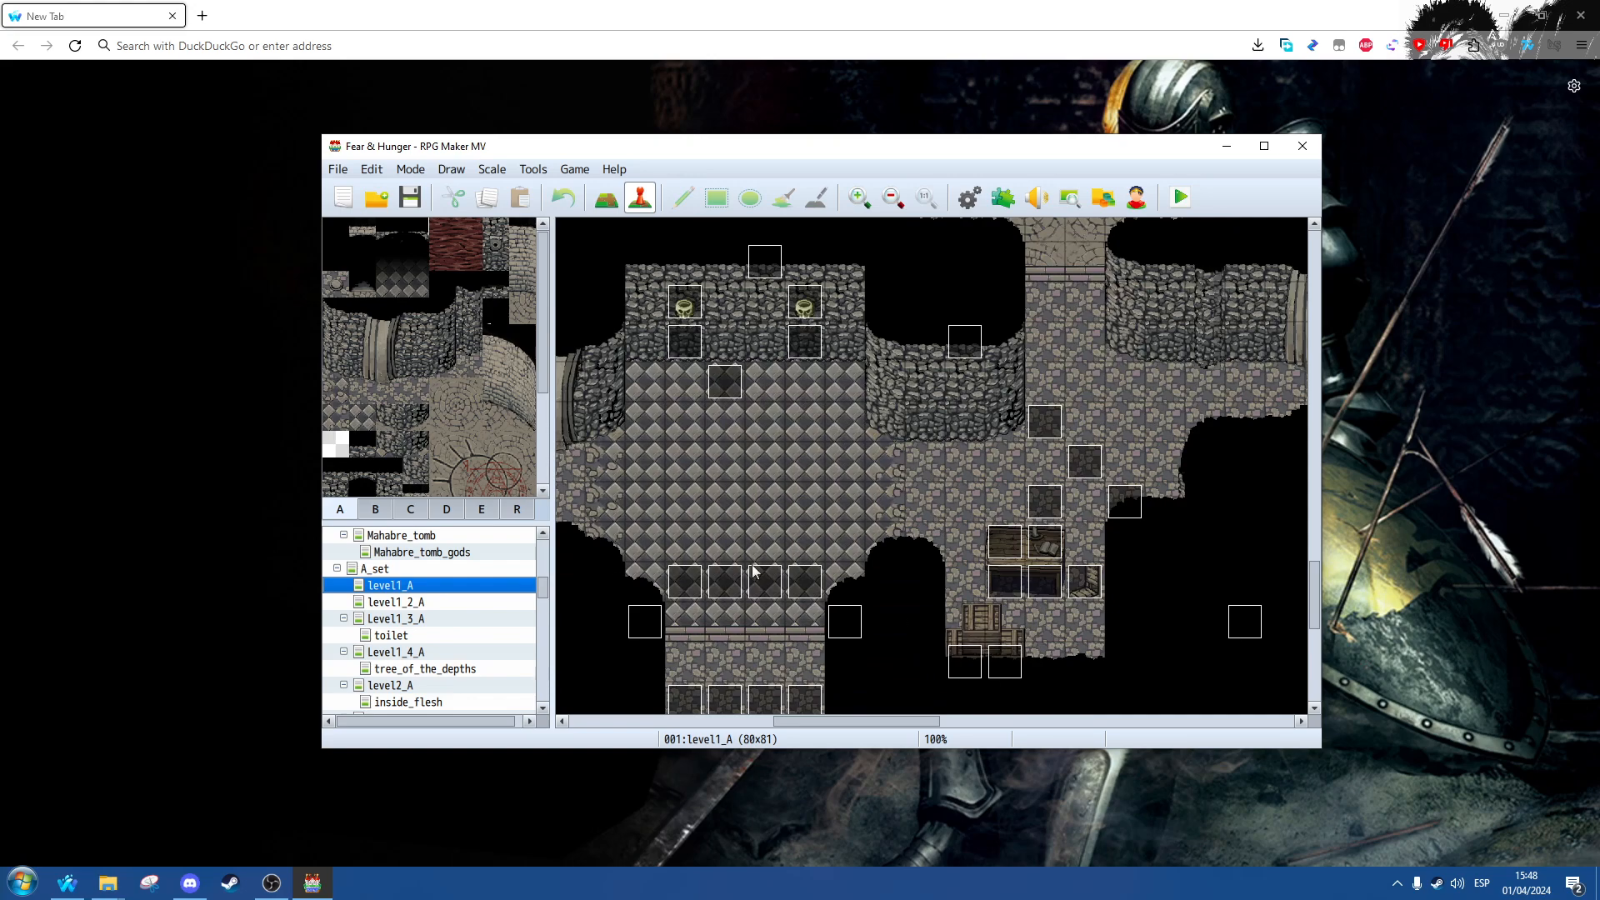
scroll(405, 648, down, 1)
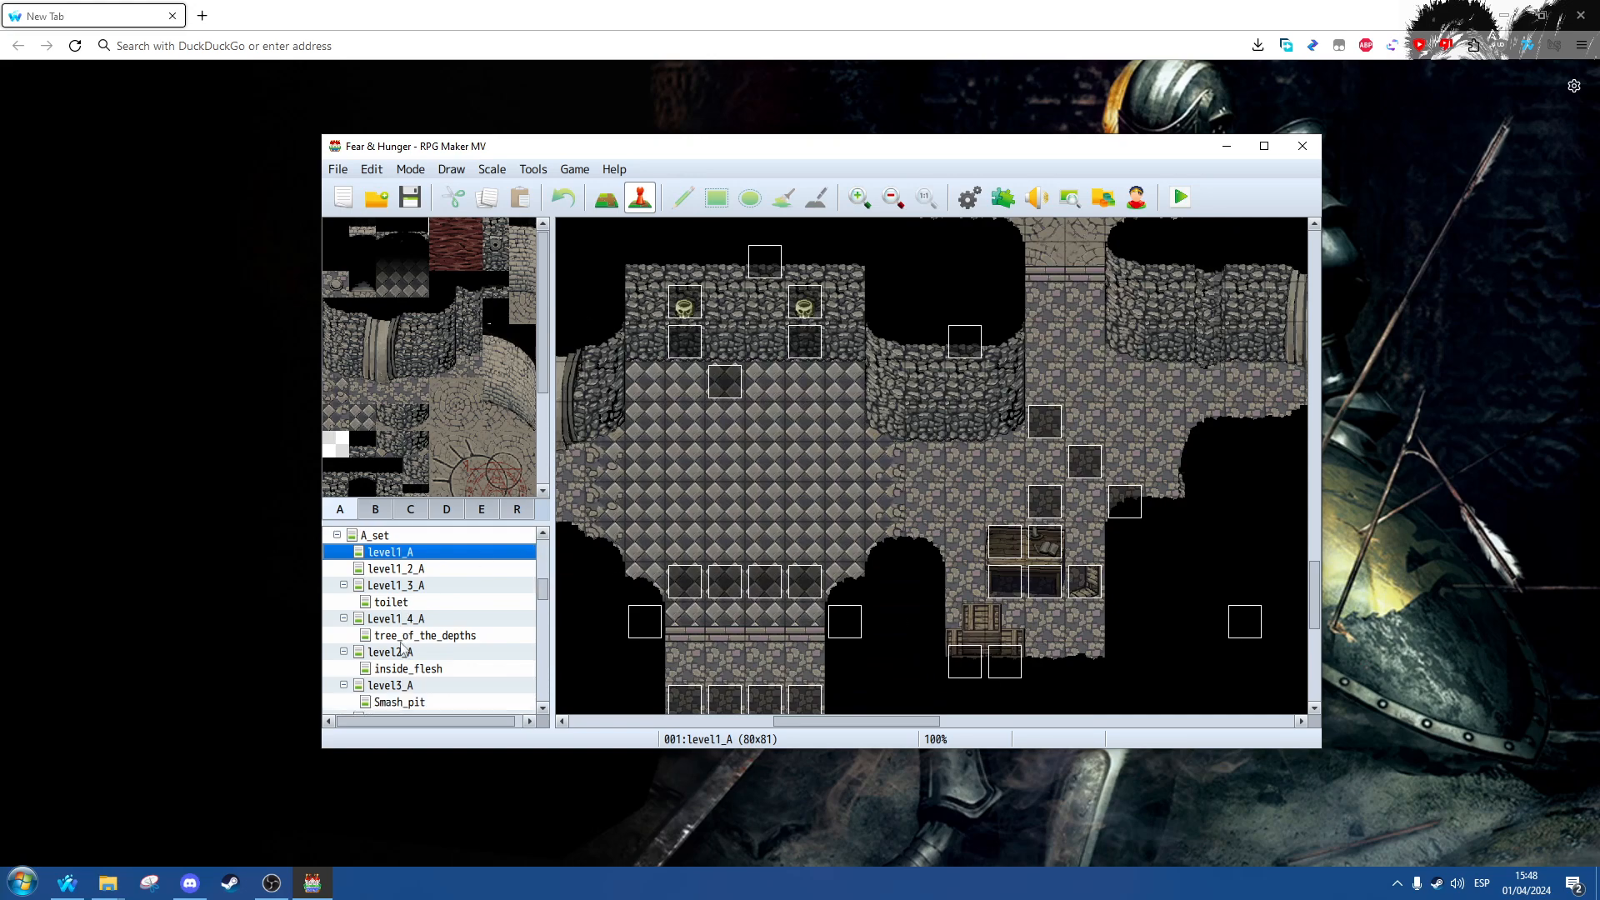
Step: Open the project file Game.rpgproject from the common > Fear & Hunger 2 Termina > www folder
click(338, 170)
click(371, 215)
click(584, 199)
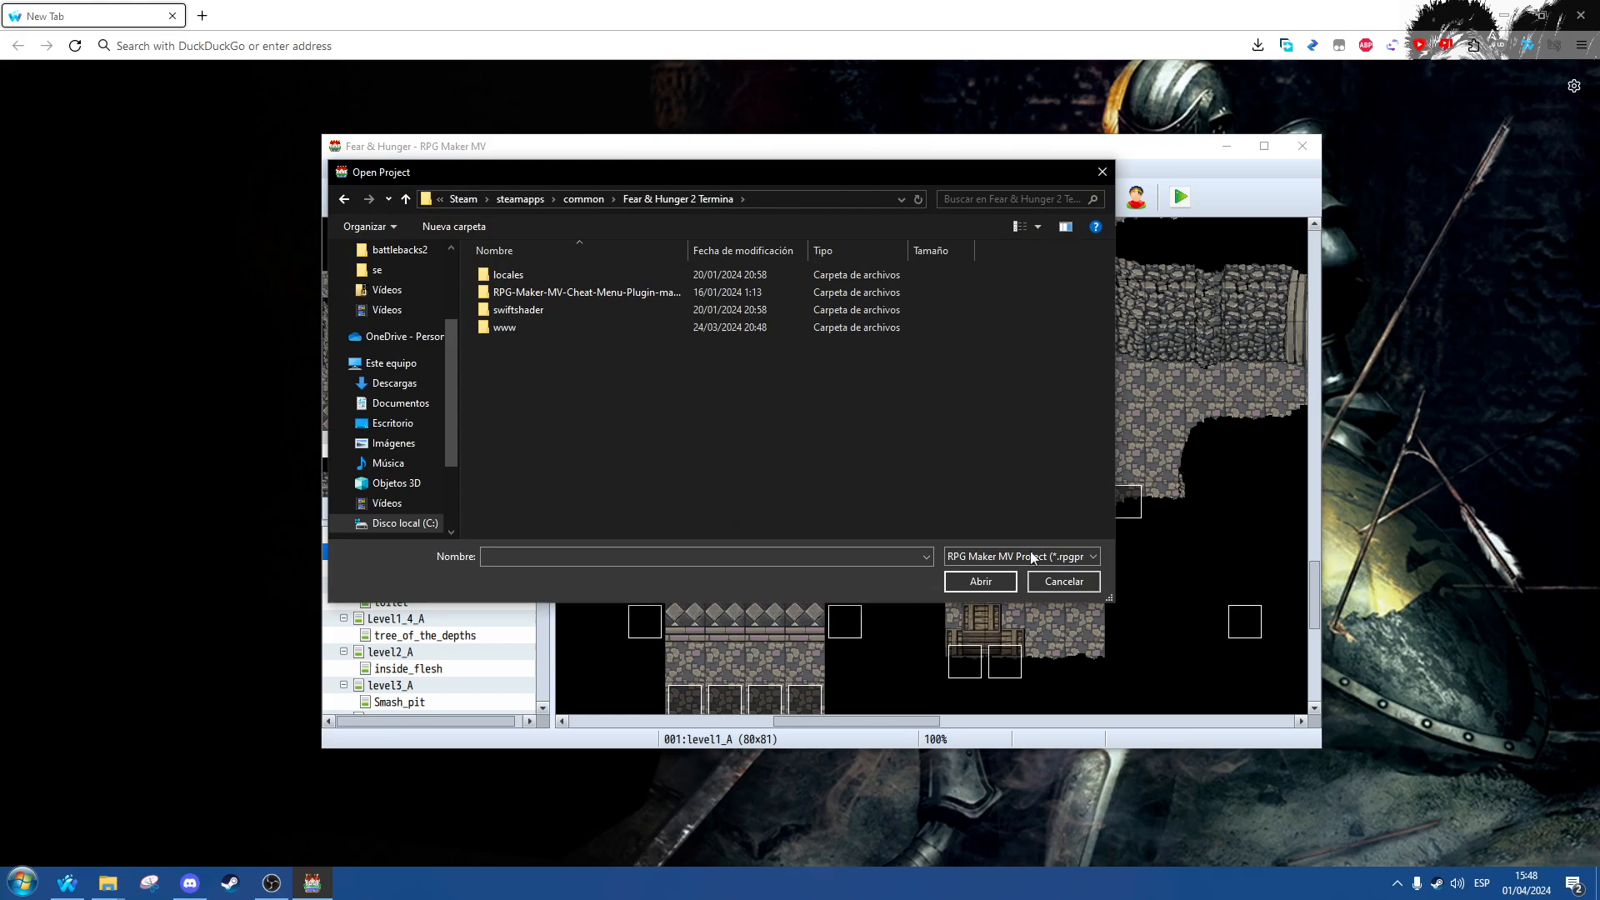
double_click(572, 325)
click(558, 467)
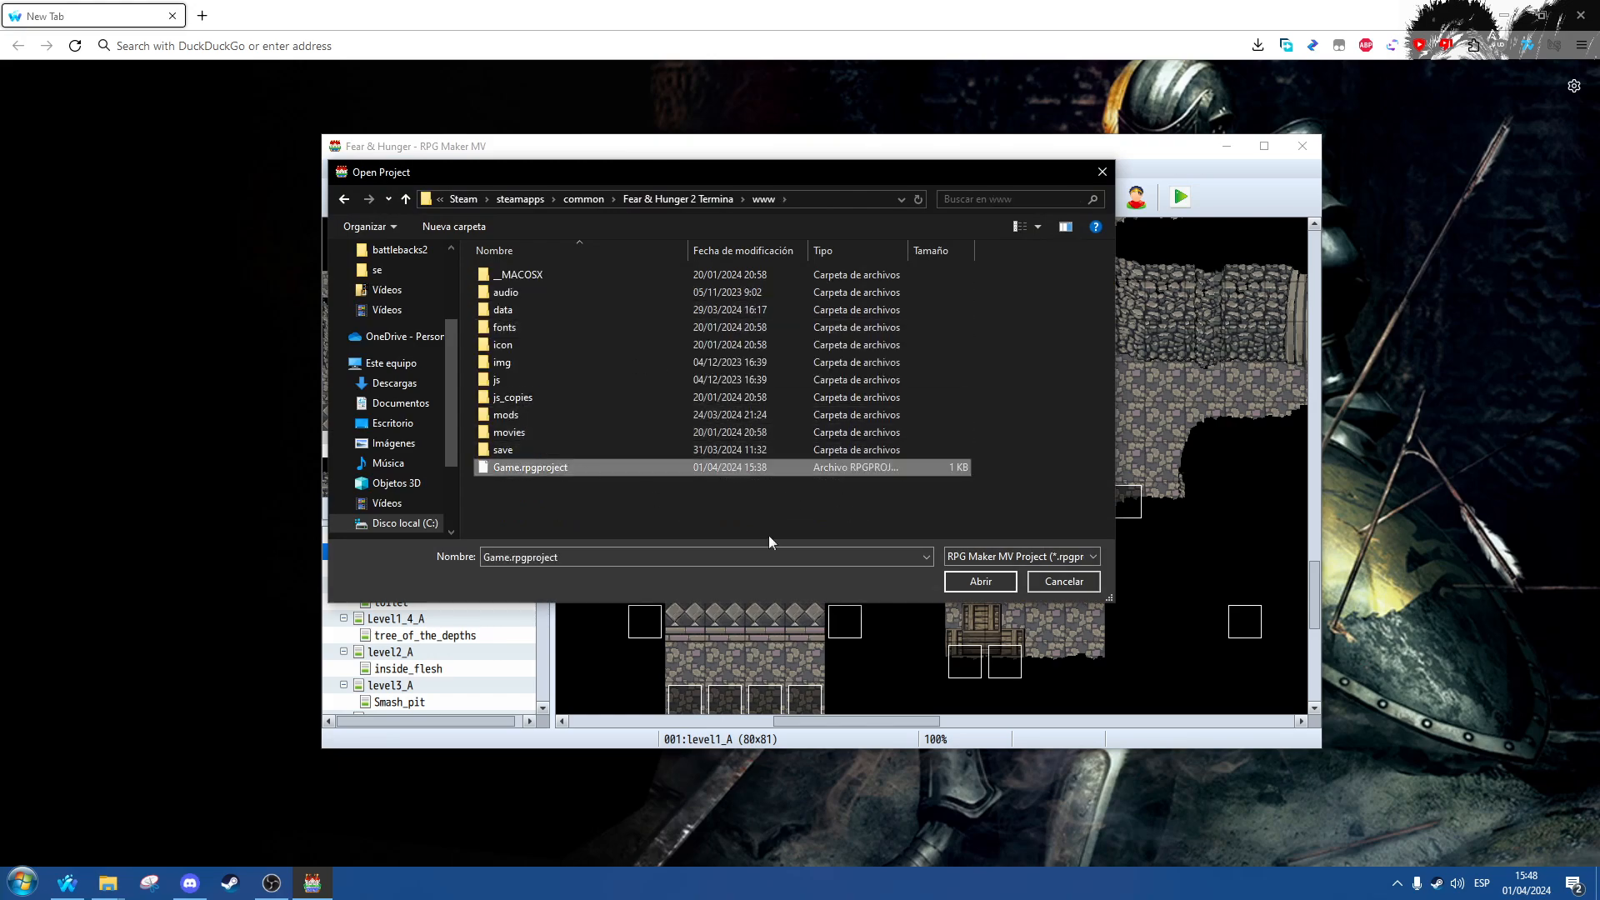
key(Return)
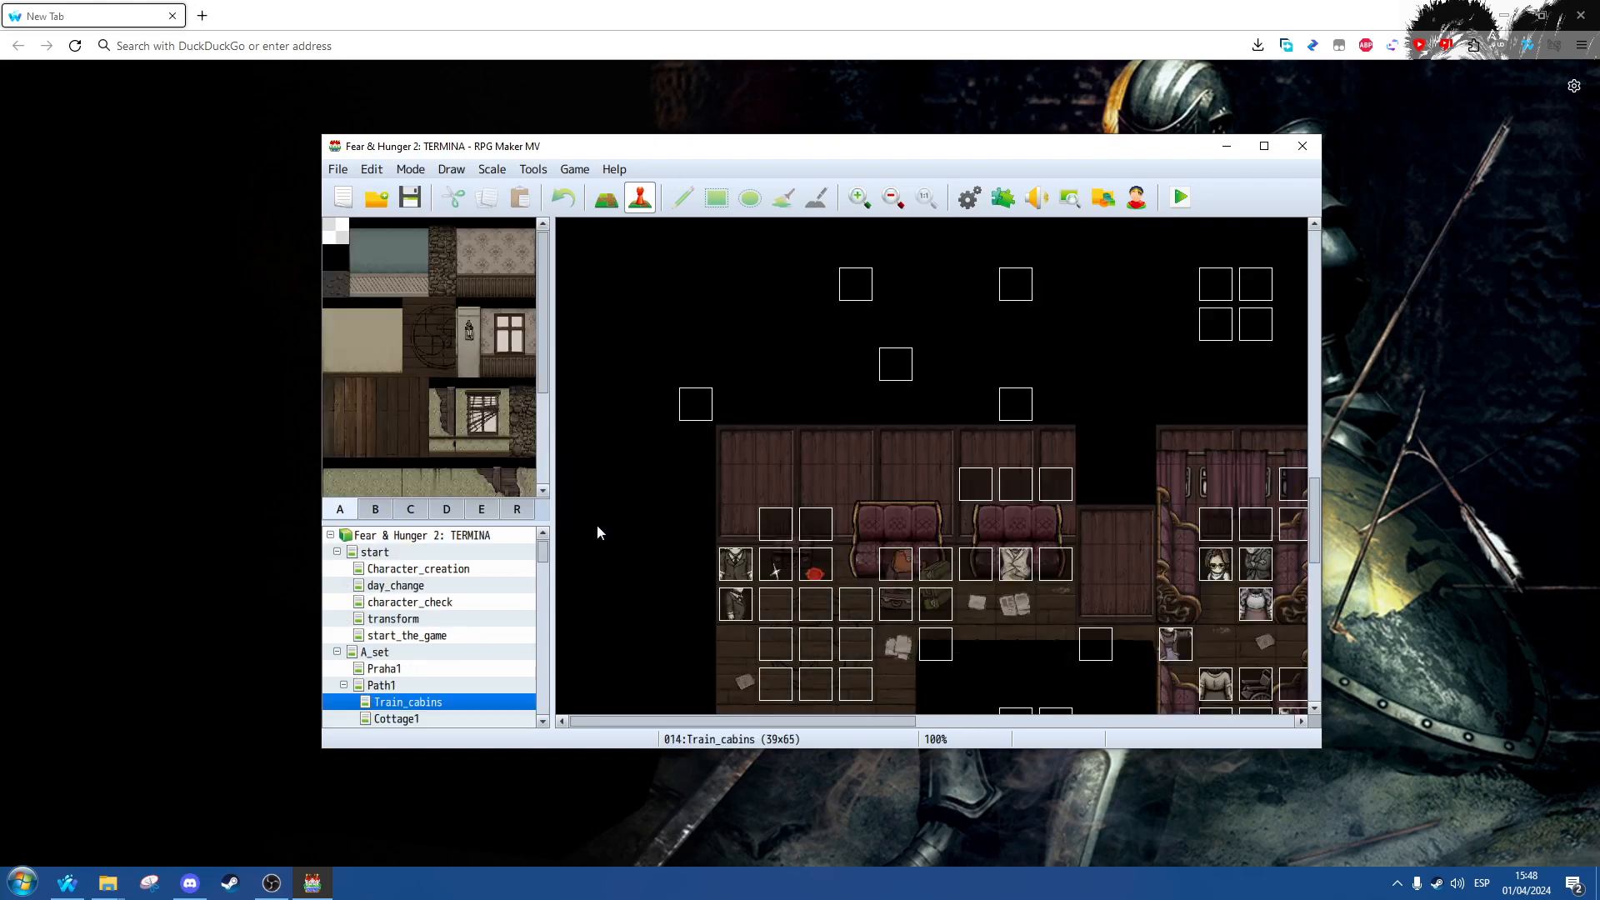
Step: Switch to map editing mode and examine the Actors and Tilesets in the project database without changing anything
scroll(650, 502, down, 1)
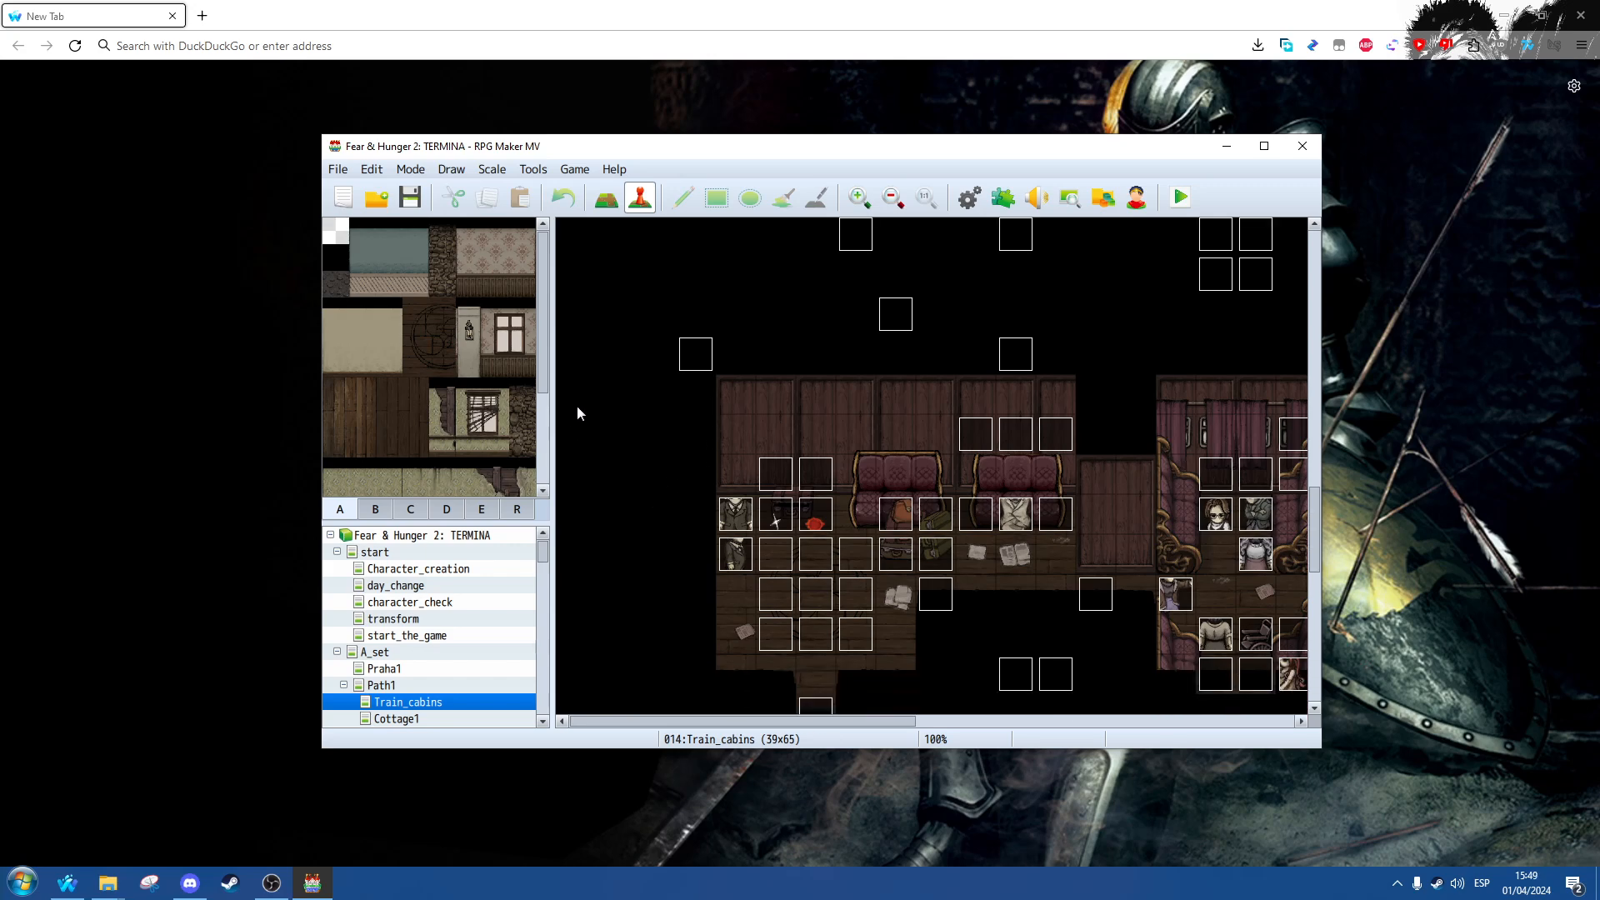
click(606, 202)
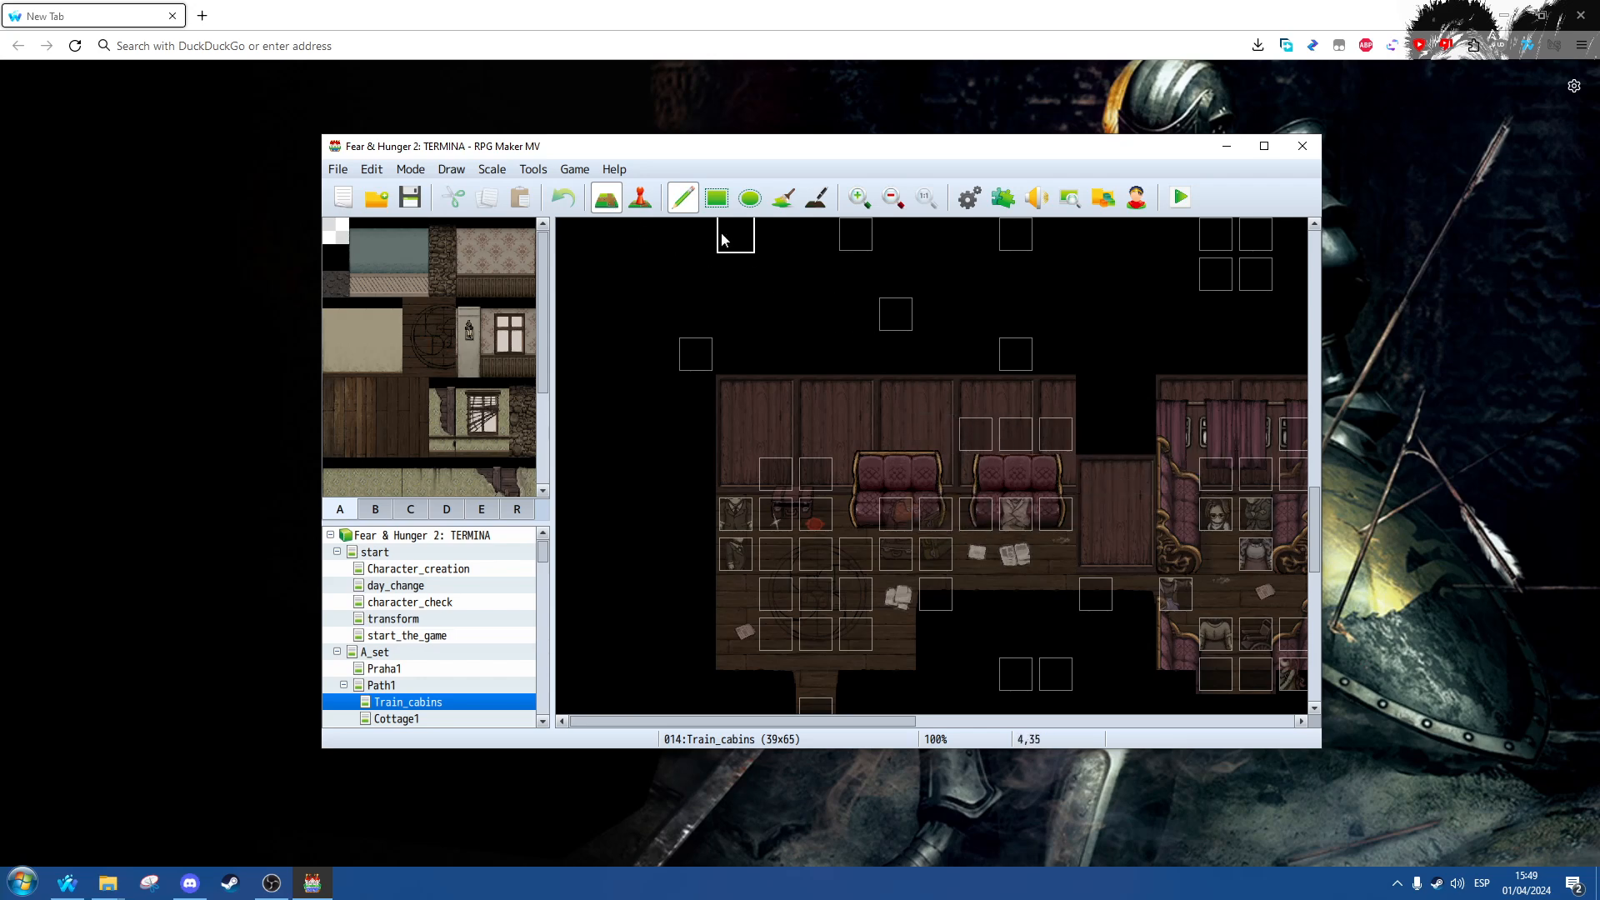
double_click(532, 170)
click(531, 170)
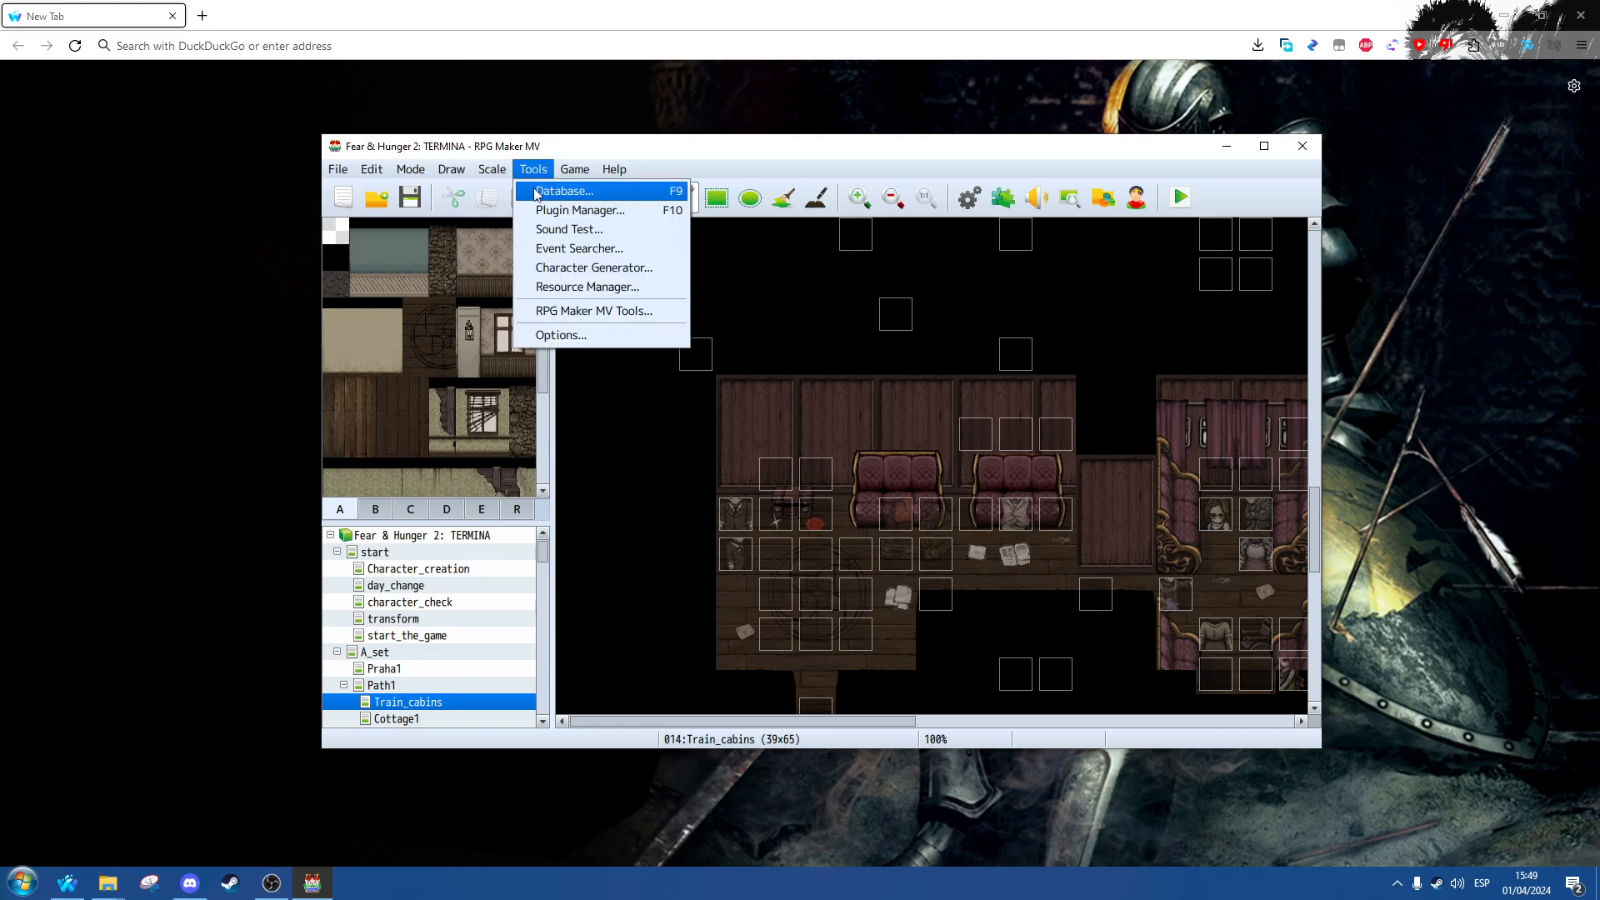
click(550, 188)
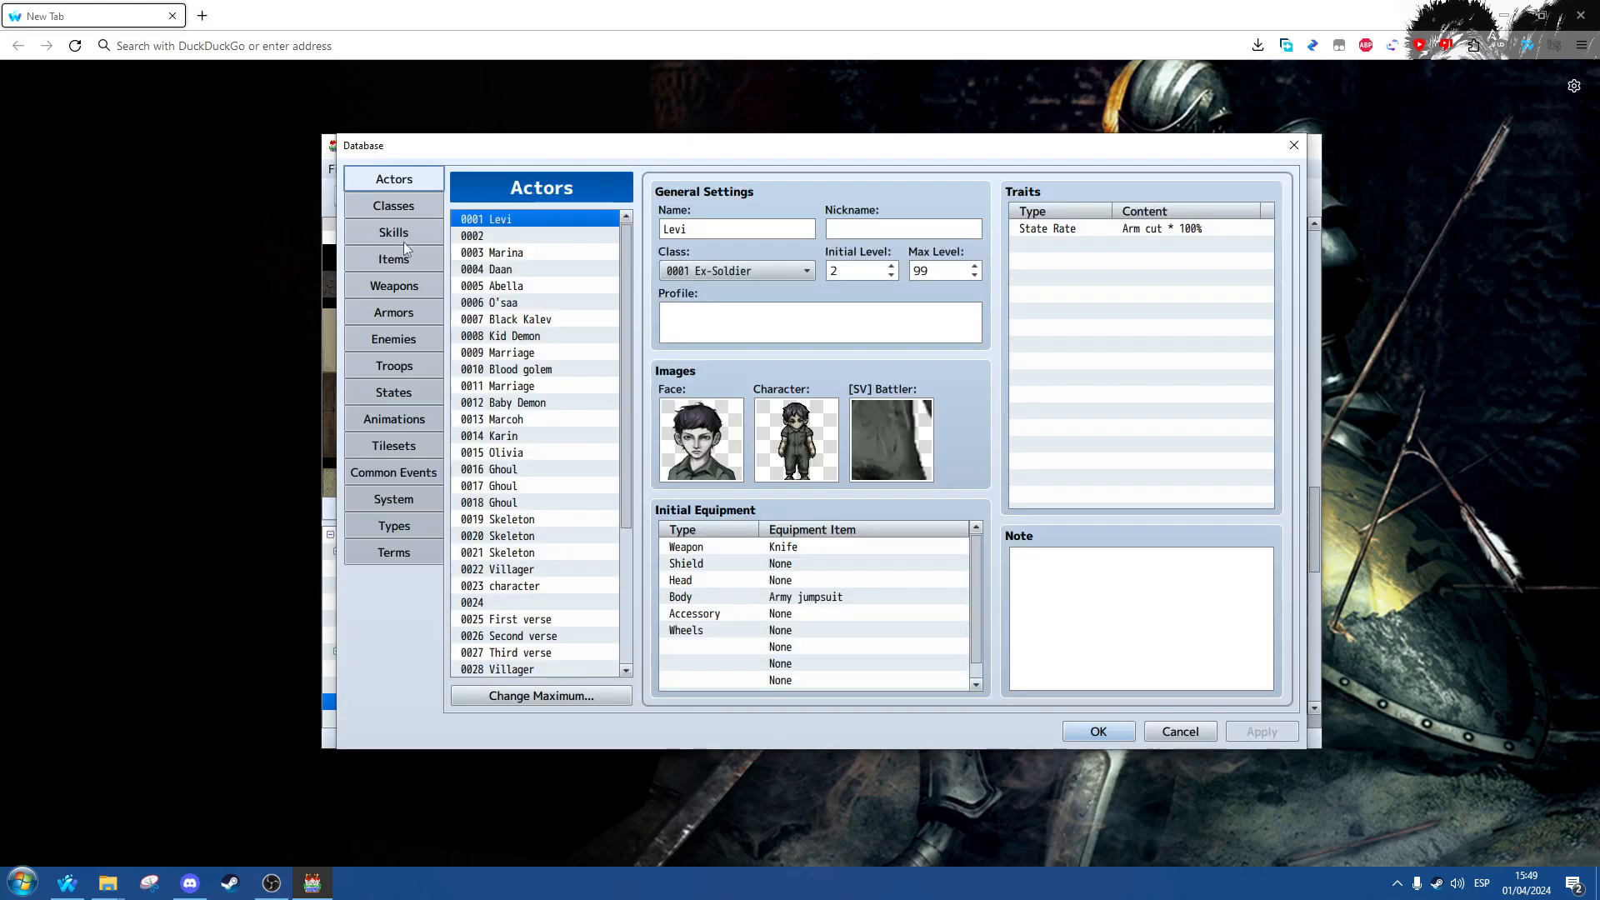
click(394, 447)
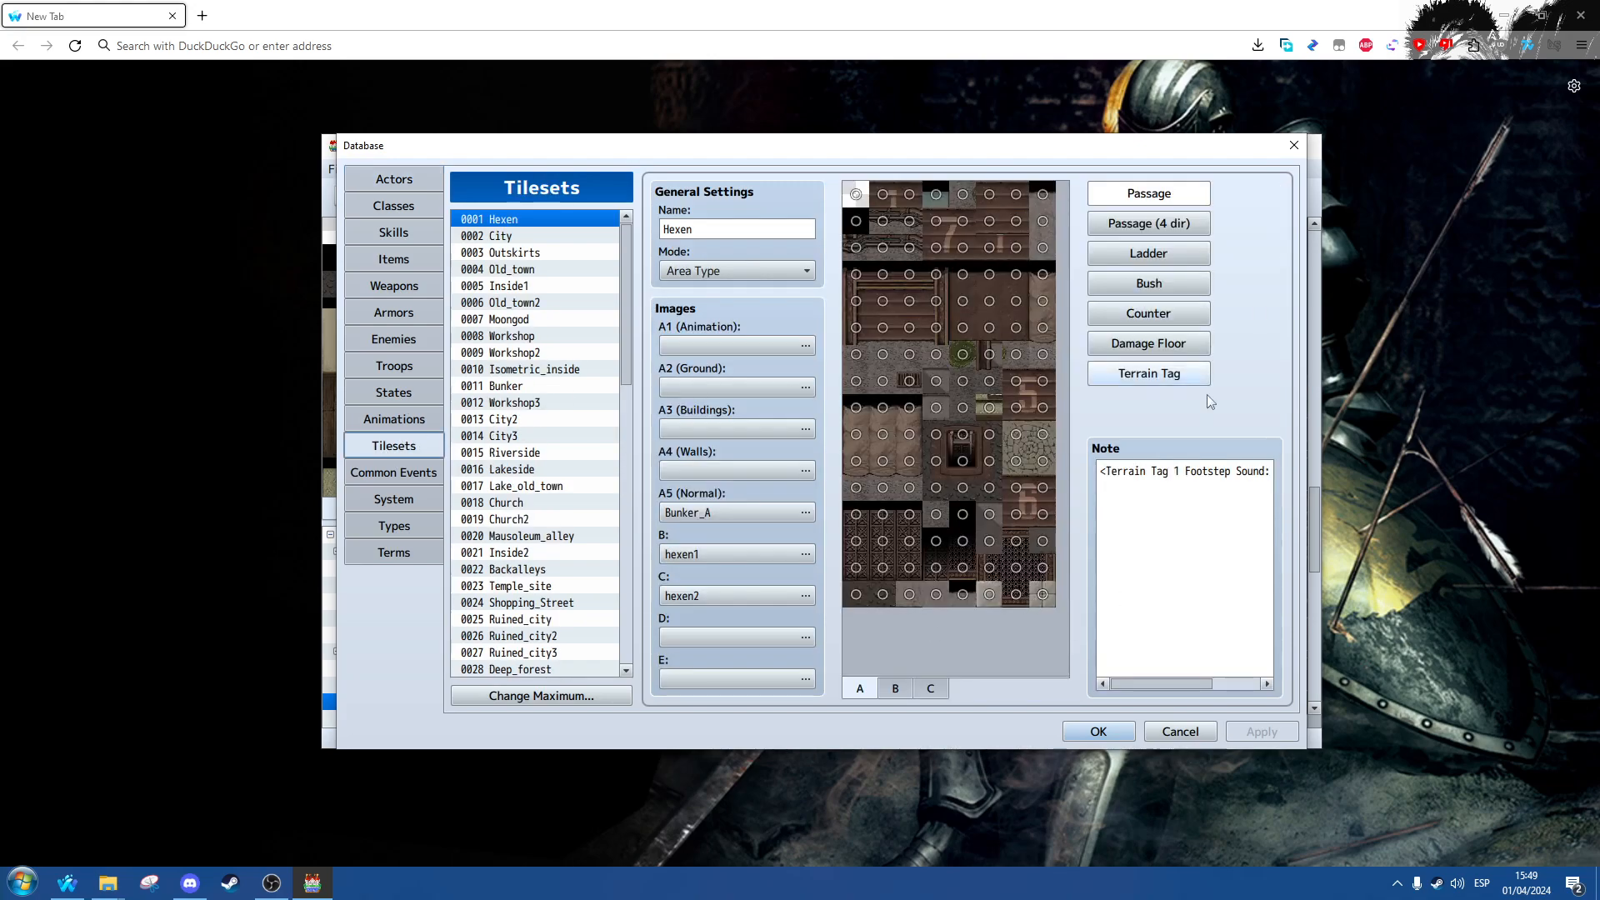
click(1180, 731)
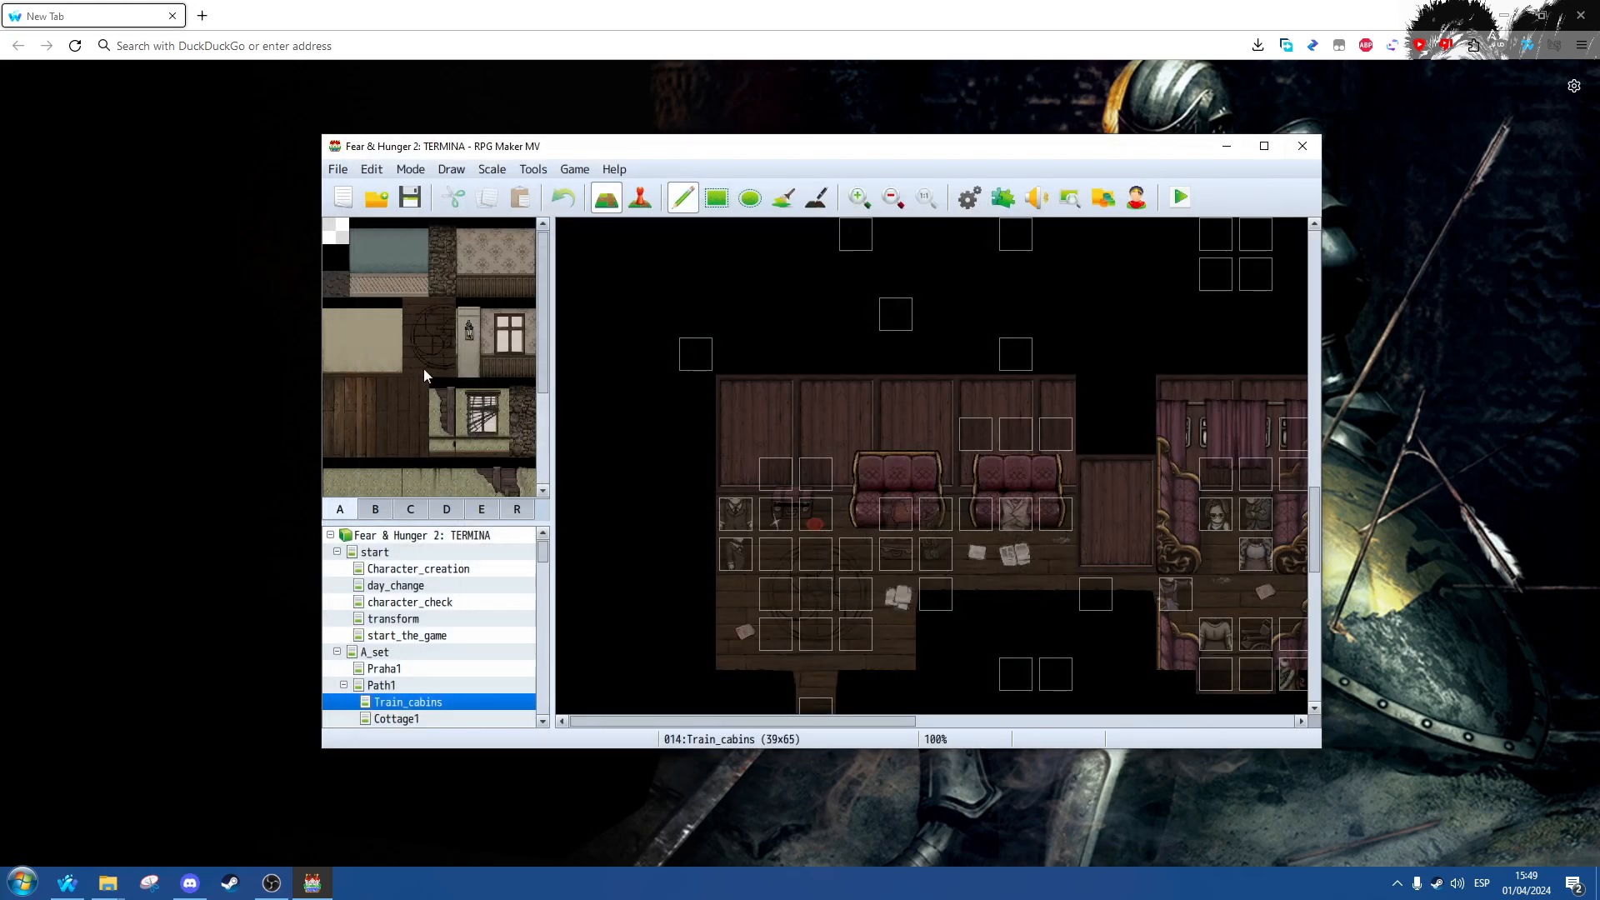
Step: Look through the Train_cabins map's tile sets B, D and E and the region palette R, and return to set A
click(382, 512)
click(440, 514)
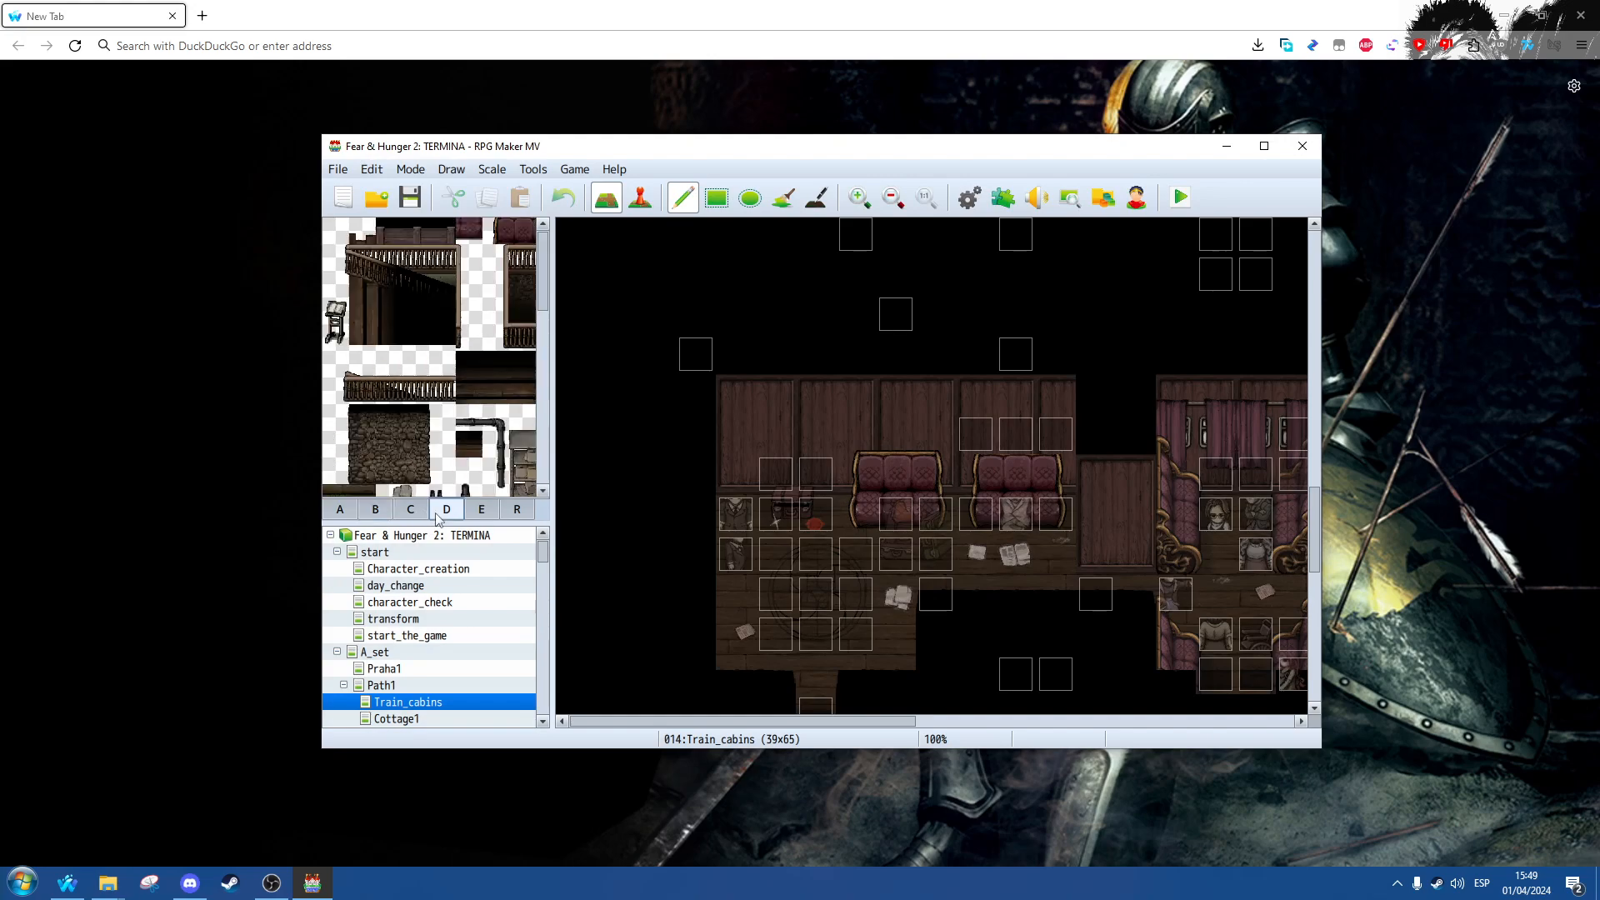
click(490, 515)
click(517, 511)
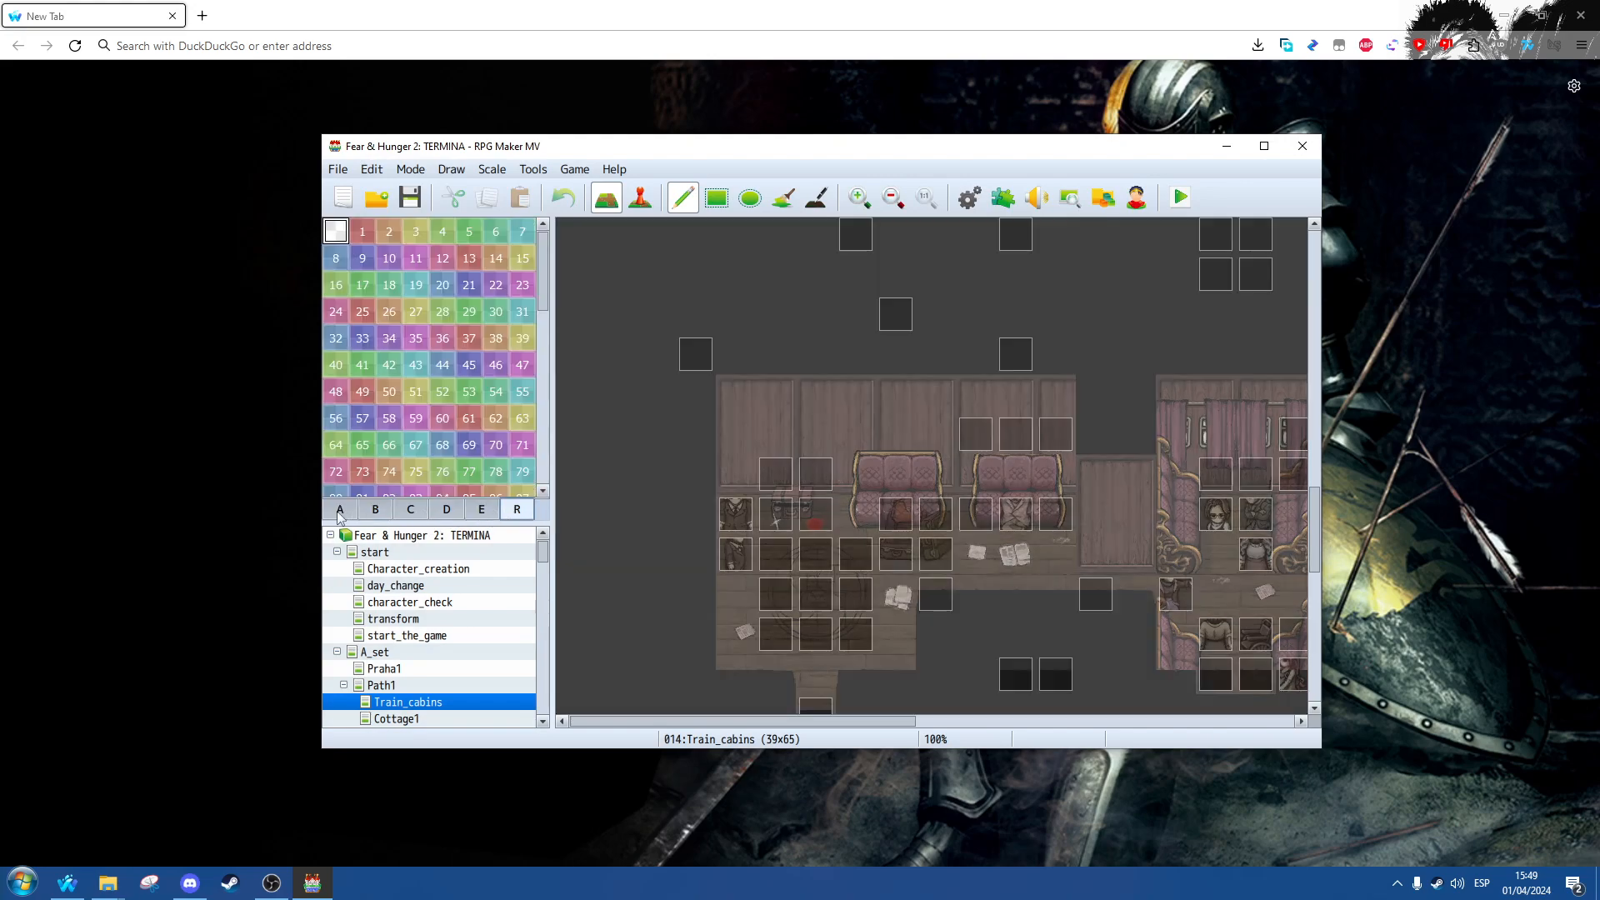
click(341, 510)
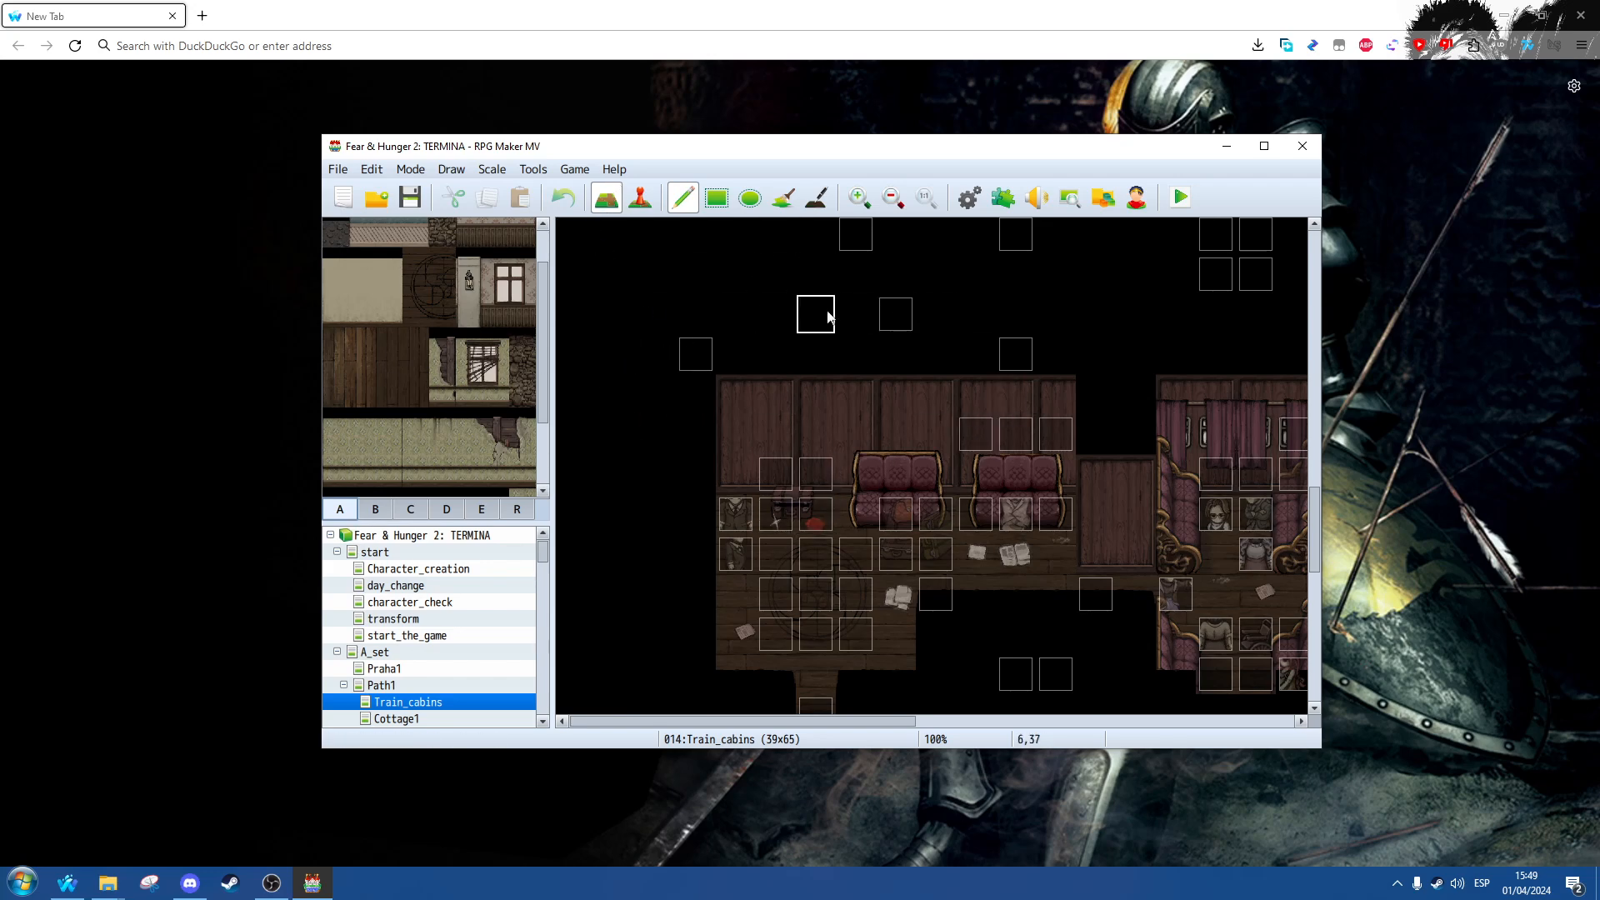
scroll(1043, 398, up, 6)
scroll(802, 471, down, 8)
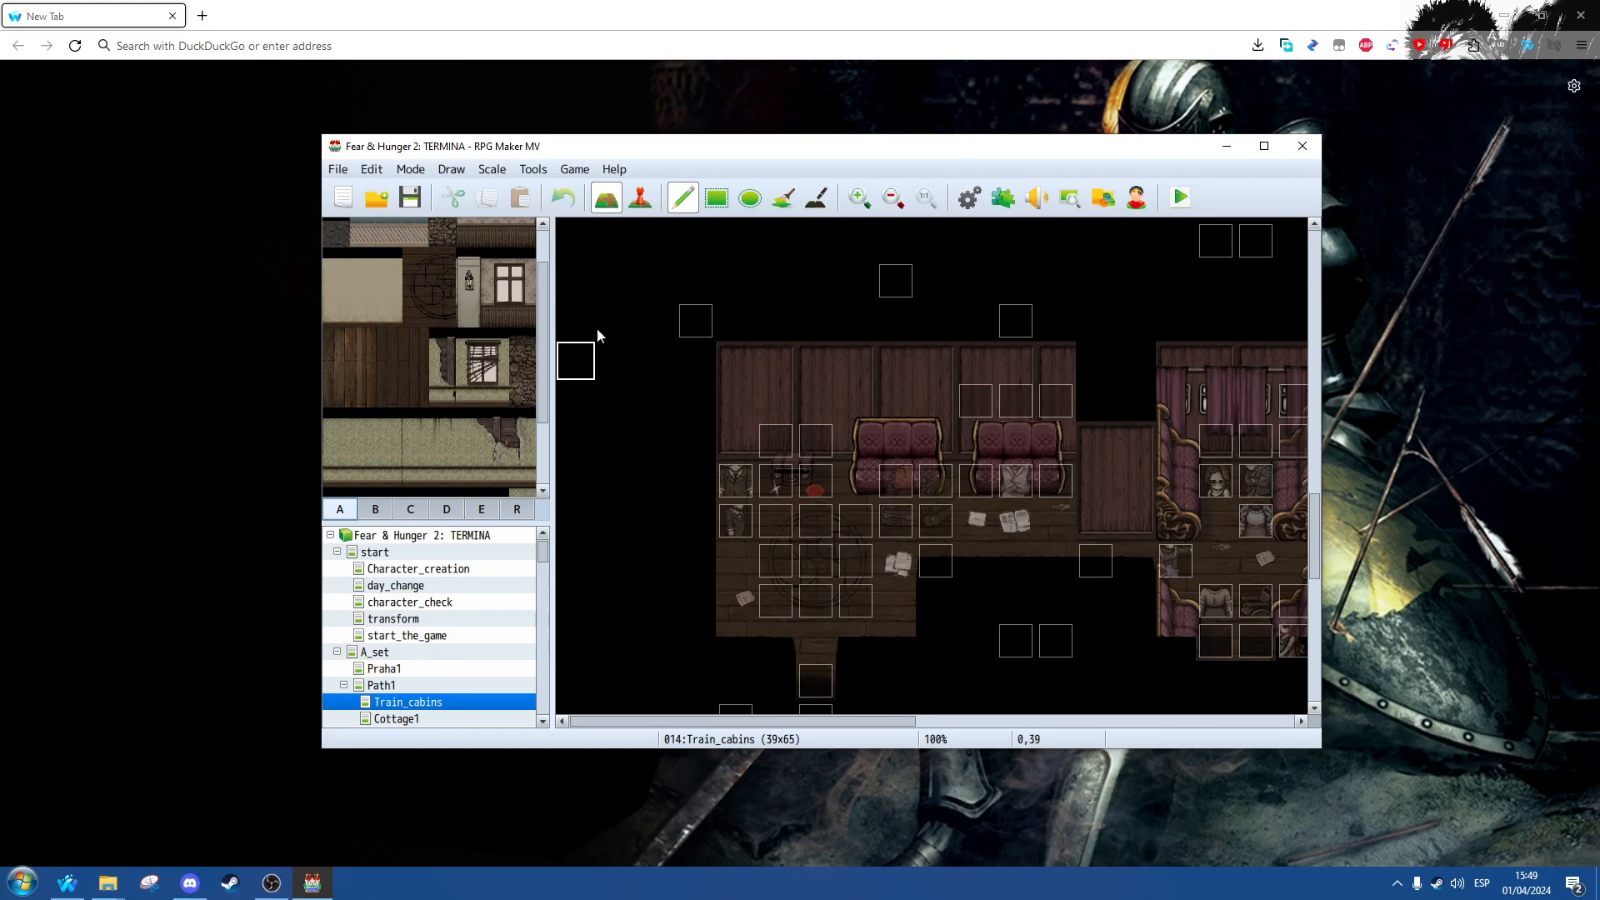
Step: Switch to event editing mode and open the Path1 map from the A_set group
click(636, 202)
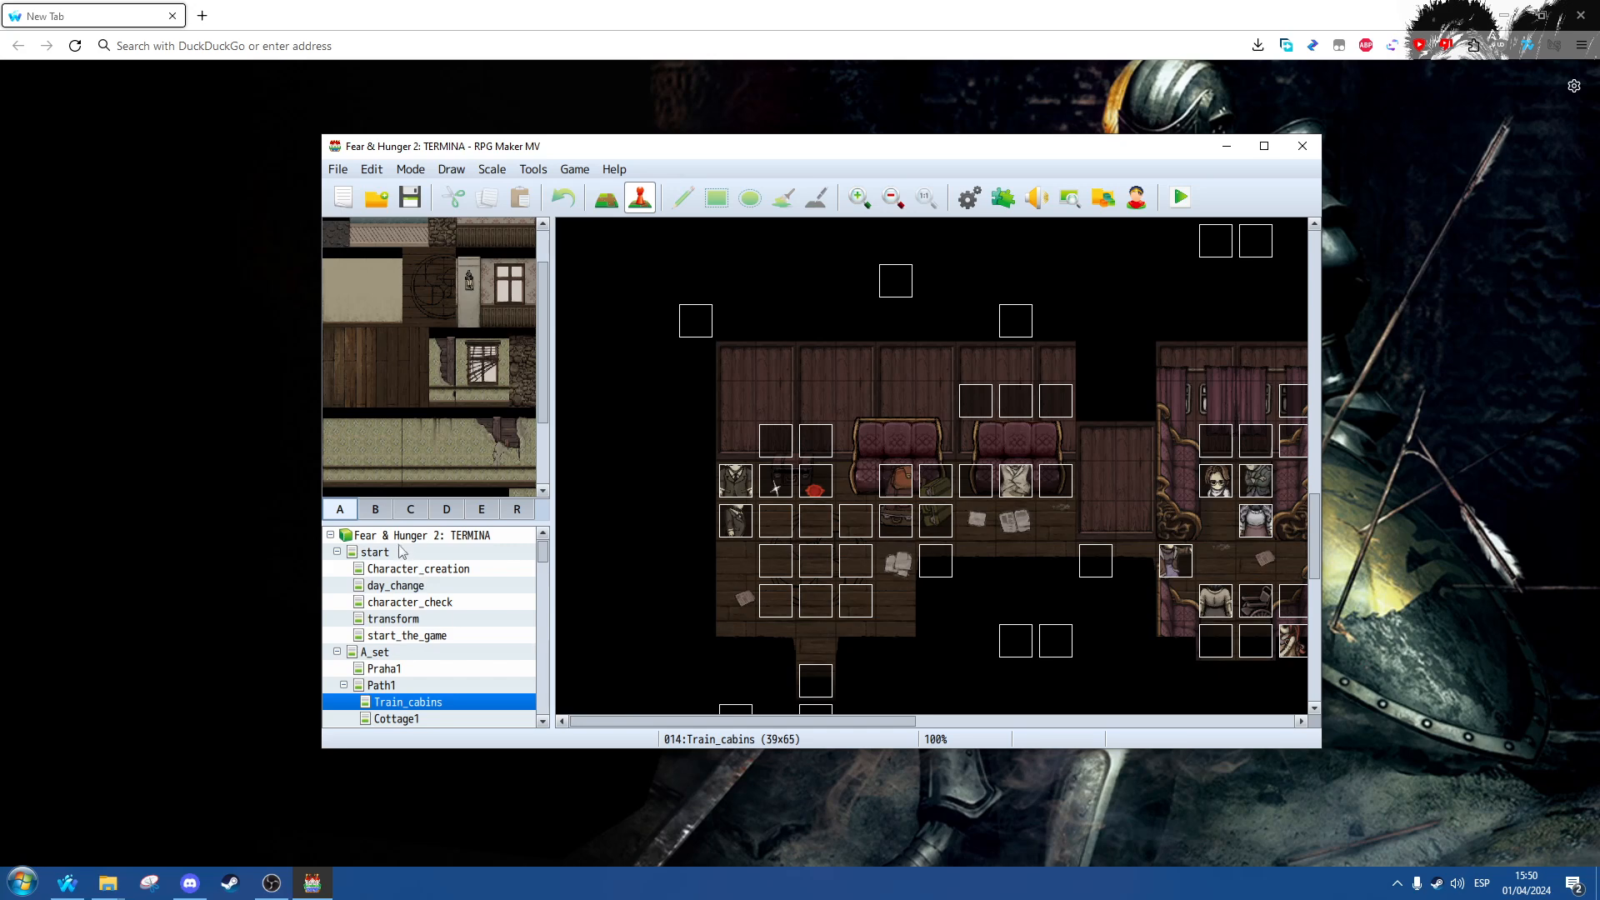
click(420, 535)
scroll(492, 594, down, 2)
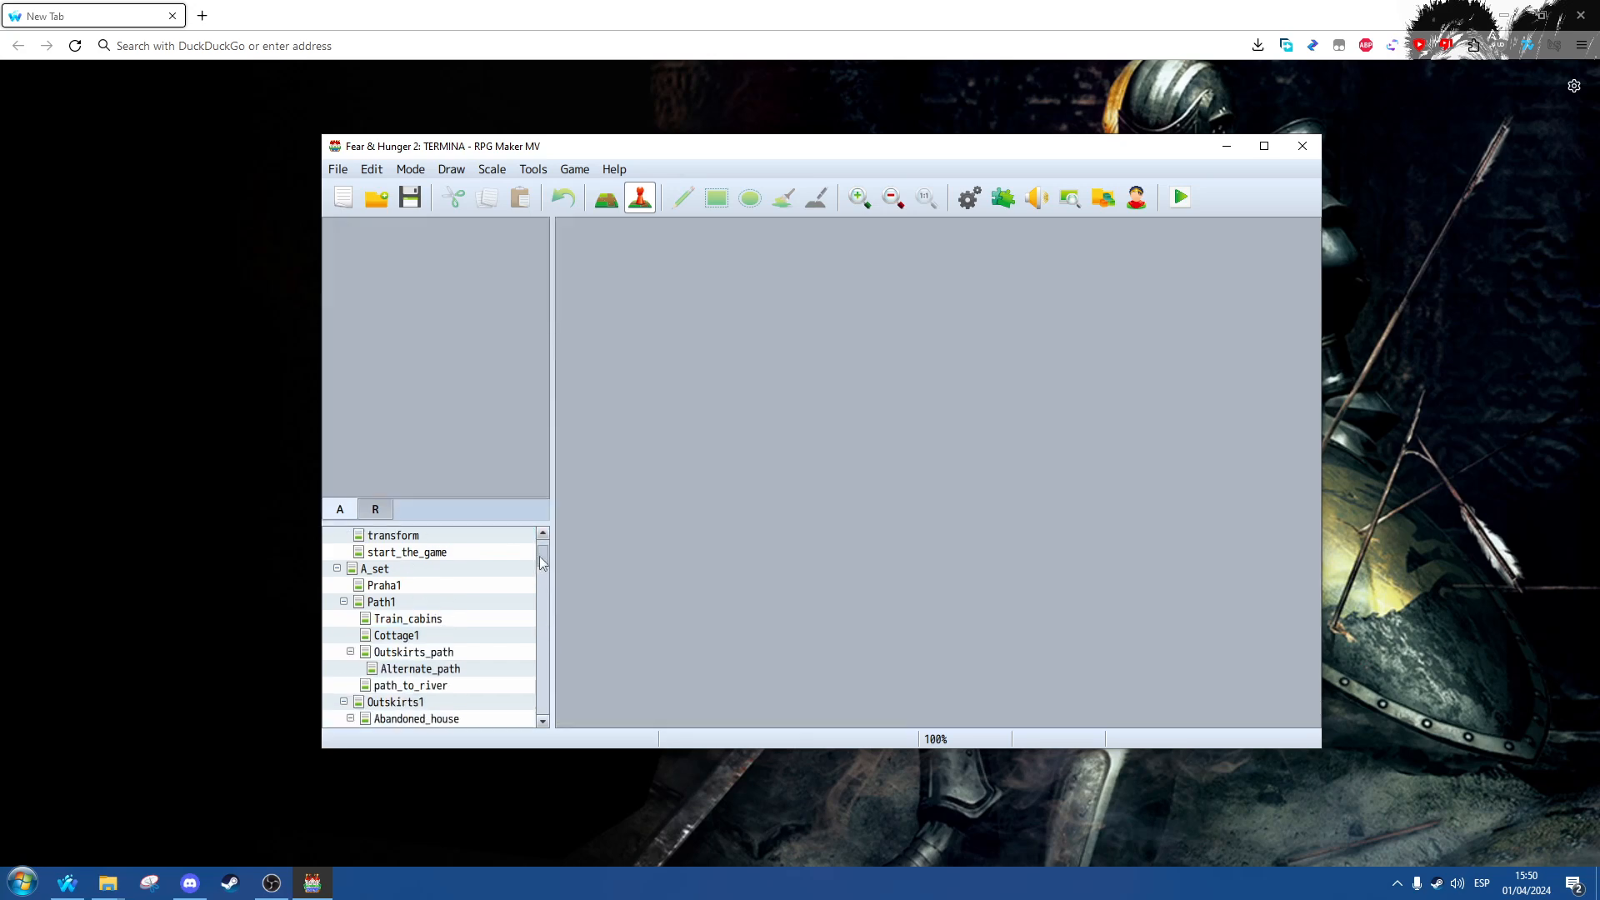
mouse_move(539, 557)
mouse_down()
mouse_move(552, 707)
mouse_move(522, 584)
mouse_move(547, 568)
mouse_move(542, 550)
mouse_up()
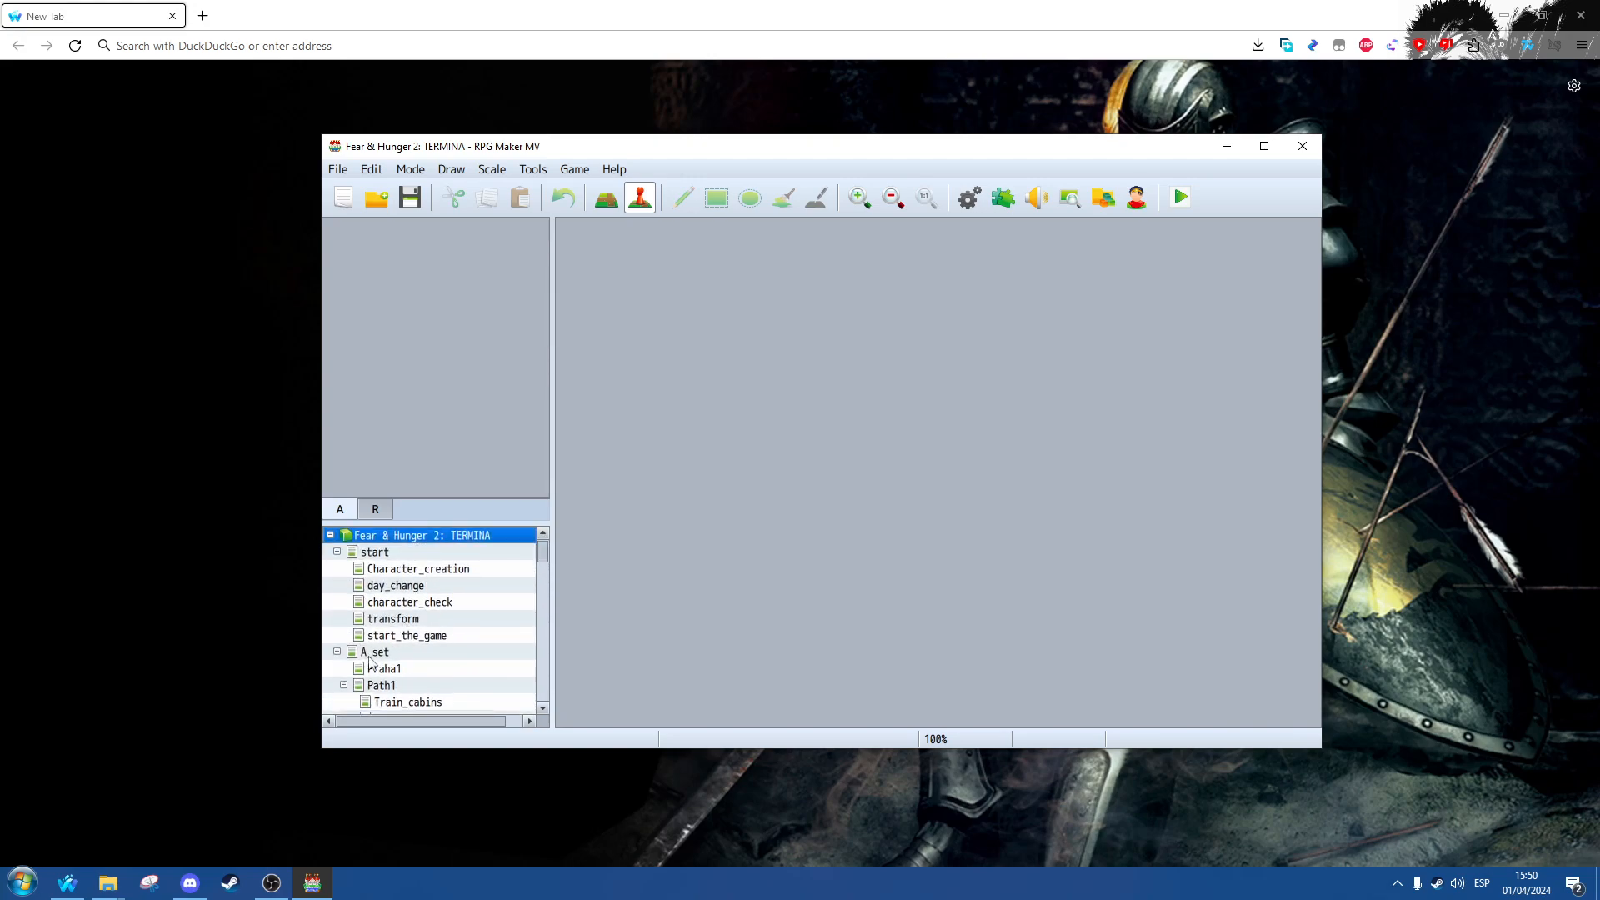
scroll(370, 663, down, 2)
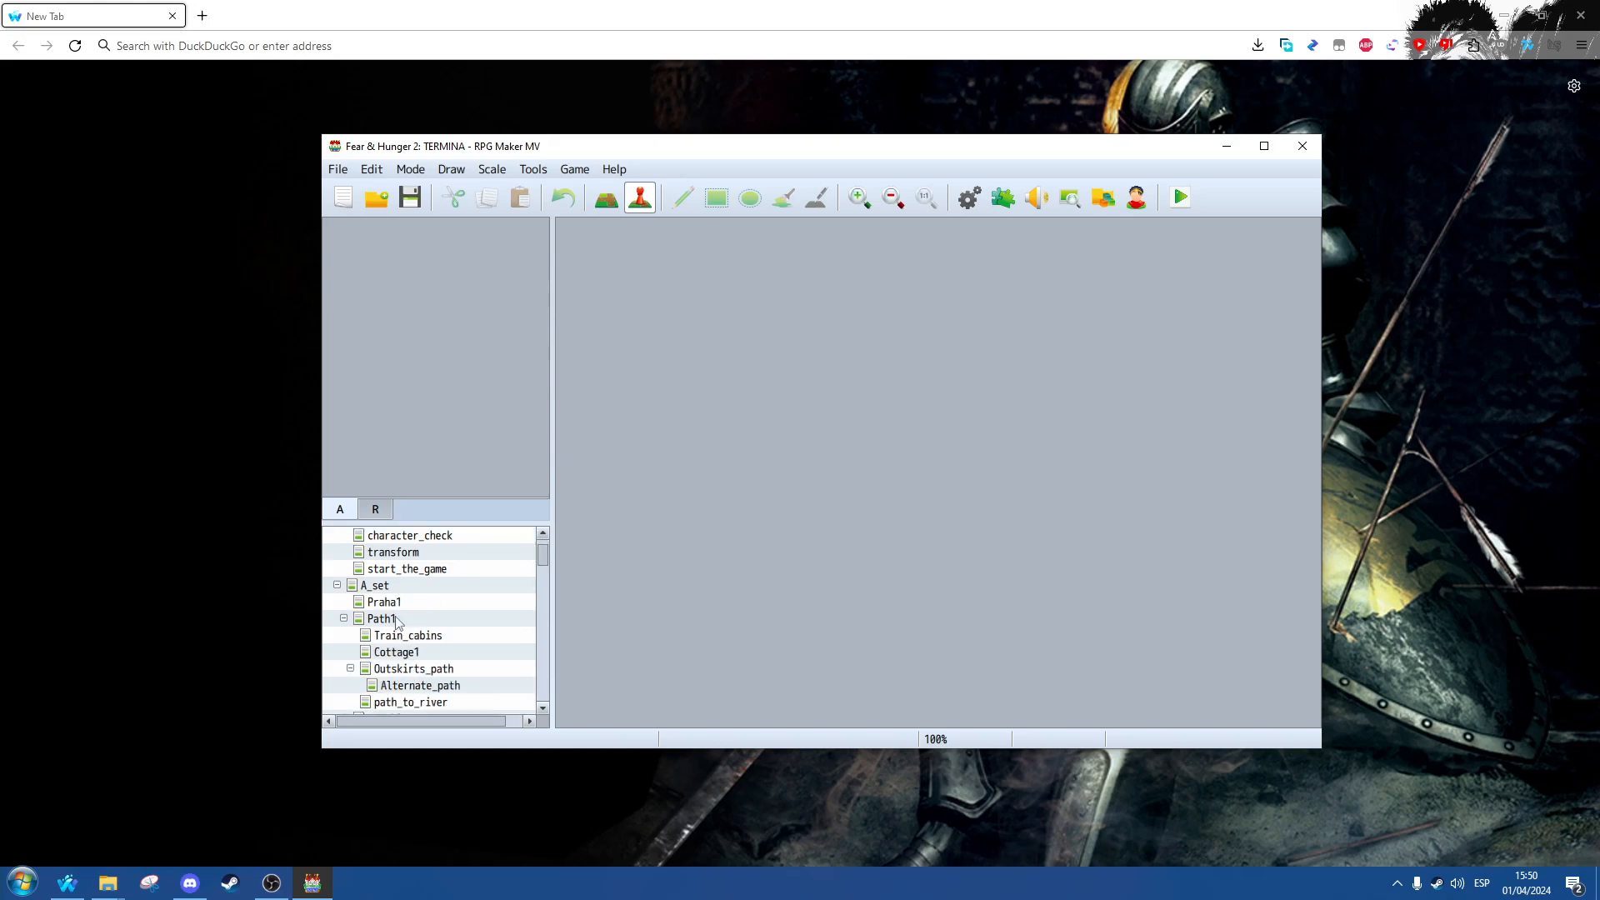
right_click(397, 623)
Step: Browse the later part of the map list and view the tunnels_0_level4 and final maps
click(544, 553)
drag(544, 554, 543, 685)
scroll(429, 602, up, 2)
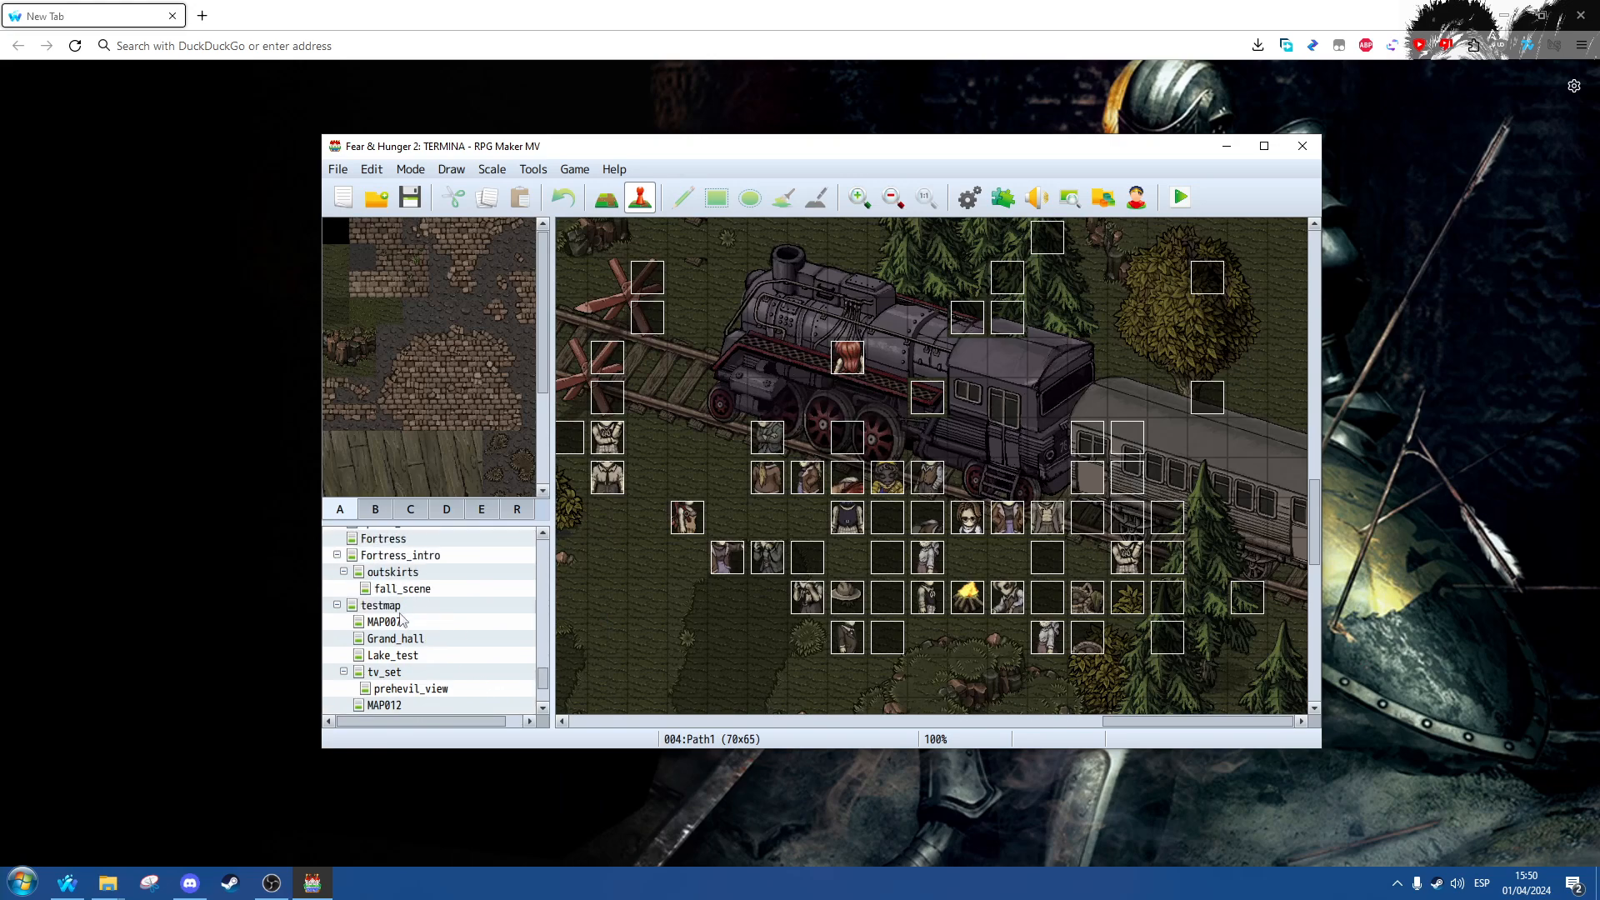
scroll(401, 619, up, 2)
scroll(403, 620, up, 2)
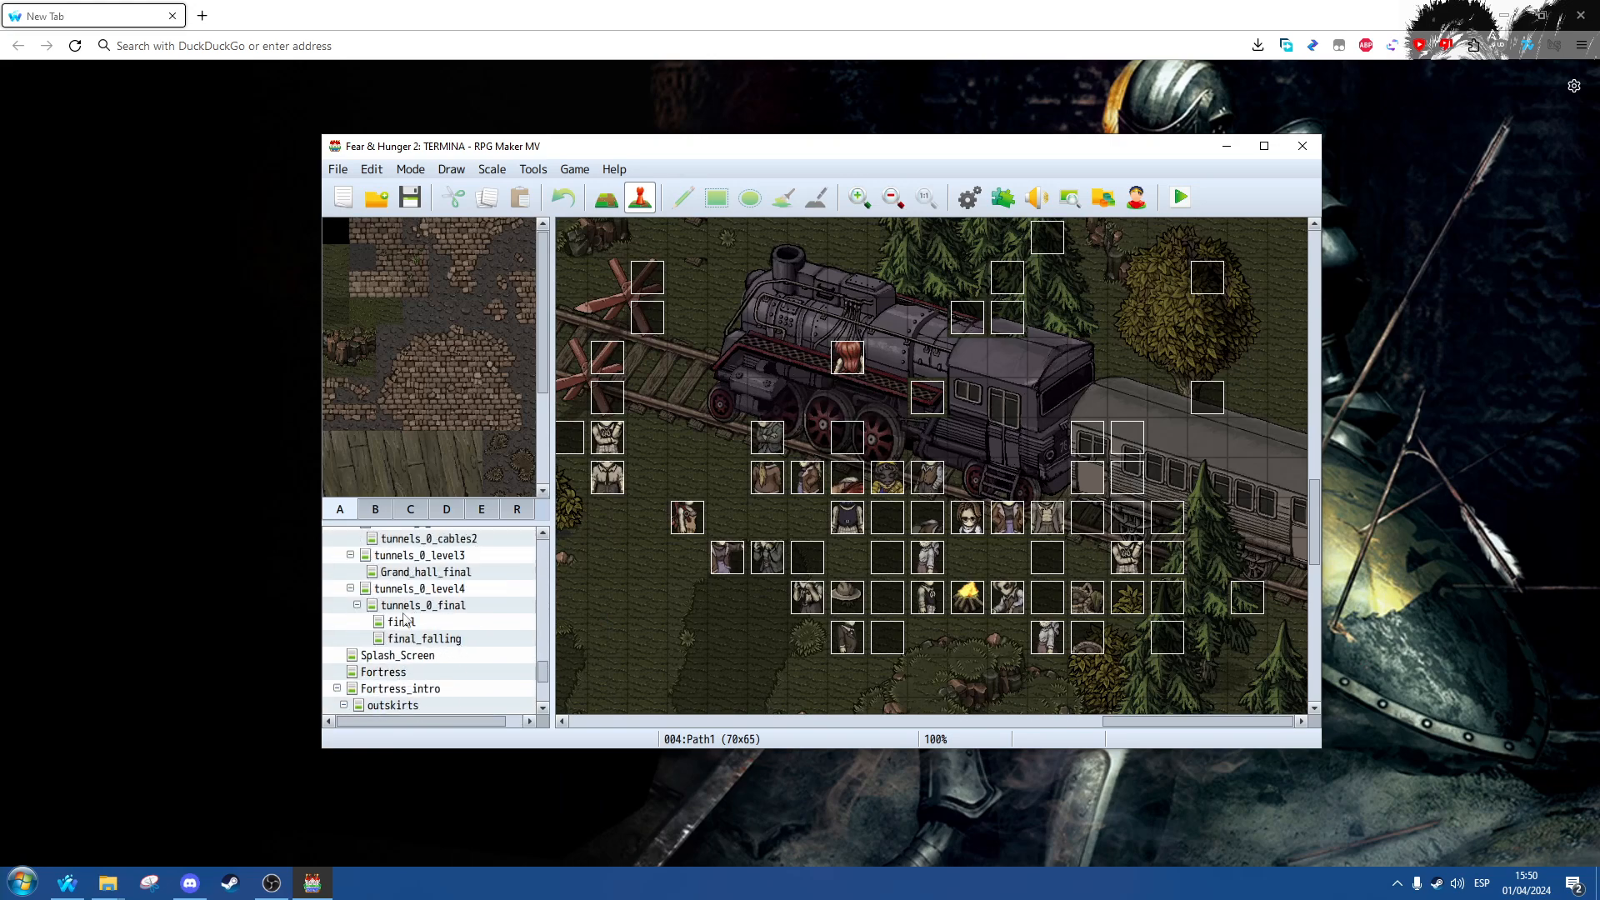
scroll(392, 650, up, 1)
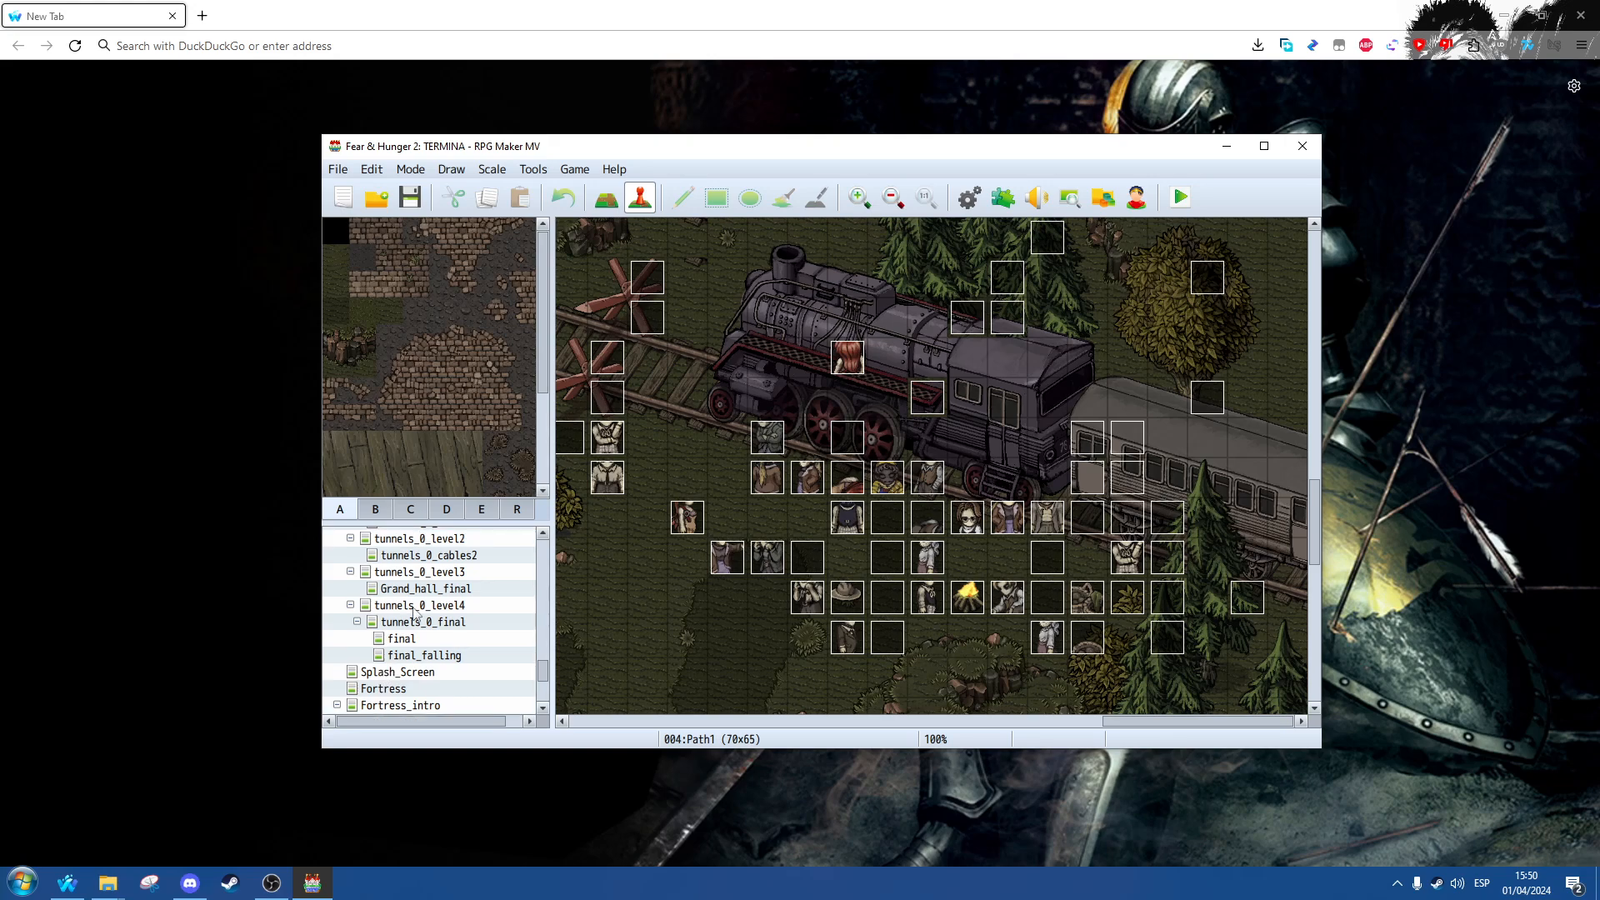
right_click(414, 606)
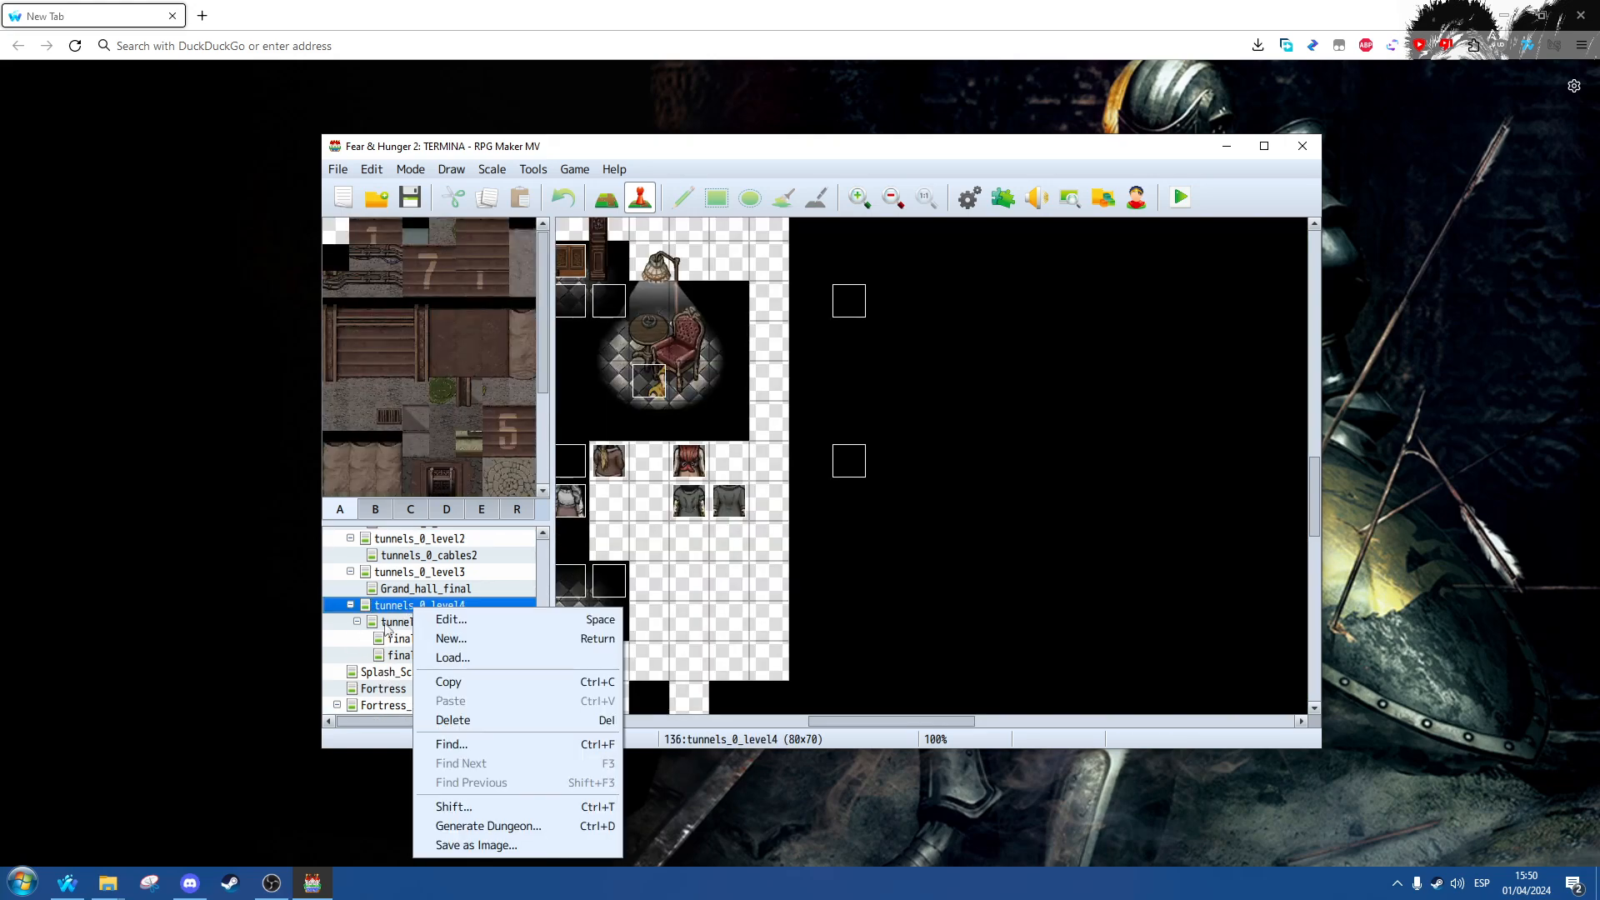
click(389, 623)
click(417, 643)
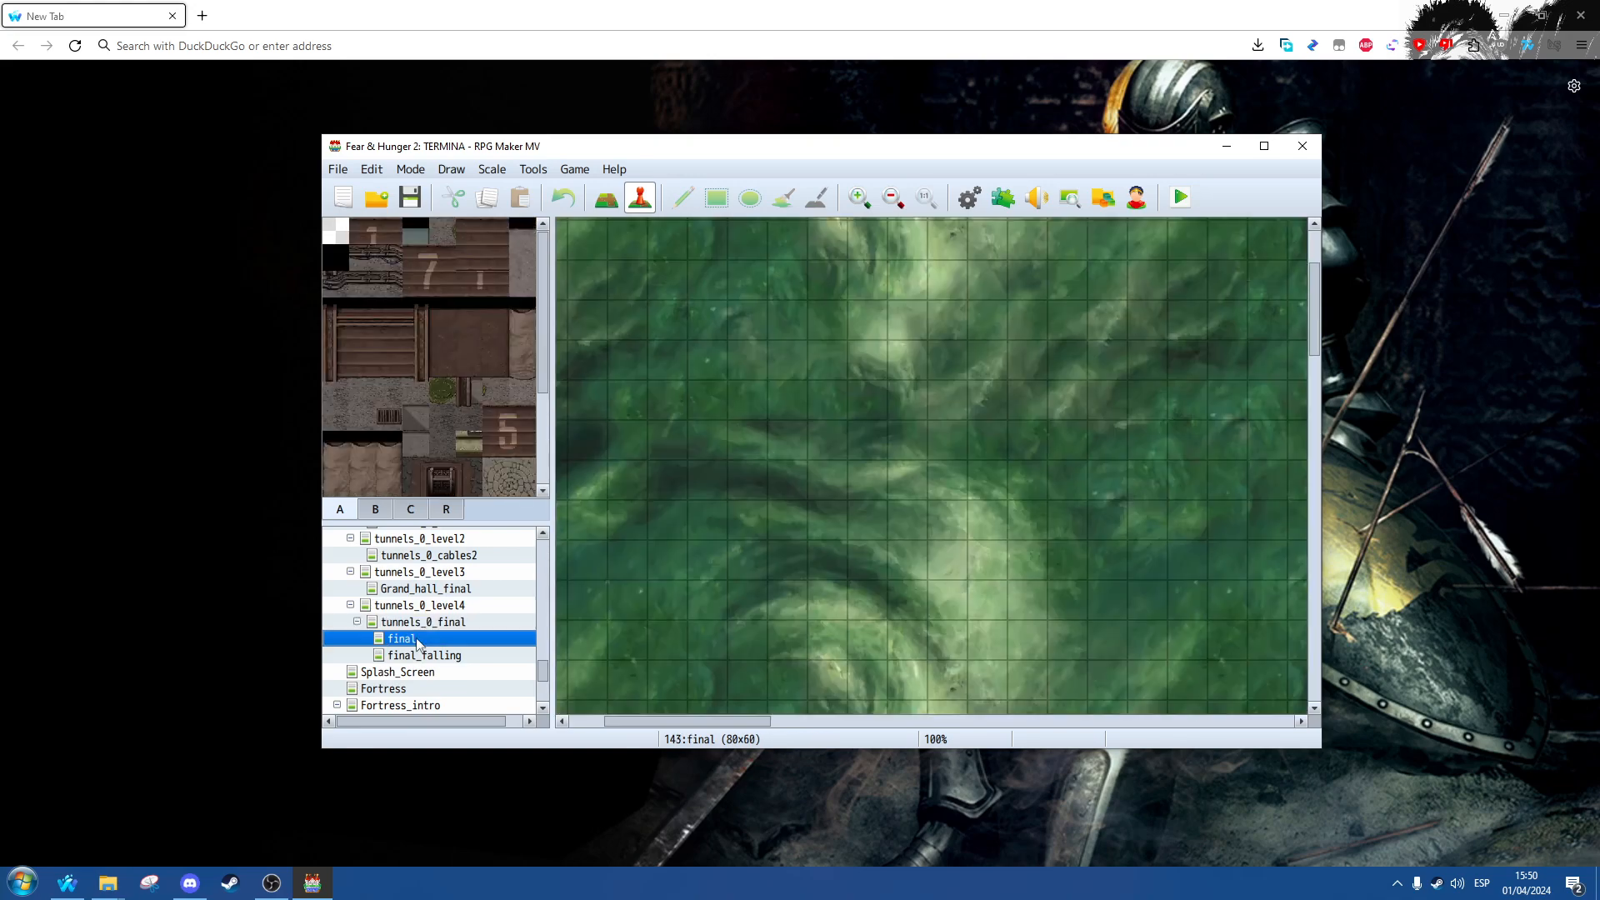
Step: View the day_change and Character_creation maps in the start group
scroll(492, 627, up, 1)
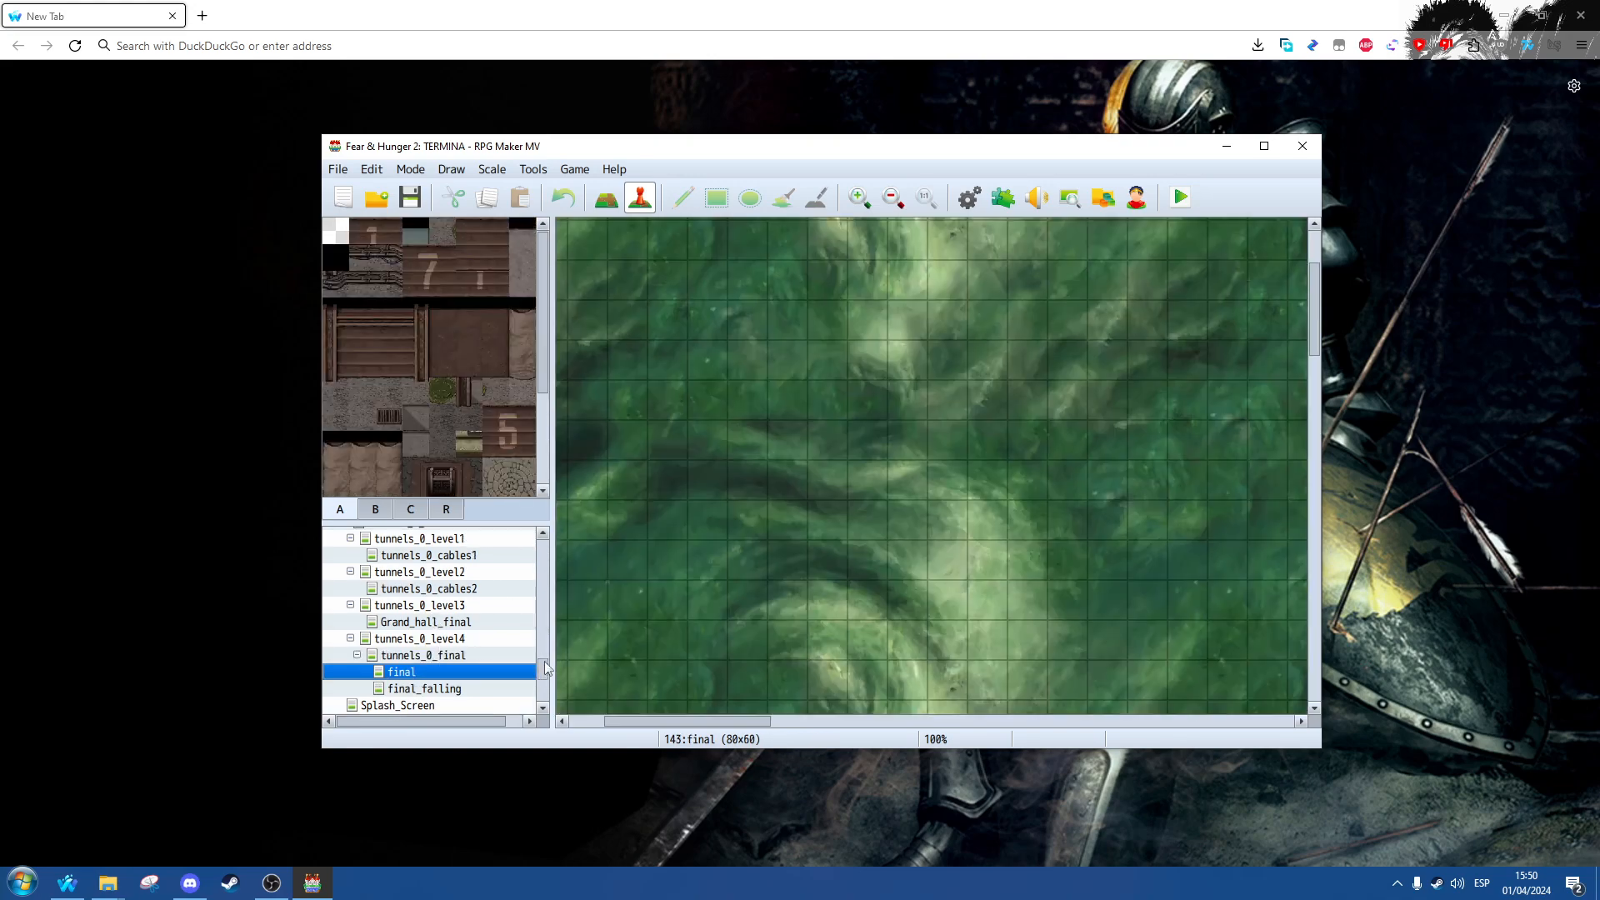
drag(544, 666, 543, 552)
click(452, 586)
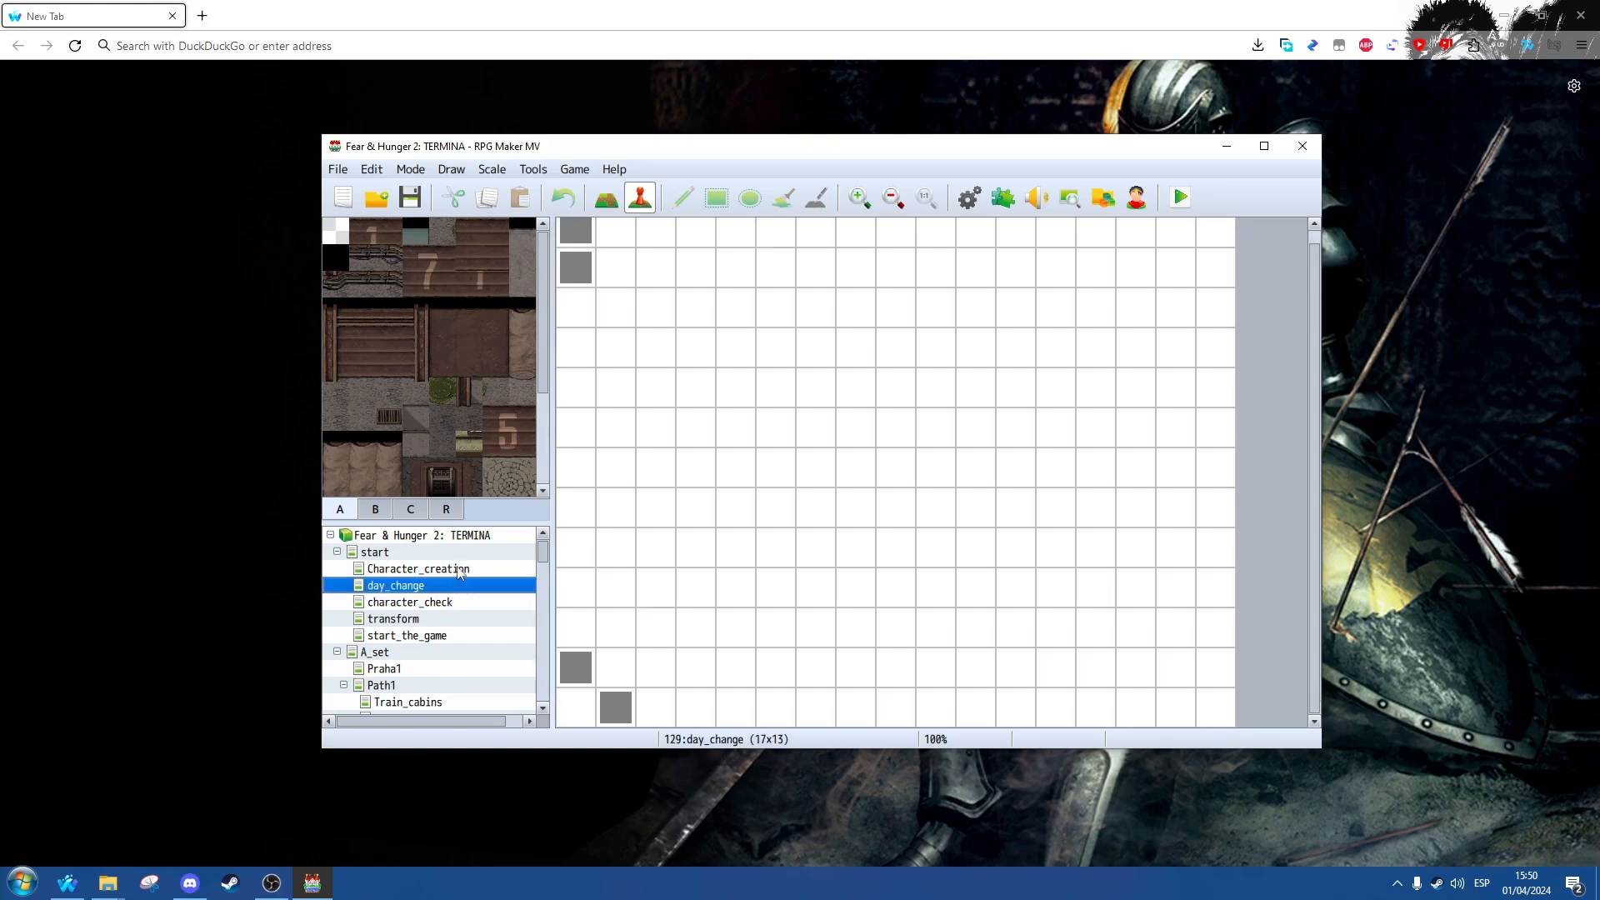
click(459, 570)
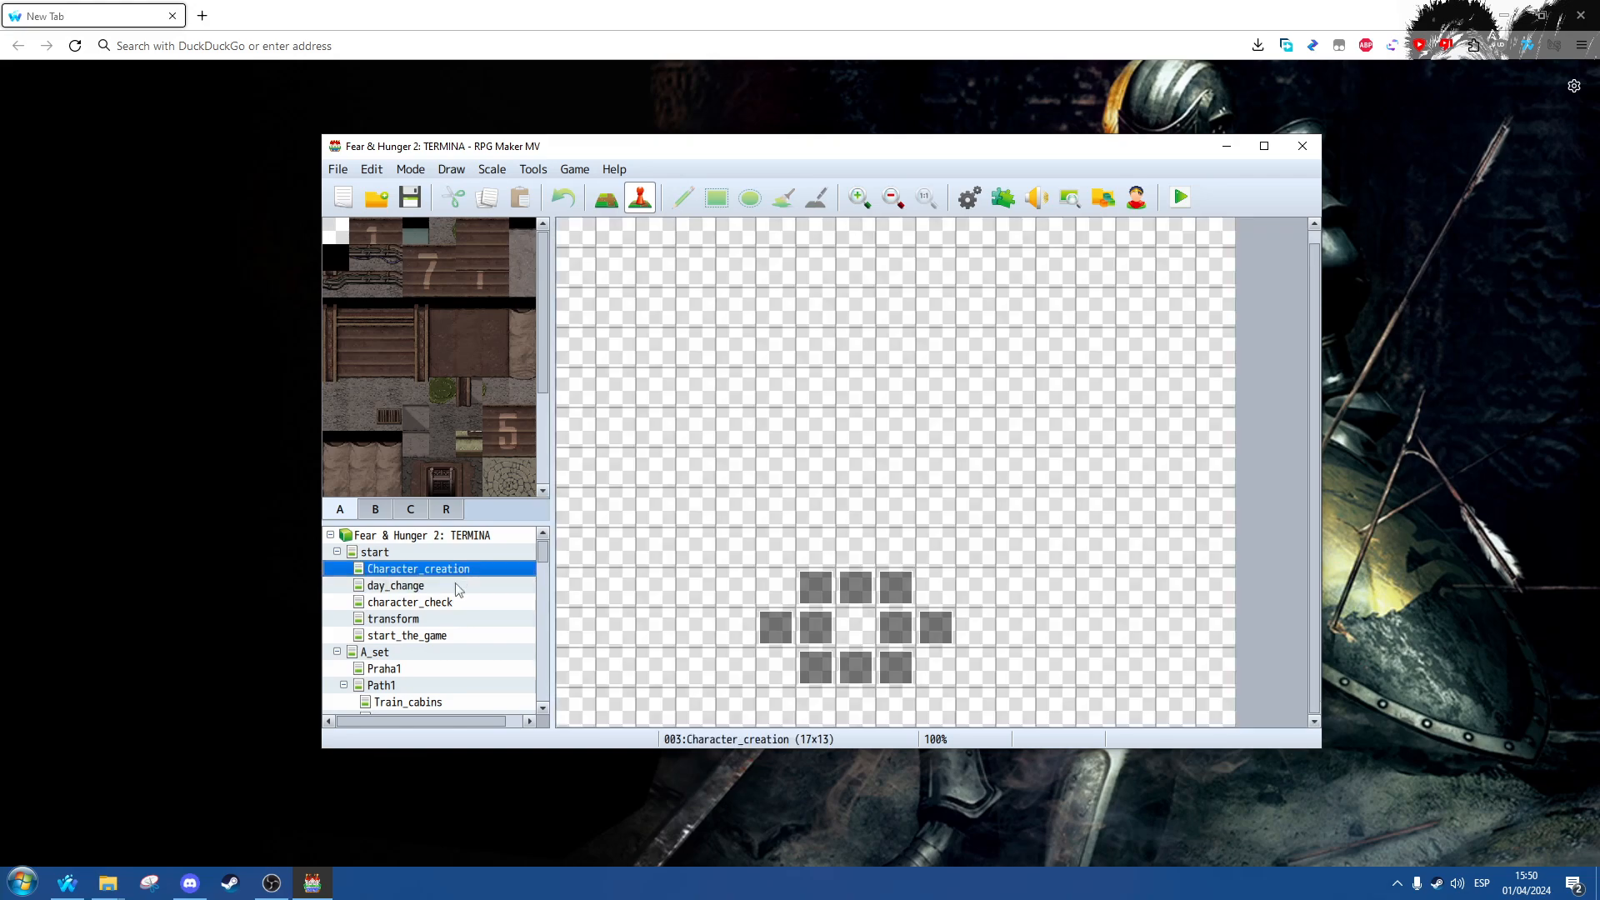
click(459, 587)
Step: View the Praha1 and Path1 maps, and open the Train_cabins map at its westernmost carriage
scroll(458, 621, down, 1)
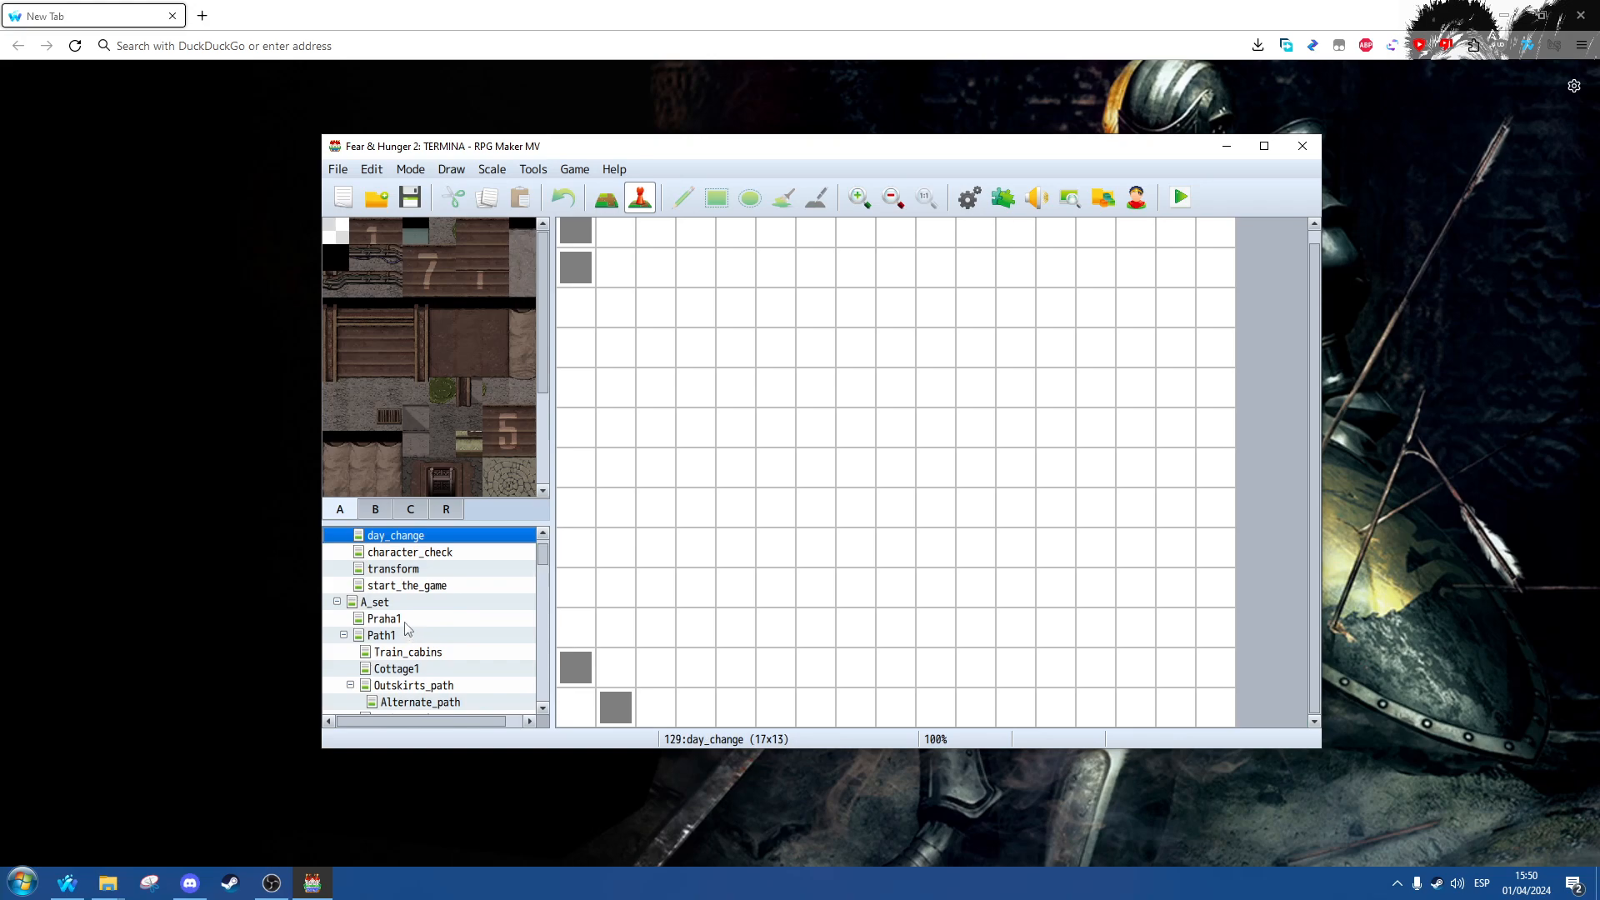
click(405, 620)
click(408, 637)
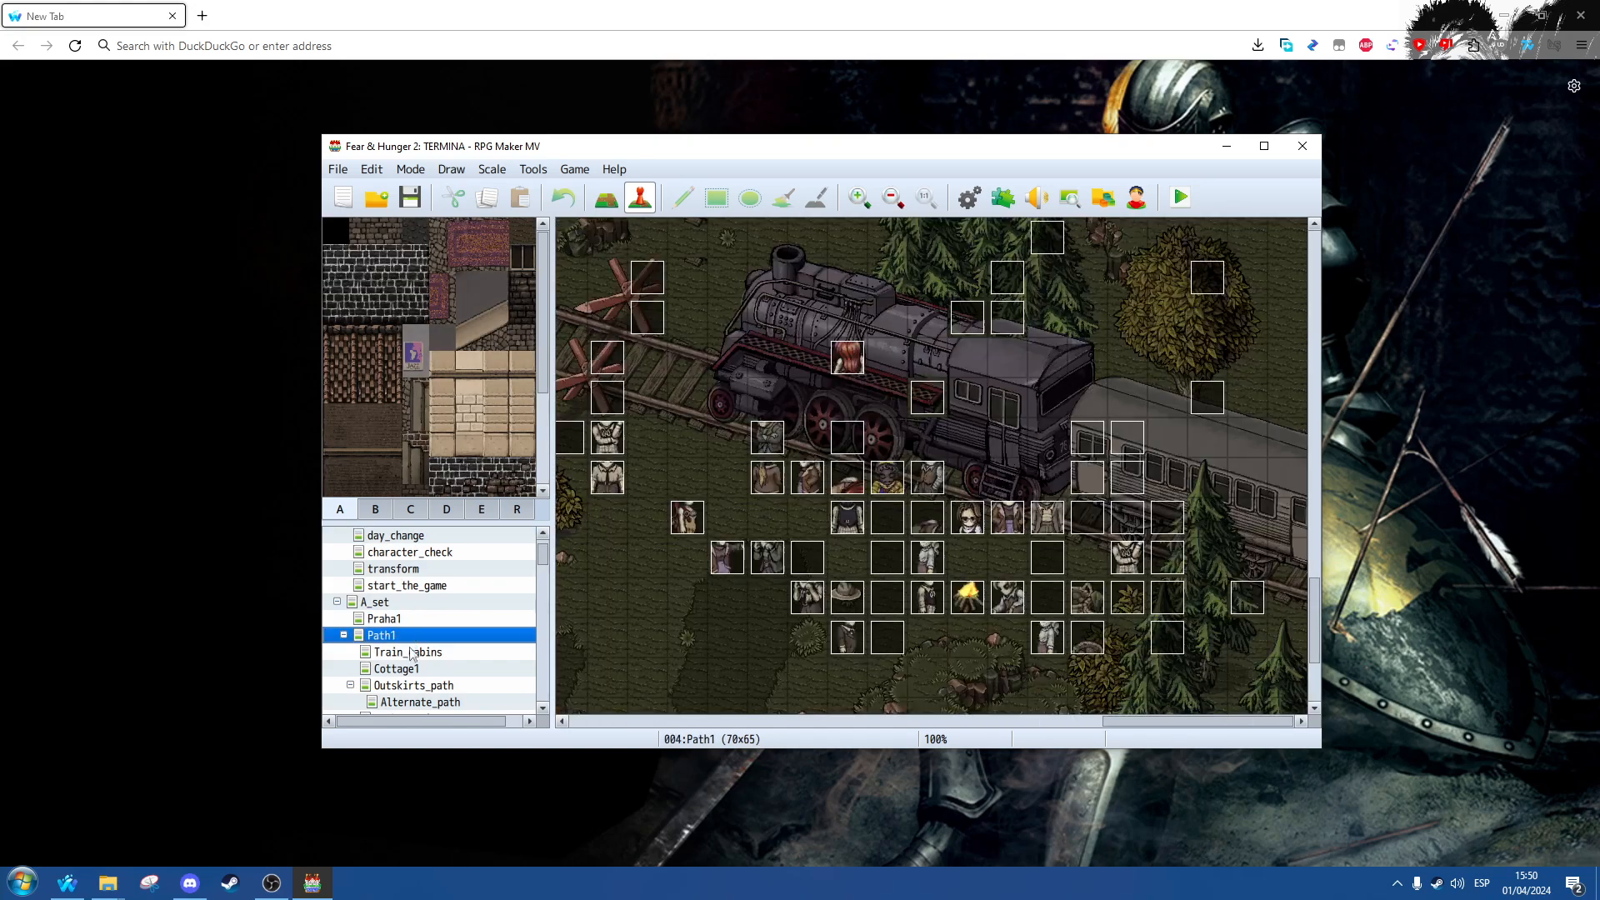
click(411, 654)
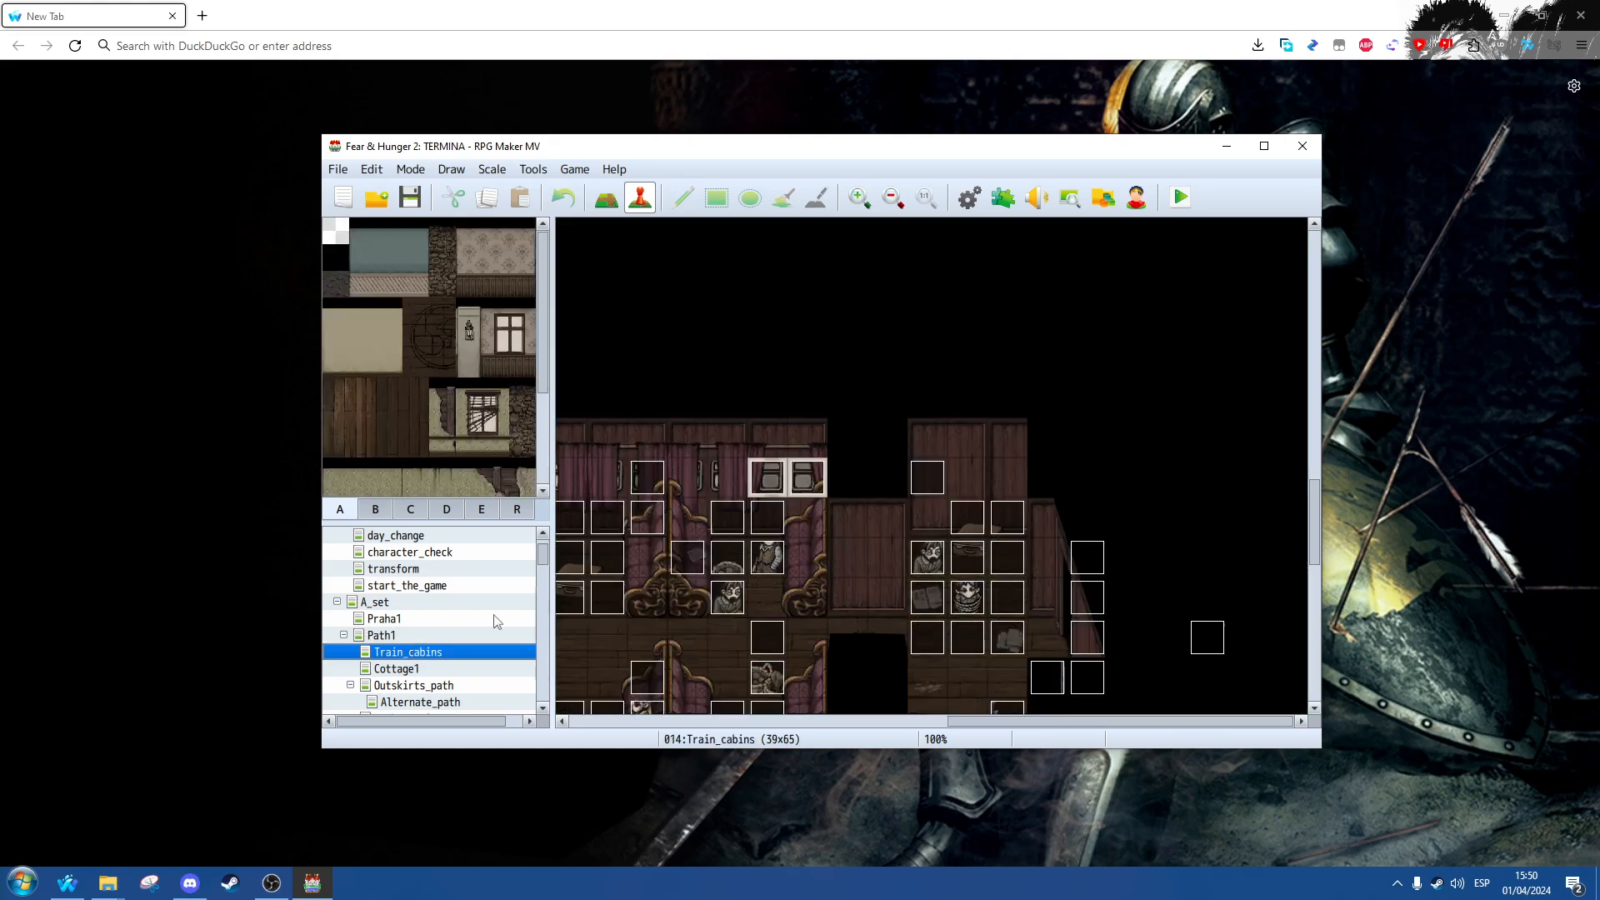
drag(998, 723, 650, 723)
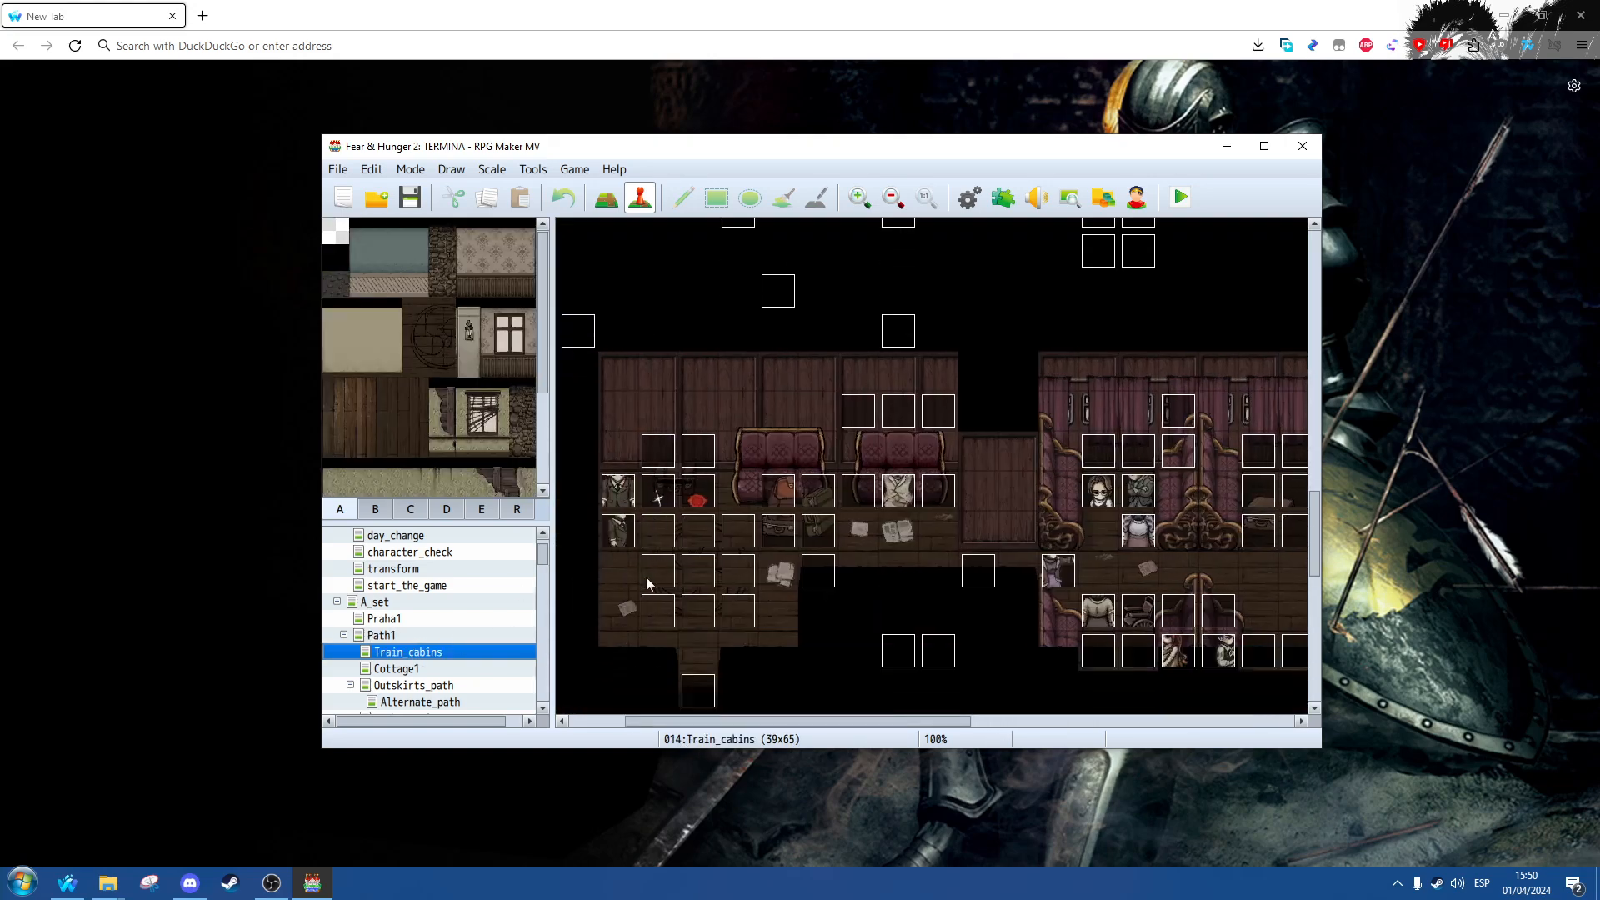
Step: Examine the contents of the salaryman2 and salaryman events in the westernmost carriage without changing them
double_click(619, 530)
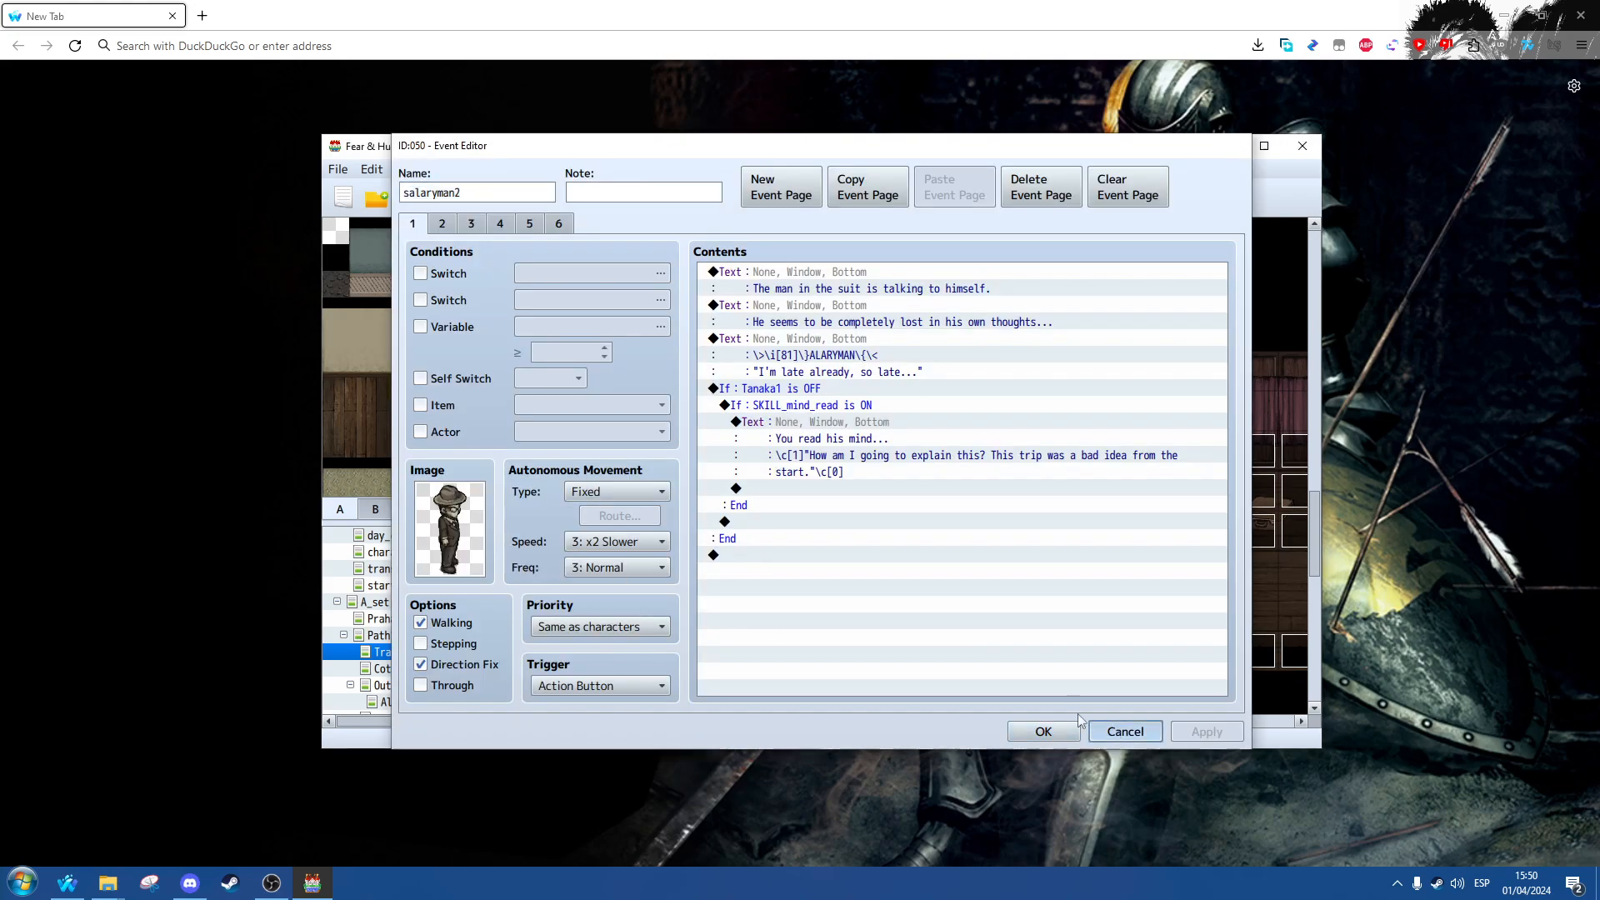
key(Escape)
double_click(618, 490)
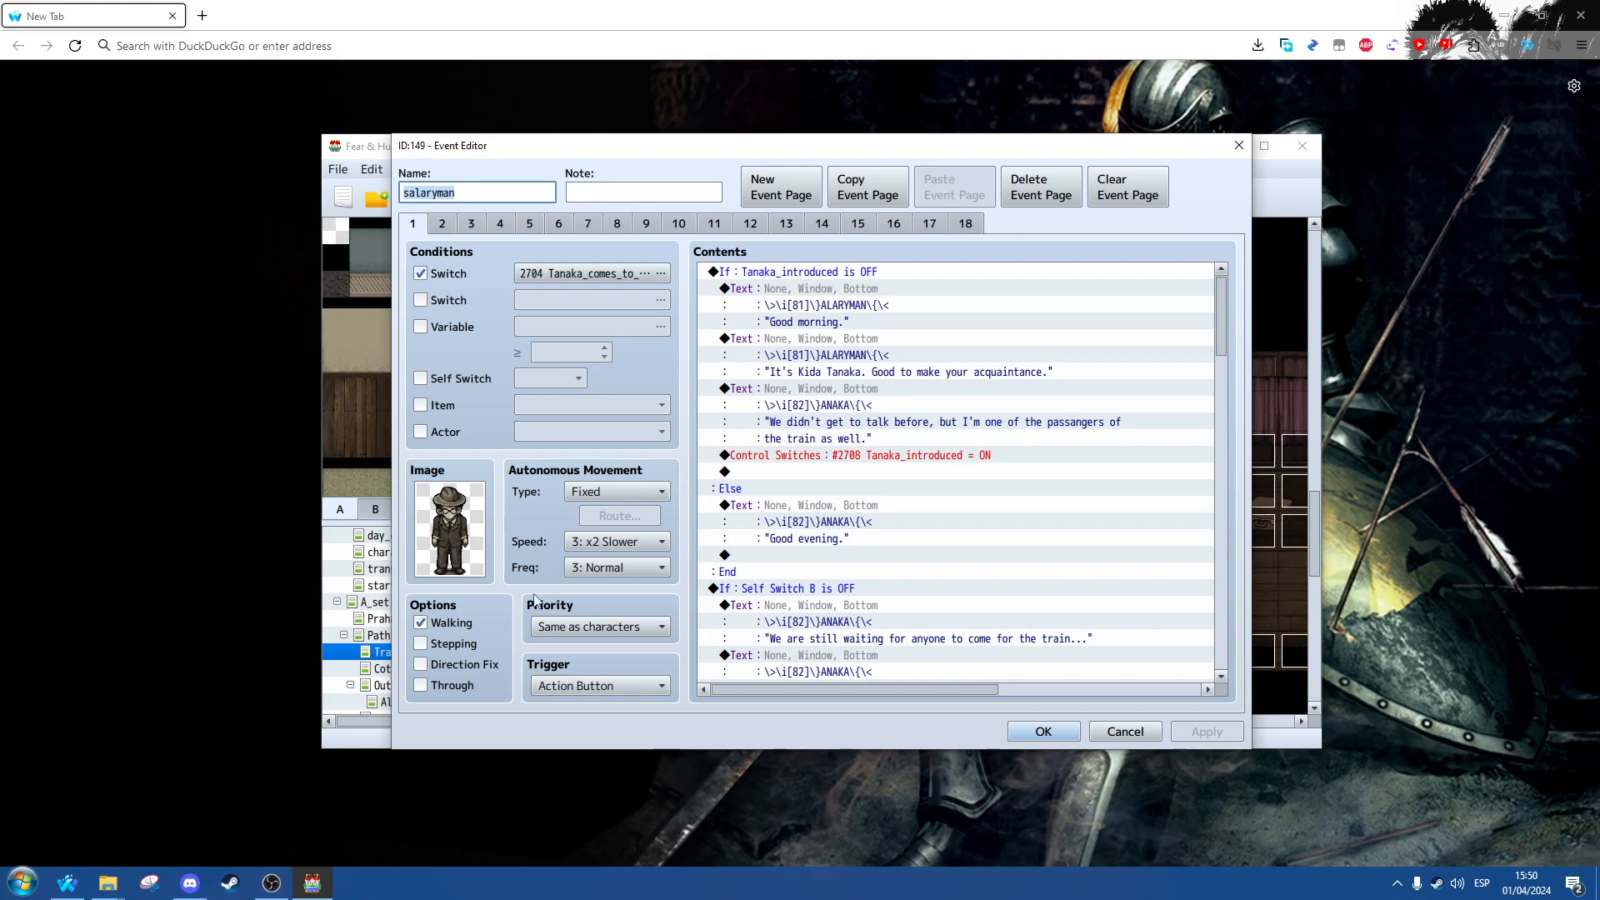
scroll(921, 602, down, 2)
click(1125, 731)
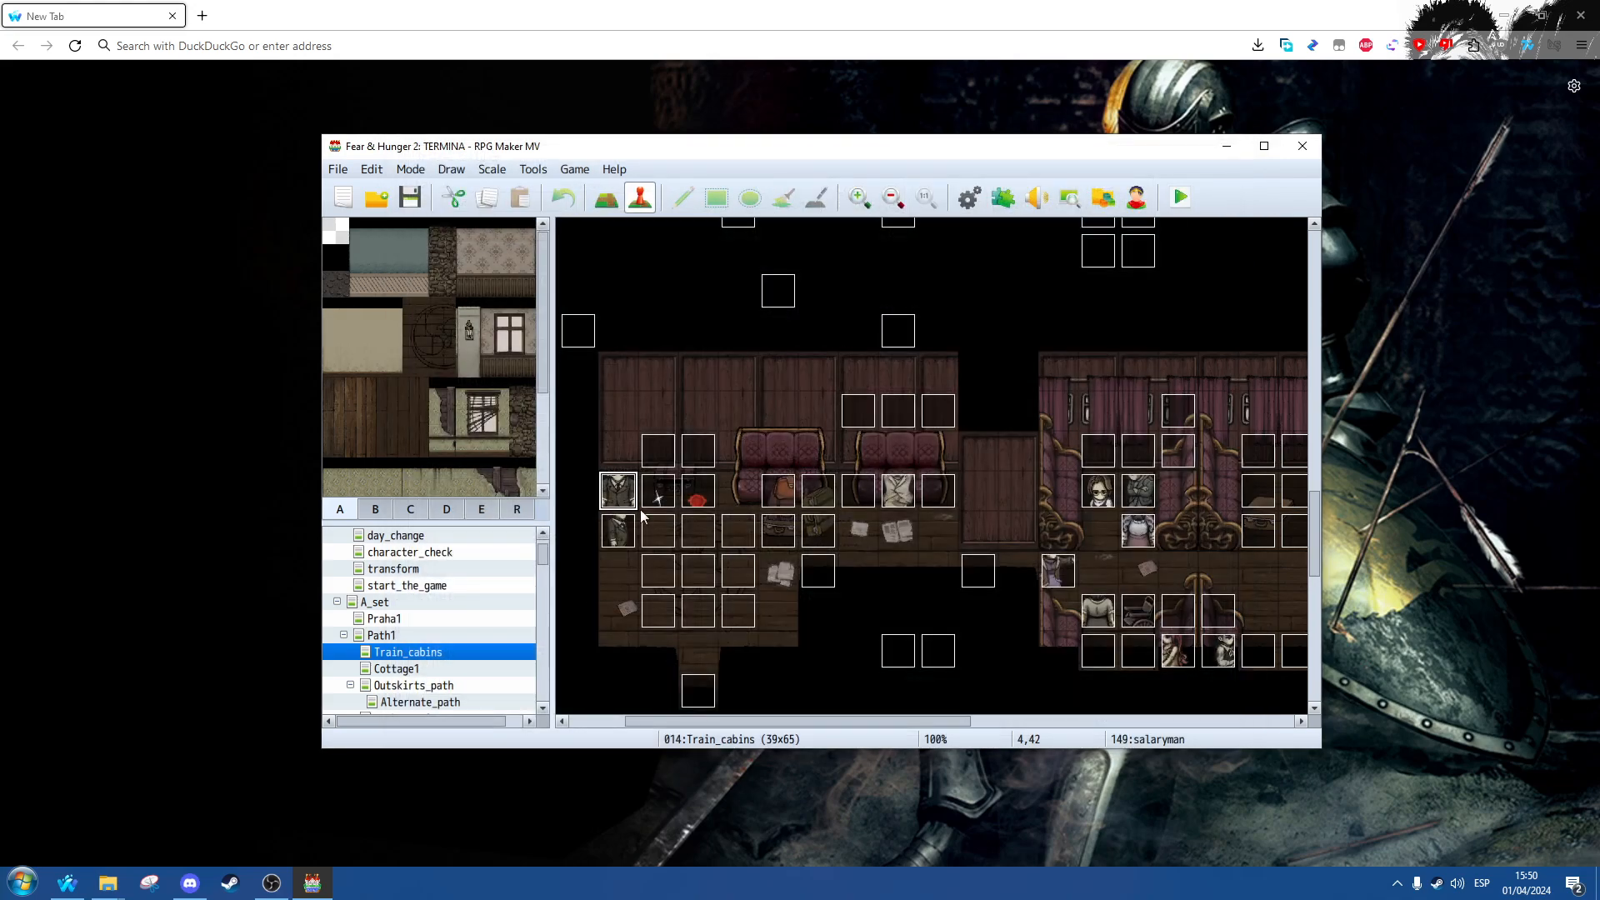
Step: In page 1 of the salaryman2 event, set the SKILL_mind_read conditional branch to OFF and apply the change
click(626, 534)
double_click(625, 534)
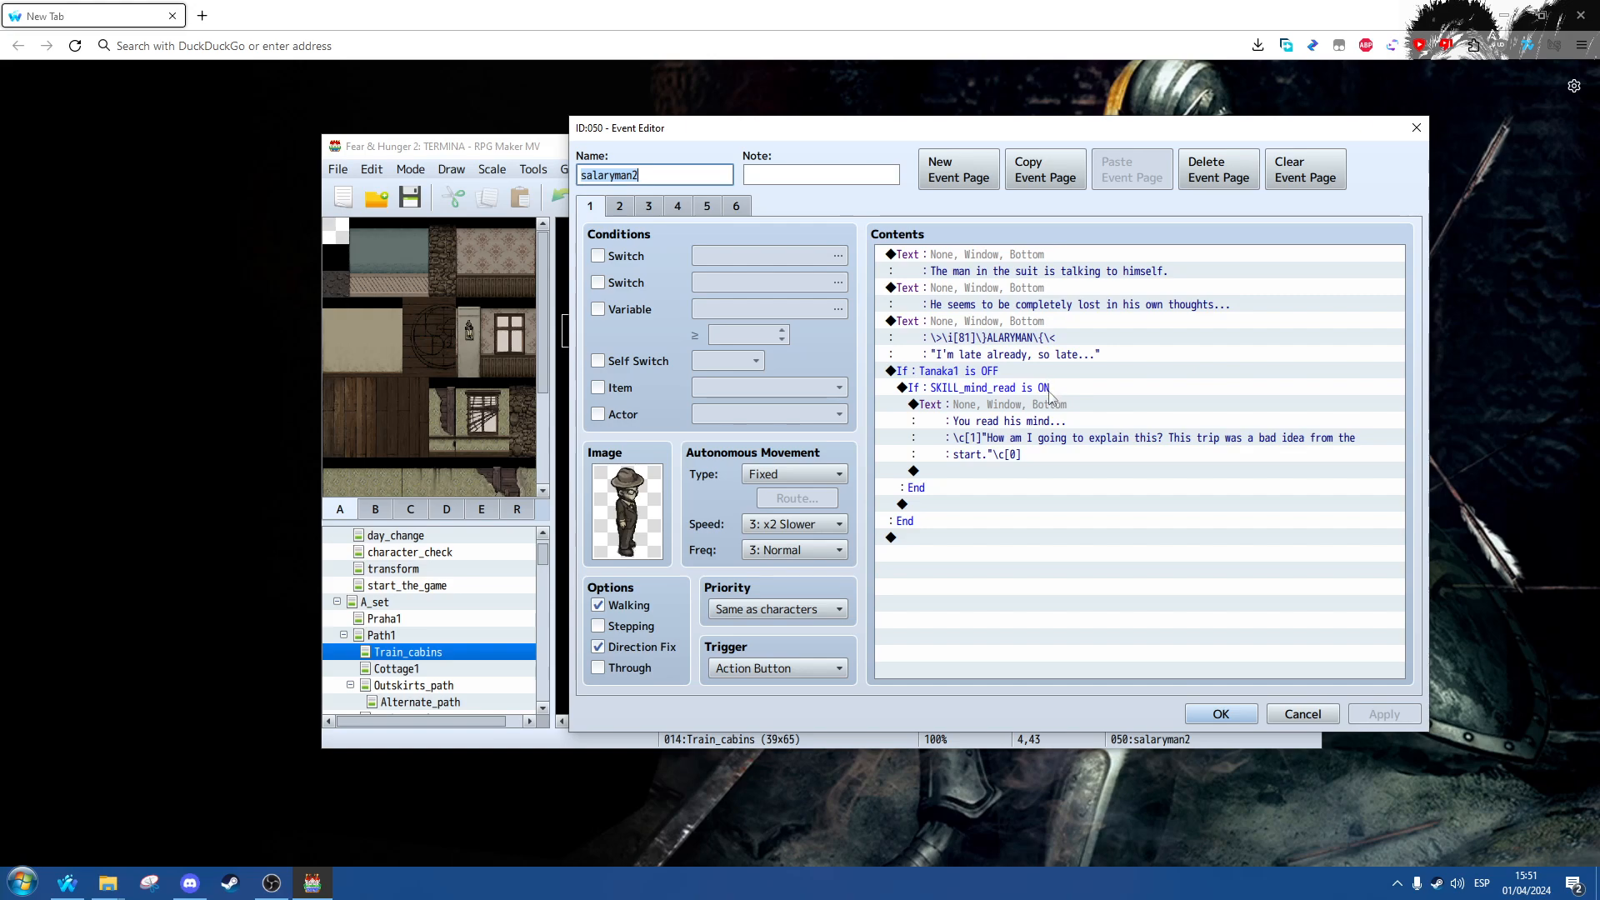
click(1050, 391)
right_click(1051, 392)
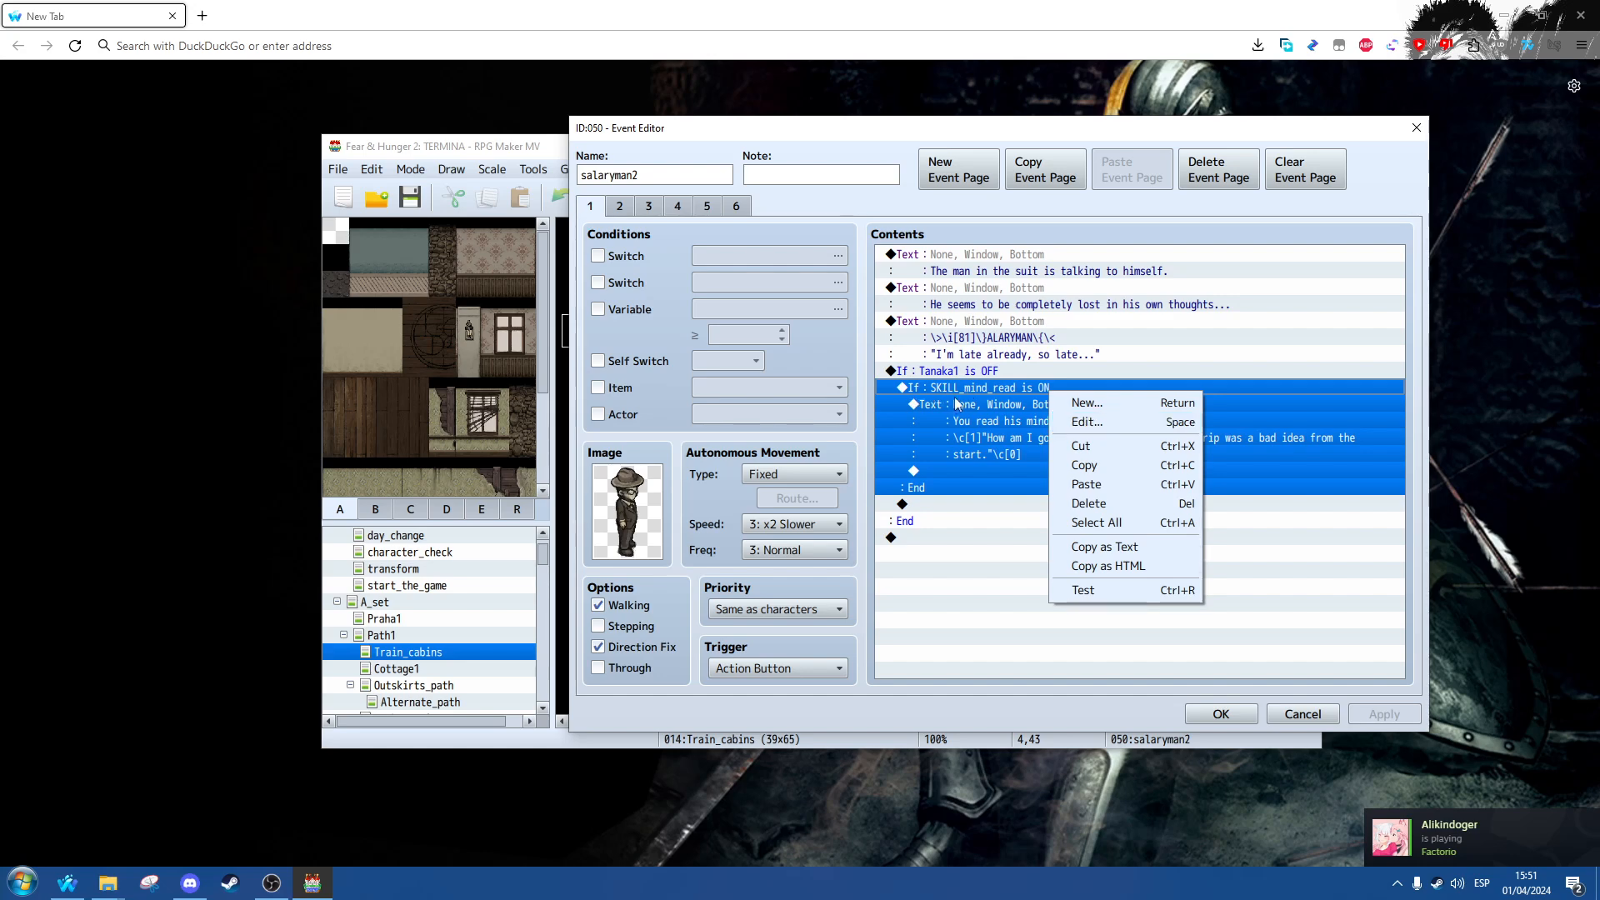
click(1083, 422)
click(1275, 350)
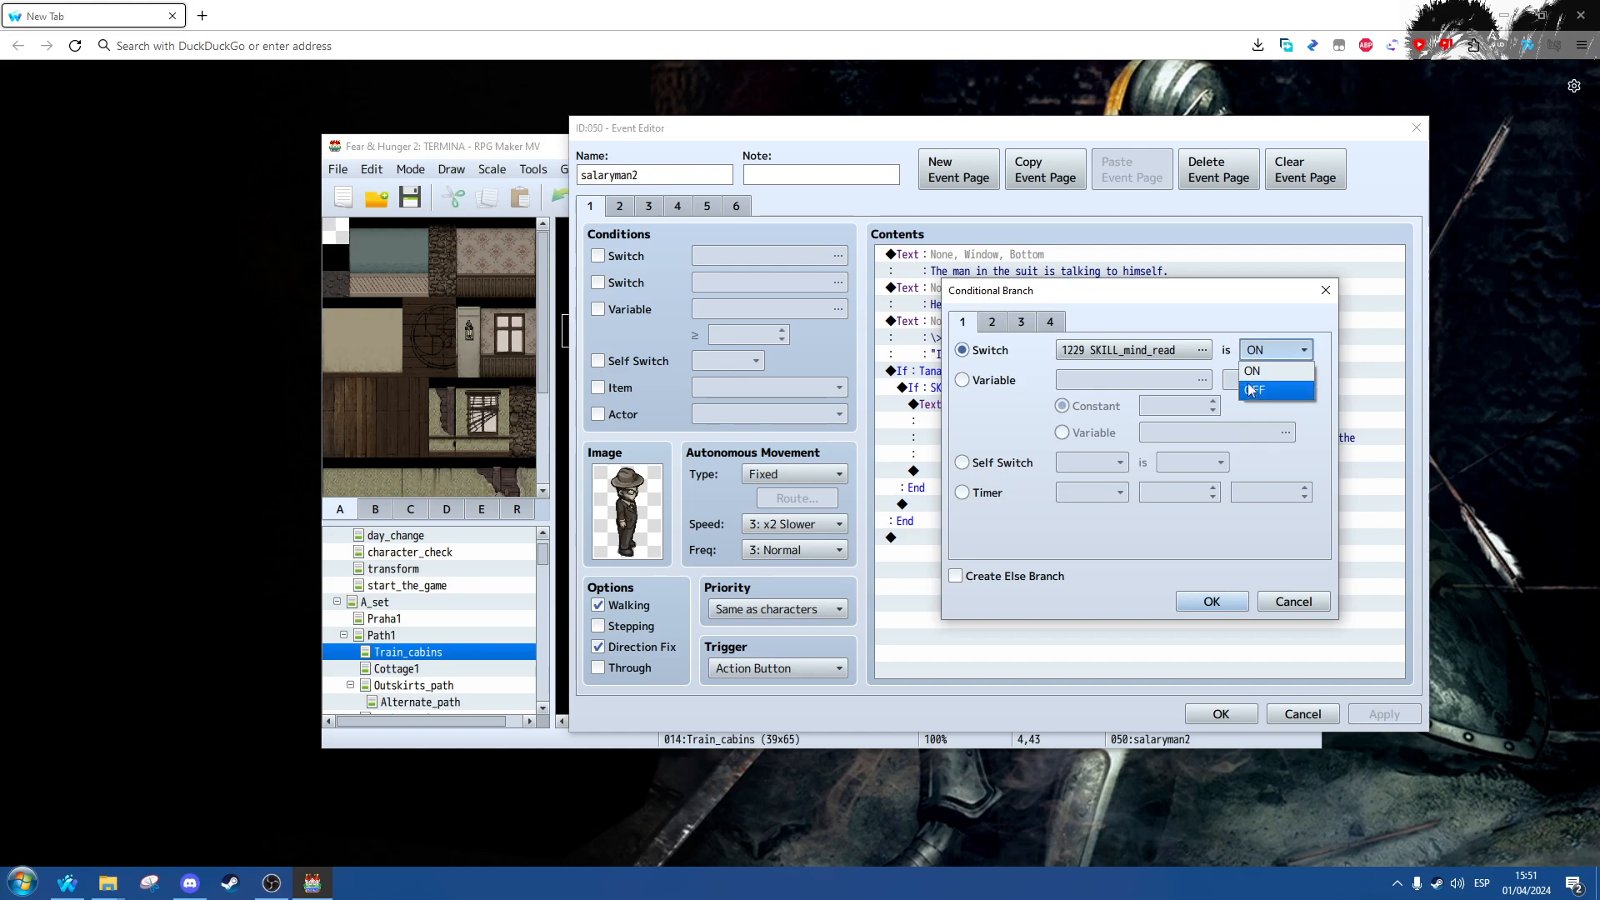
click(1258, 387)
click(1212, 602)
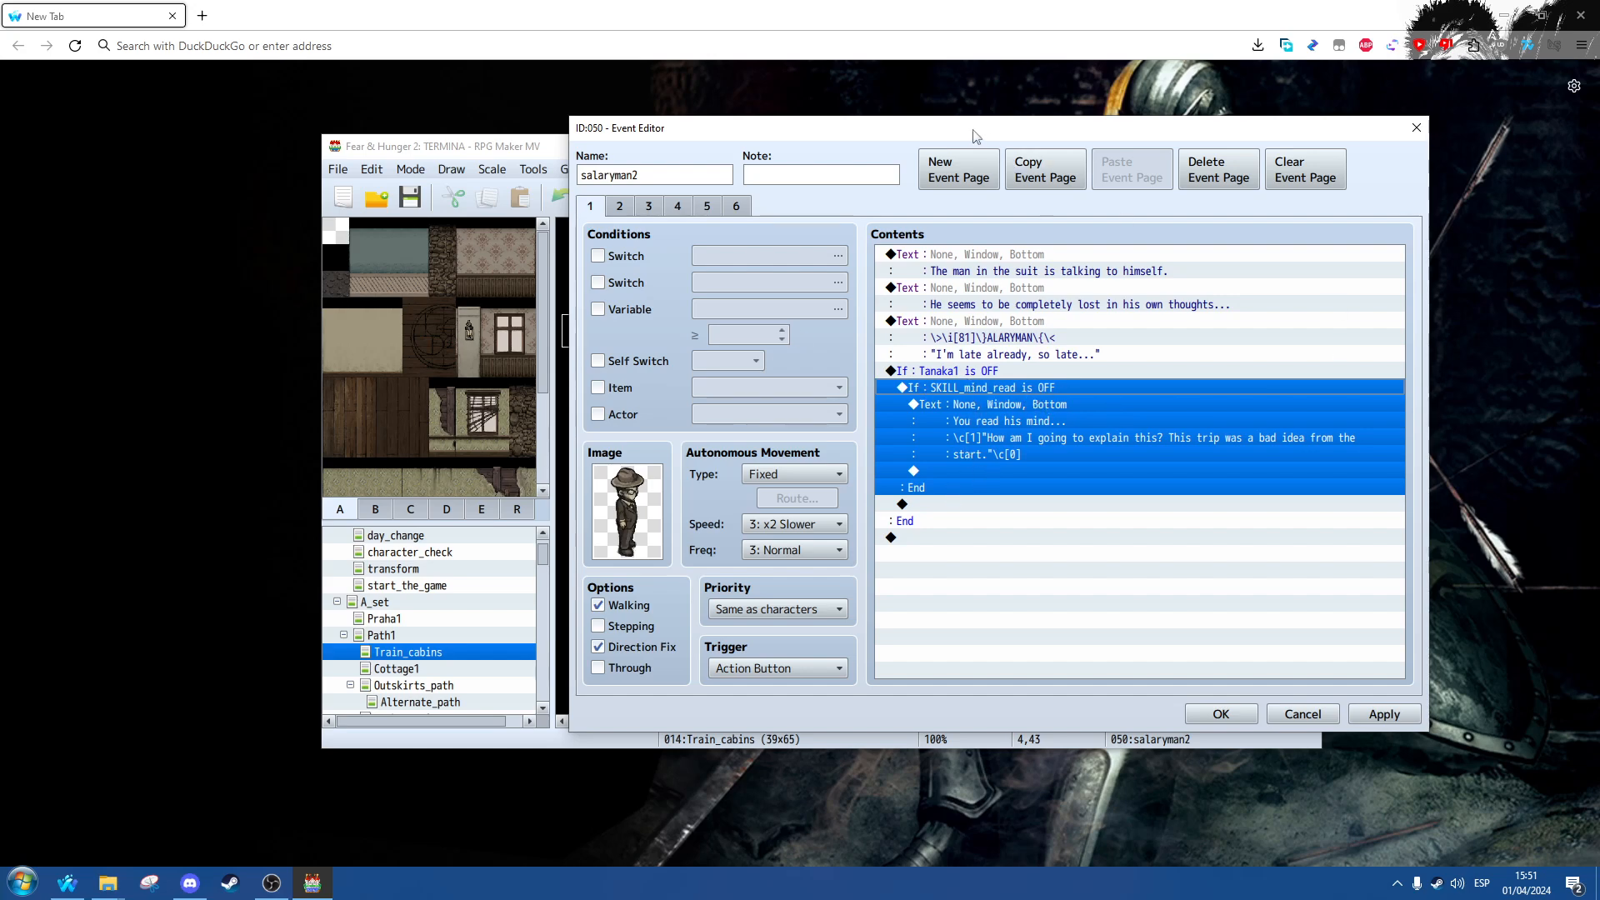
drag(975, 129, 1054, 123)
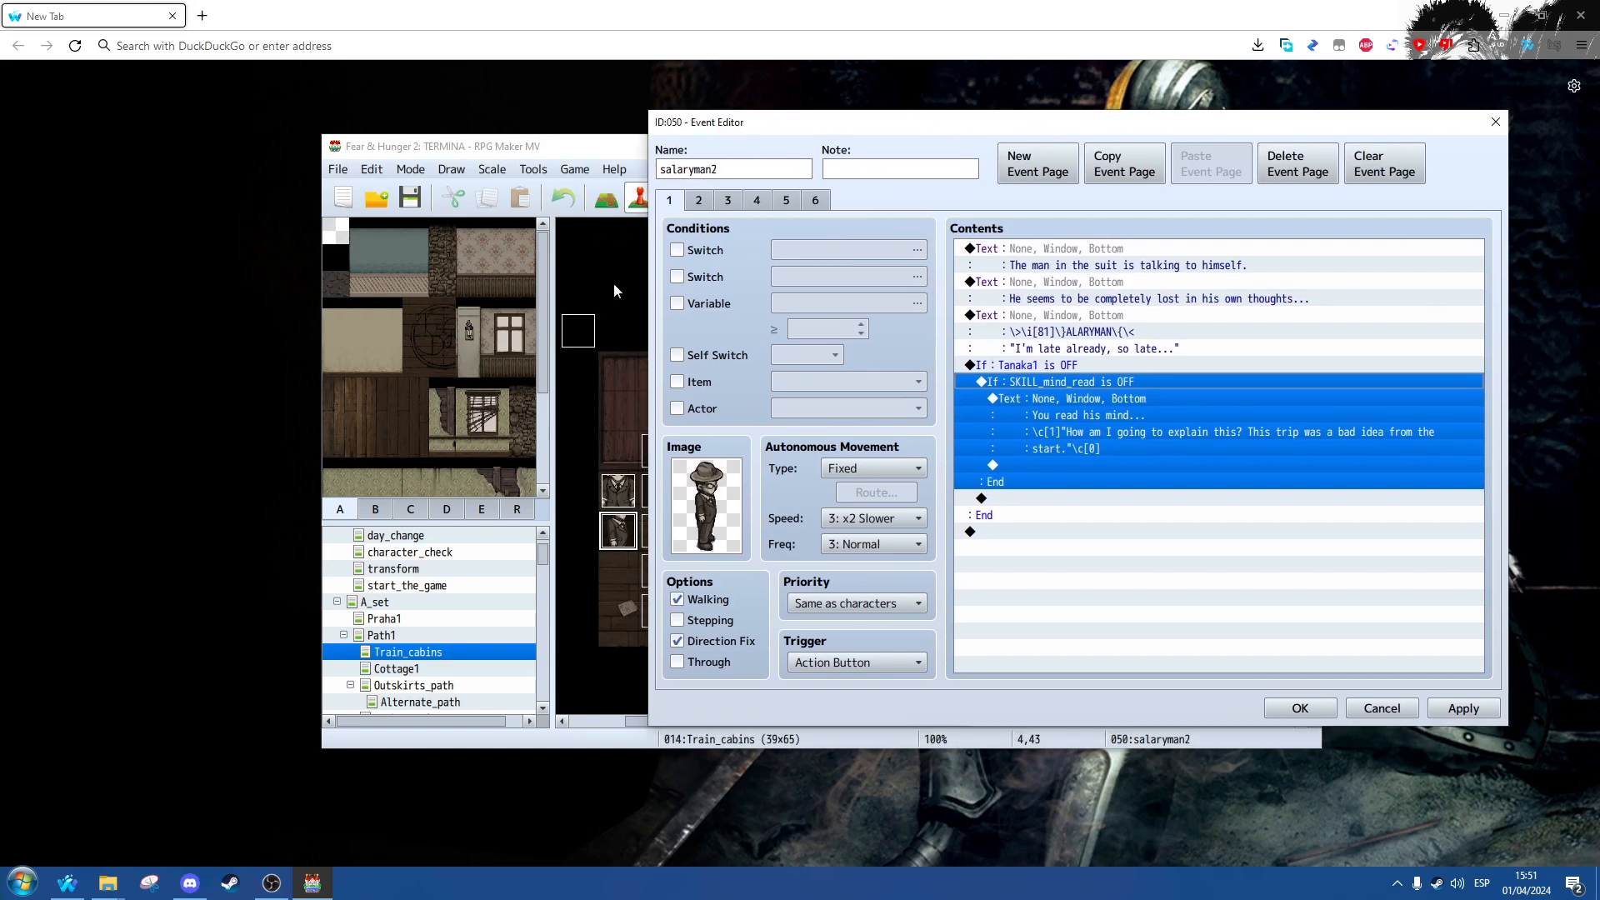
click(1463, 710)
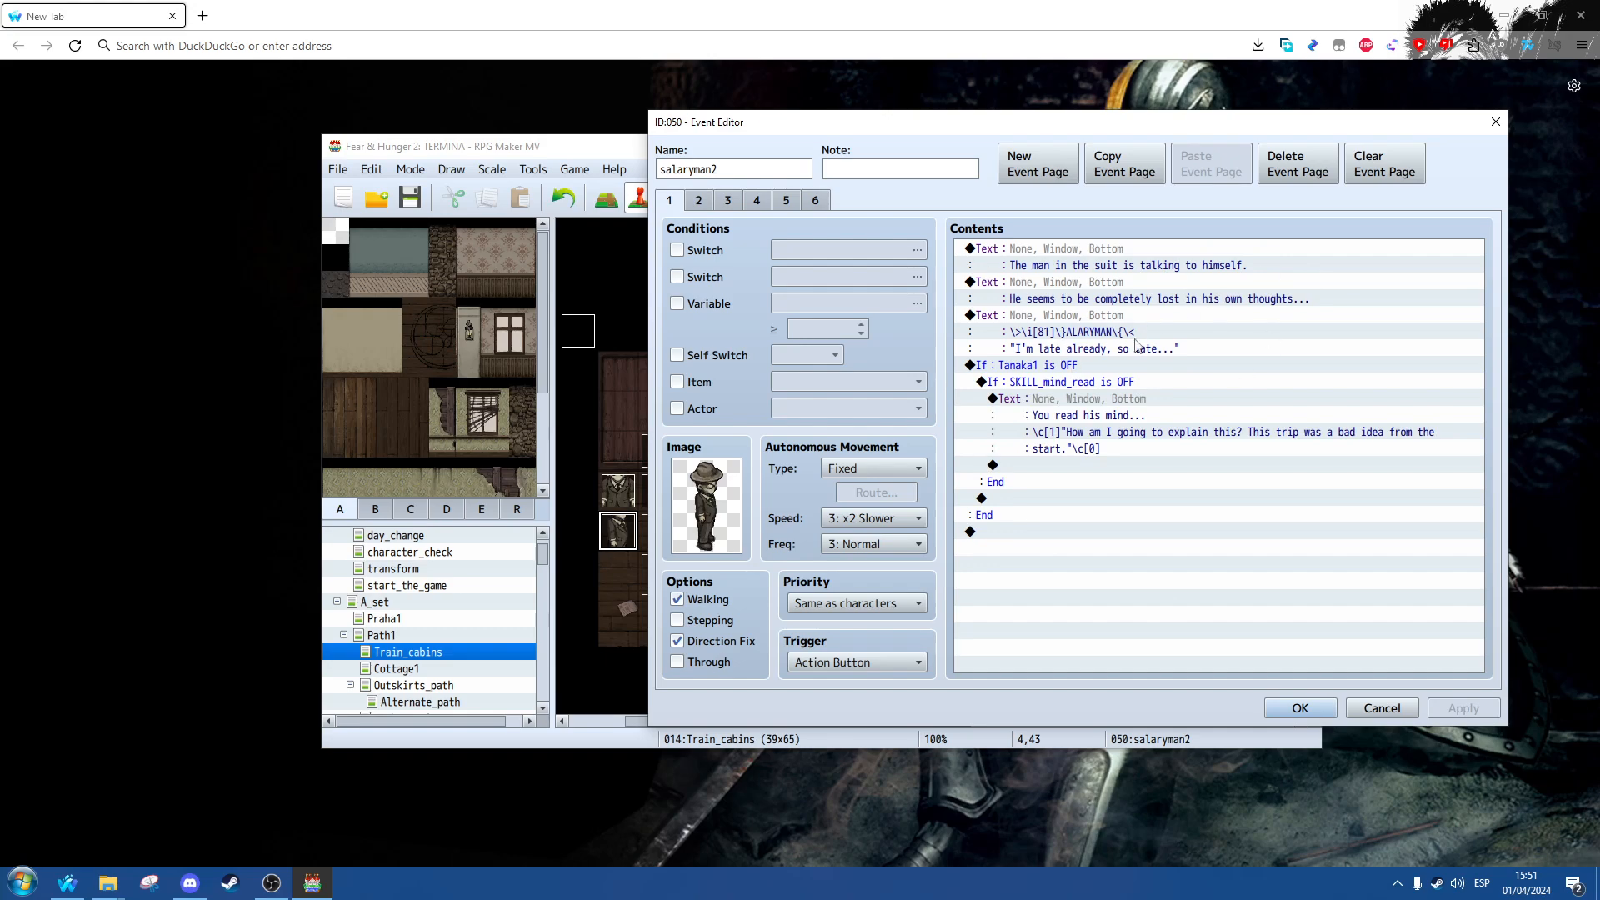
click(1097, 325)
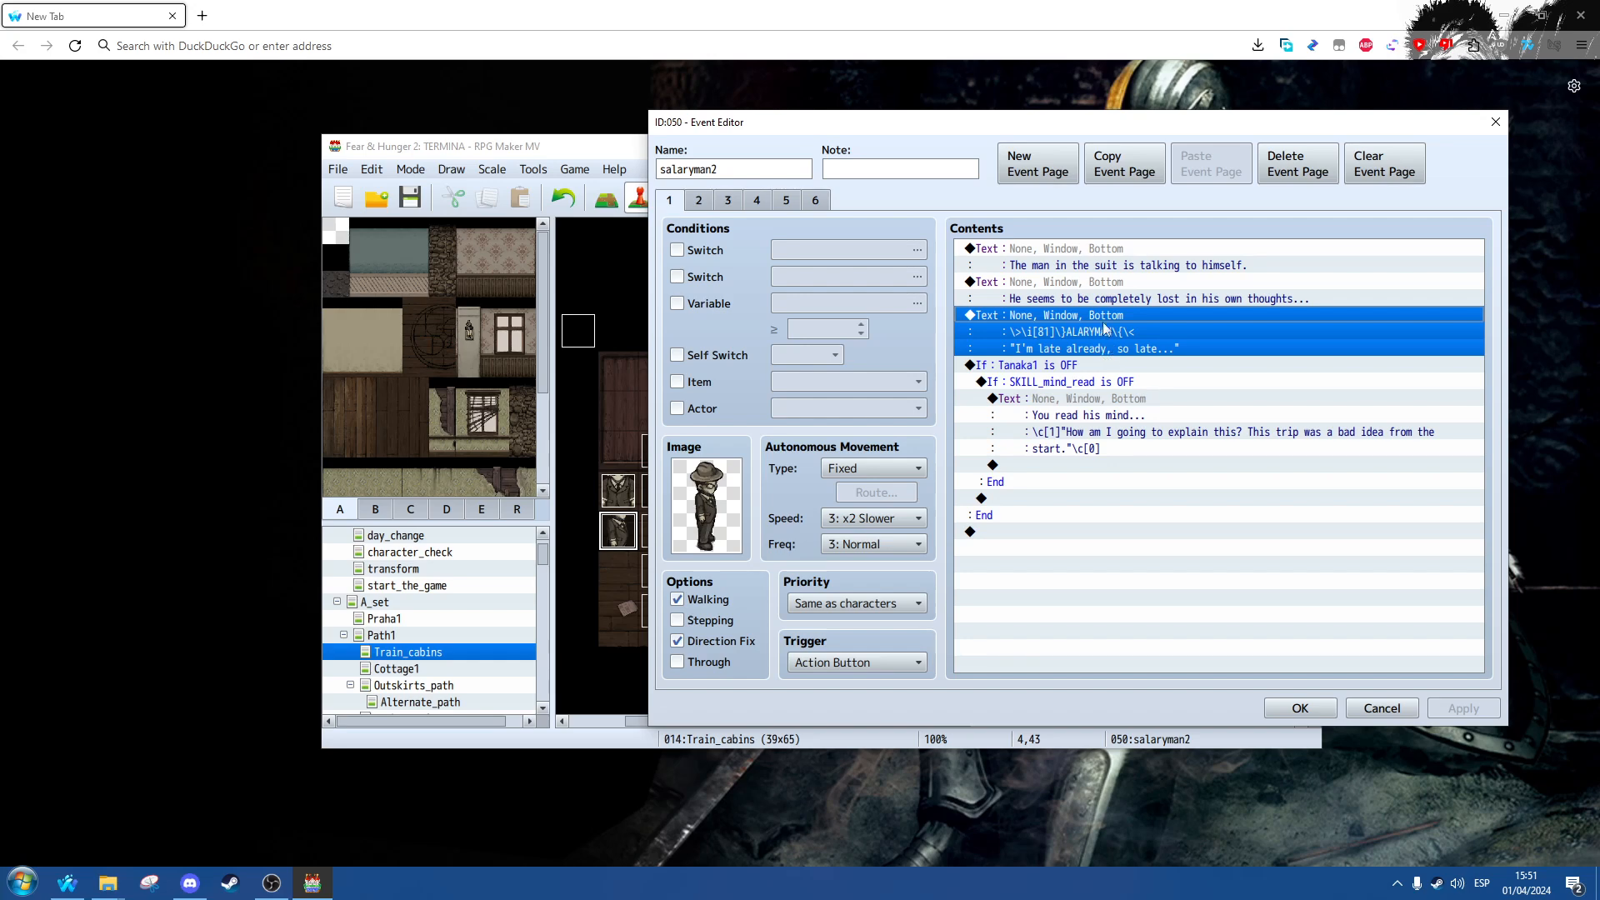
right_click(1057, 355)
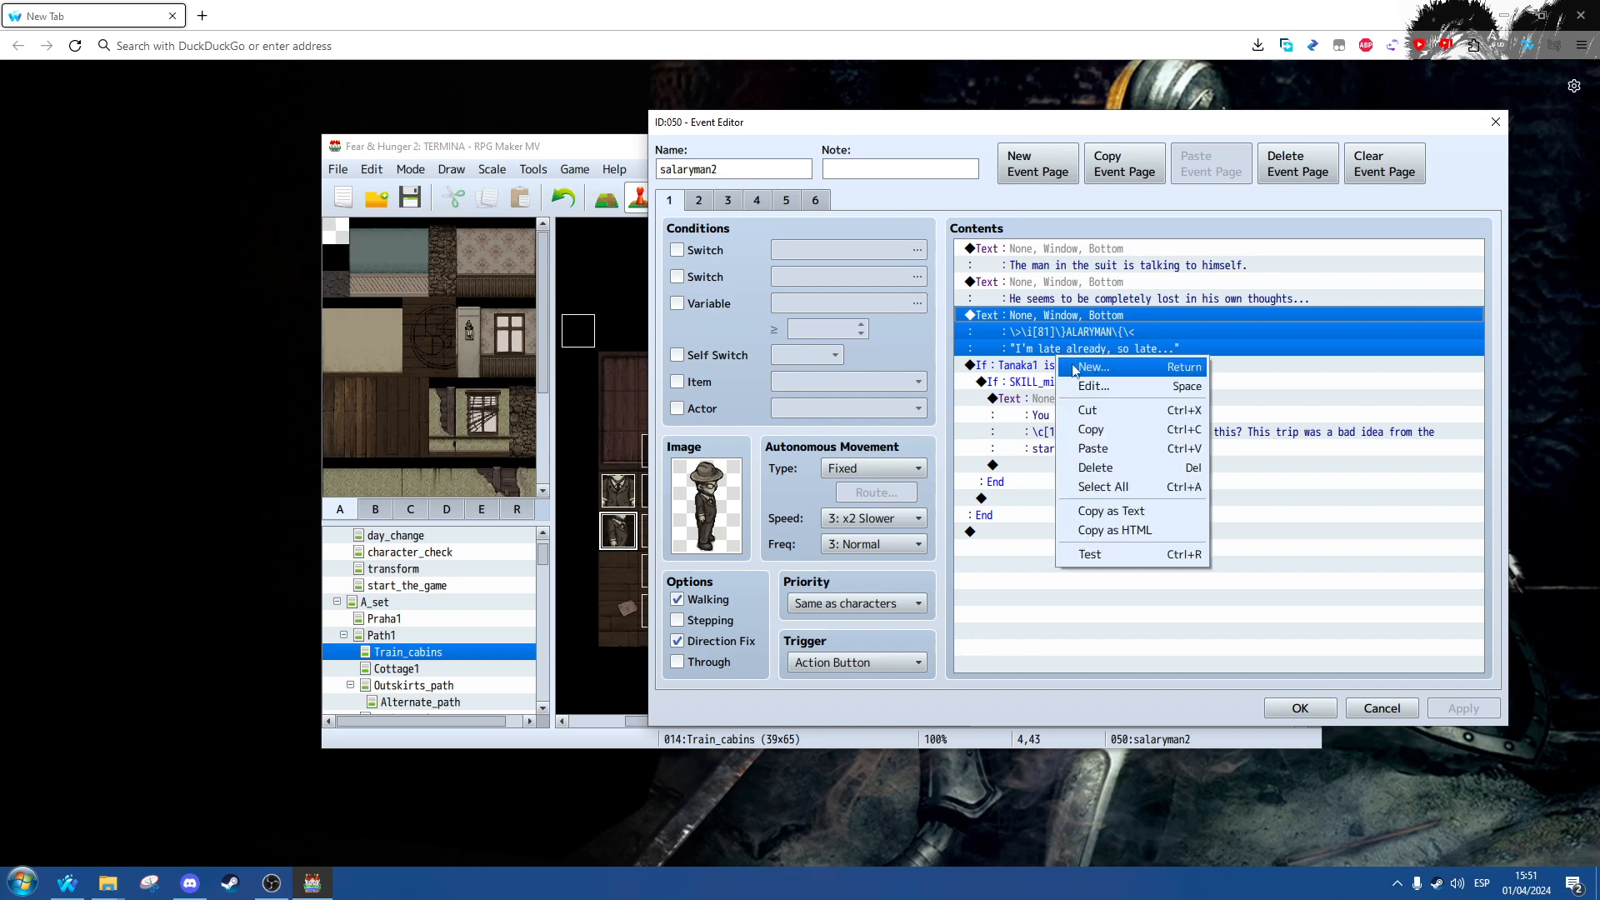
click(1056, 328)
right_click(1067, 355)
click(1063, 360)
right_click(1064, 360)
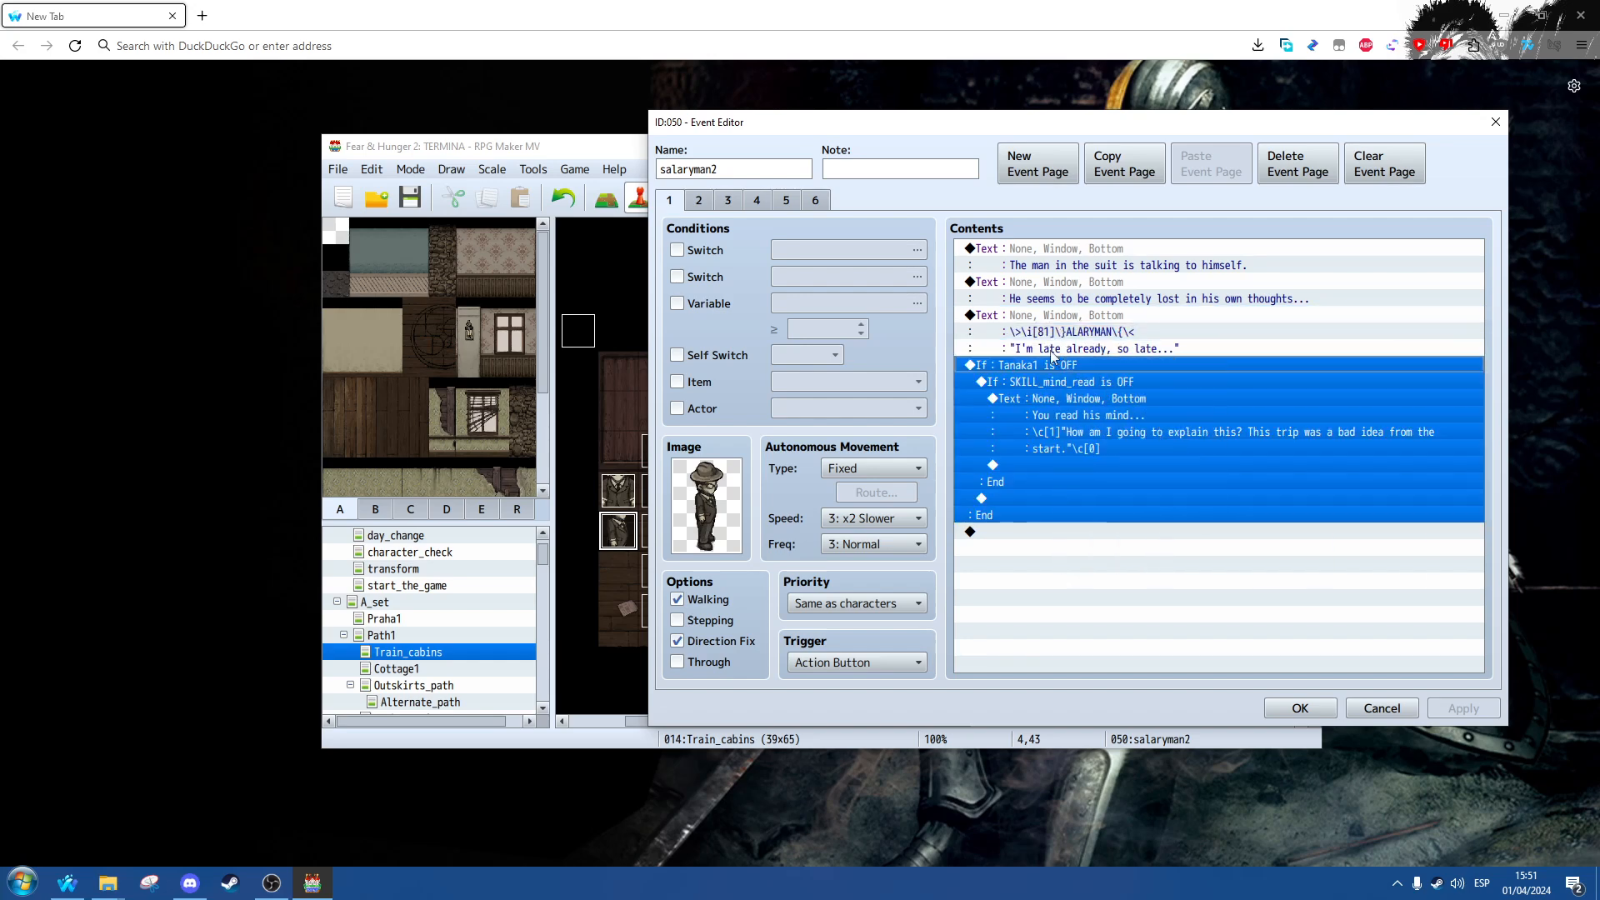
right_click(1051, 351)
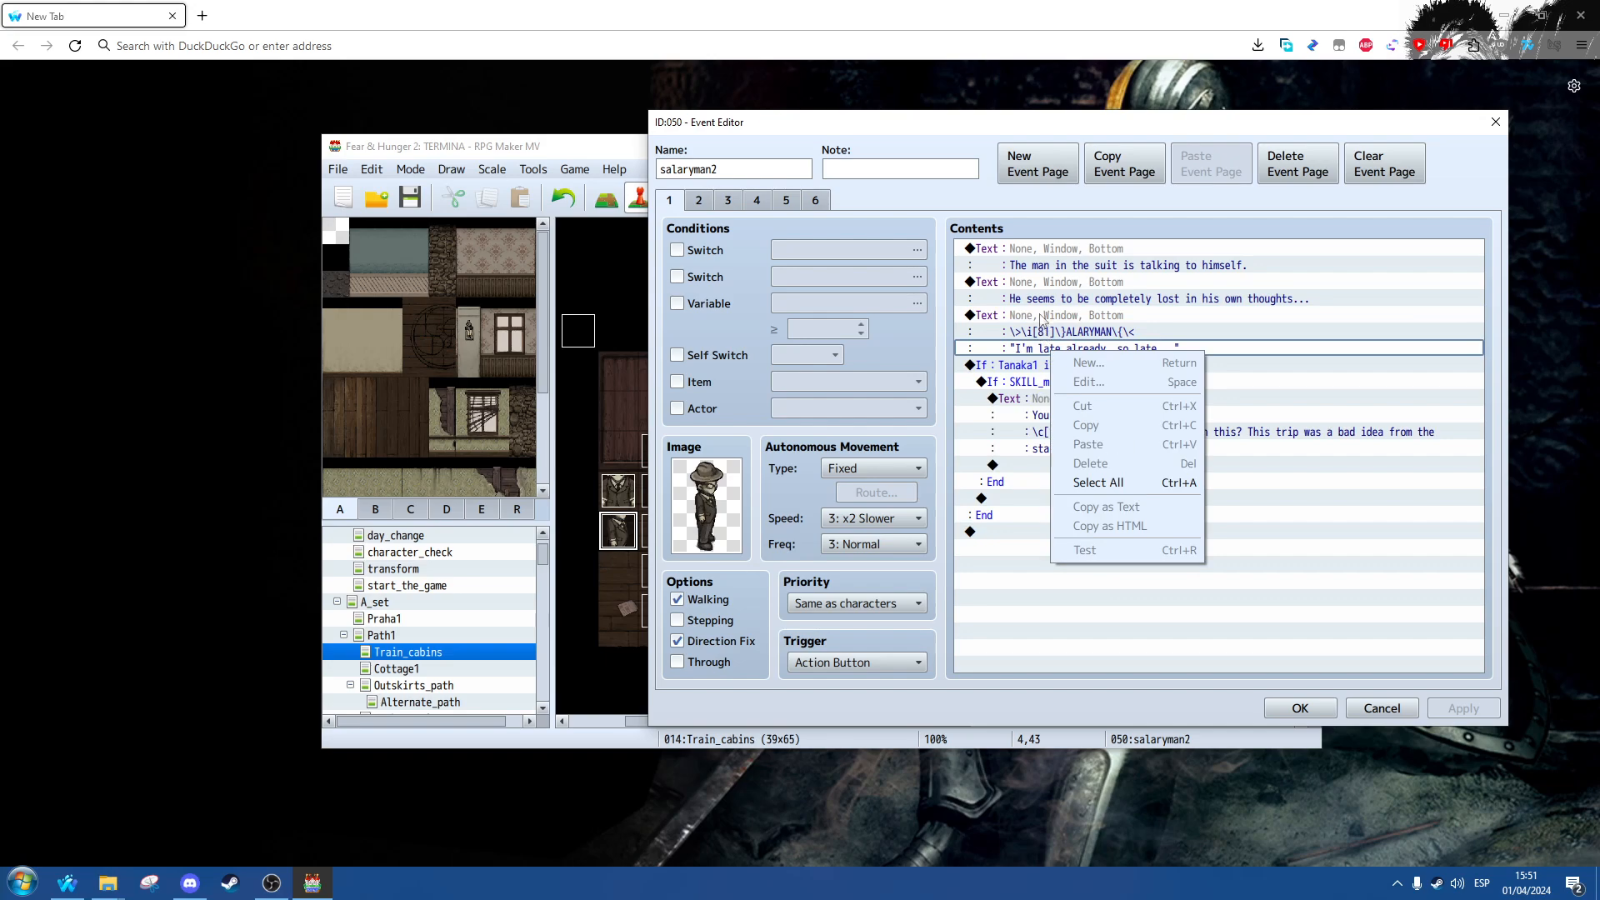
Step: Insert a Show Choices command above the Tanaka1 condition with the choices "Hello" and "Goodbye" and Cancel set to Disallow
click(1010, 369)
right_click(1010, 368)
click(1030, 381)
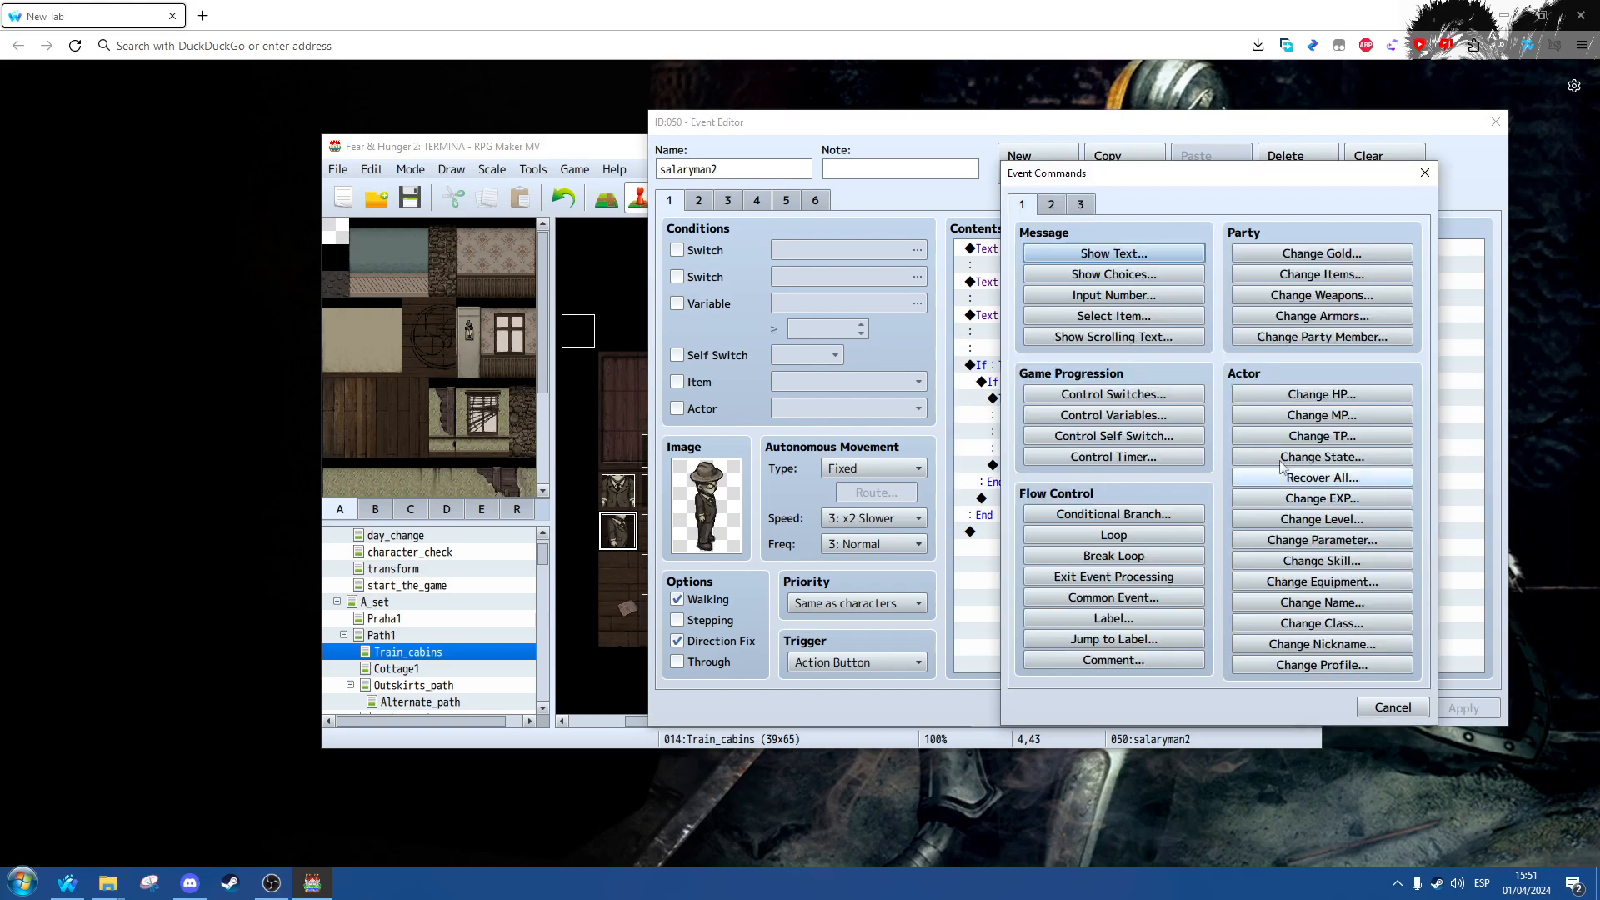
click(1056, 275)
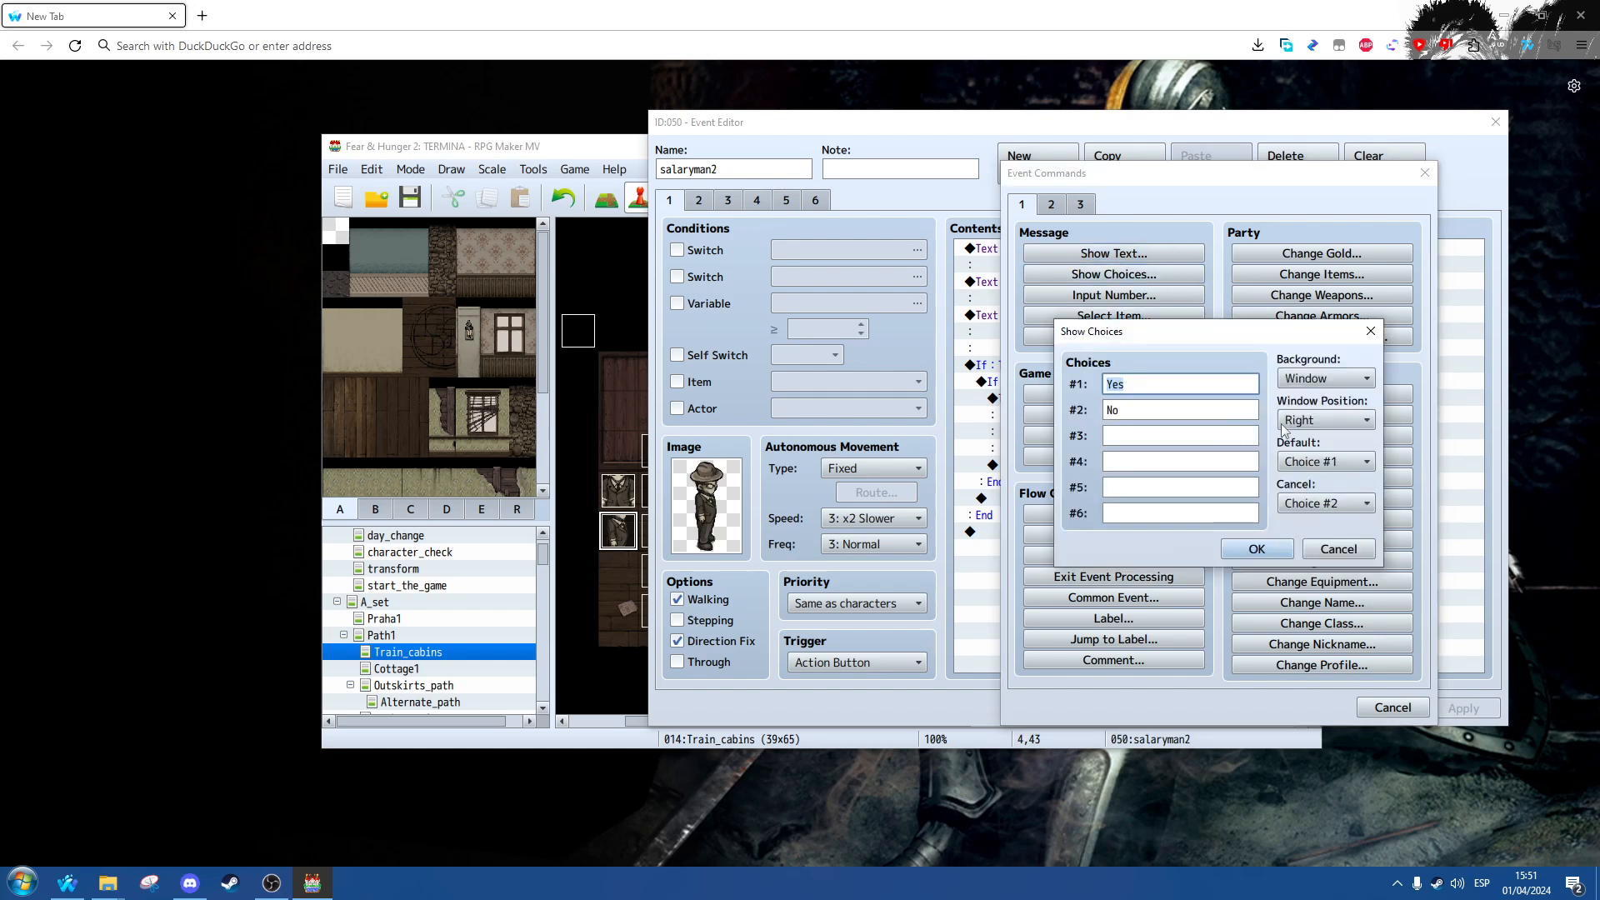
text("Hello)
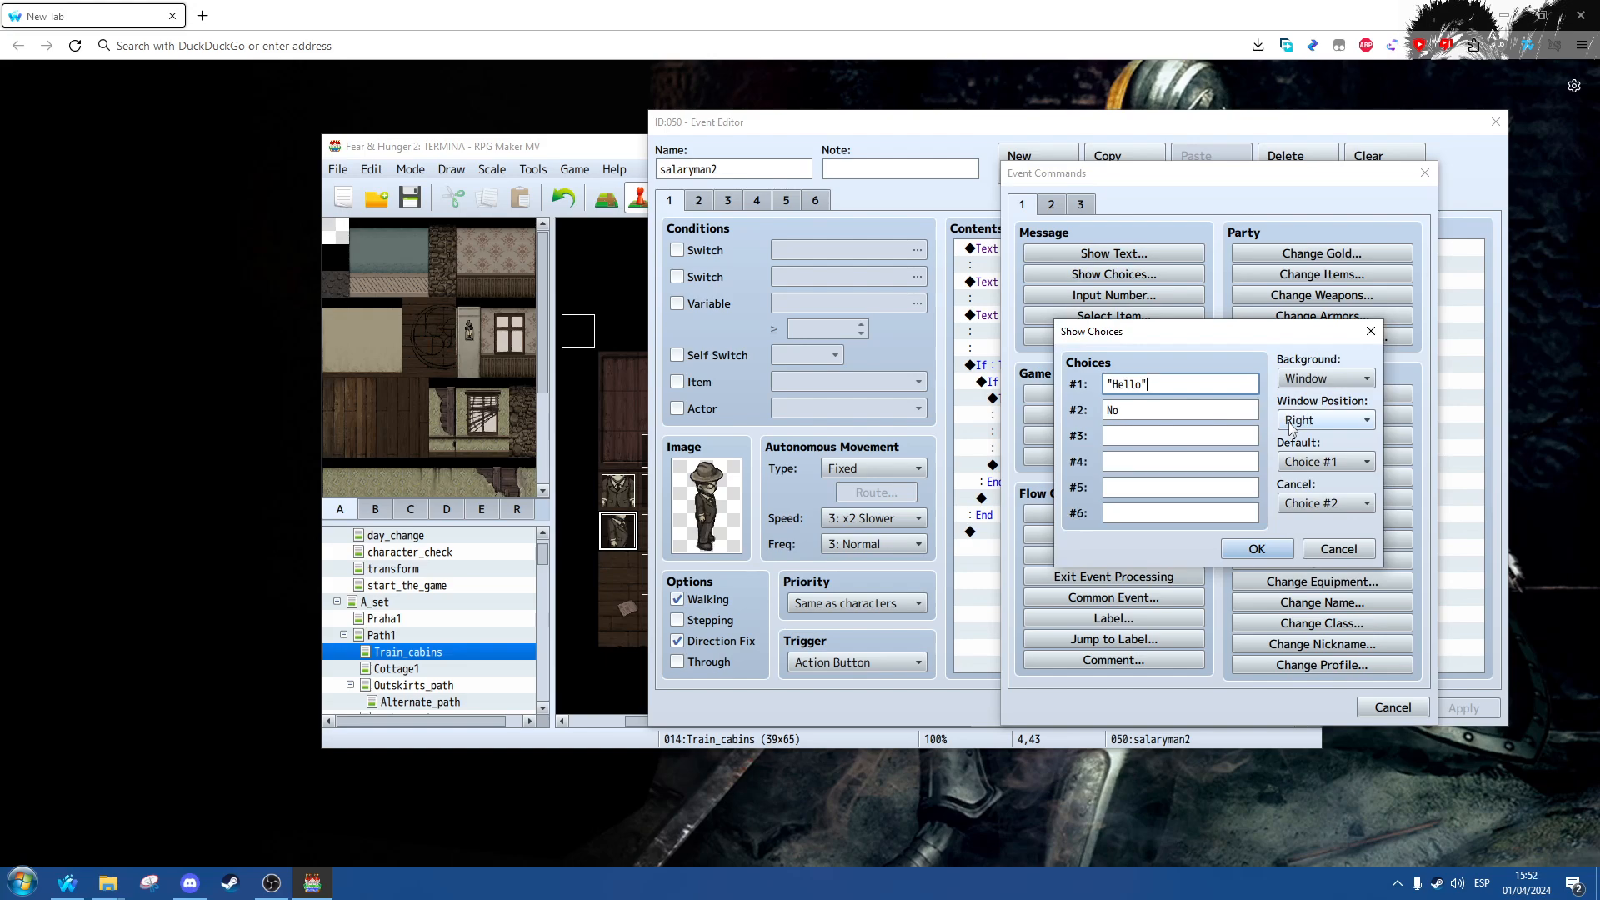
click(1176, 412)
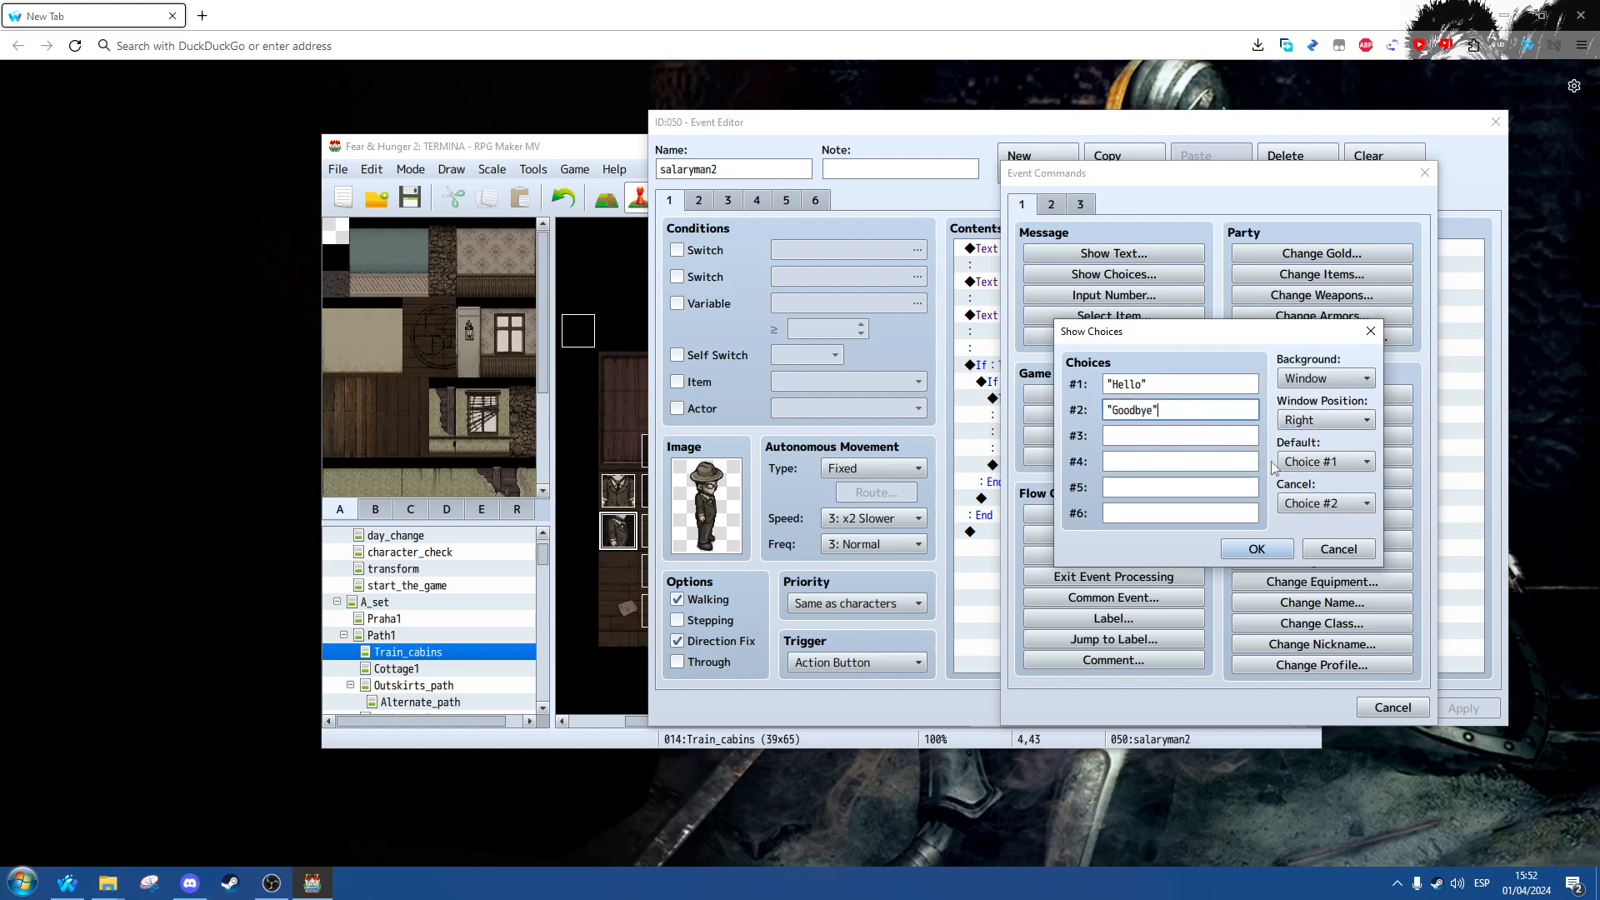
click(1325, 503)
click(1317, 542)
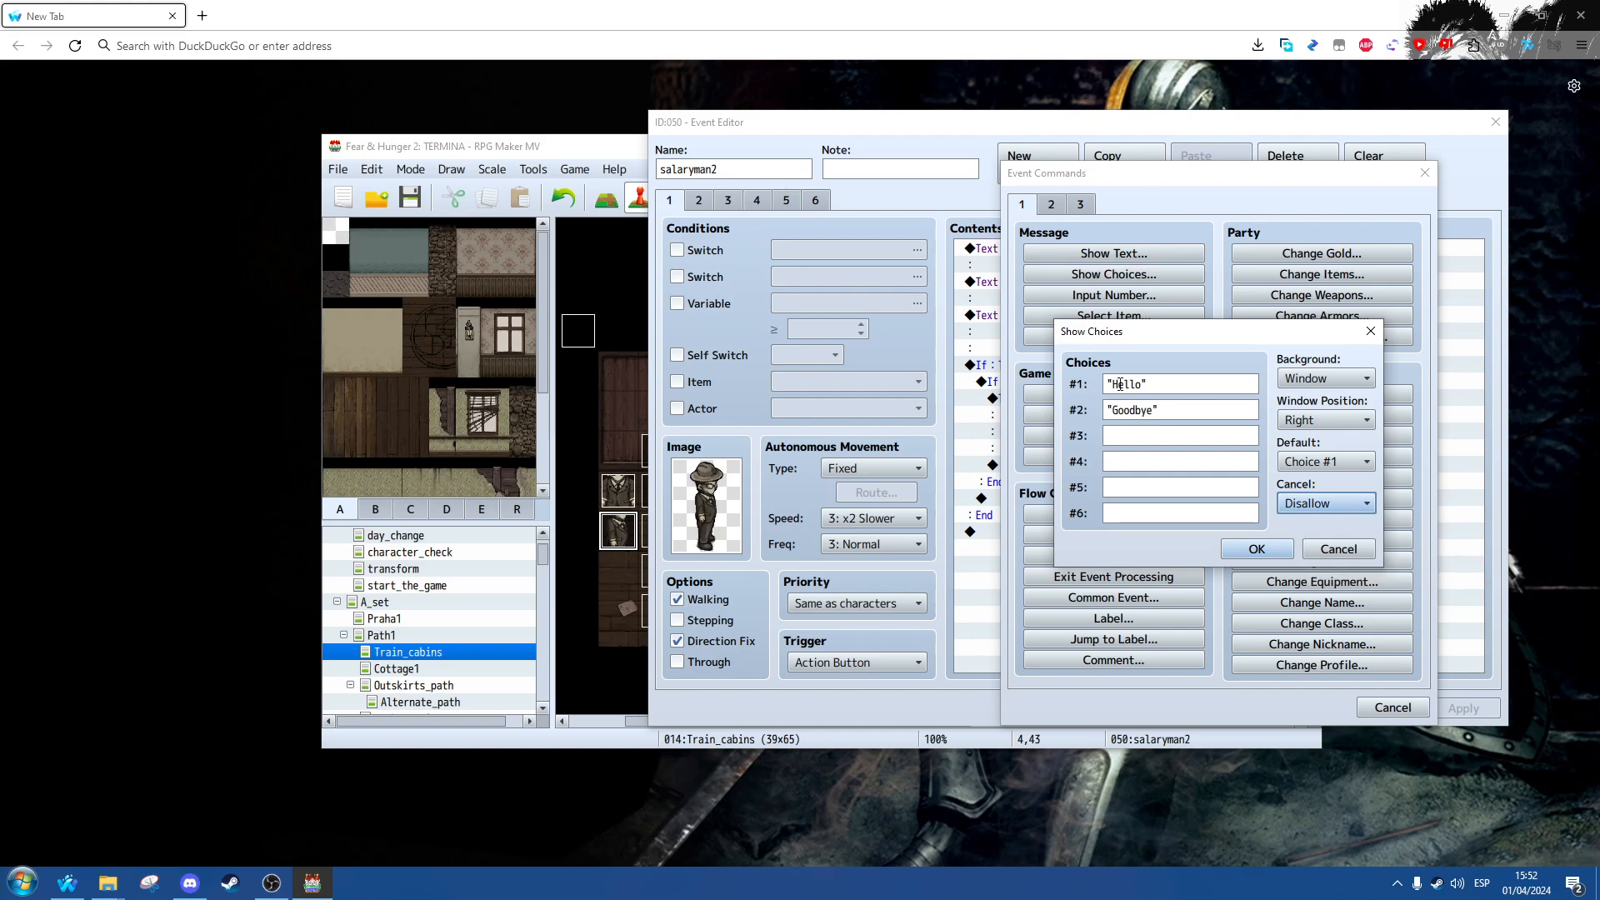
click(1257, 550)
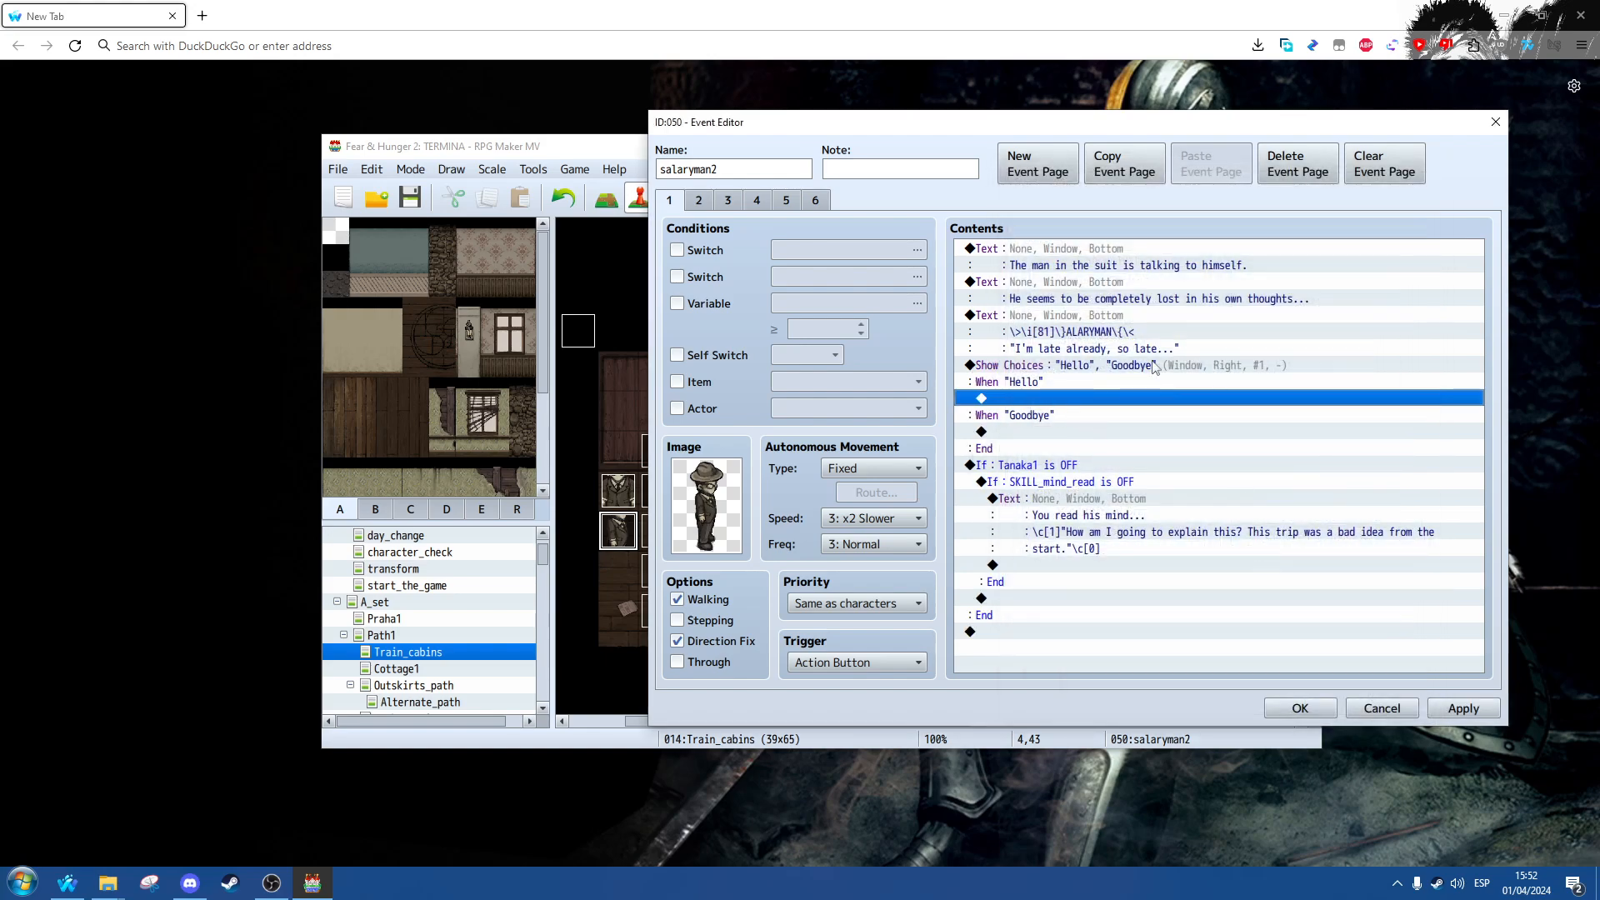
Step: Copy the "I'm late already, so late..." text command and paste it inside the "Hello" choice branch
right_click(1040, 402)
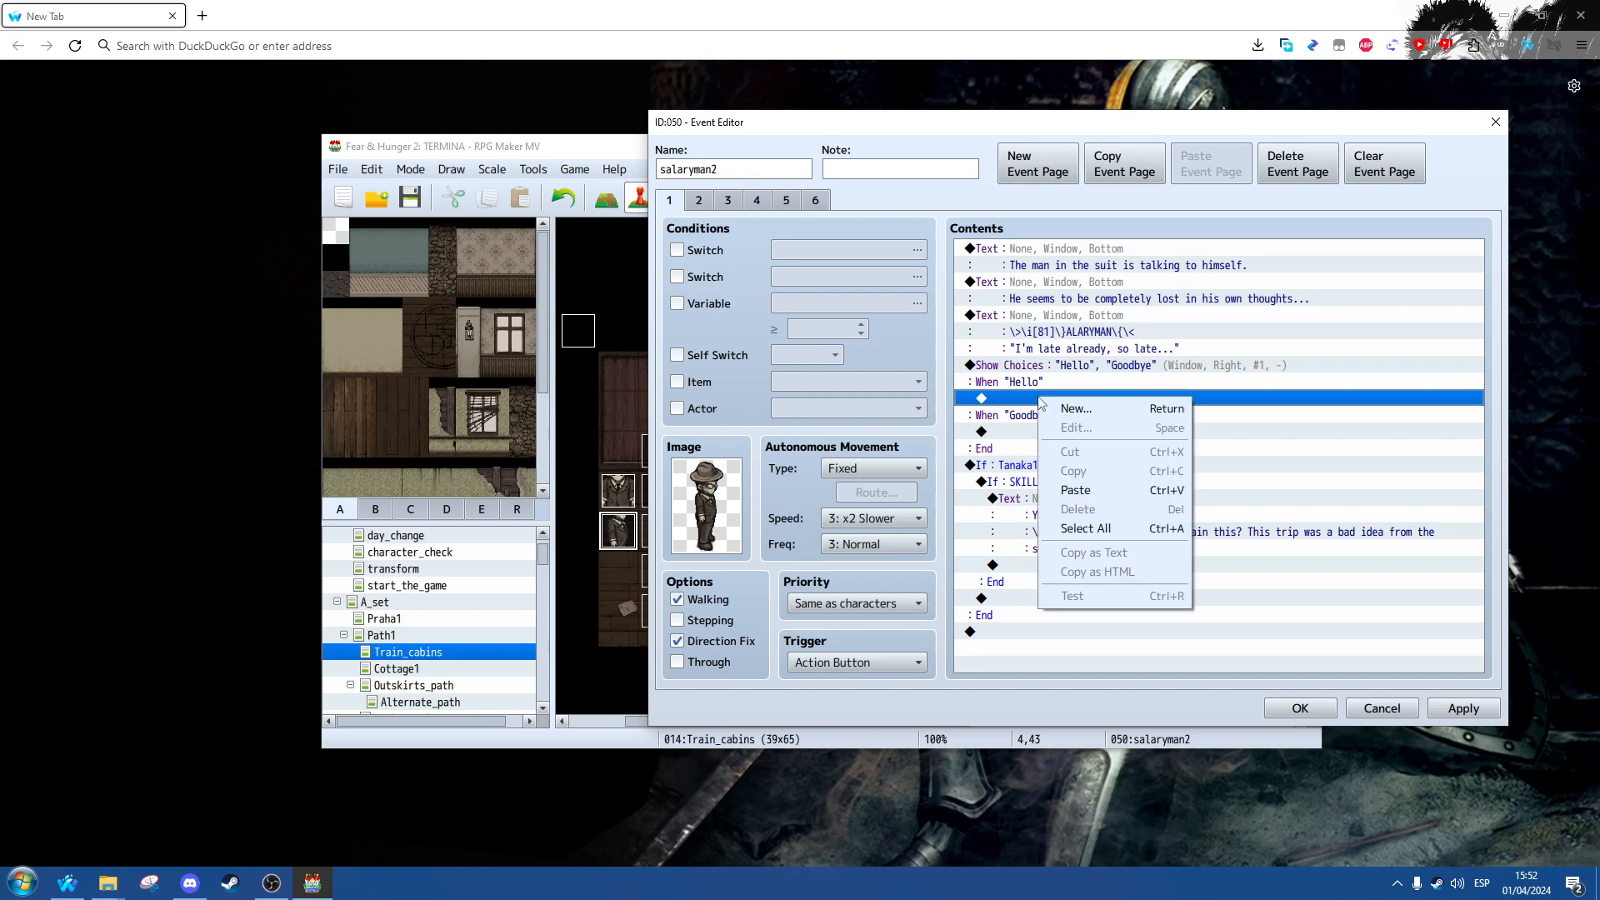
right_click(1091, 333)
right_click(1080, 316)
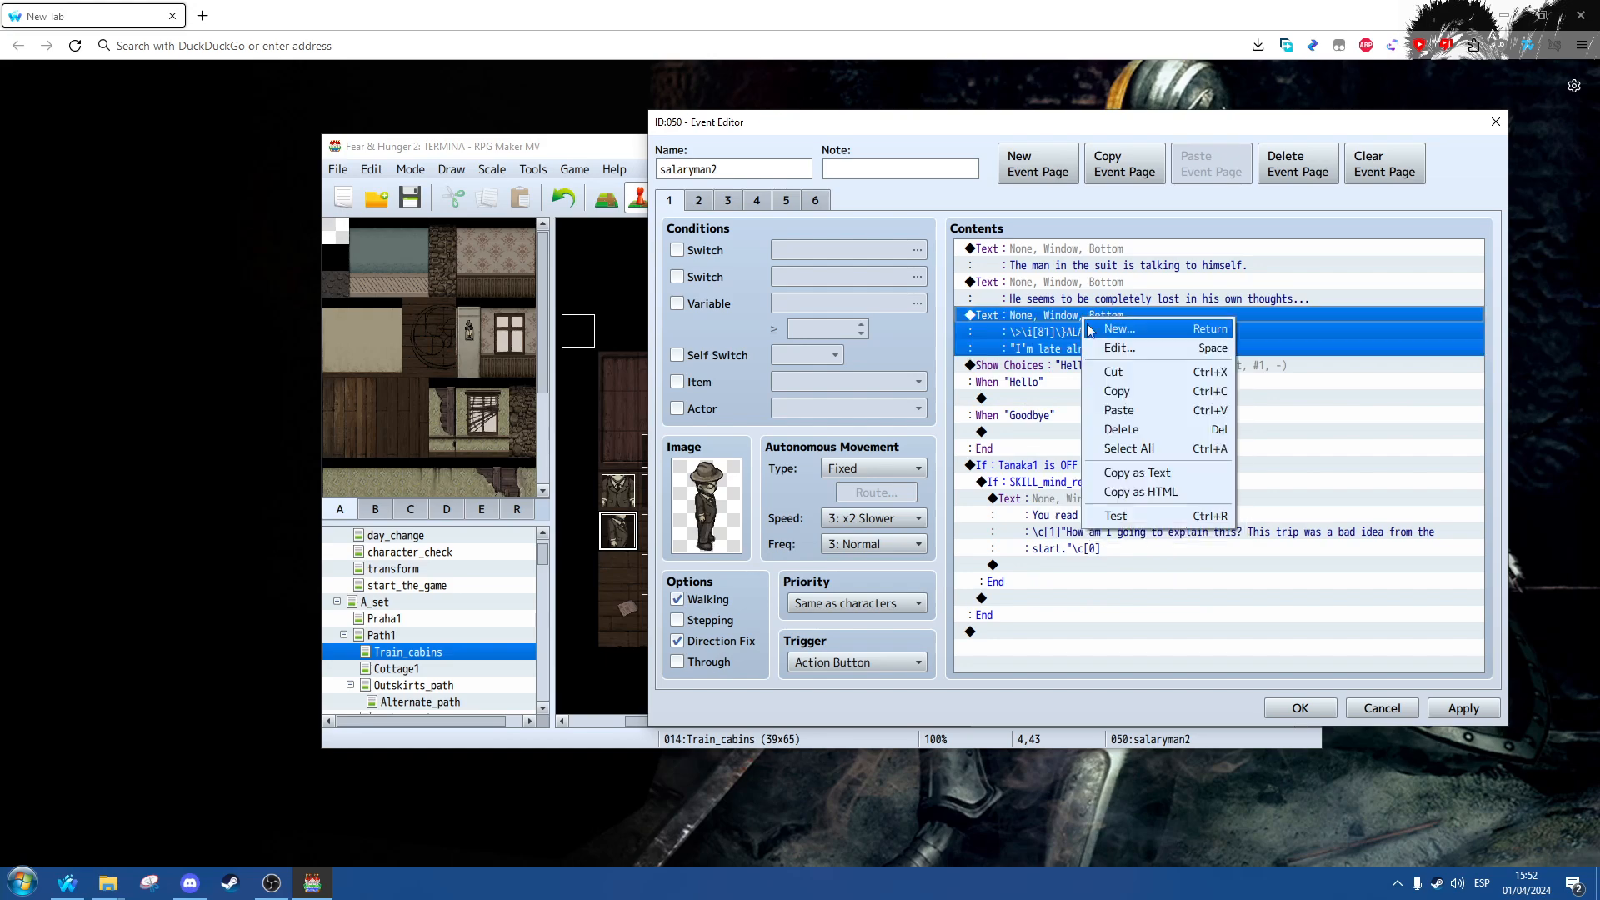
click(1121, 390)
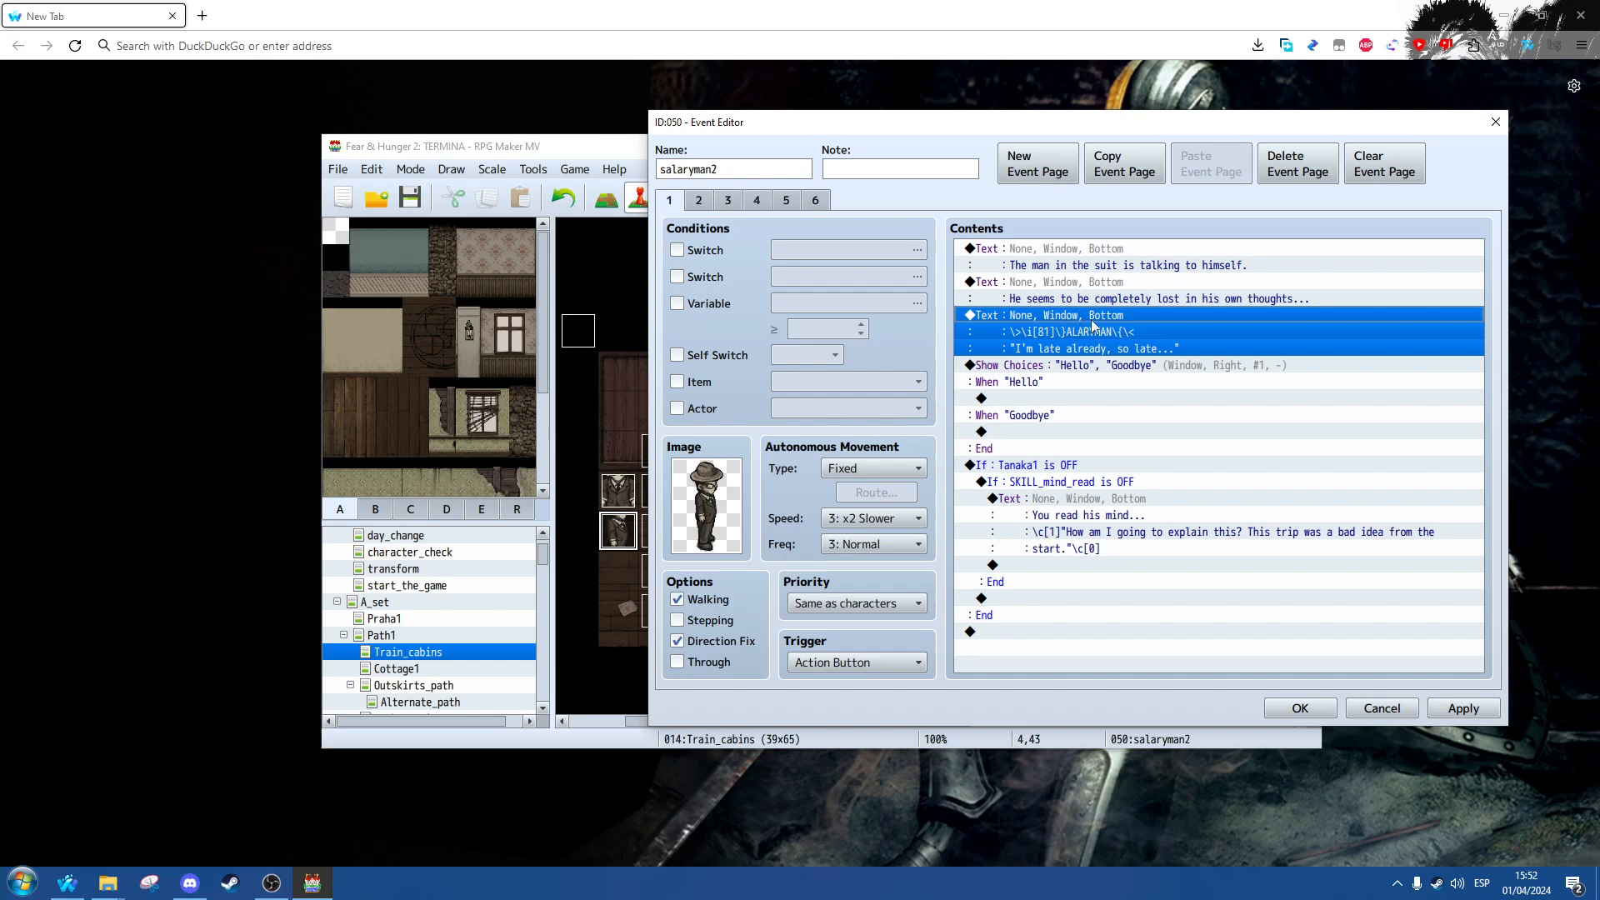
right_click(1033, 401)
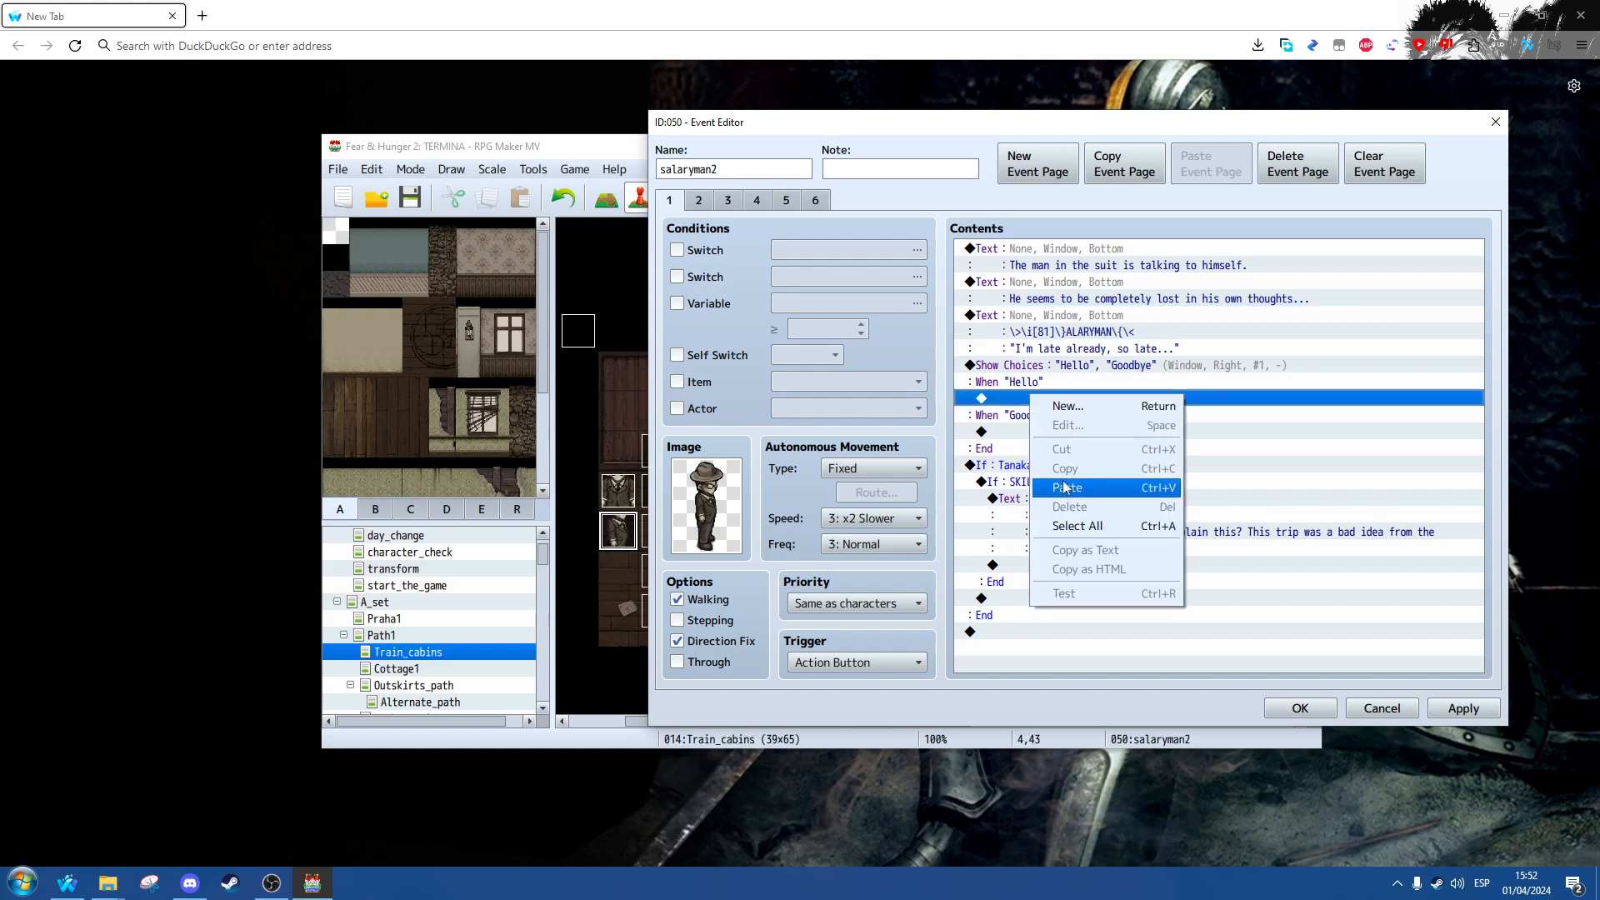
click(1067, 490)
Step: Change the spoken line of the text pasted under the "Hello" choice to "Hi!"
click(1077, 416)
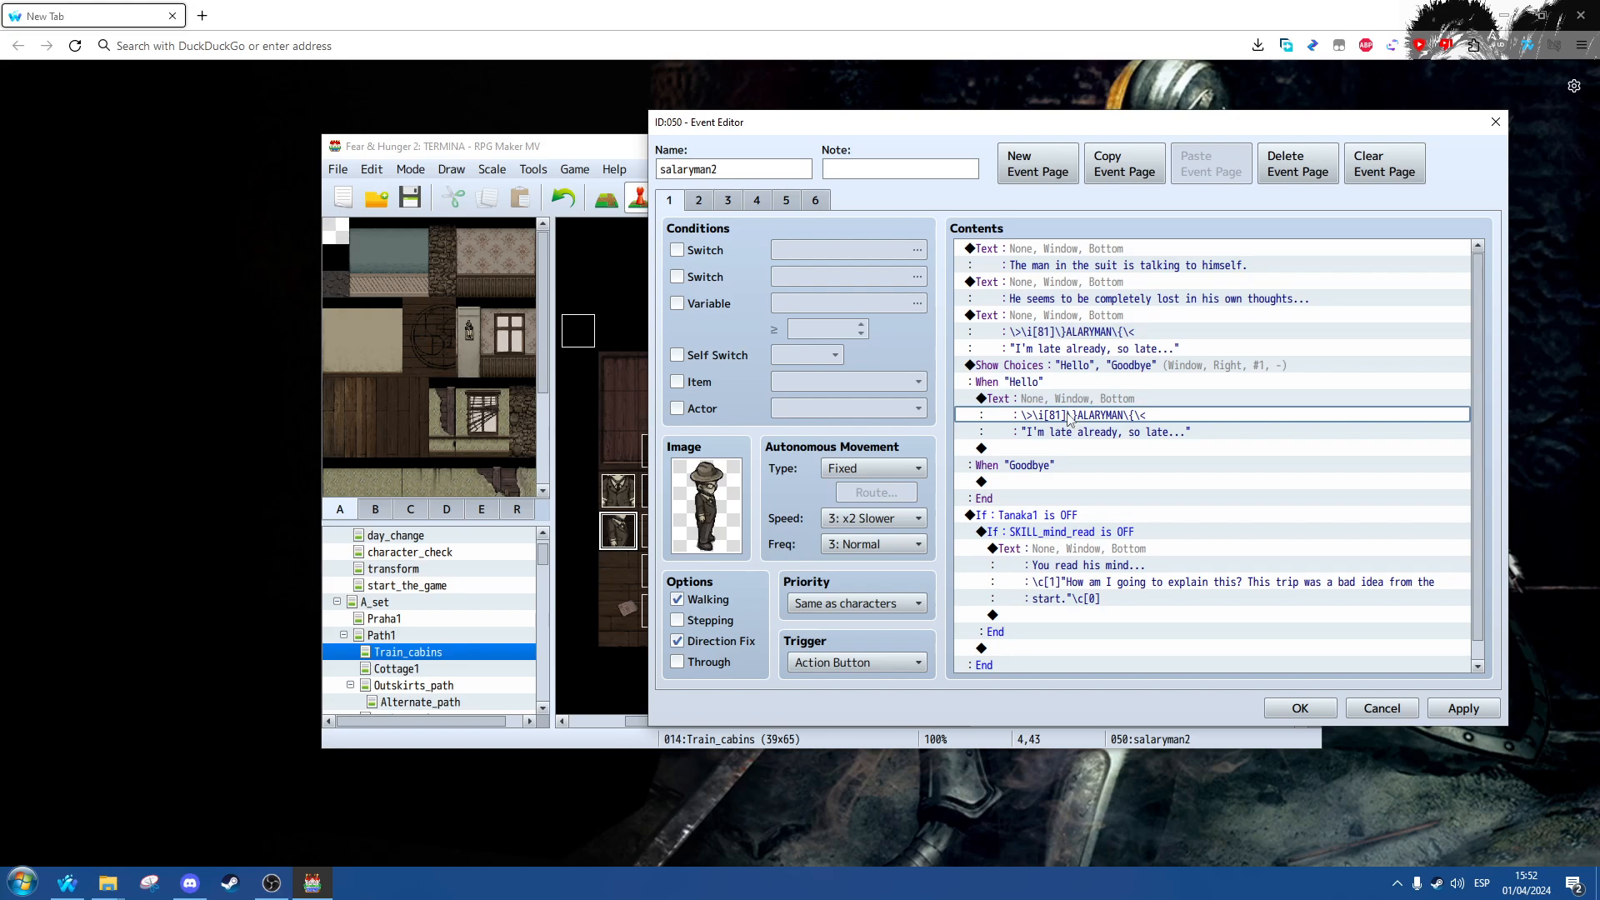
right_click(1082, 433)
right_click(1084, 414)
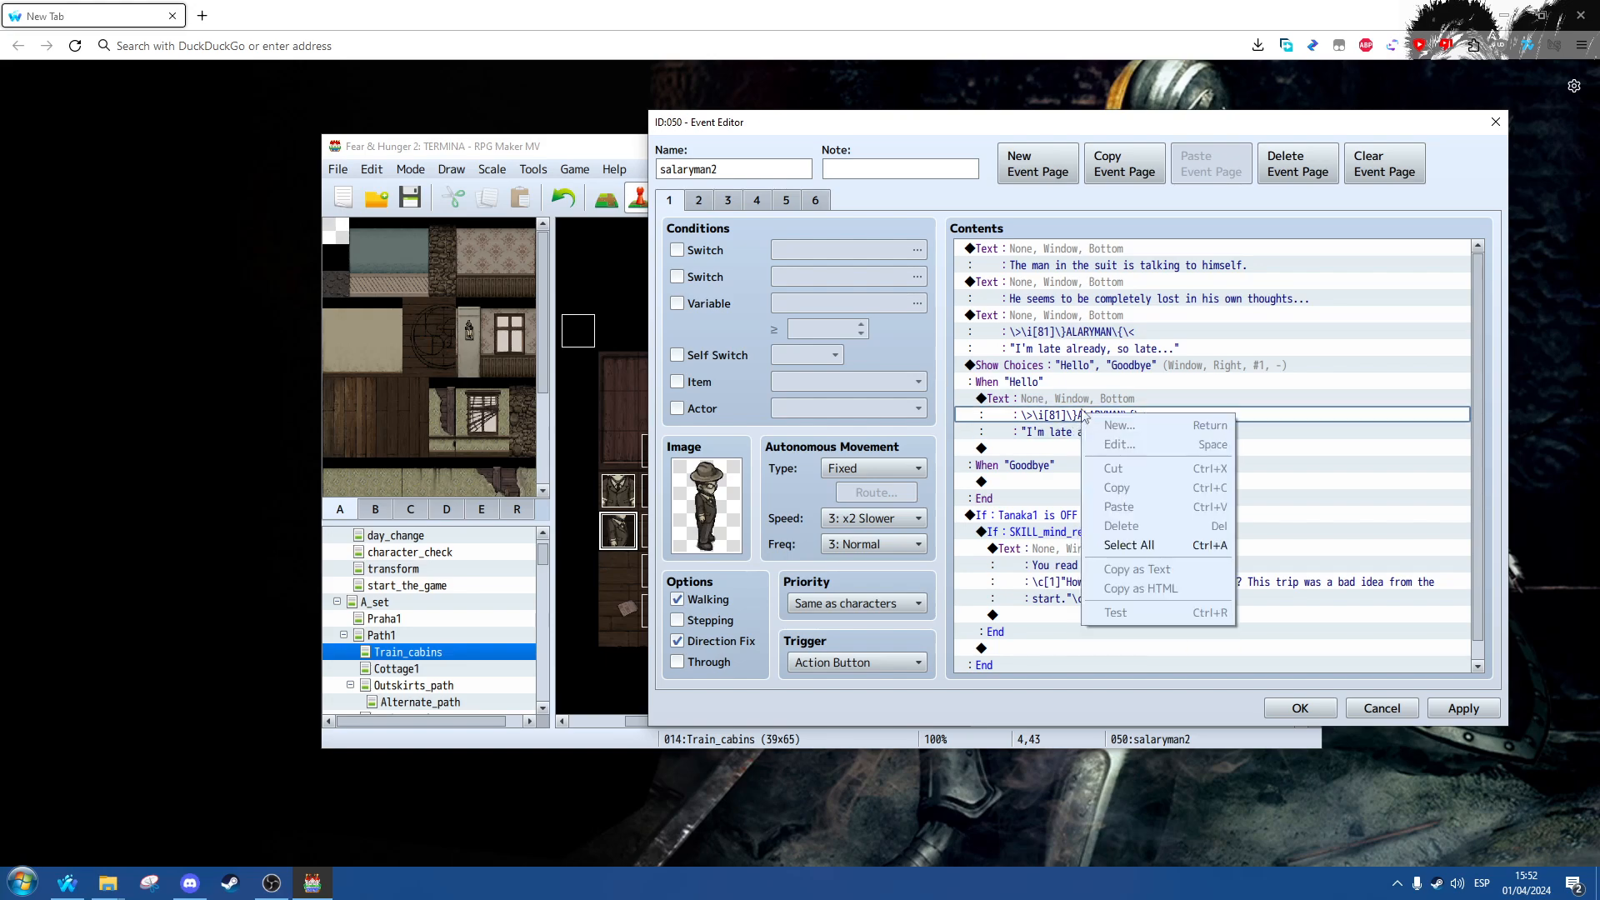
right_click(1083, 401)
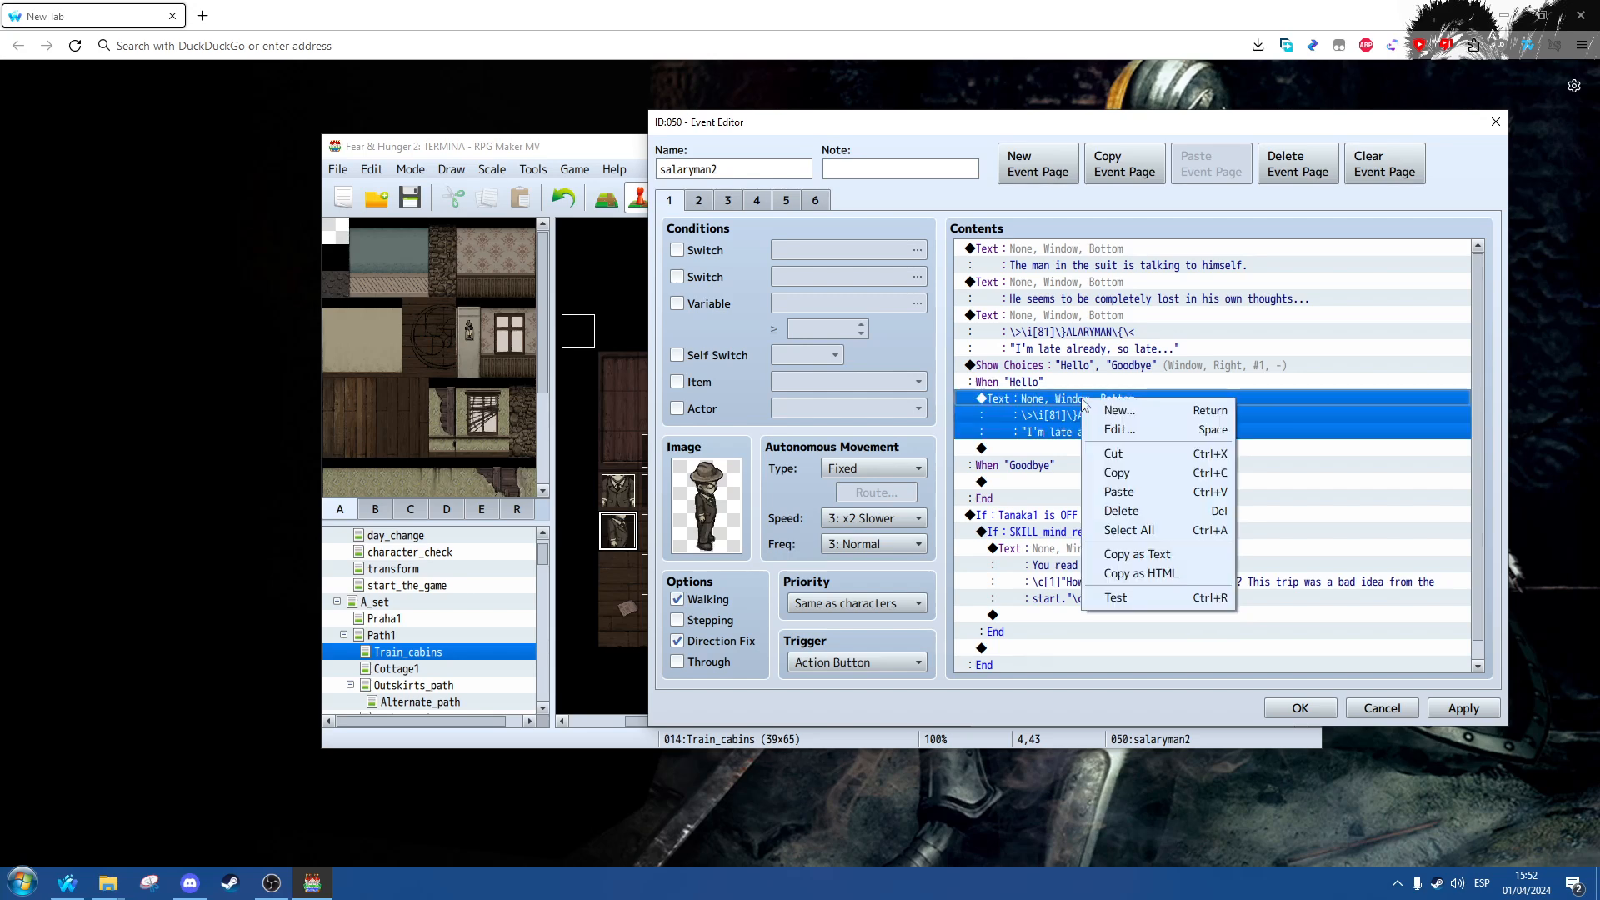
click(1122, 433)
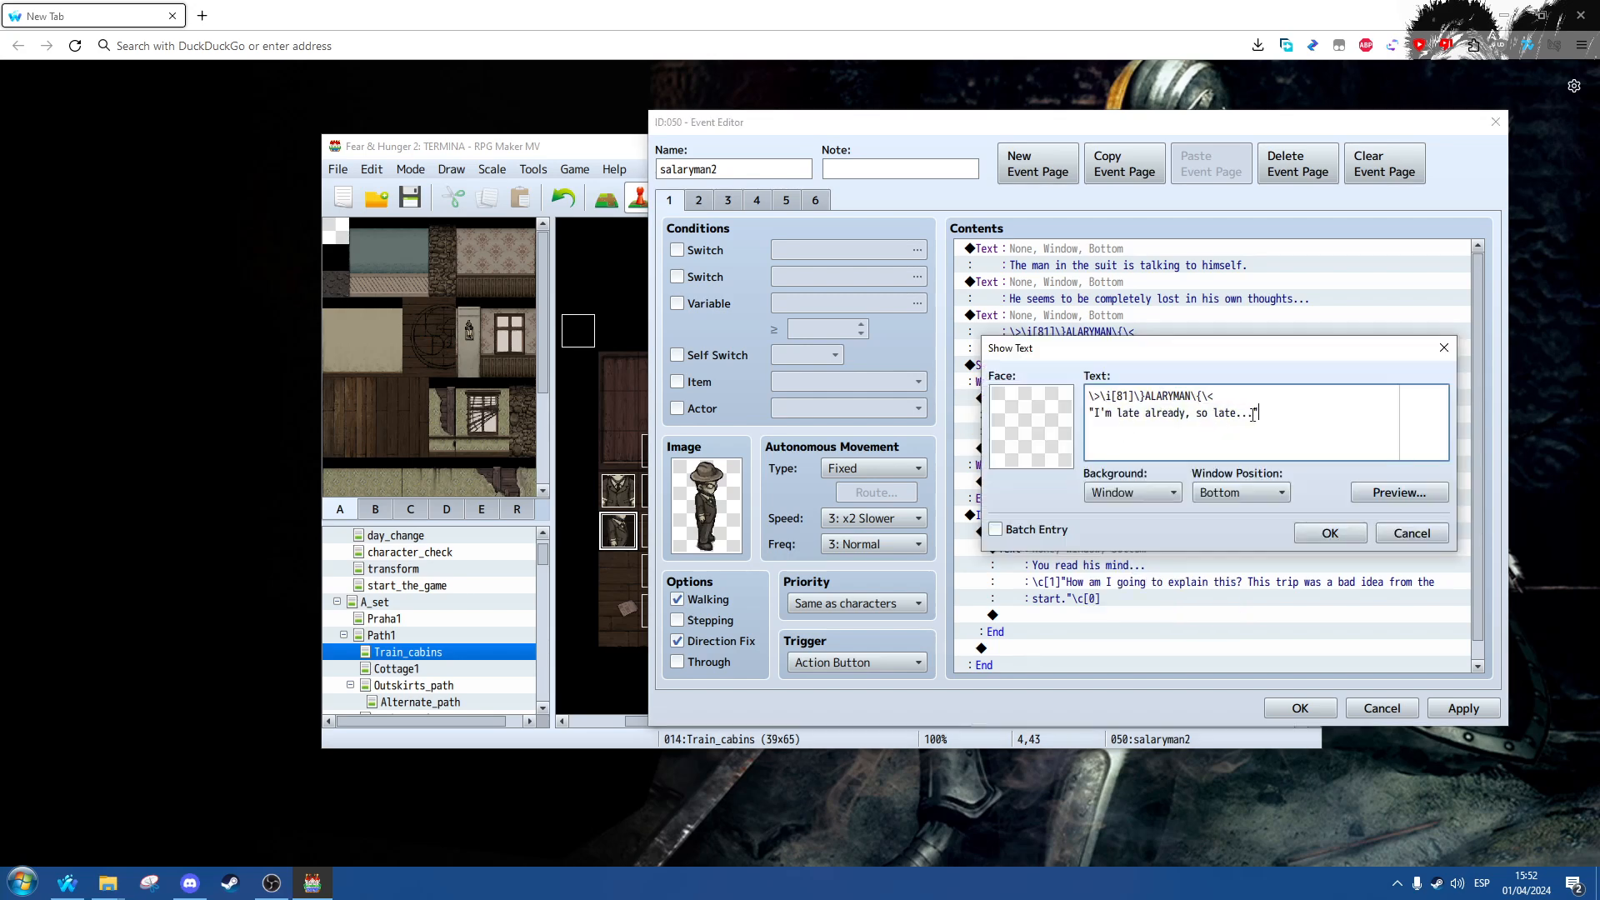
drag(1253, 414, 1094, 414)
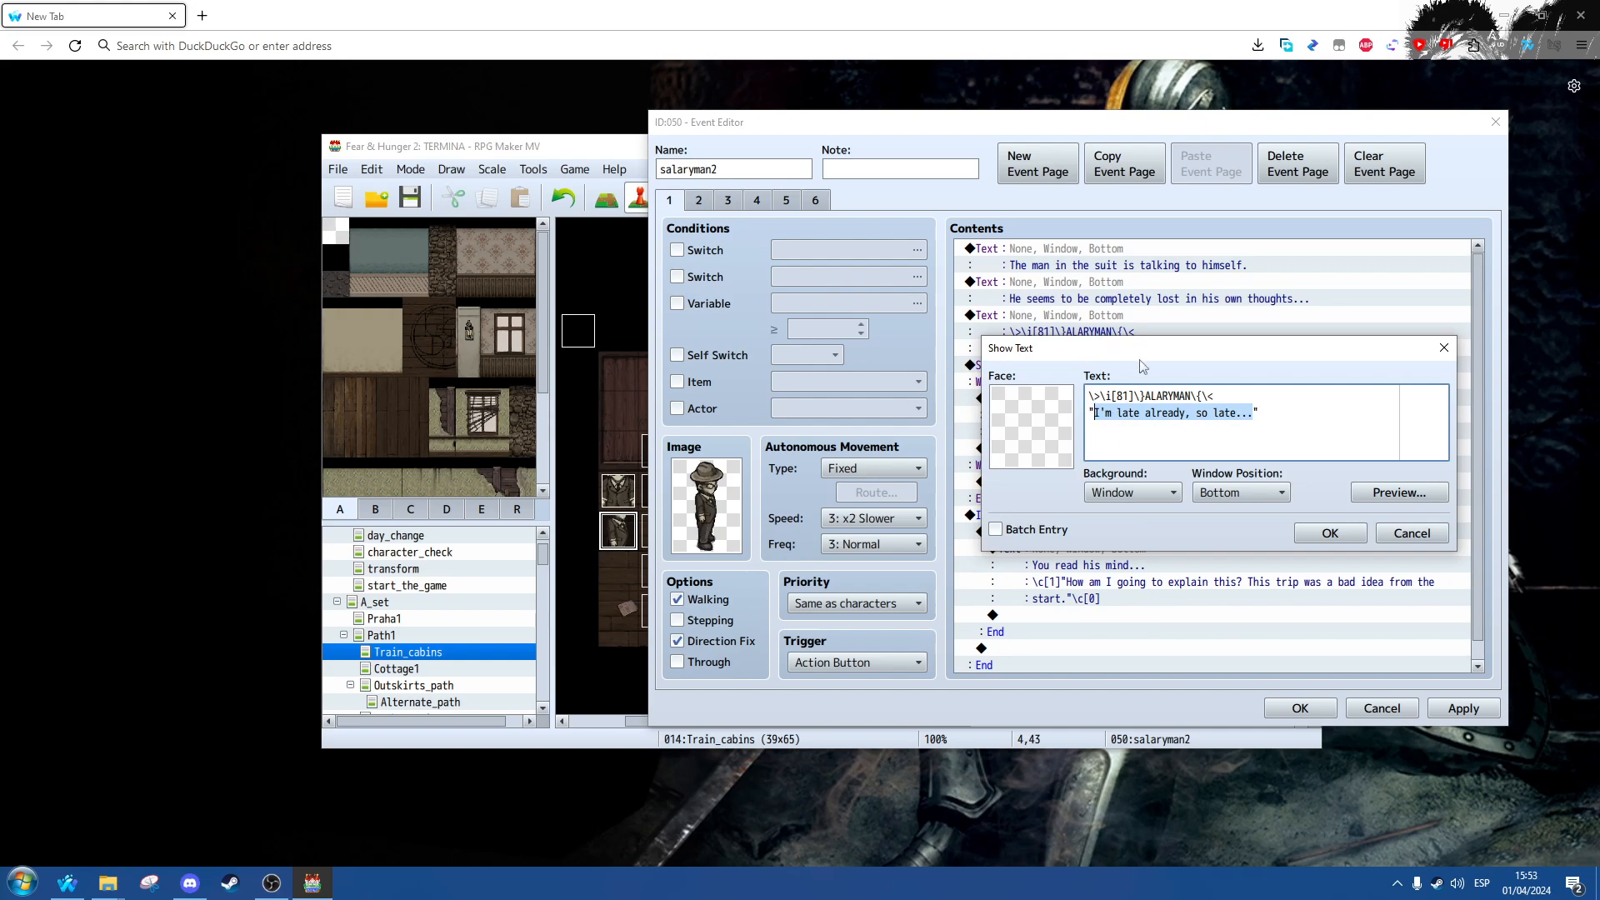
text(H)
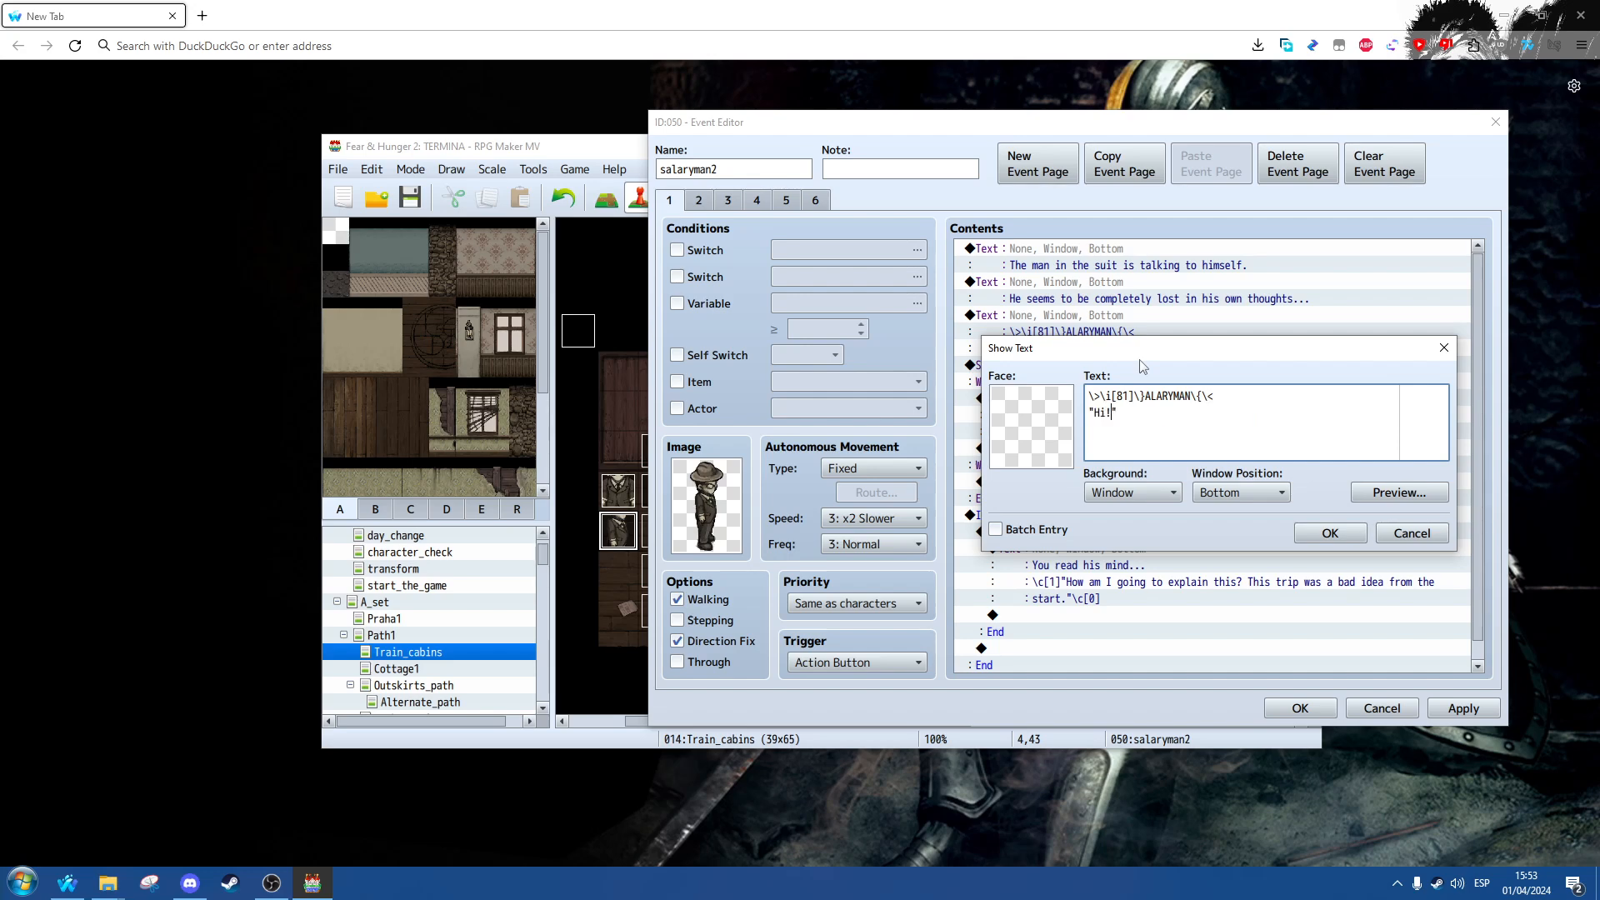
text(i!)
drag(1117, 413, 1095, 412)
click(1359, 534)
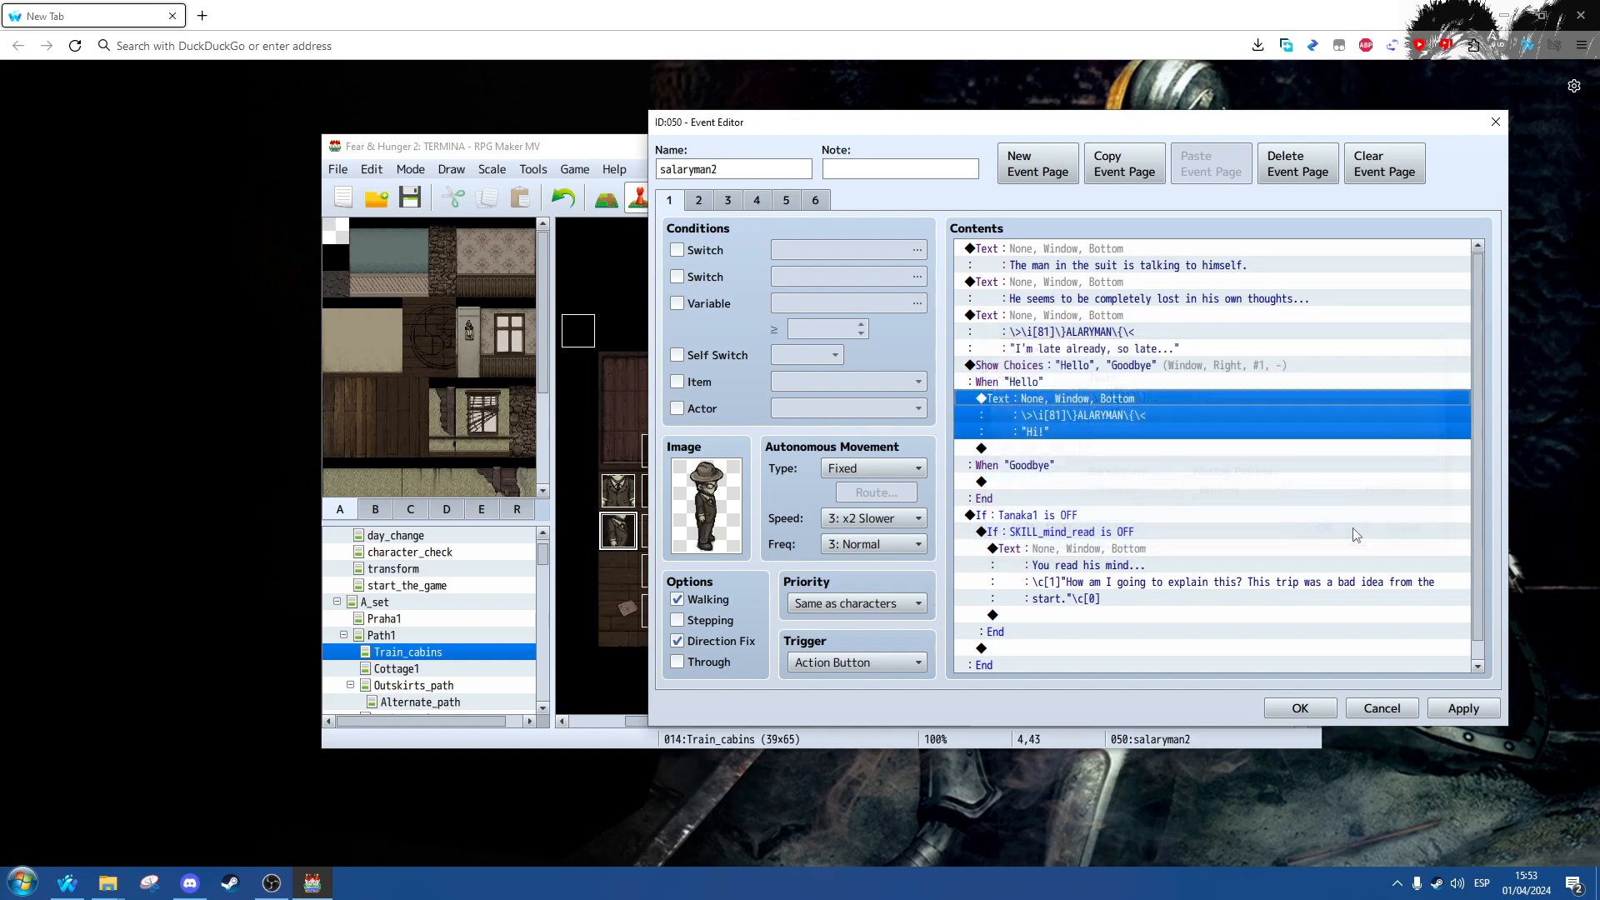
Step: Review the available event commands for the "Hello" branch, including the Conditional Branch options, without inserting any command
click(1058, 450)
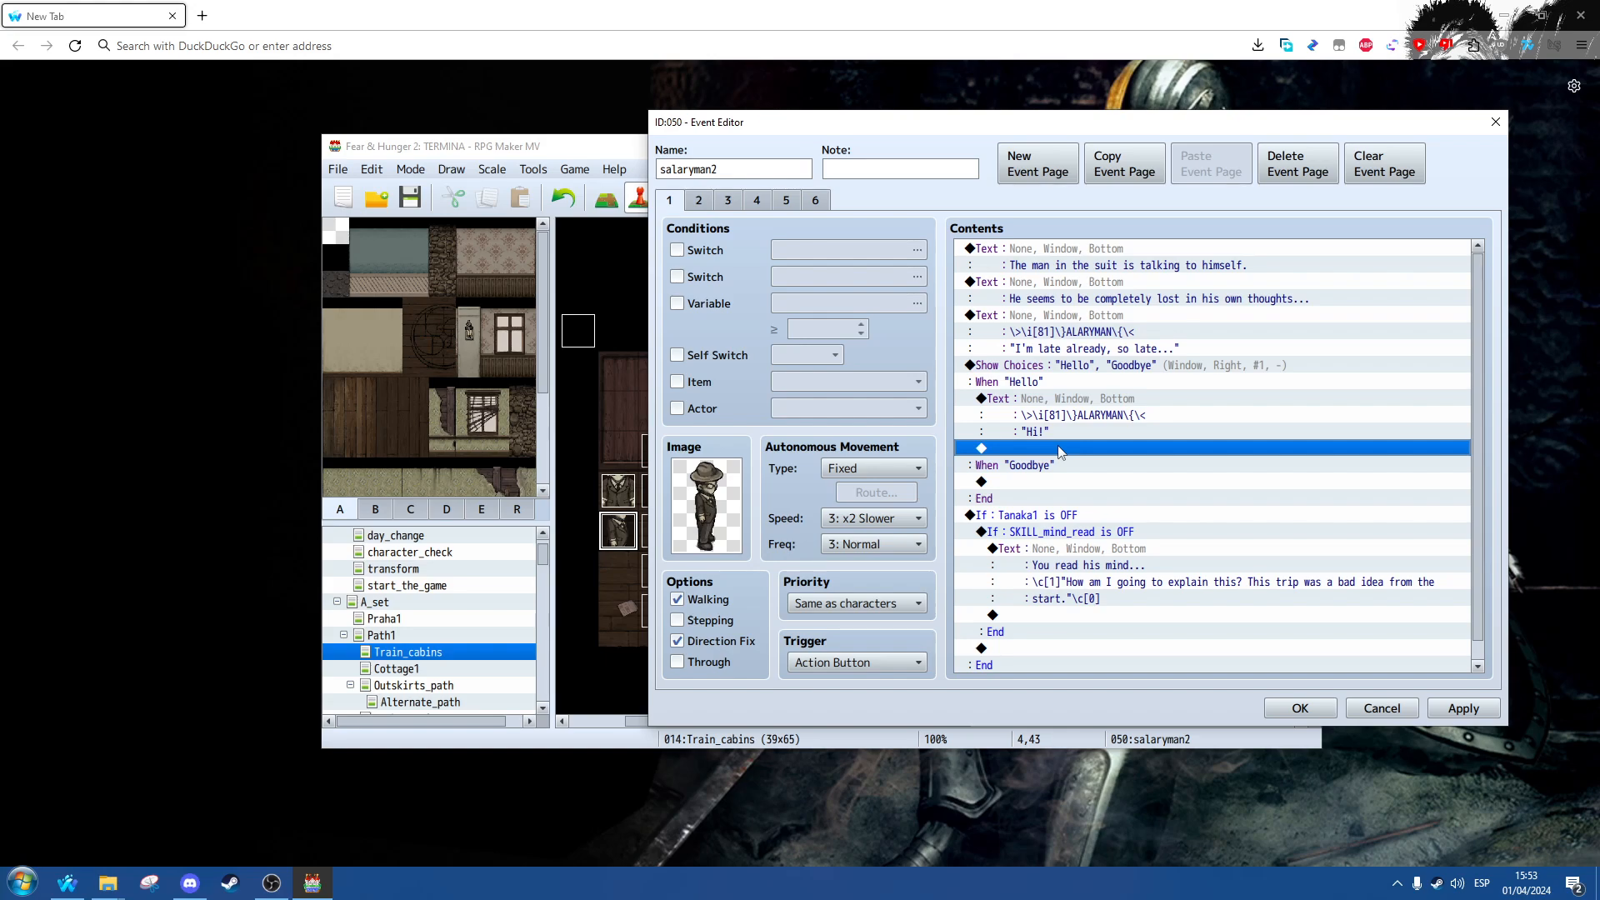
right_click(1060, 451)
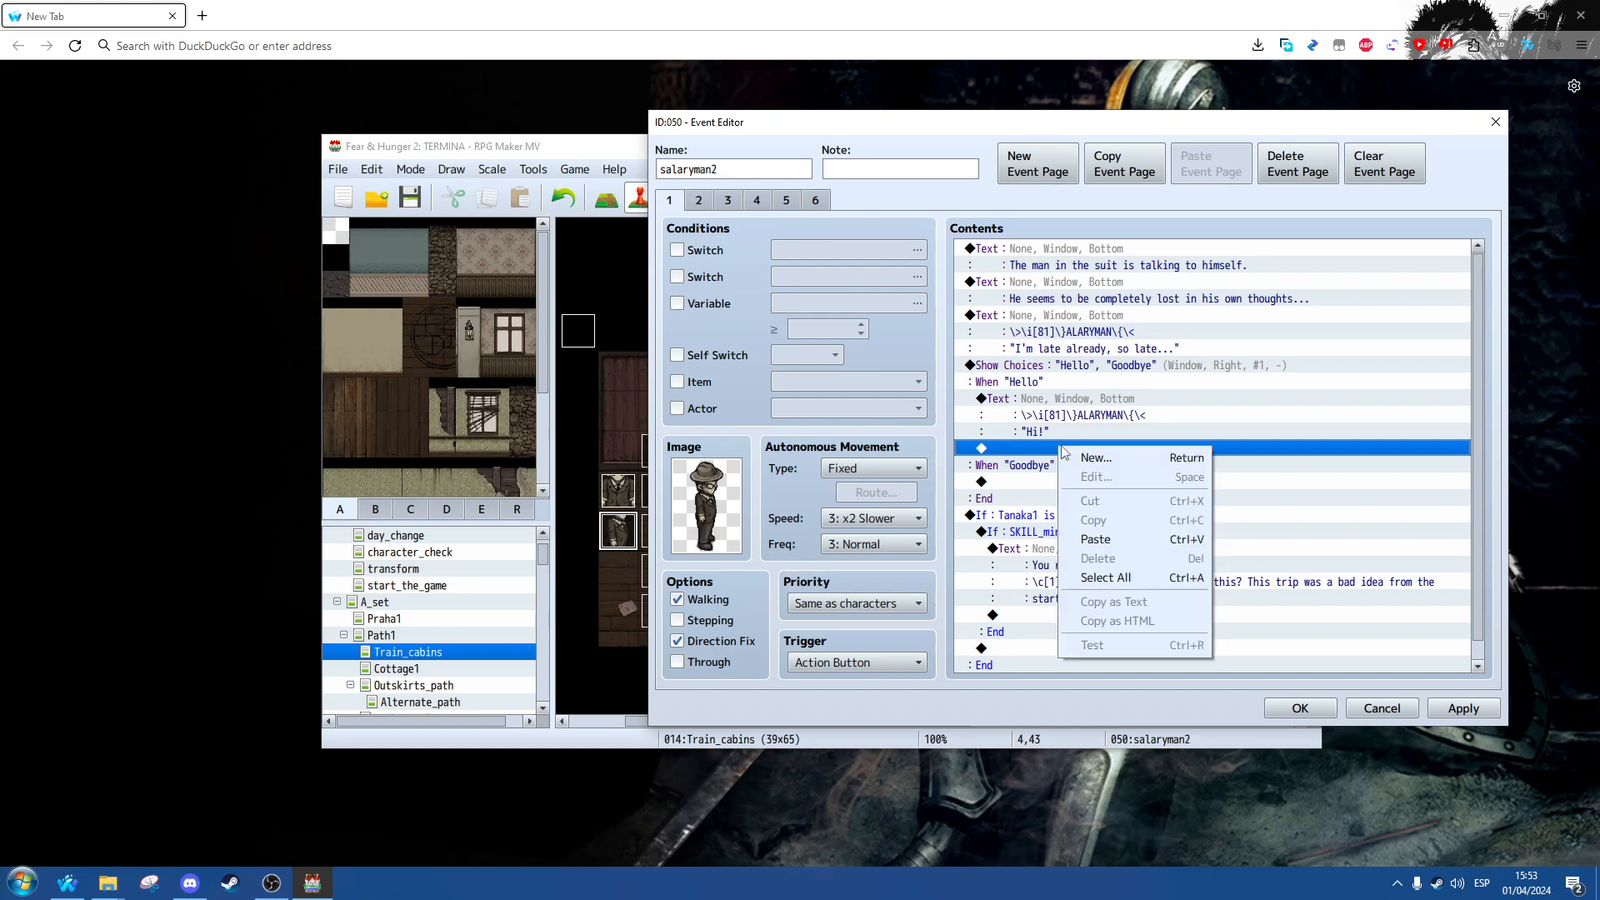
click(1100, 460)
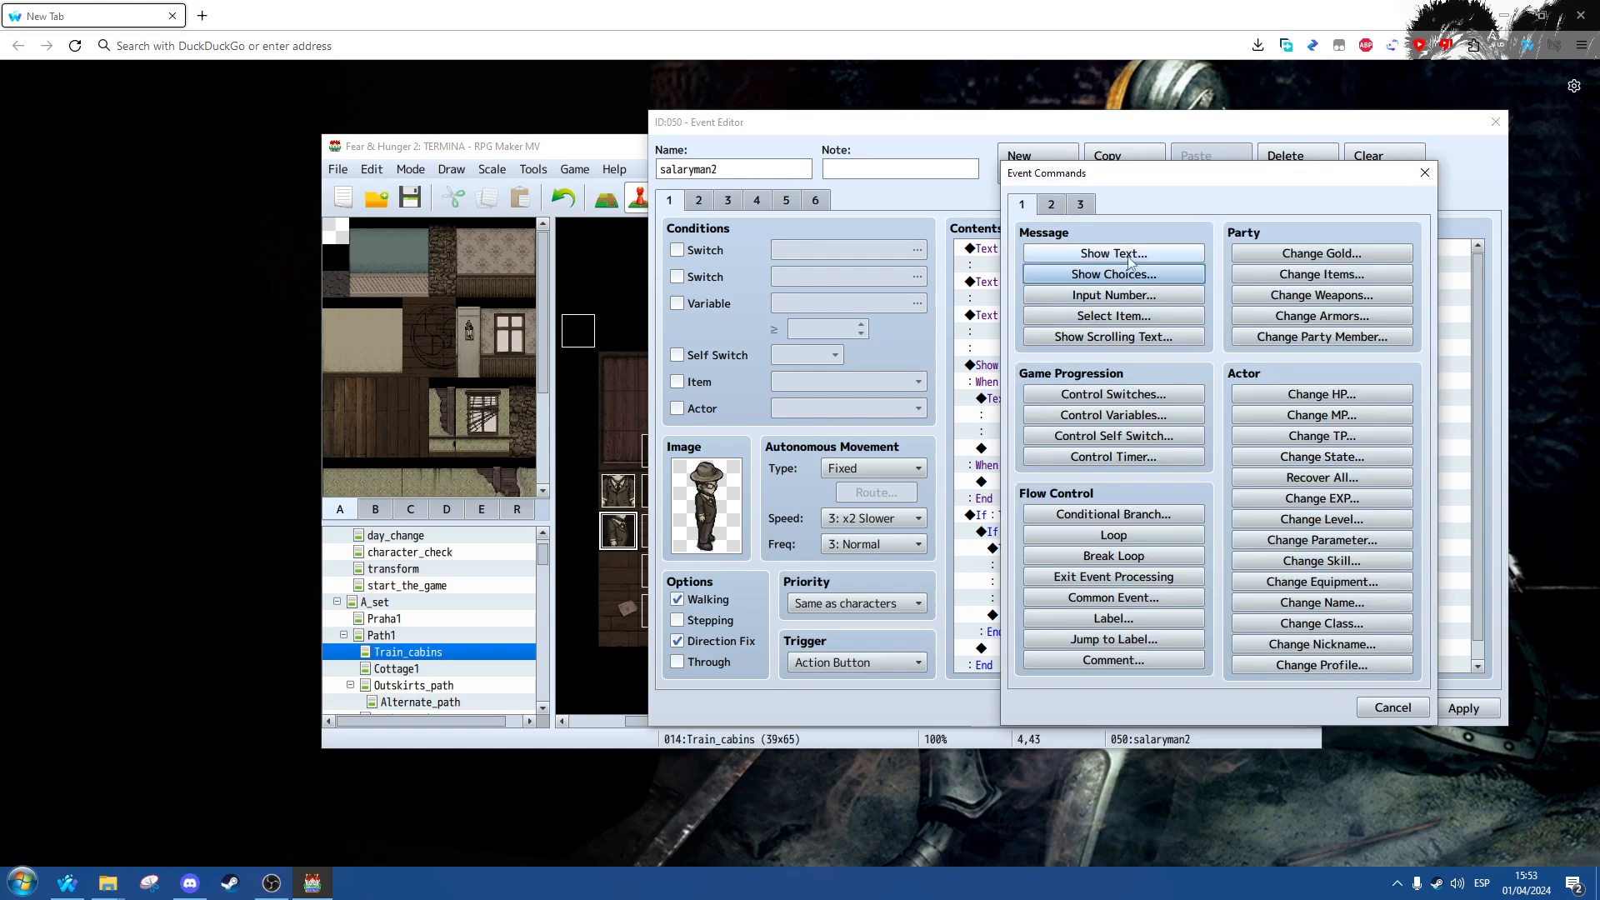
click(1129, 255)
click(1409, 531)
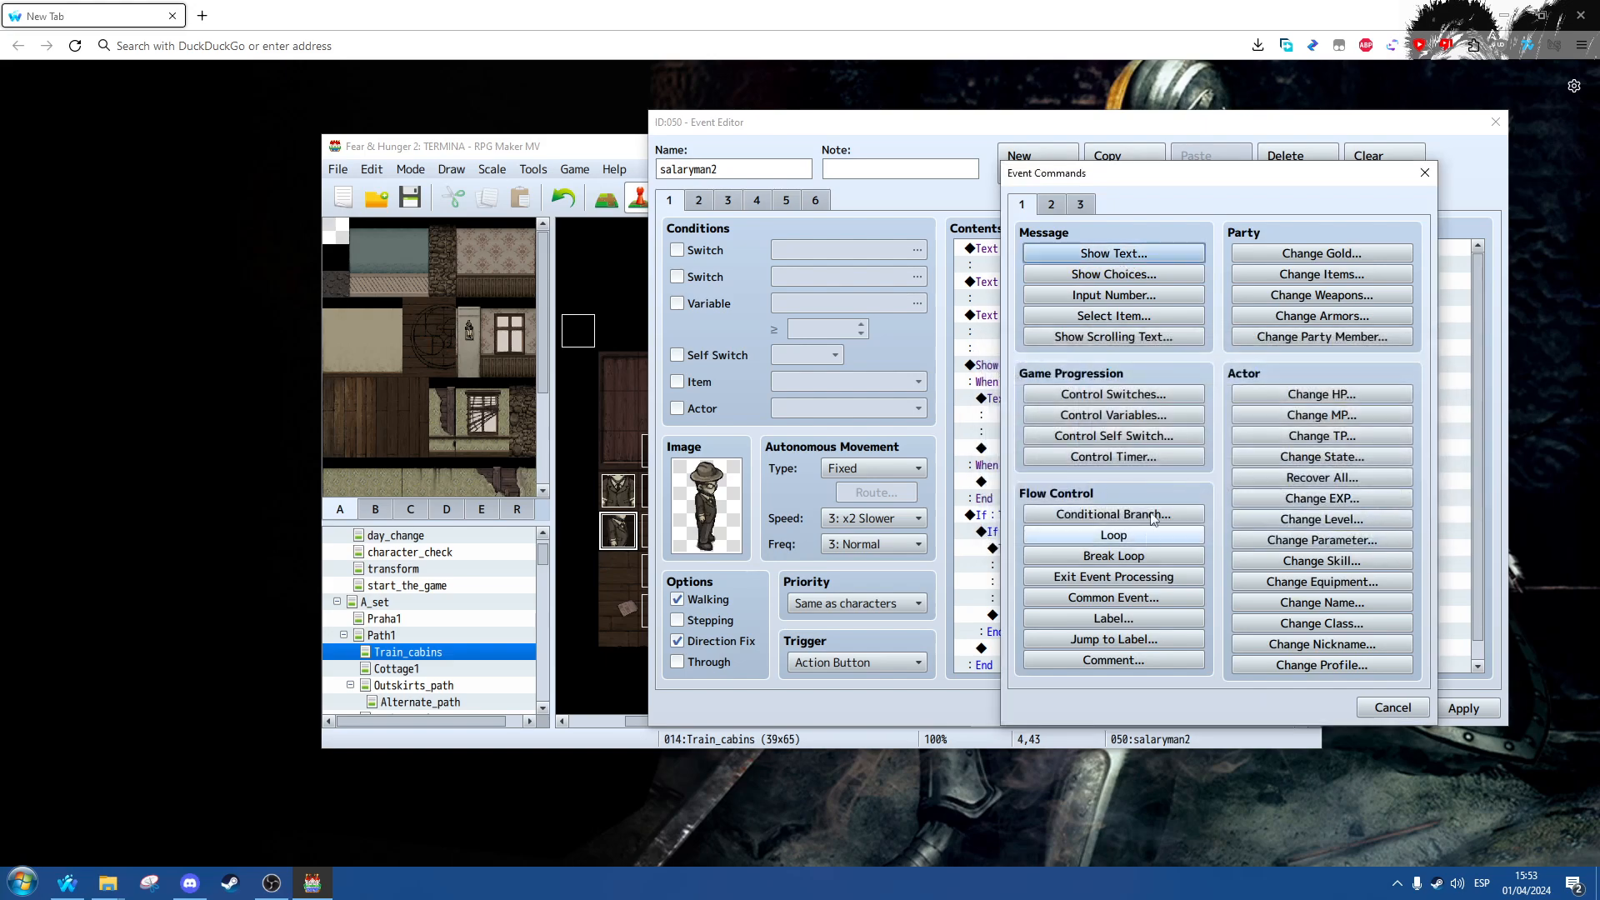
click(1063, 206)
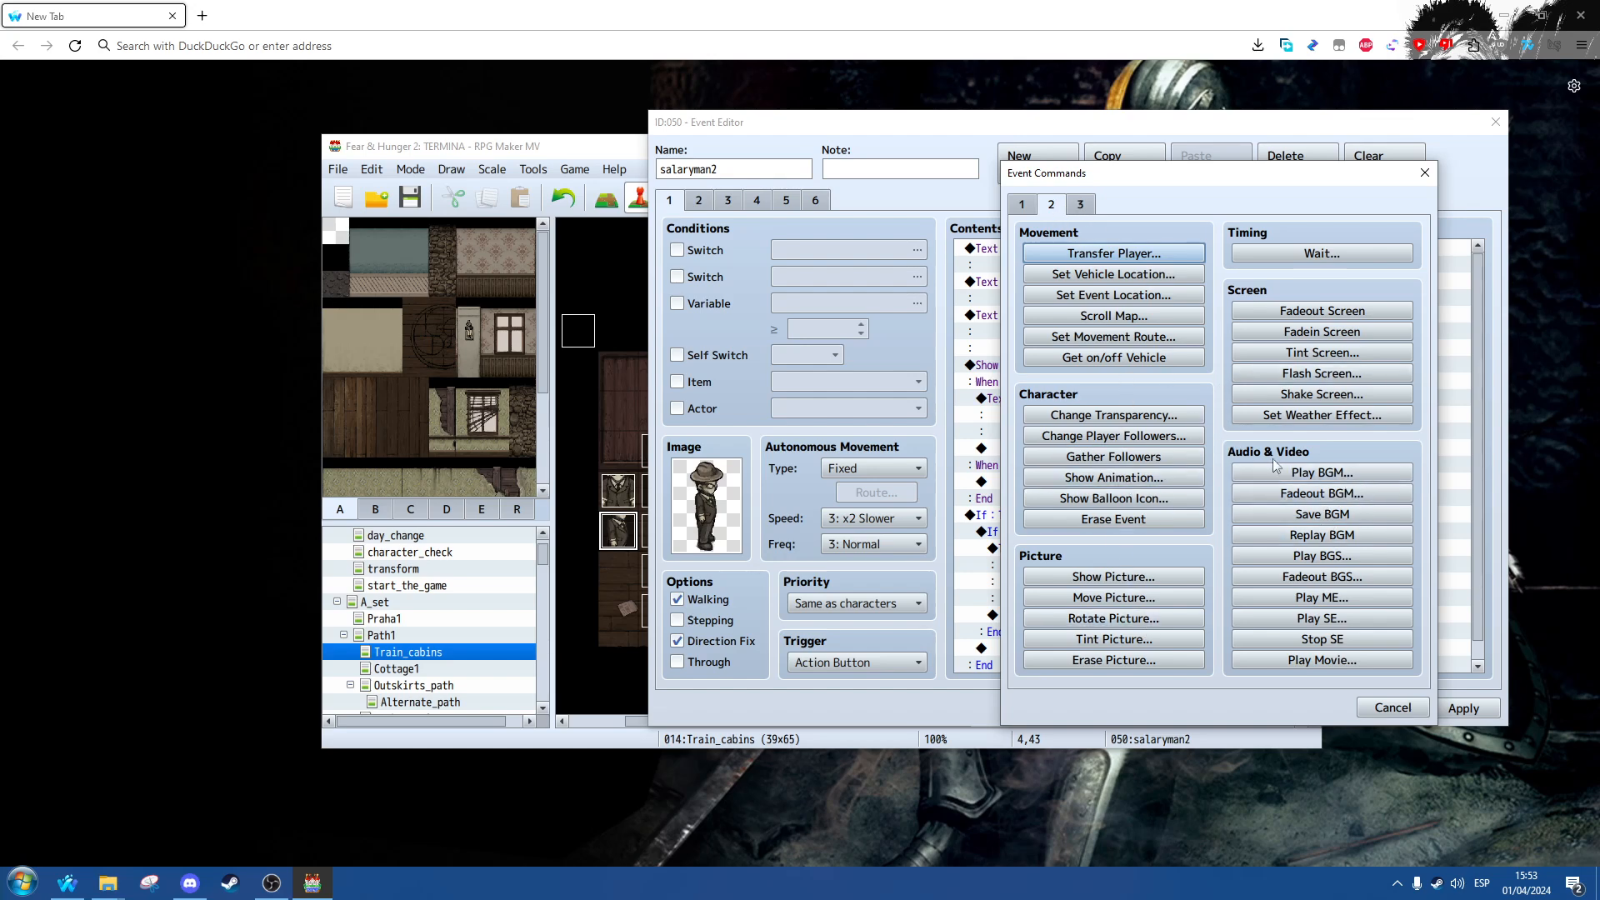
click(1080, 205)
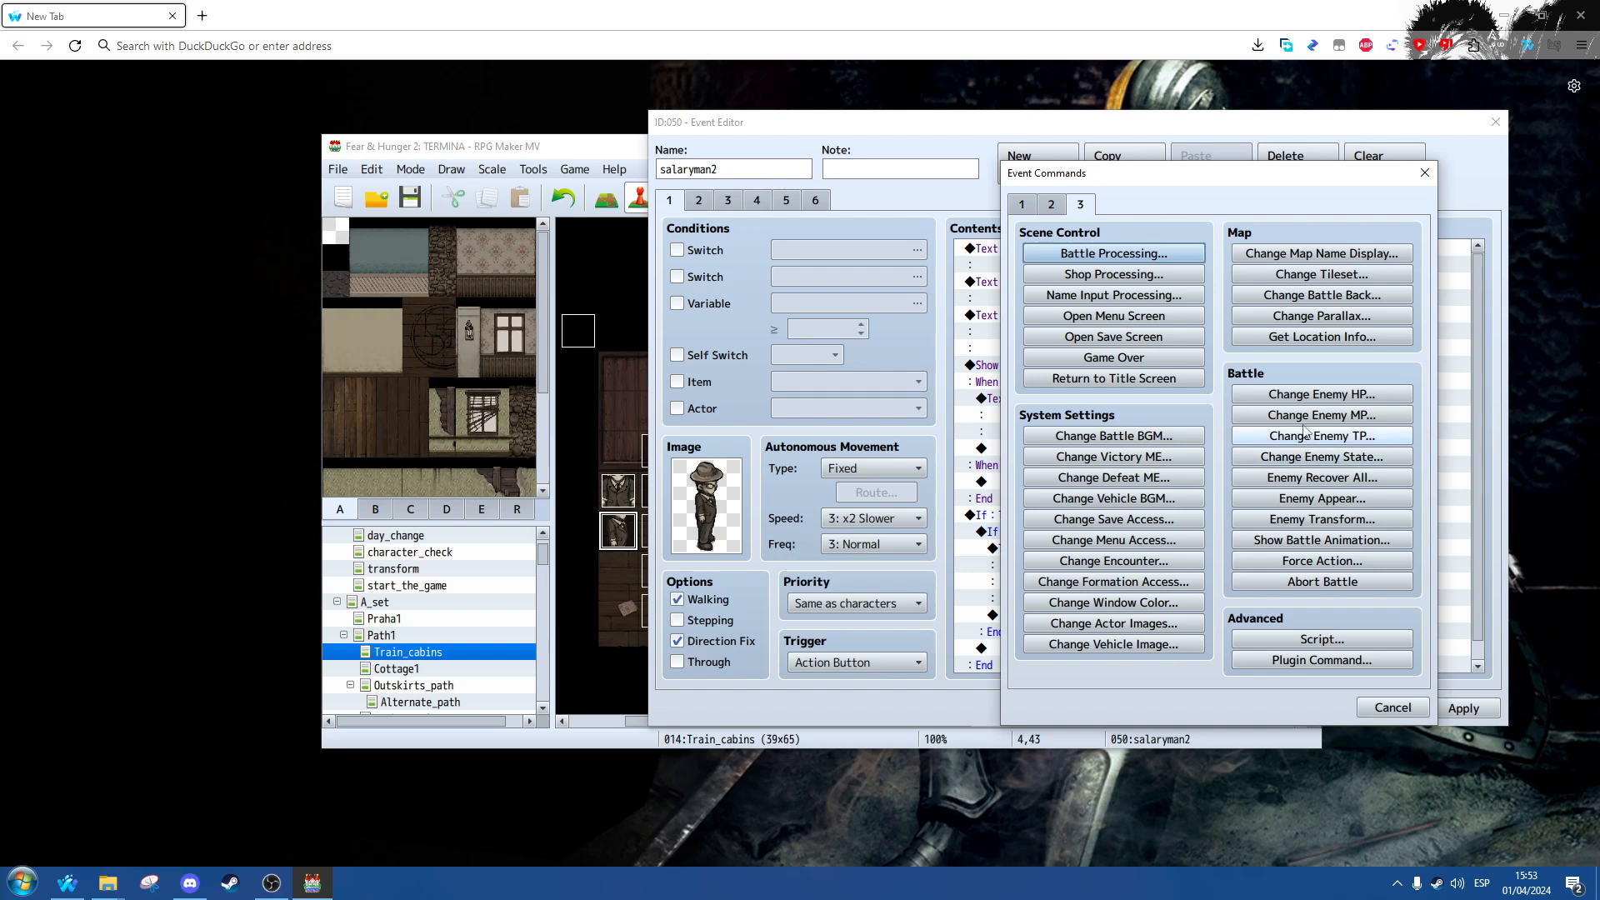
click(1024, 205)
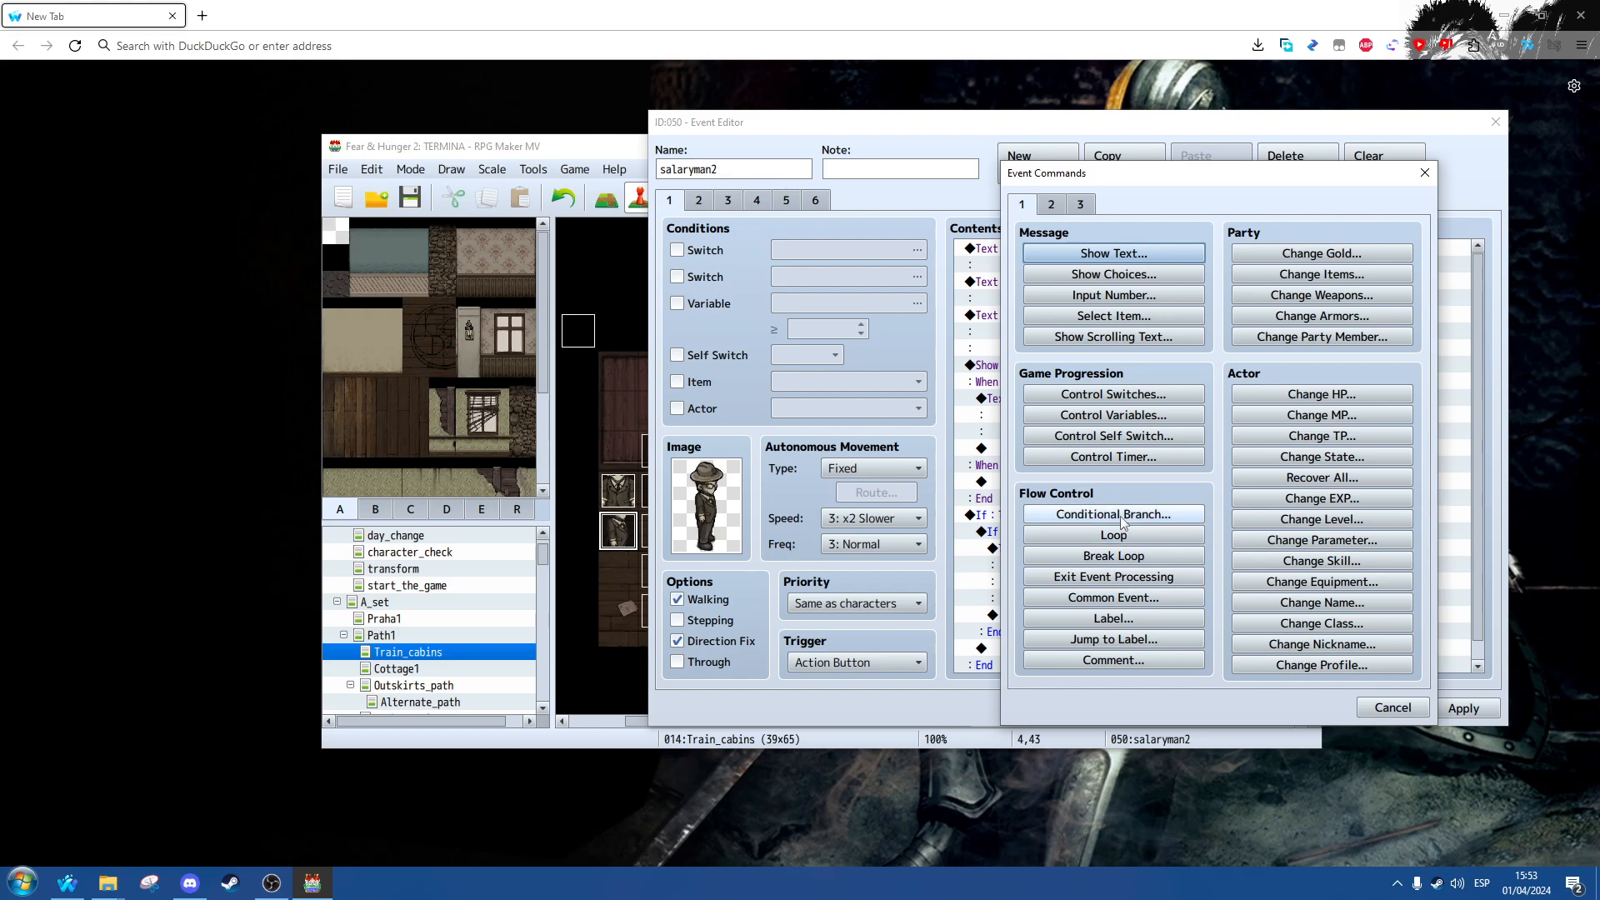
drag(1117, 180, 1365, 188)
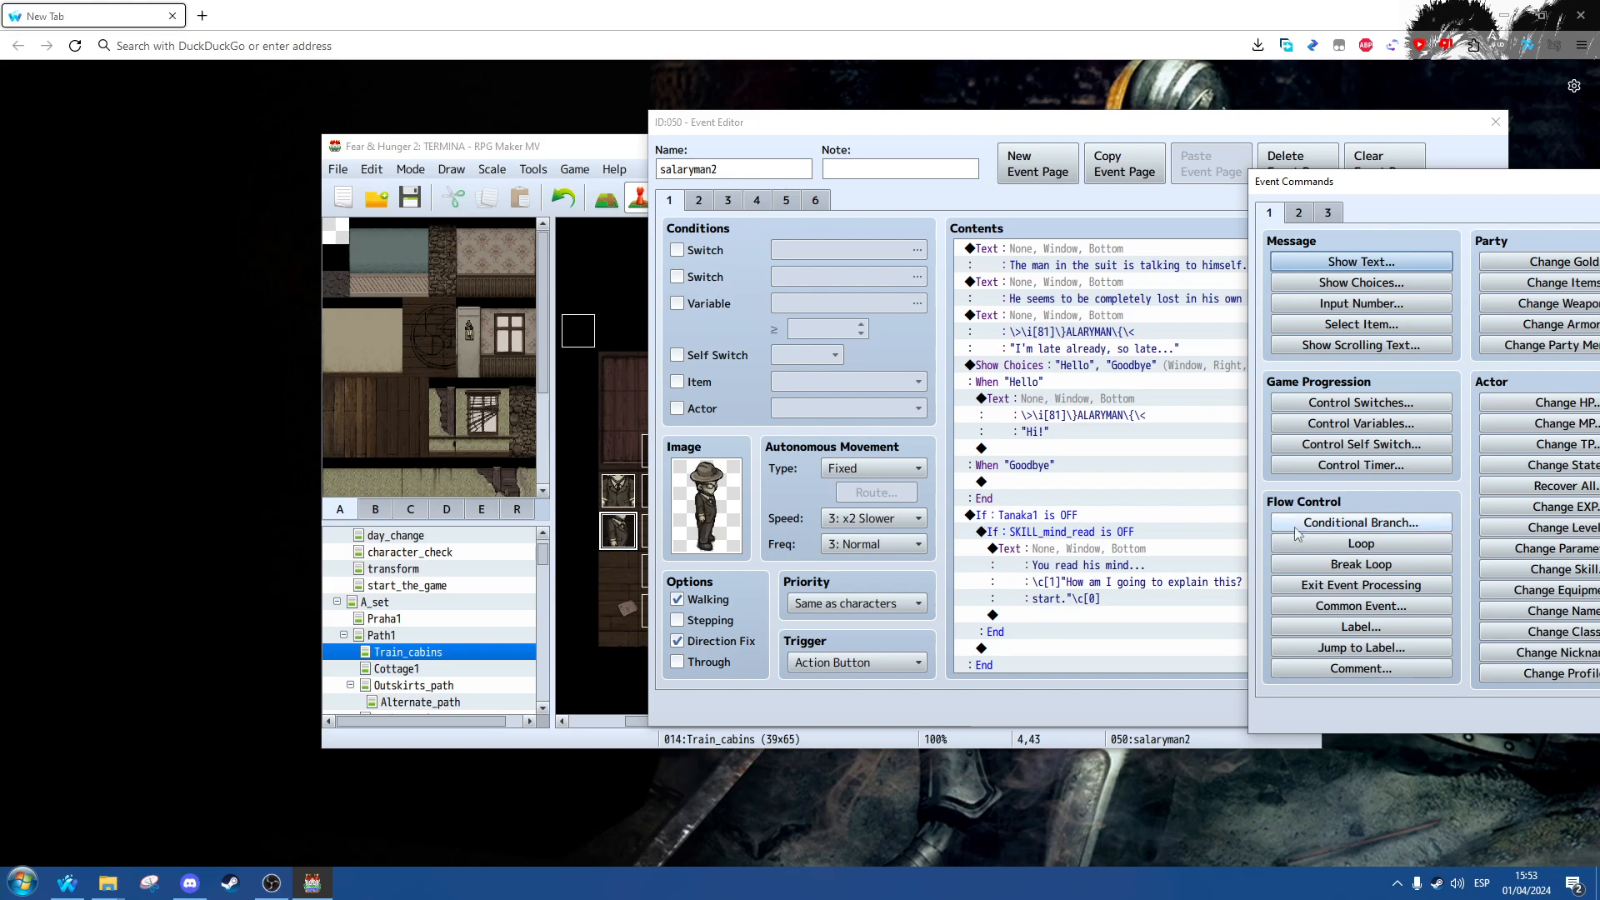
click(1361, 522)
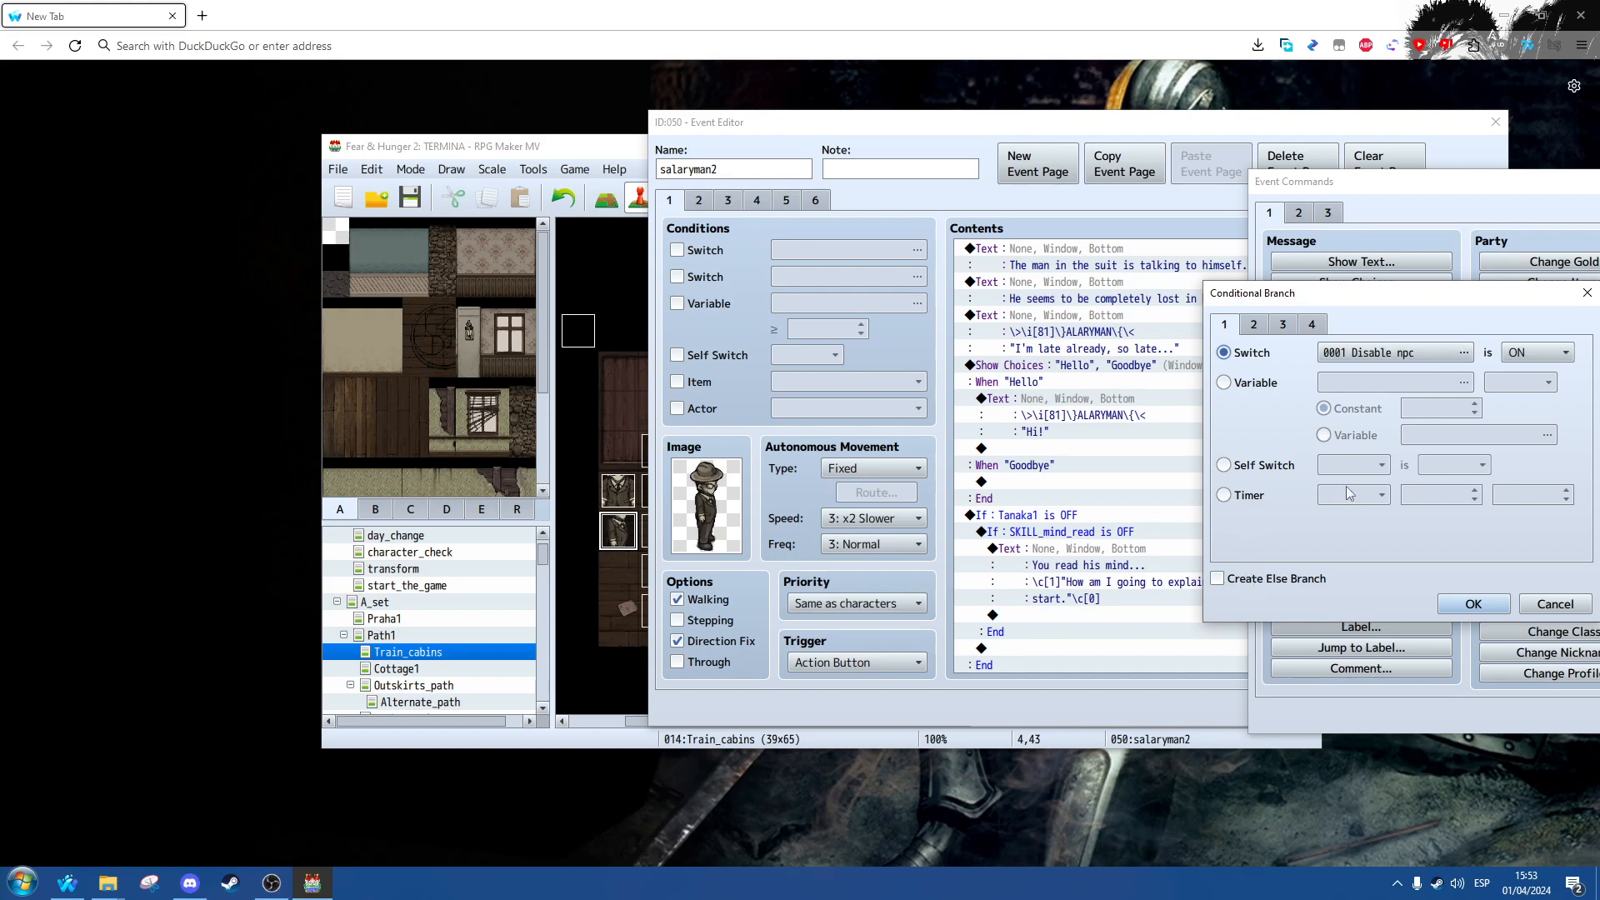
click(1552, 607)
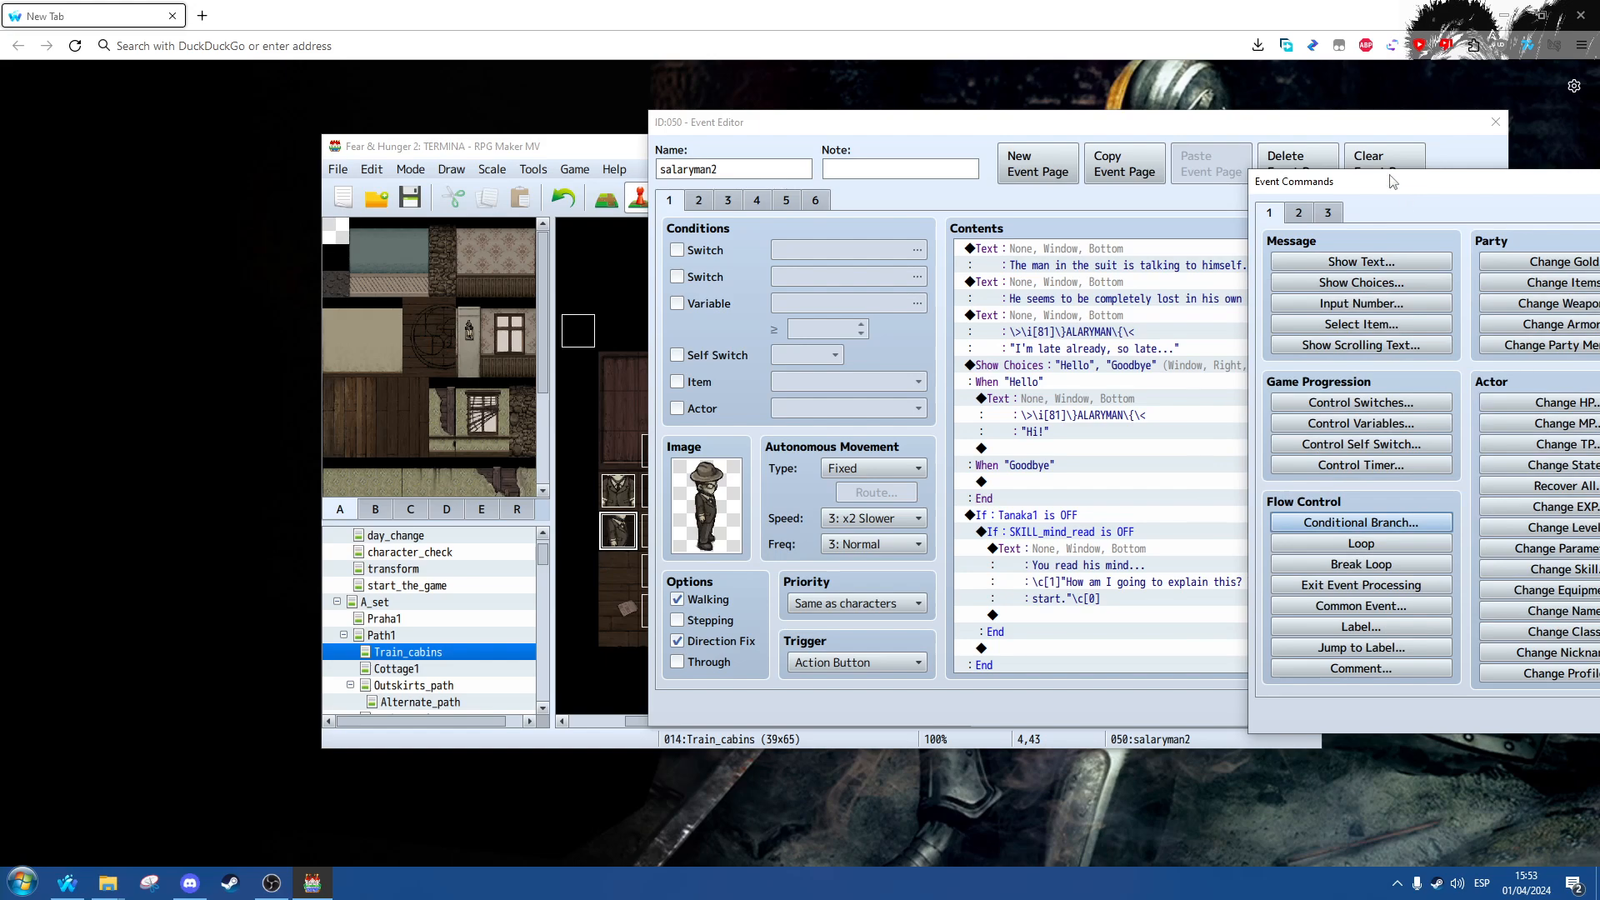
drag(1383, 188, 631, 185)
click(886, 710)
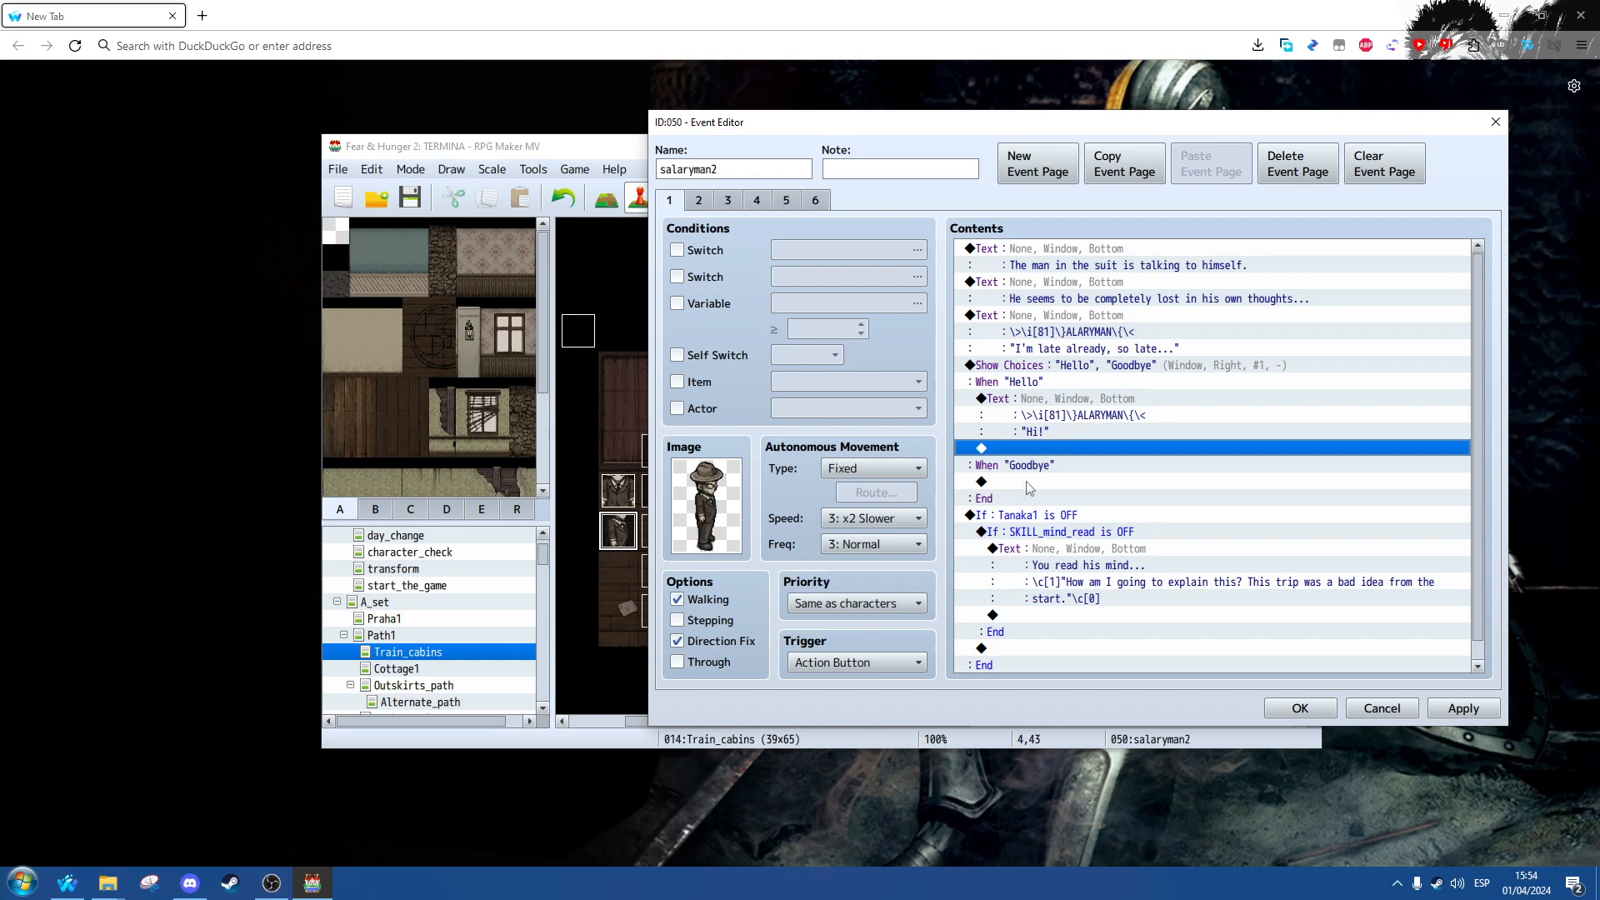
right_click(1013, 448)
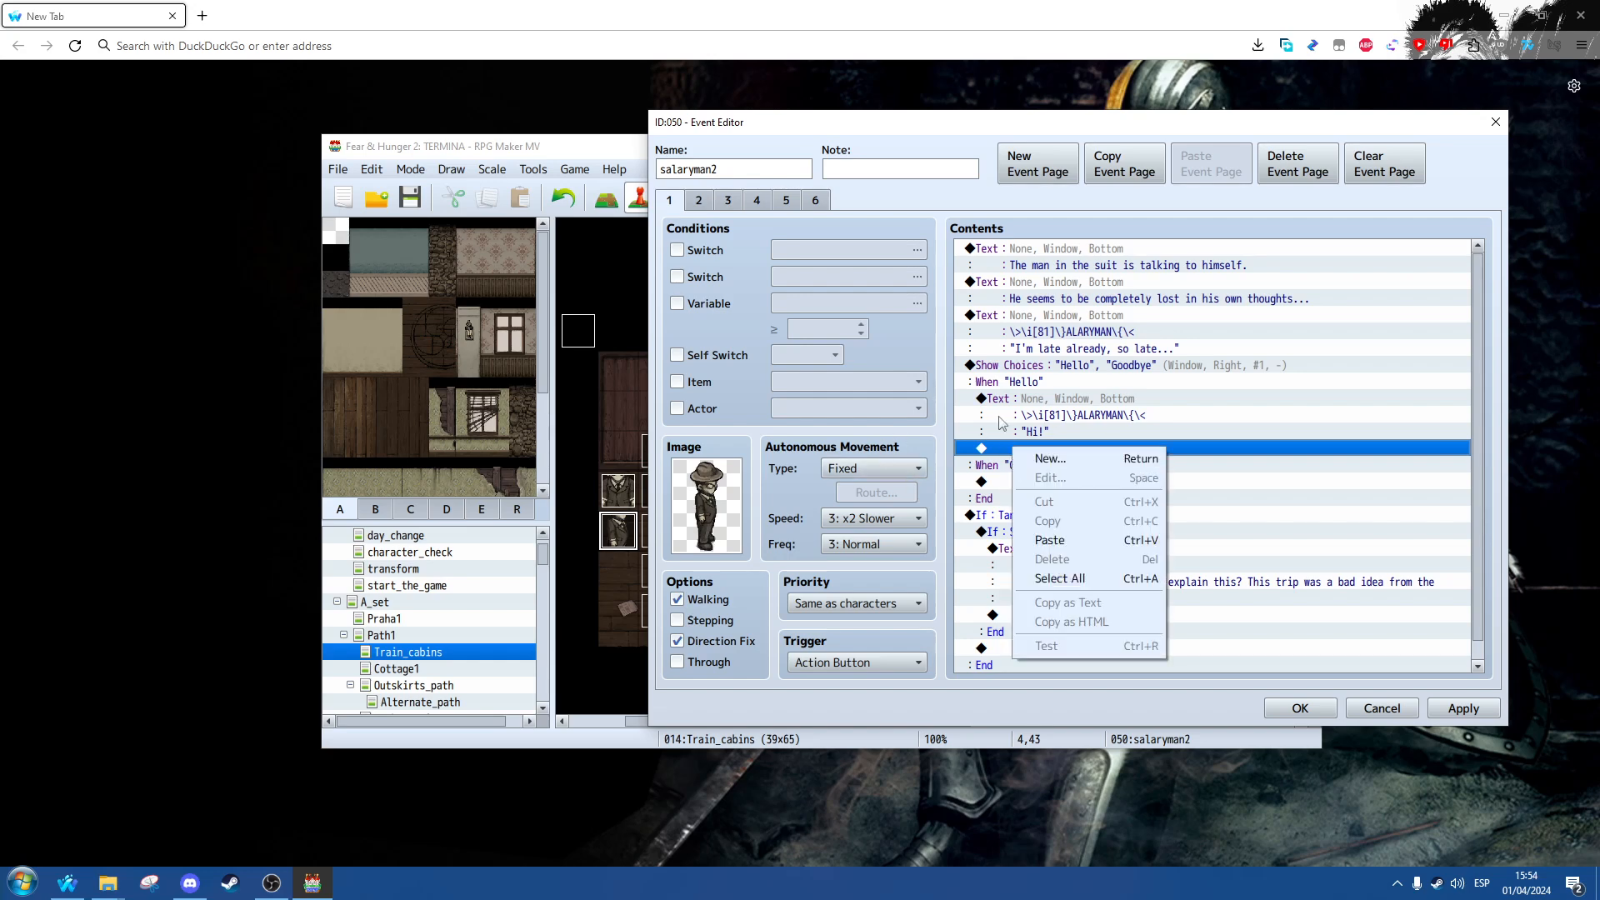
click(994, 477)
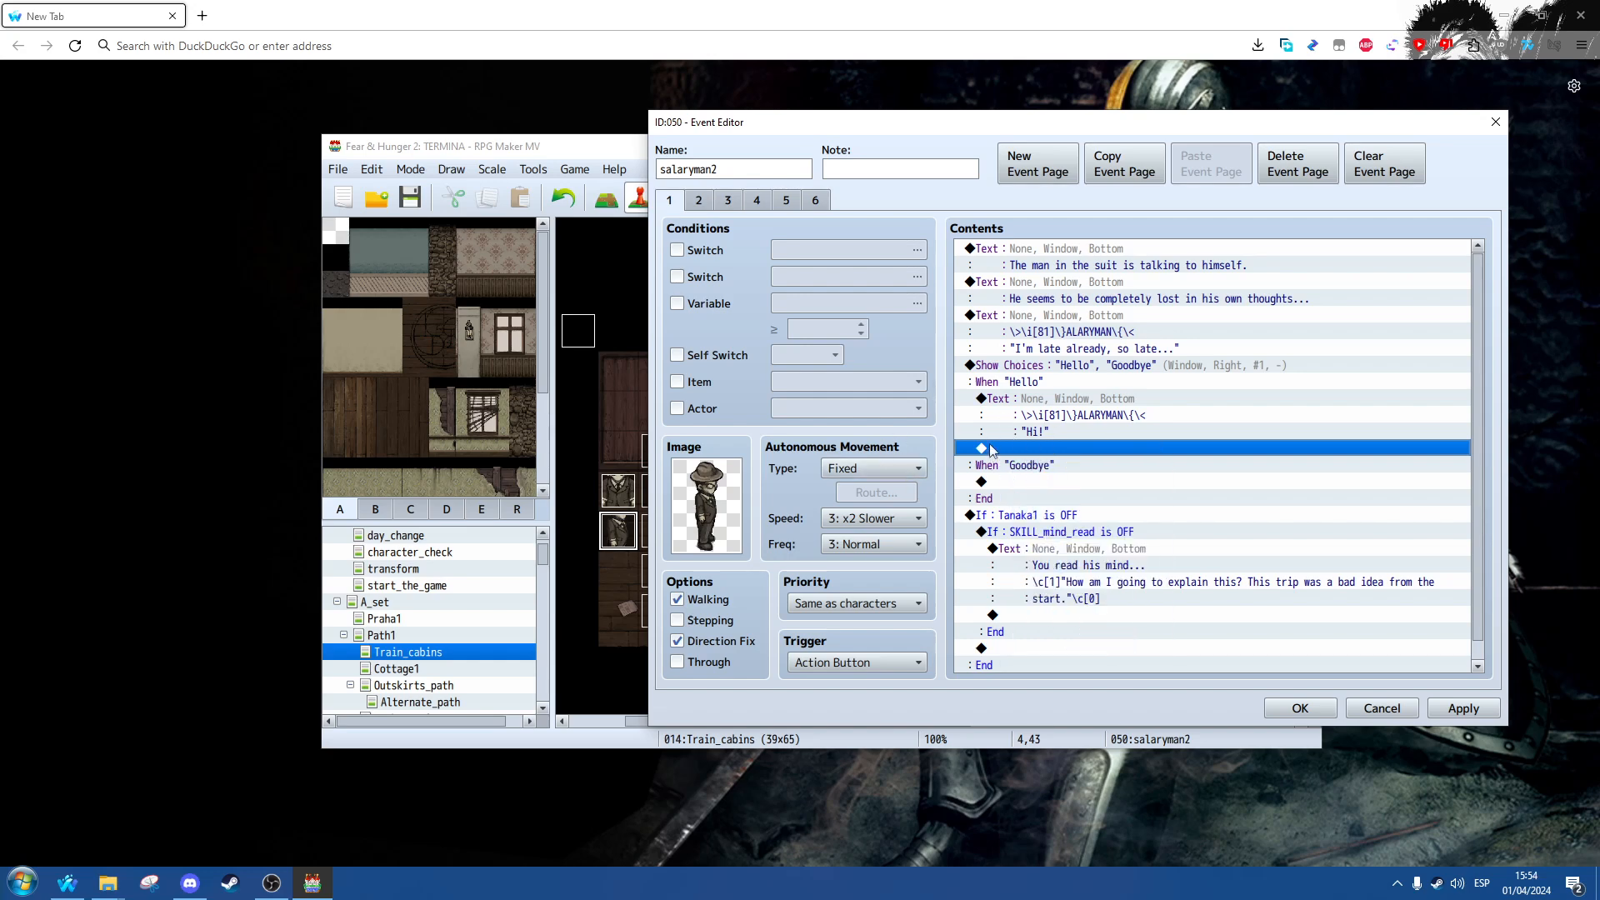
Step: Paste the copied text command inside the "Goodbye" branch with its spoken line changed to "Goodbye.", and confirm the event changes
right_click(1044, 483)
click(1077, 573)
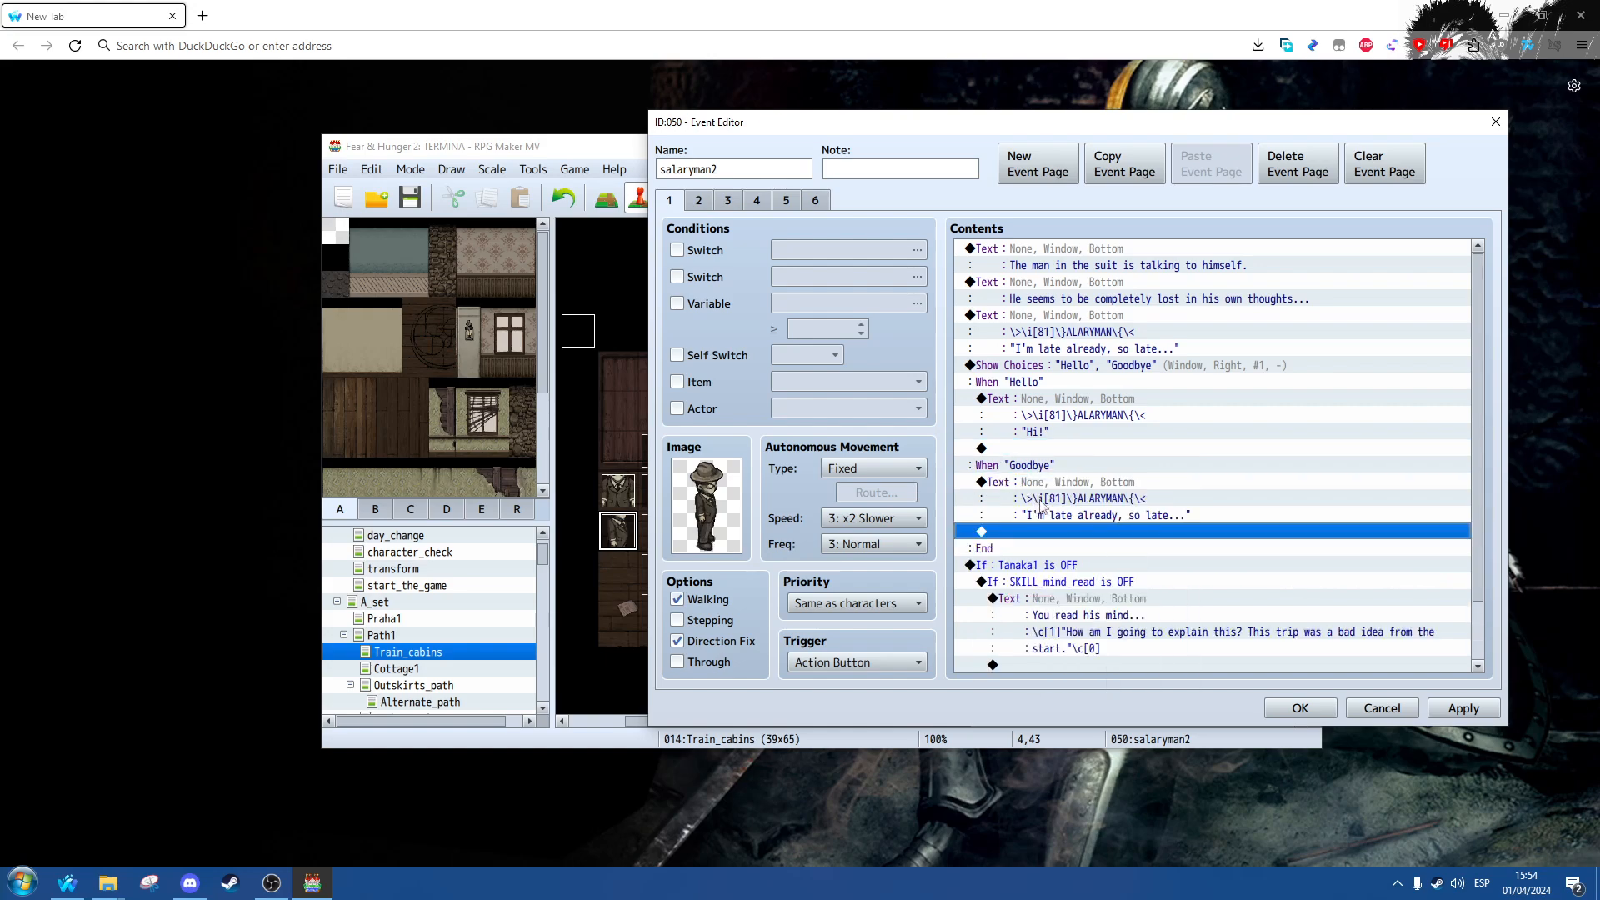
click(1054, 500)
right_click(1073, 504)
click(1088, 513)
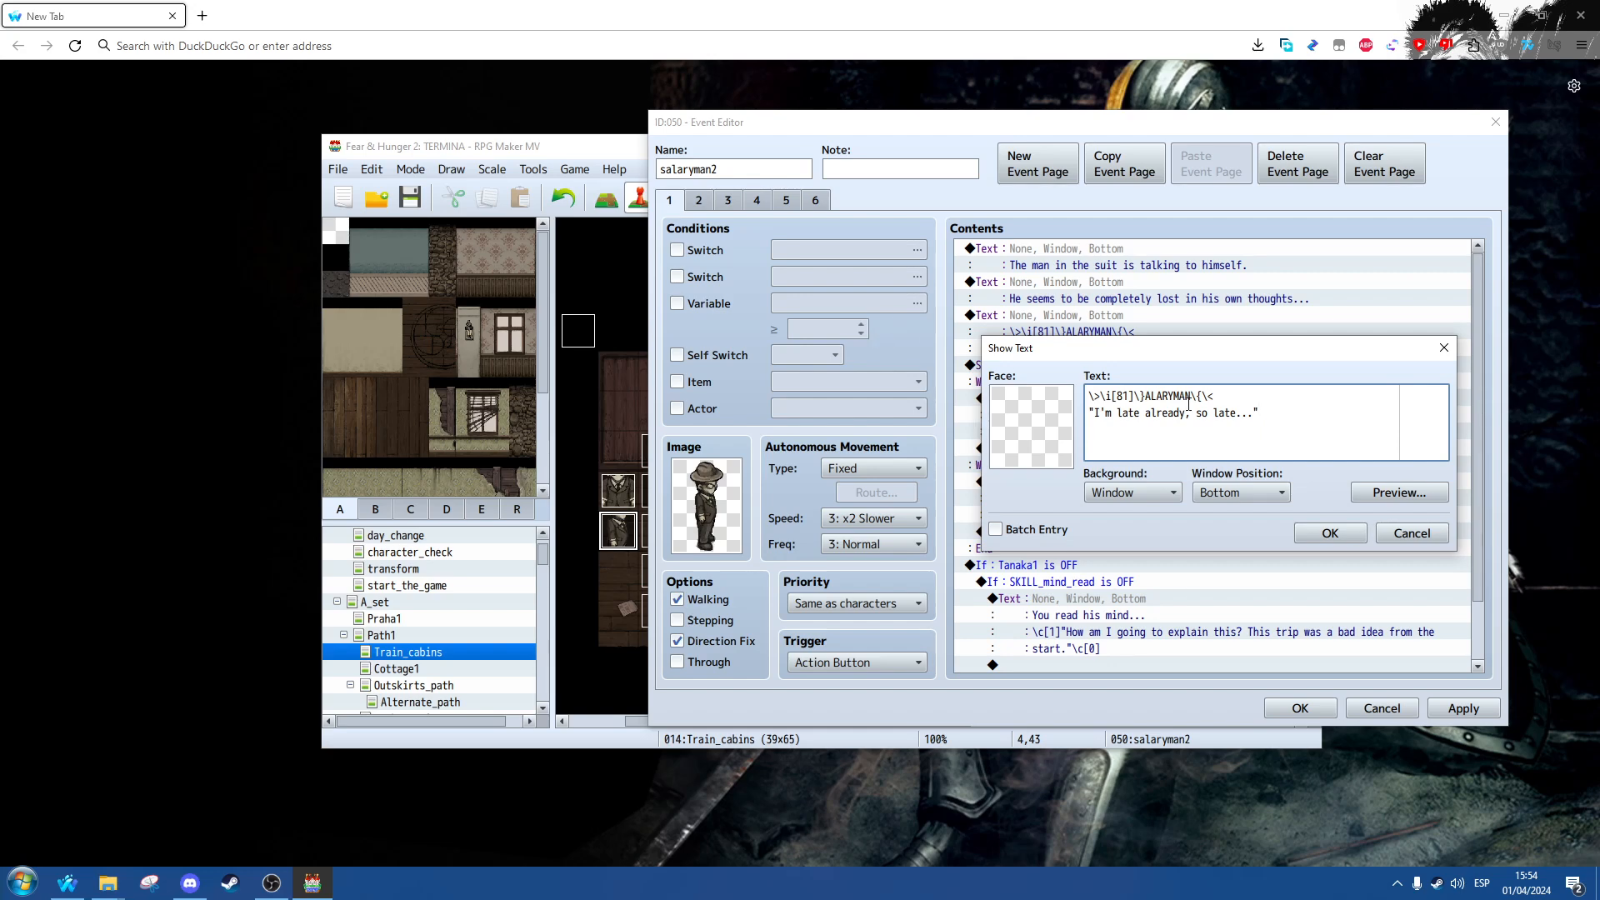
drag(1248, 413, 1100, 410)
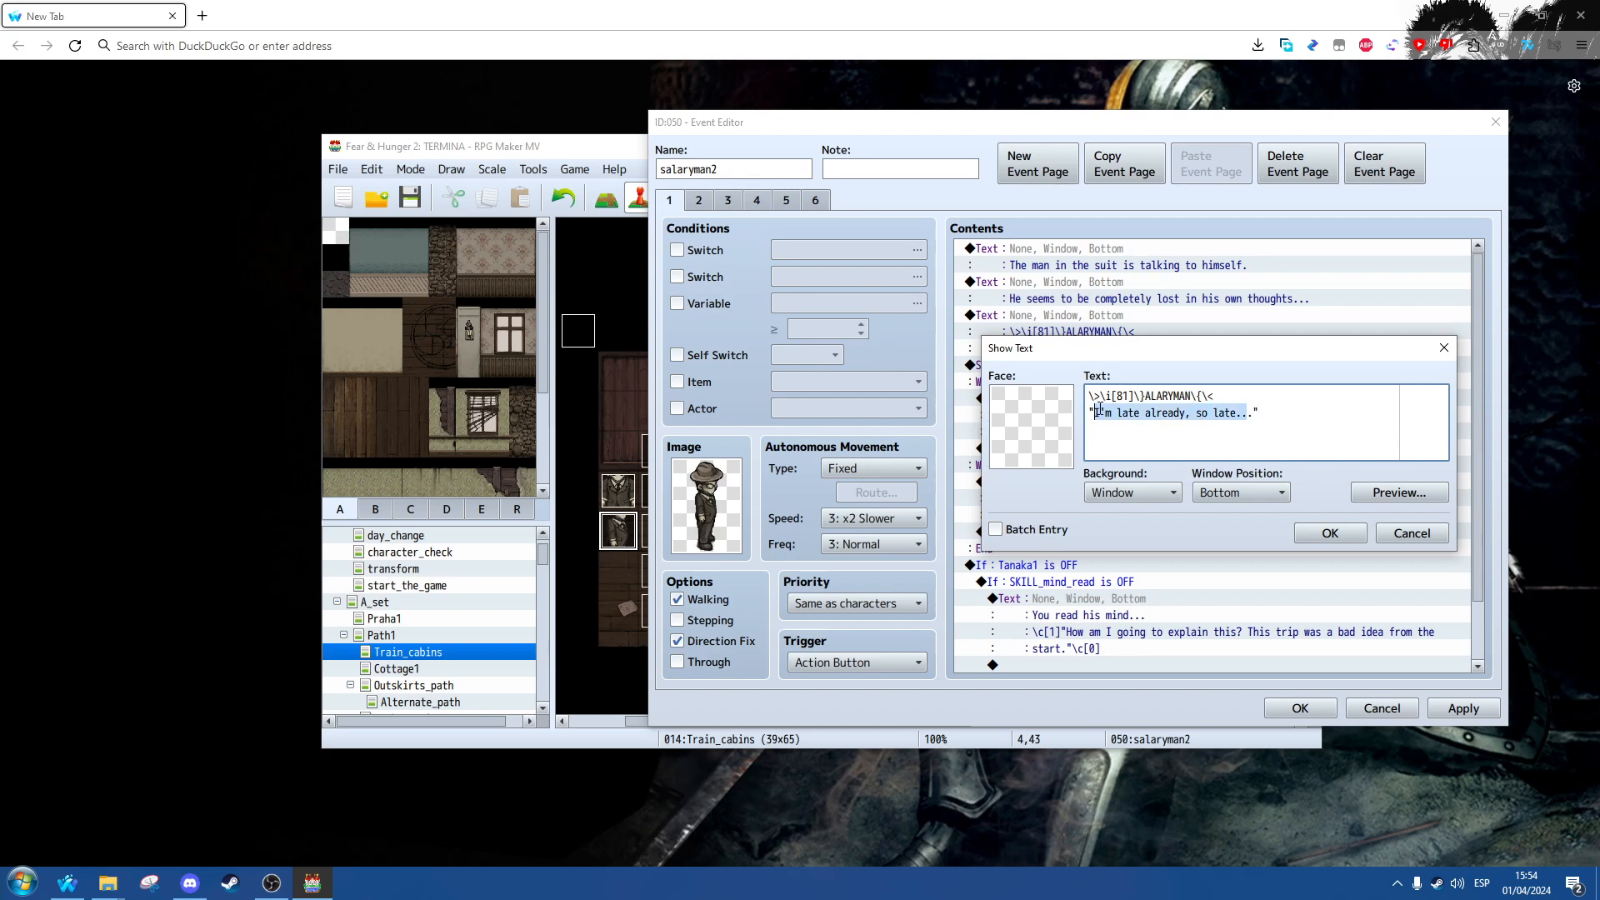
text(Goodbye)
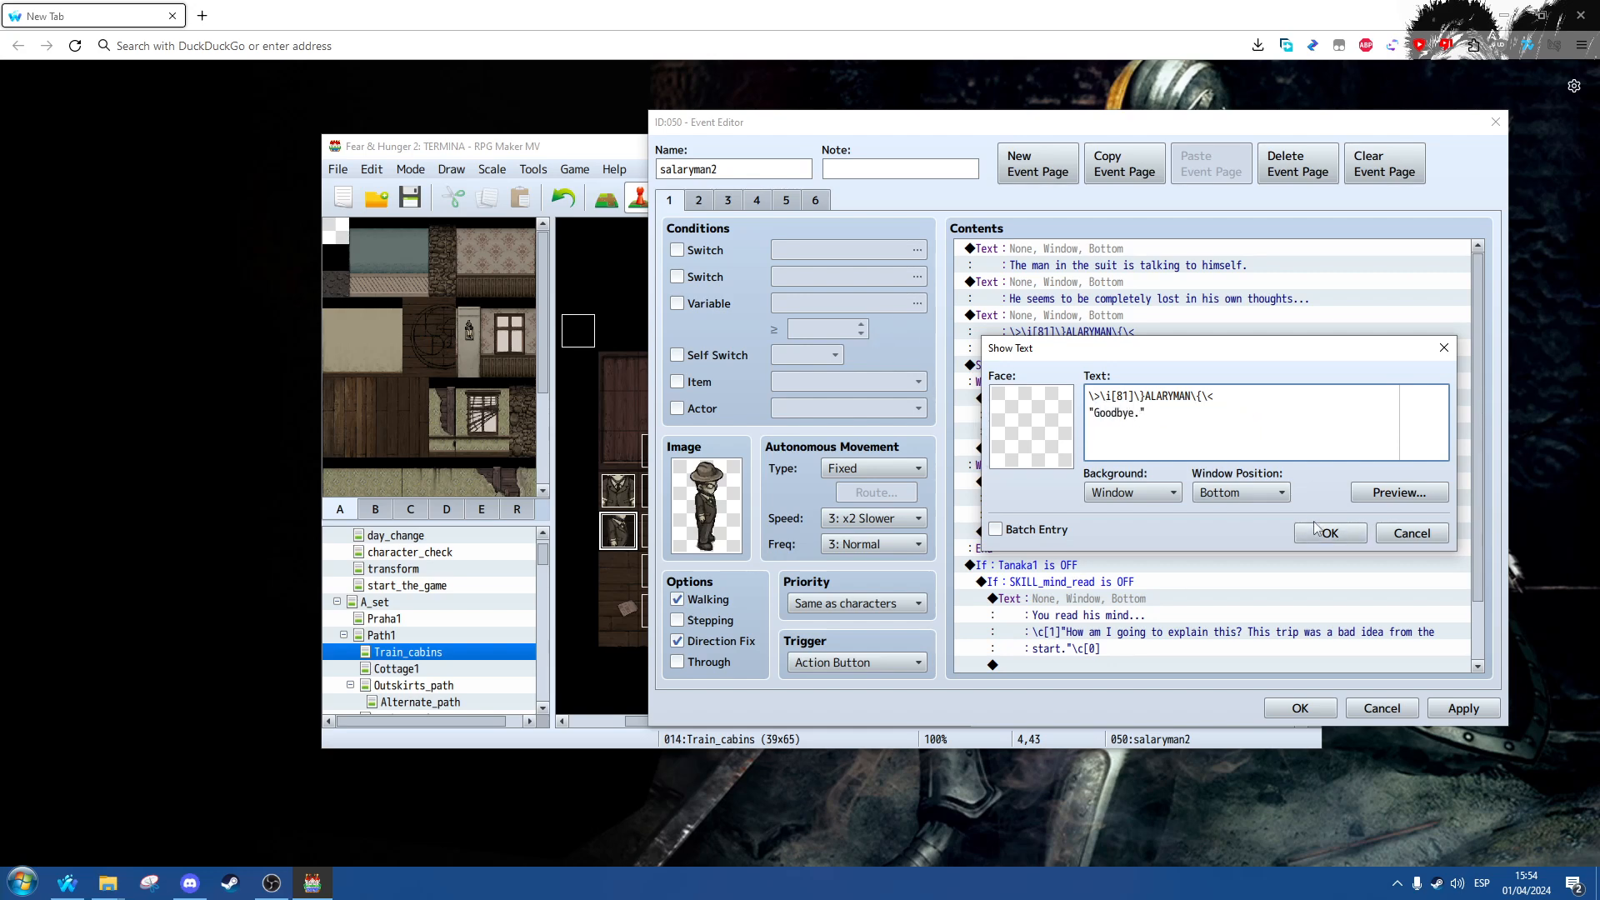
click(1316, 528)
click(1463, 708)
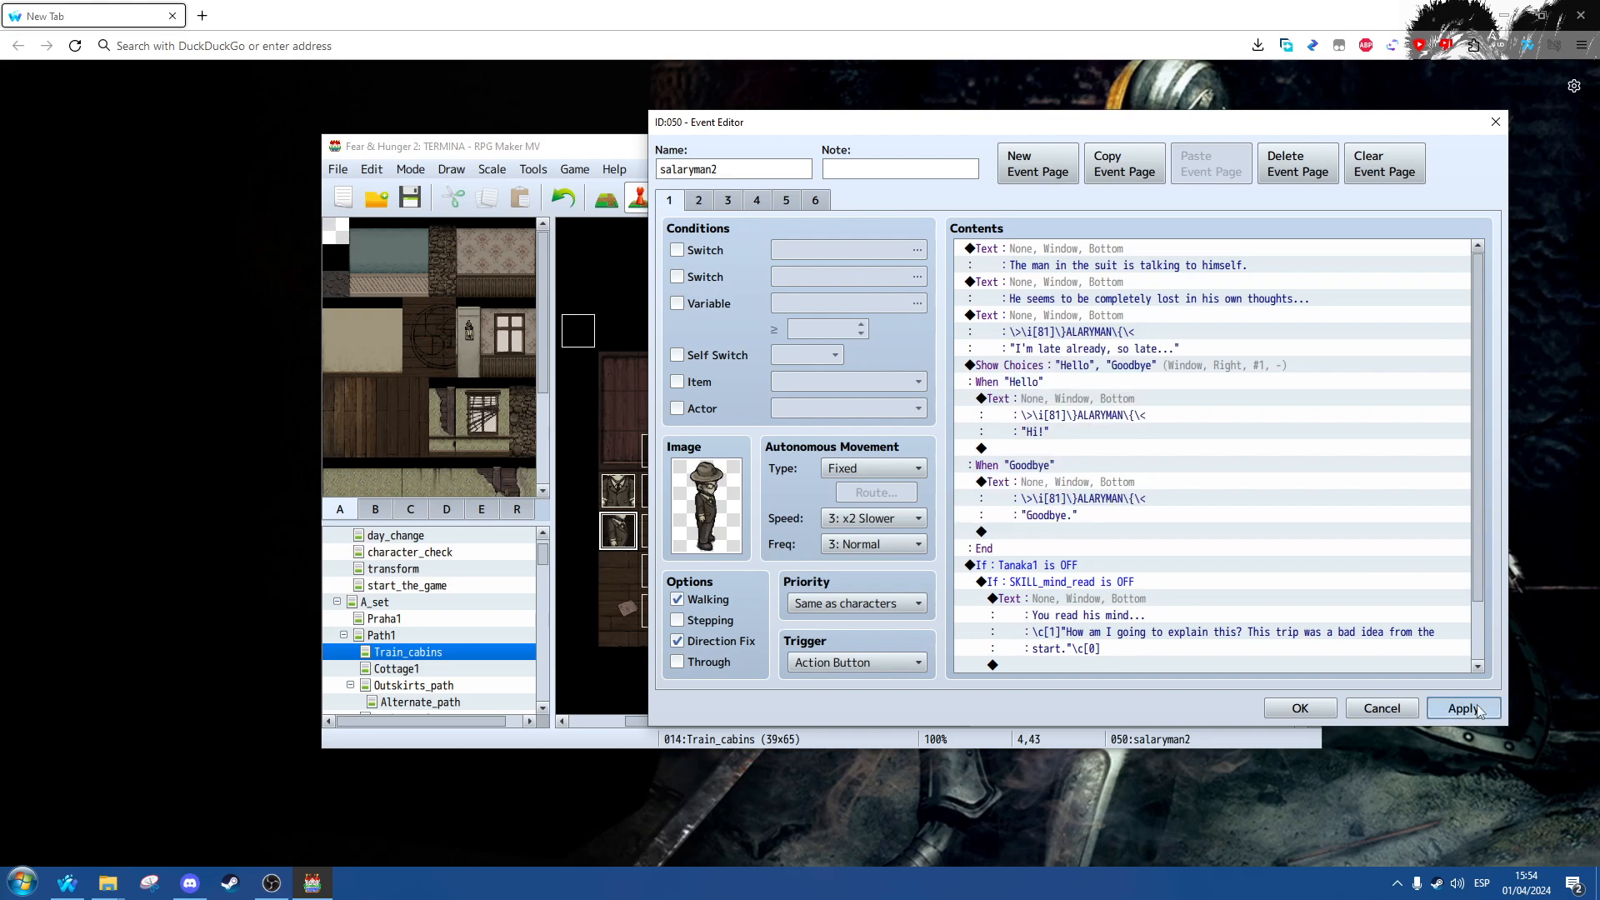
click(1301, 709)
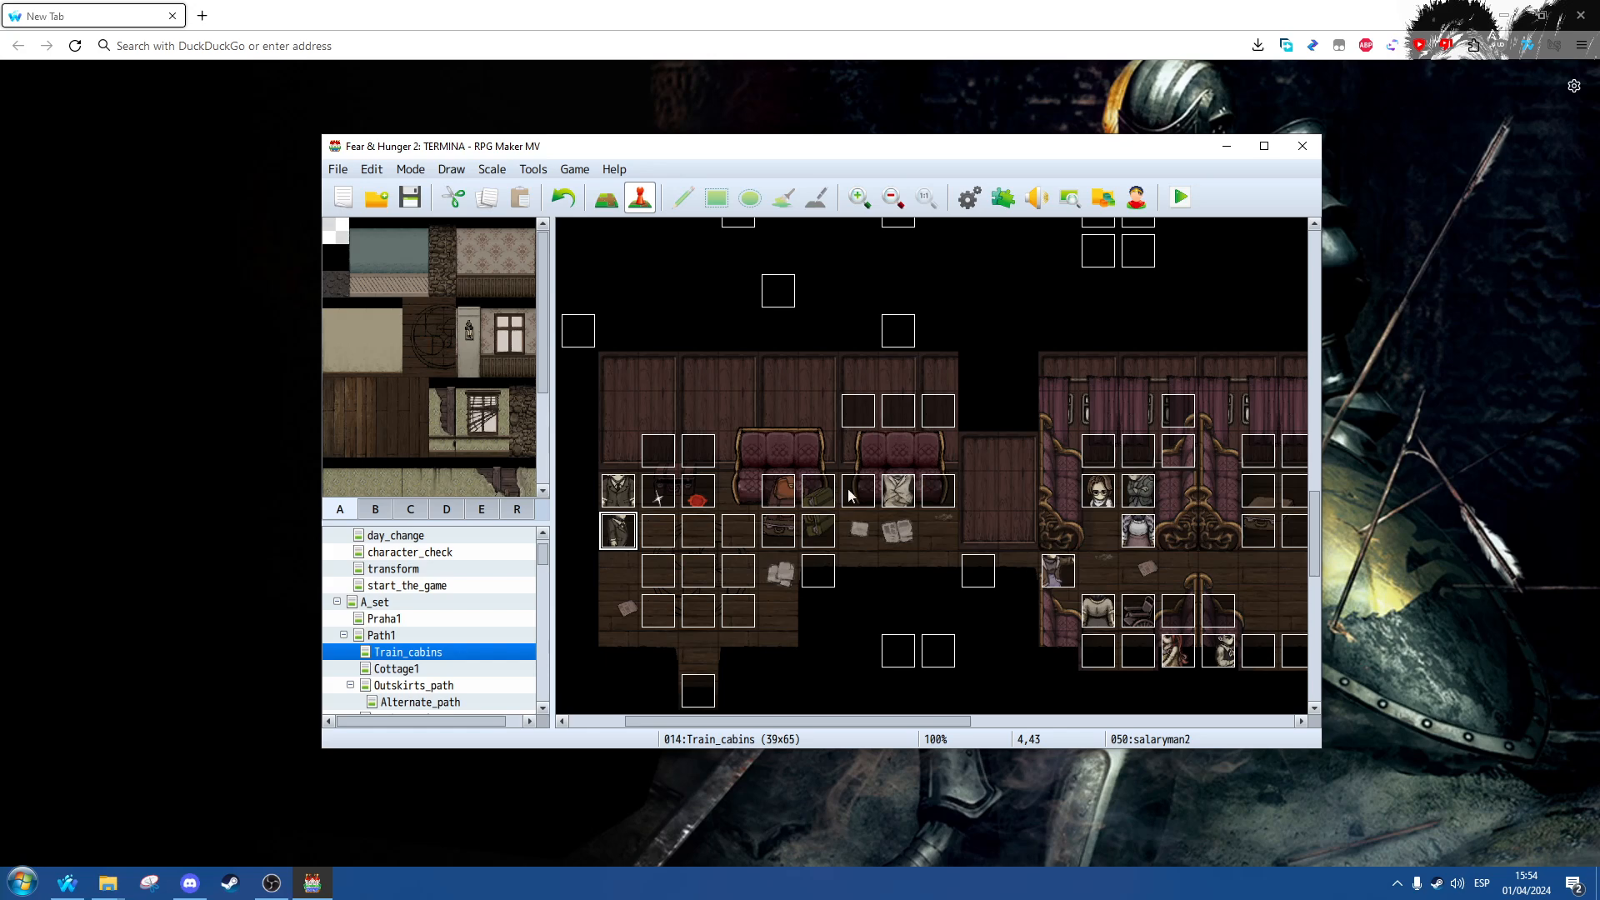
Step: Open the prhvl_bop map and examine the dialogue contents on page 1 of the bartender event EV080
drag(540, 553, 533, 651)
scroll(481, 666, up, 5)
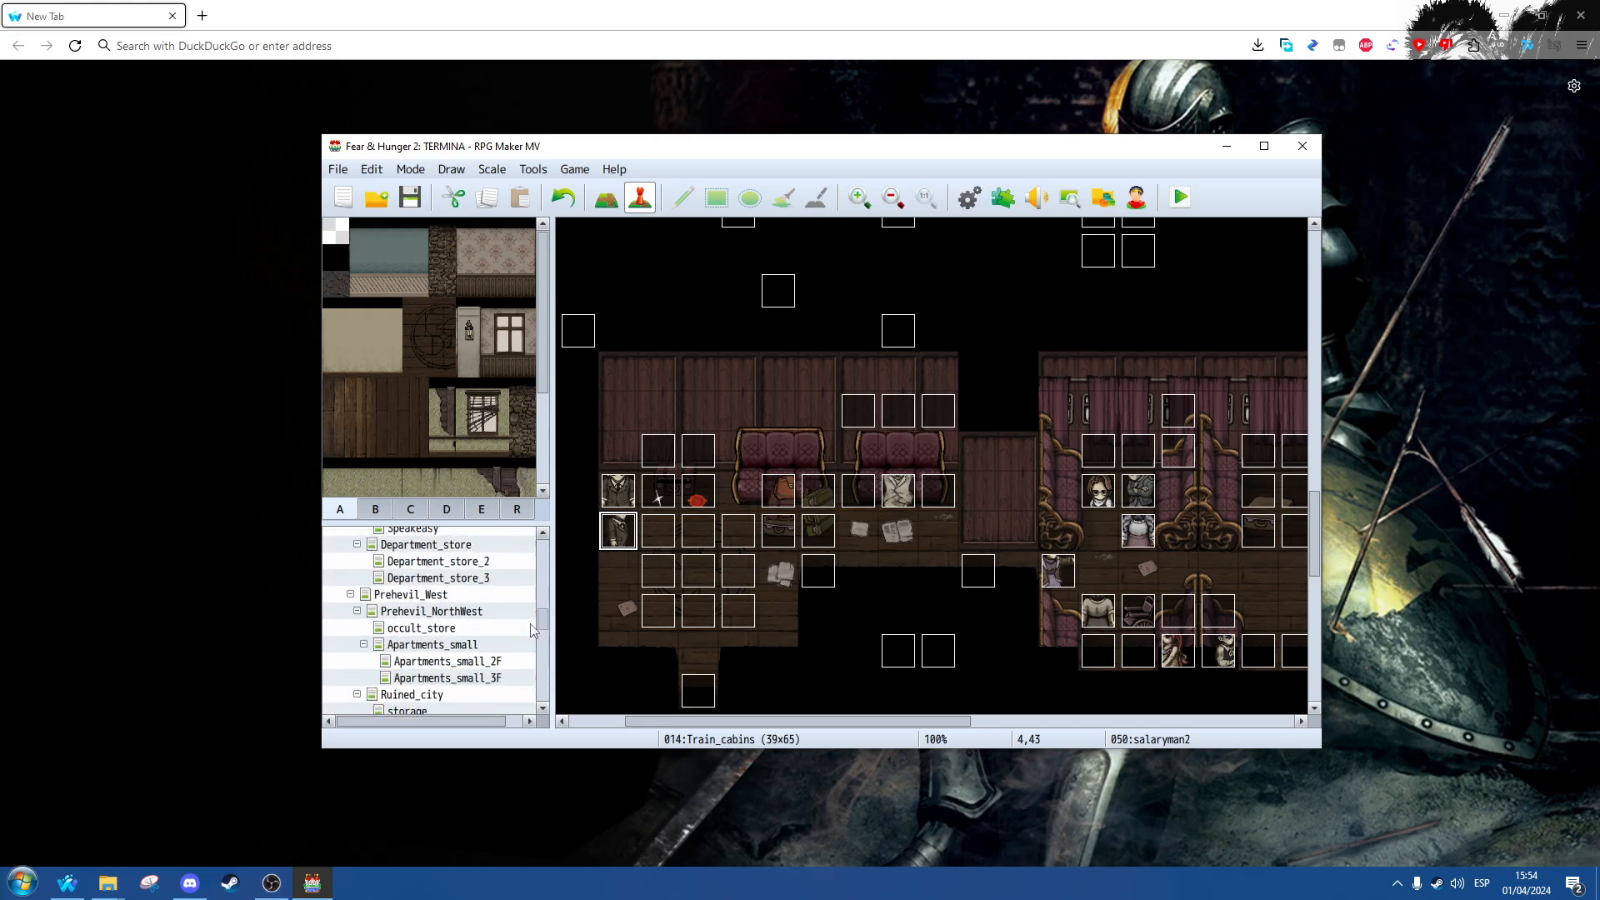
click(481, 667)
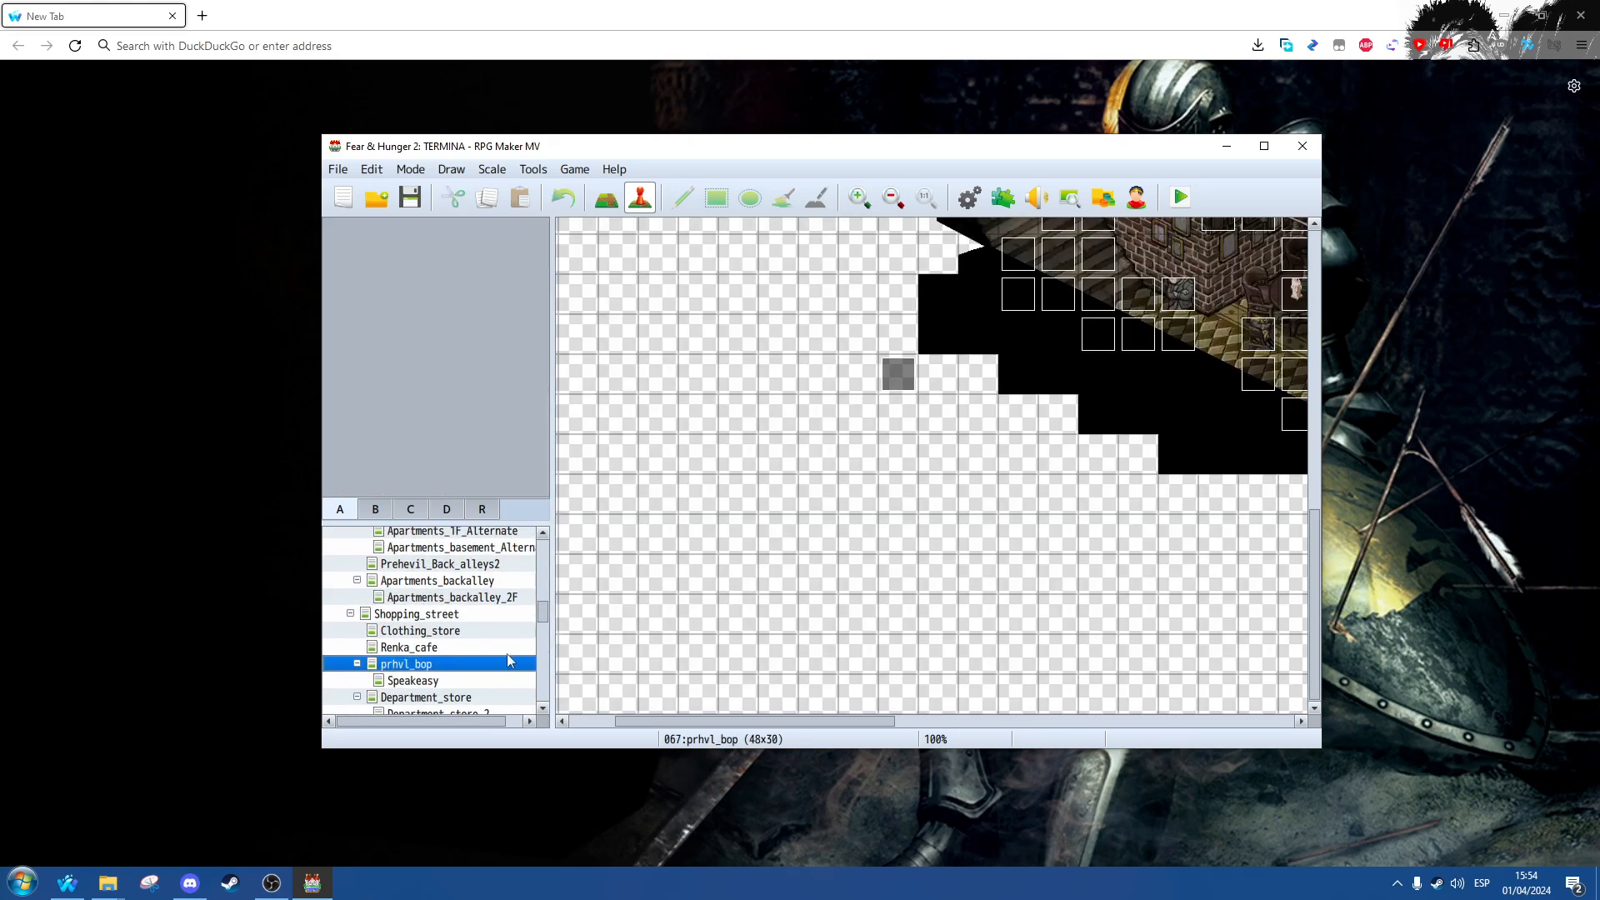
drag(759, 719, 937, 677)
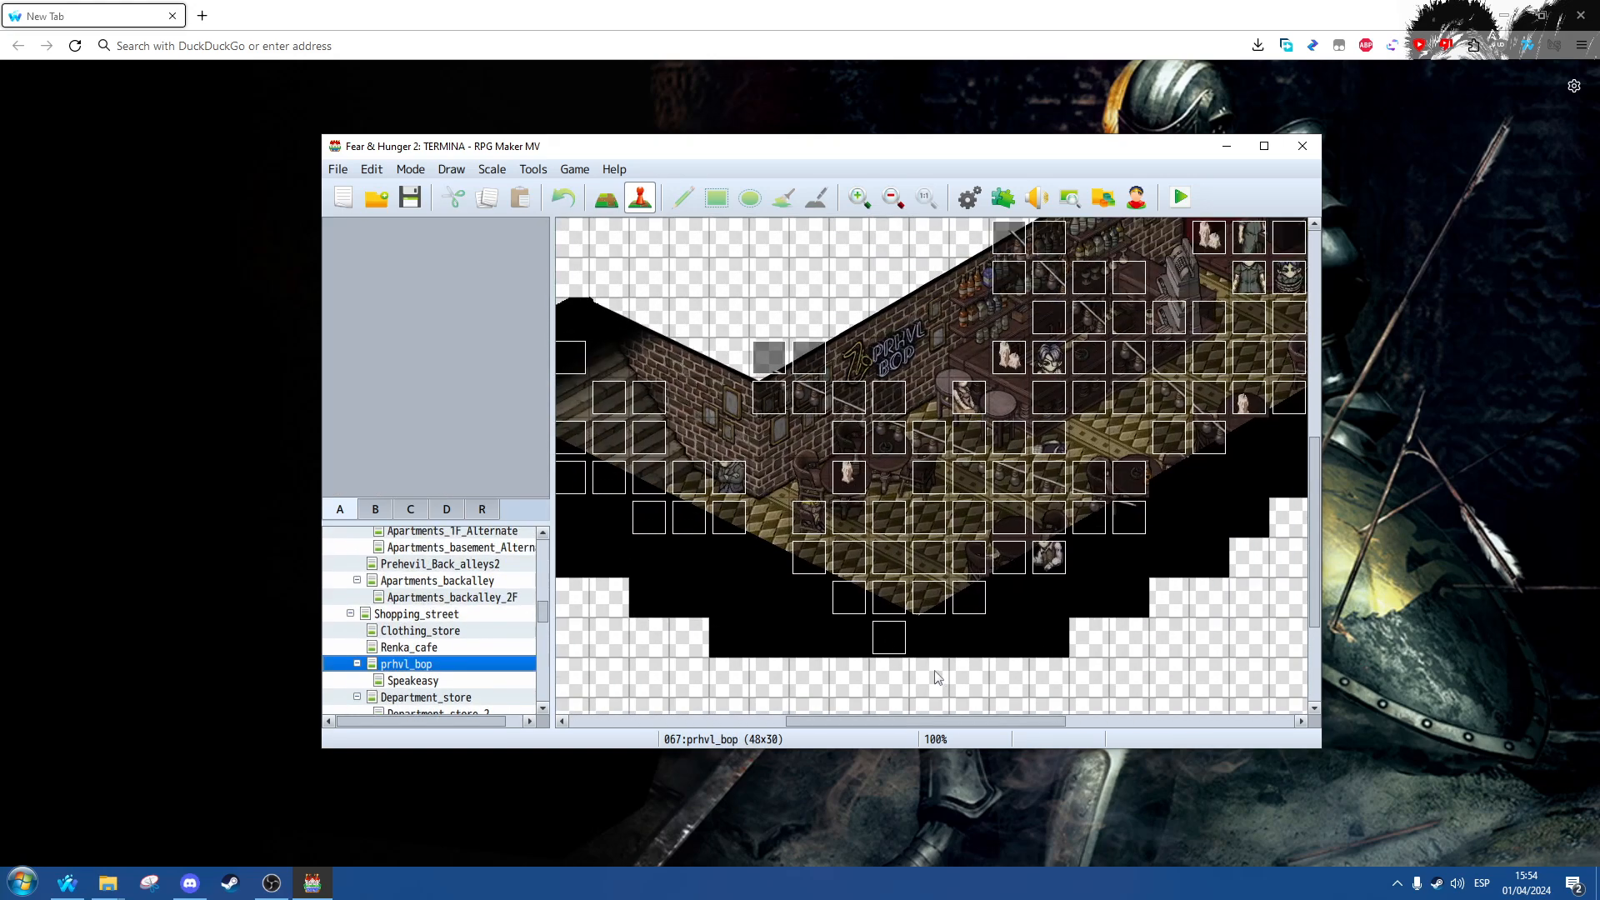
double_click(1047, 393)
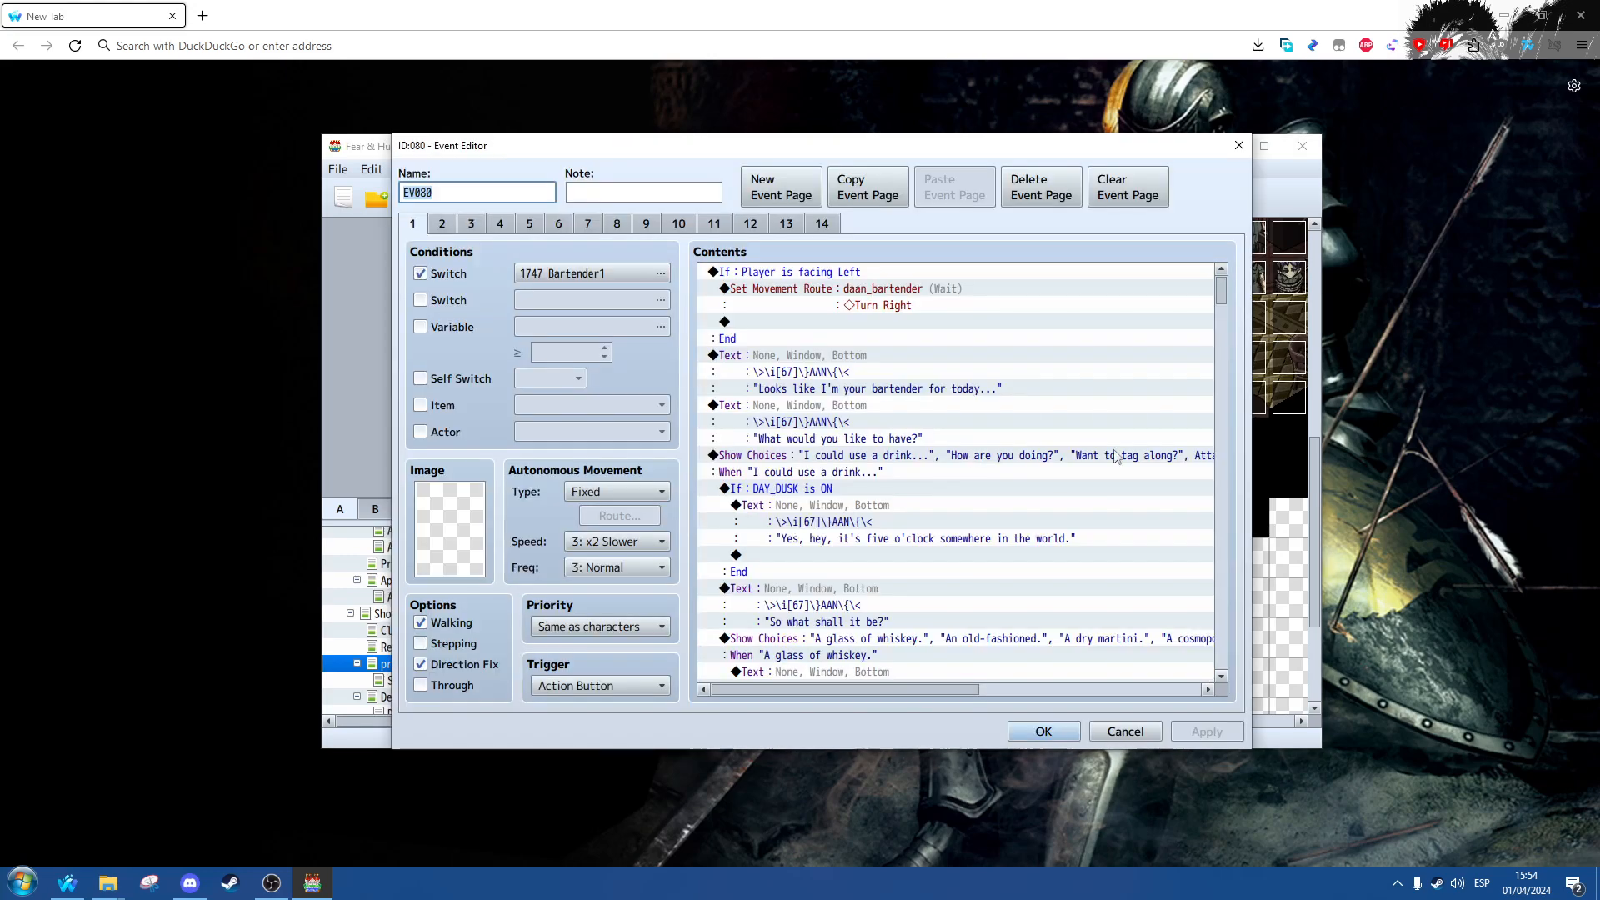
drag(1221, 290, 1201, 510)
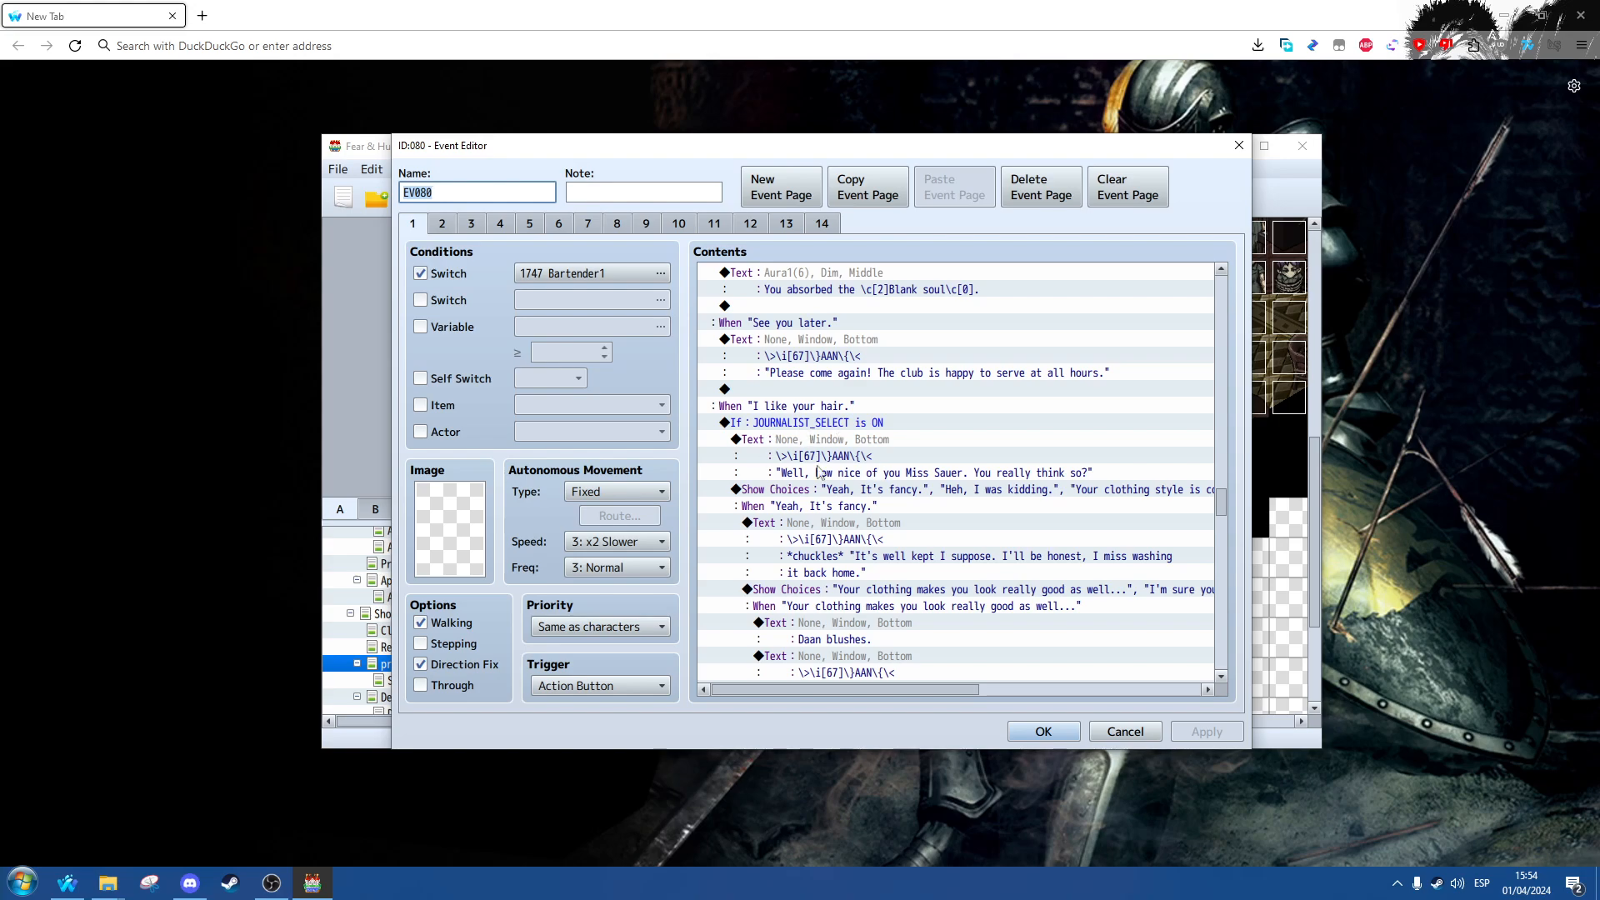
Step: Read the remaining dialogue branches of event EV080 through the end of page 1, and close the event without changes
scroll(830, 546, down, 3)
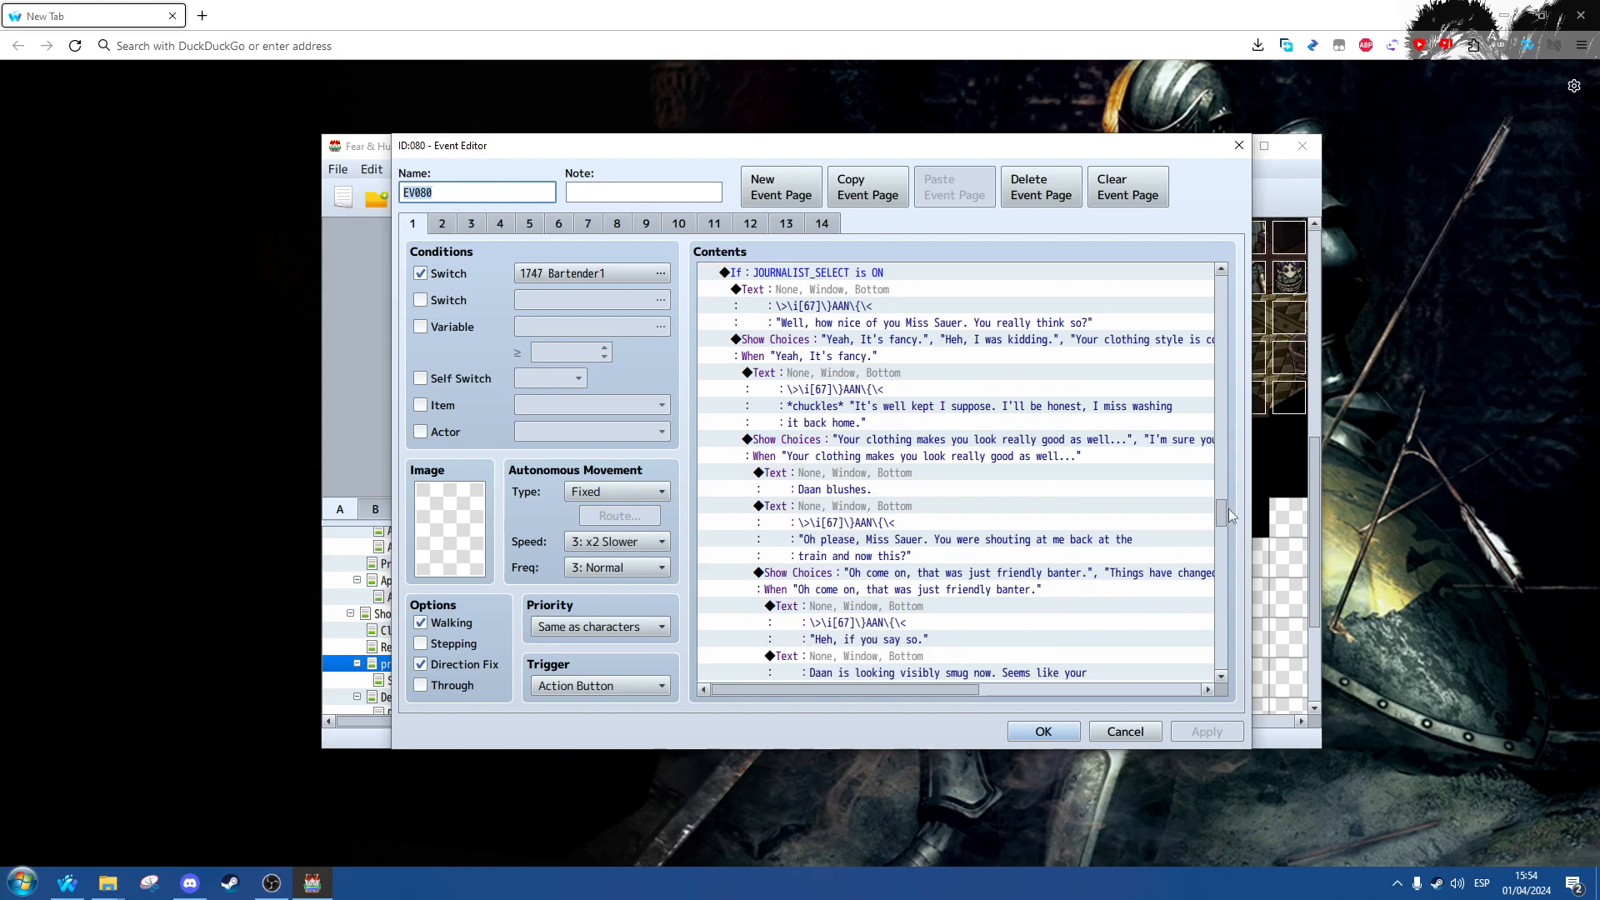
drag(1224, 512, 1219, 656)
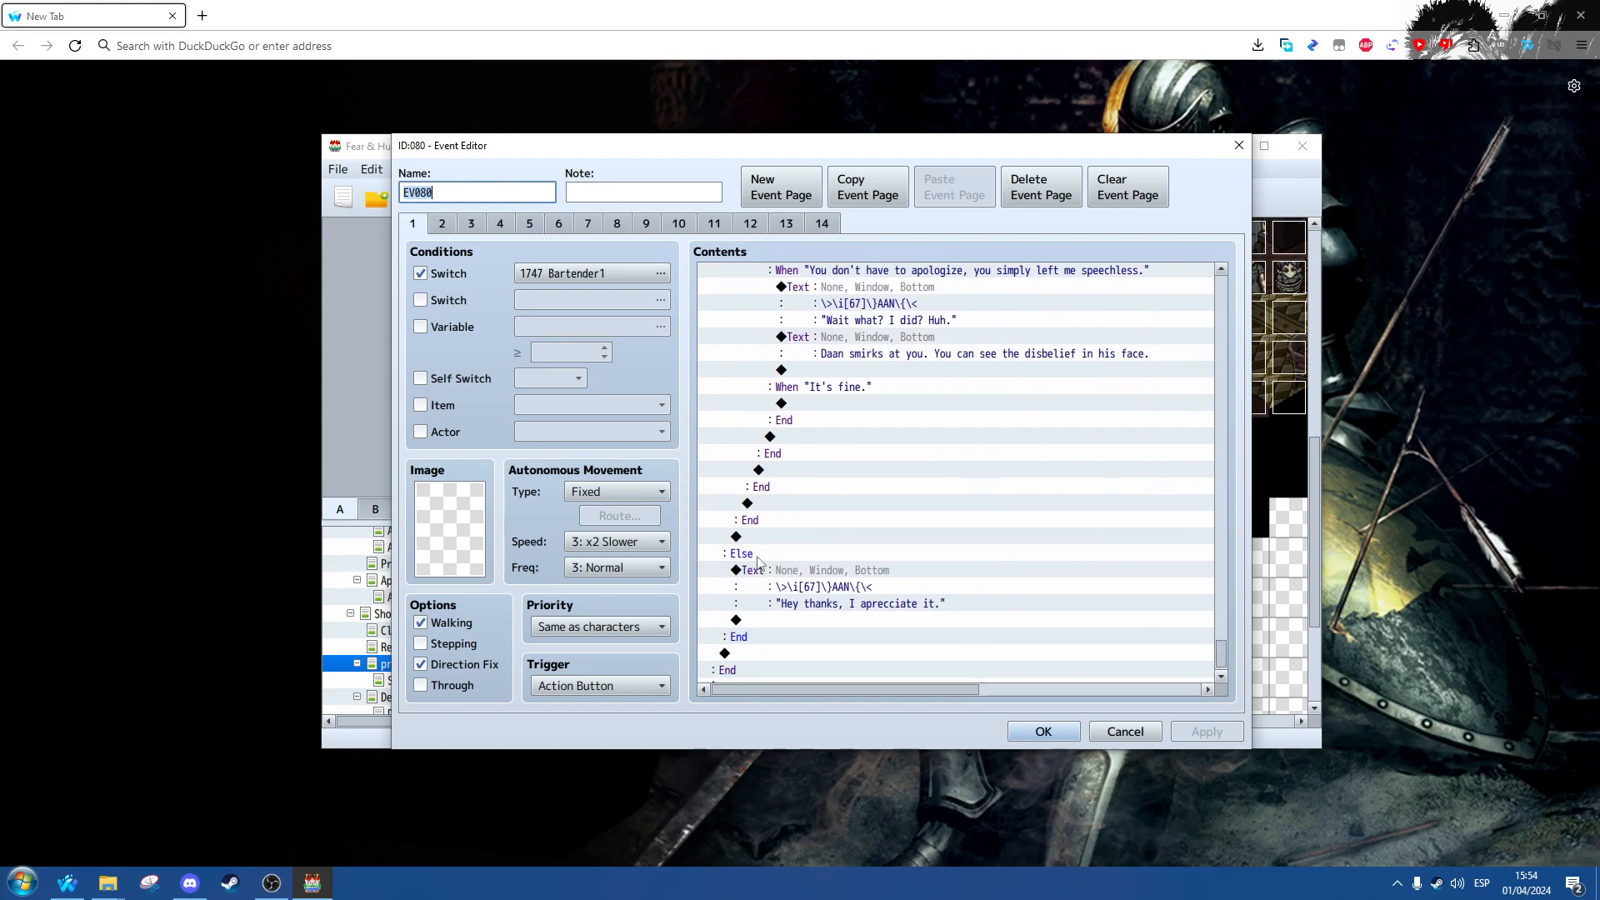
scroll(870, 588, down, 1)
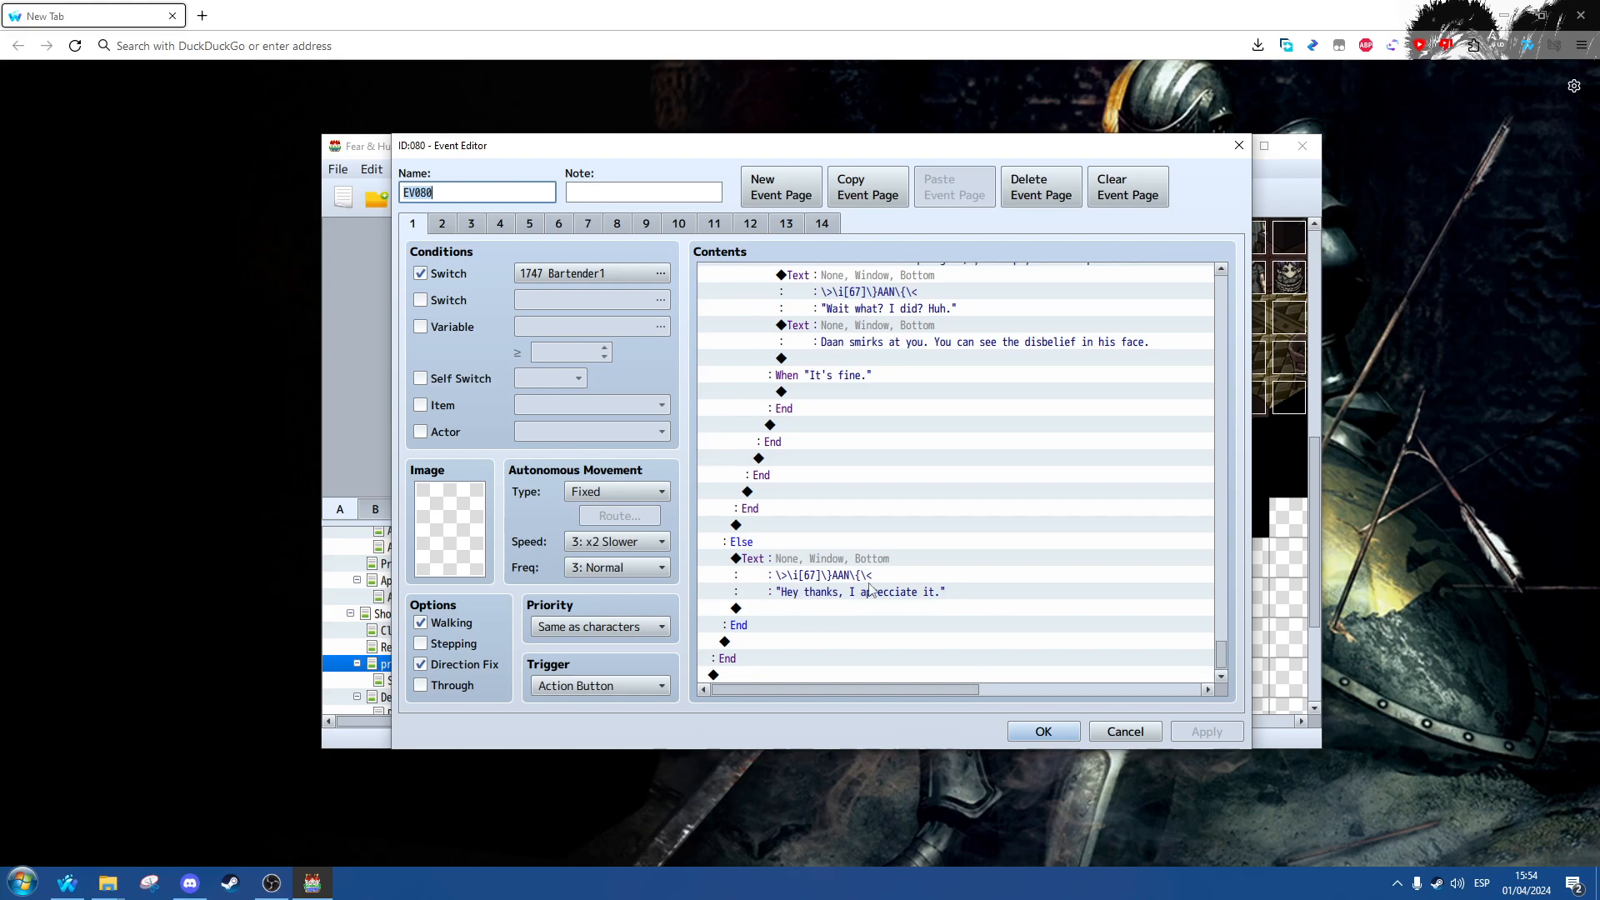
click(1125, 732)
Step: Open the Train_cabins map and examine the layout and events of its train carriages
drag(541, 614, 557, 506)
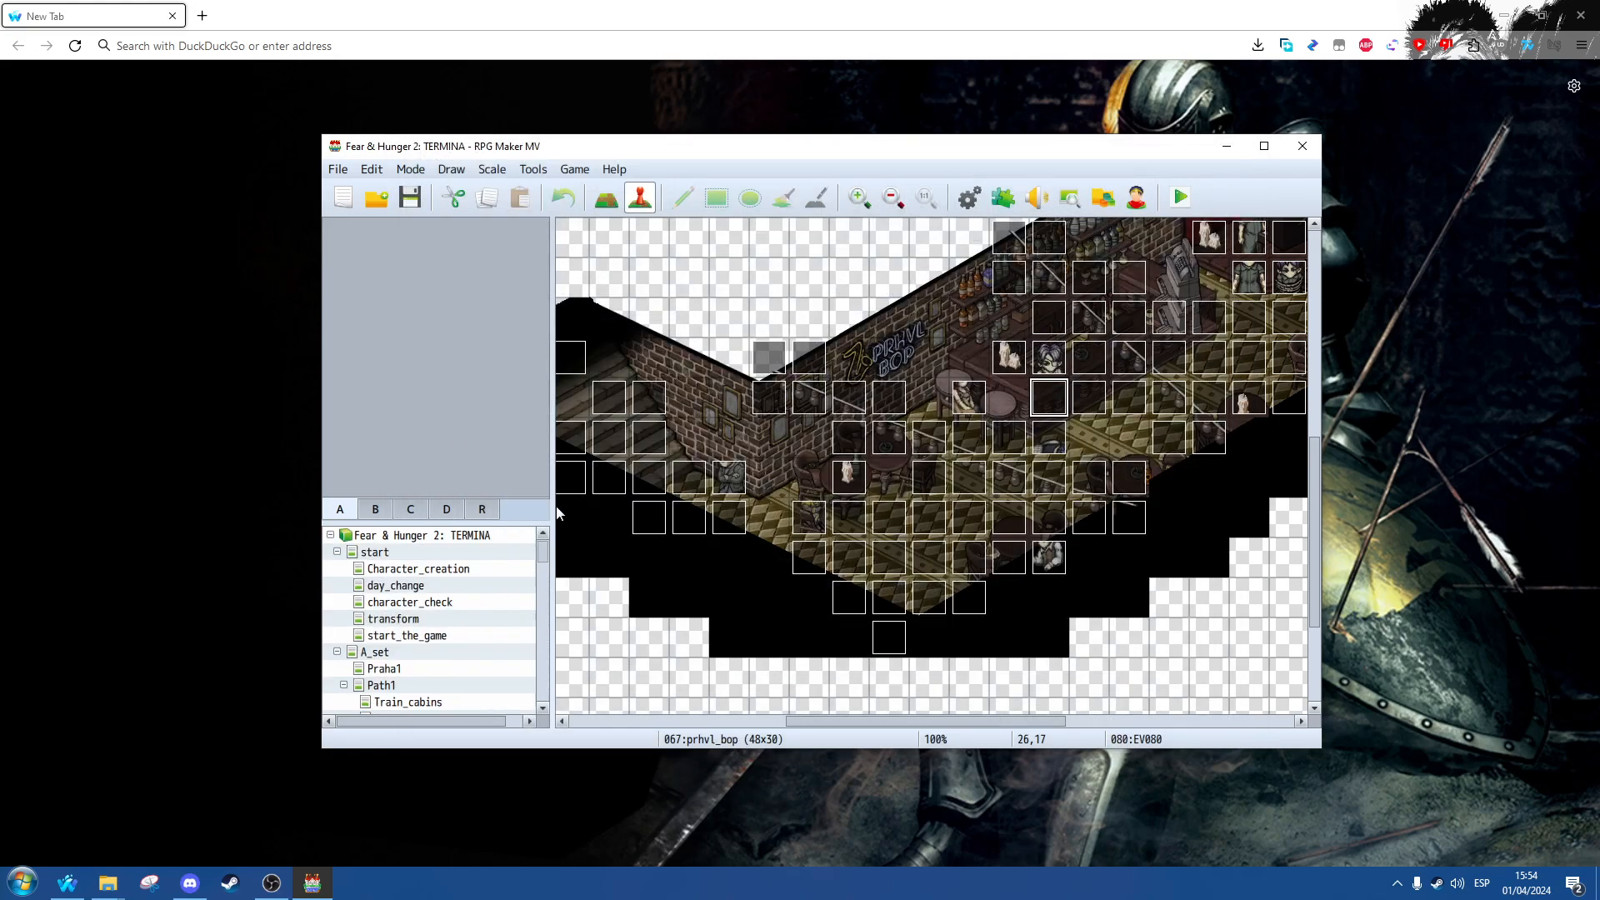
click(385, 669)
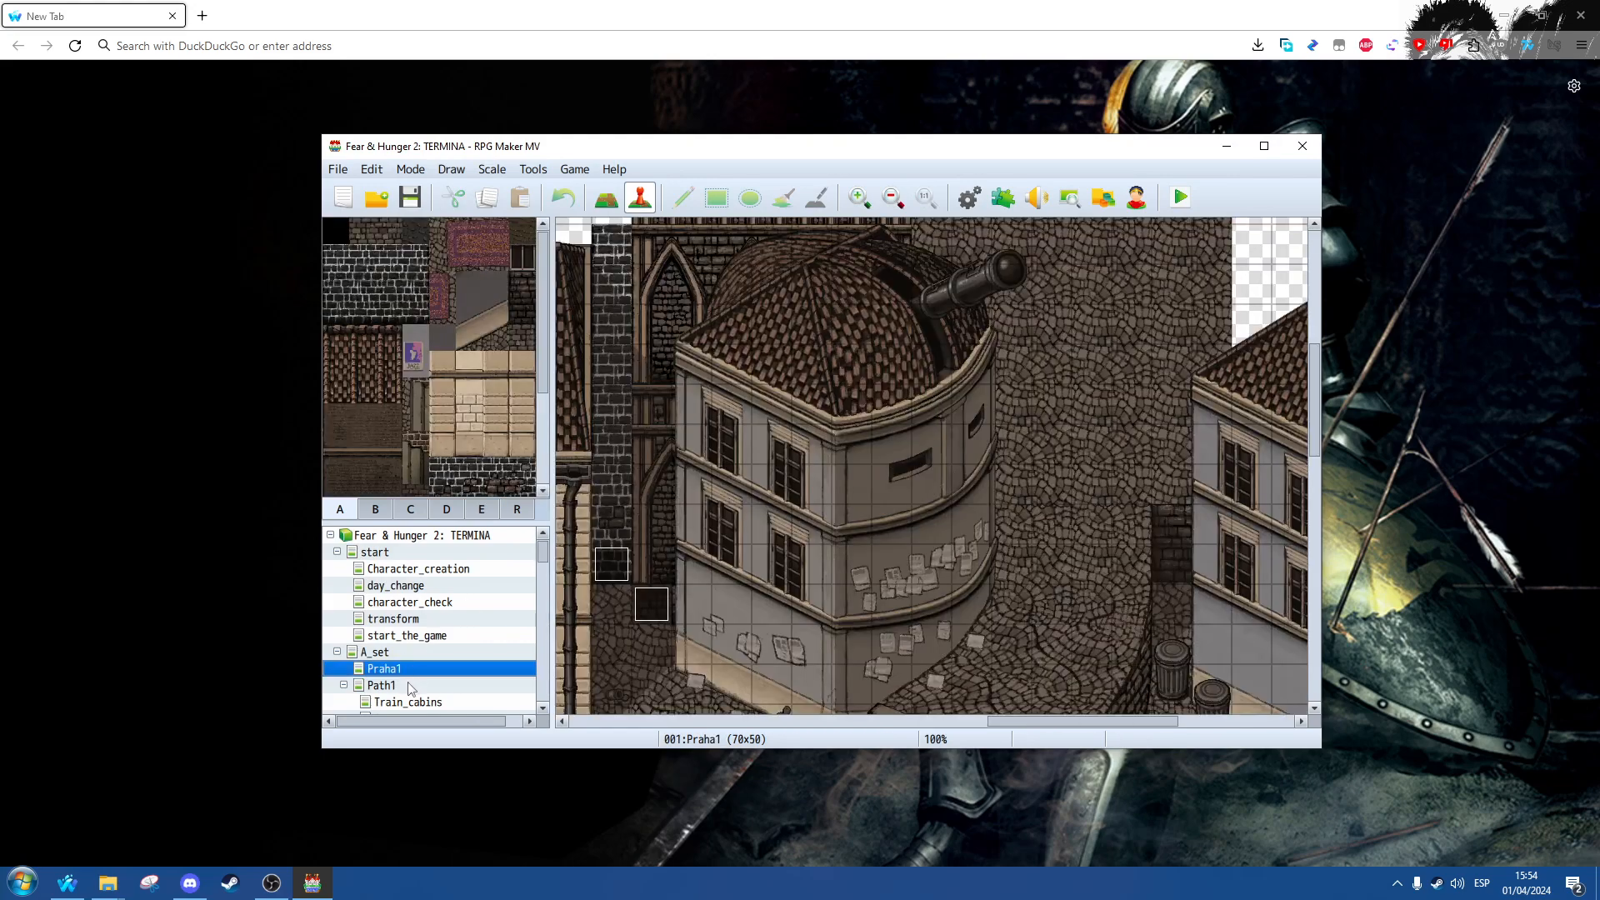
click(410, 689)
click(412, 703)
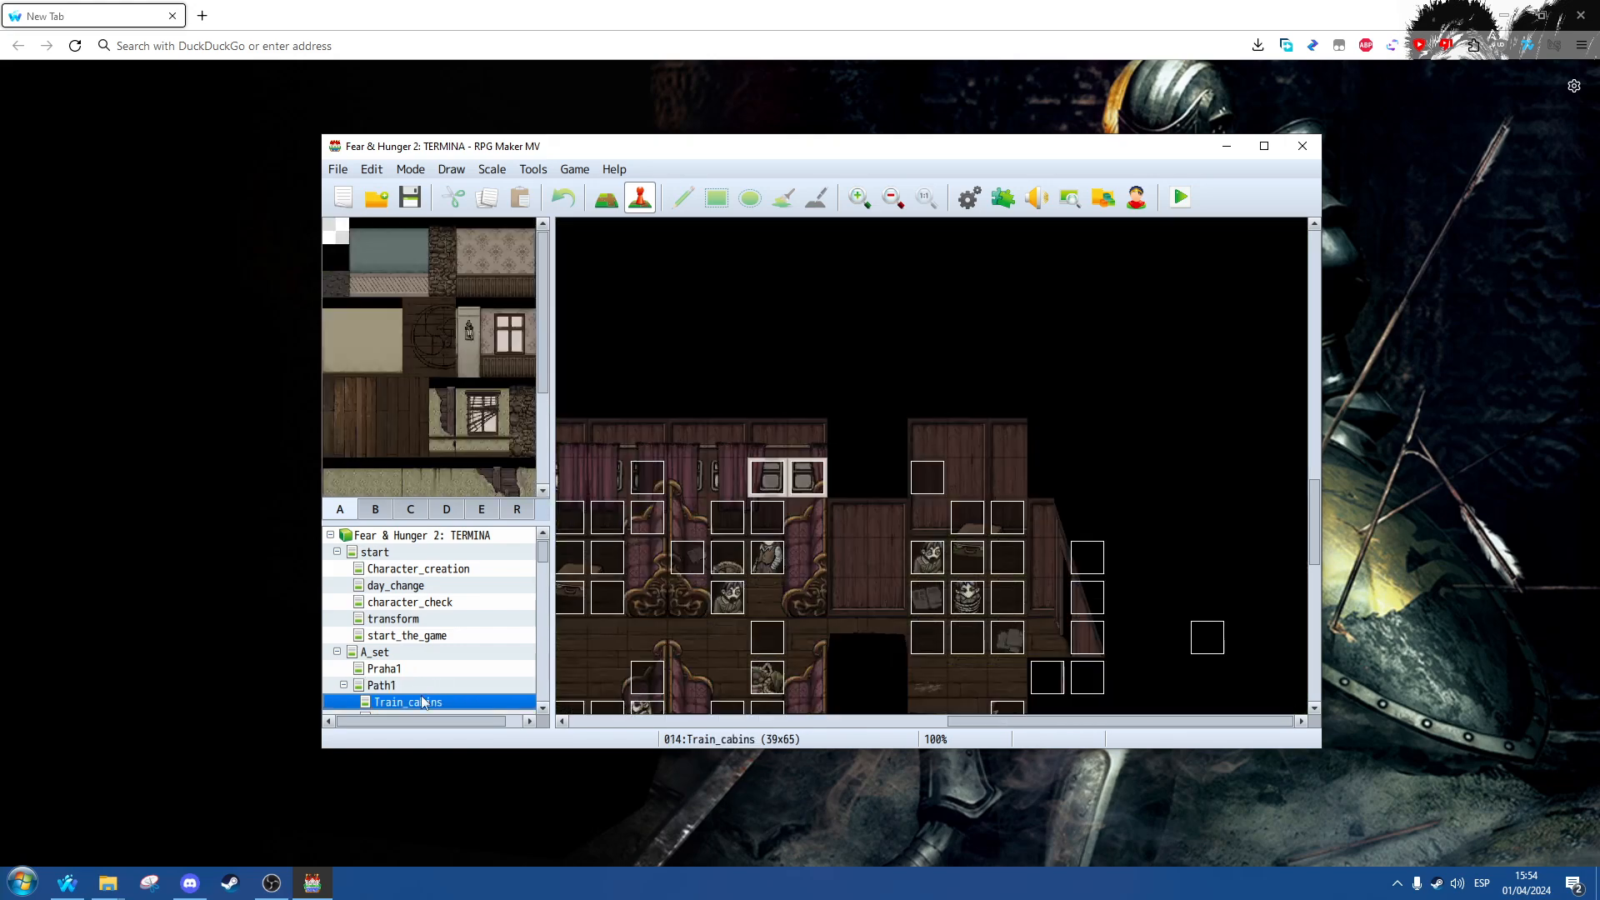
drag(1014, 711, 642, 719)
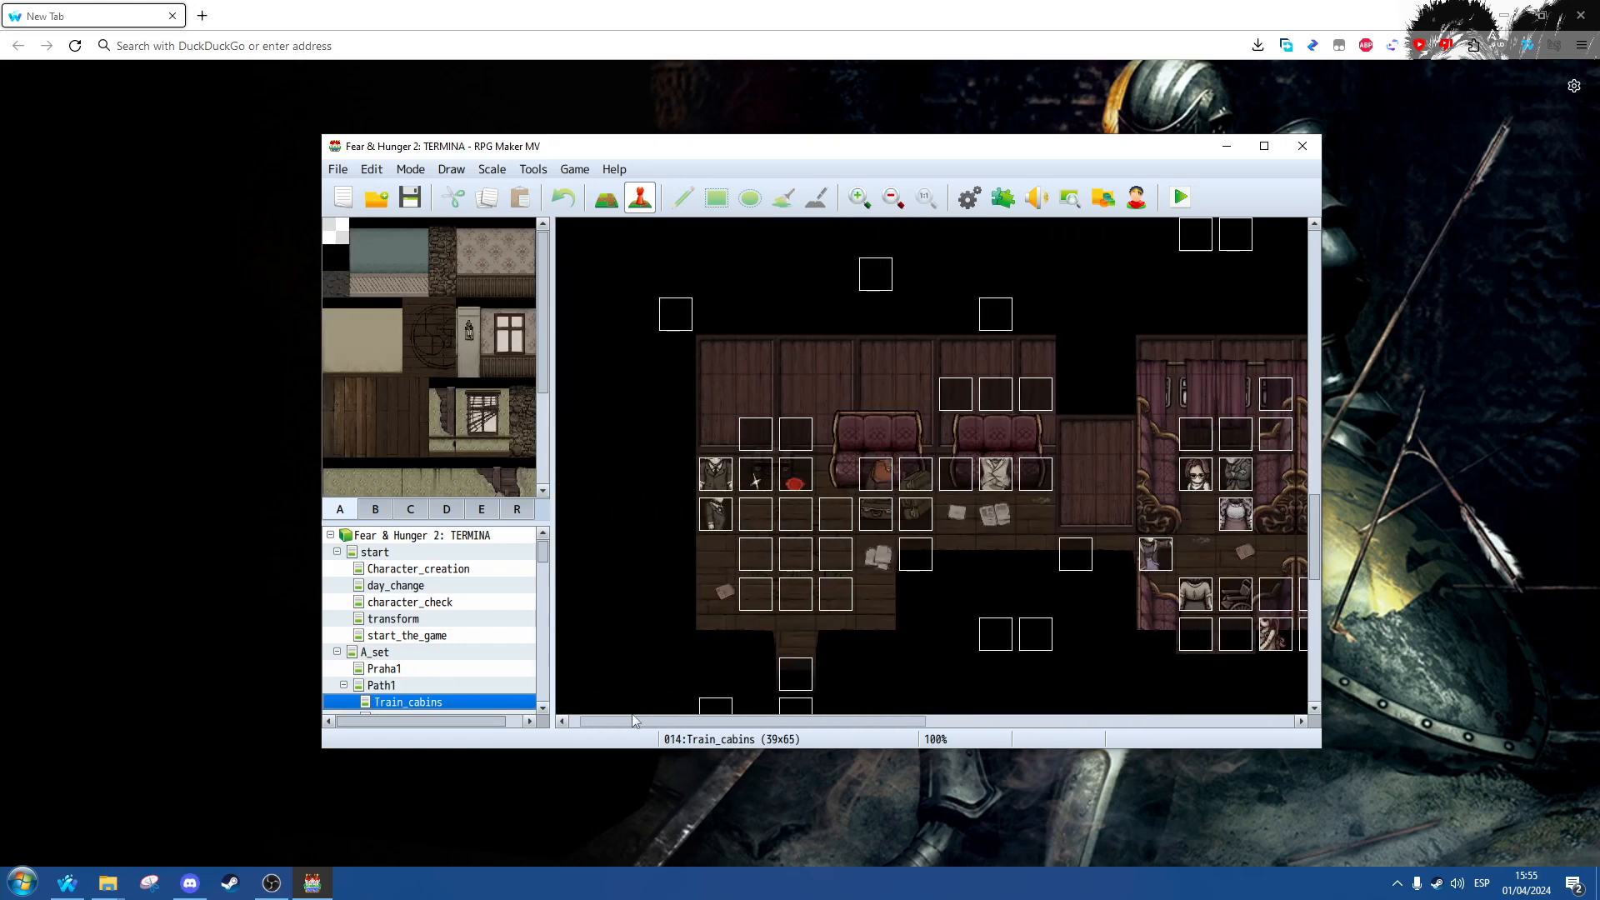
scroll(730, 508, down, 2)
scroll(731, 505, up, 1)
scroll(731, 502, down, 3)
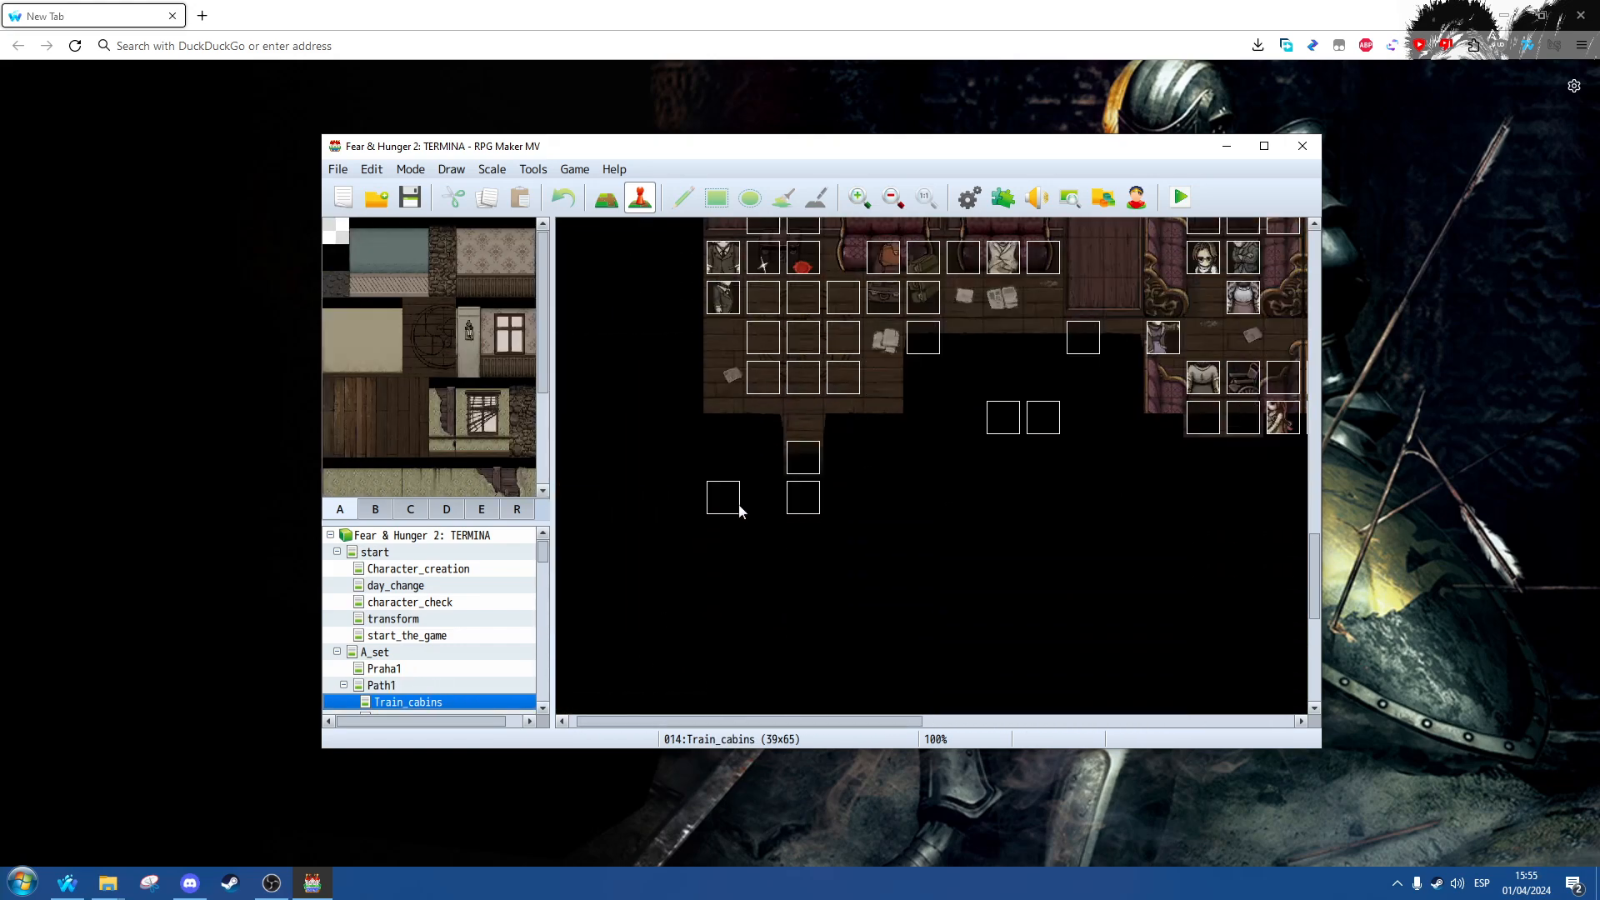
scroll(739, 504, up, 4)
ctrl+scroll(910, 511, down, 1)
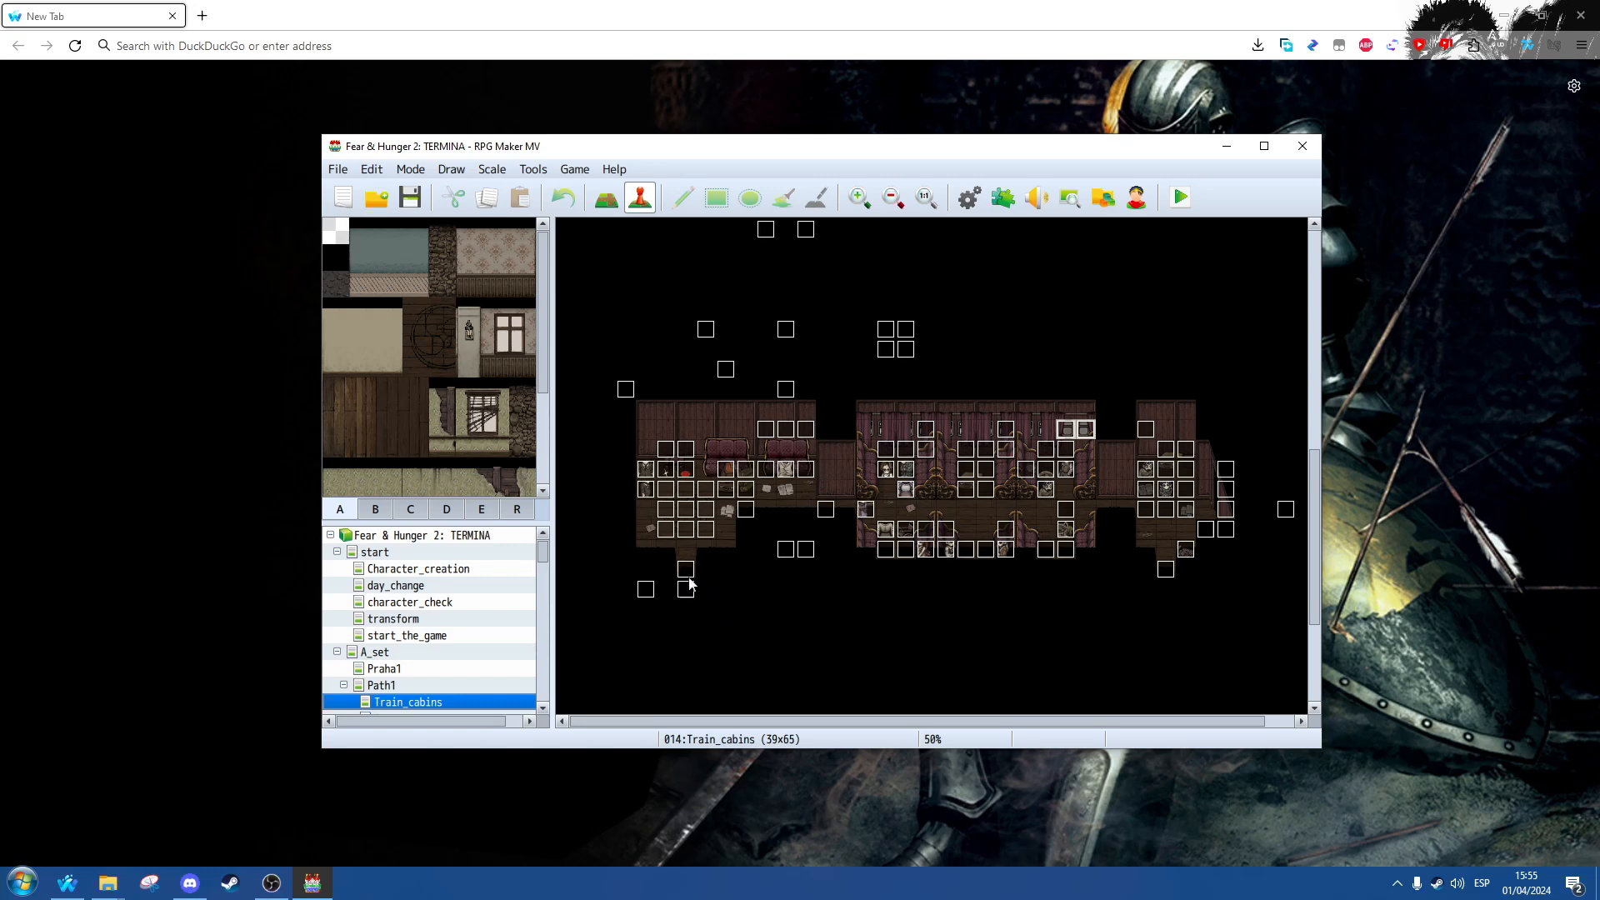
scroll(775, 533, up, 5)
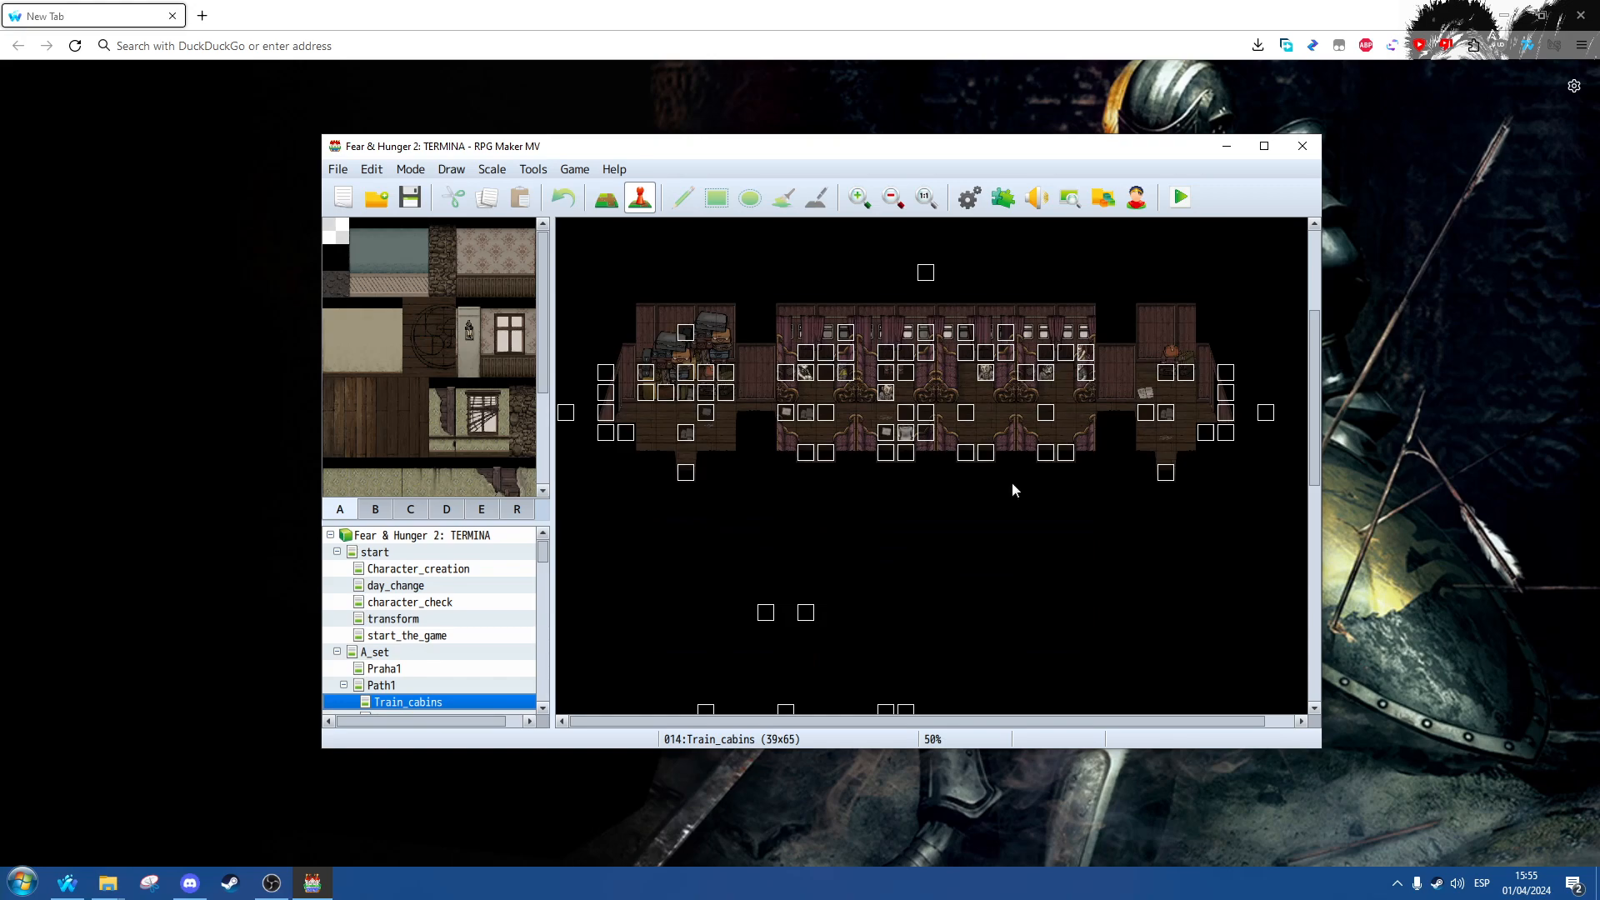
scroll(920, 560, down, 5)
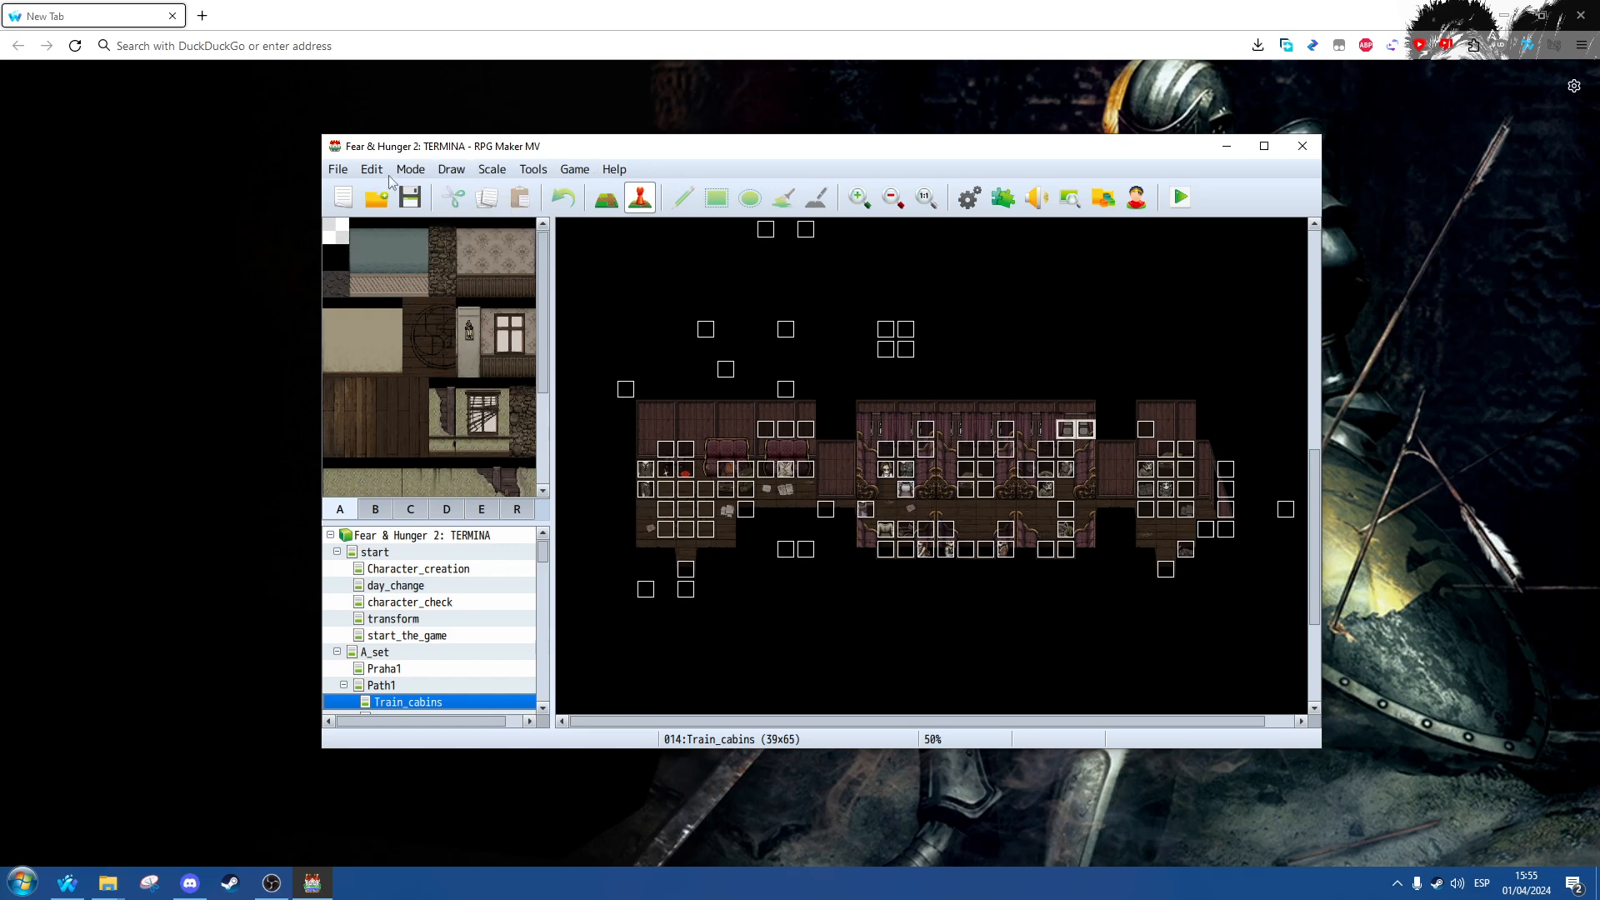
Step: Open the project database and look over the Actors and Common Events data
click(537, 170)
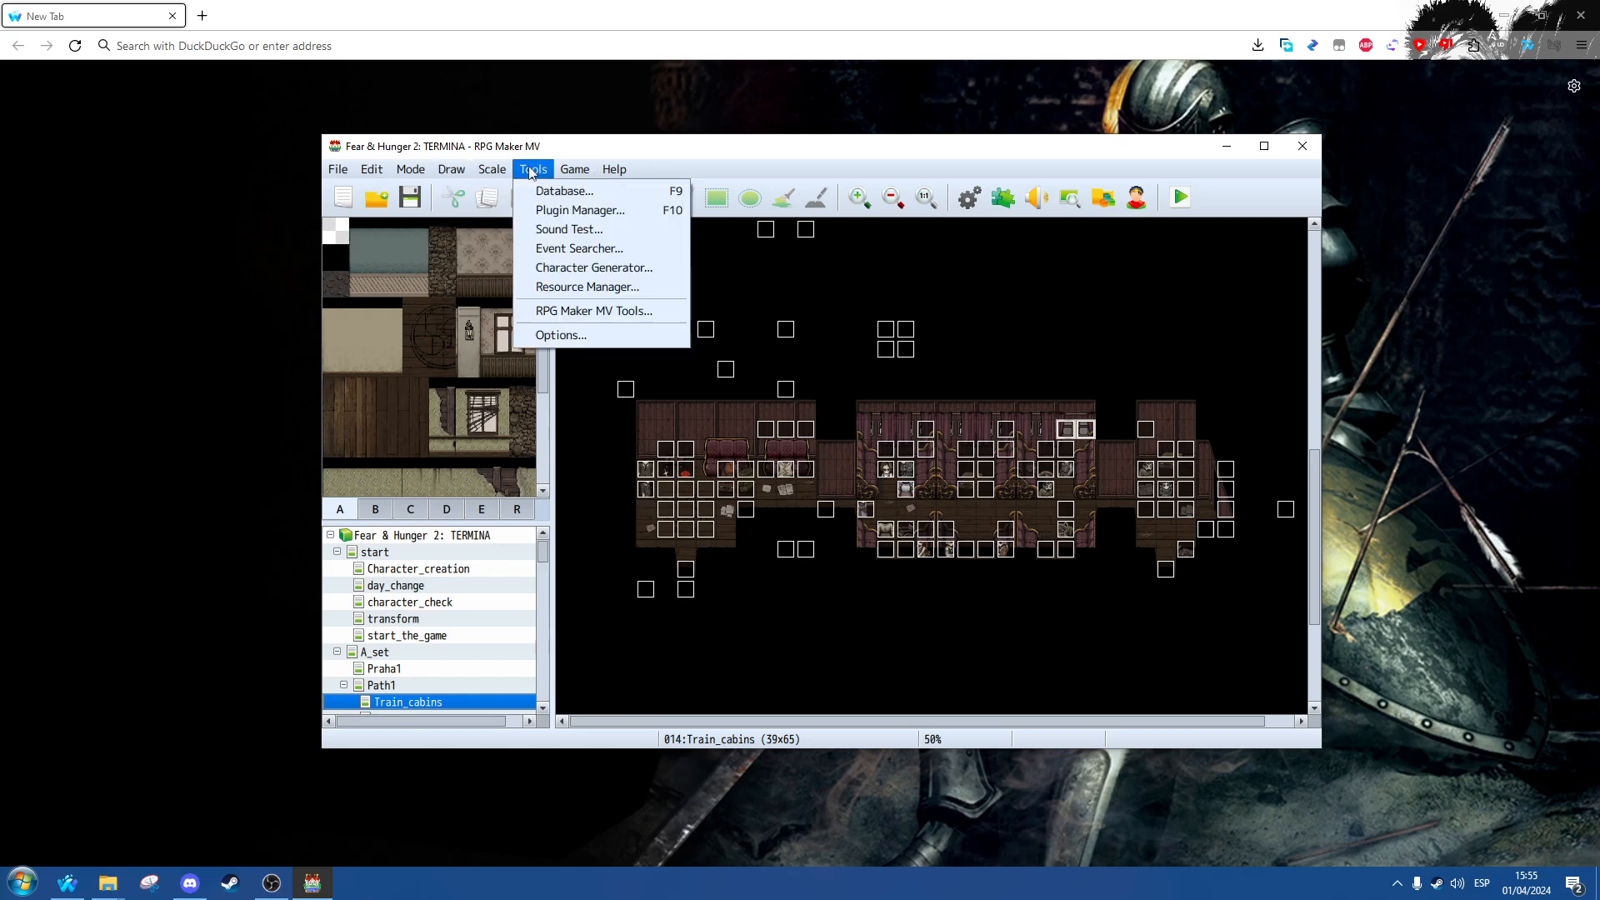
click(564, 193)
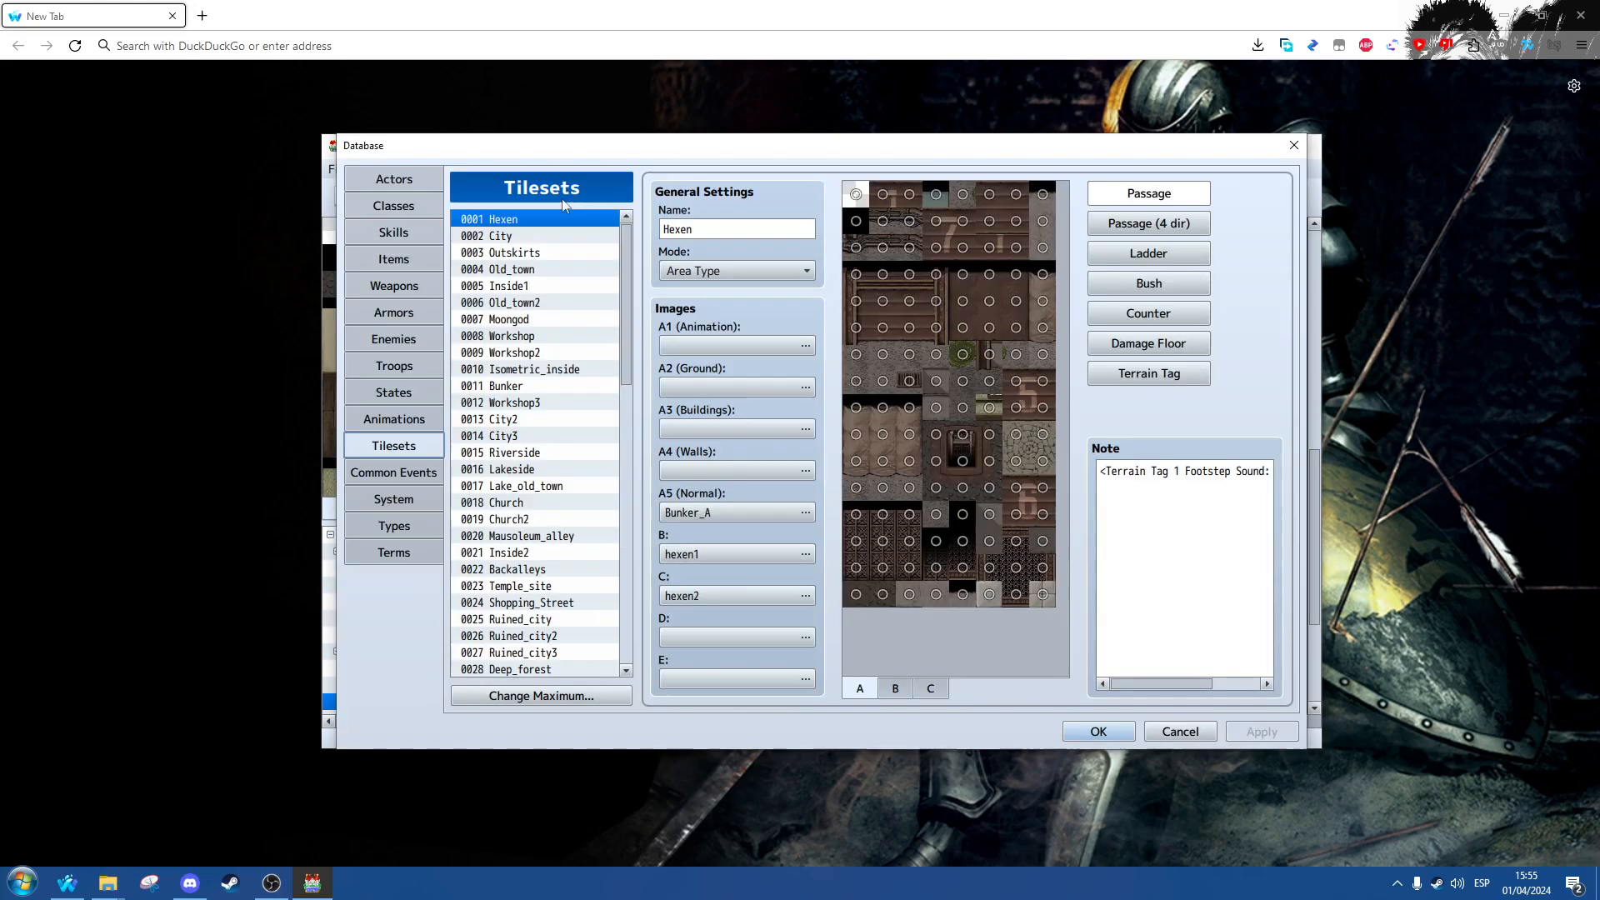
click(403, 180)
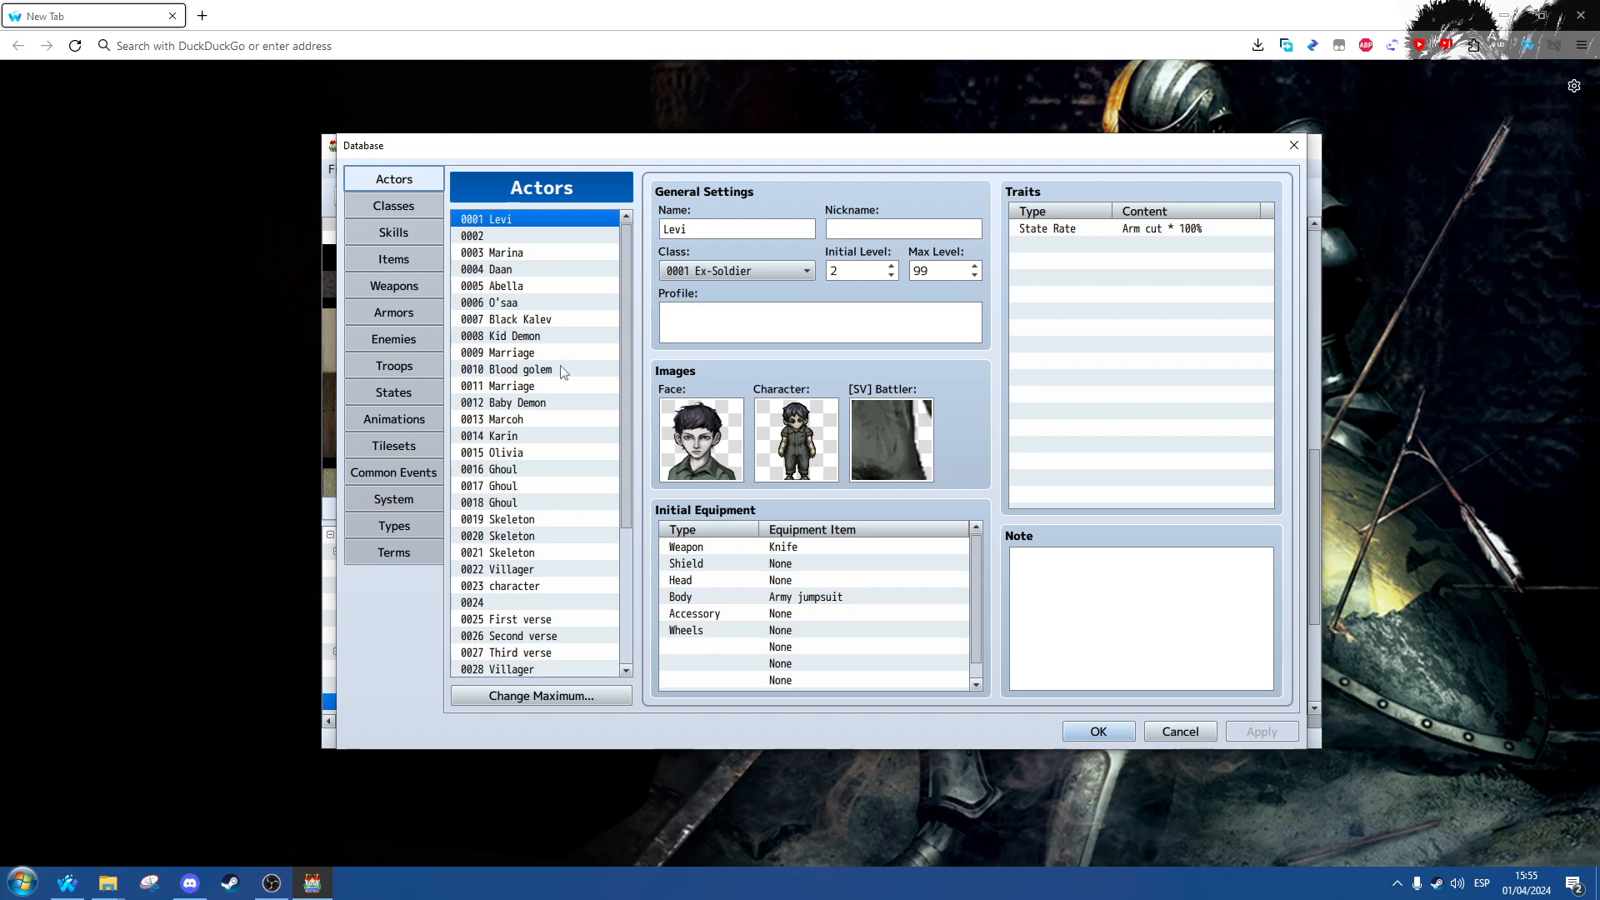
click(390, 471)
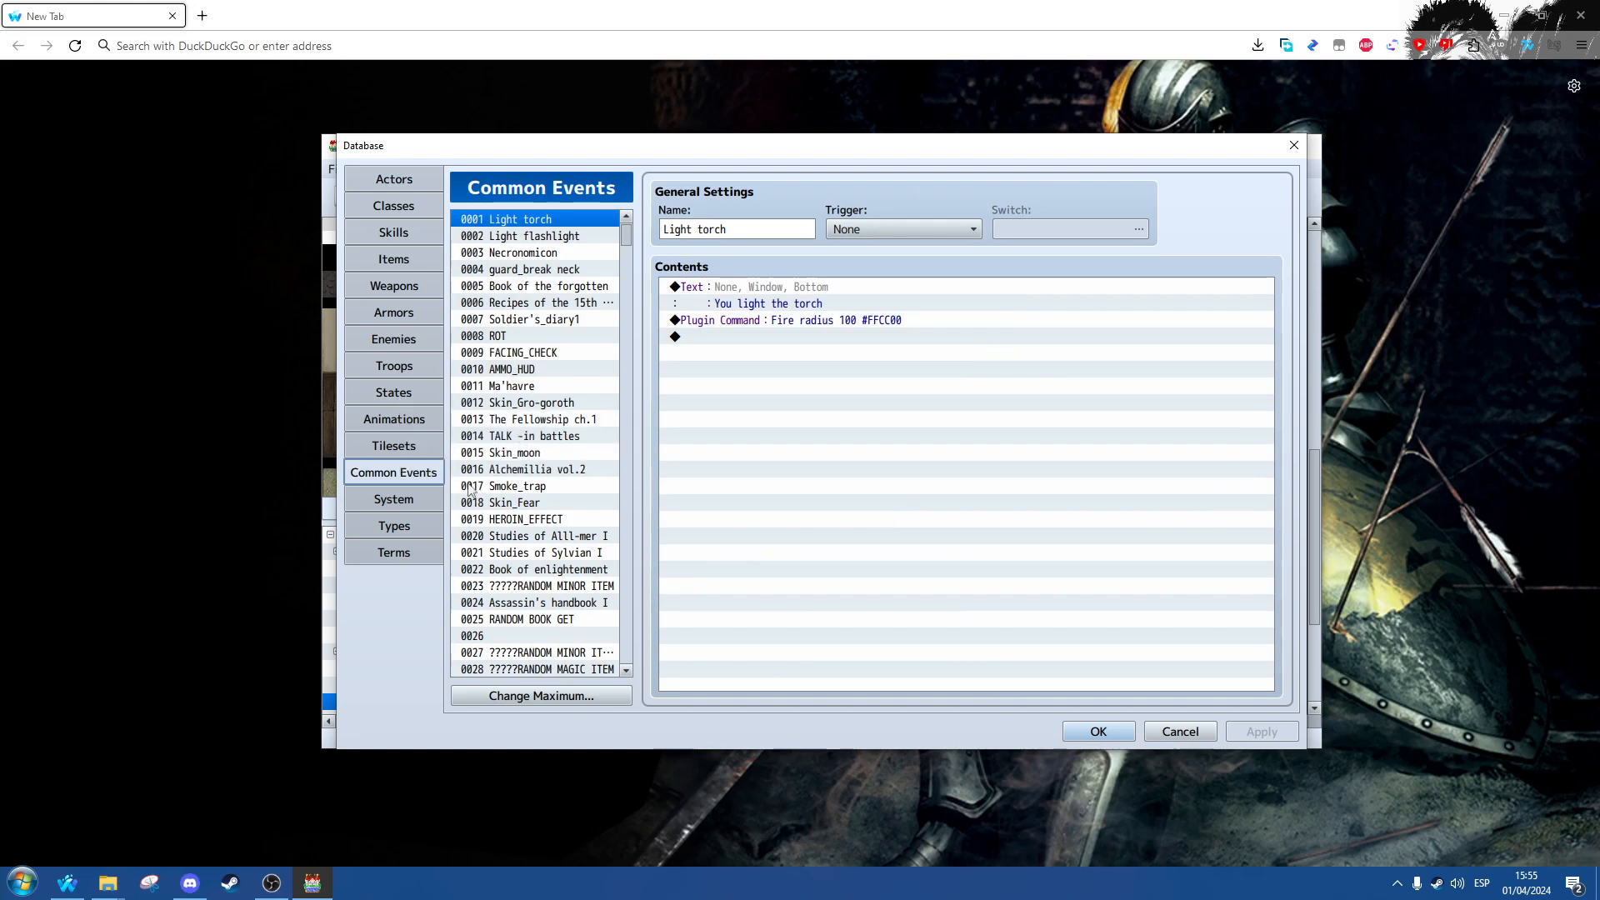
Step: Set the Attack skill's damage formula to a.atk * 40 - b.def * 2 and apply the change
click(406, 225)
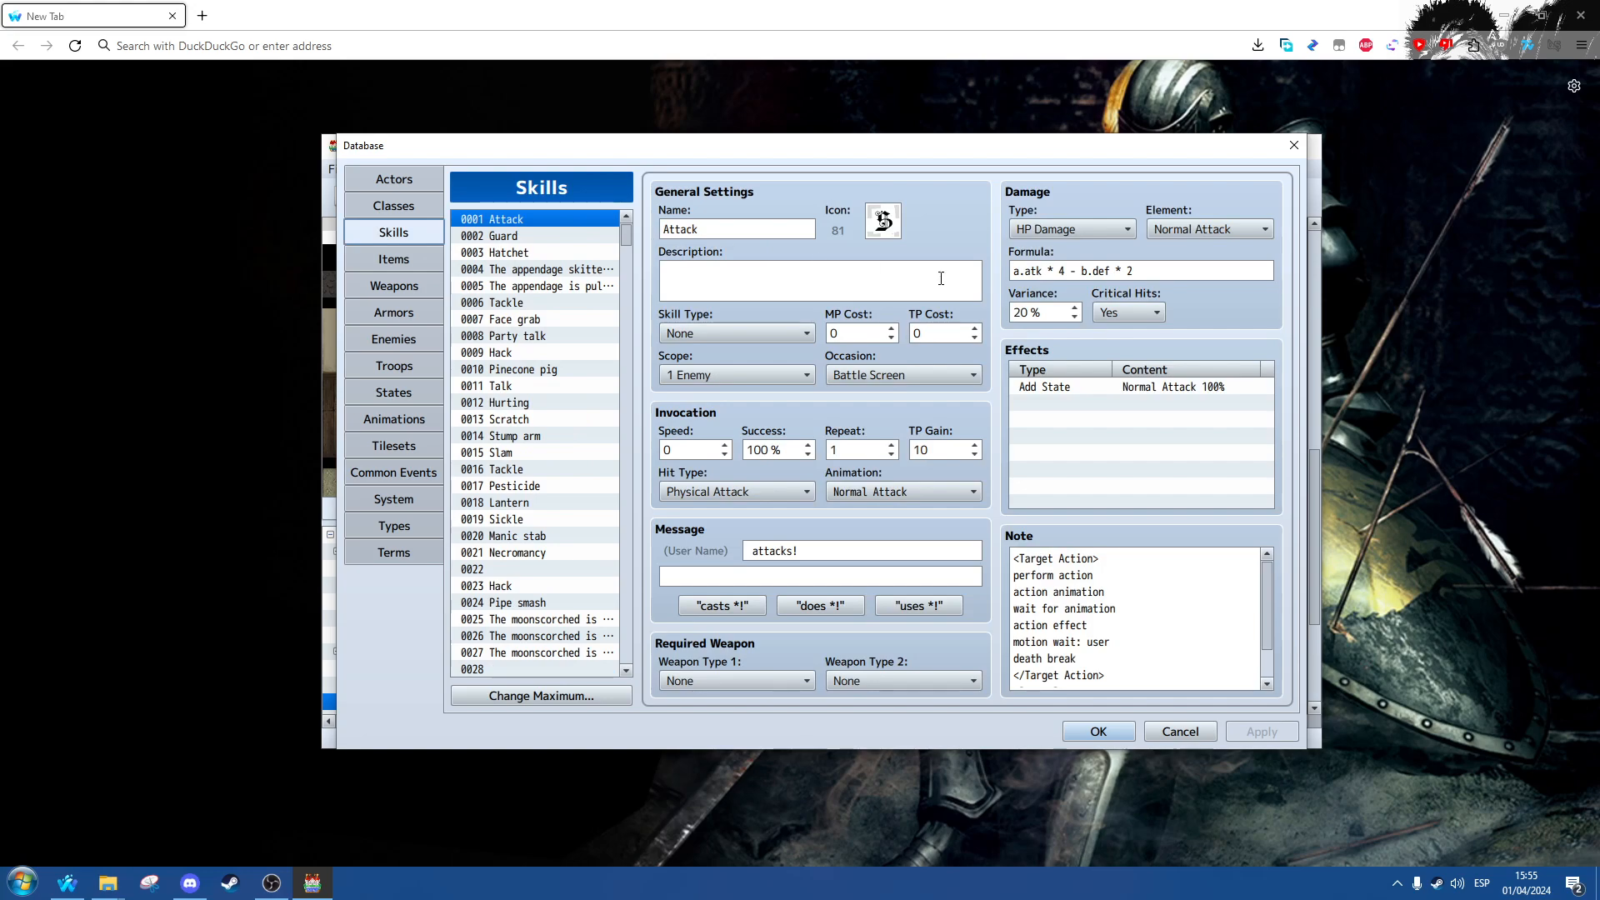
click(1068, 270)
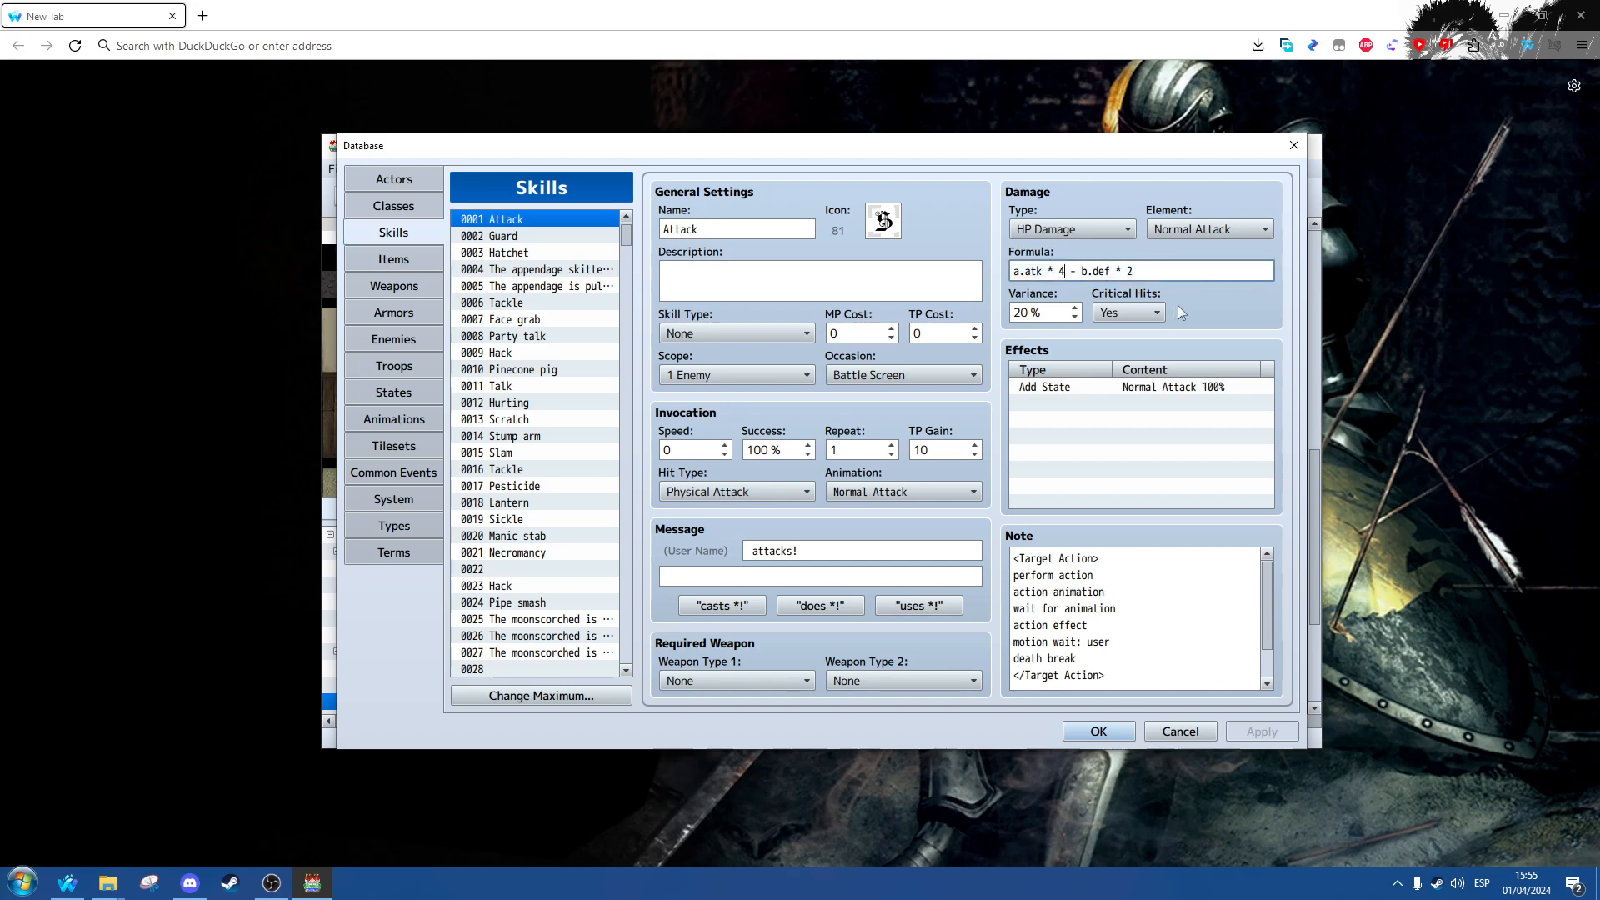
text(0)
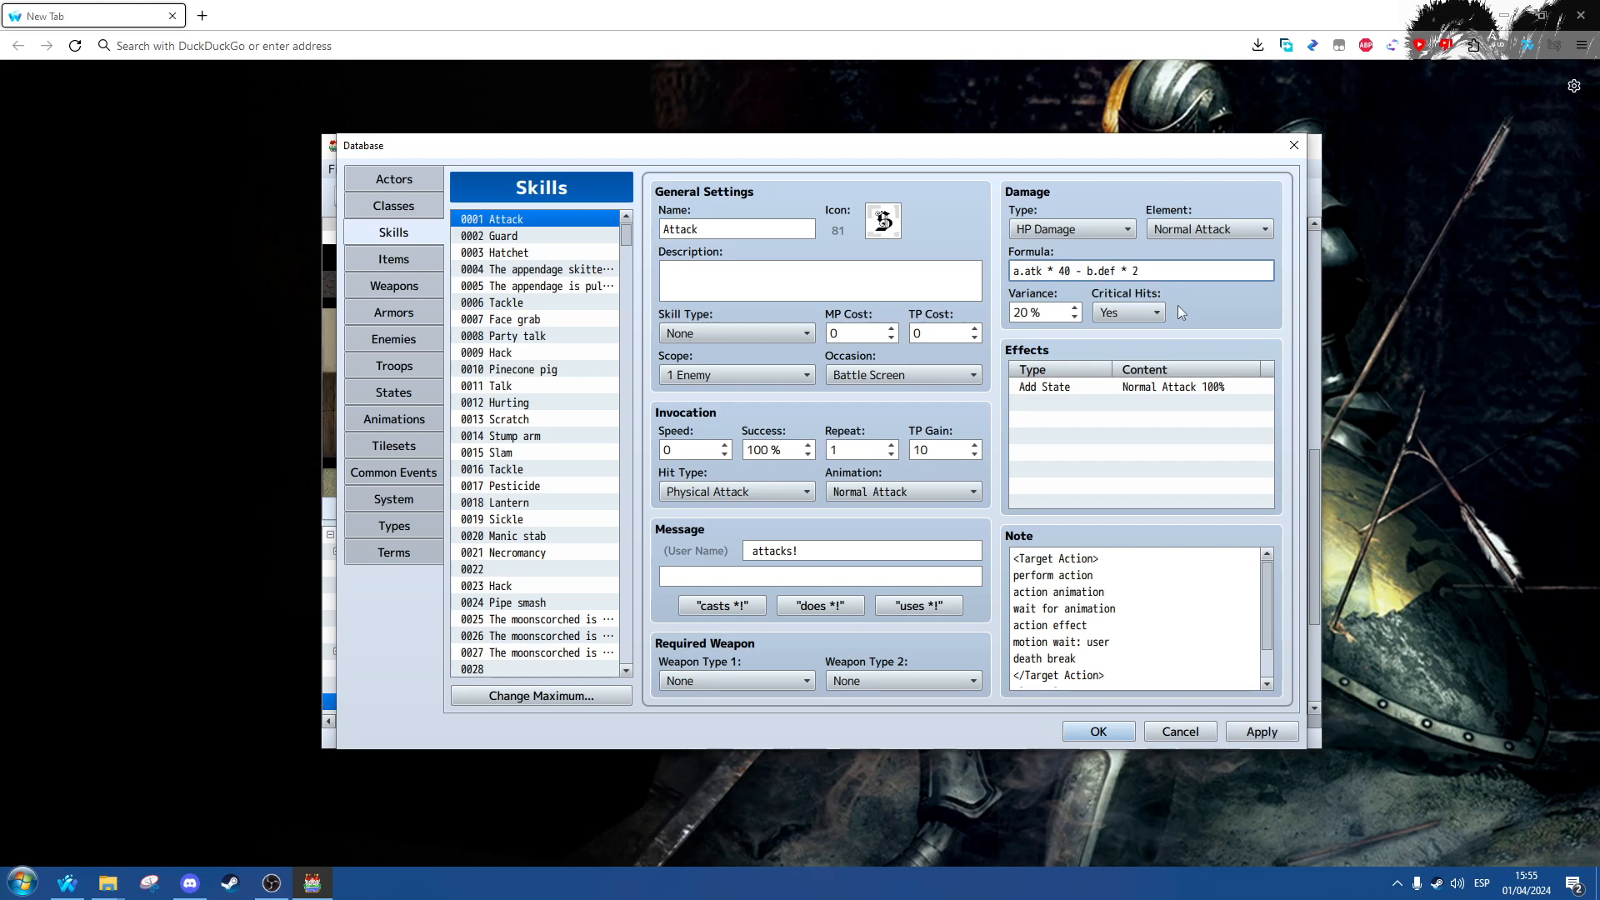
click(1250, 732)
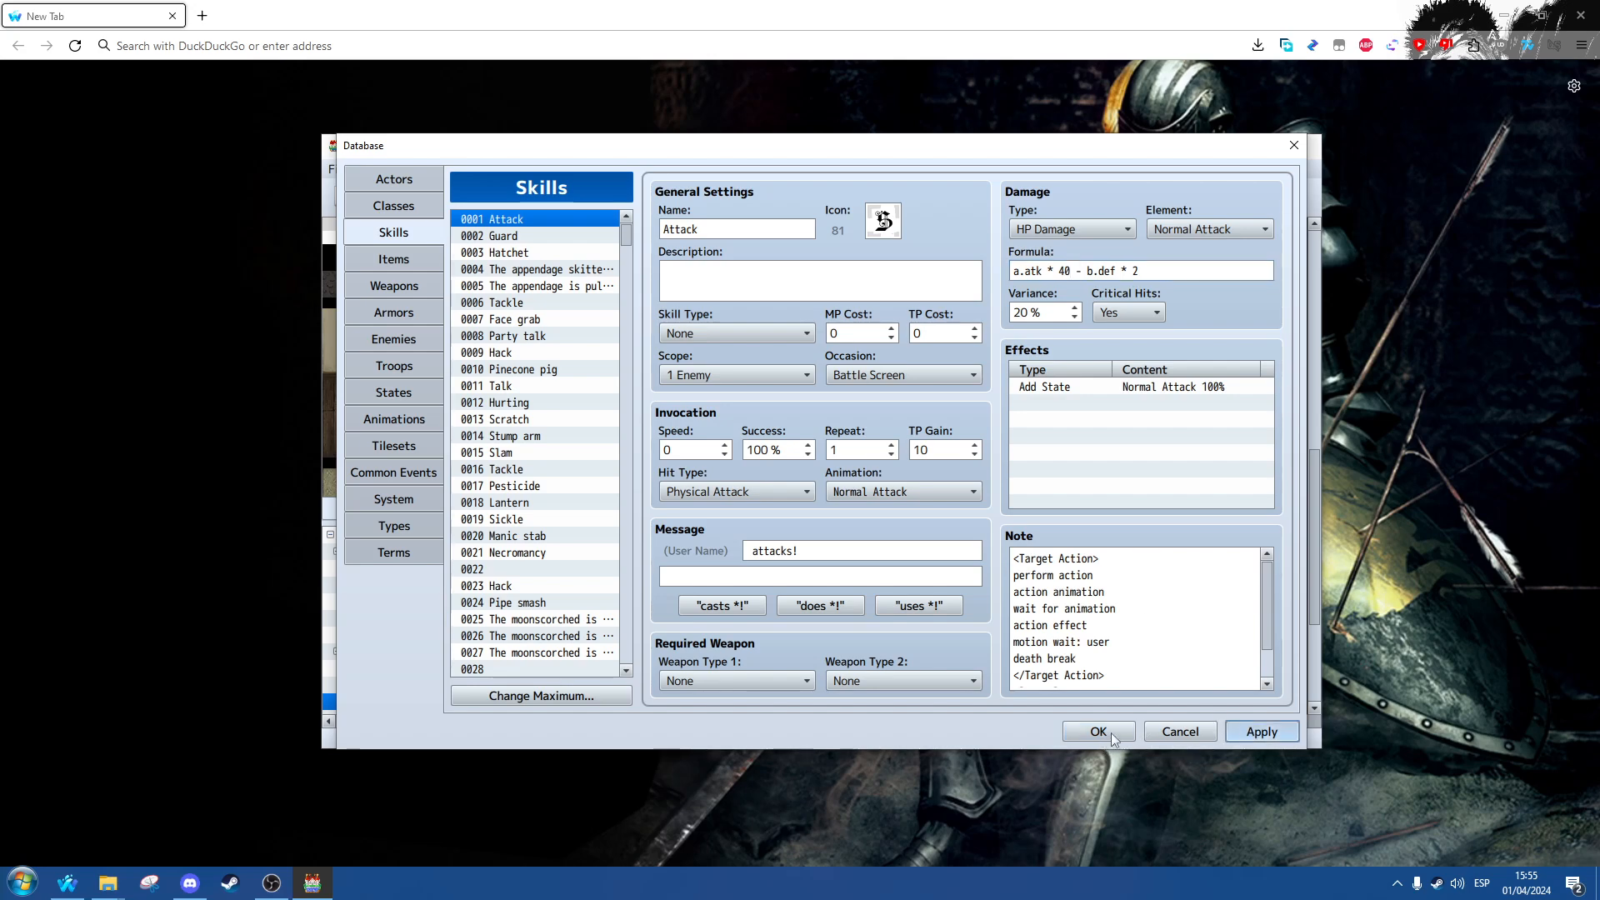
click(1249, 733)
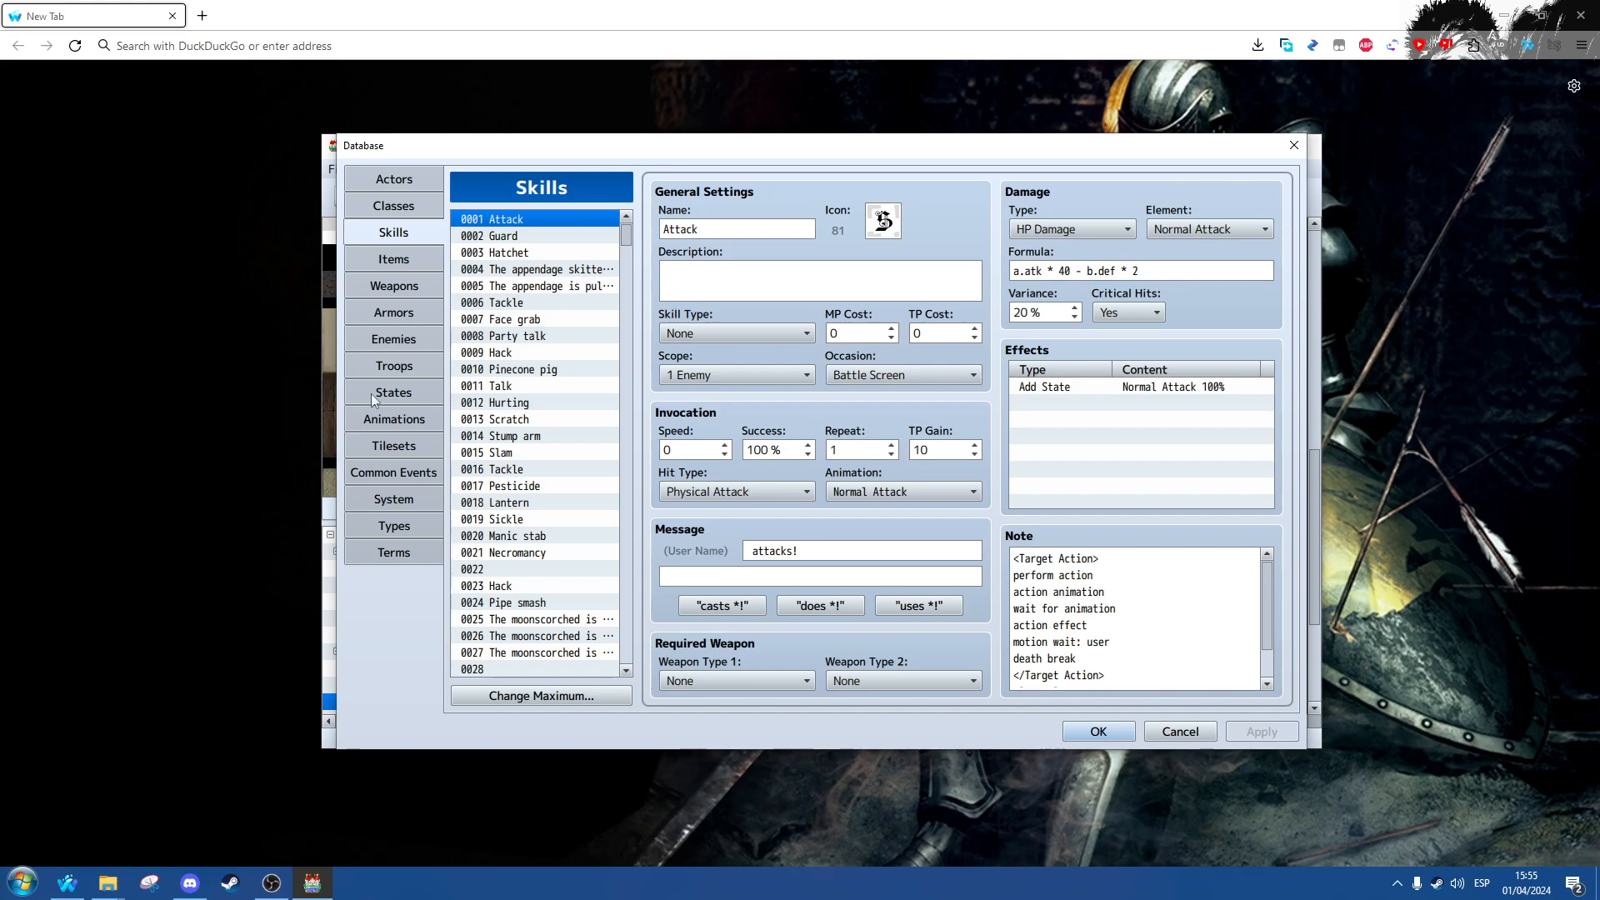
Step: Change the description of the Prehevil map item to "A map of London." and apply the change
click(385, 259)
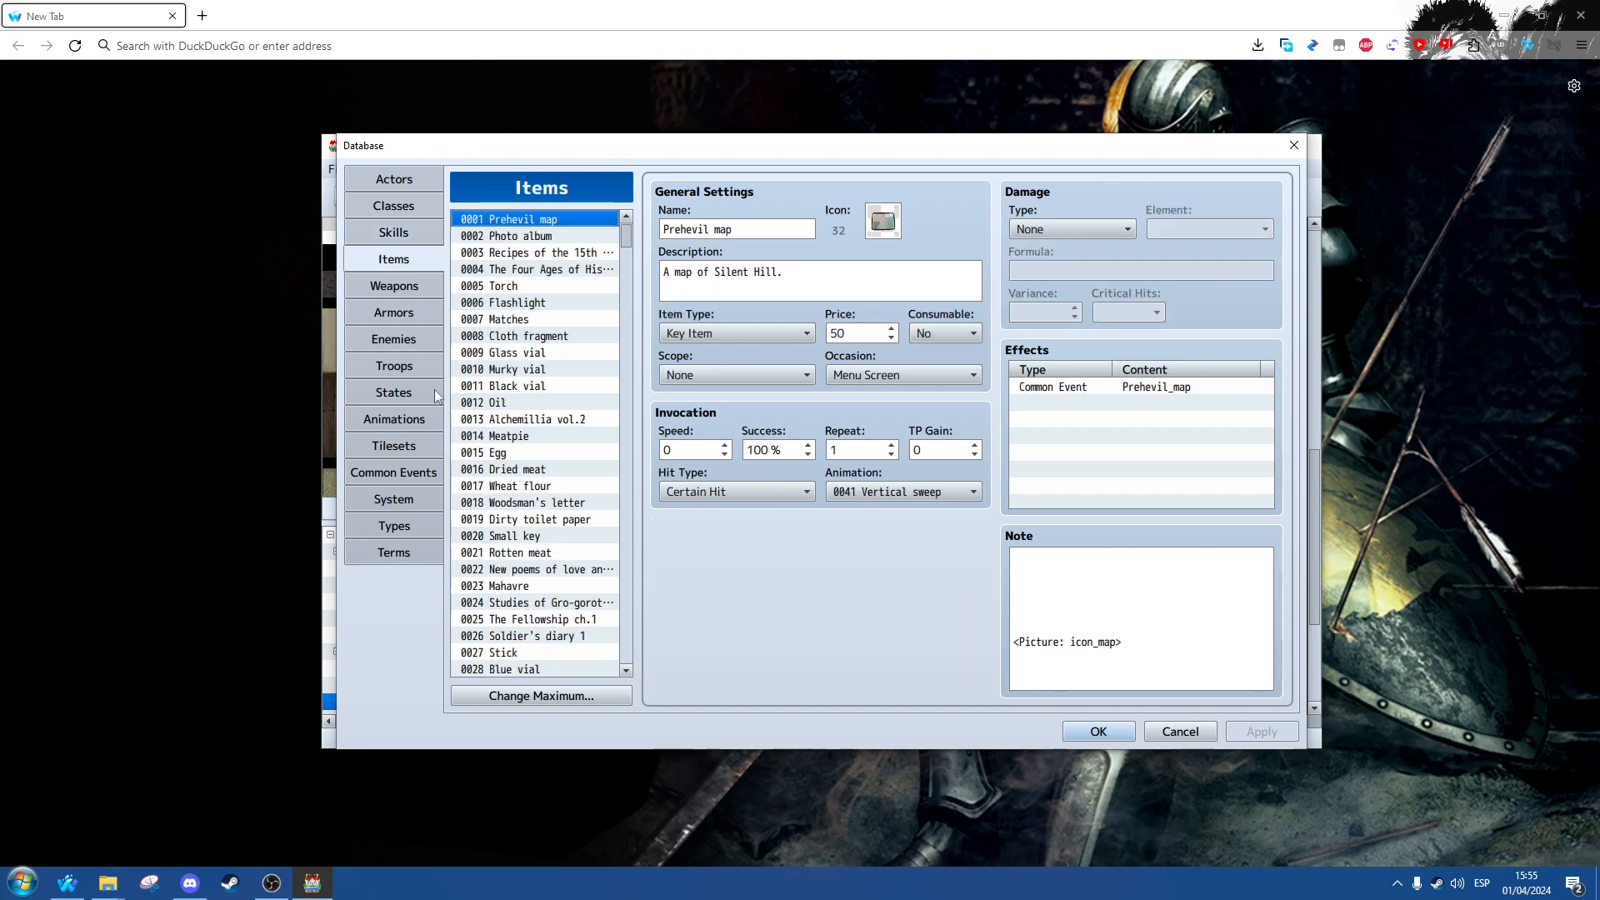
drag(665, 273, 744, 282)
click(716, 274)
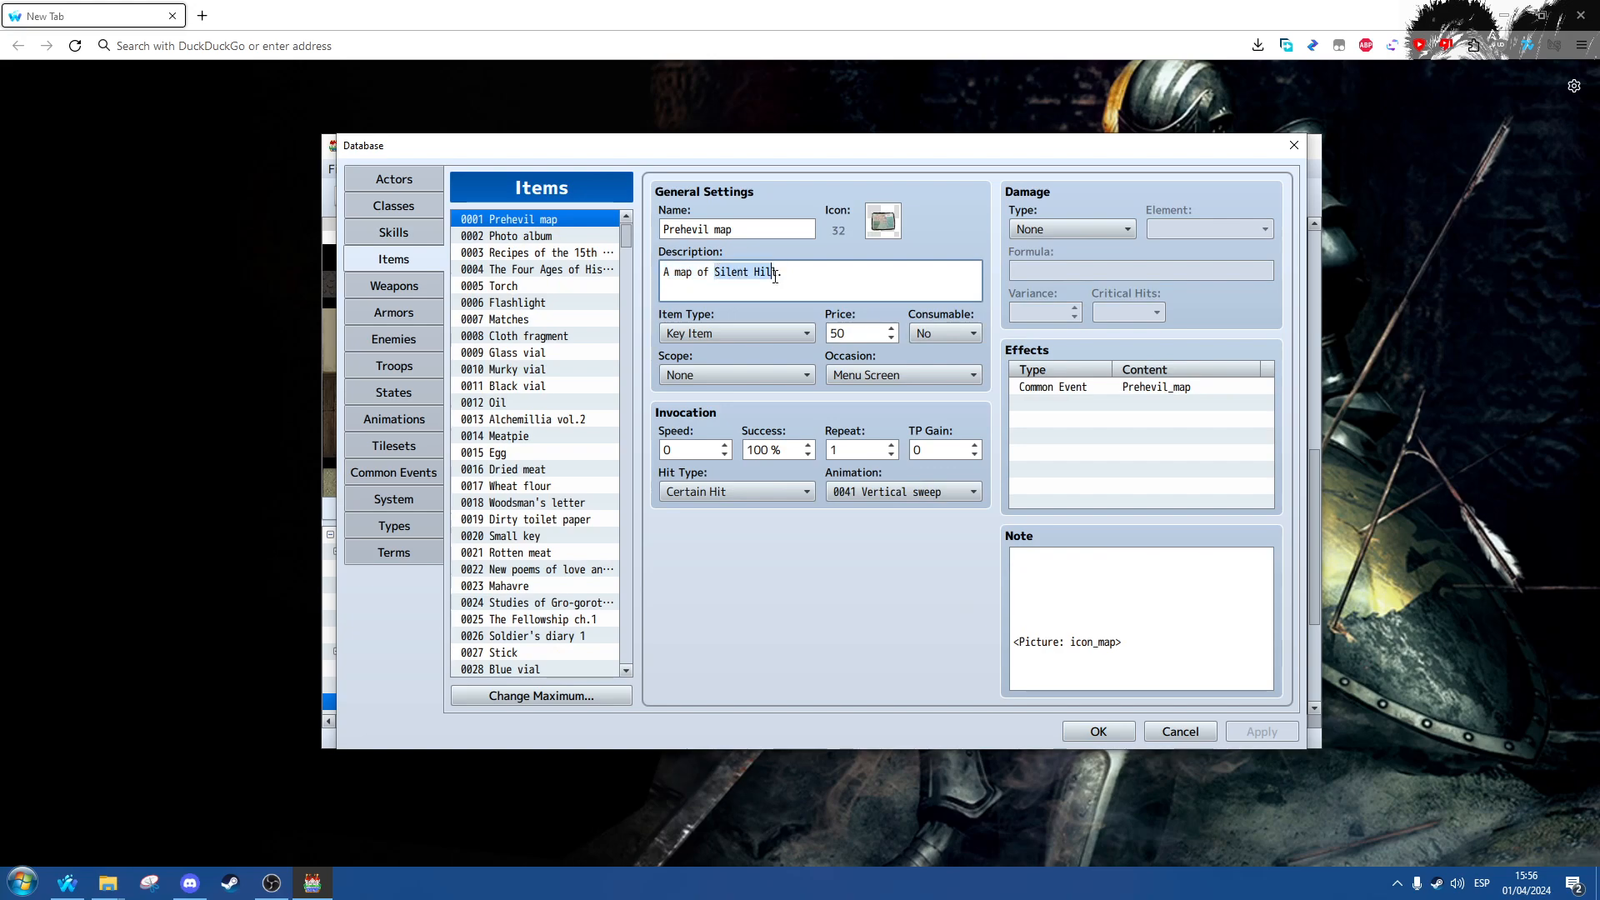
click(778, 275)
key(Delete)
key(ctrl+BackSpace)
key(ctrl+BackSpace)
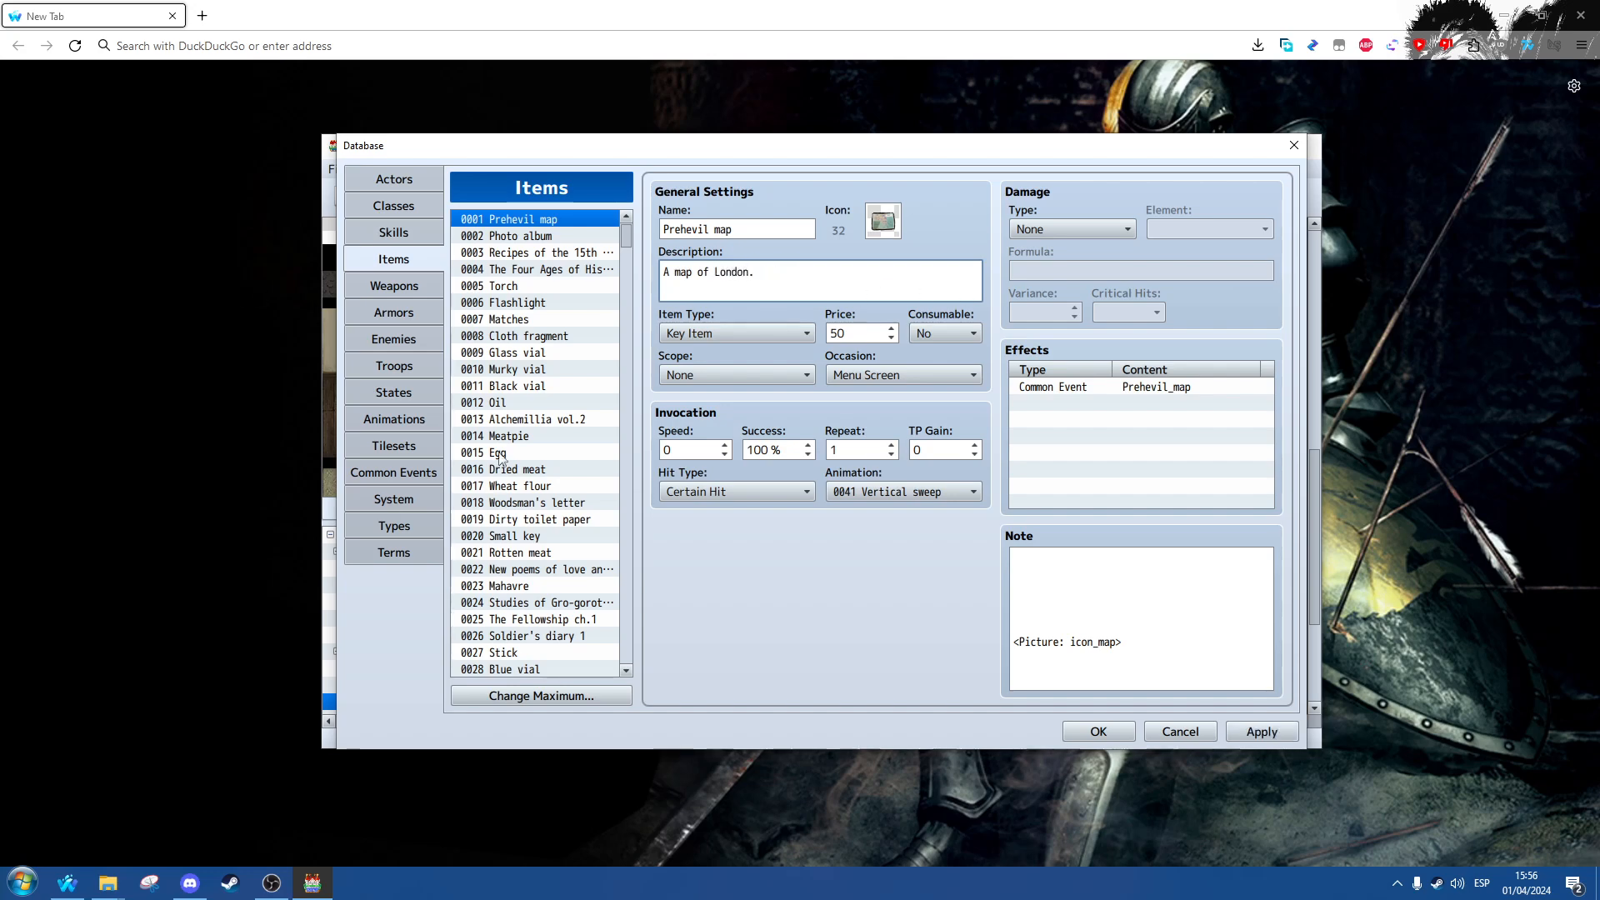
click(1250, 740)
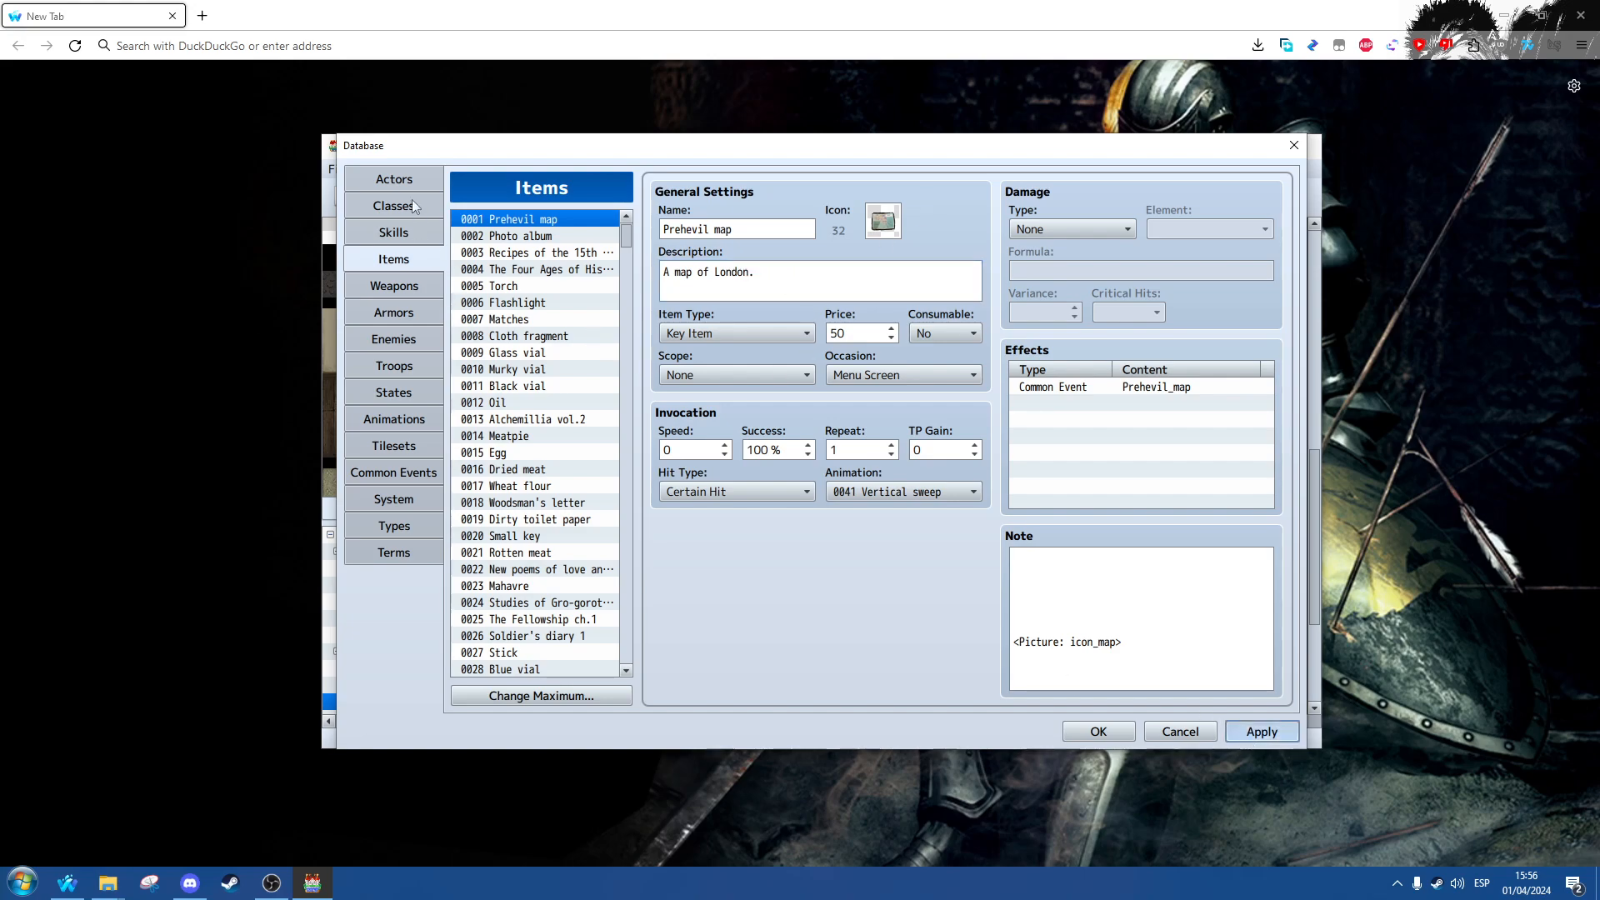
Step: Look over the Classes data in the database and close the database with its changes accepted
click(393, 231)
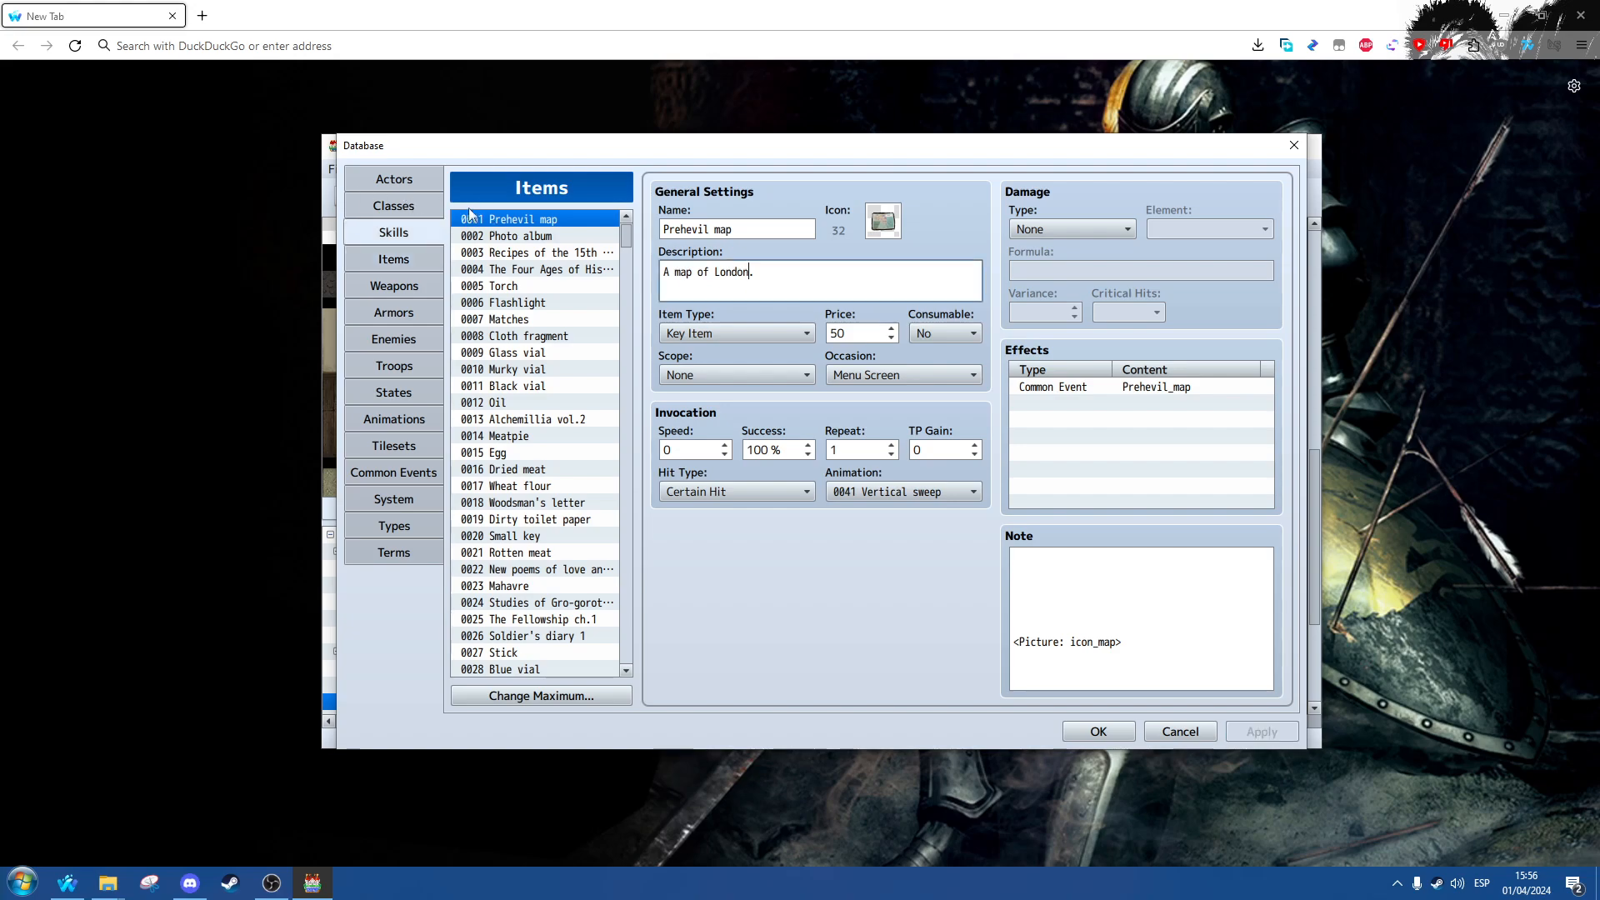
click(395, 209)
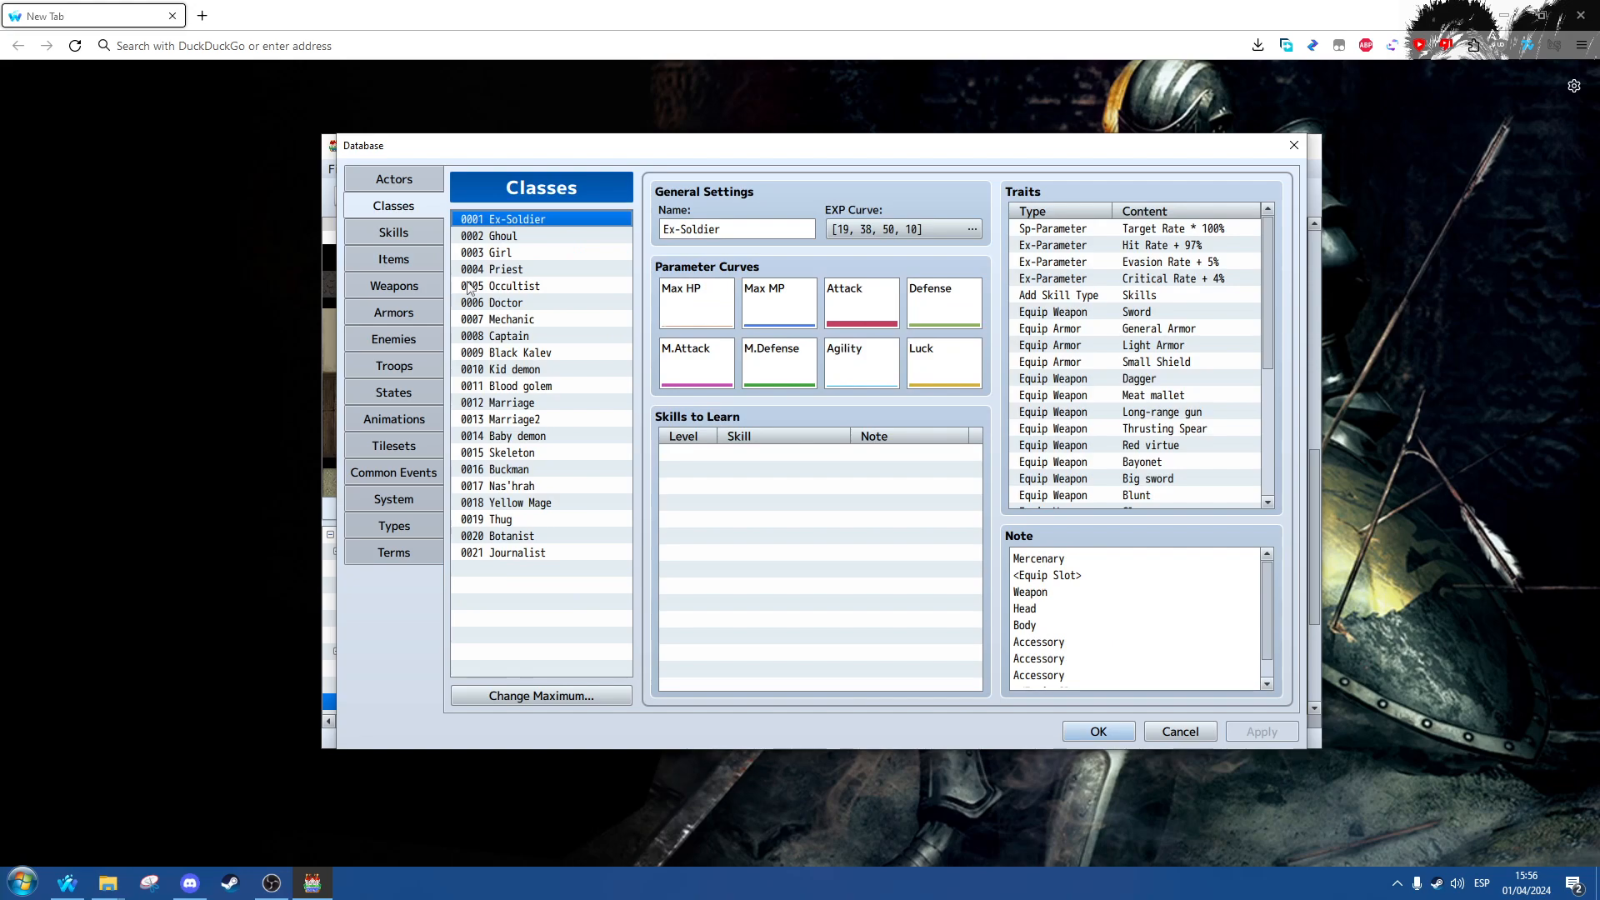
click(1097, 733)
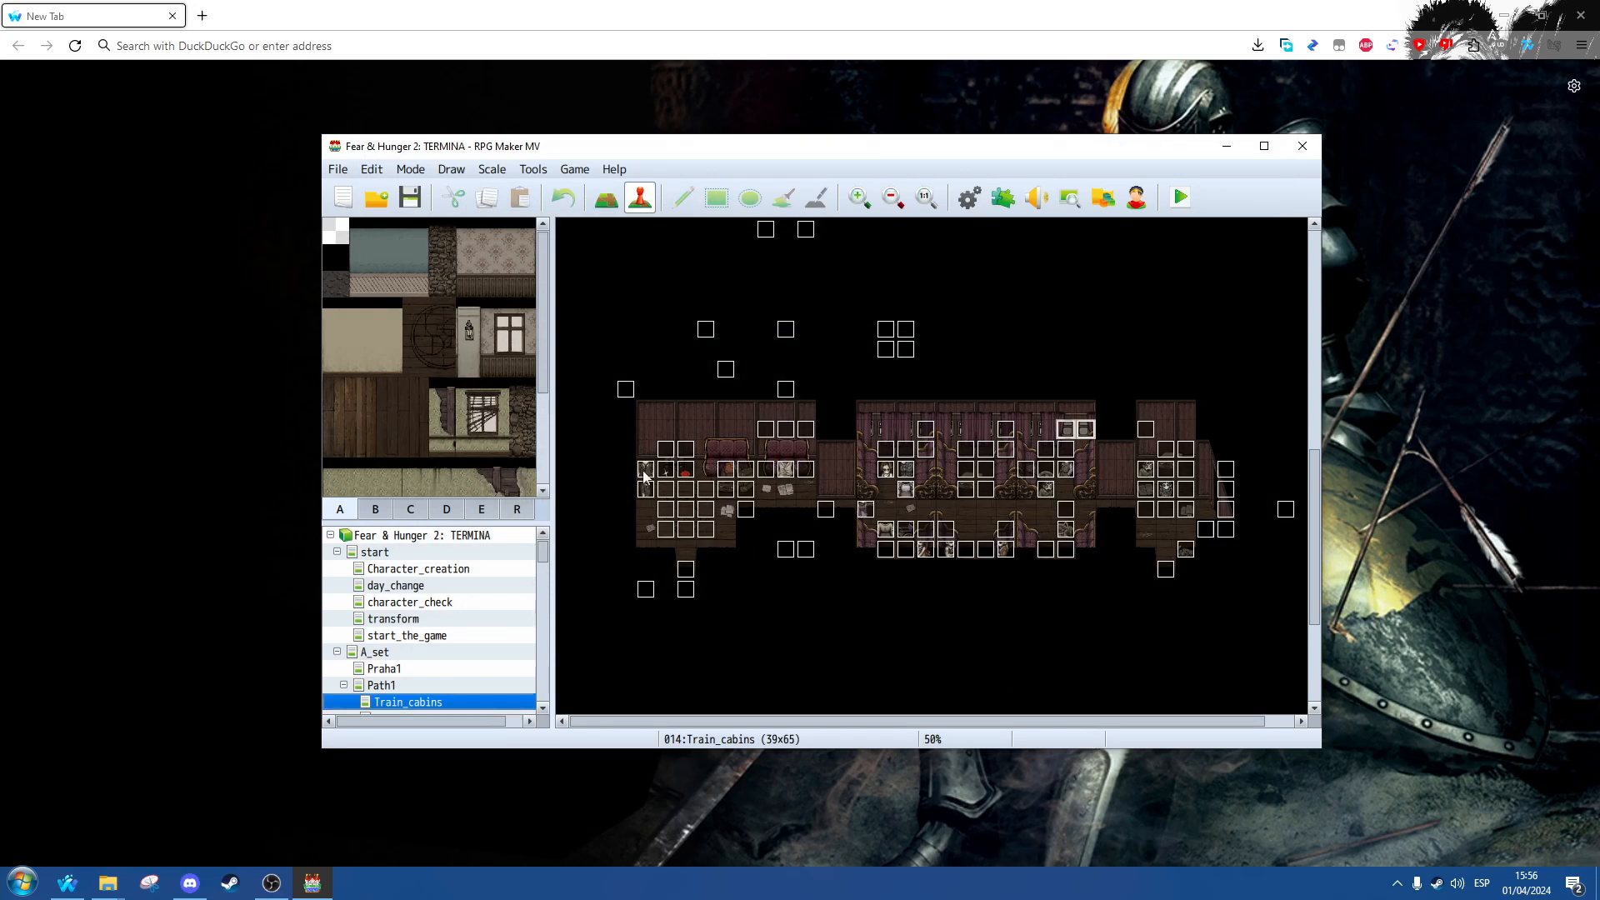
Step: Start a playtest of the game, saving the project changes first
ctrl+scroll(647, 481, up, 1)
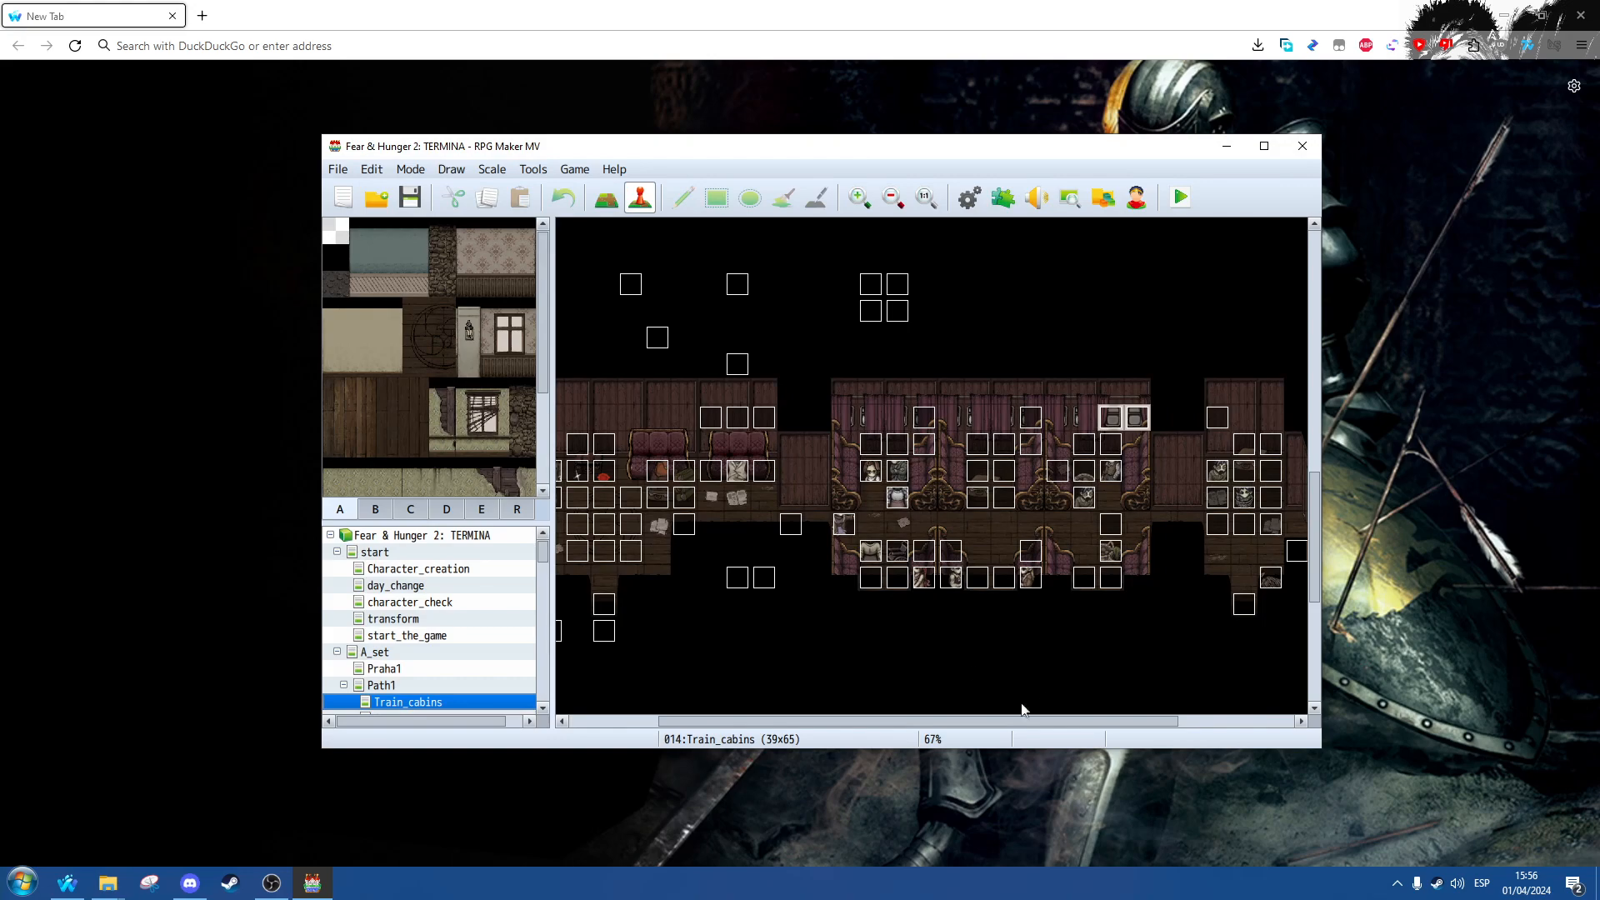
scroll(917, 717, left, 2)
click(1181, 200)
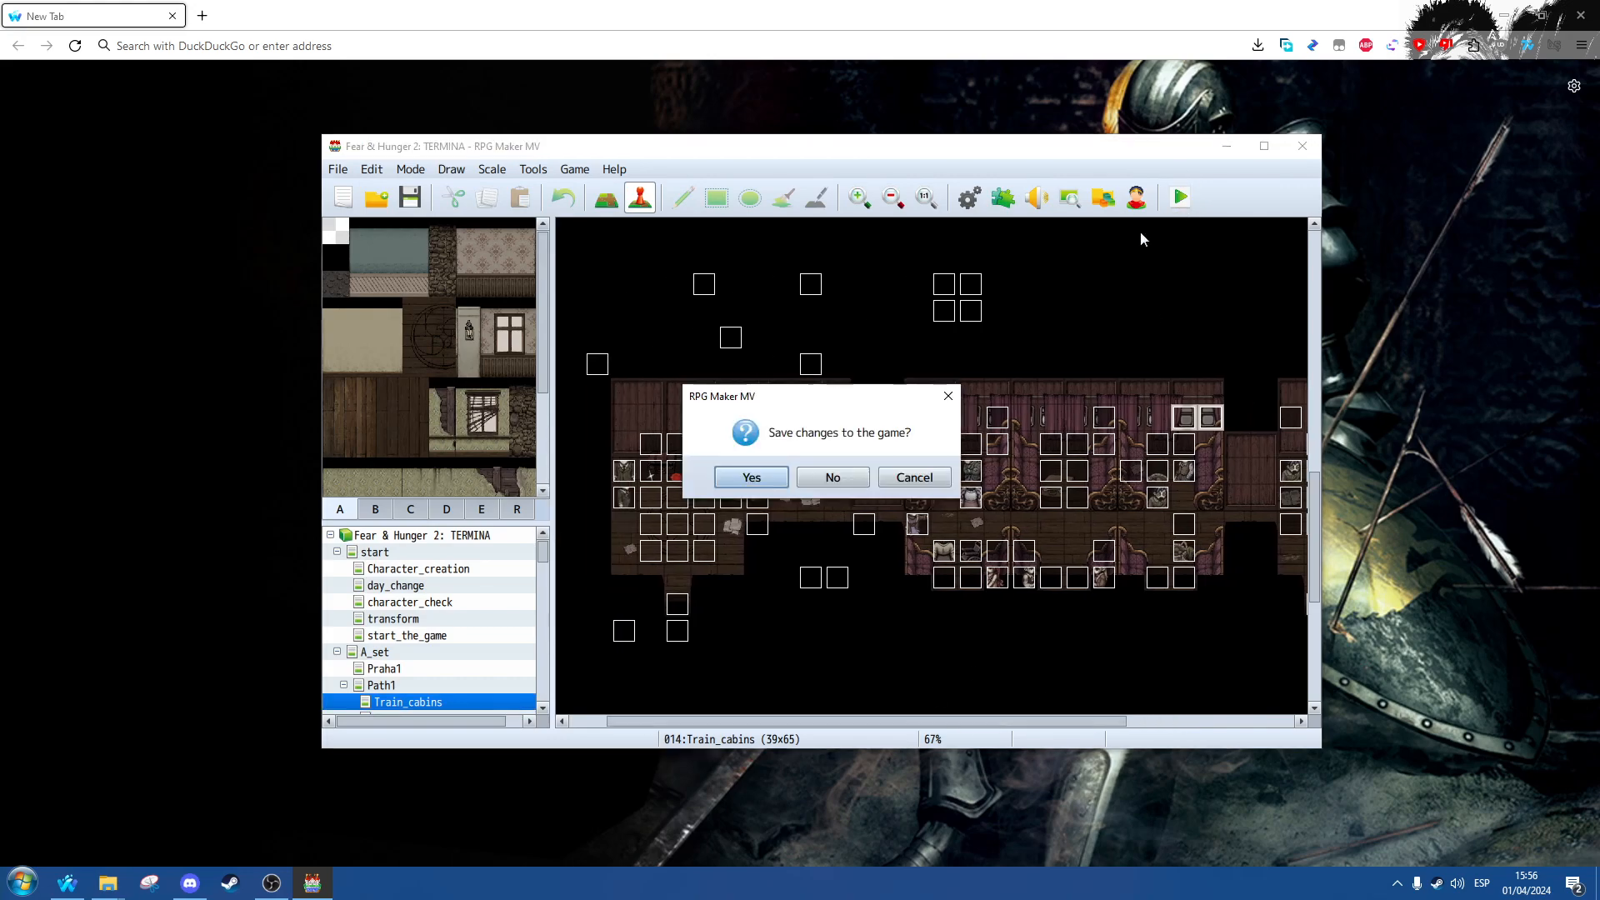
click(760, 469)
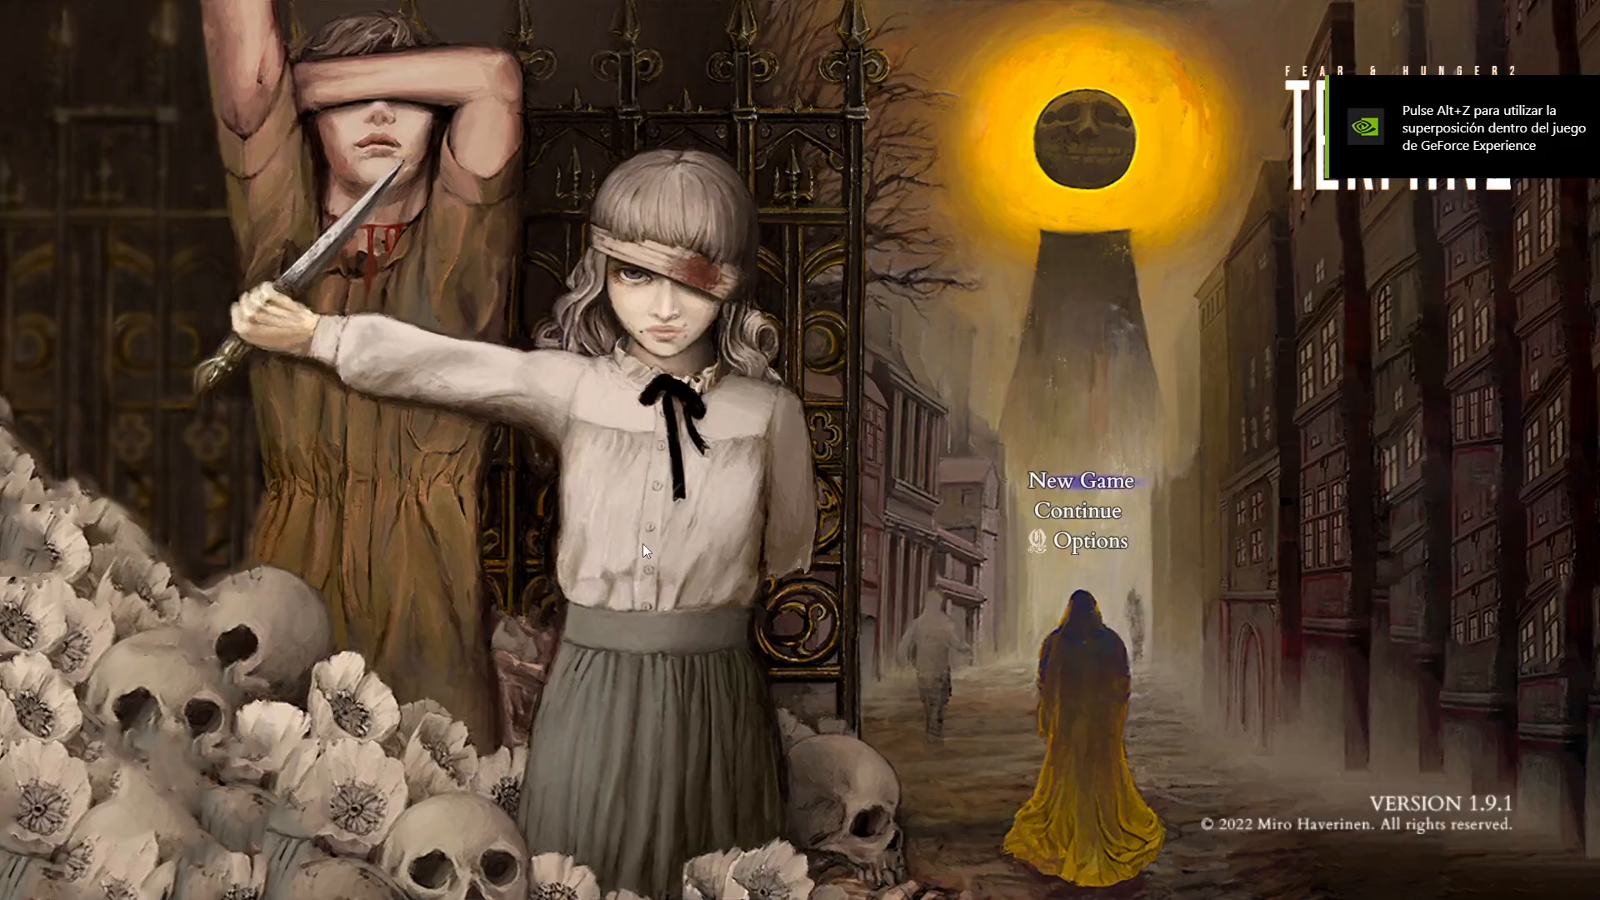
Step: Start a new game as the Ex-soldier with the default name Levi and advance through the intro to the train cabin
key(Return)
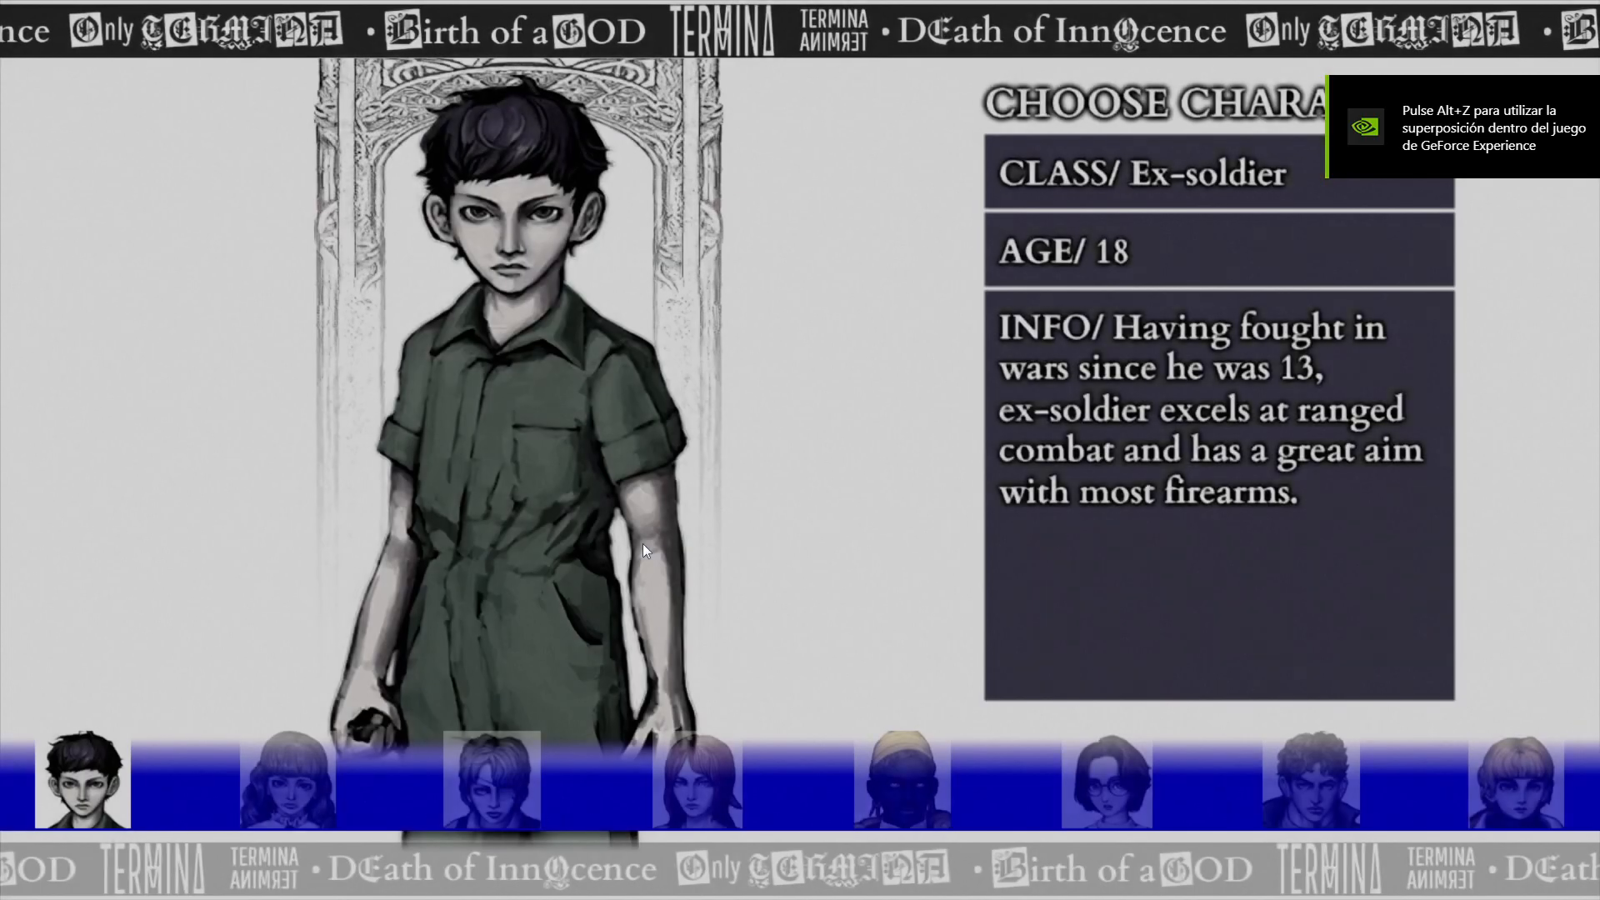
key(Return)
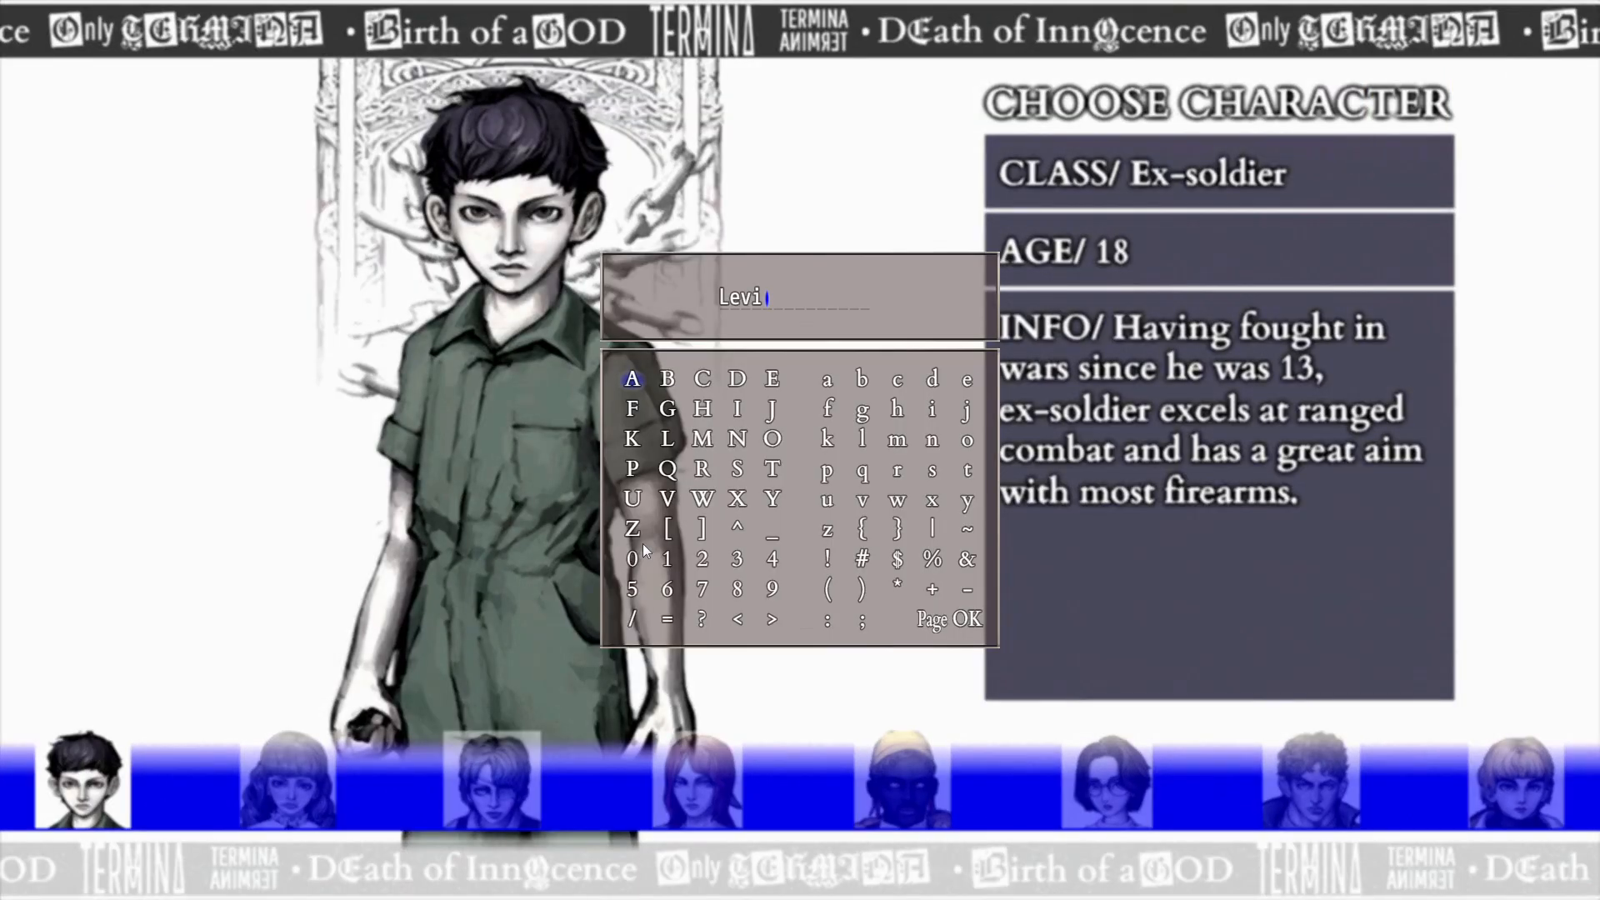
key(Return)
key(Return)
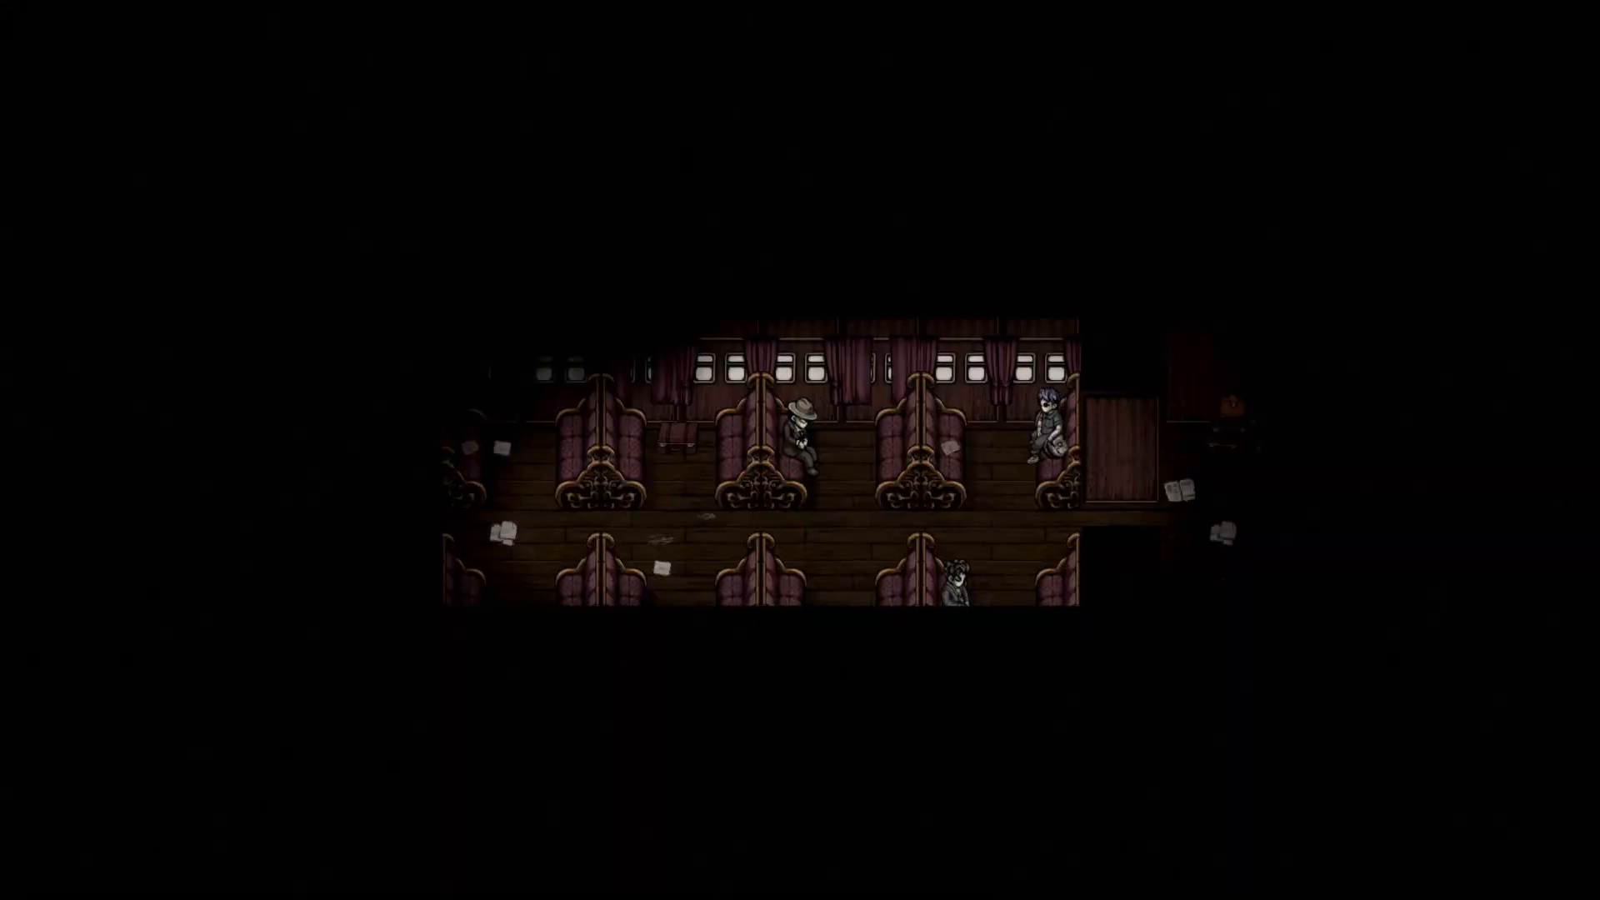
key(Return)
key(Return)
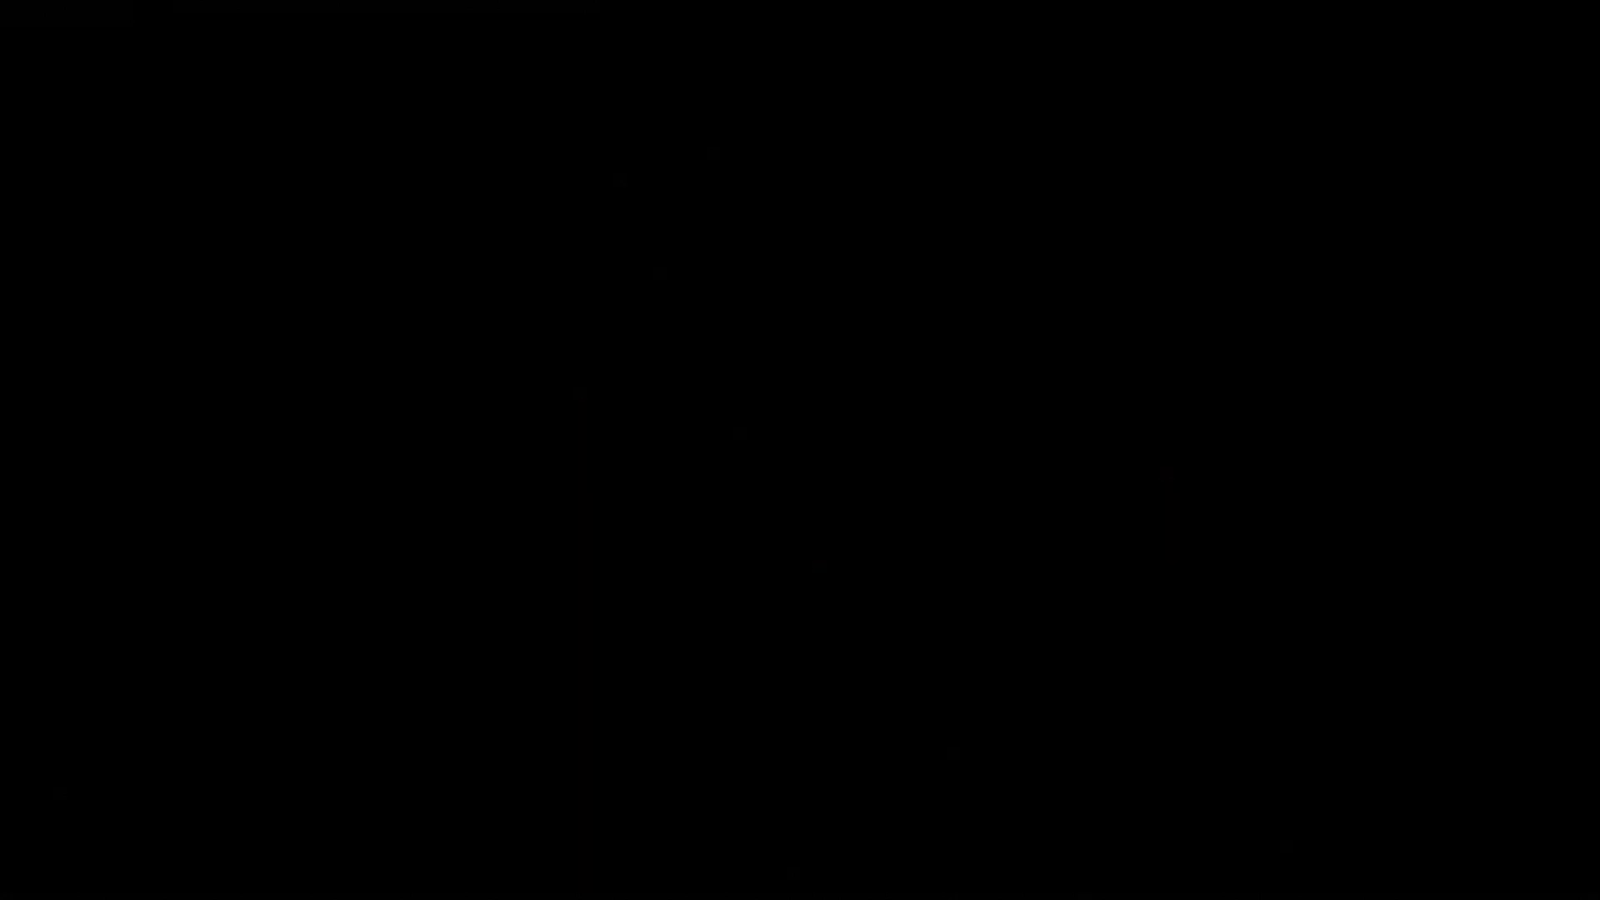
key(Return)
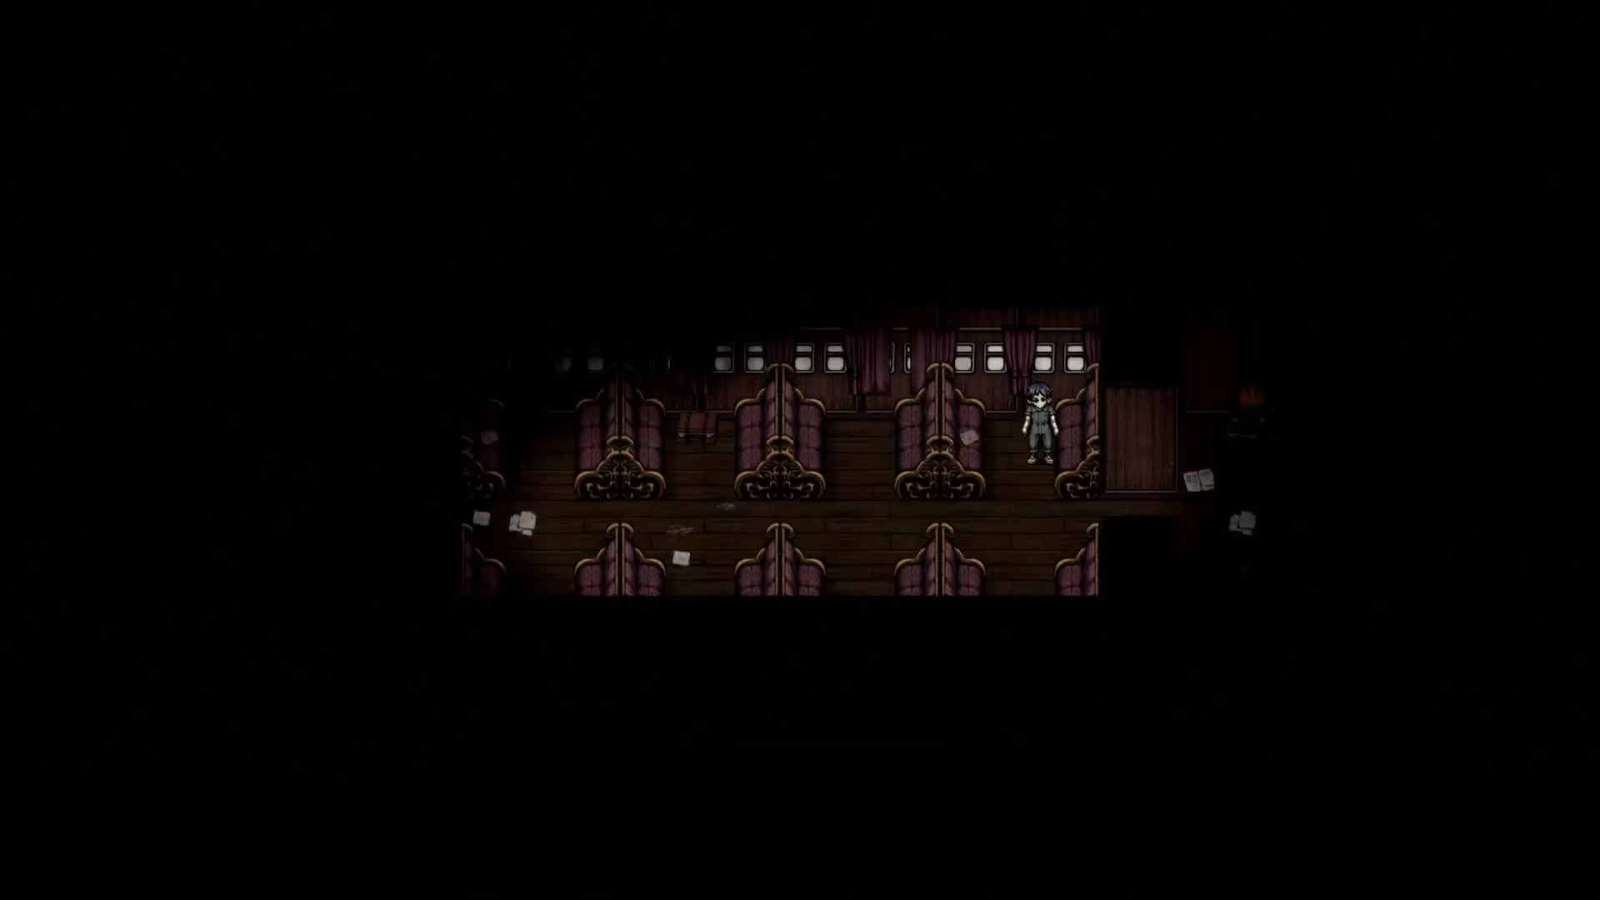
Step: Walk through the connected train cabins to the far compartment and examine the paper-covered seats there
key(Down)
key(Left)
key(Down)
key(Left)
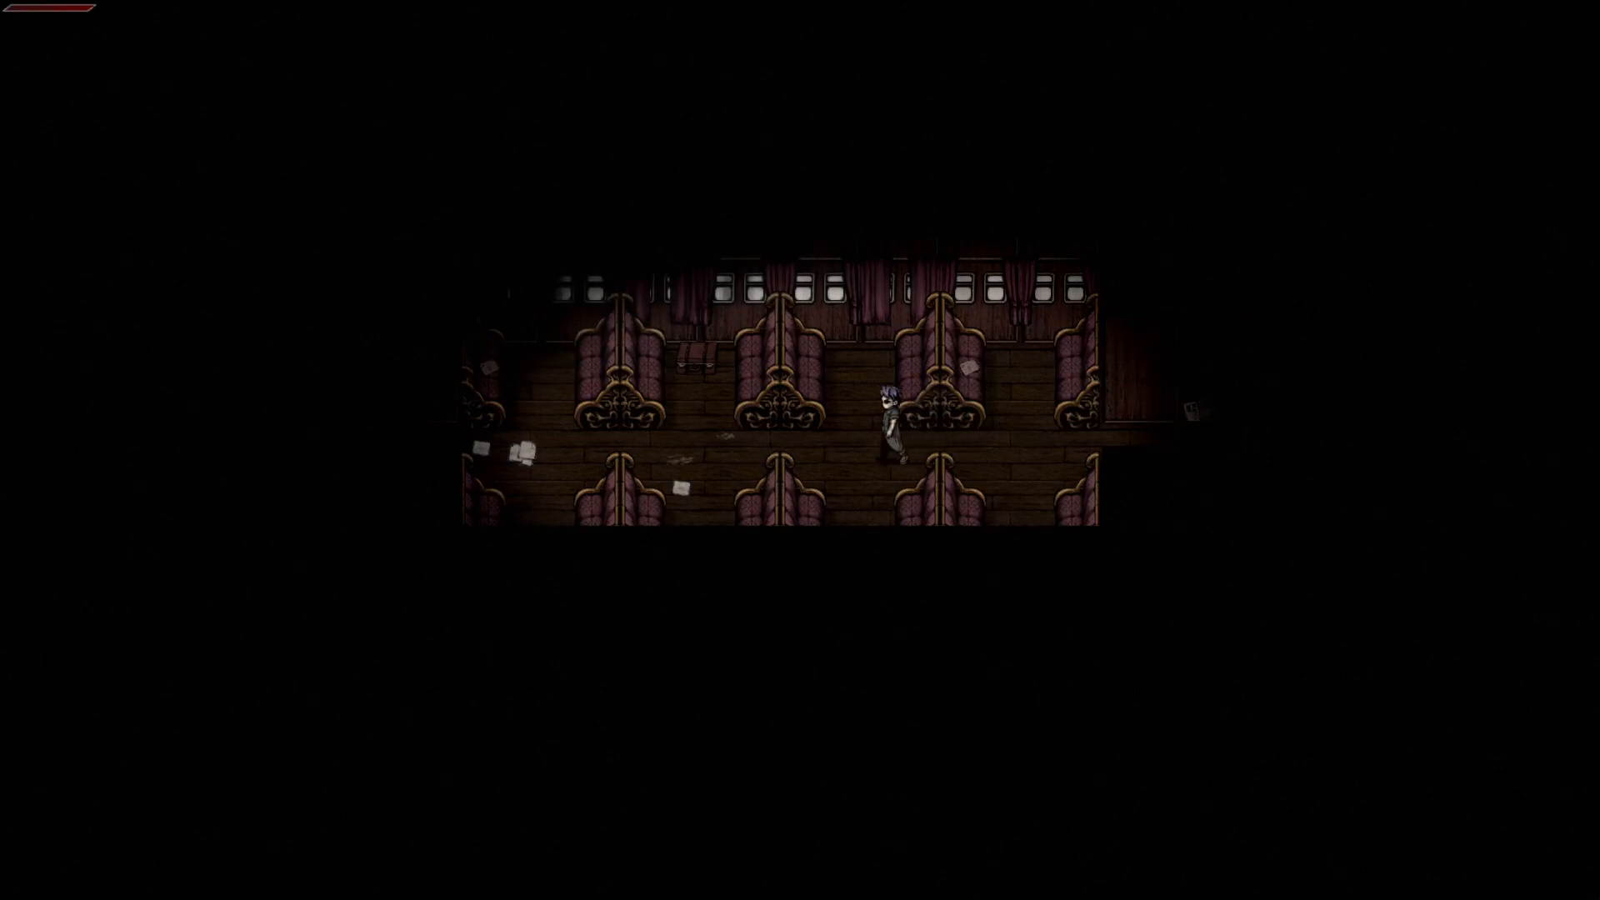
key(Left)
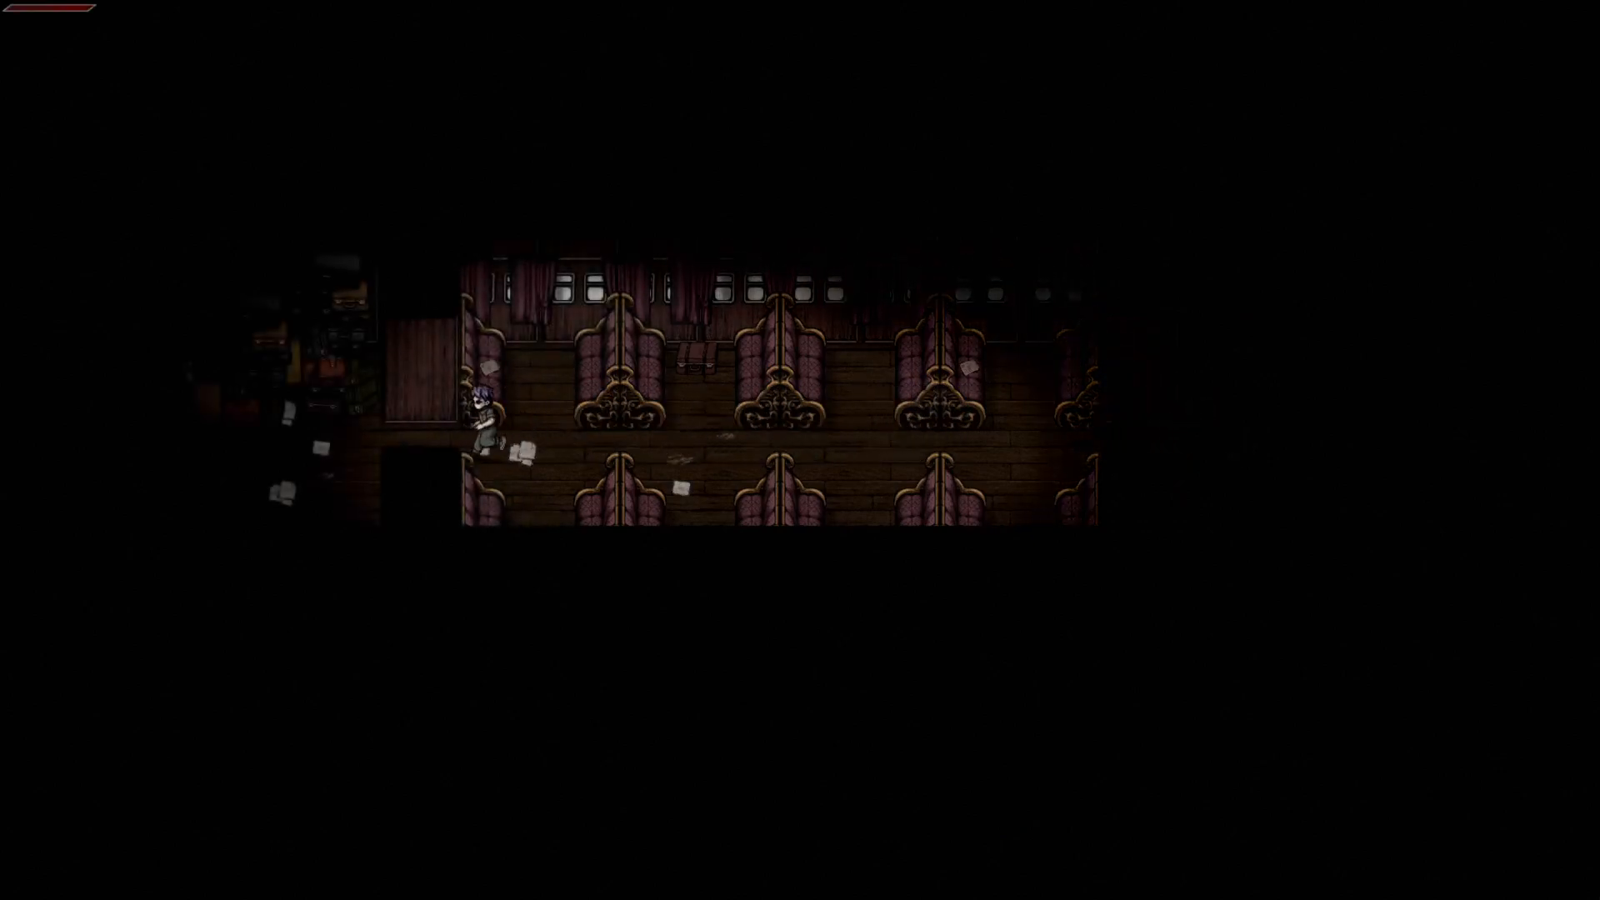
key(Left)
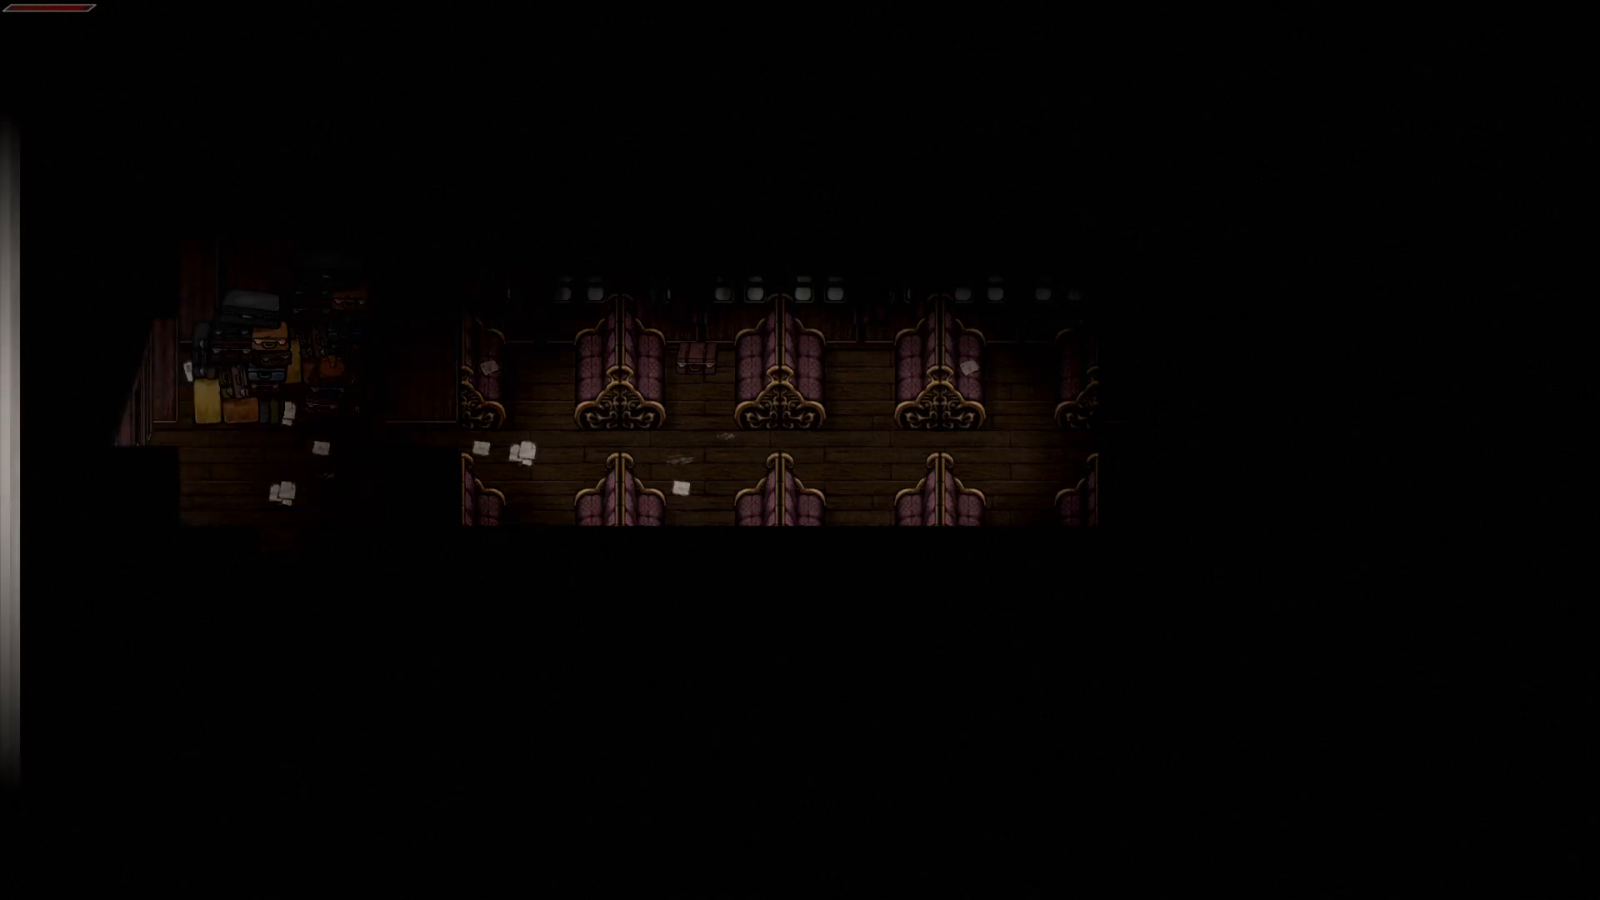
key(Left)
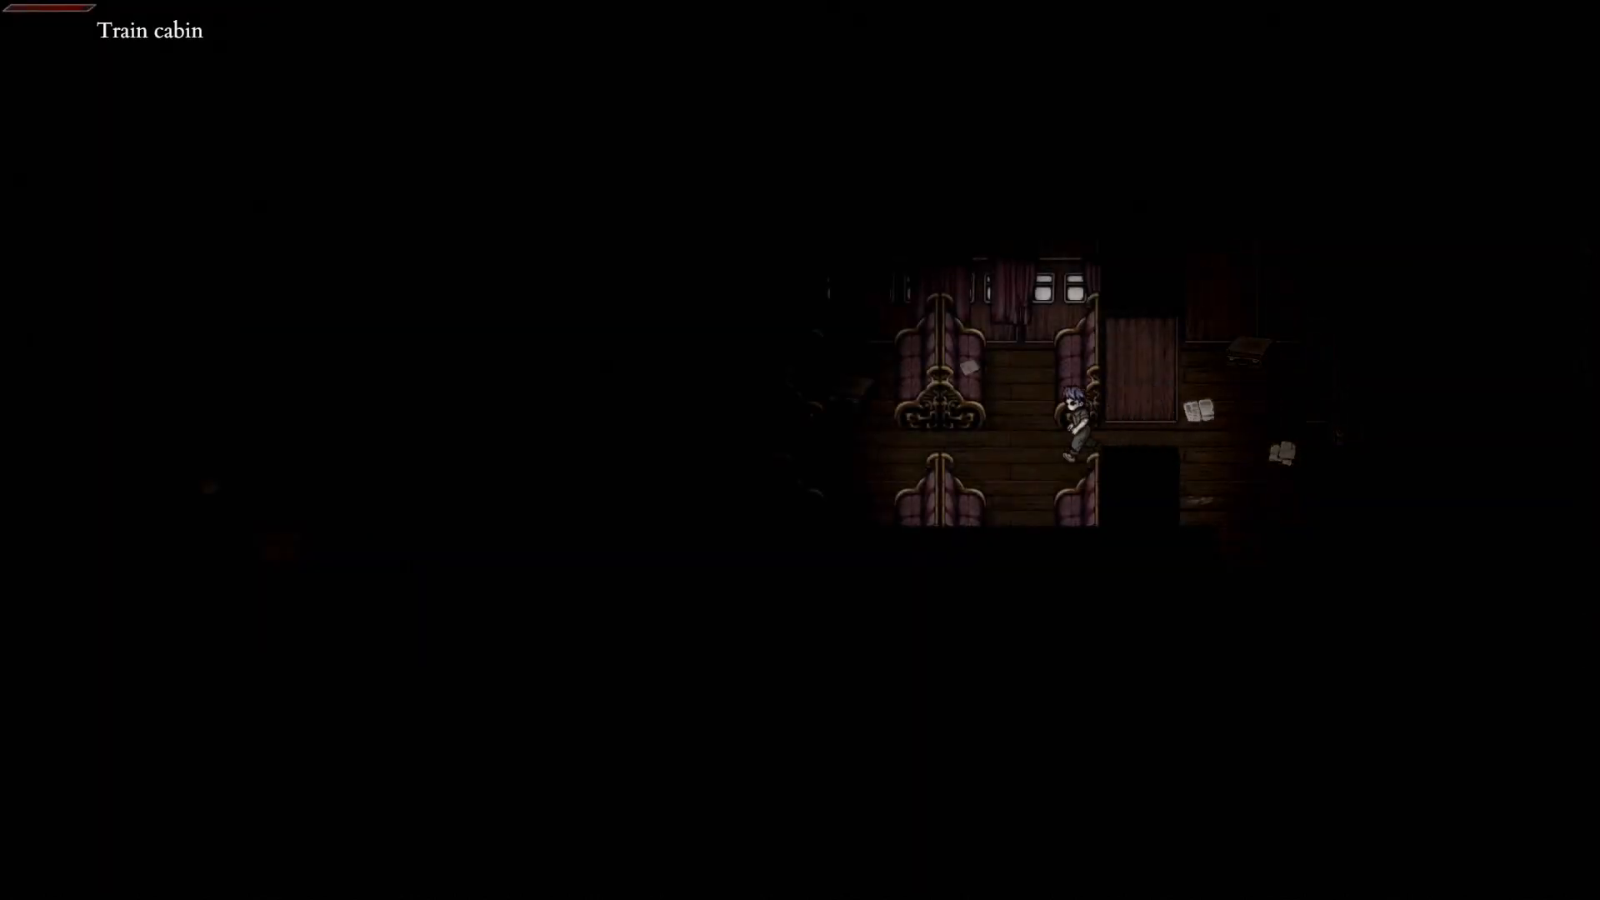
key(Left)
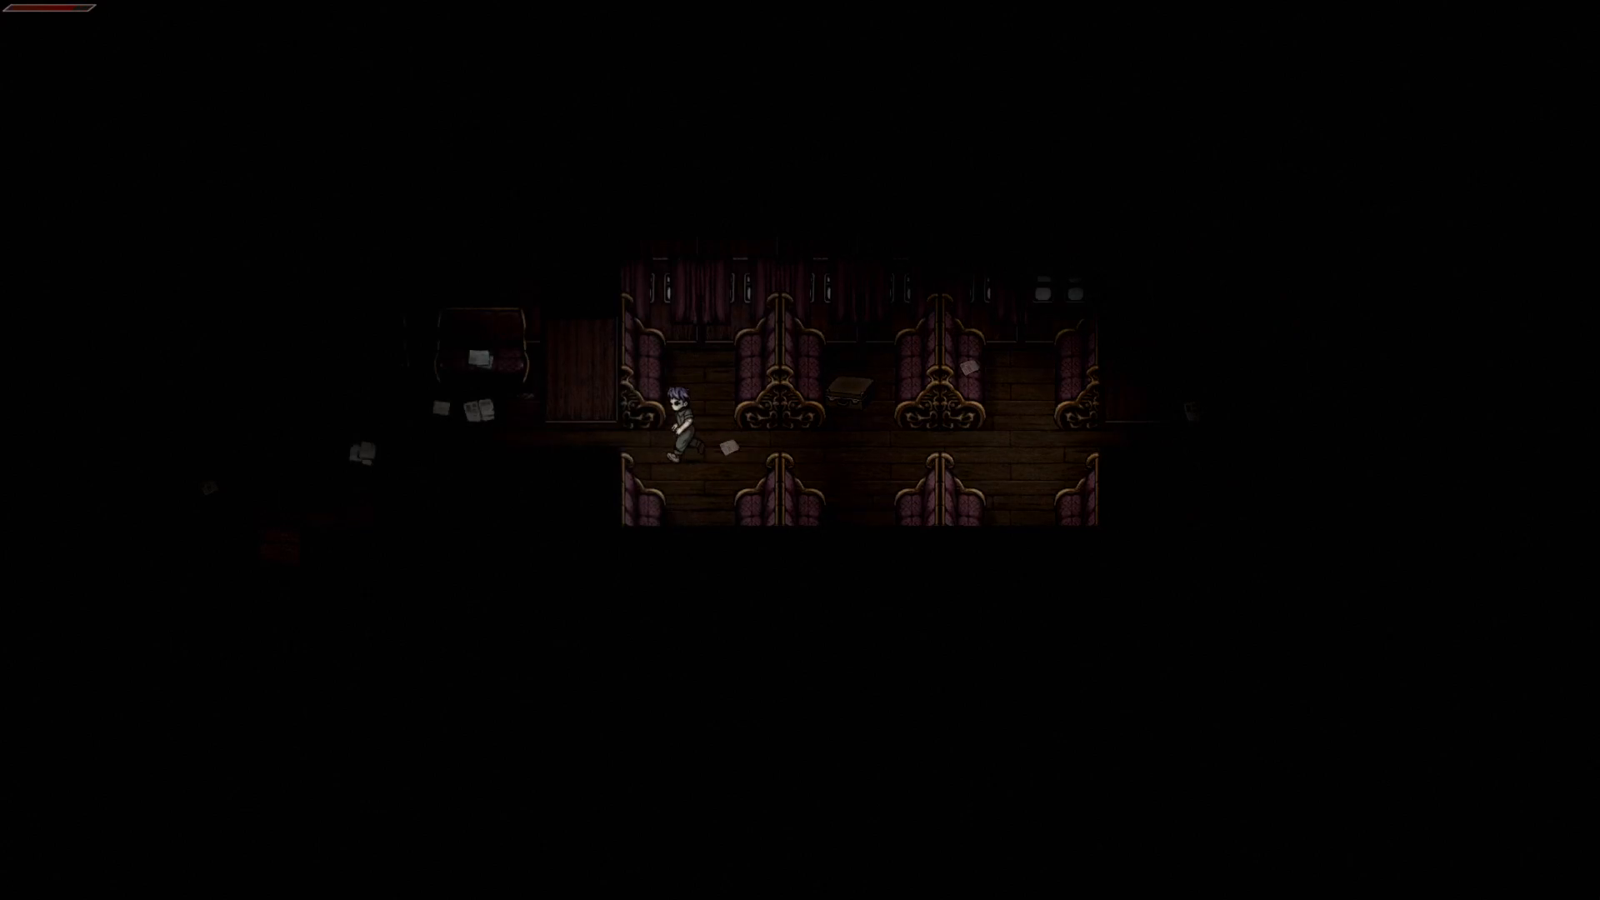
key(Left)
key(Up)
key(Return)
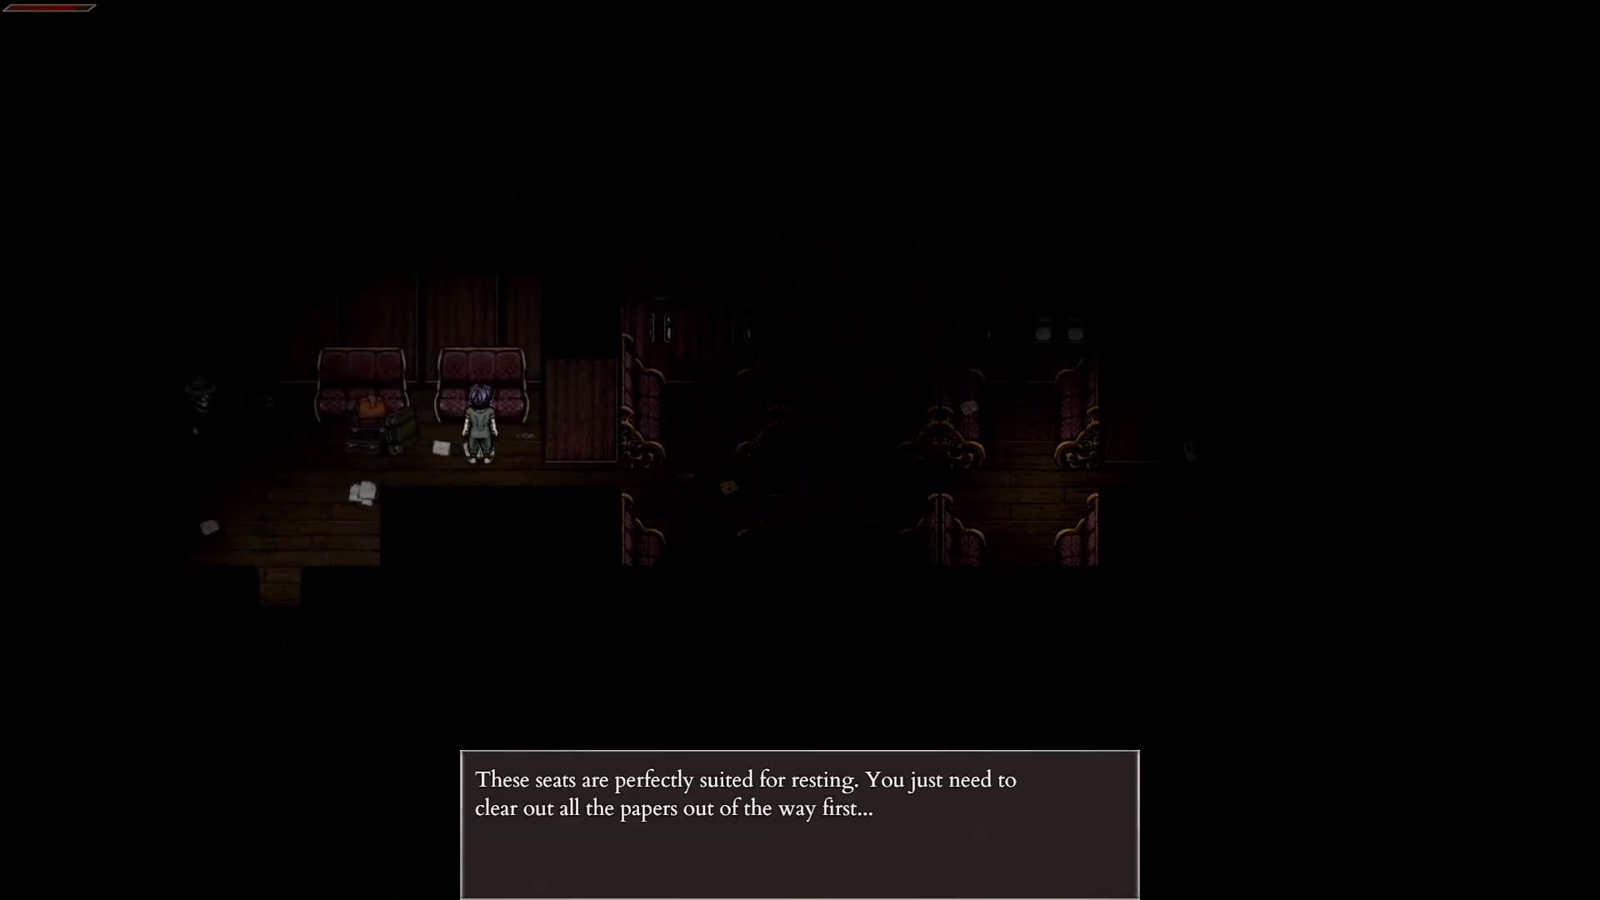
key(Return)
key(Return)
Step: Check the Prehevil map's description among the books in the inventory, and return to the game
key(Escape)
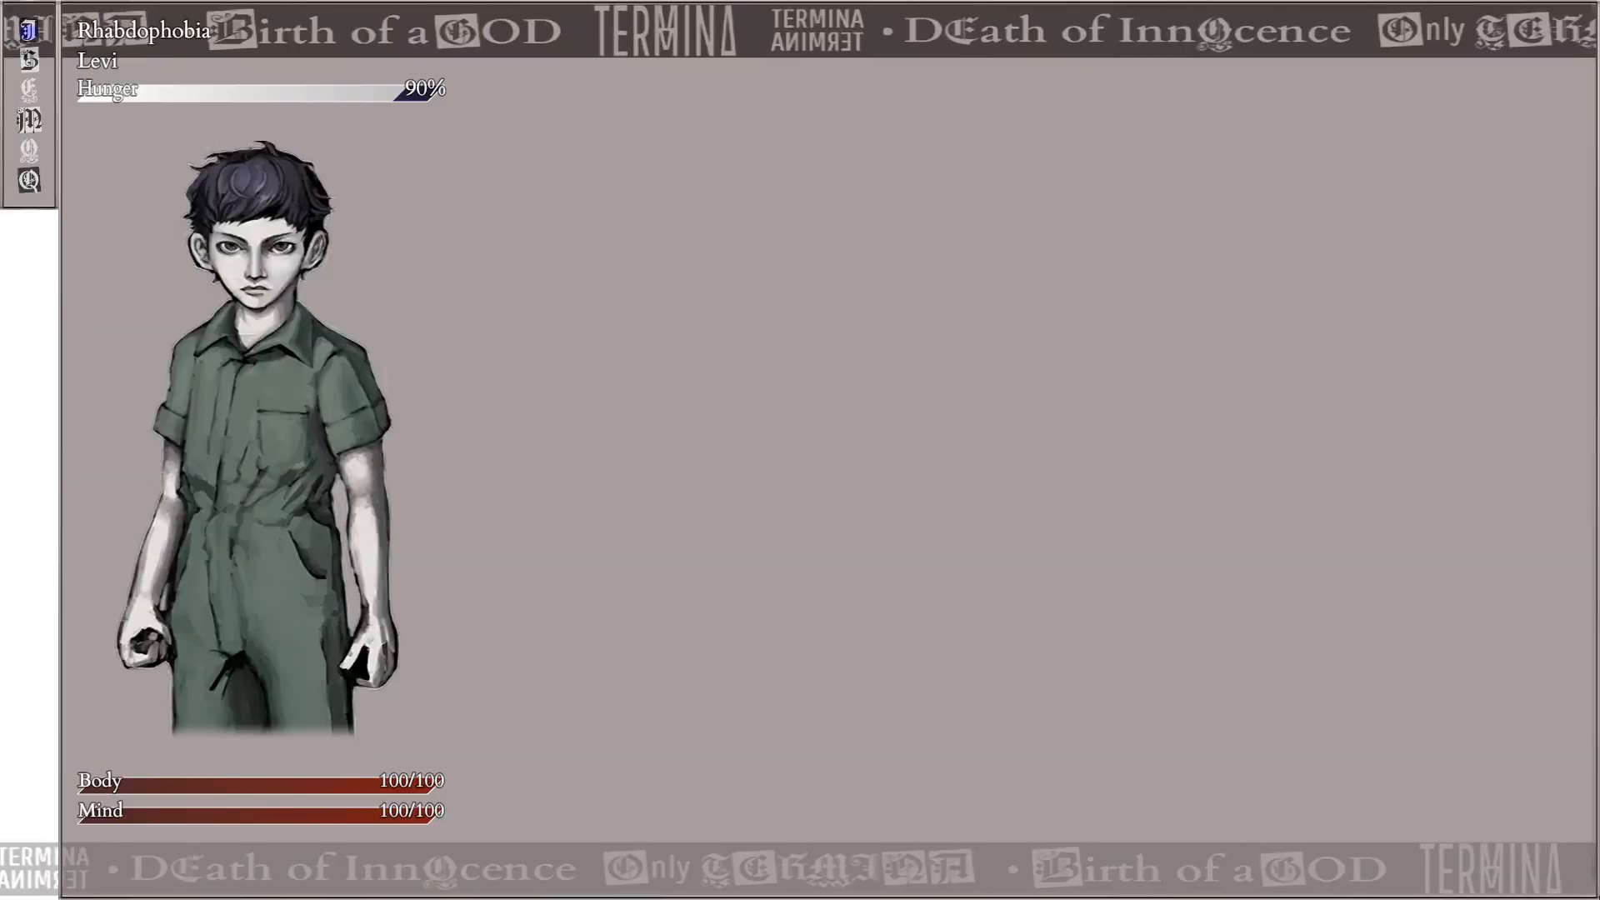
key(Return)
key(Down)
key(Down)
key(Down)
key(Return)
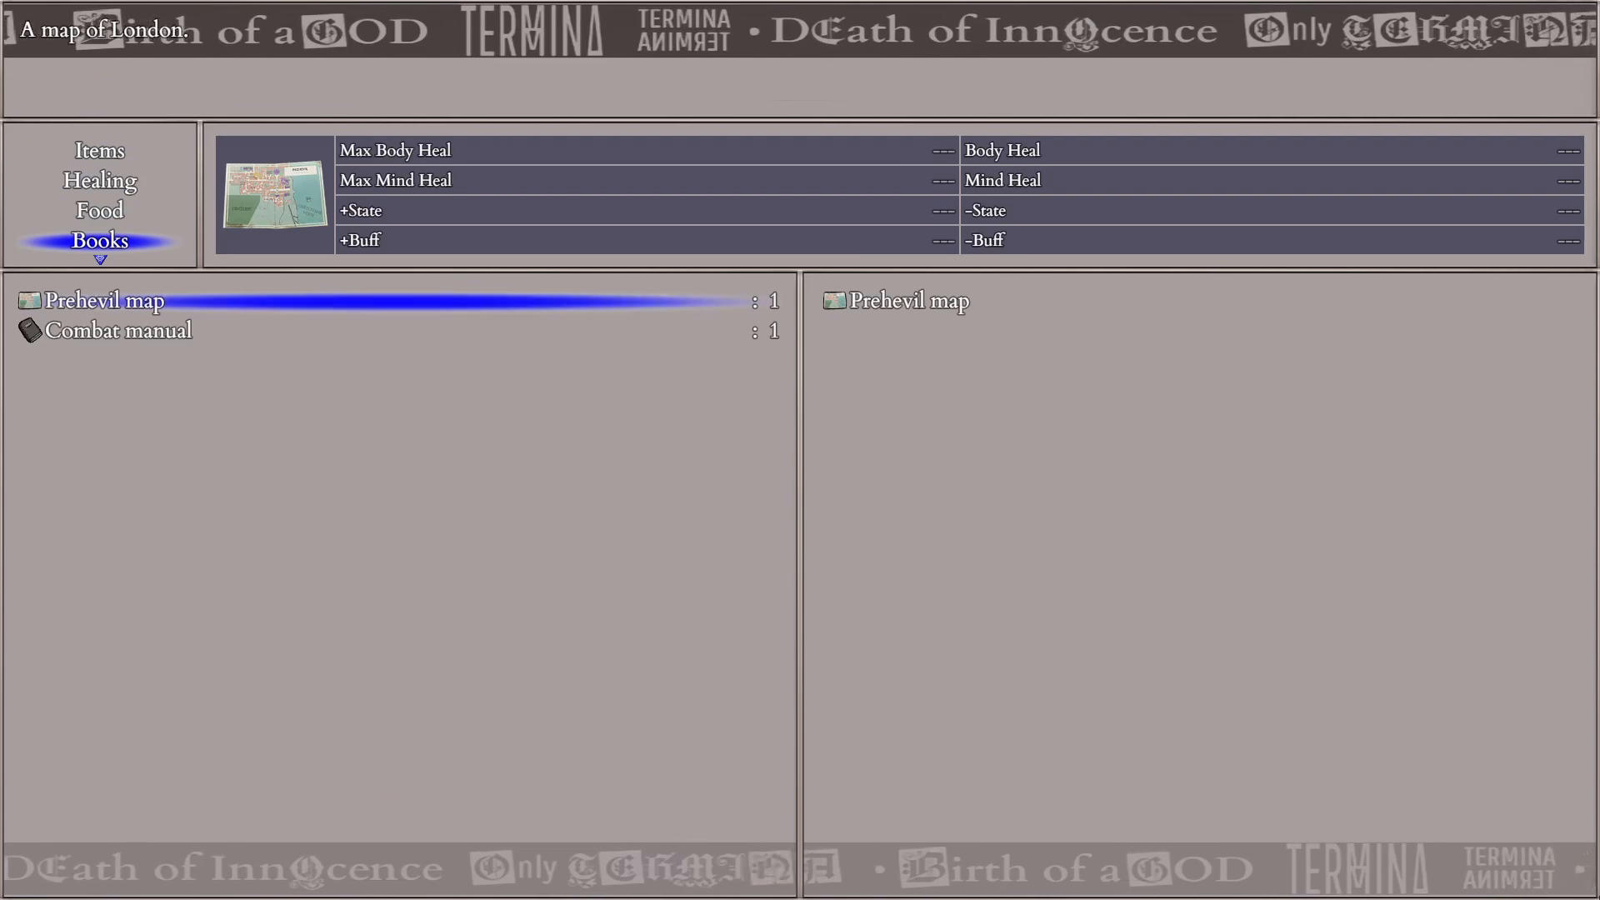
key(Escape)
key(Escape)
key(Escape)
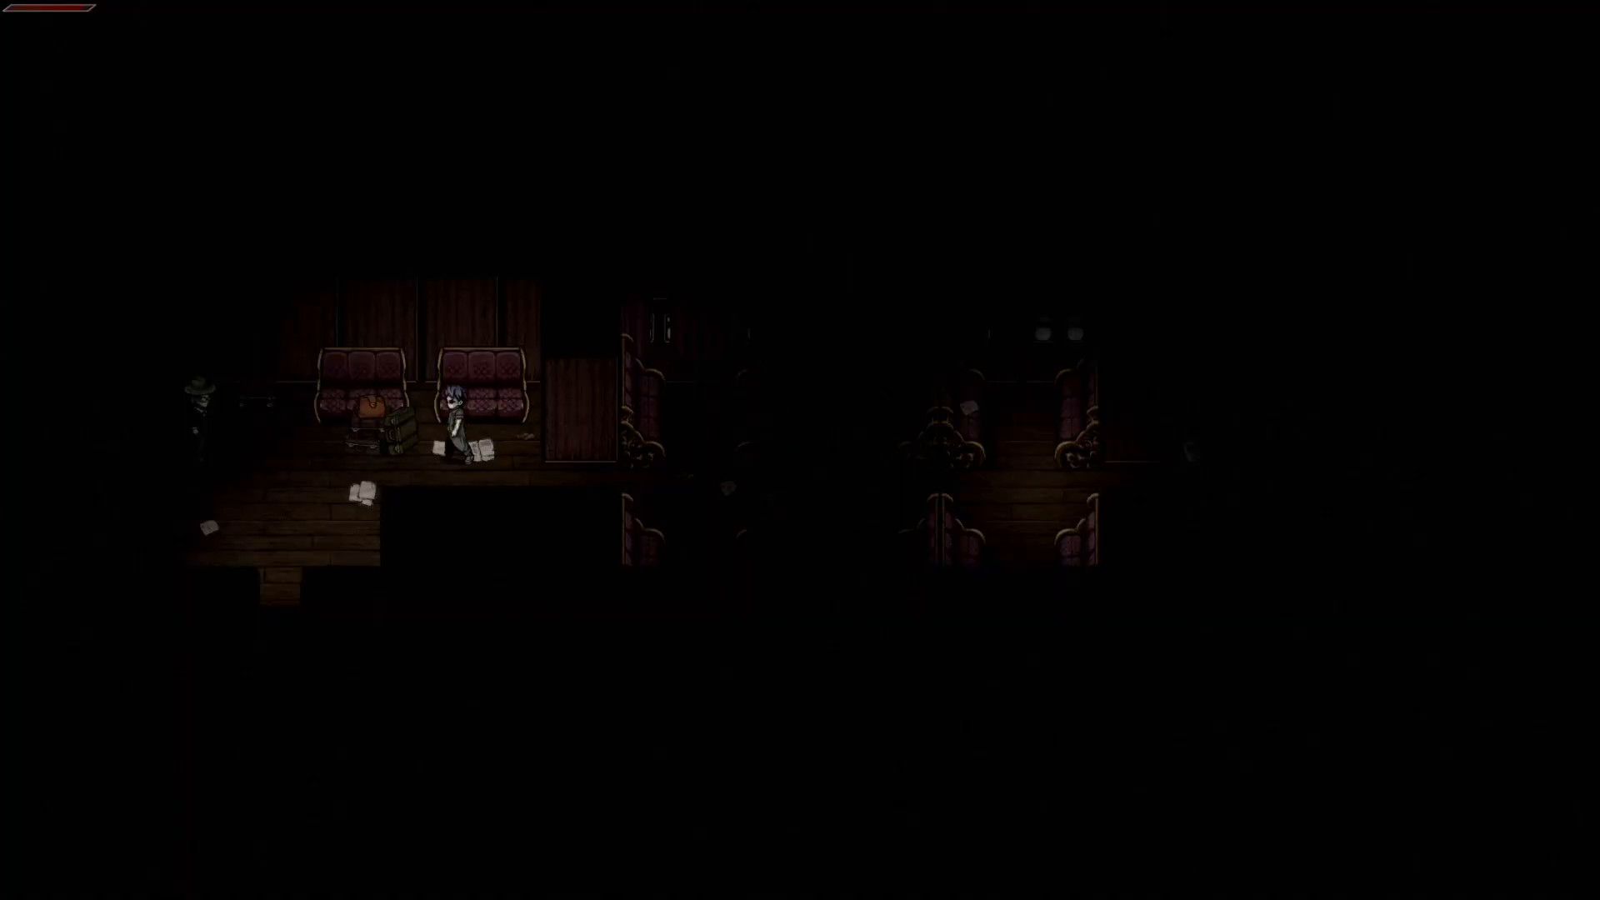
Step: Walk to the man in the suit at the end of the compartment and talk to him up to the reply choices
key(Left)
key(Left)
key(Left)
key(Left)
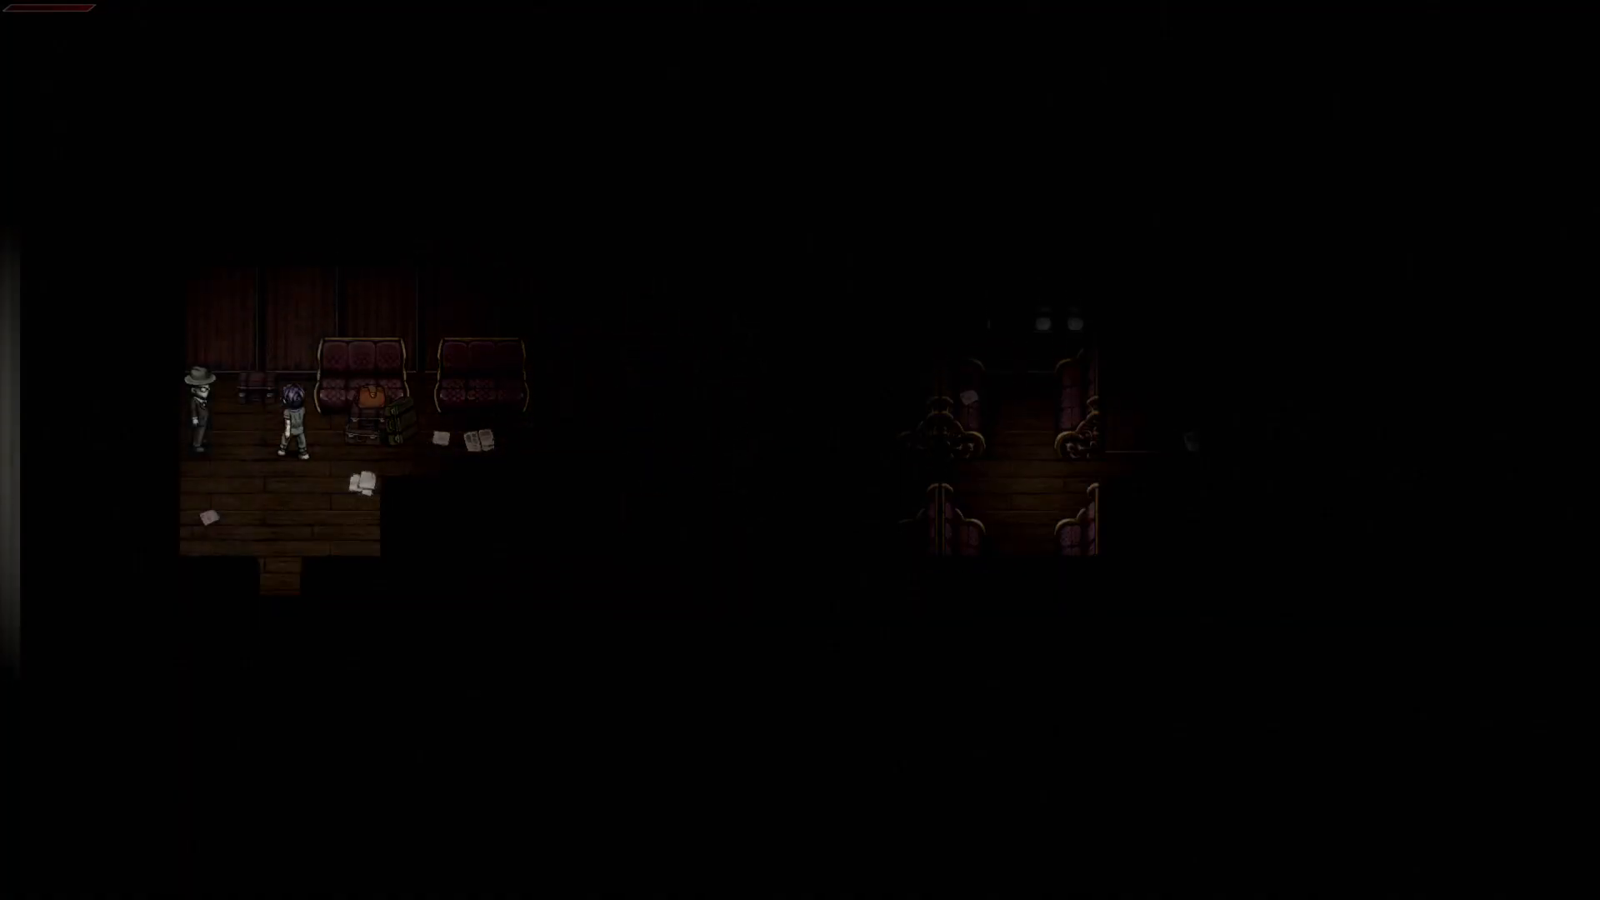
key(Left)
key(Return)
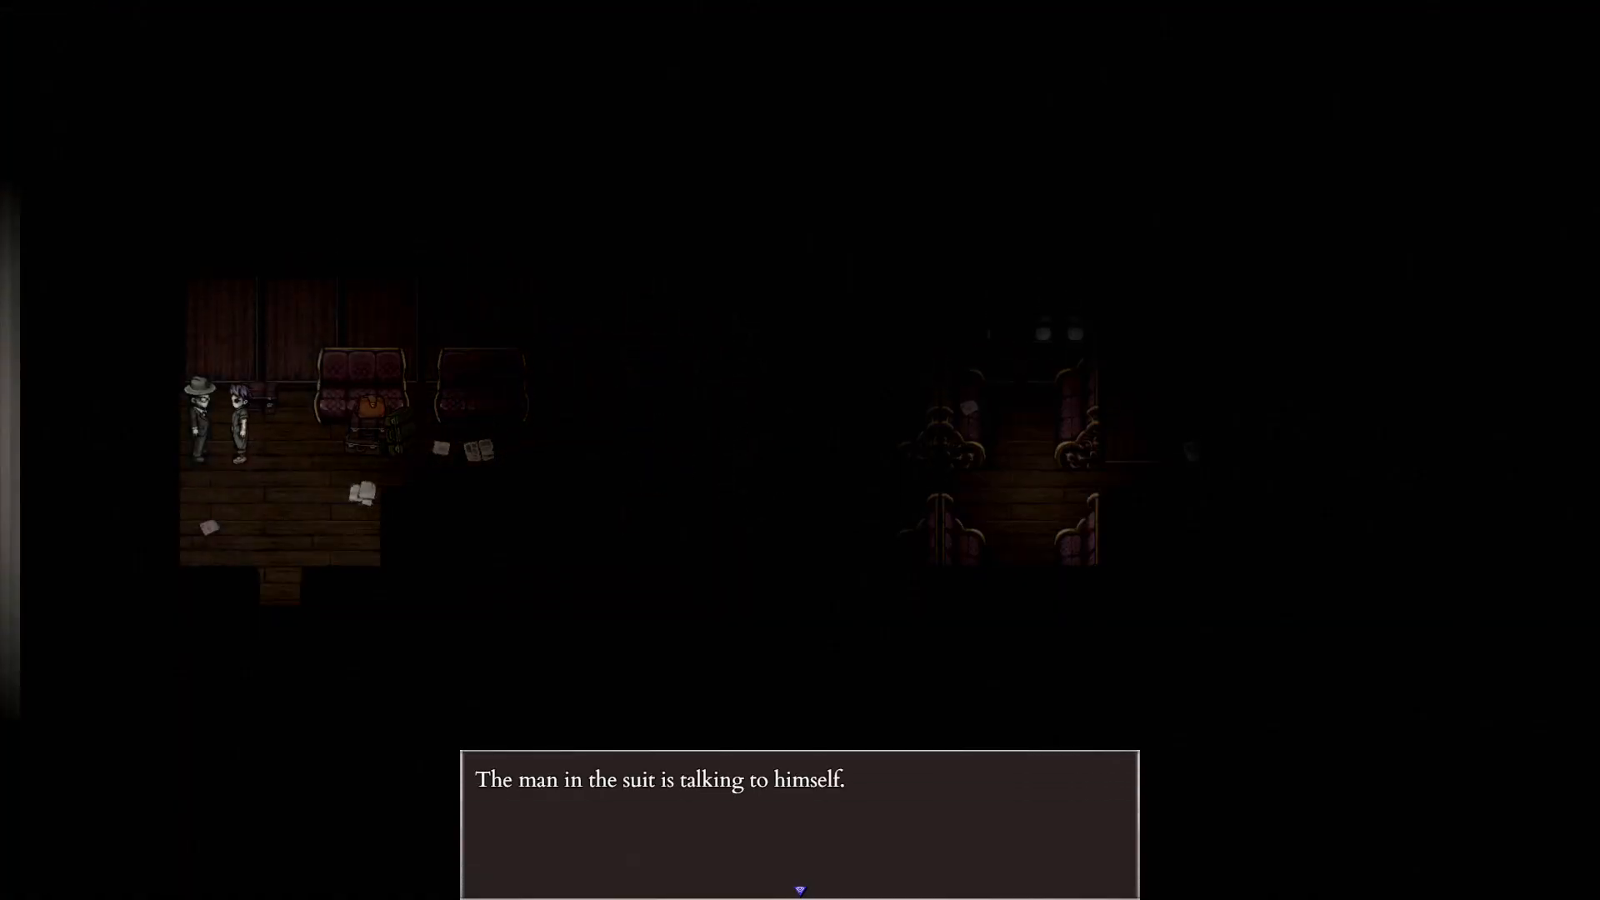
key(Return)
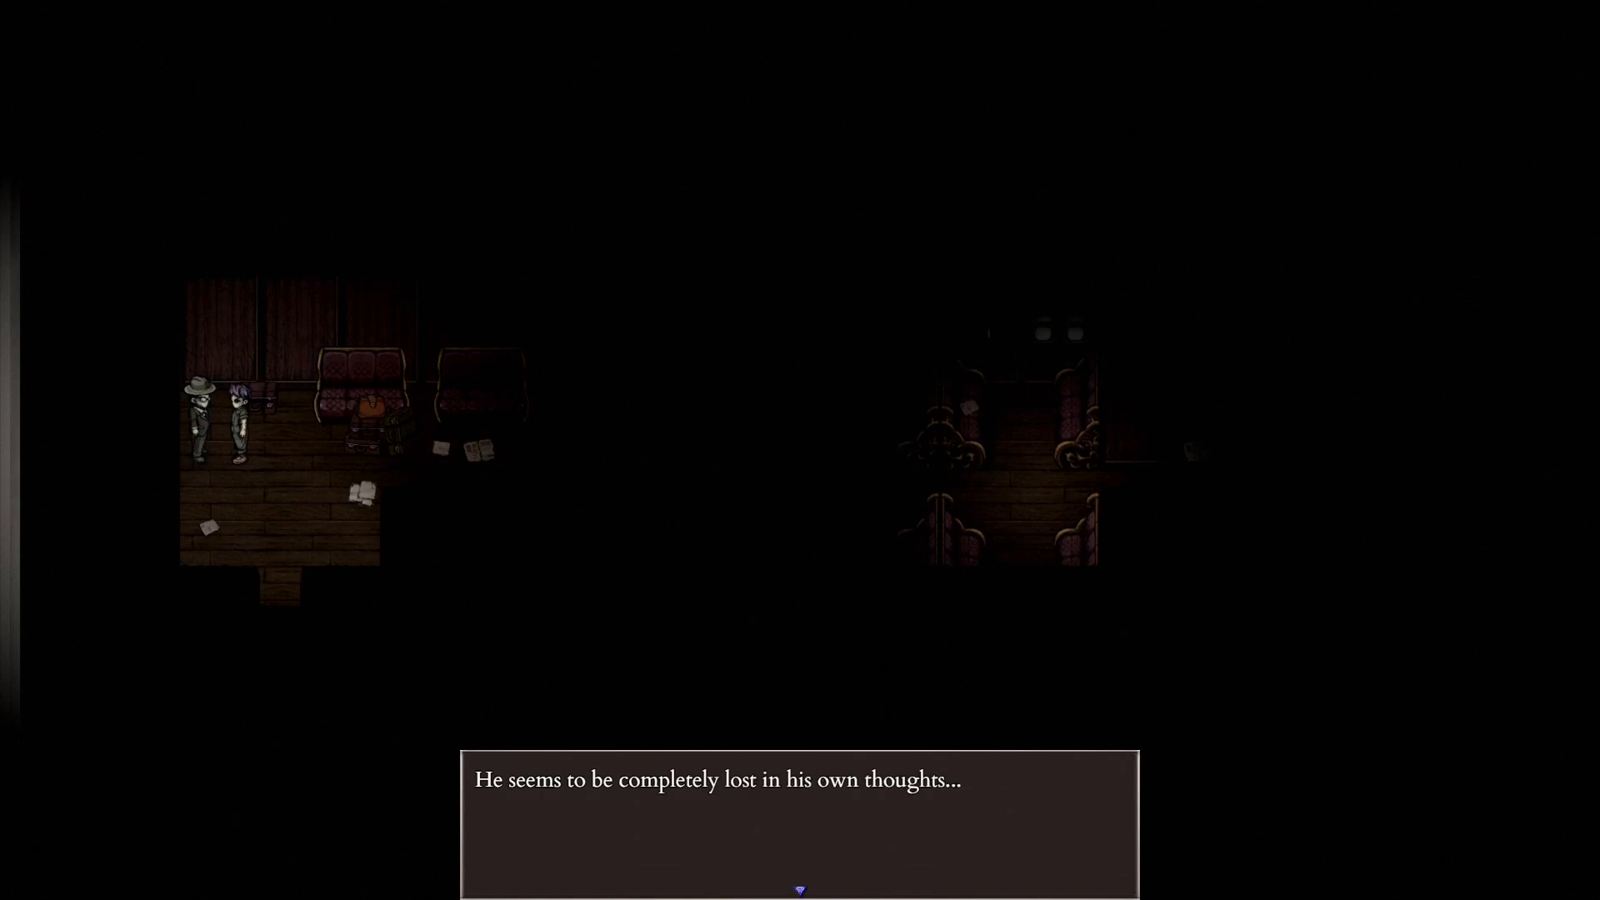
key(Return)
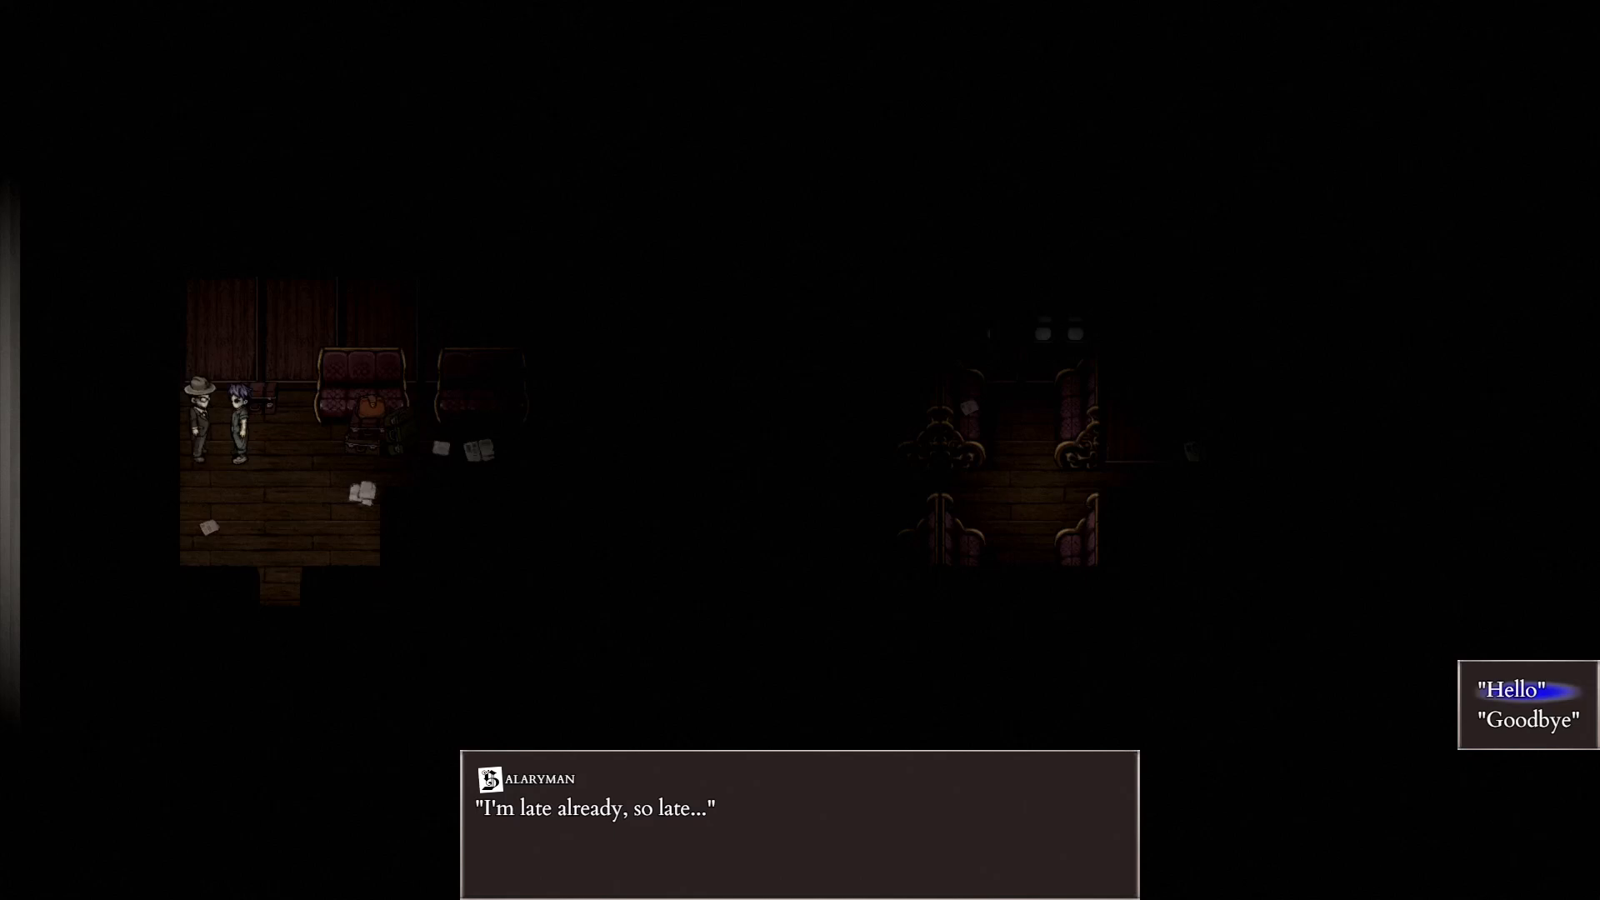
Step: Answer the salaryman with "Hello" and advance through the mind-reading text to end the conversation
key(Down)
key(Up)
key(Down)
key(Up)
key(Down)
key(Up)
key(Return)
key(Return)
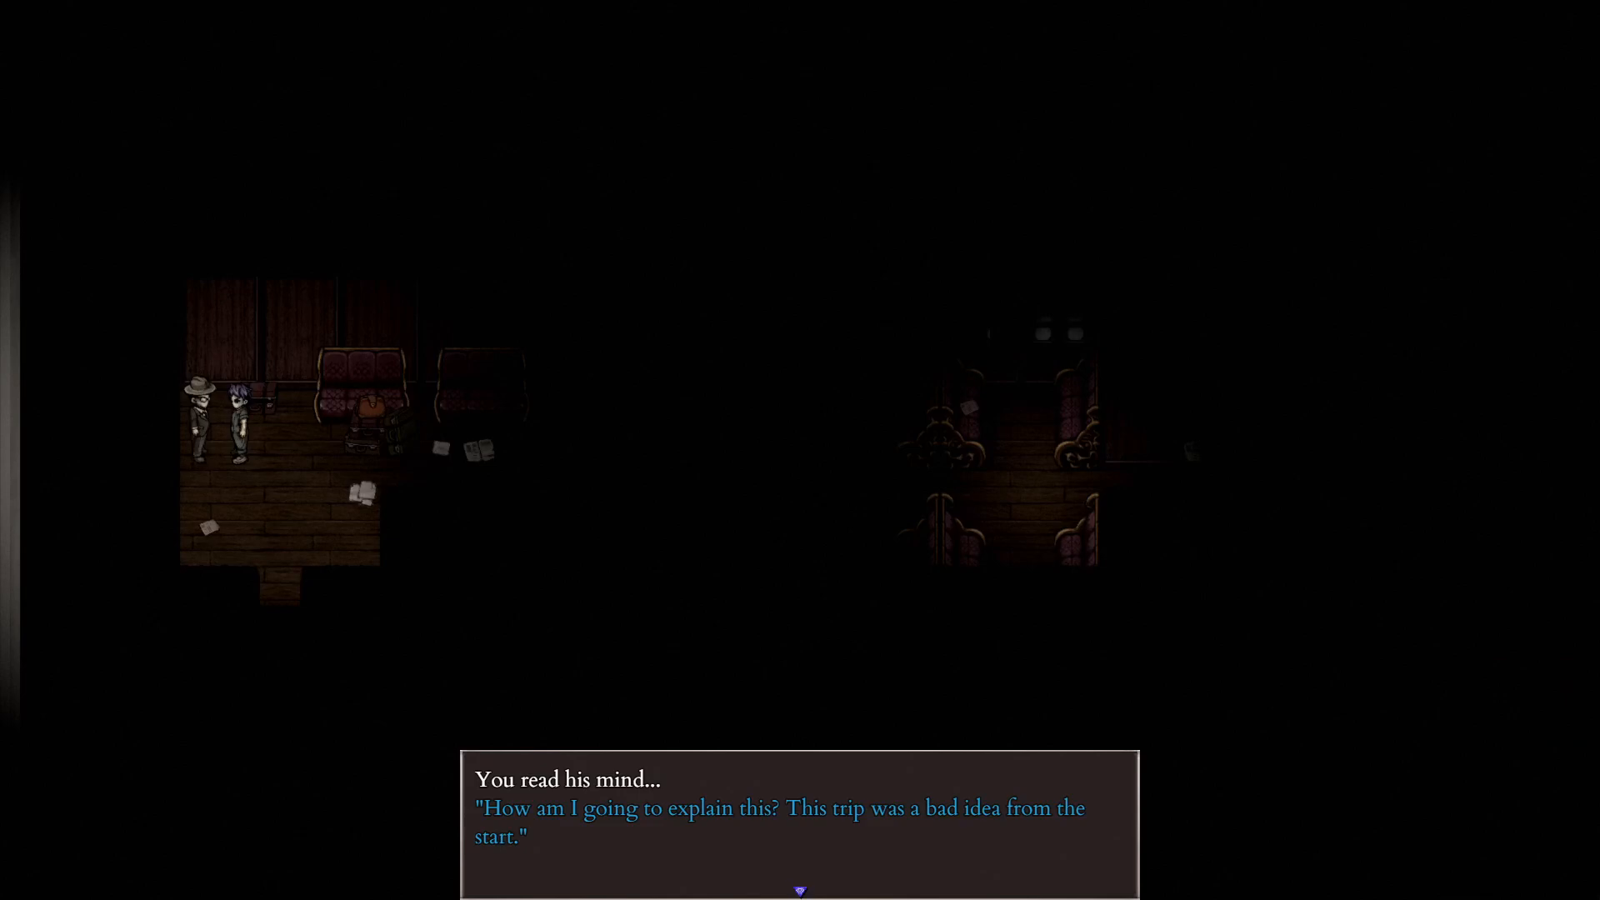
key(Return)
Step: Leave the train and answer the girl with pigtails with "I... I need to be going, sorry."
key(Right)
key(Down)
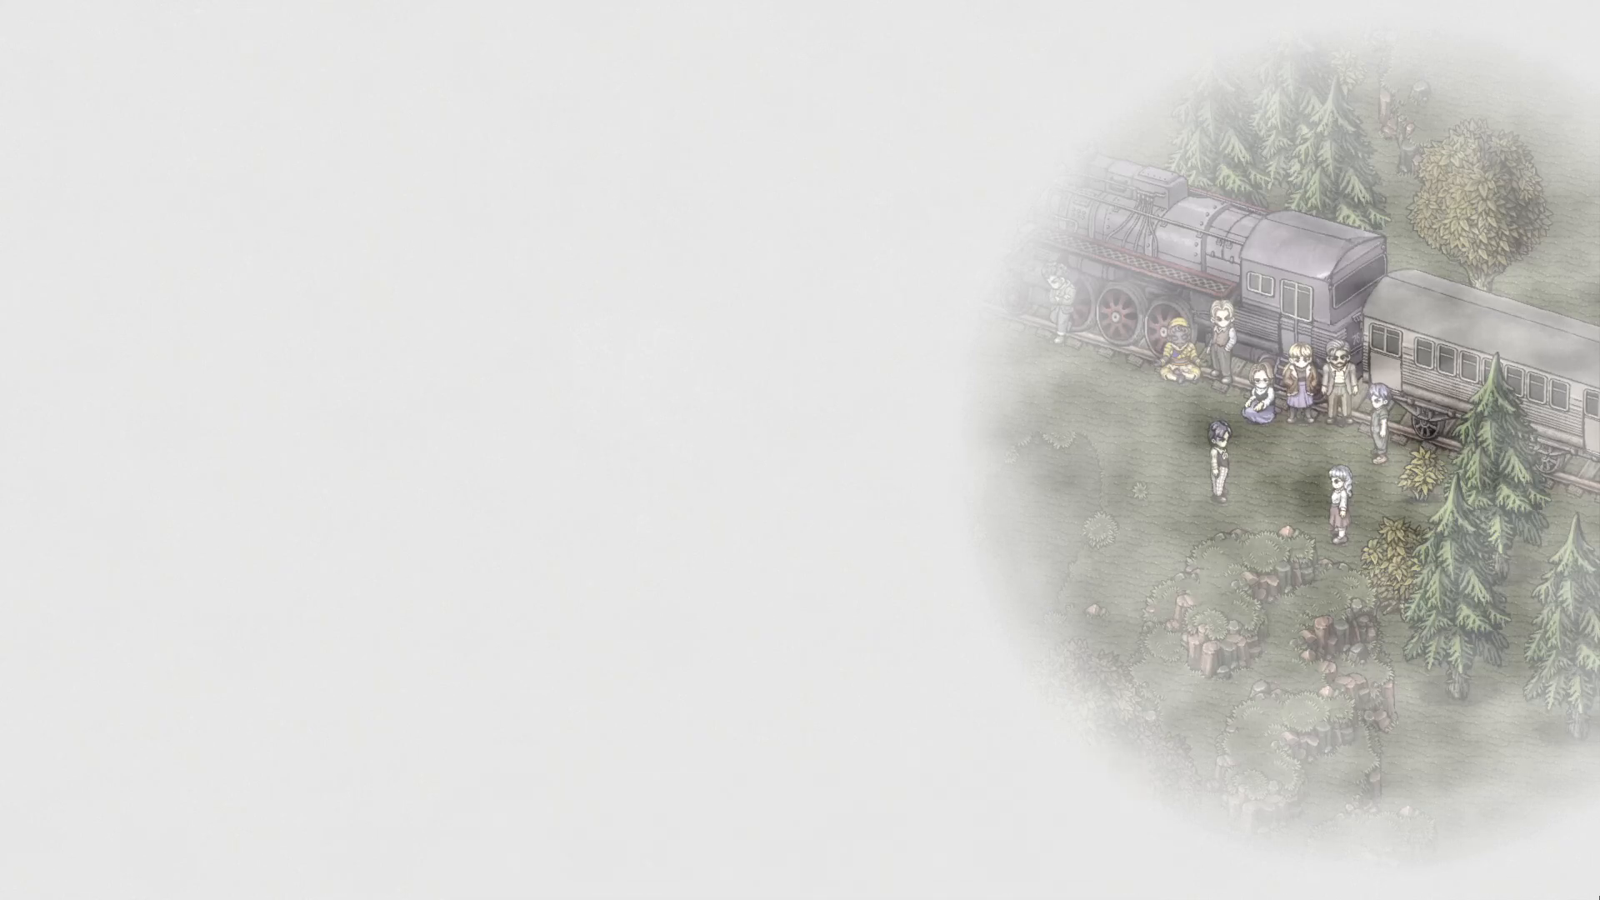
key(Down)
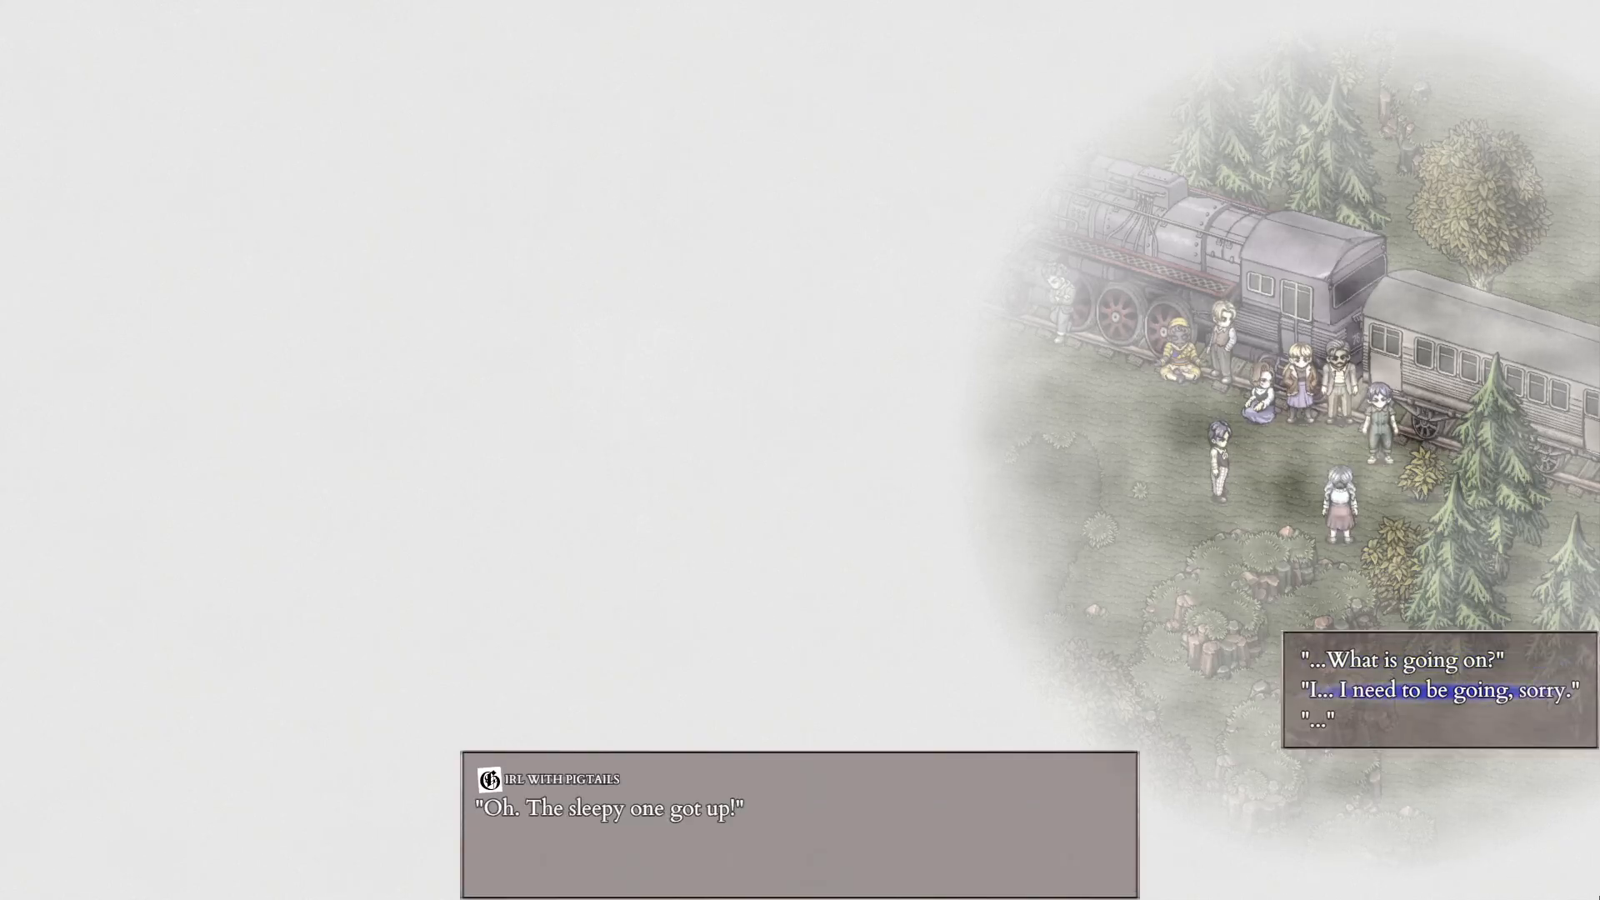
key(Return)
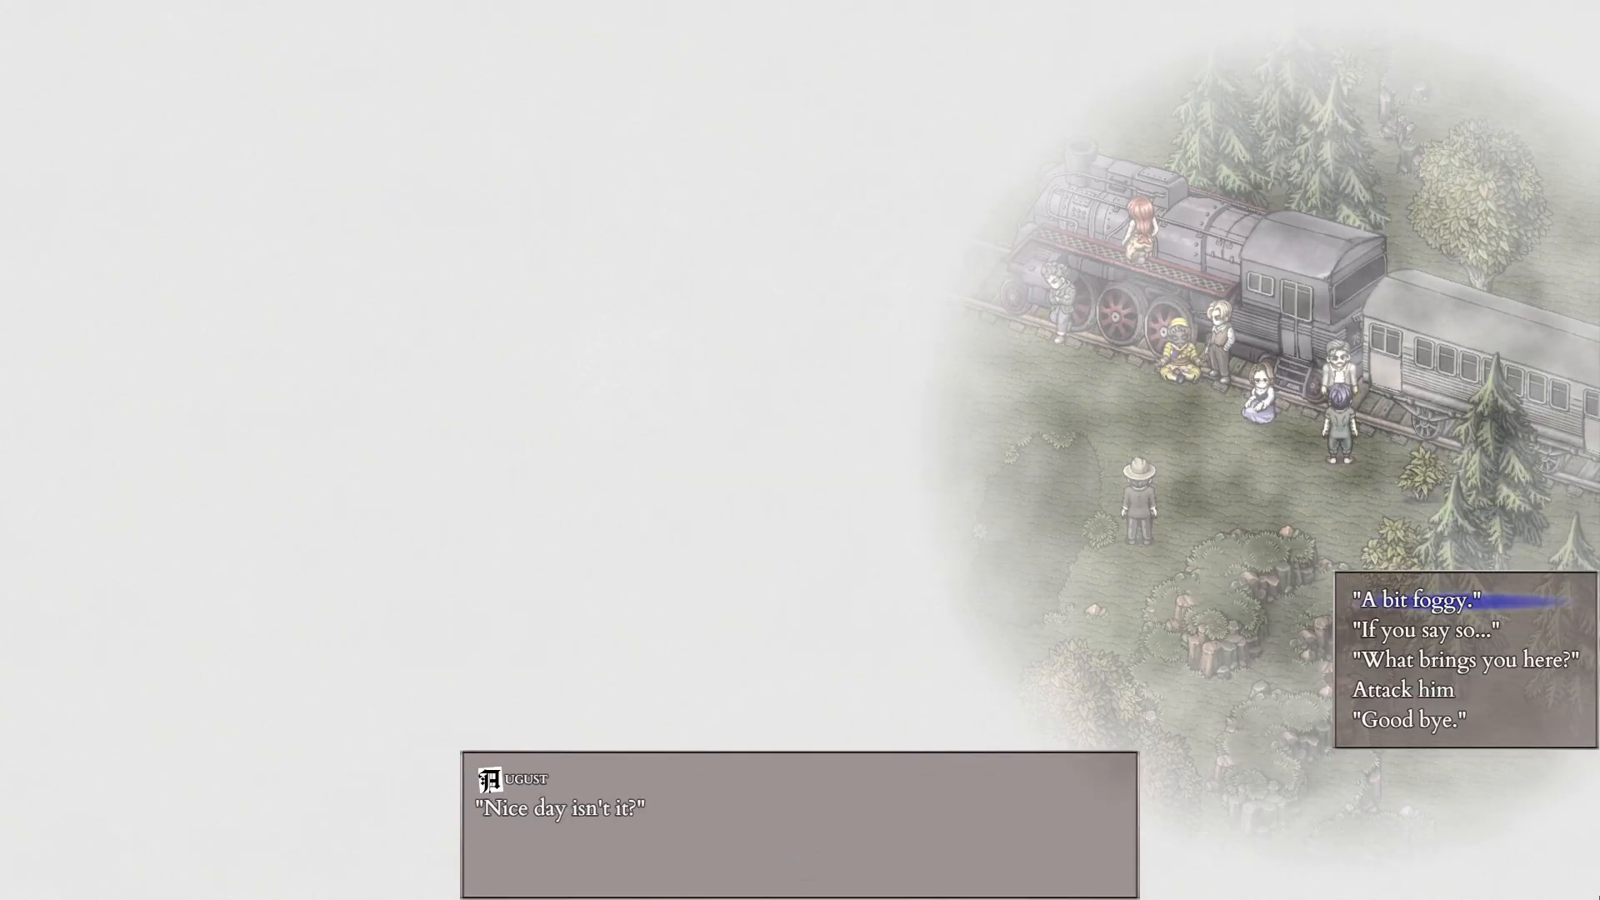
Step: Choose "Attack him" in the conversation with August beside the train
key(Down)
key(Down)
key(Down)
key(Down)
key(Up)
key(Return)
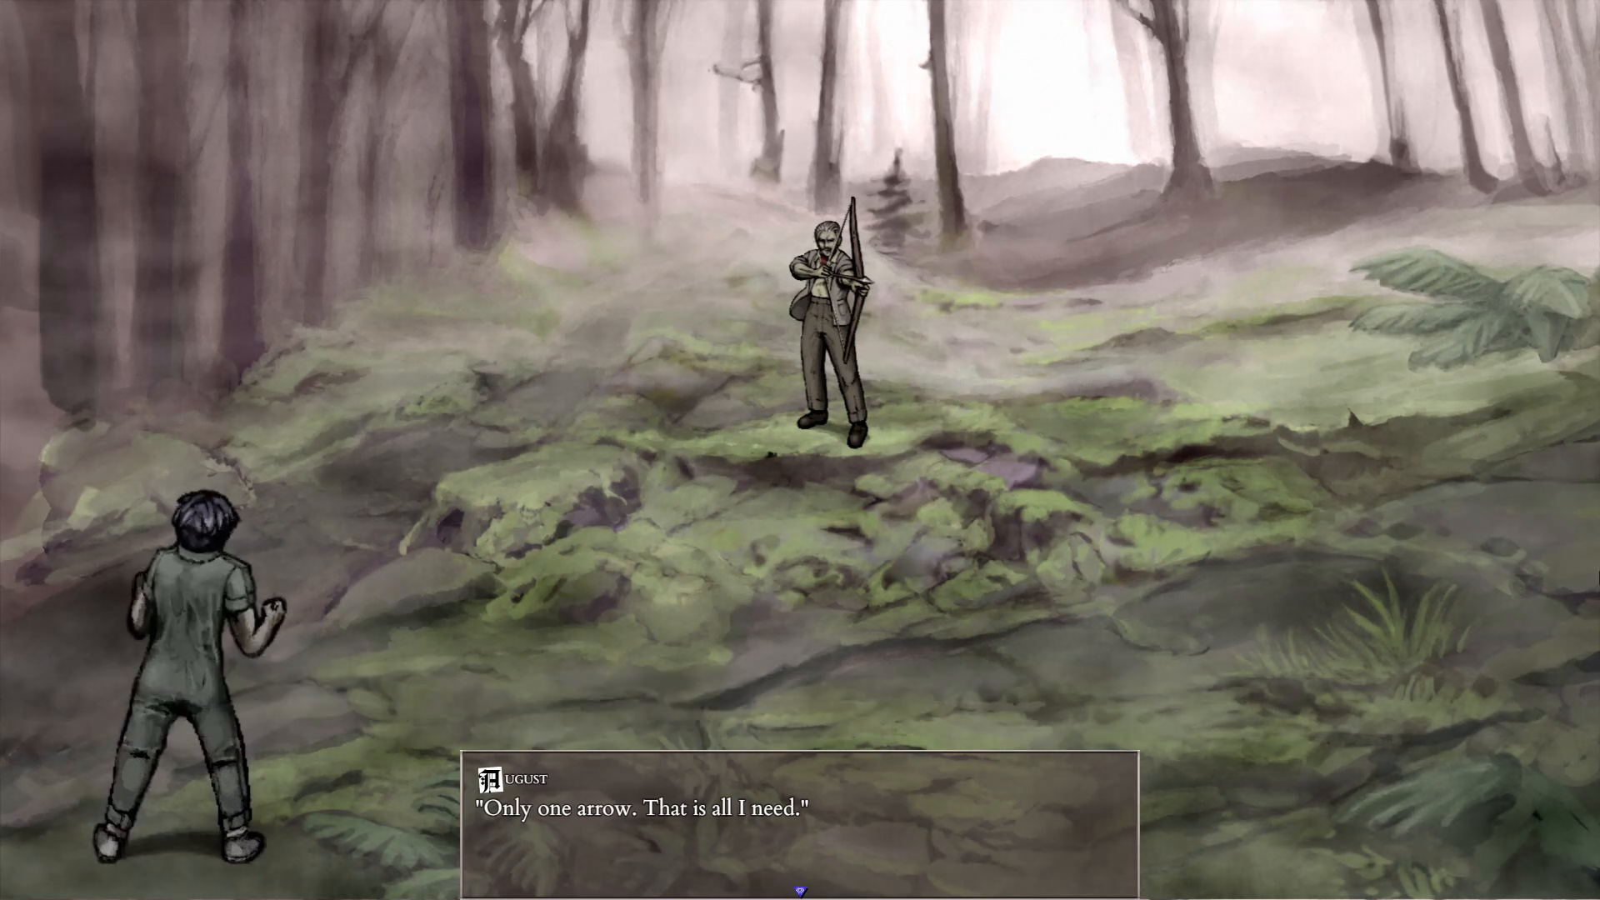
Step: Advance past August's battle line and attack his torso
key(Return)
key(Up)
key(Return)
key(Escape)
key(Down)
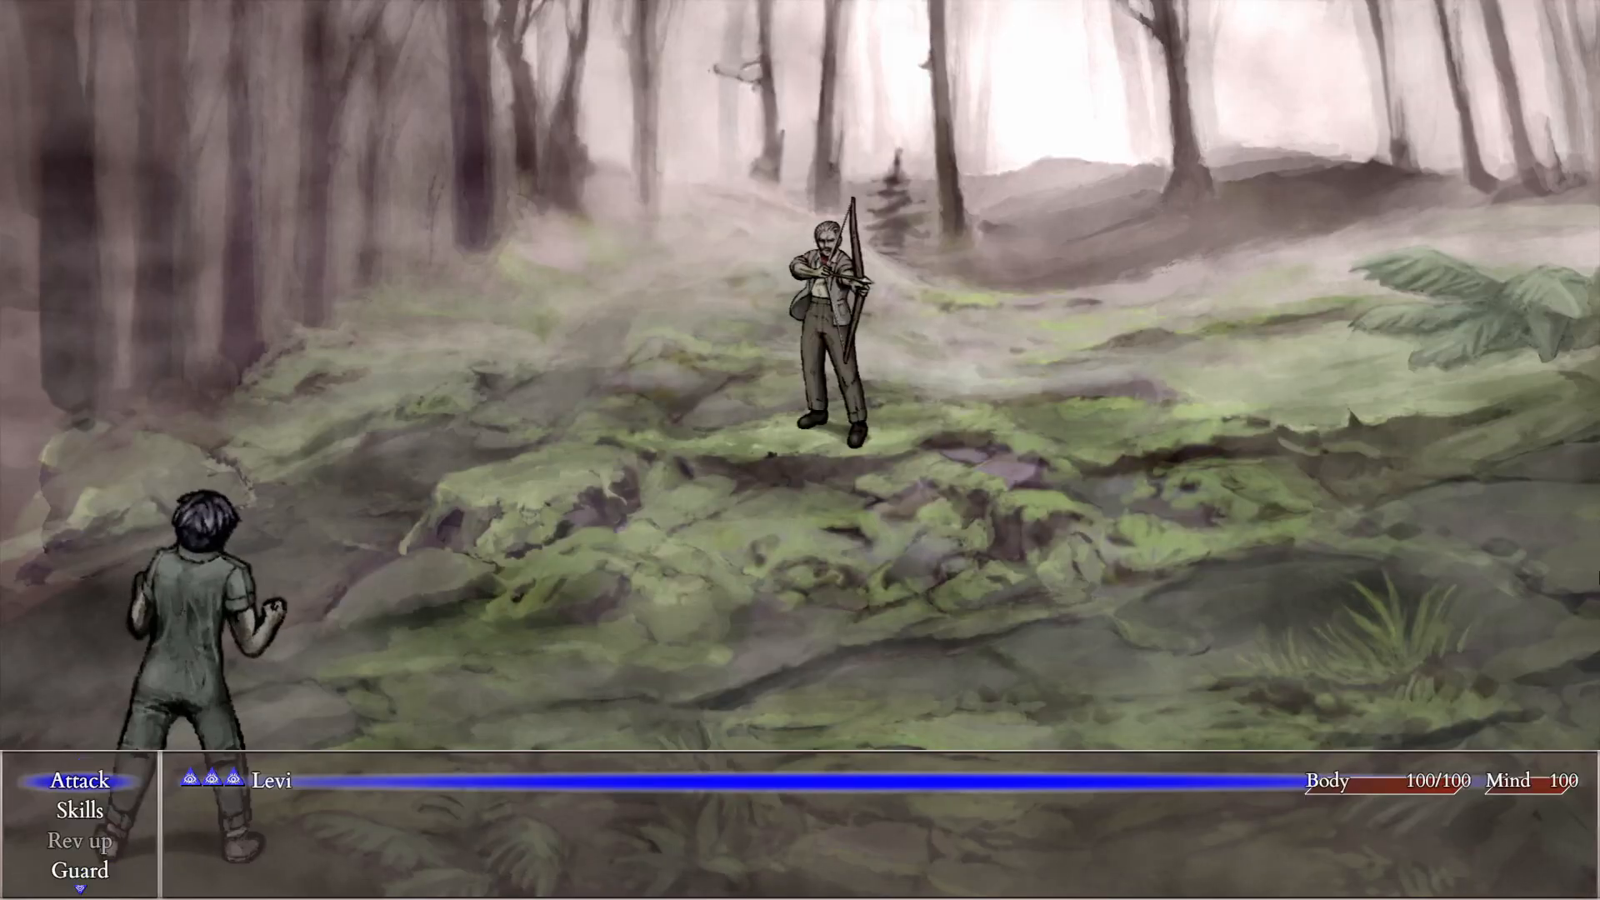
key(Return)
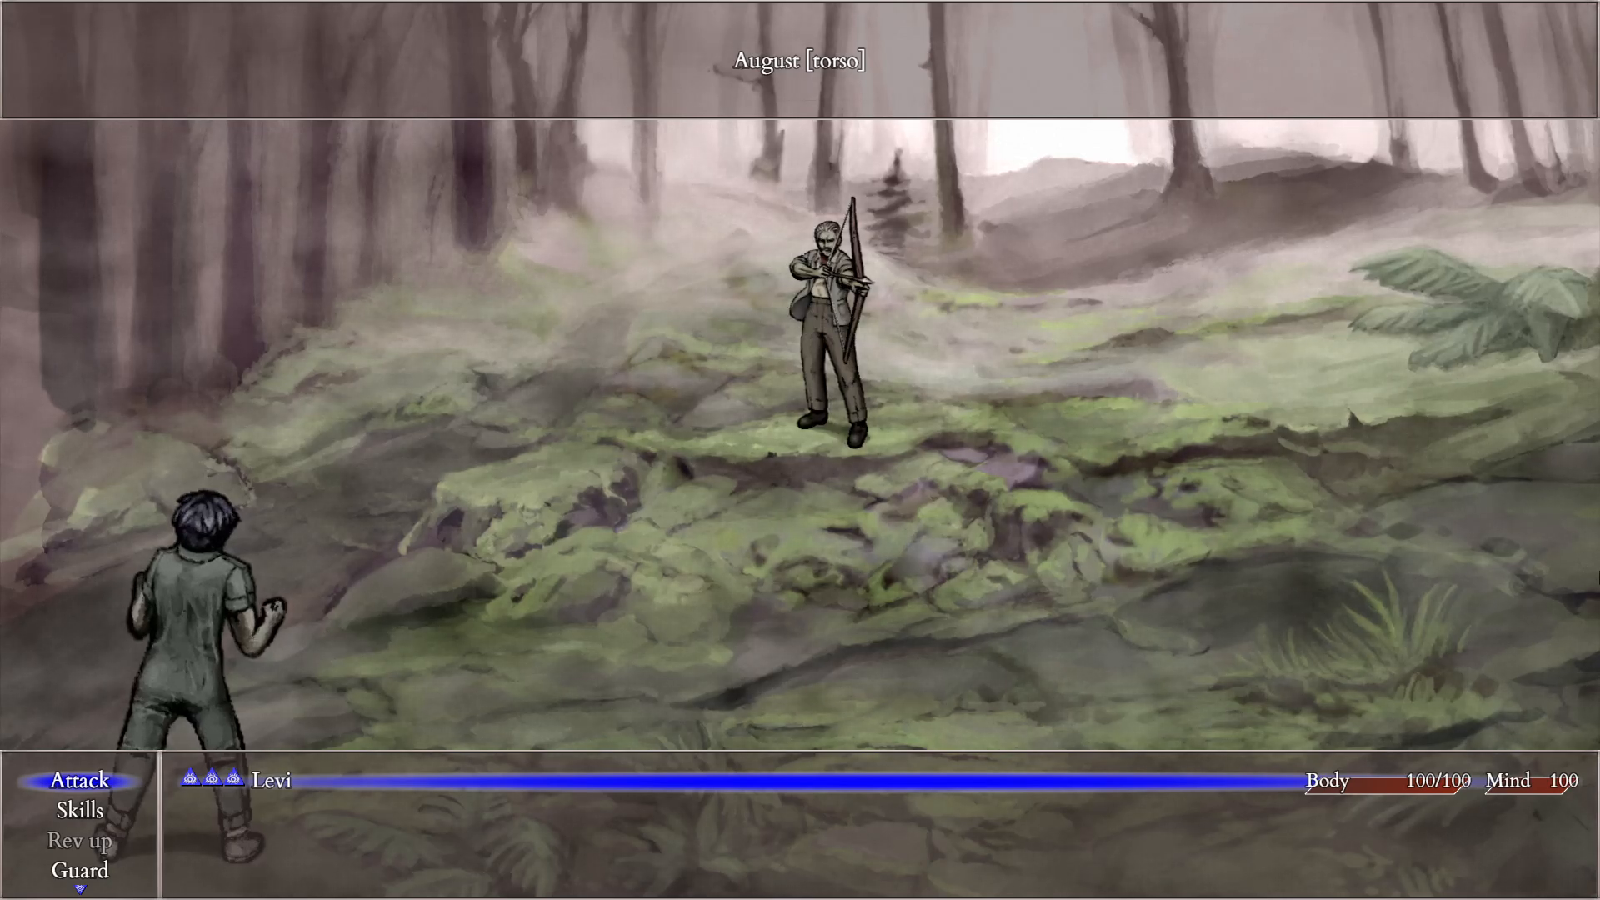
key(Return)
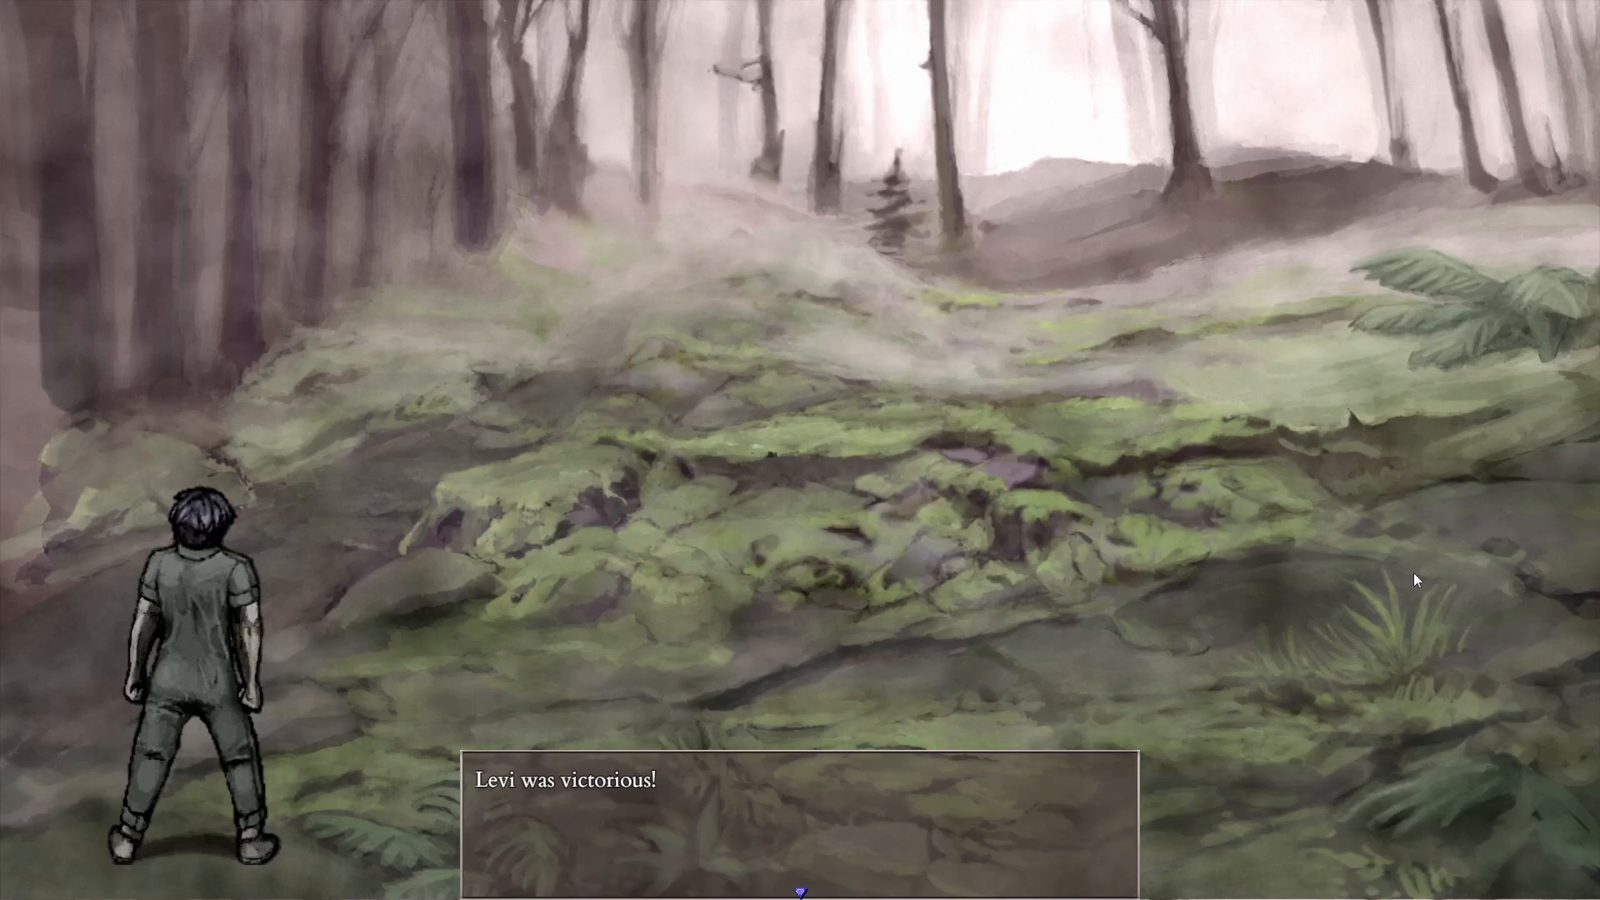
Step: Advance through the messages after the battle and close the playtest
key(Return)
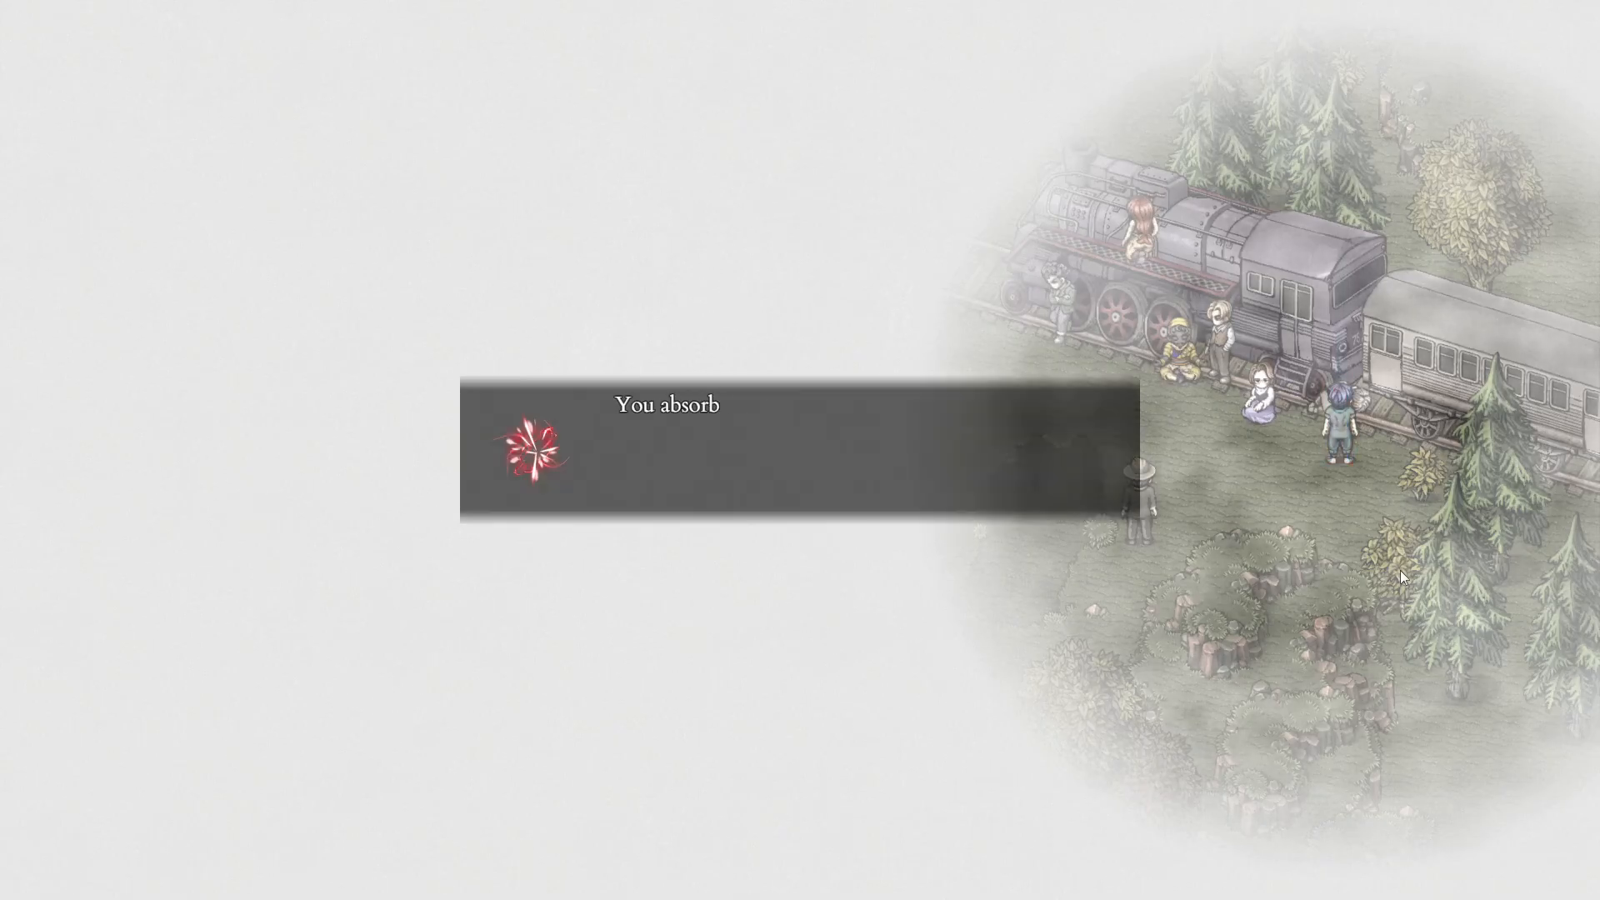
key(Return)
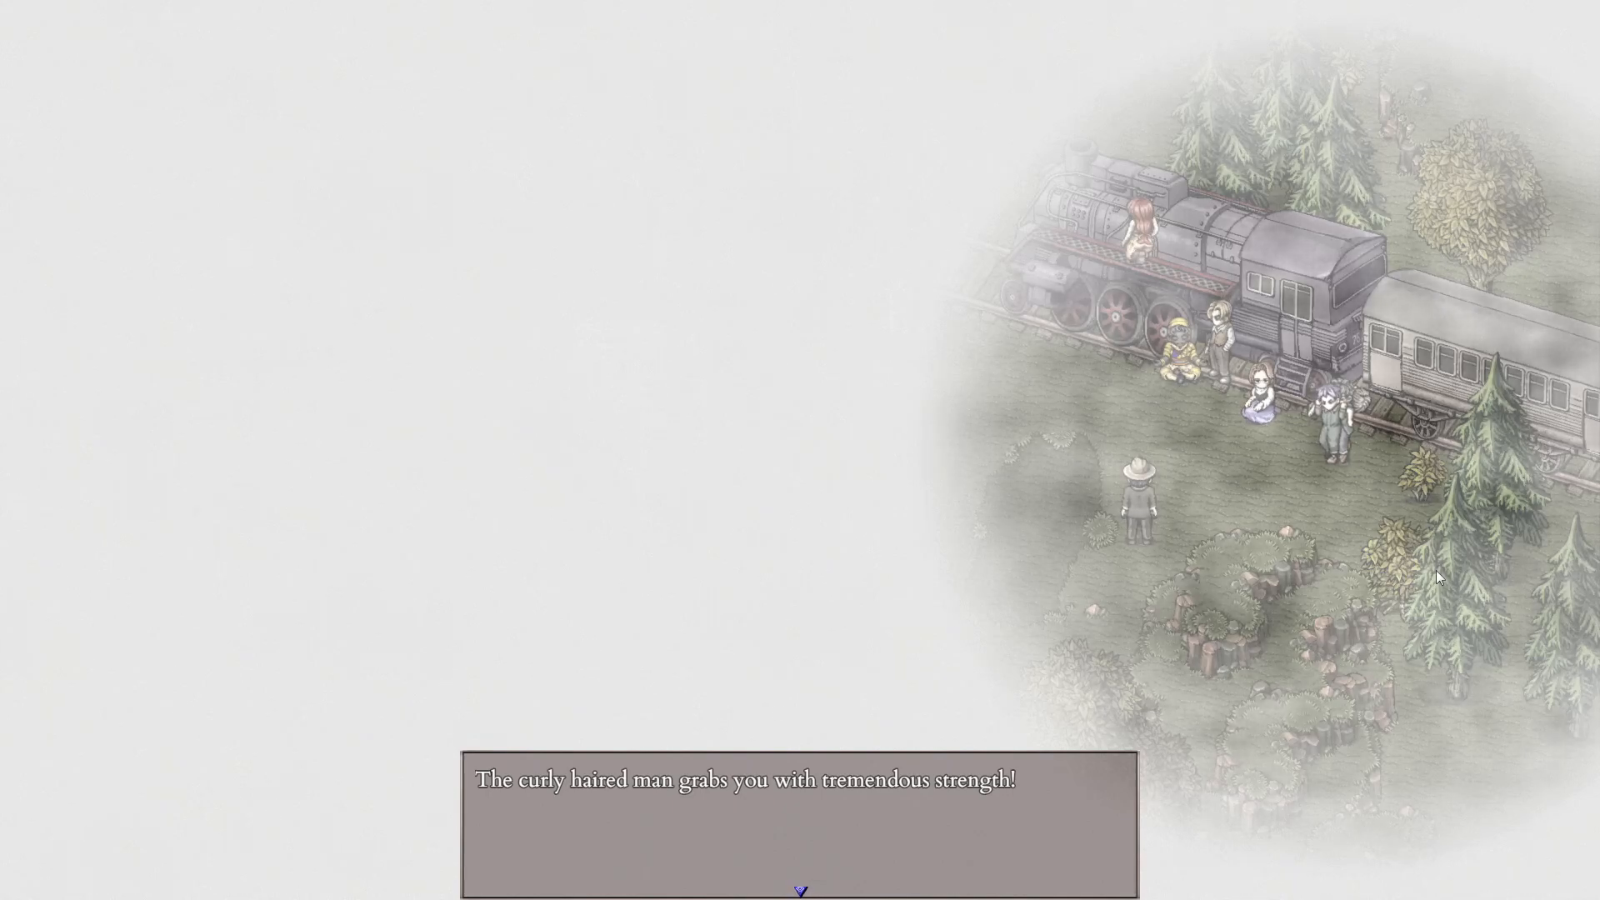
key(alt+F4)
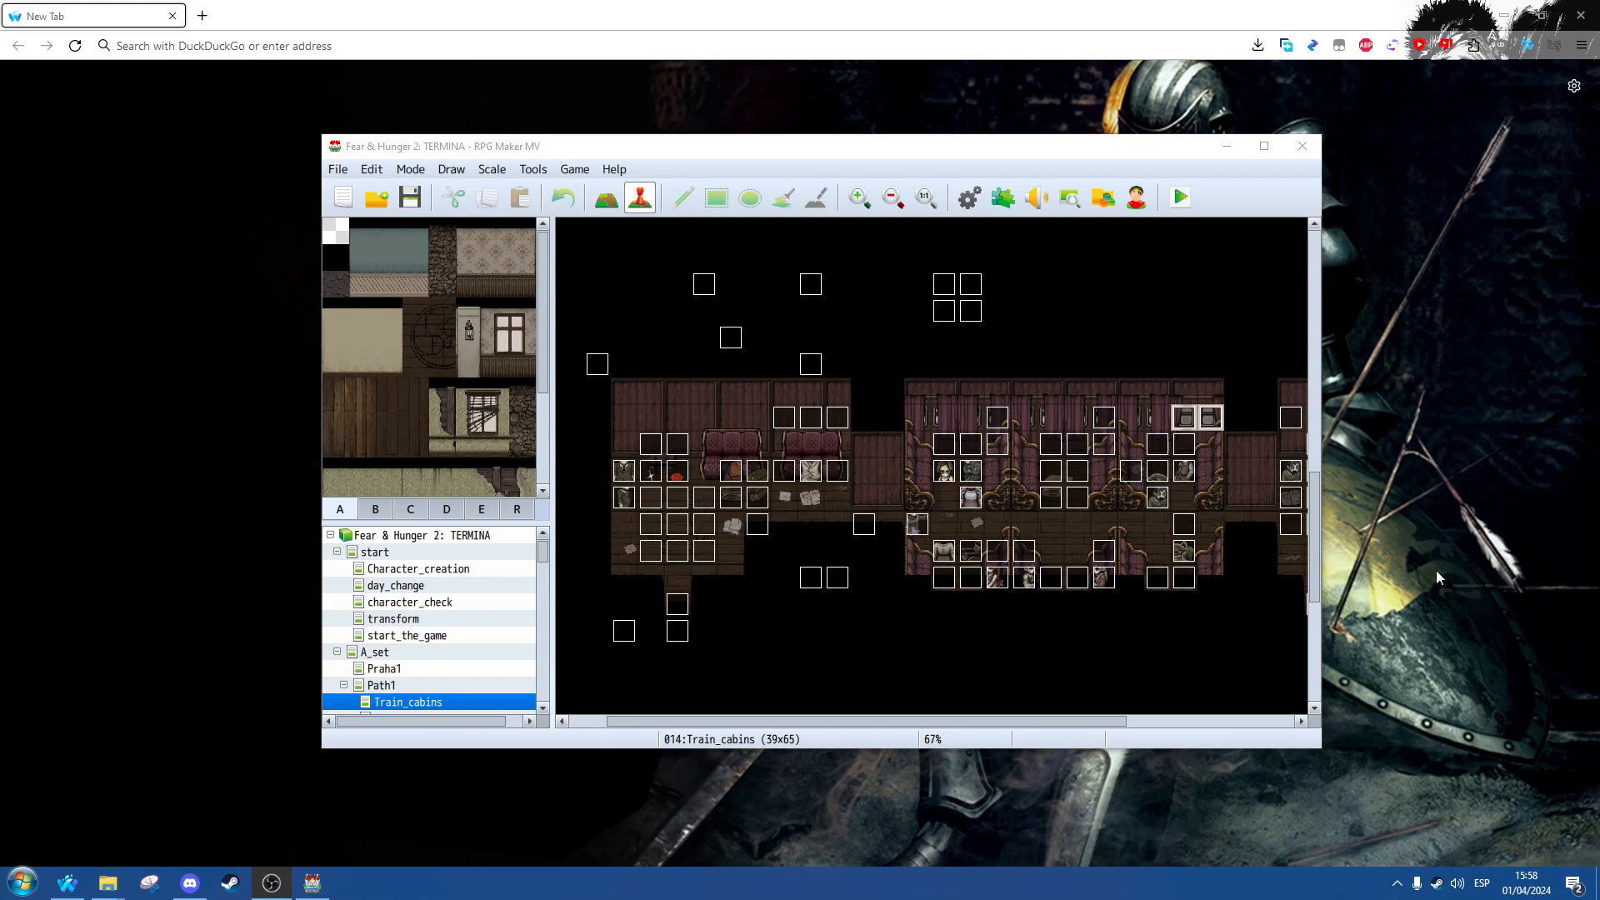
Step: Switch to the Waterfox browser and open the Fear and Hunger 2: Termina page on Nexus Mods via the Widescreen Mod page
click(1421, 542)
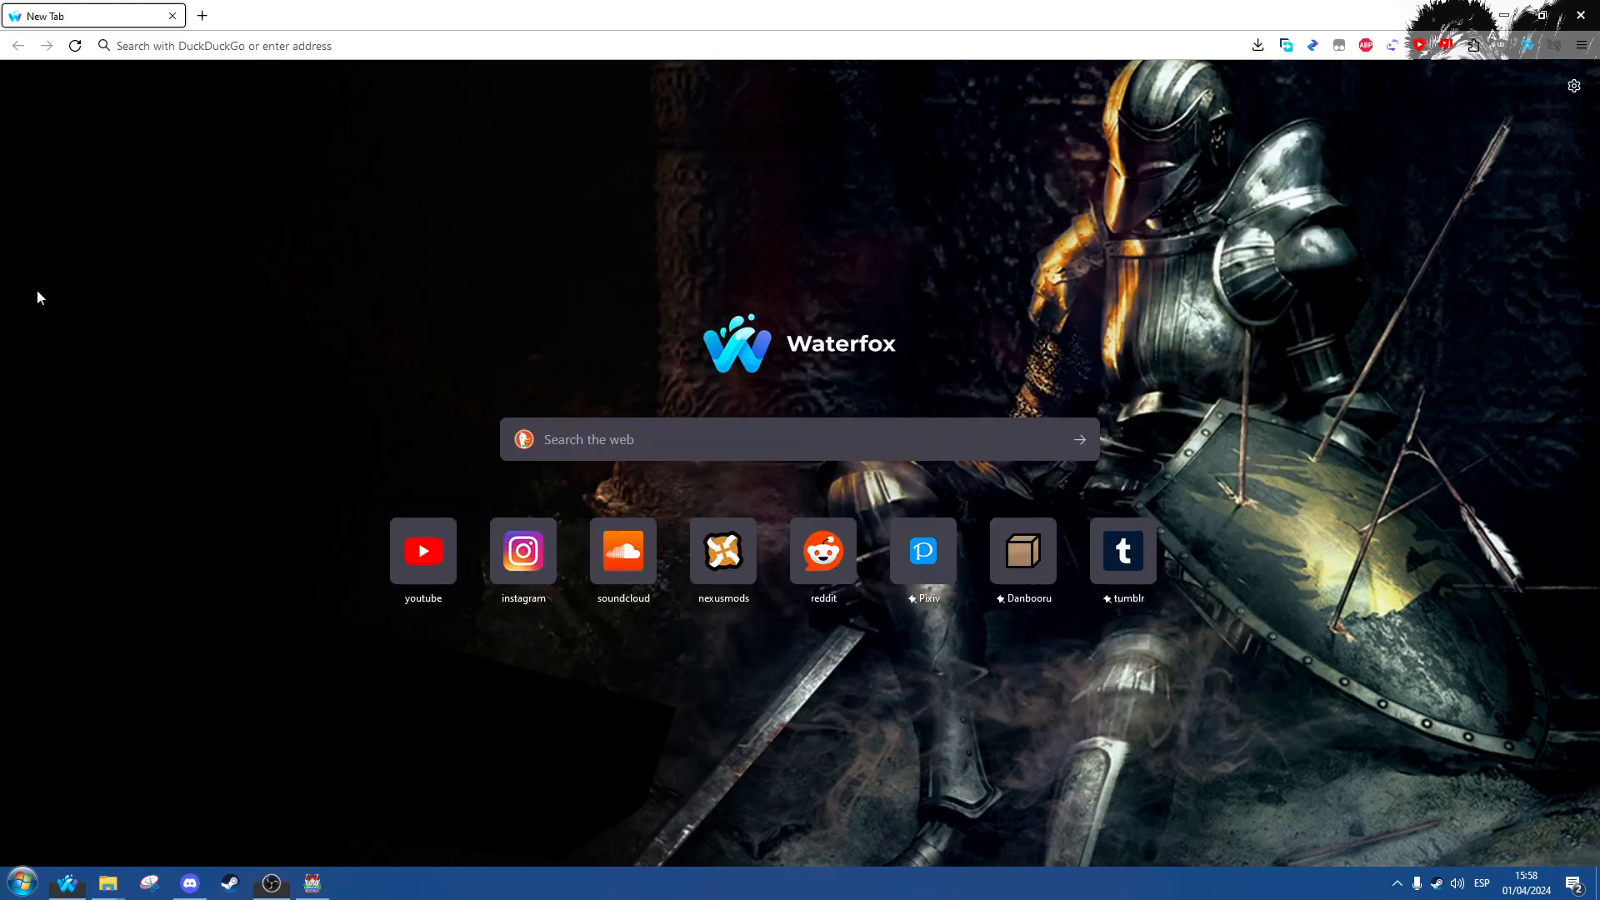
click(288, 48)
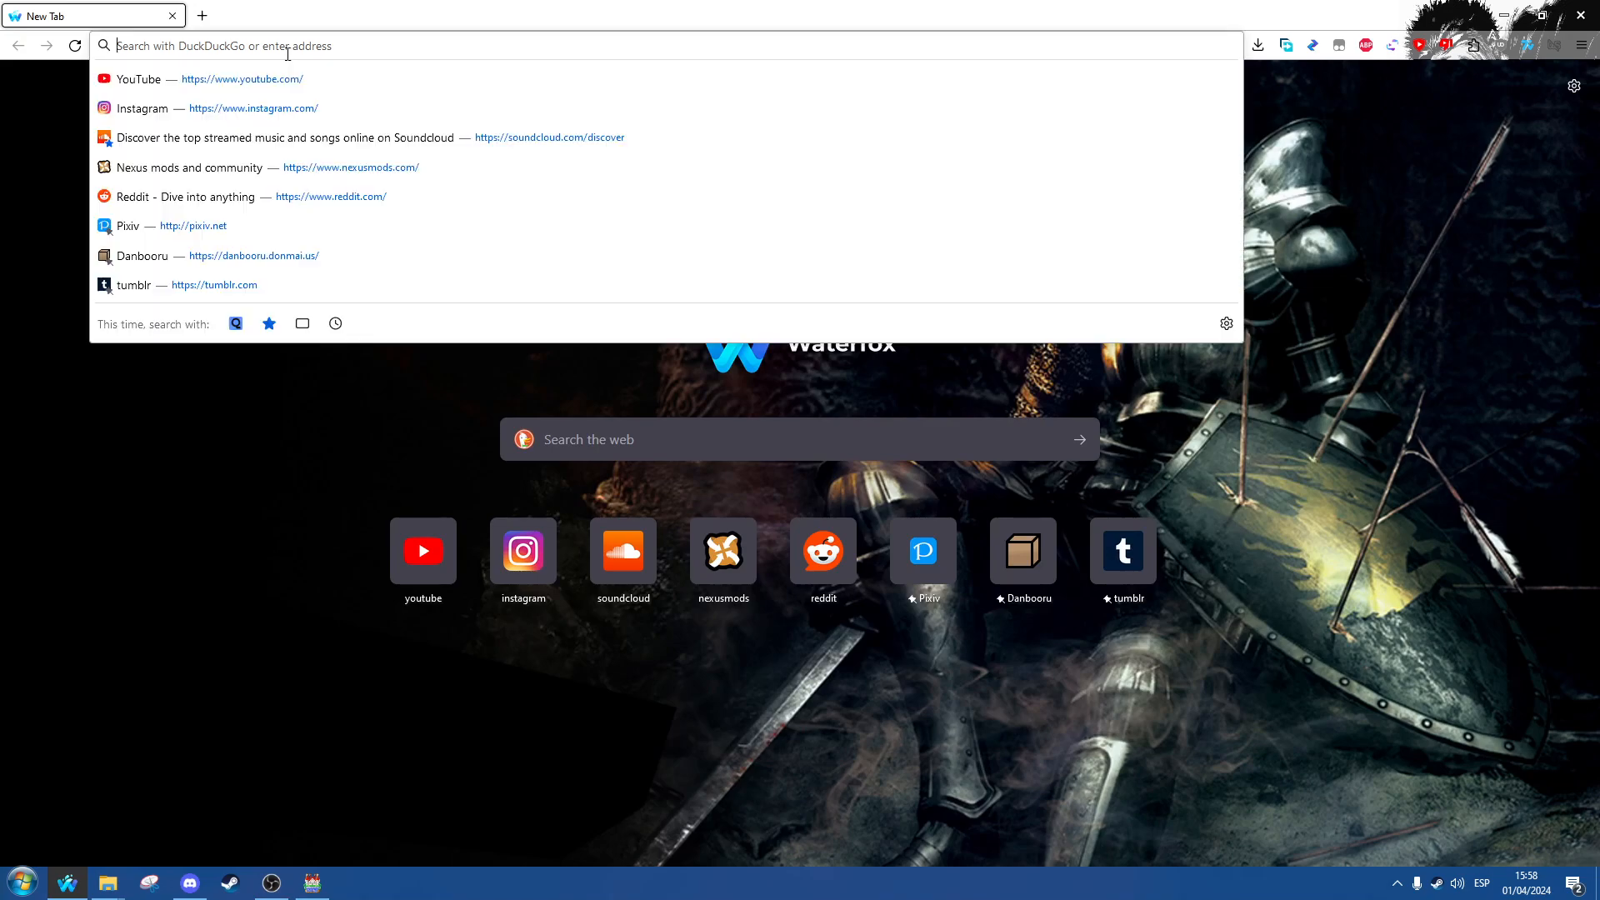
text(nexusmods.com/)
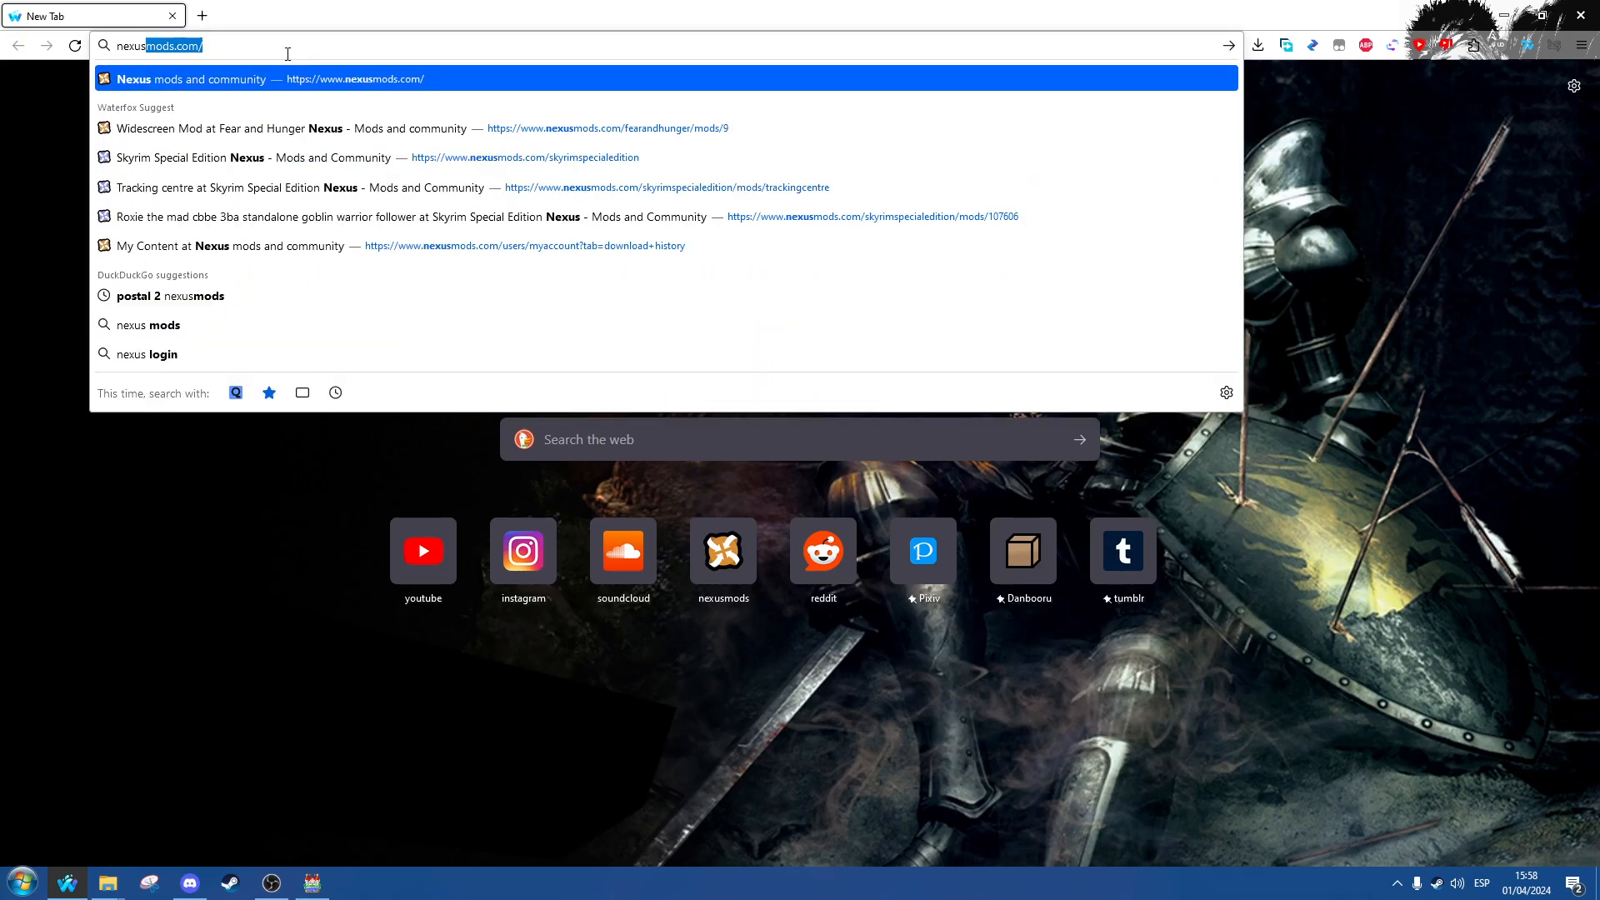
click(314, 126)
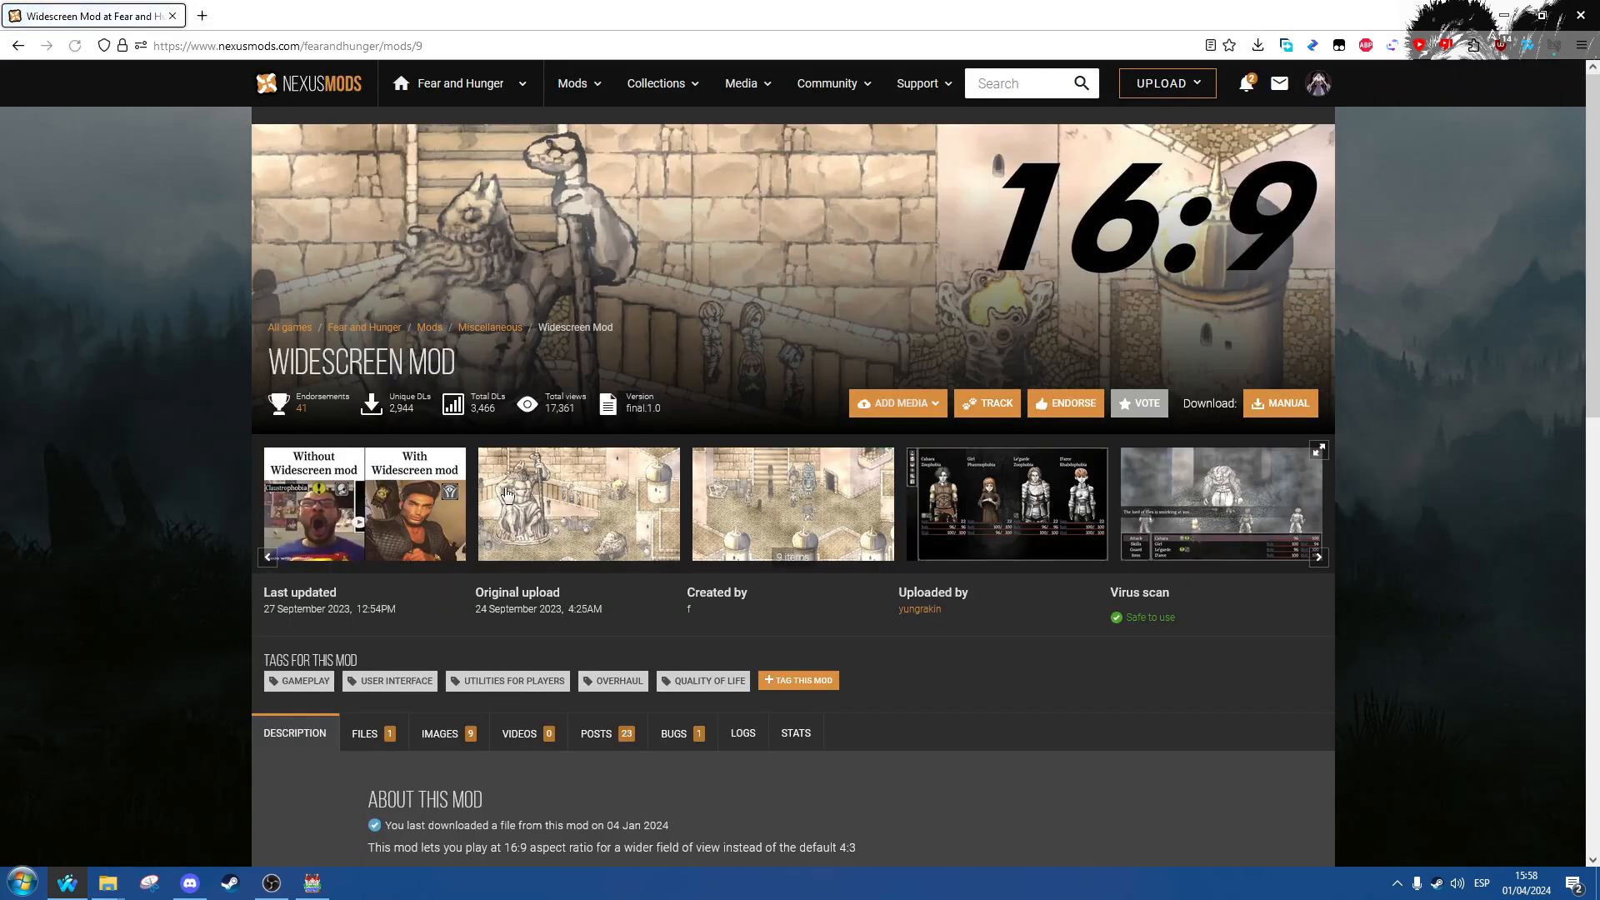
mouse_move(511, 80)
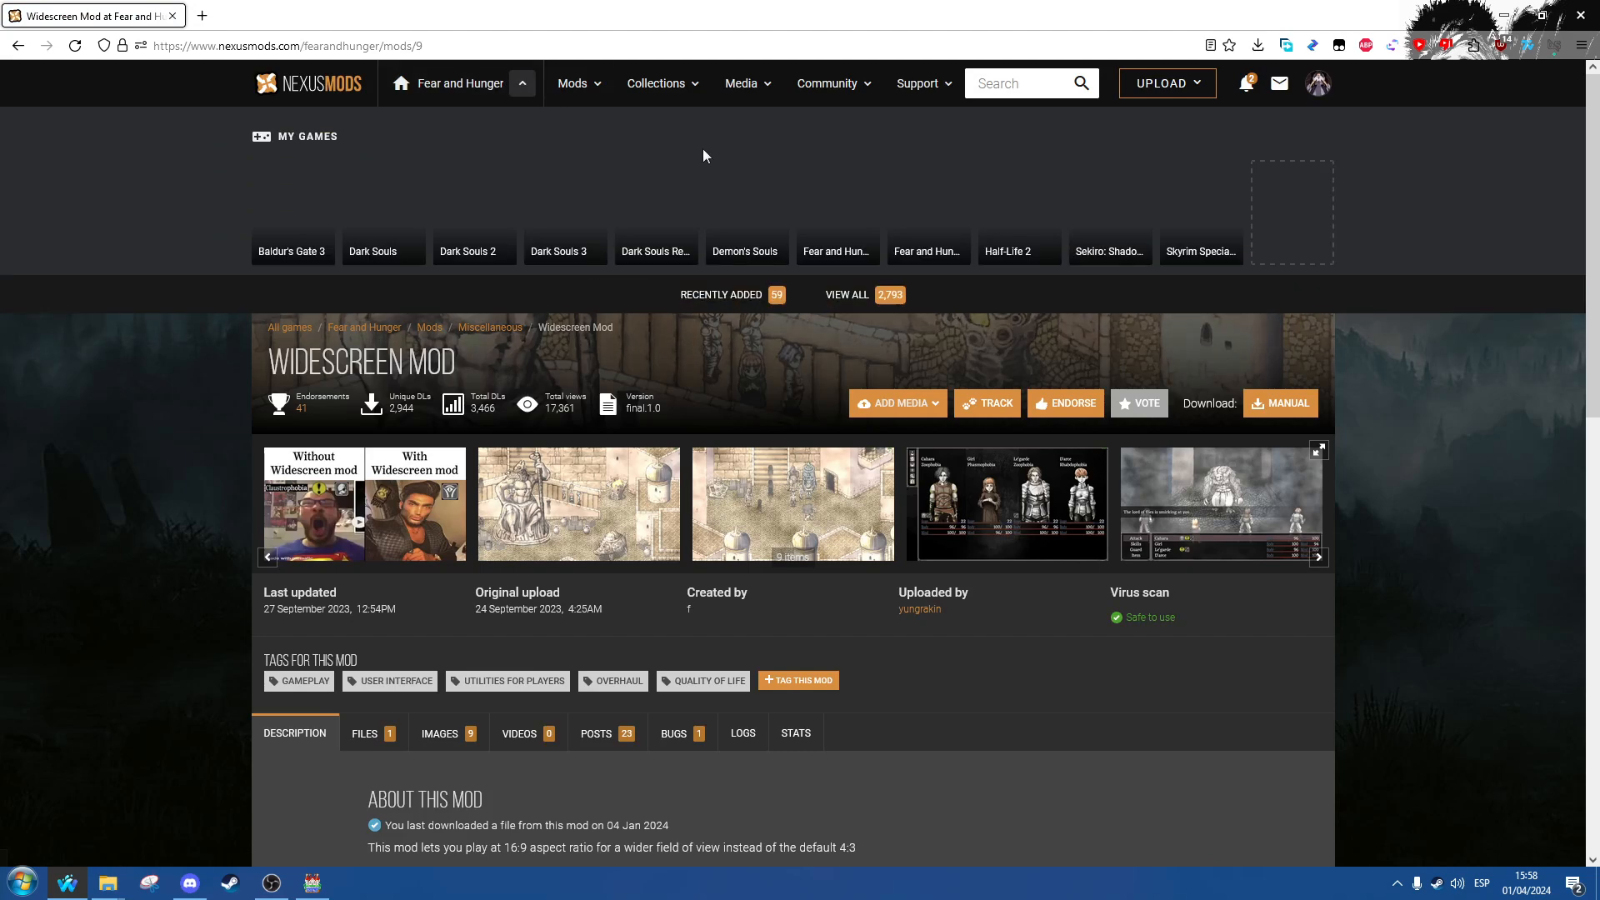
click(929, 215)
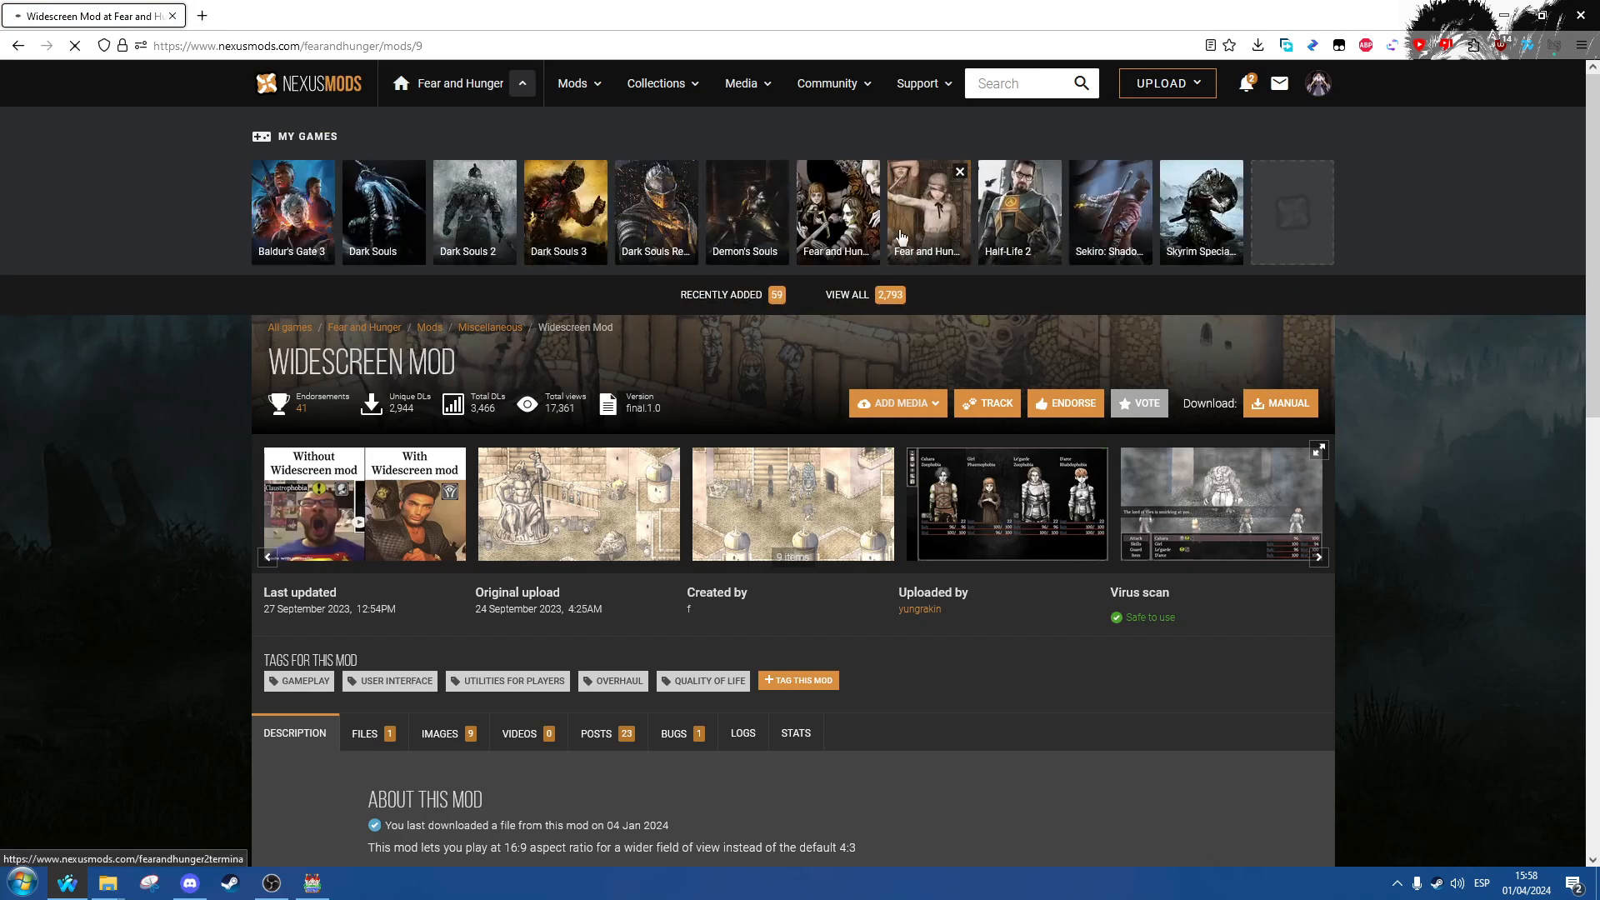
Step: Browse the latest Termina mods, including the second page of the full list
scroll(608, 407, down, 5)
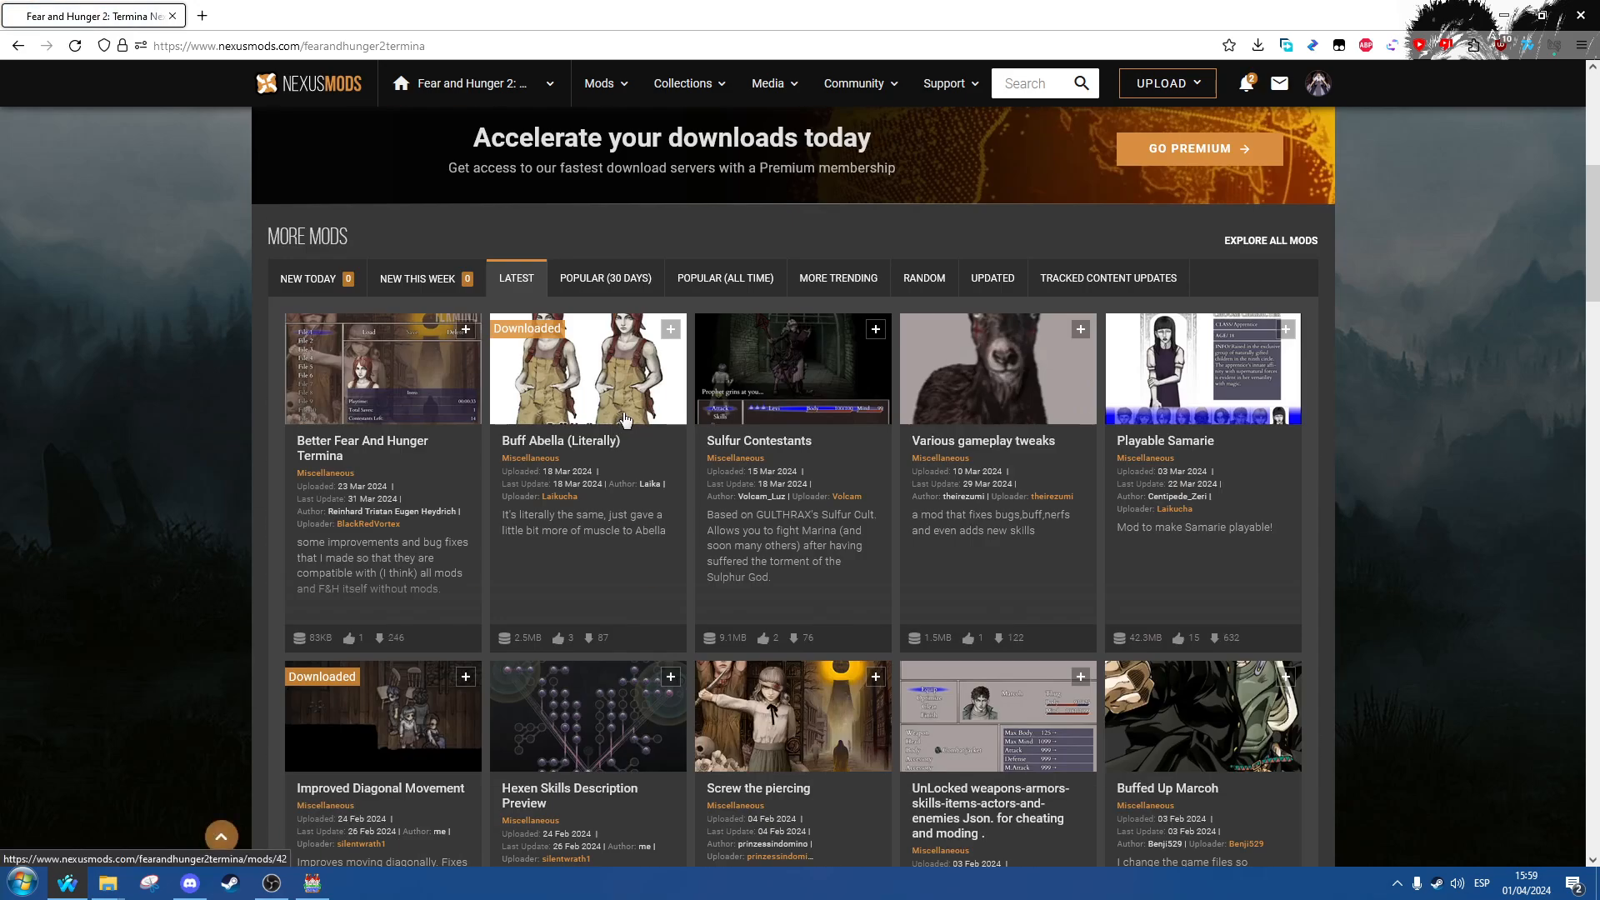
scroll(733, 373, down, 5)
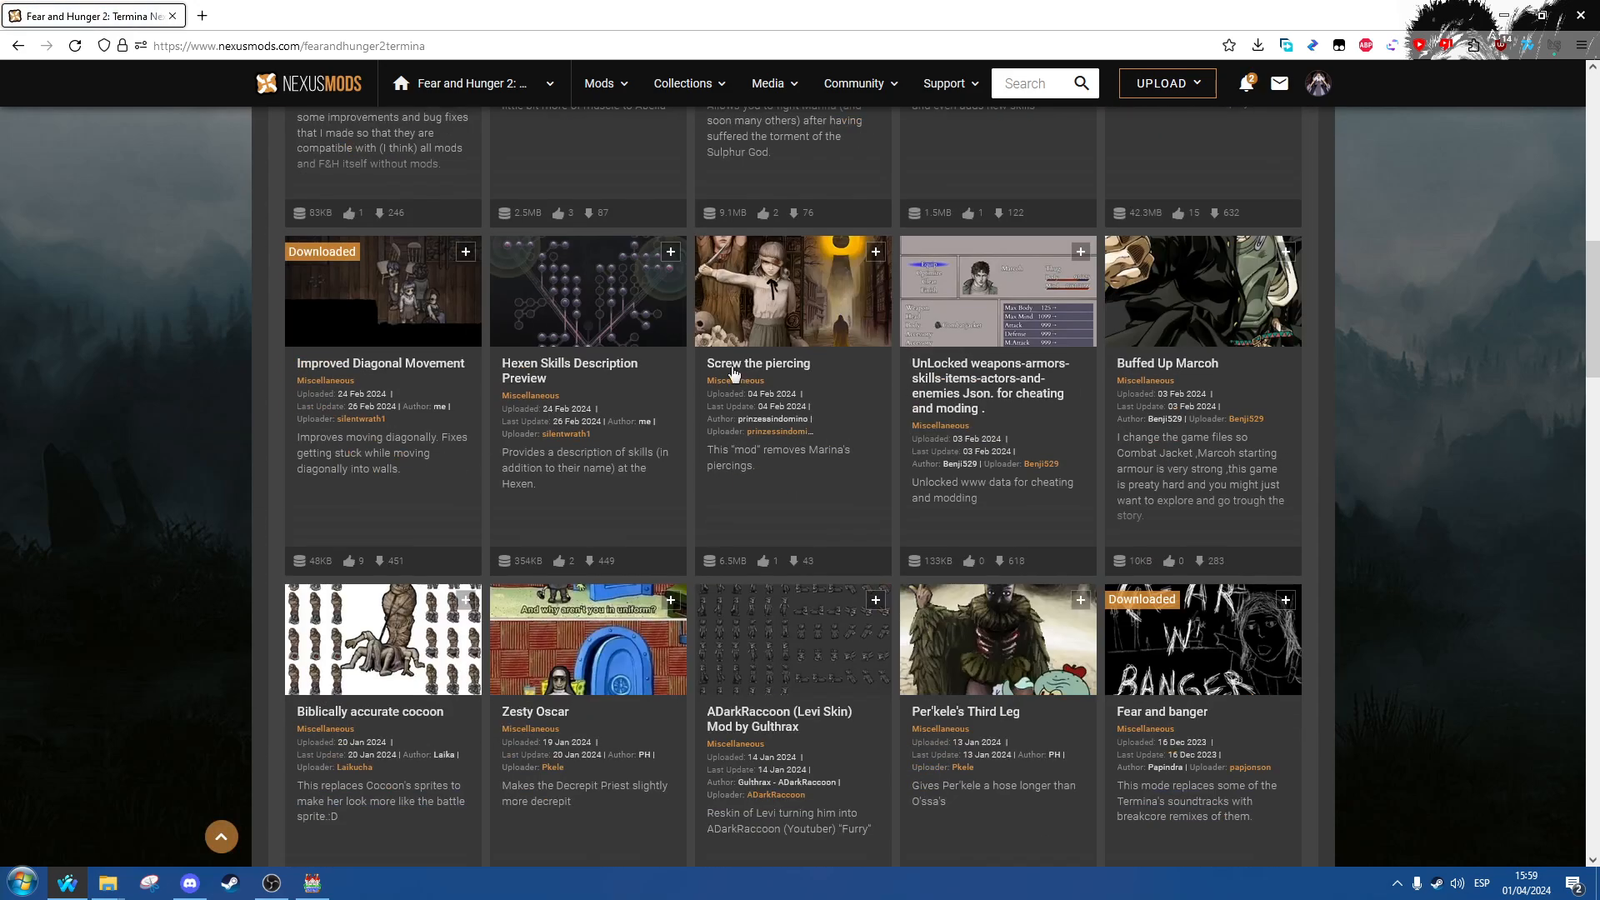
scroll(710, 370, down, 7)
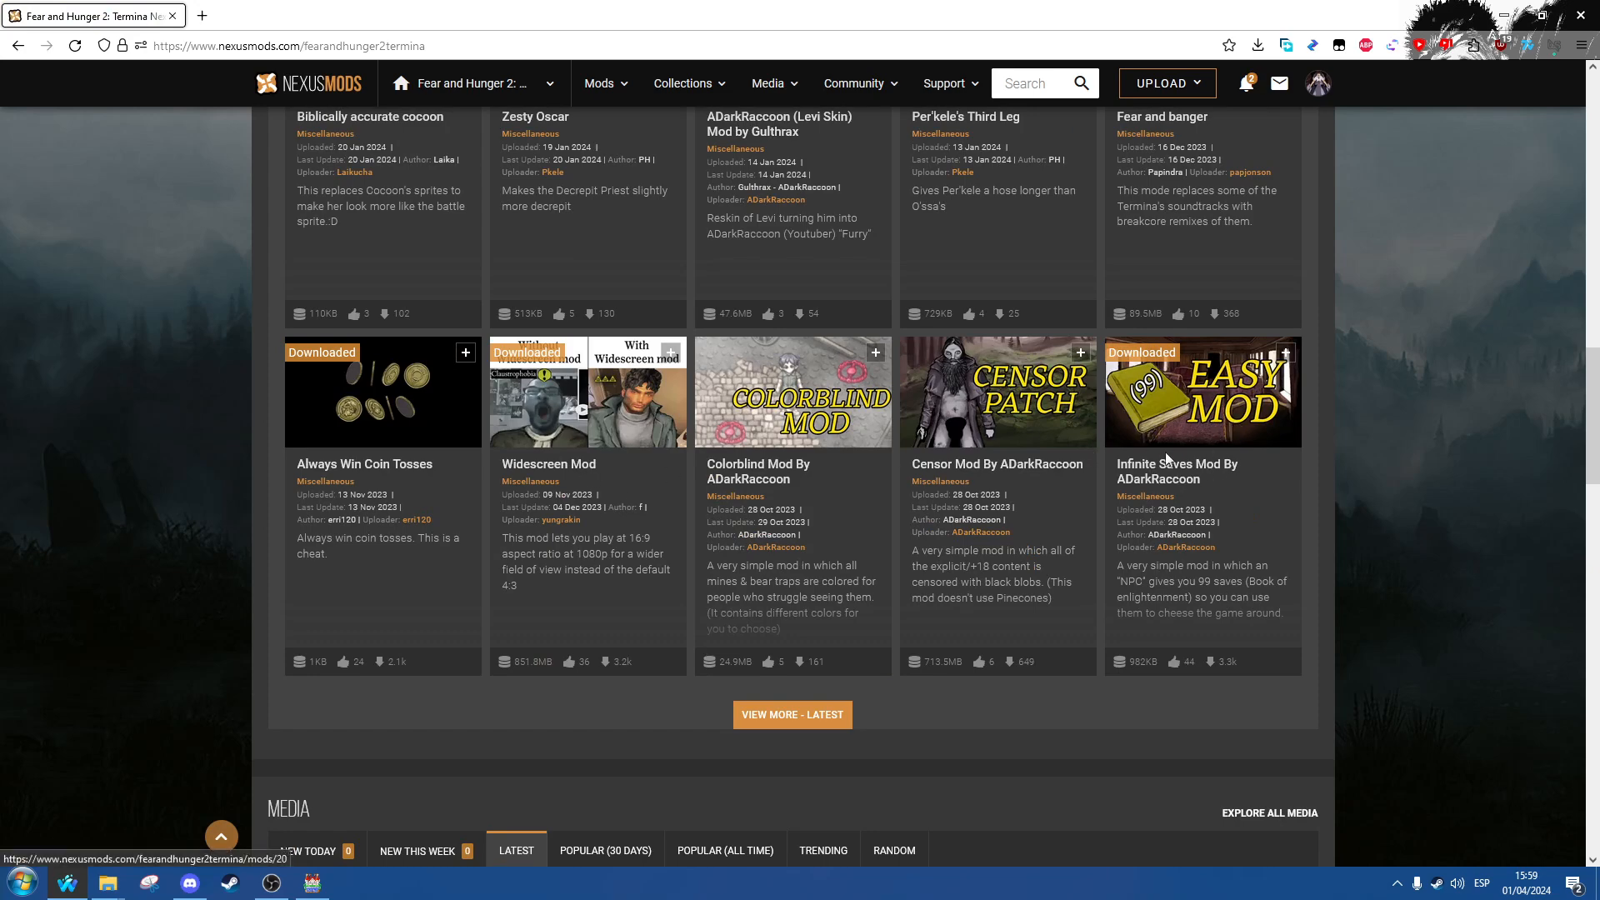
click(793, 714)
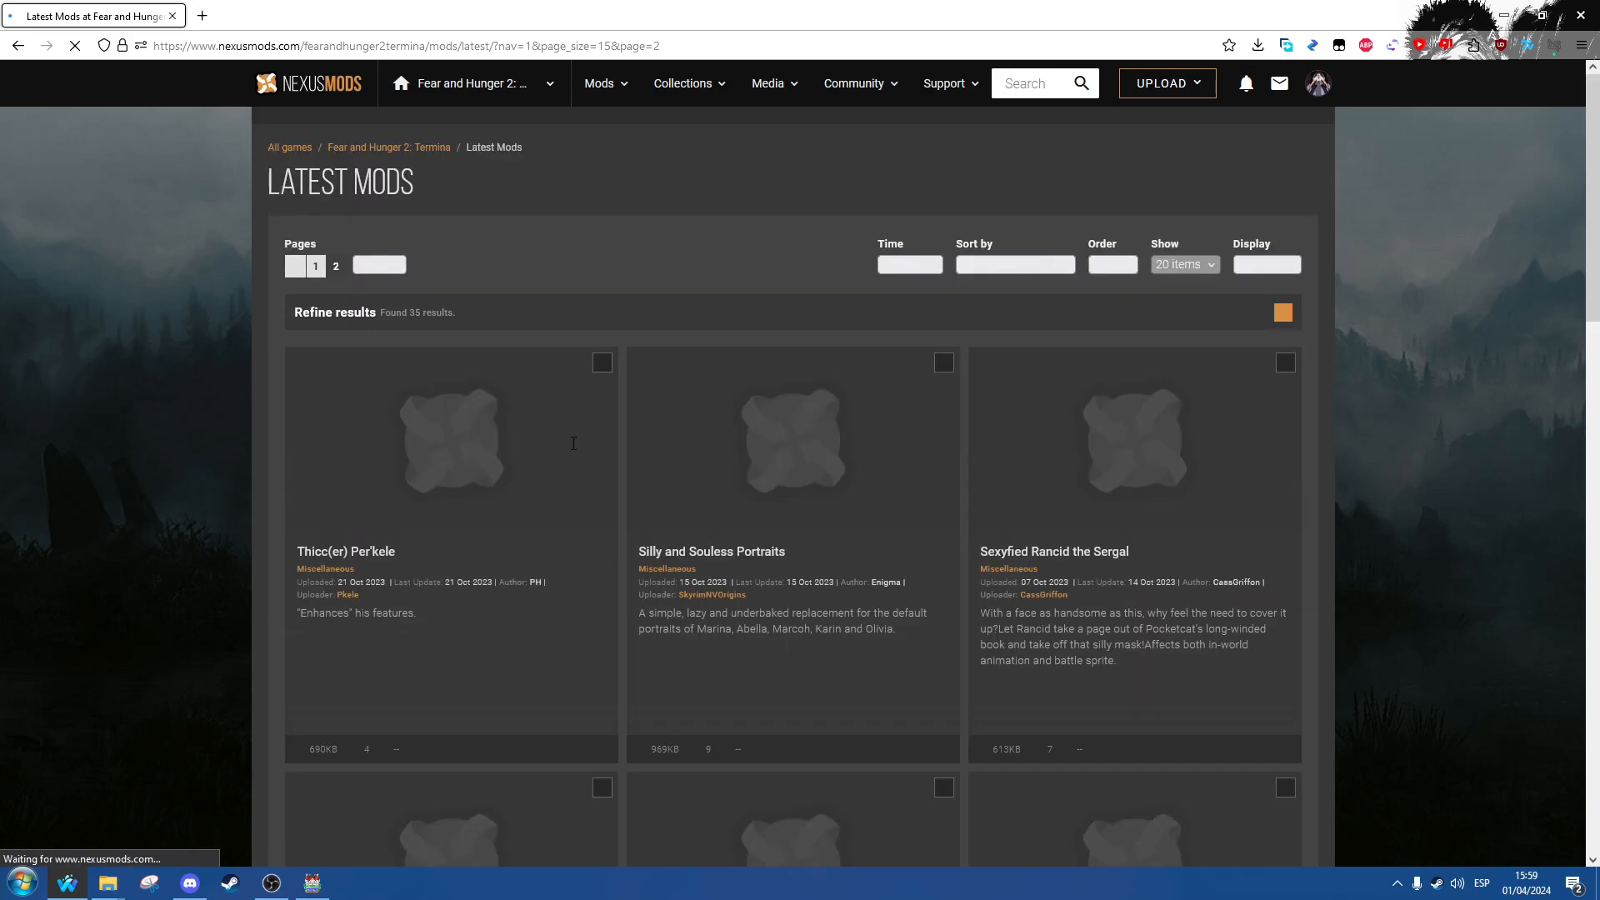
scroll(937, 421, down, 20)
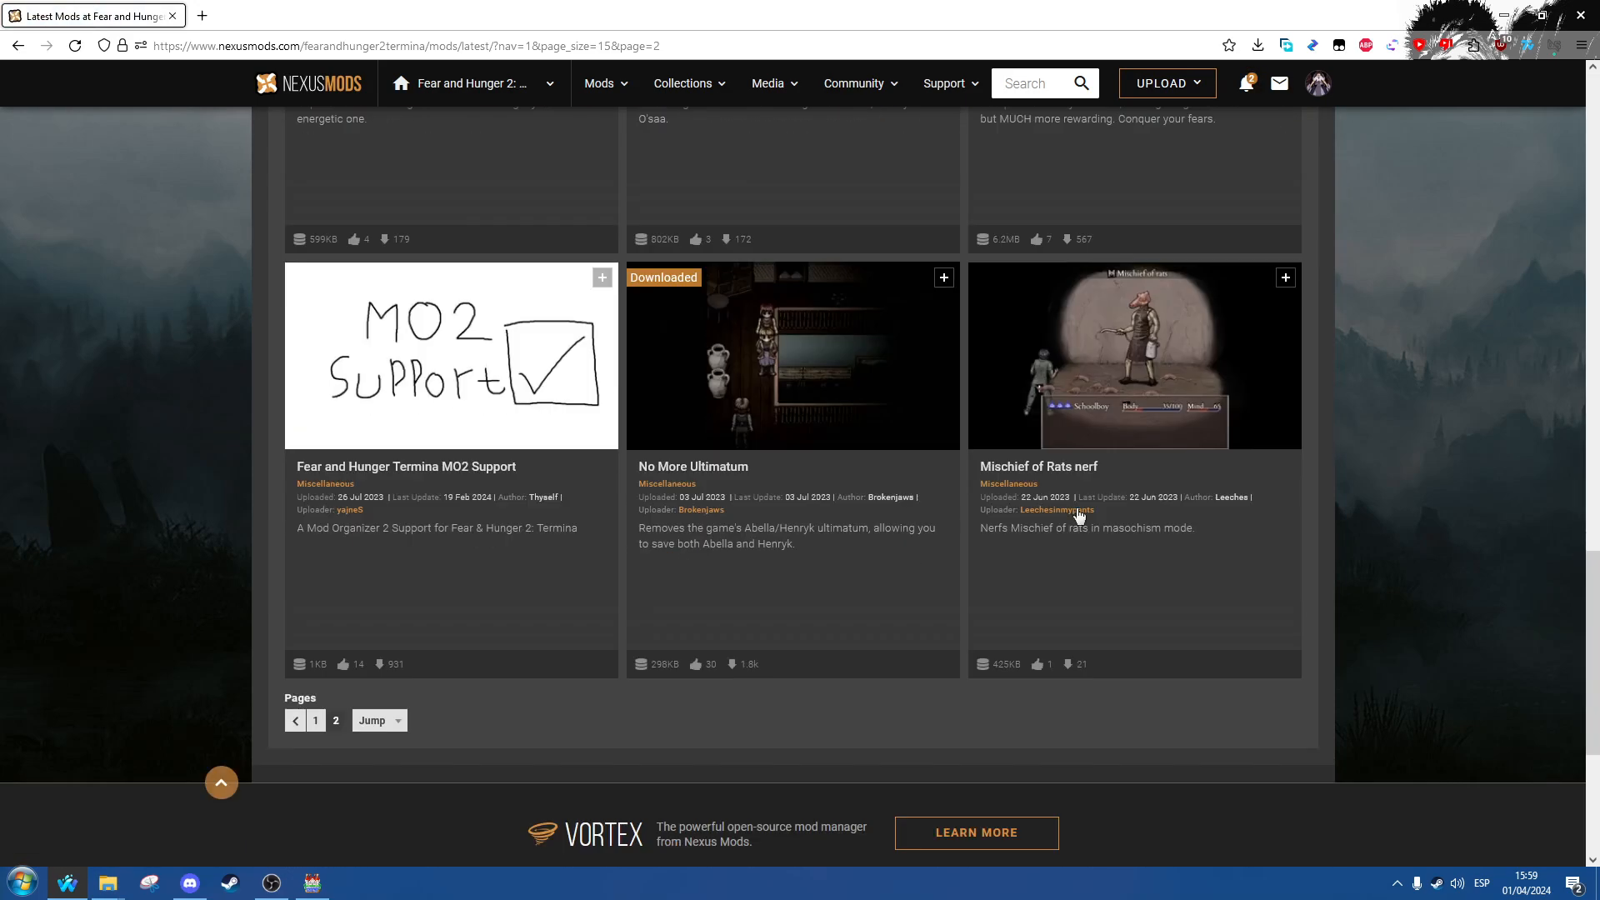
Step: Open the No More Ultimatum mod page on Nexus Mods and read its description and header details
click(948, 415)
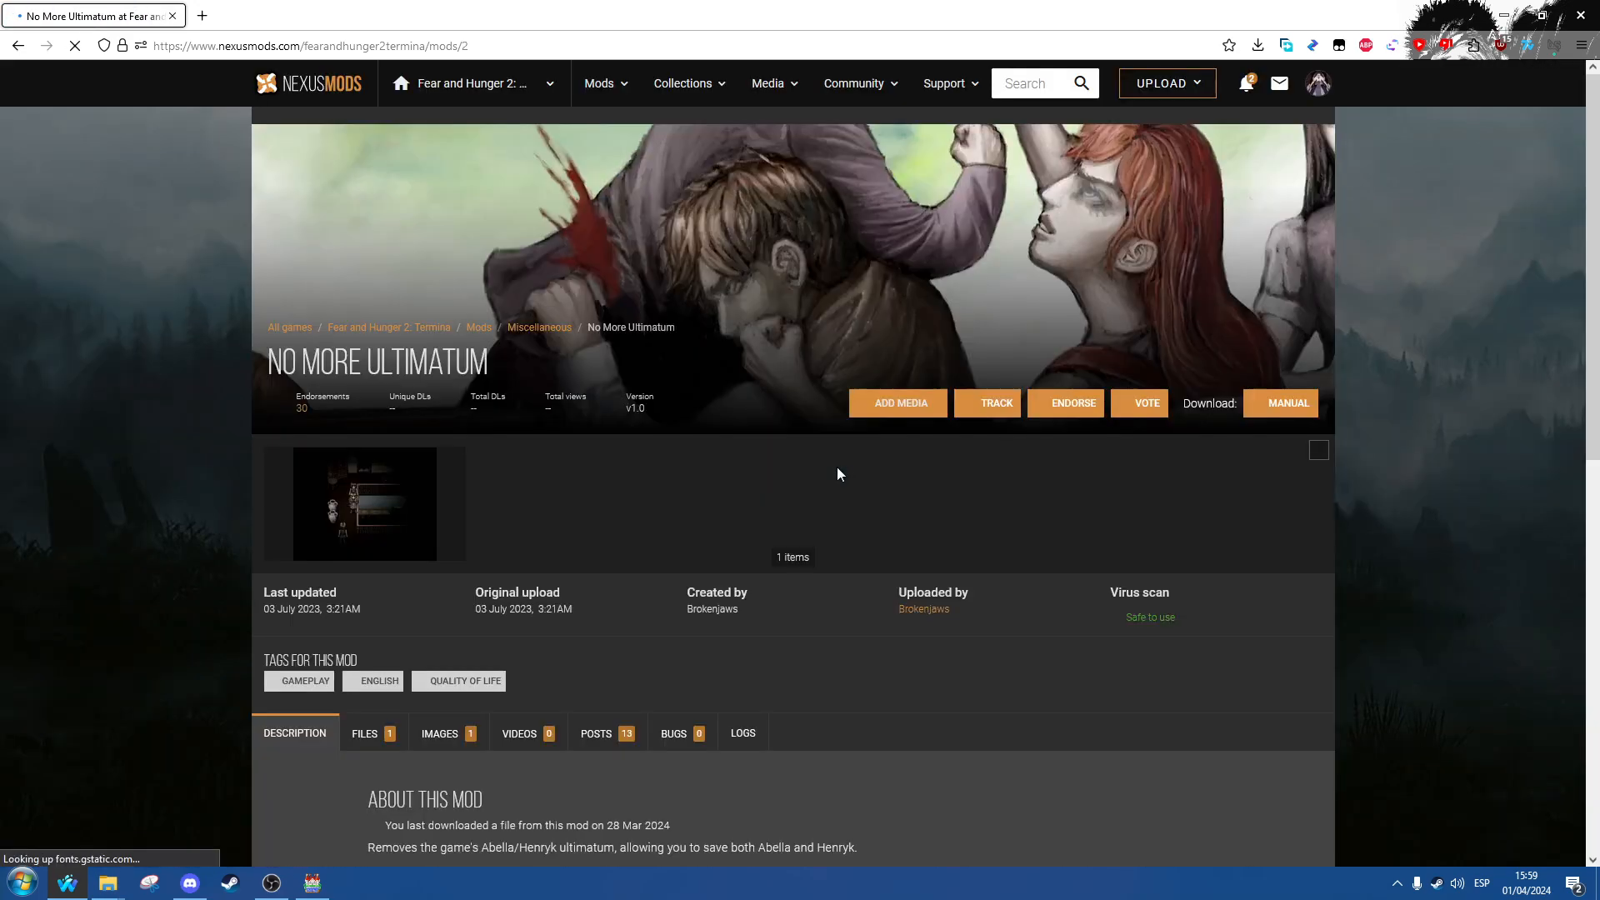
scroll(380, 478, down, 5)
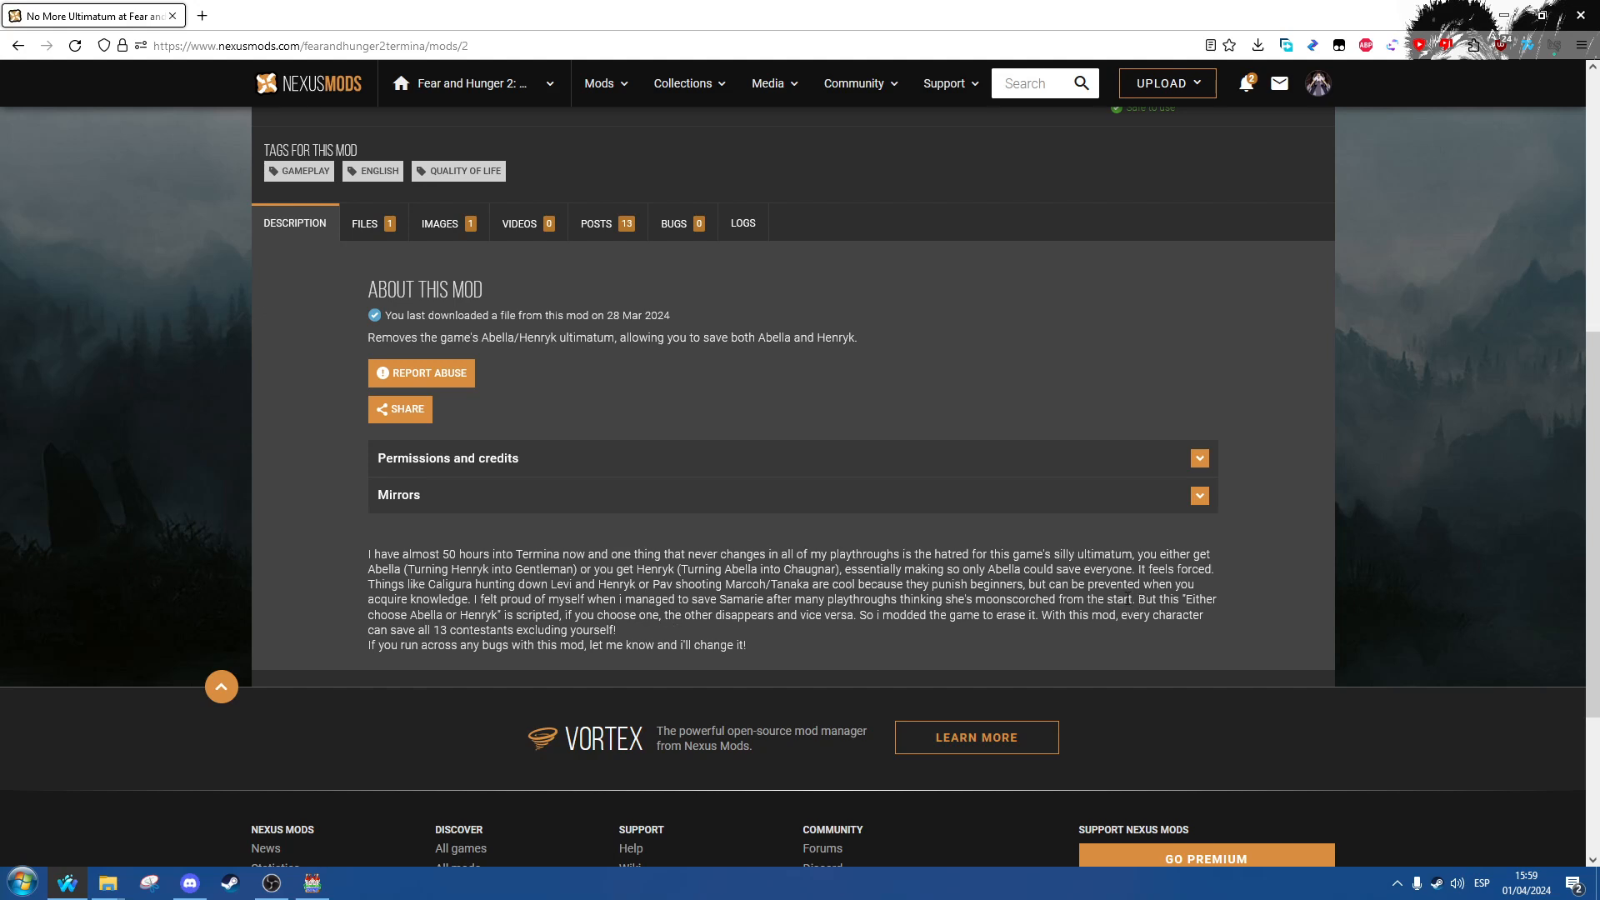
mouse_move(864, 615)
mouse_down()
mouse_move(1131, 615)
mouse_move(1038, 615)
mouse_up()
scroll(517, 329, up, 4)
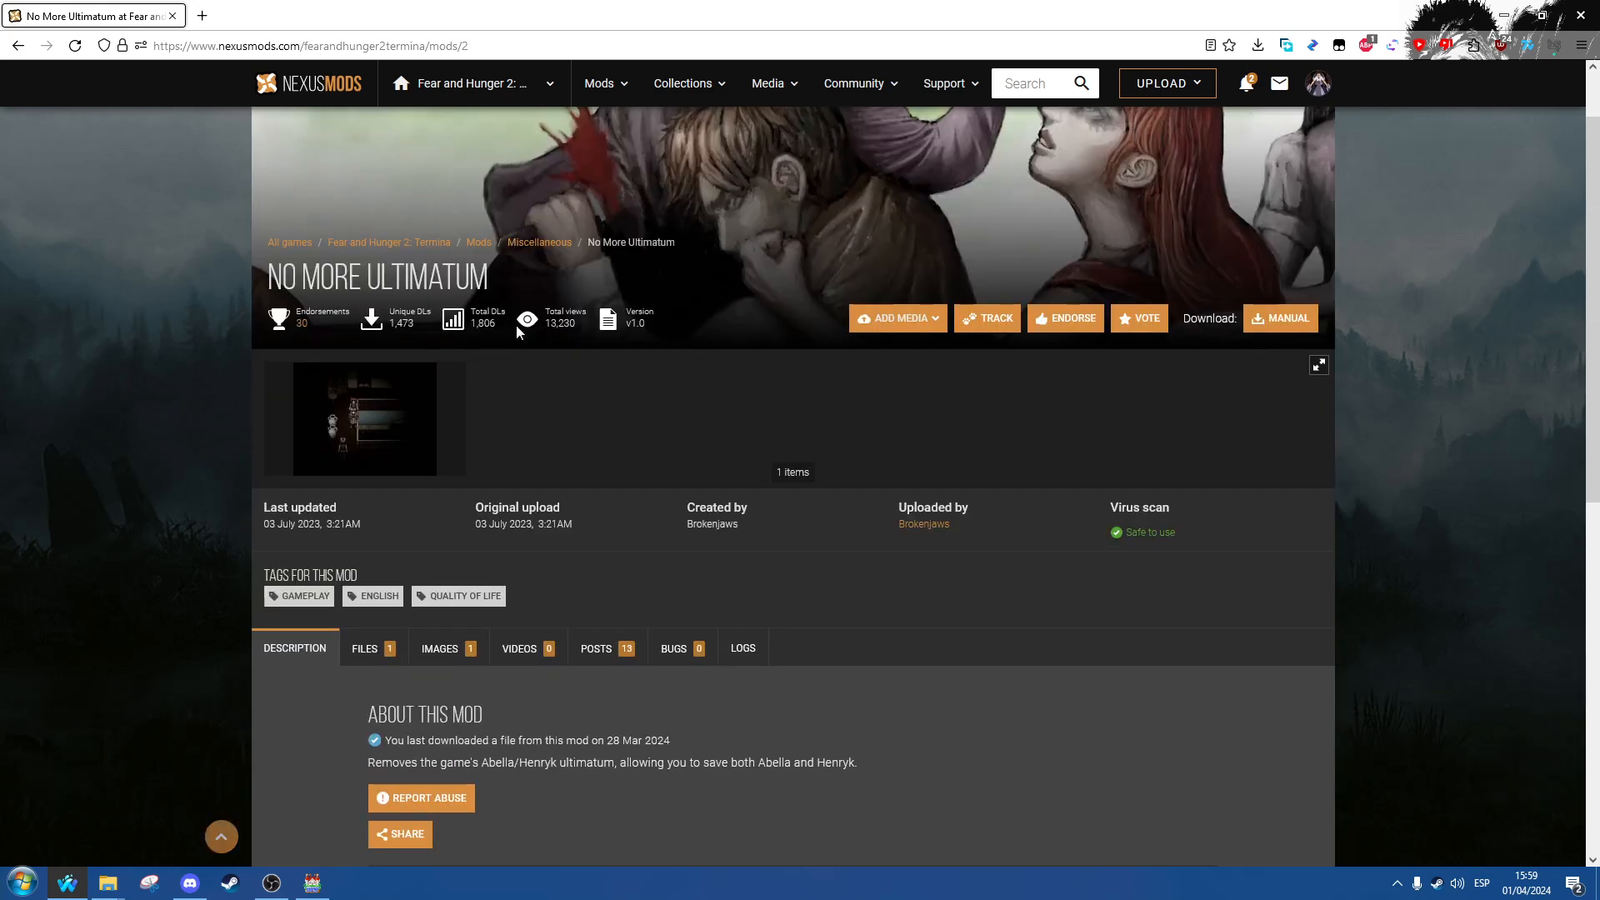
scroll(750, 308, up, 1)
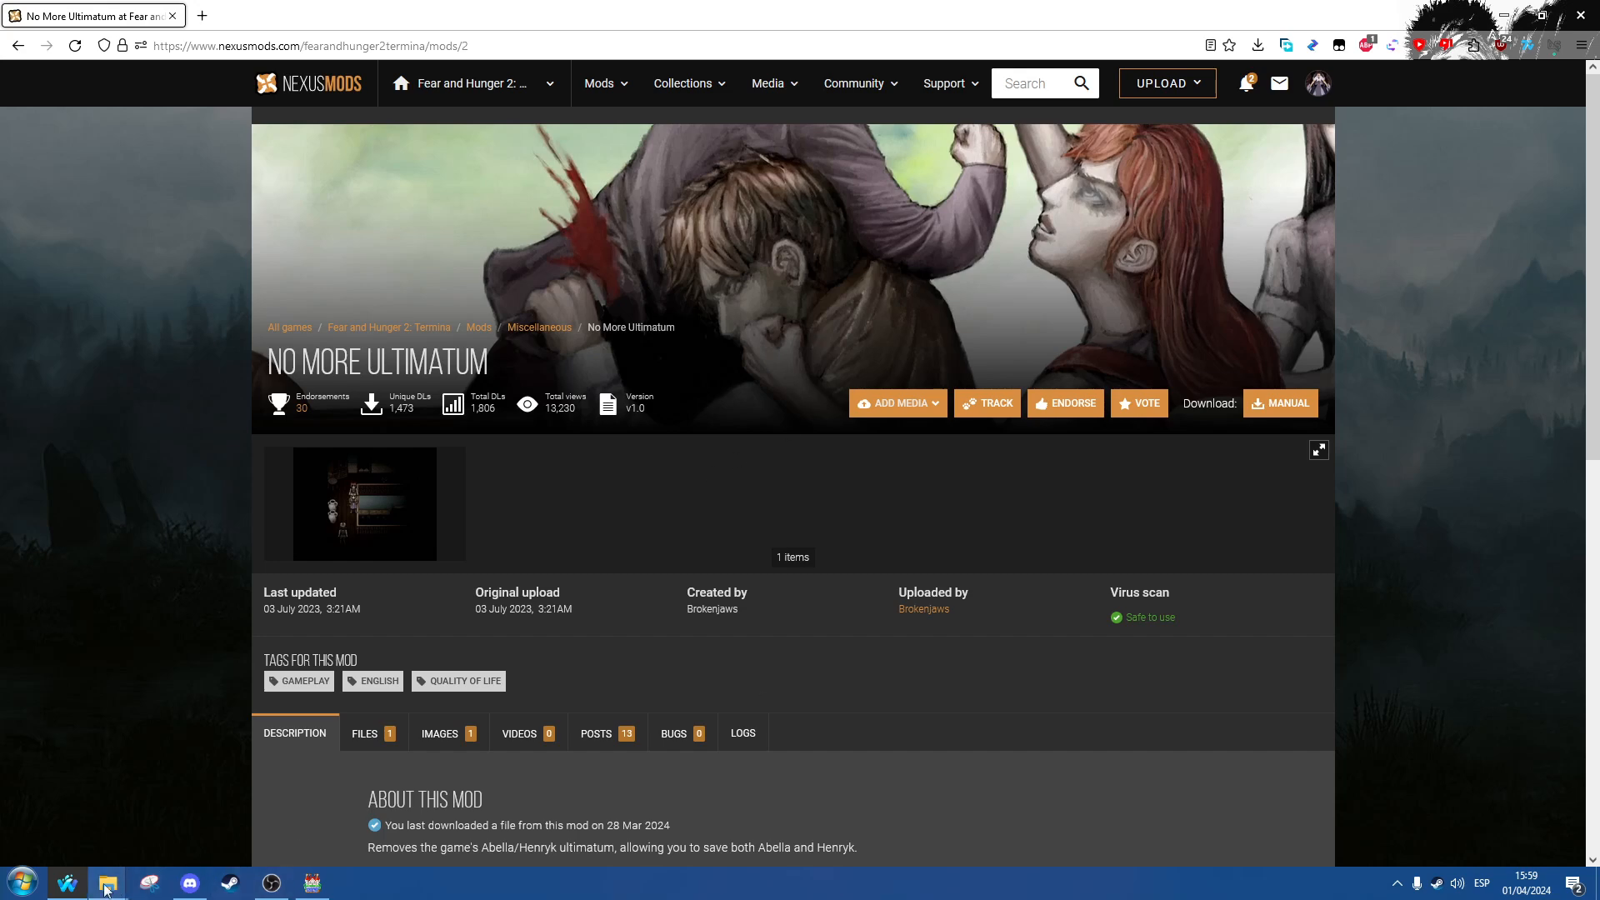
Step: Switch to RPG Maker MV, examine the Train_cabins map and view its map properties without changing them
click(312, 883)
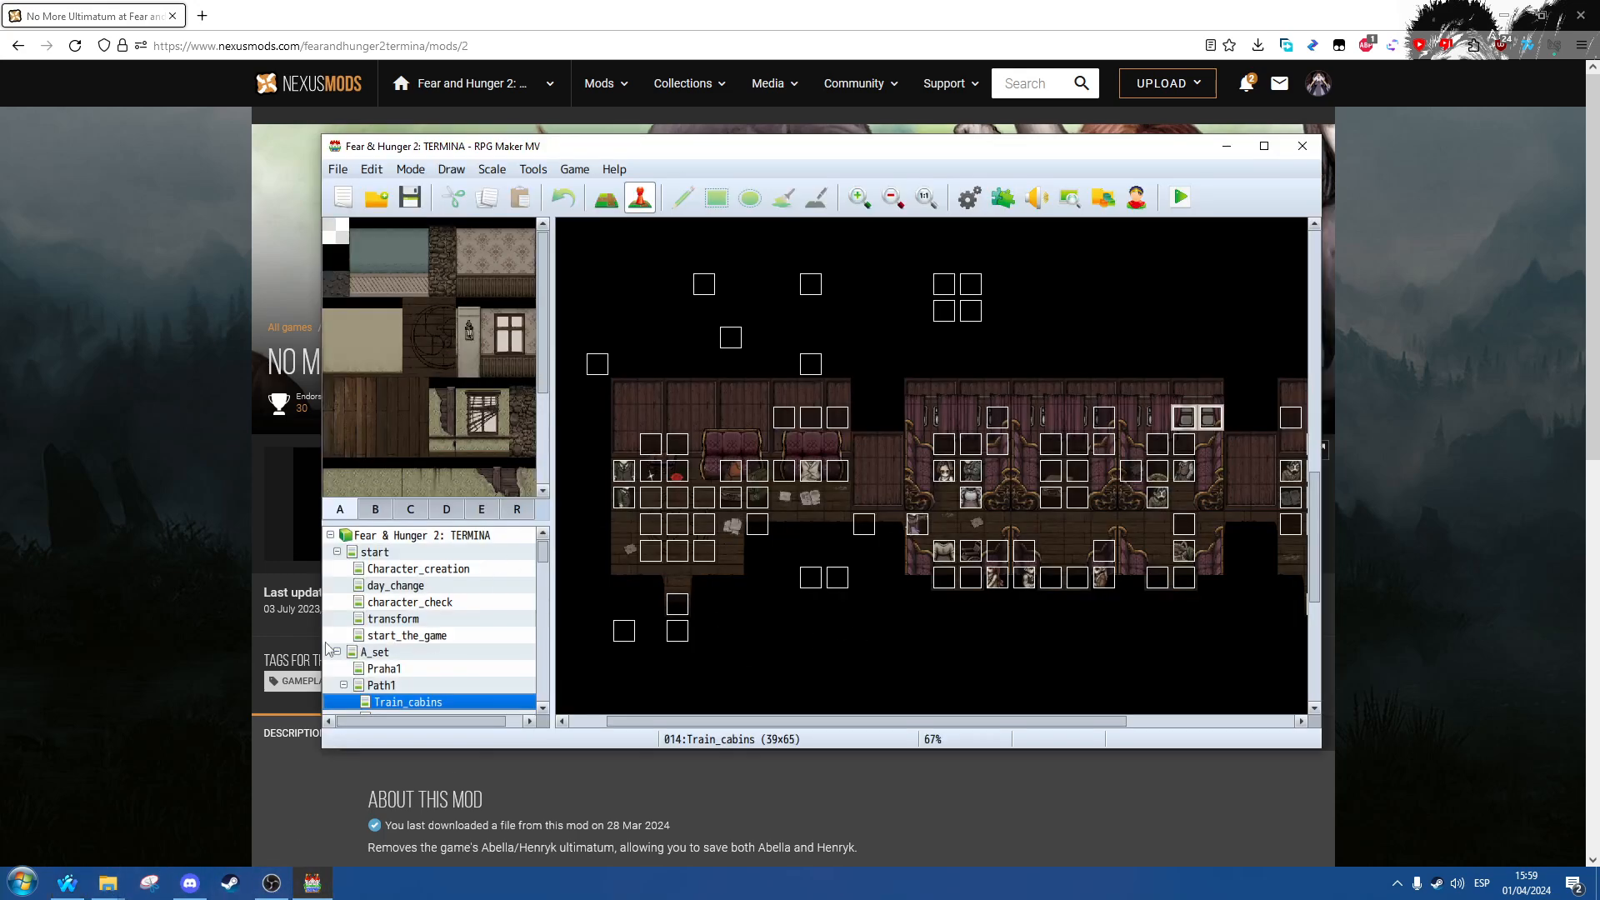
scroll(872, 546, down, 3)
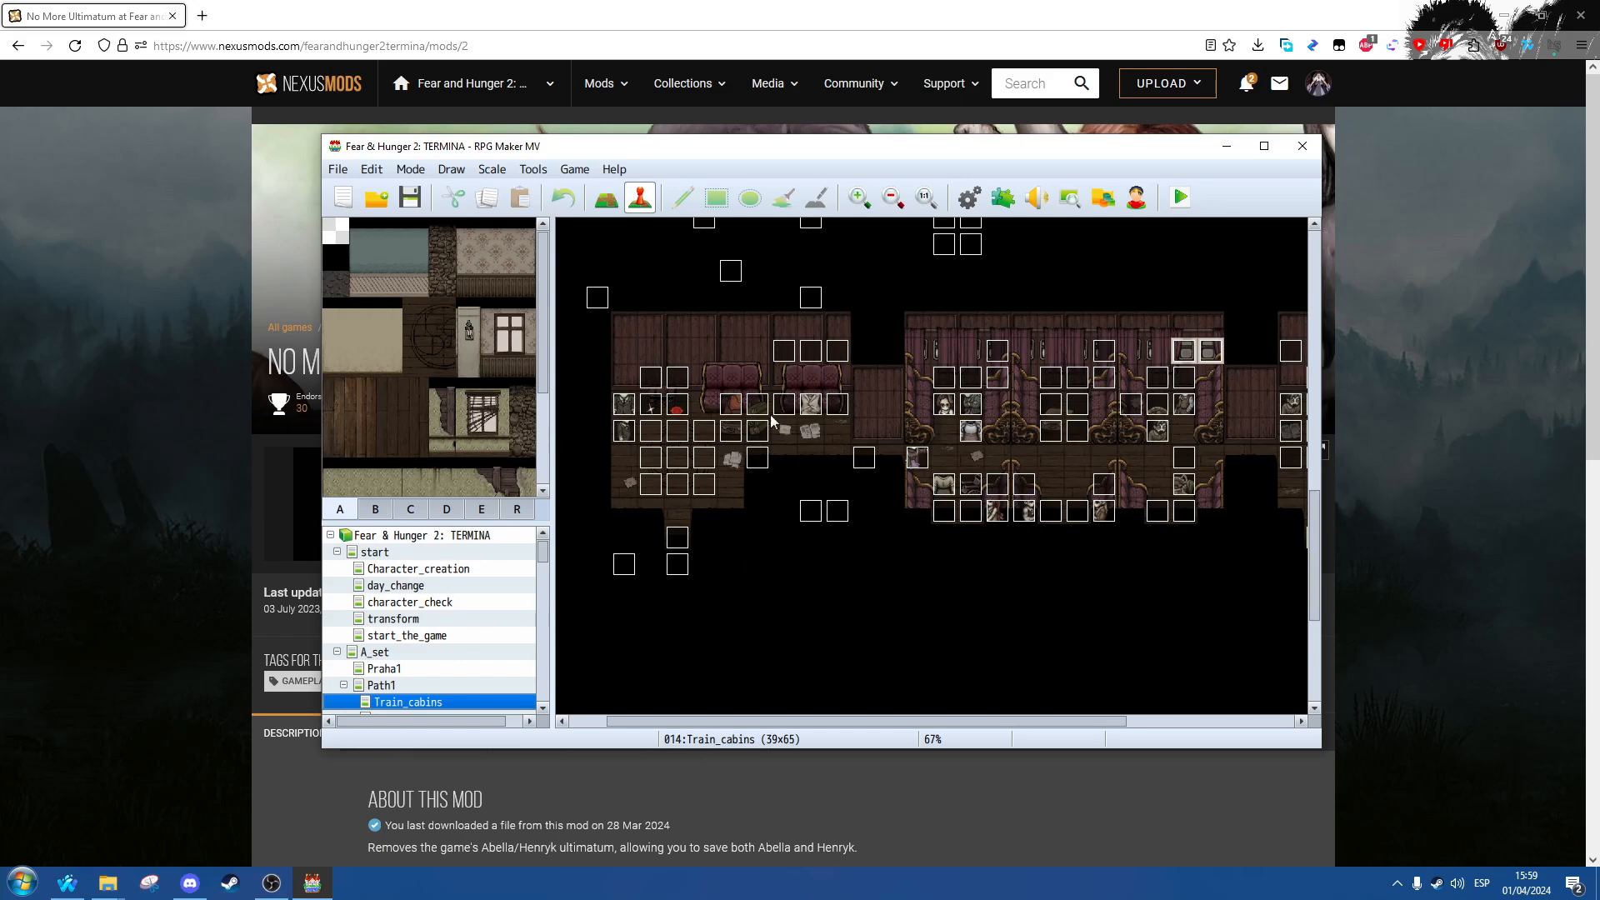
scroll(972, 433, up, 3)
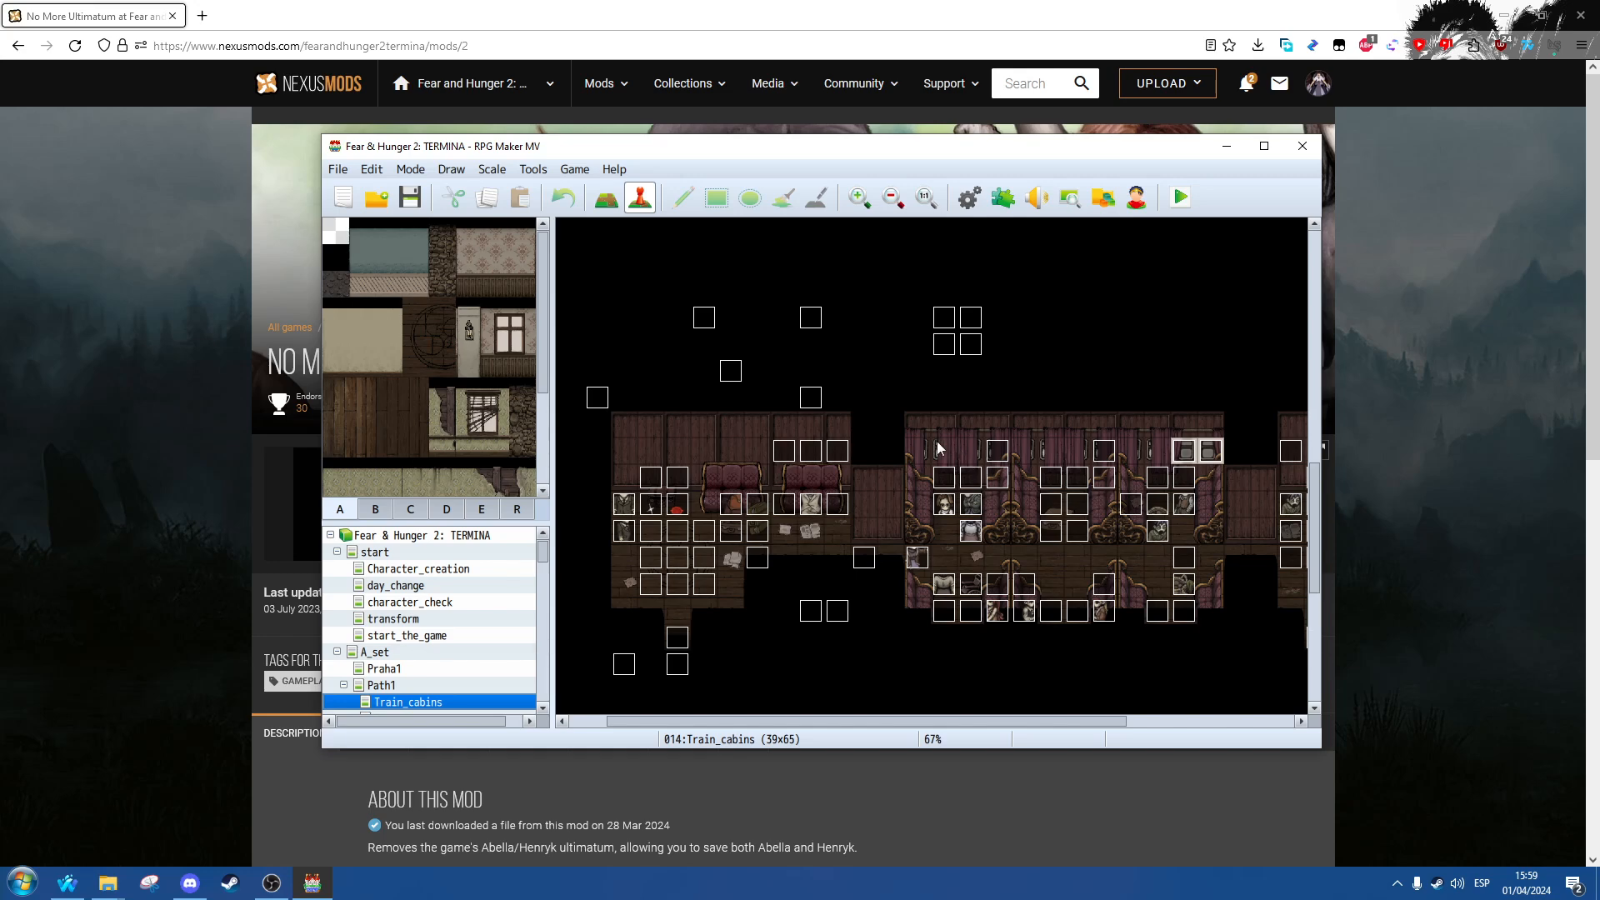
scroll(837, 532, down, 4)
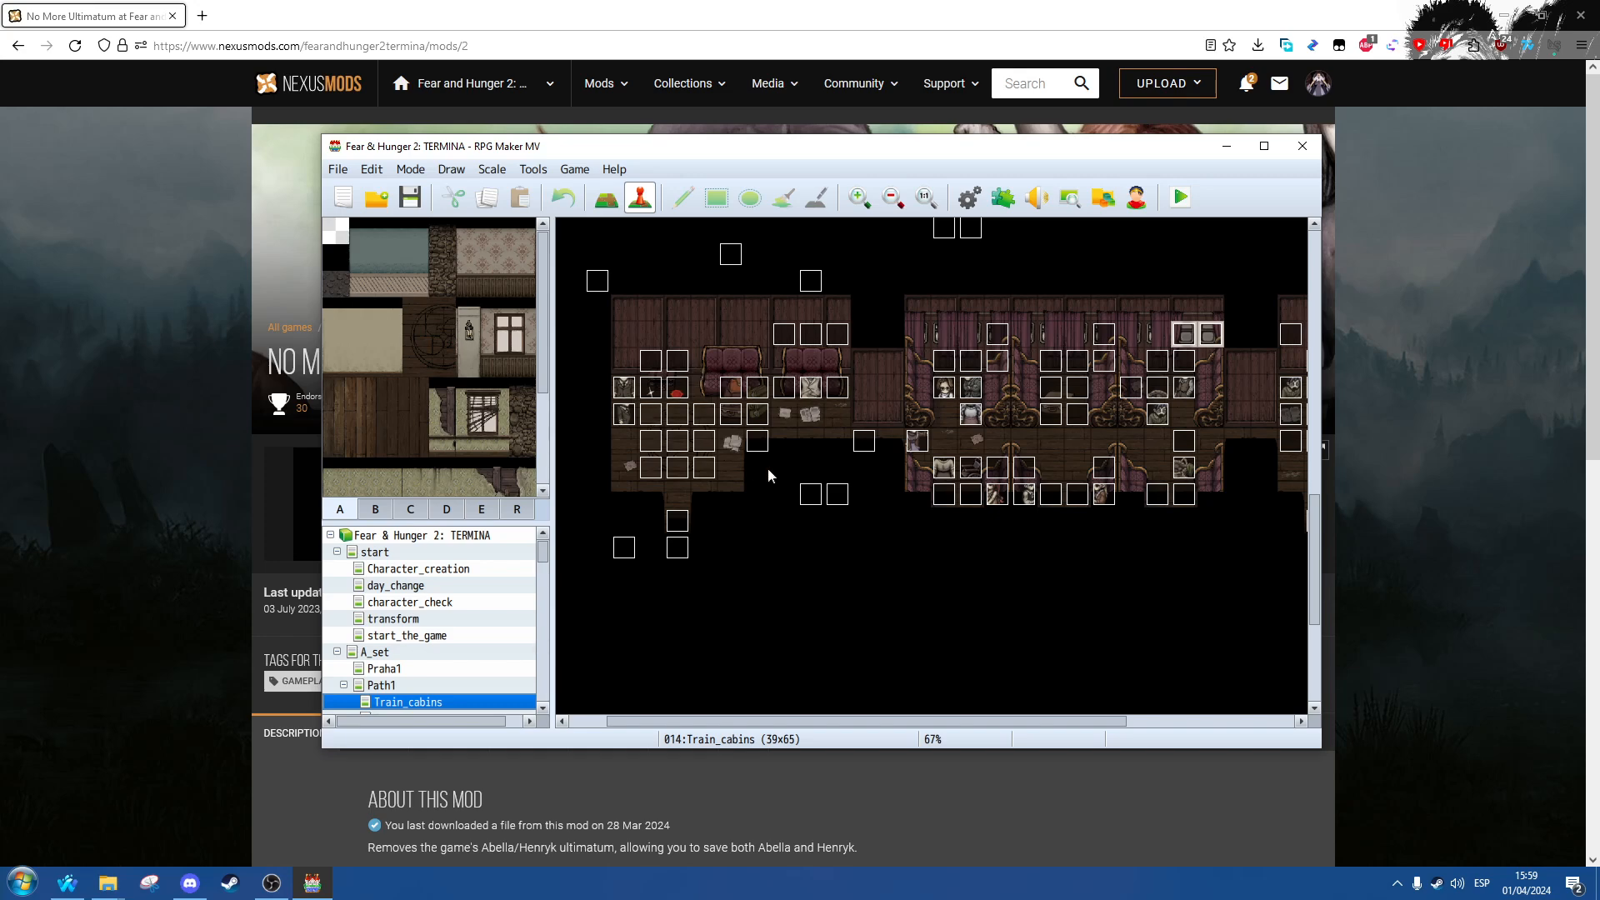
scroll(399, 705, down, 3)
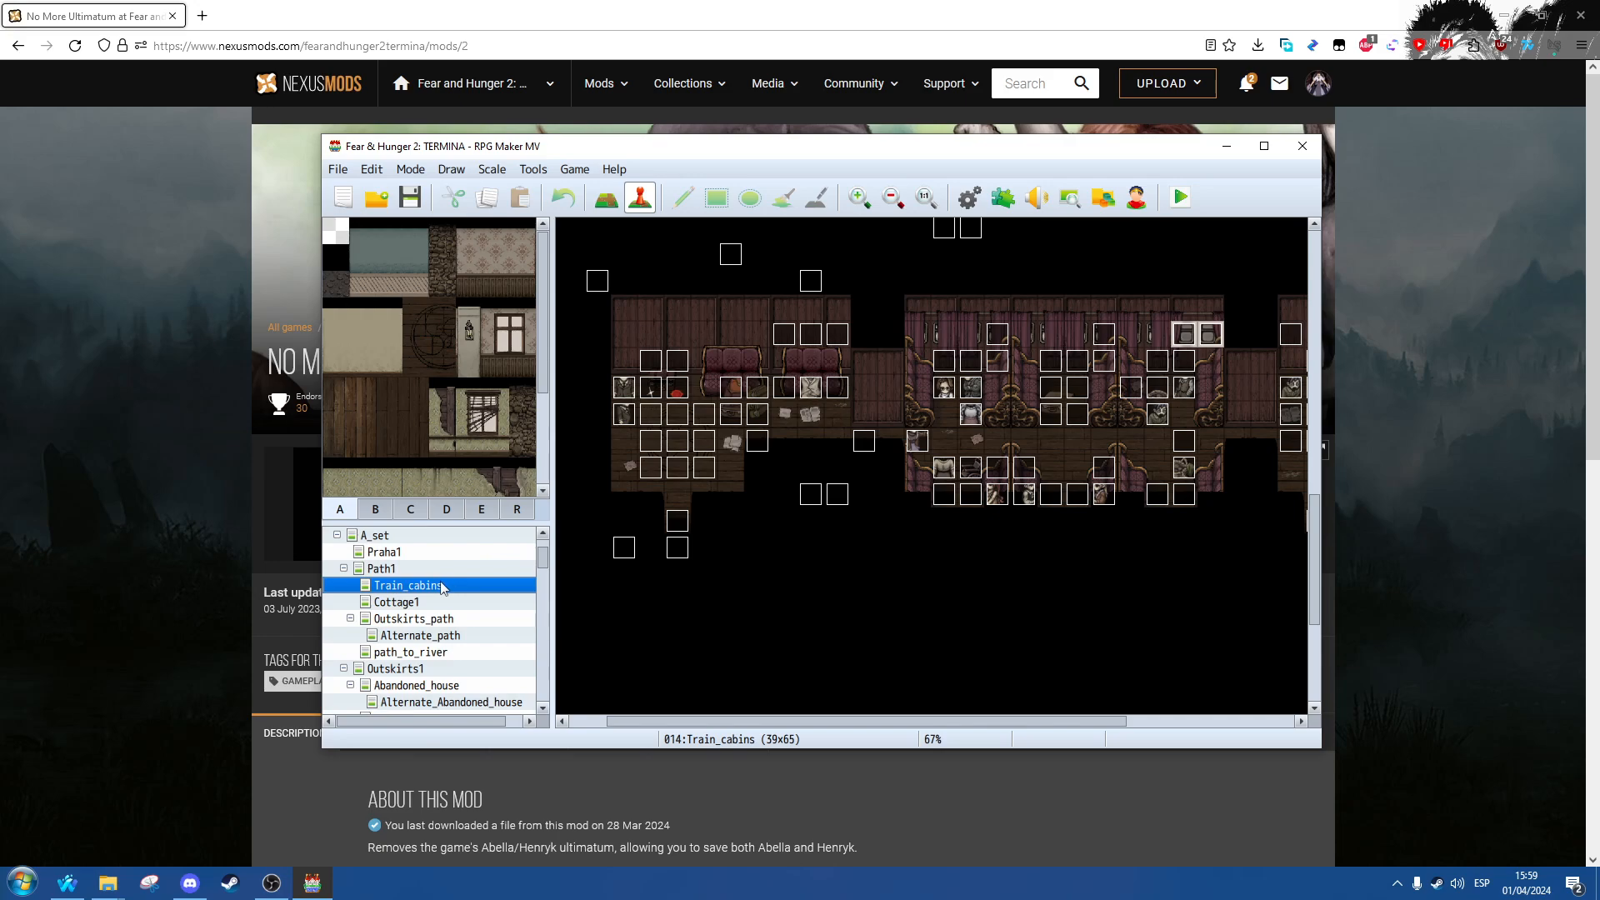
right_click(441, 589)
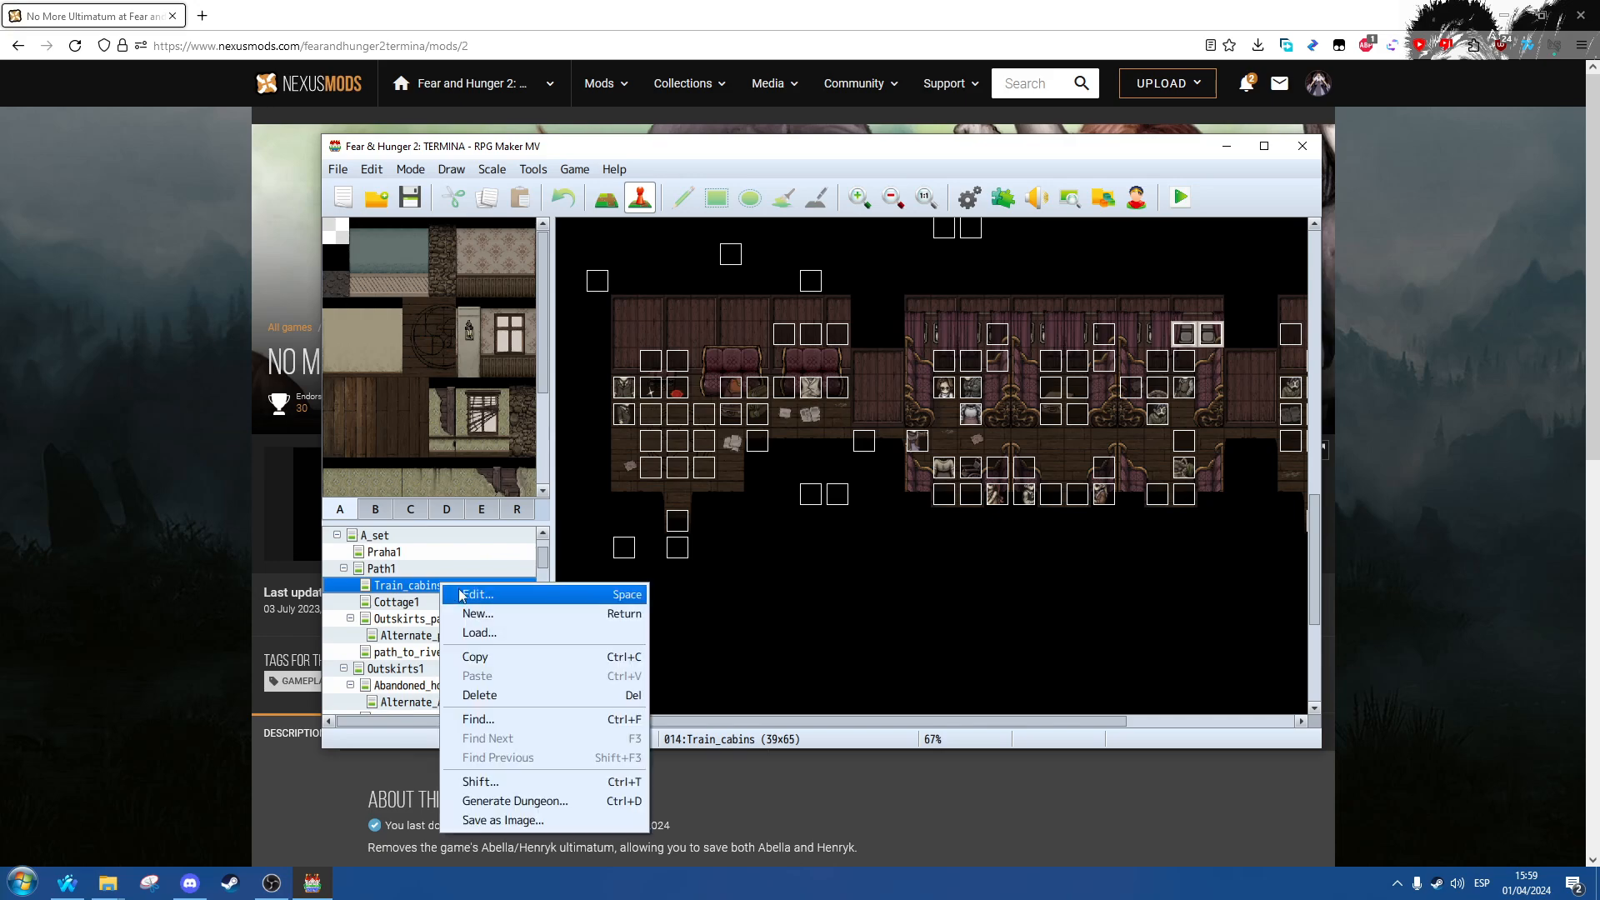
click(463, 593)
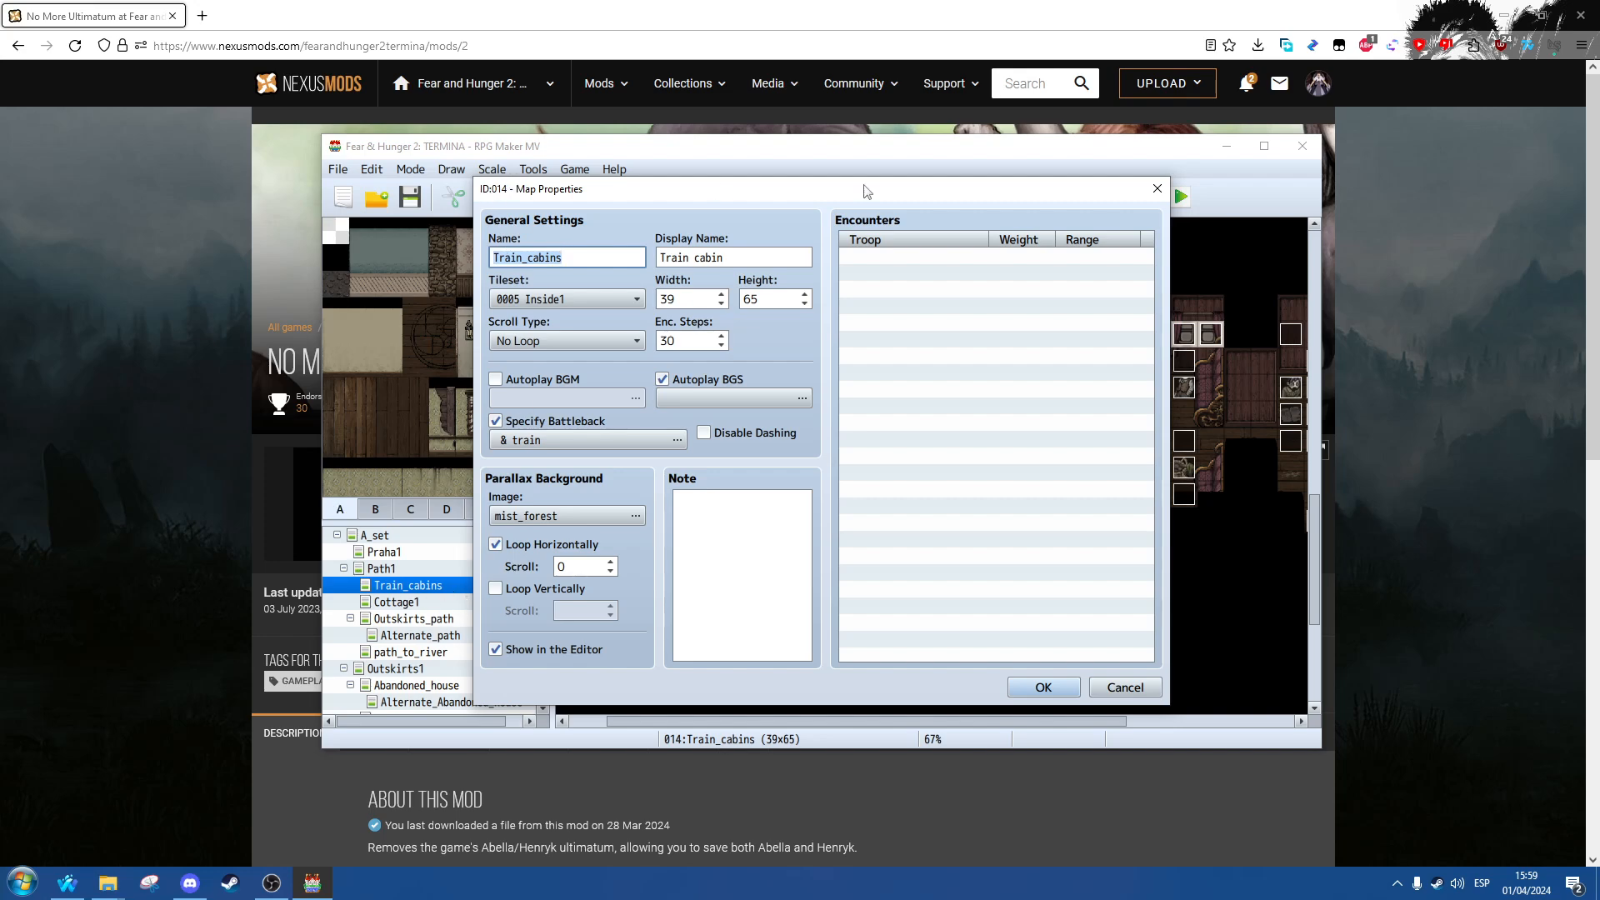
click(1156, 188)
Step: Switch to File Explorer, open the www\data folder of Fear & Hunger 2 Termina and move the window beside the editor
mouse_move(107, 883)
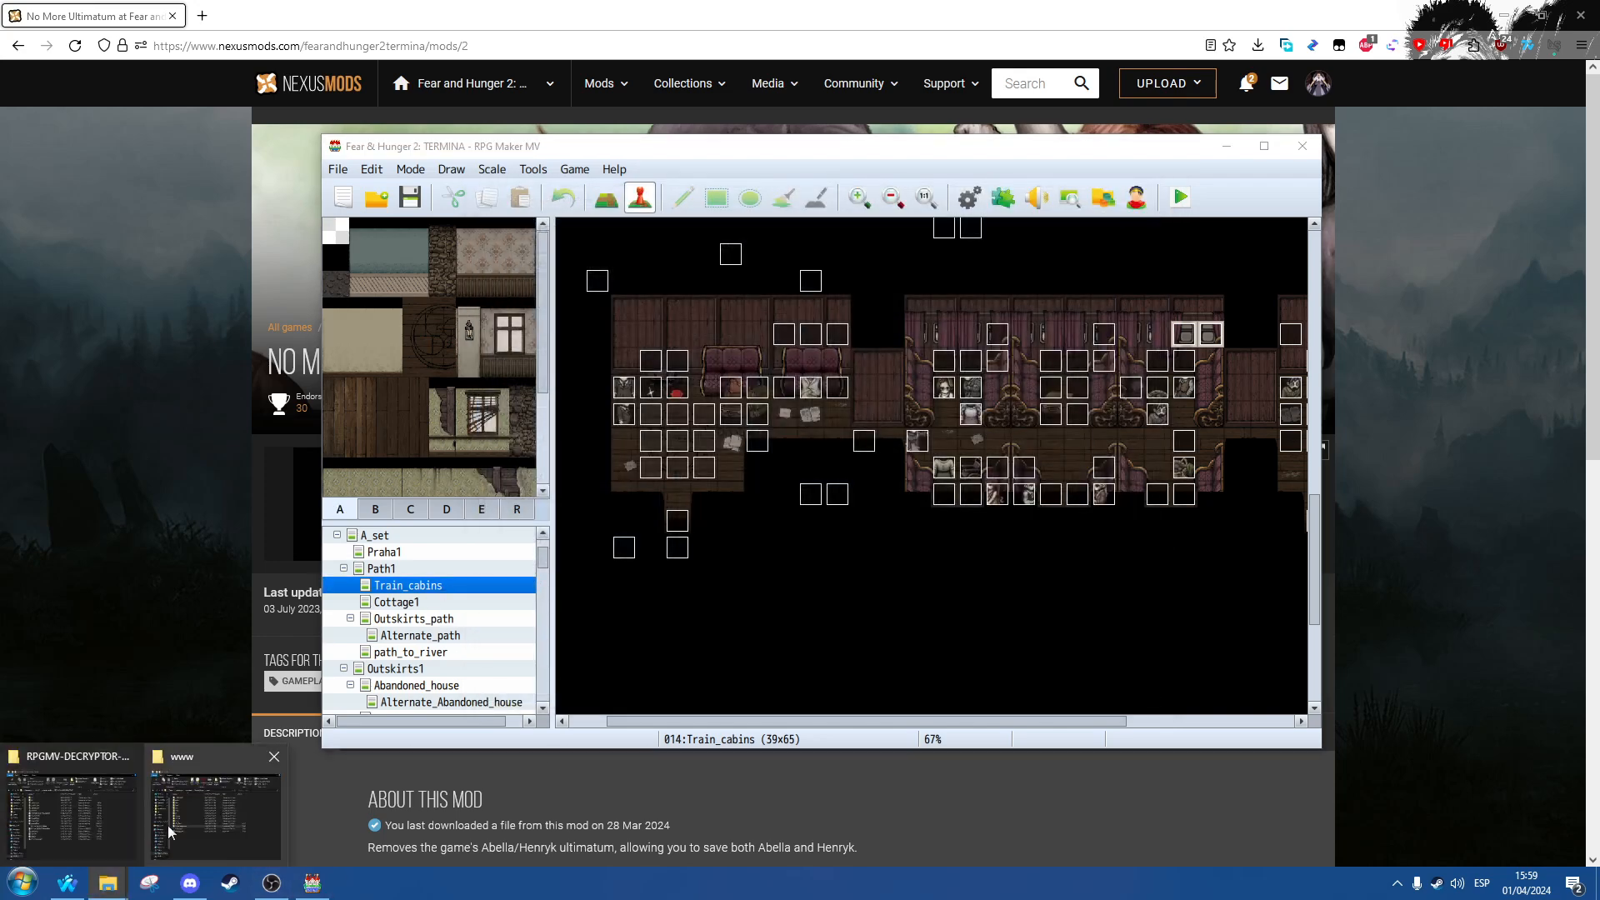
click(169, 832)
click(737, 302)
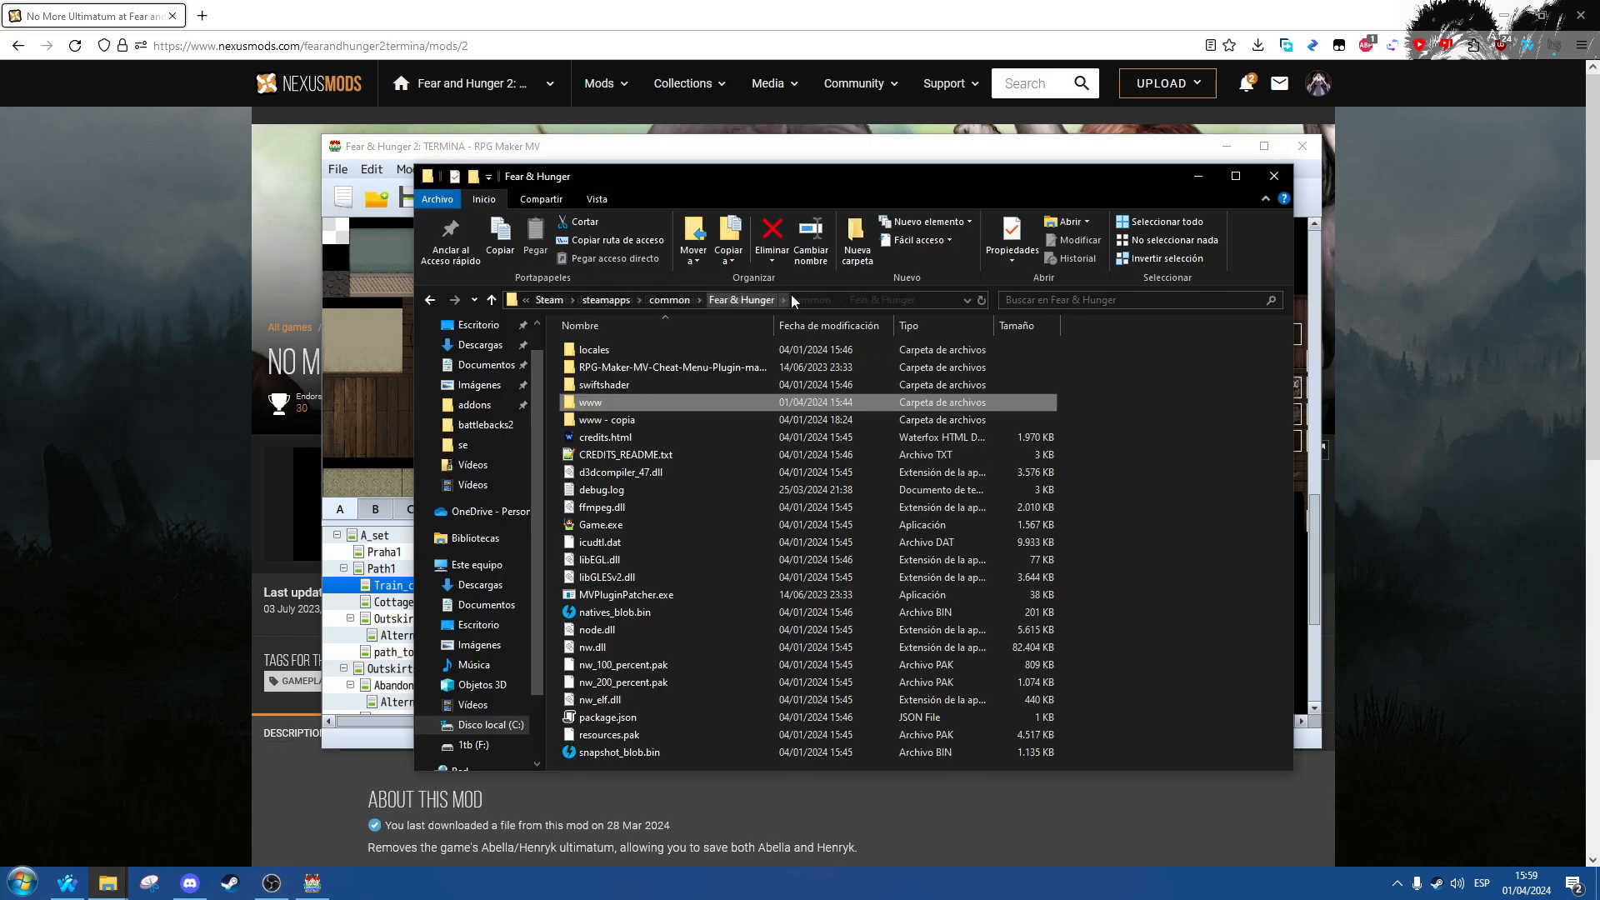
click(669, 300)
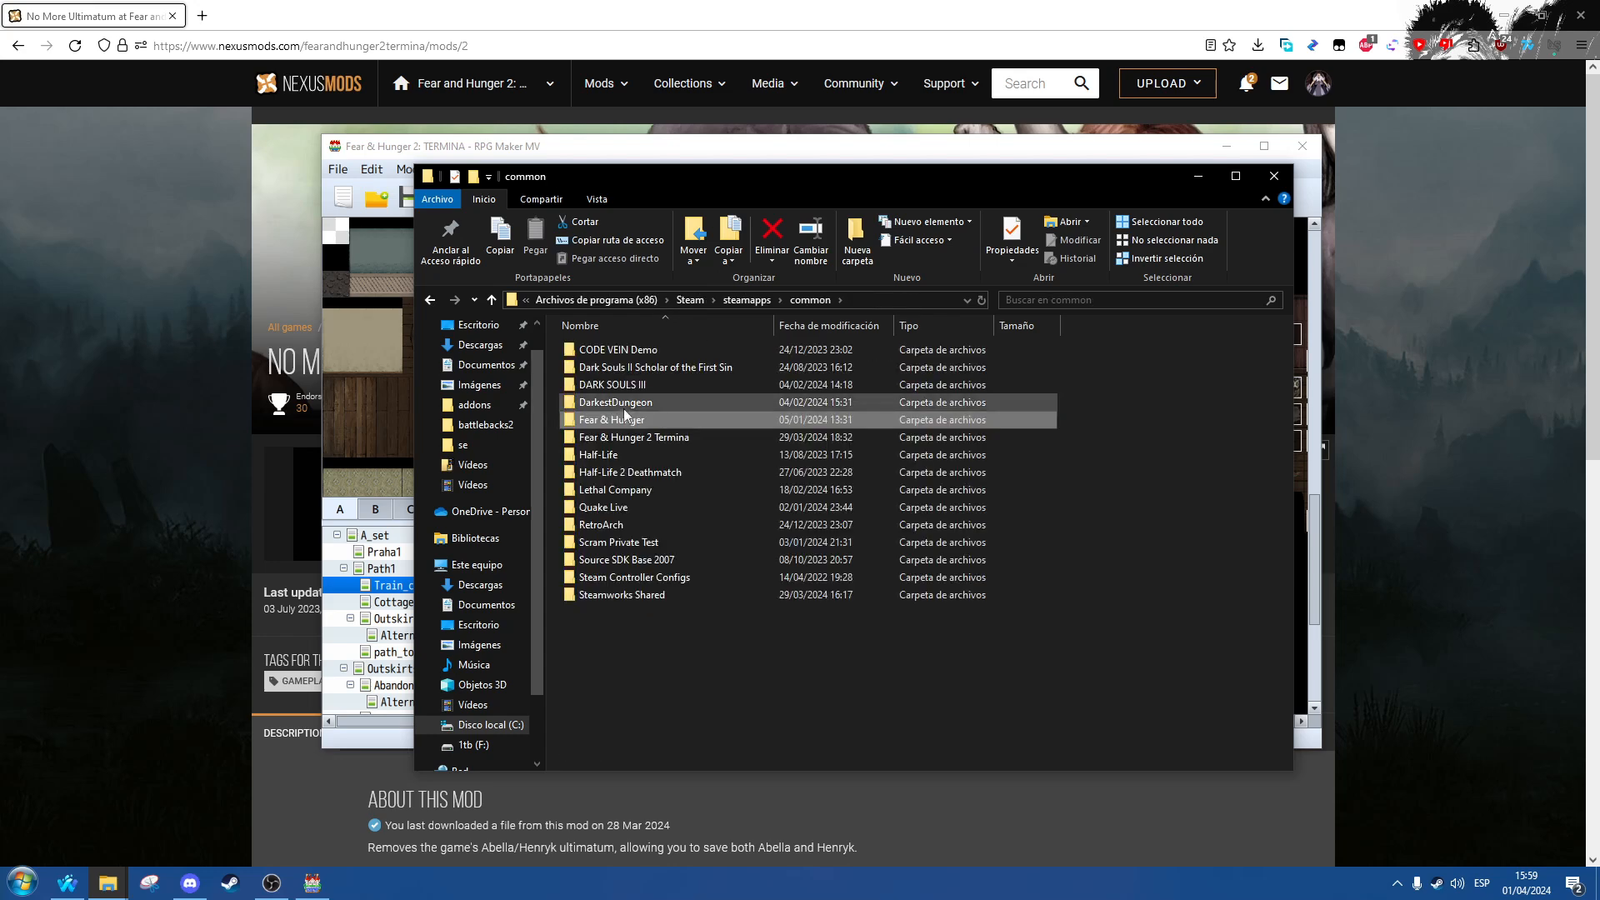
double_click(622, 436)
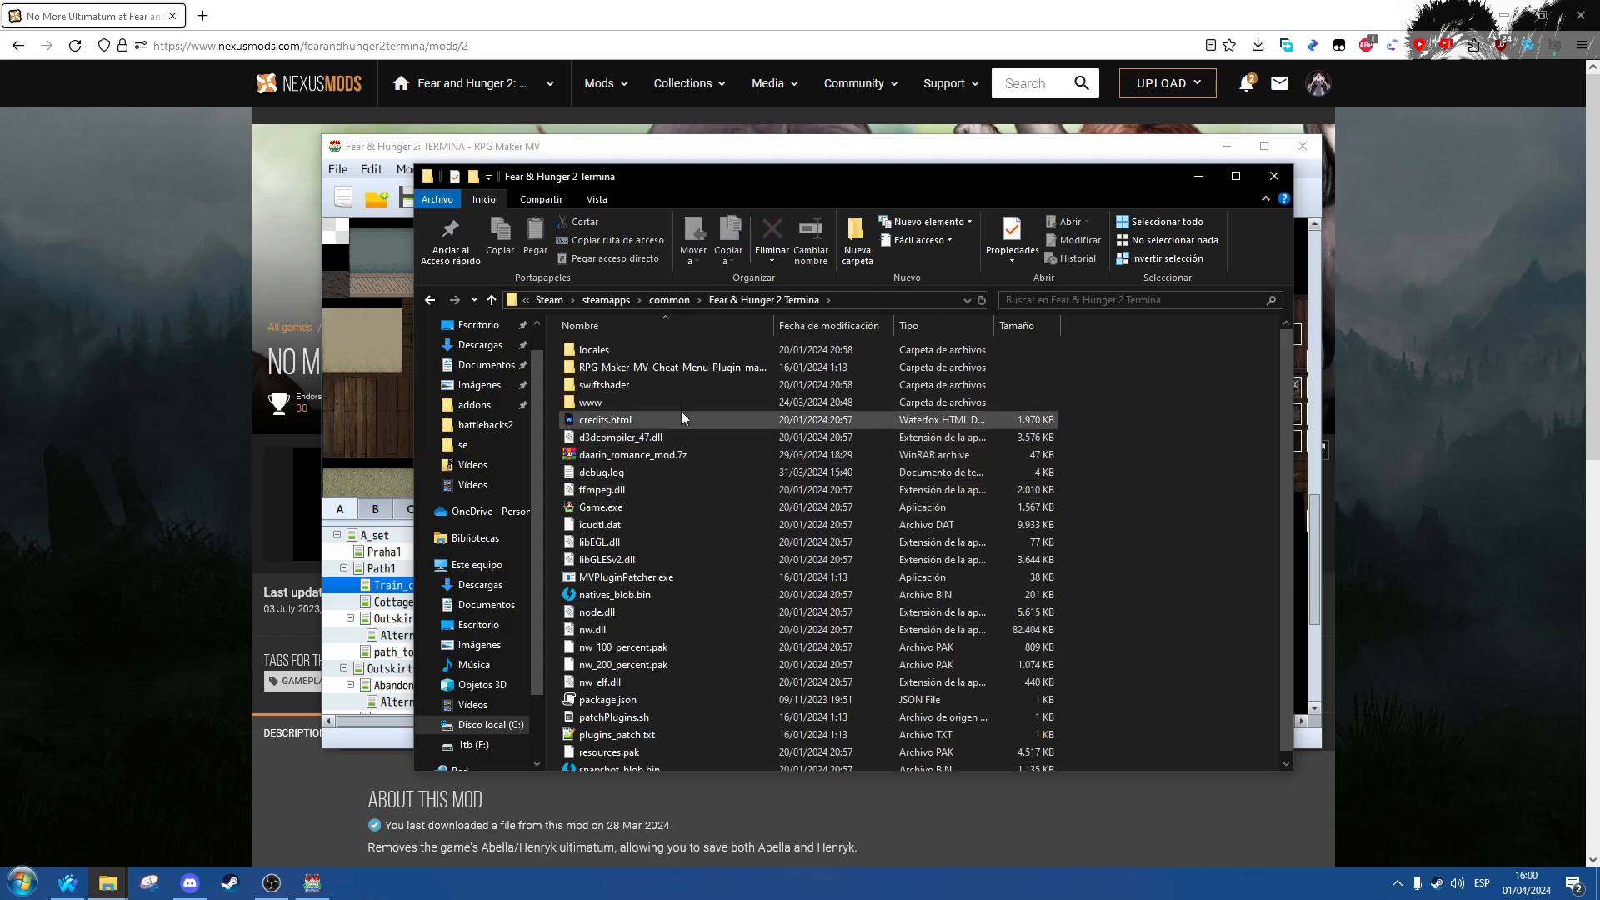
double_click(605, 401)
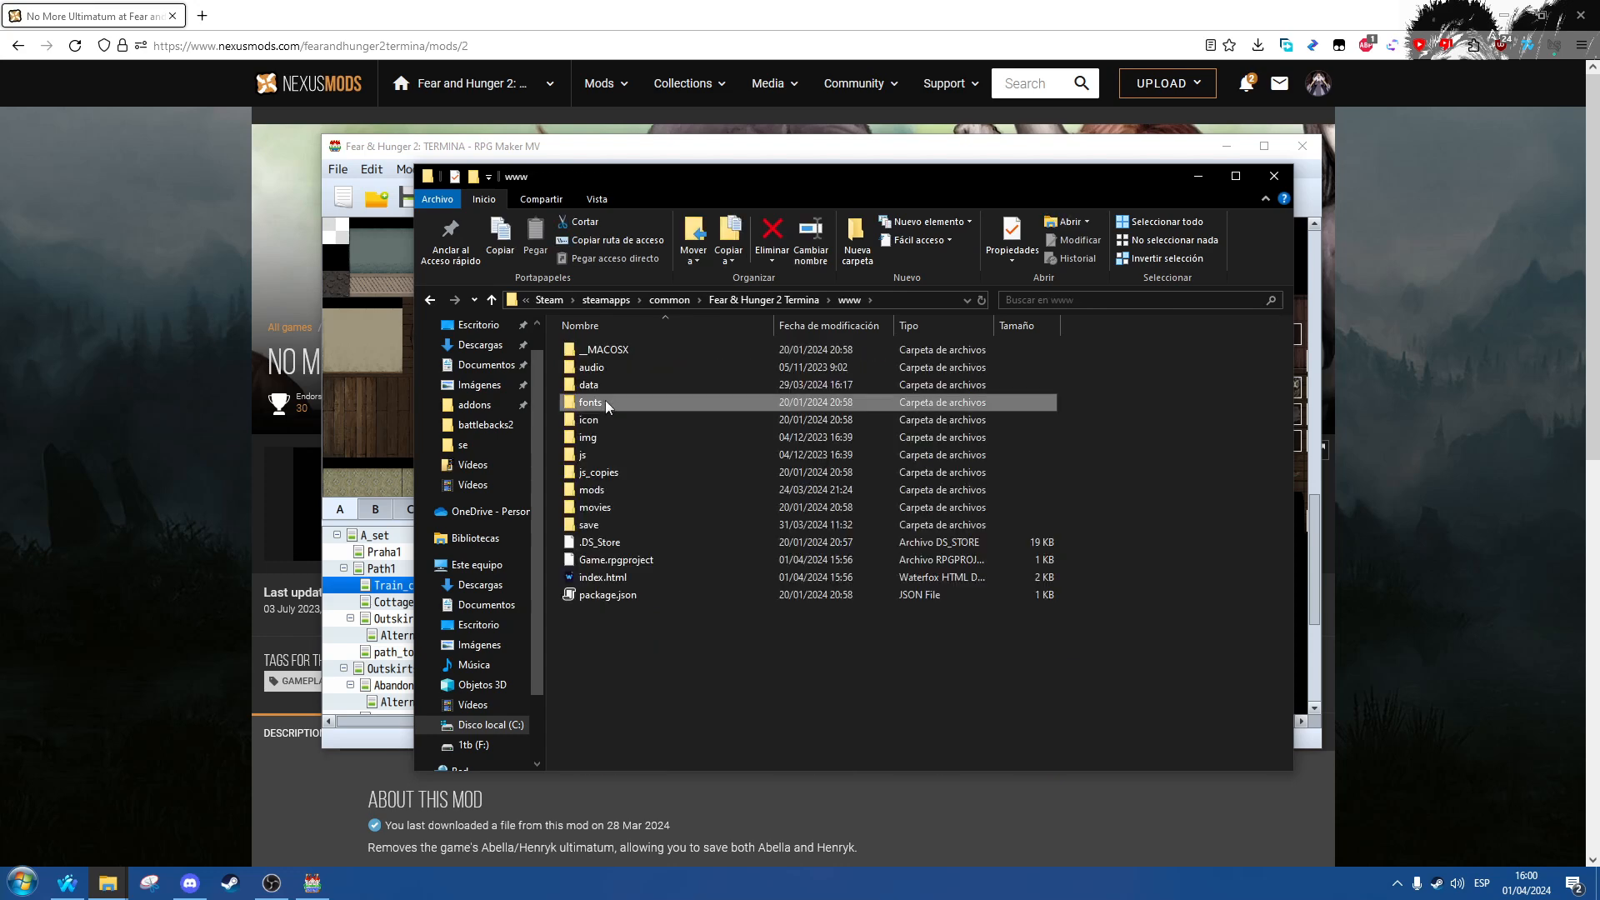
double_click(597, 386)
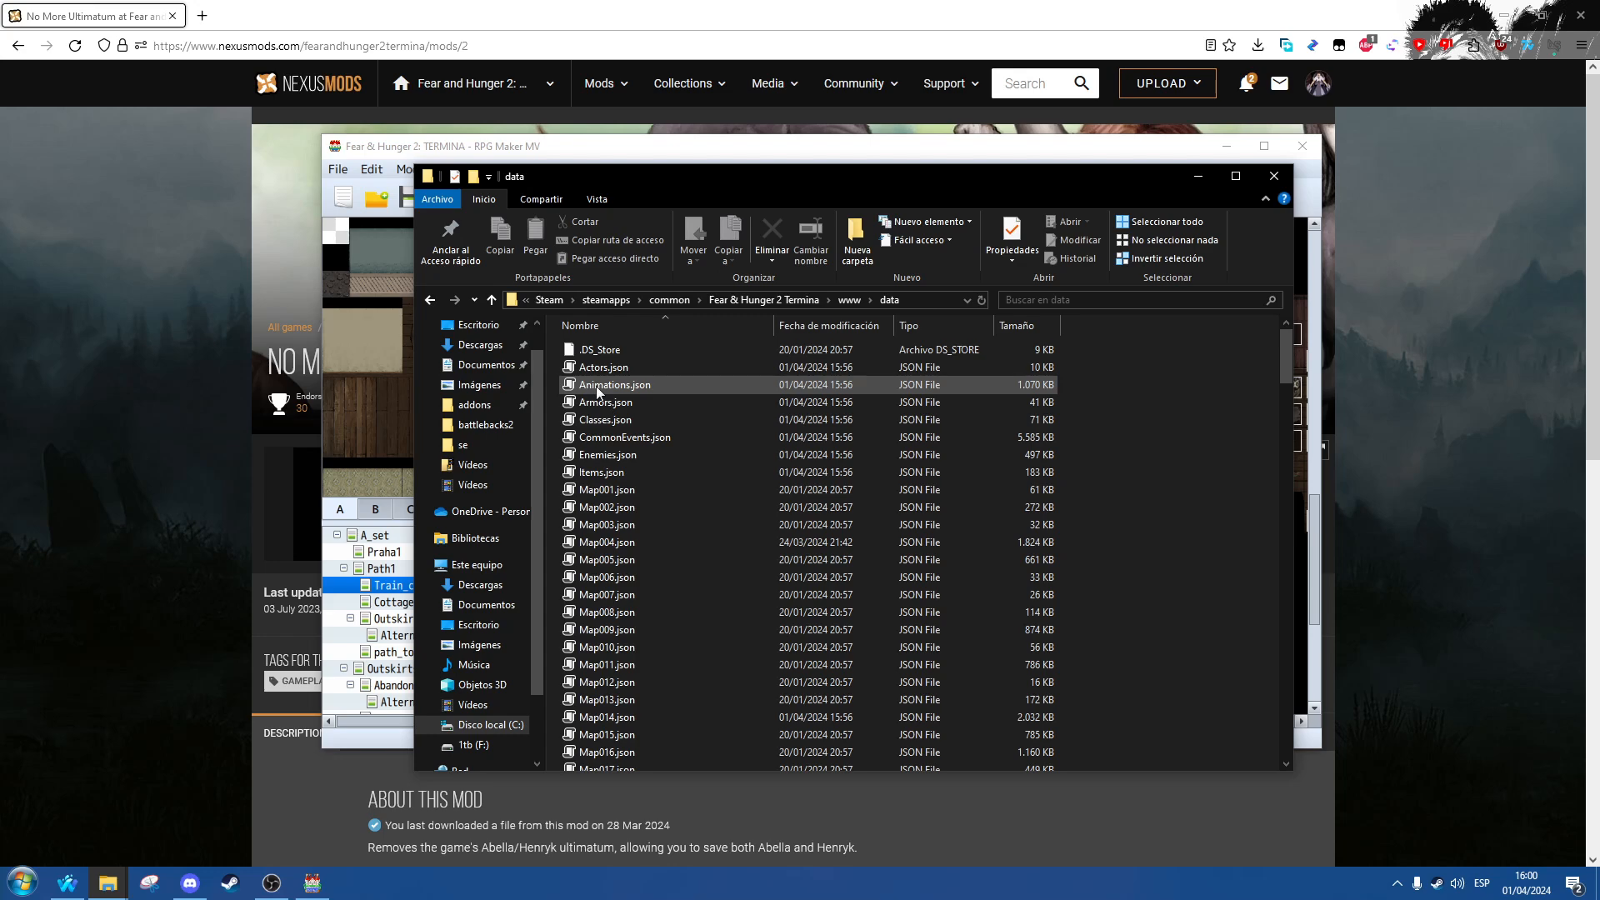
drag(794, 186, 1325, 180)
Step: Check the ID of the Train_cabins map in its properties and select the matching Map014.json in the data folder
right_click(402, 588)
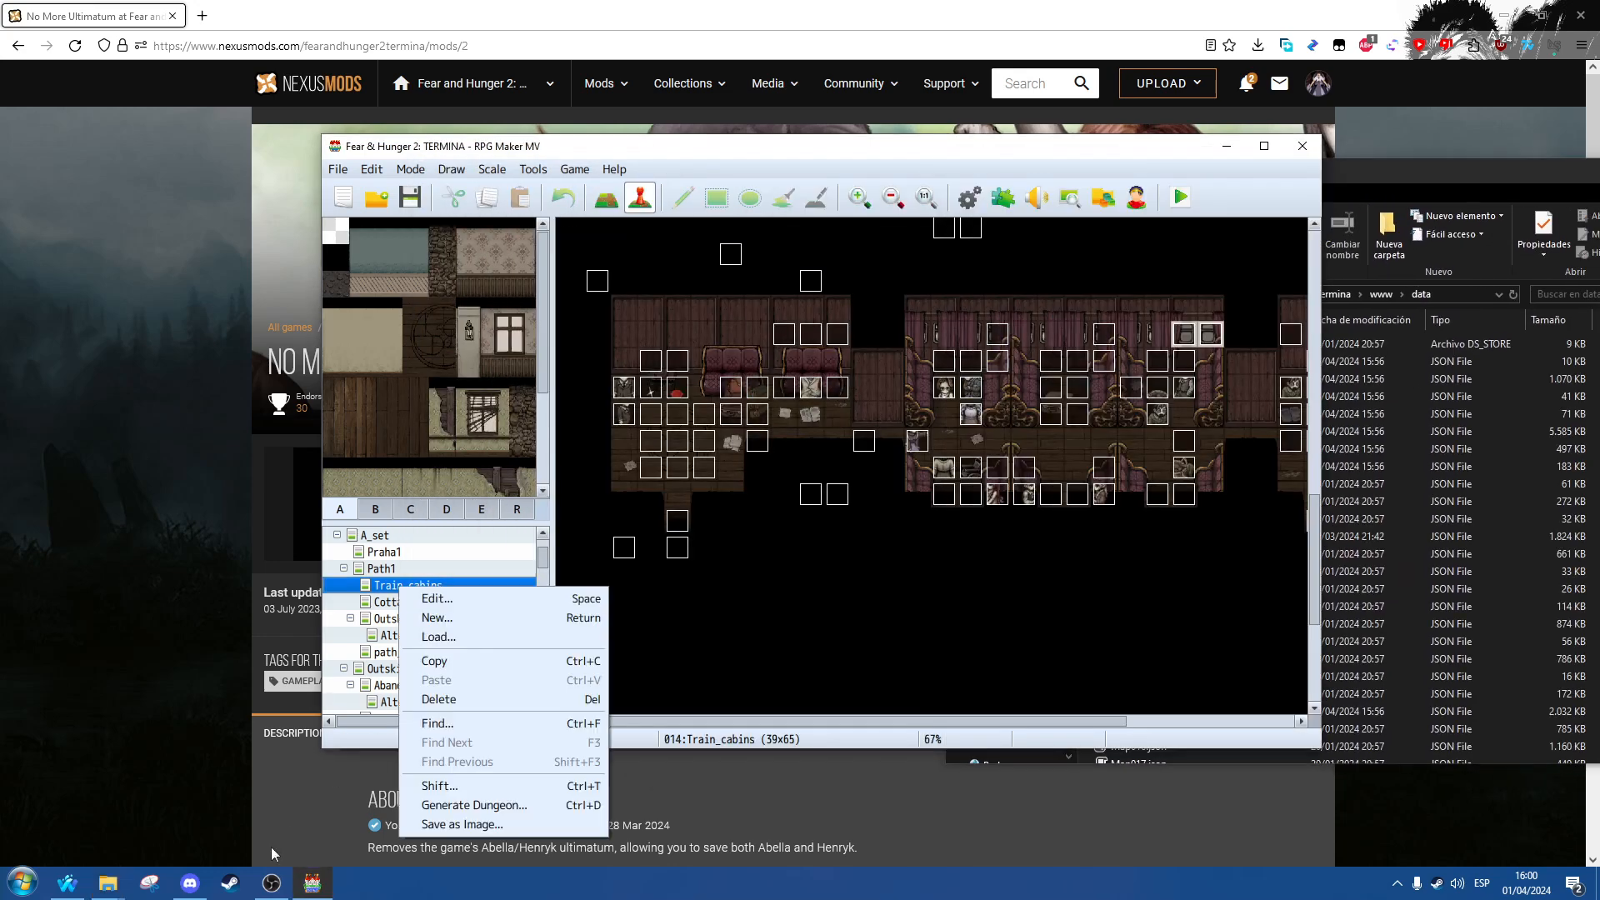
click(439, 599)
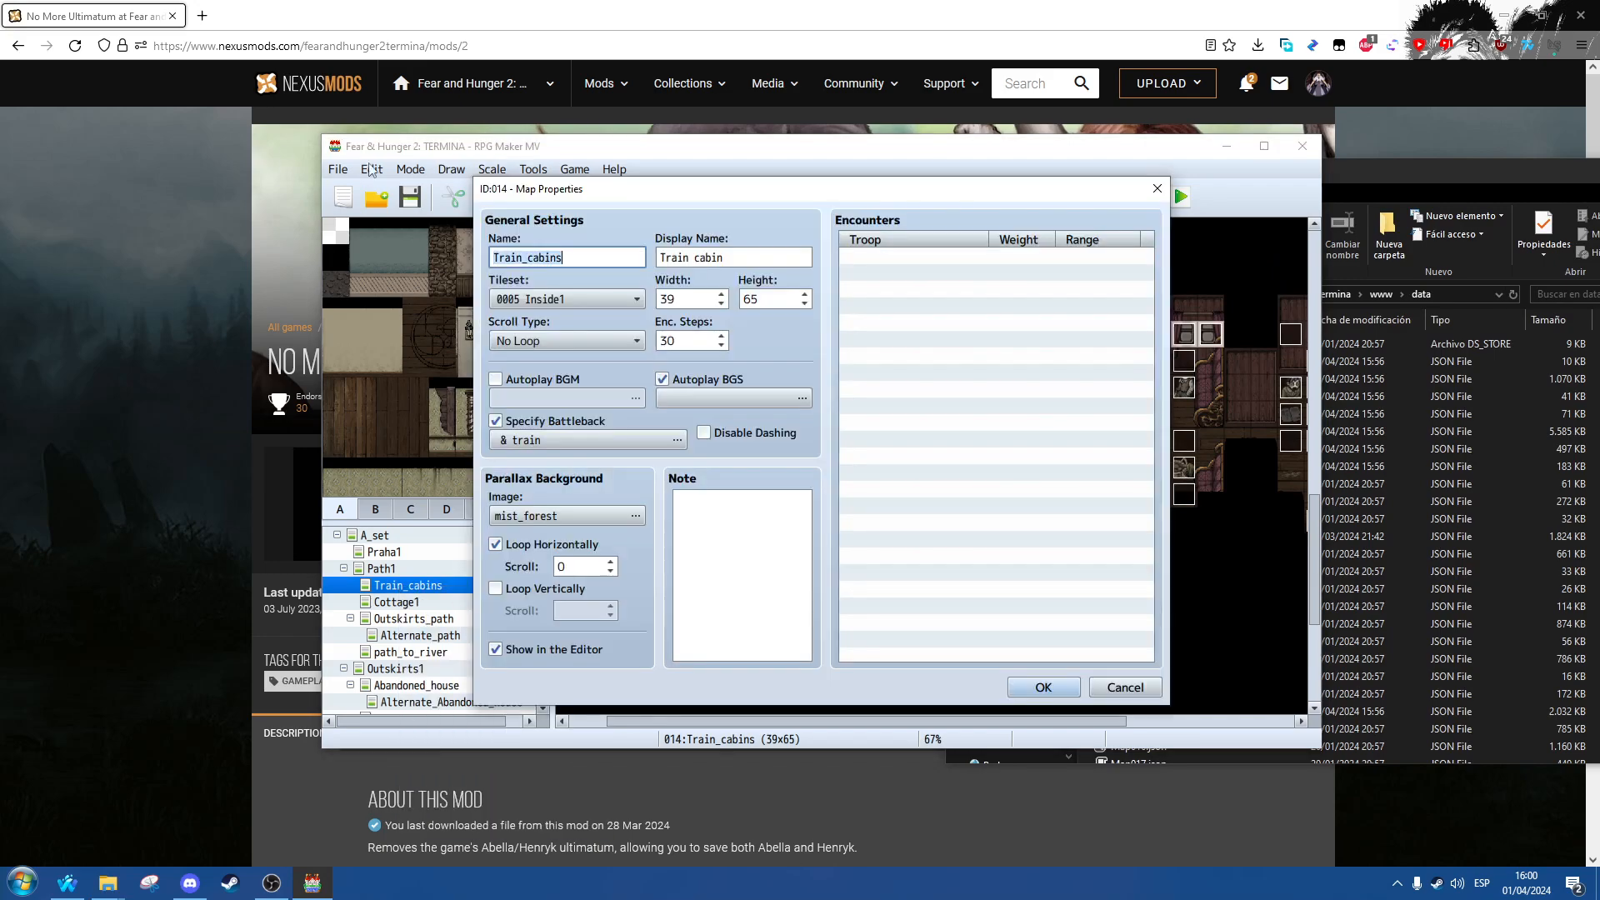
click(1167, 185)
click(1372, 173)
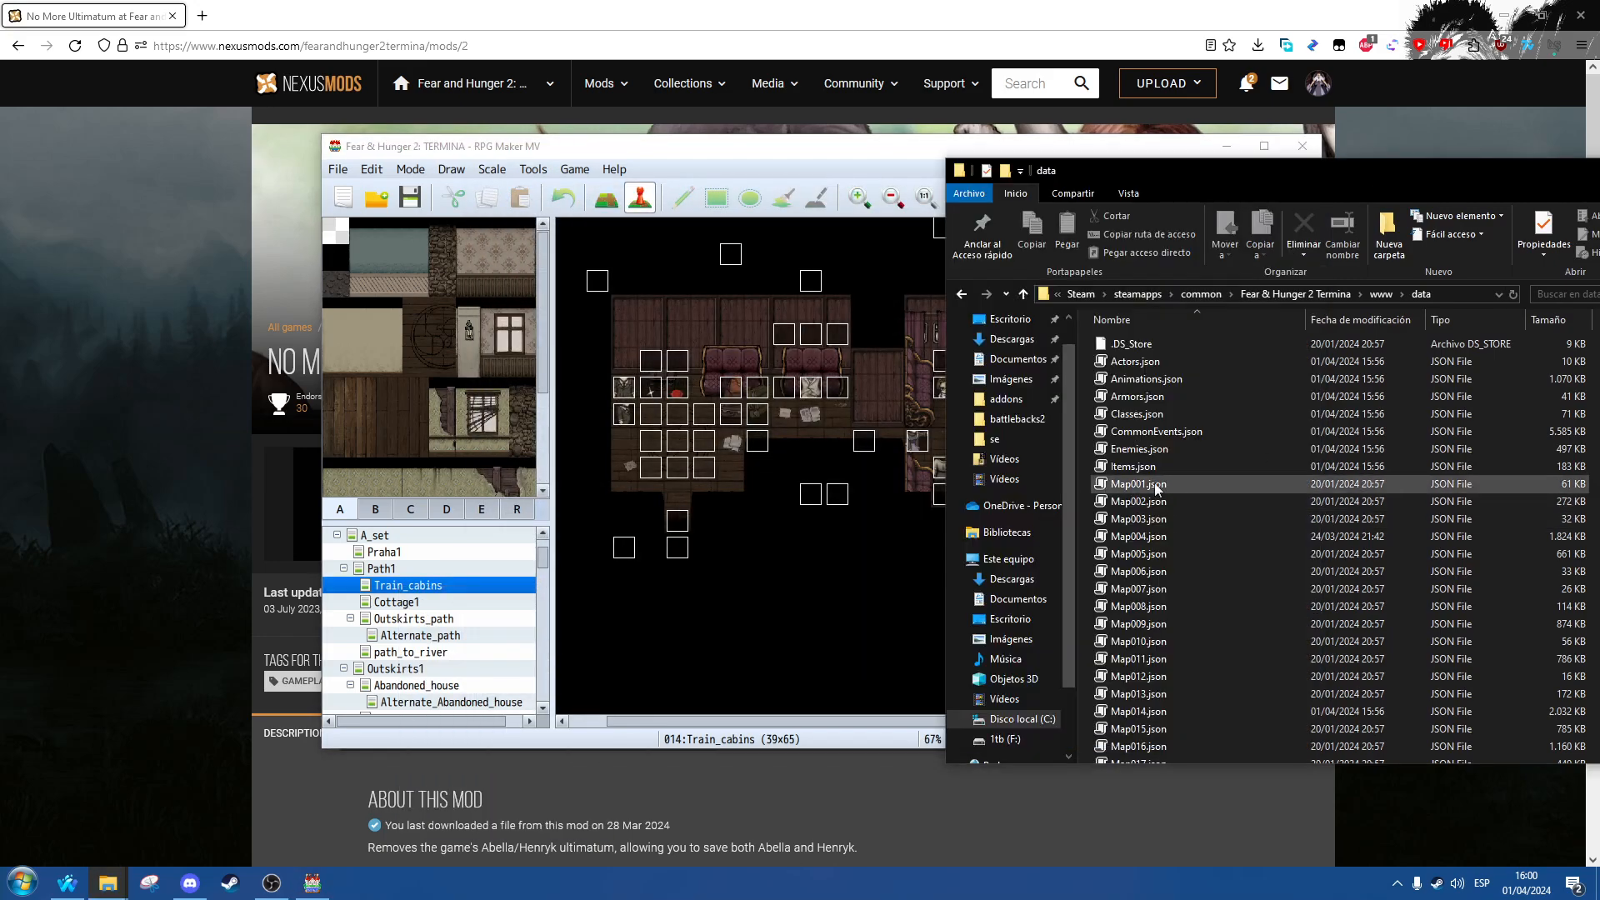
click(1179, 711)
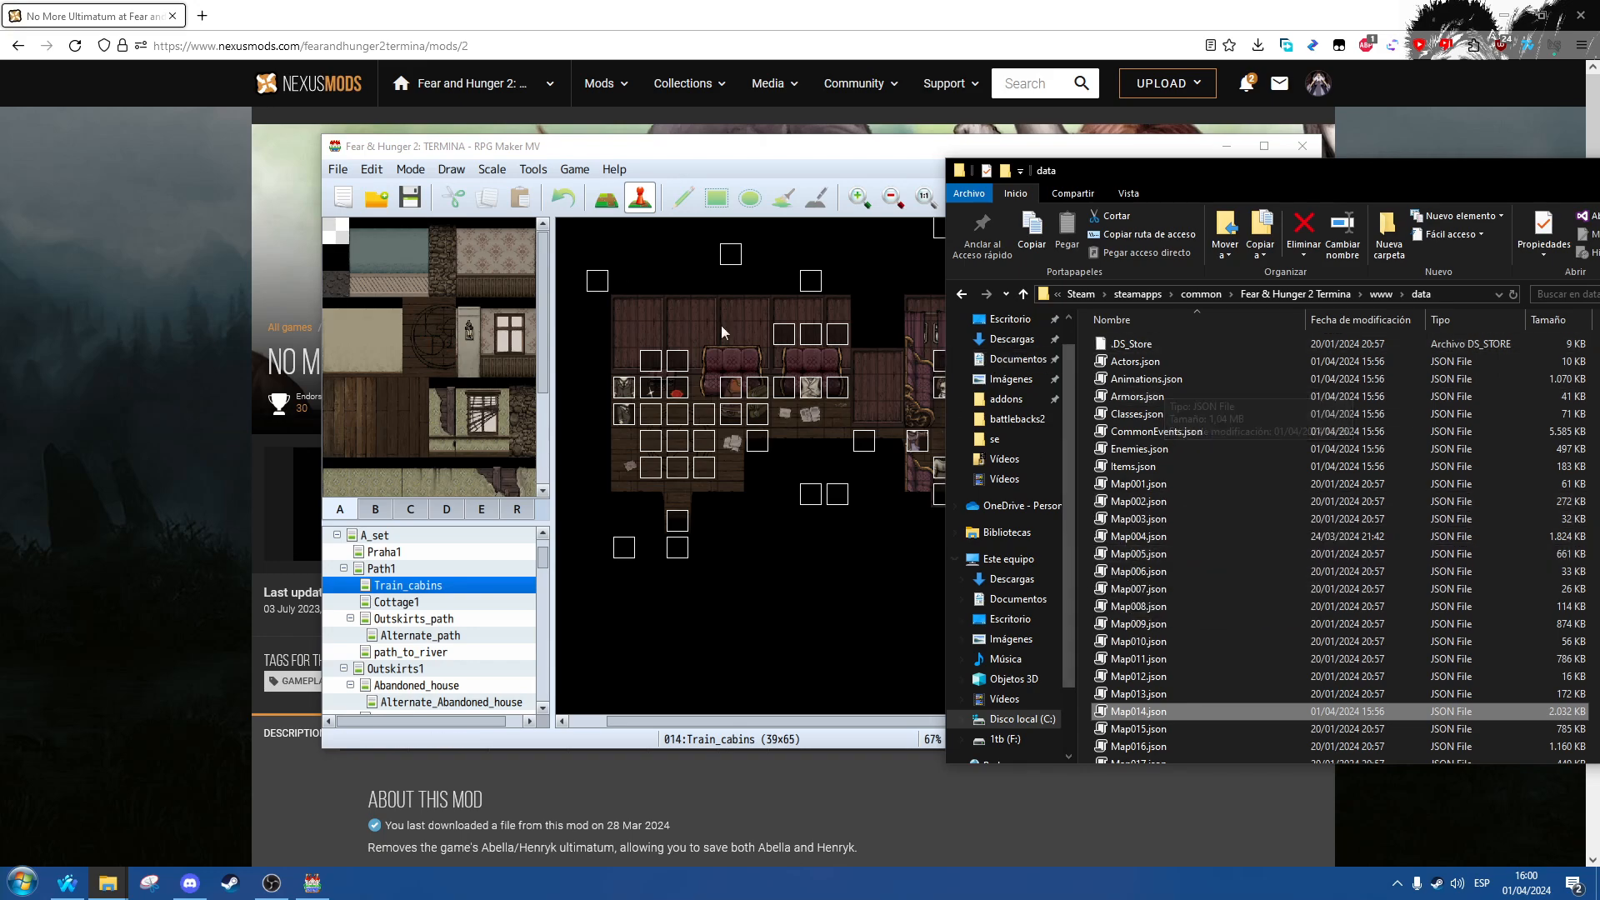
Step: Open the RPG Maker MV database, move it clear of the data folder and show the Items category
click(506, 158)
click(542, 171)
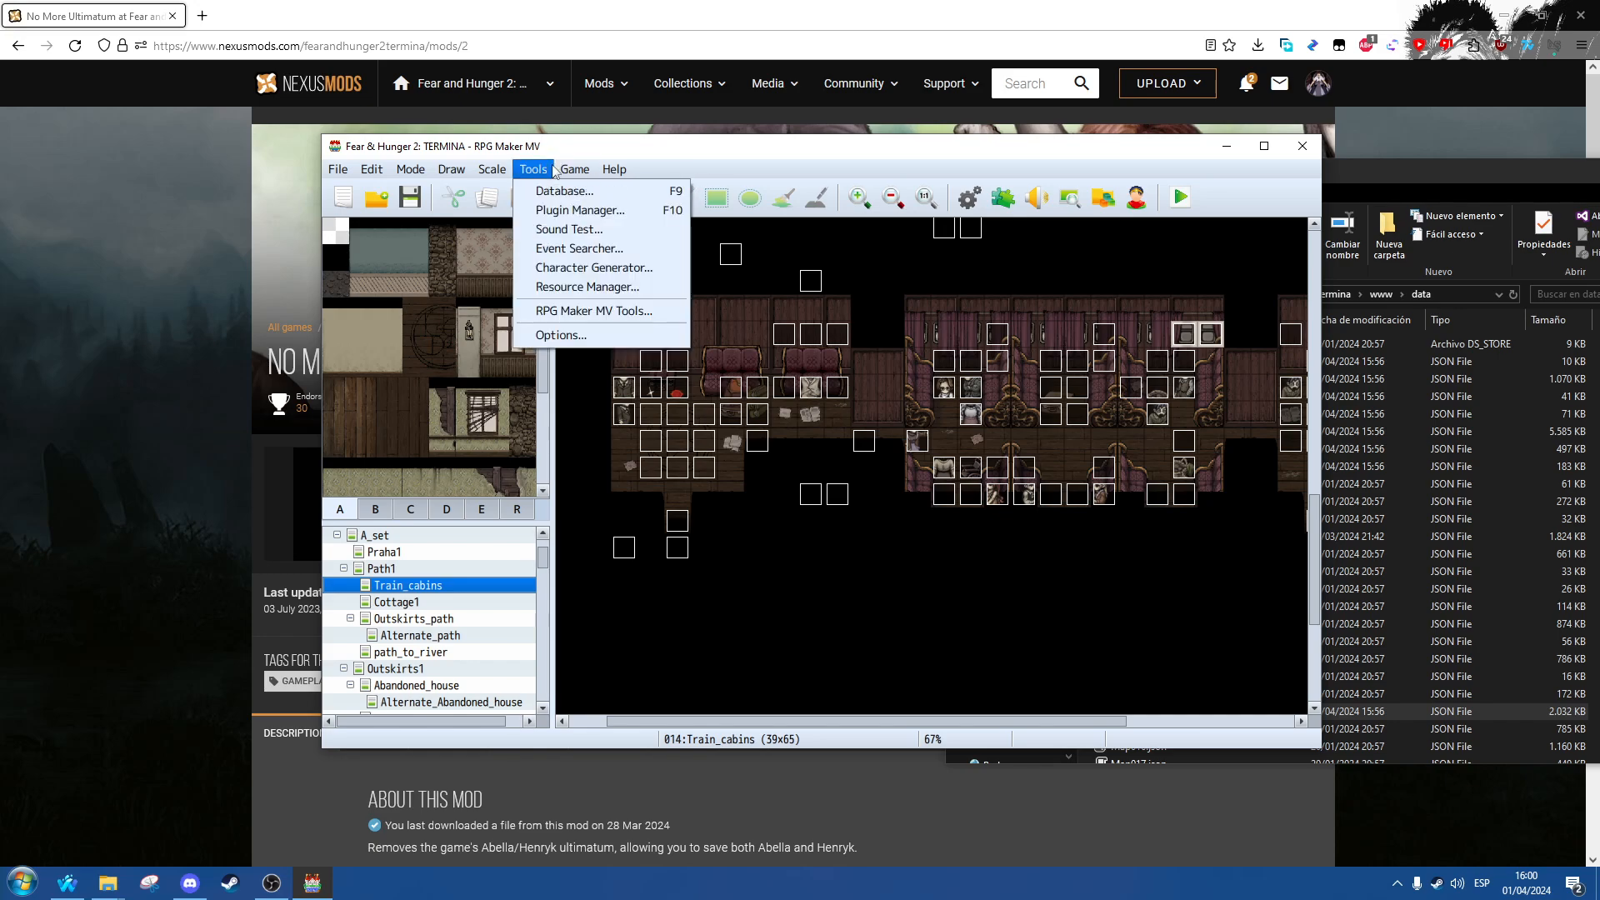
click(555, 191)
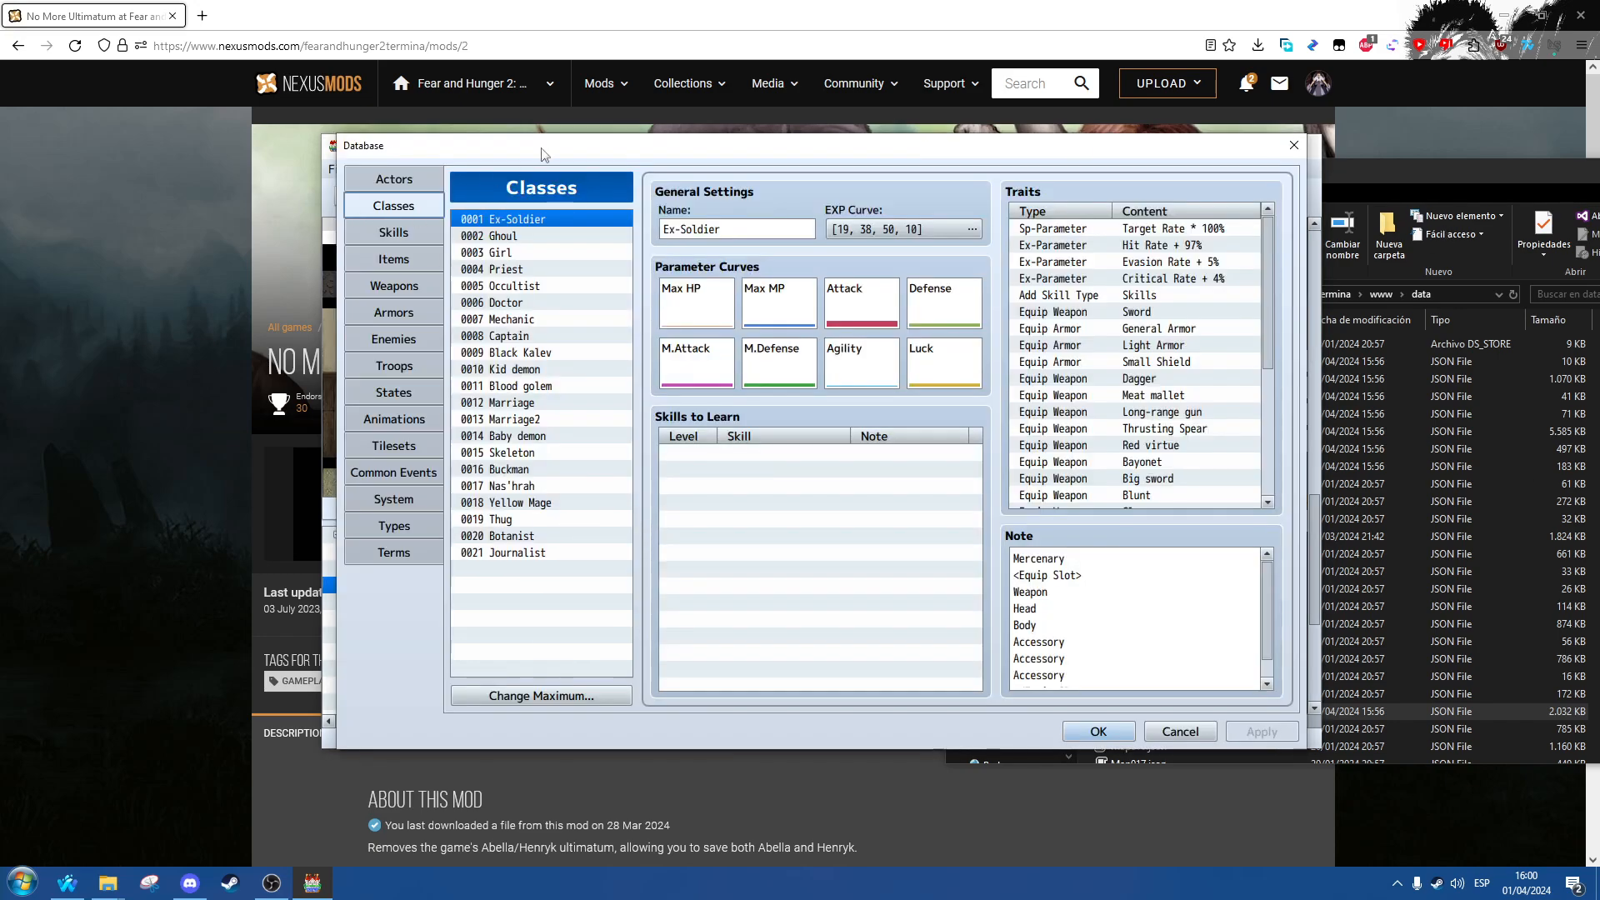
drag(541, 155, 307, 141)
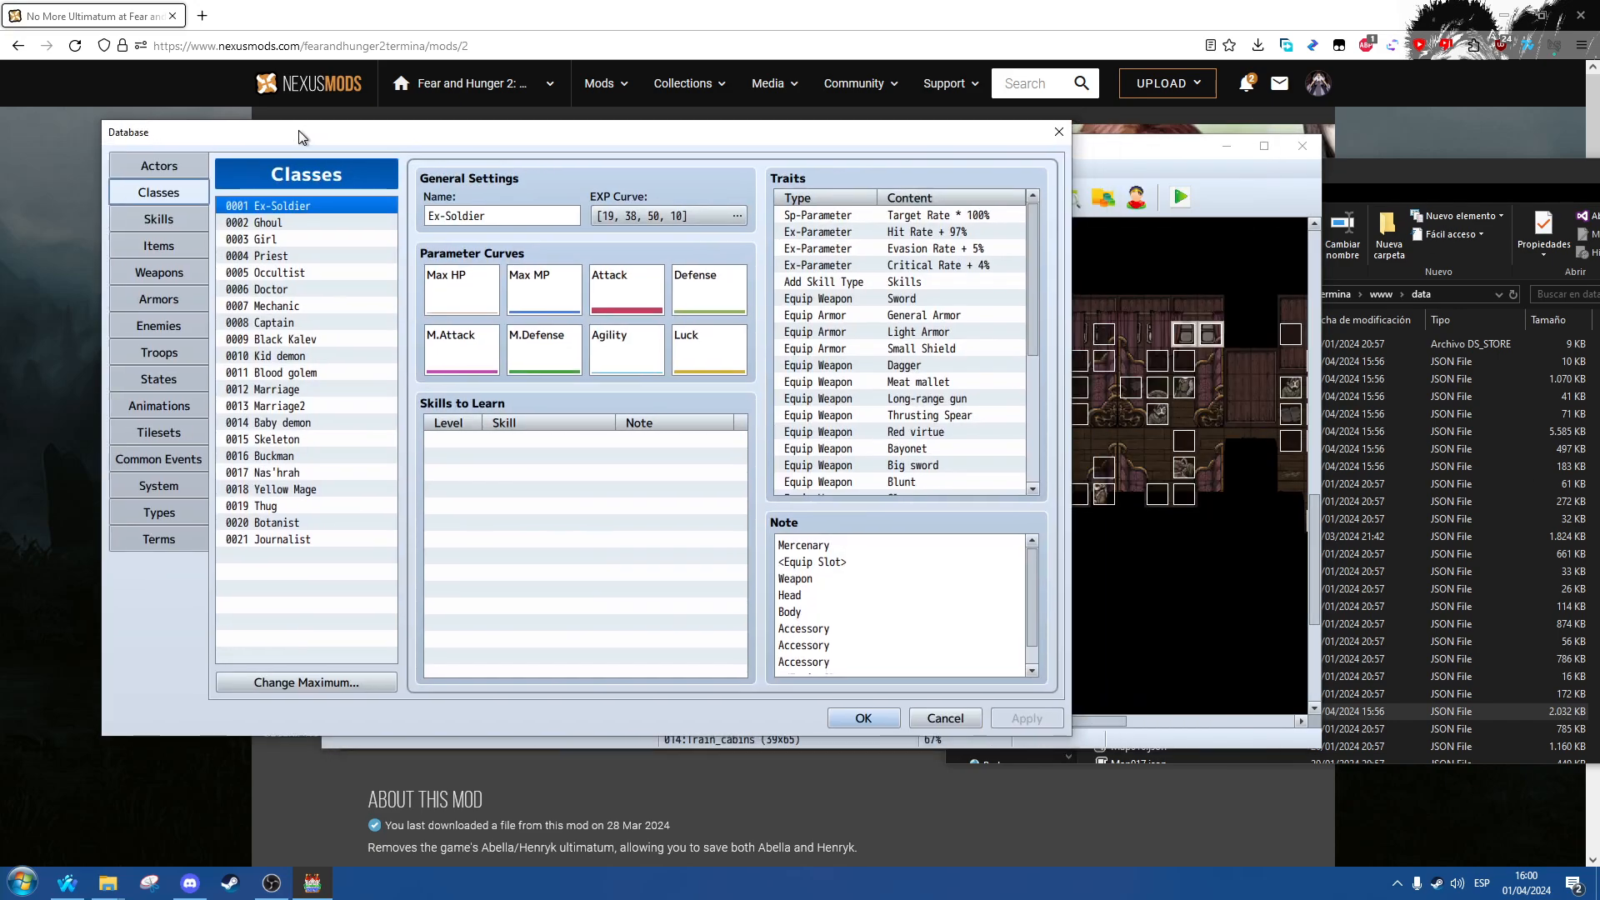
click(190, 247)
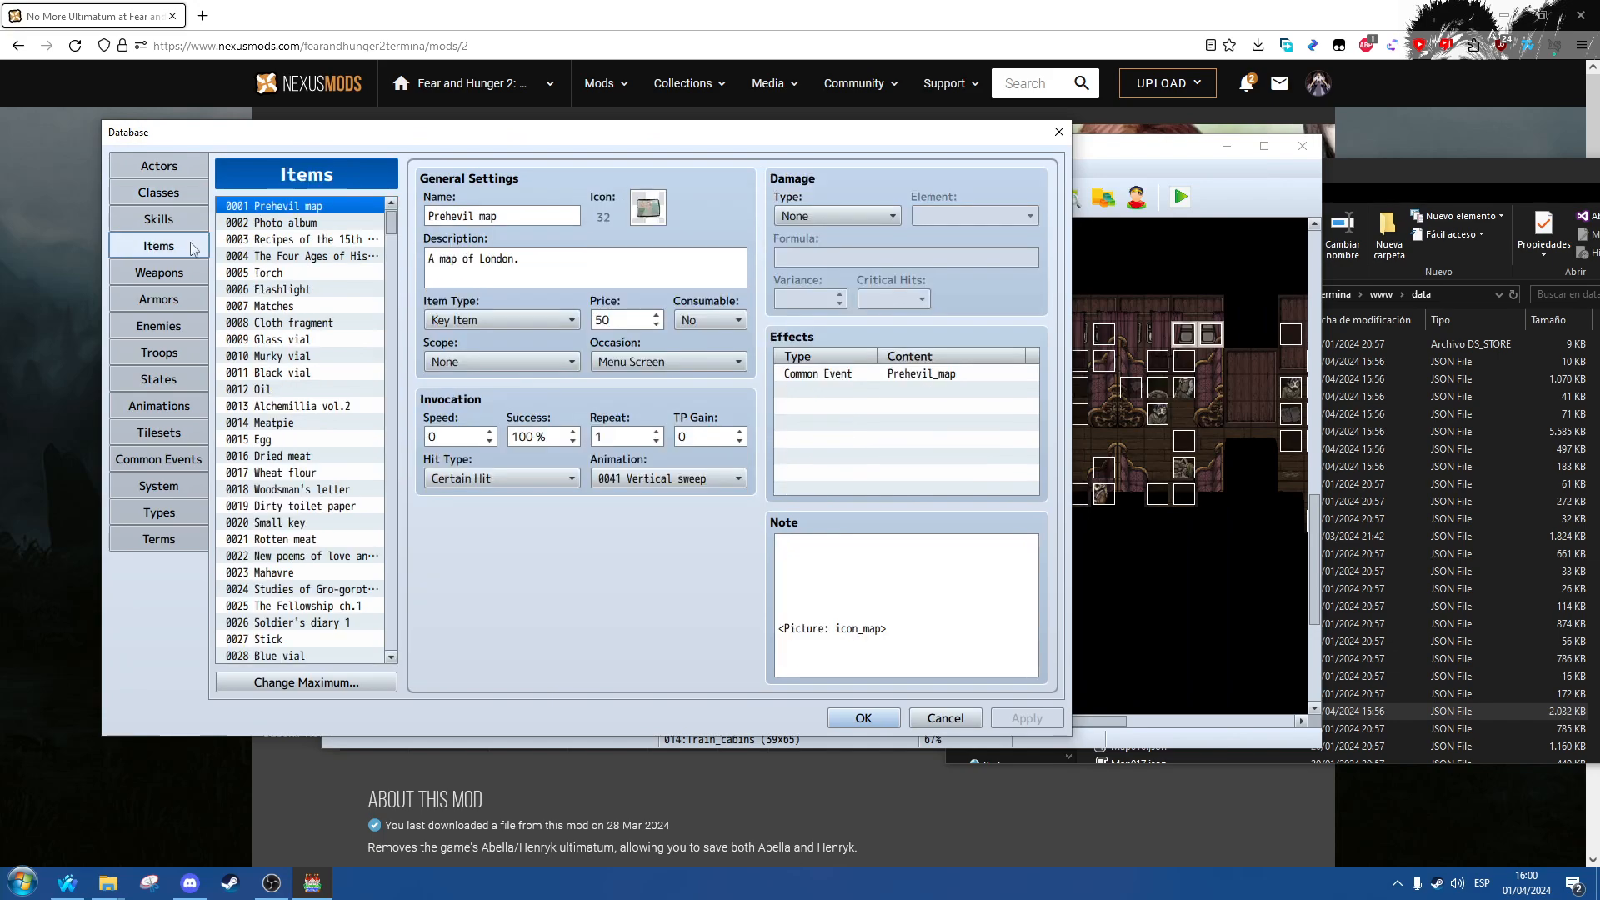
Step: Look through the files in the data folder and select Items.json, which corresponds to the database's Items category
click(1452, 177)
scroll(1229, 575, down, 10)
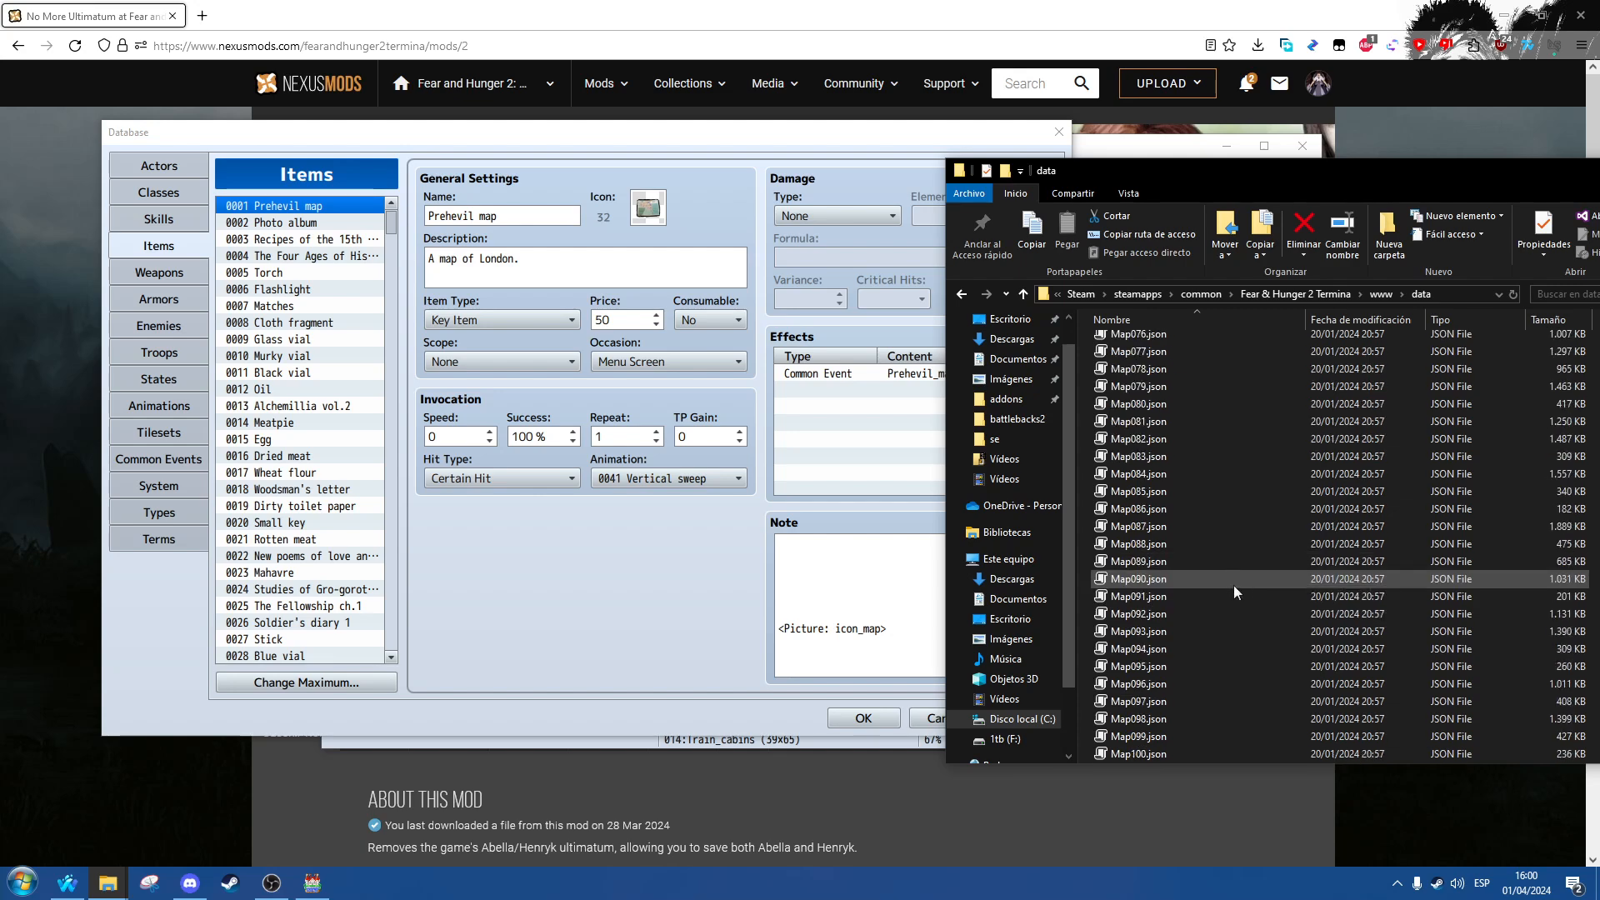
scroll(1222, 592, down, 18)
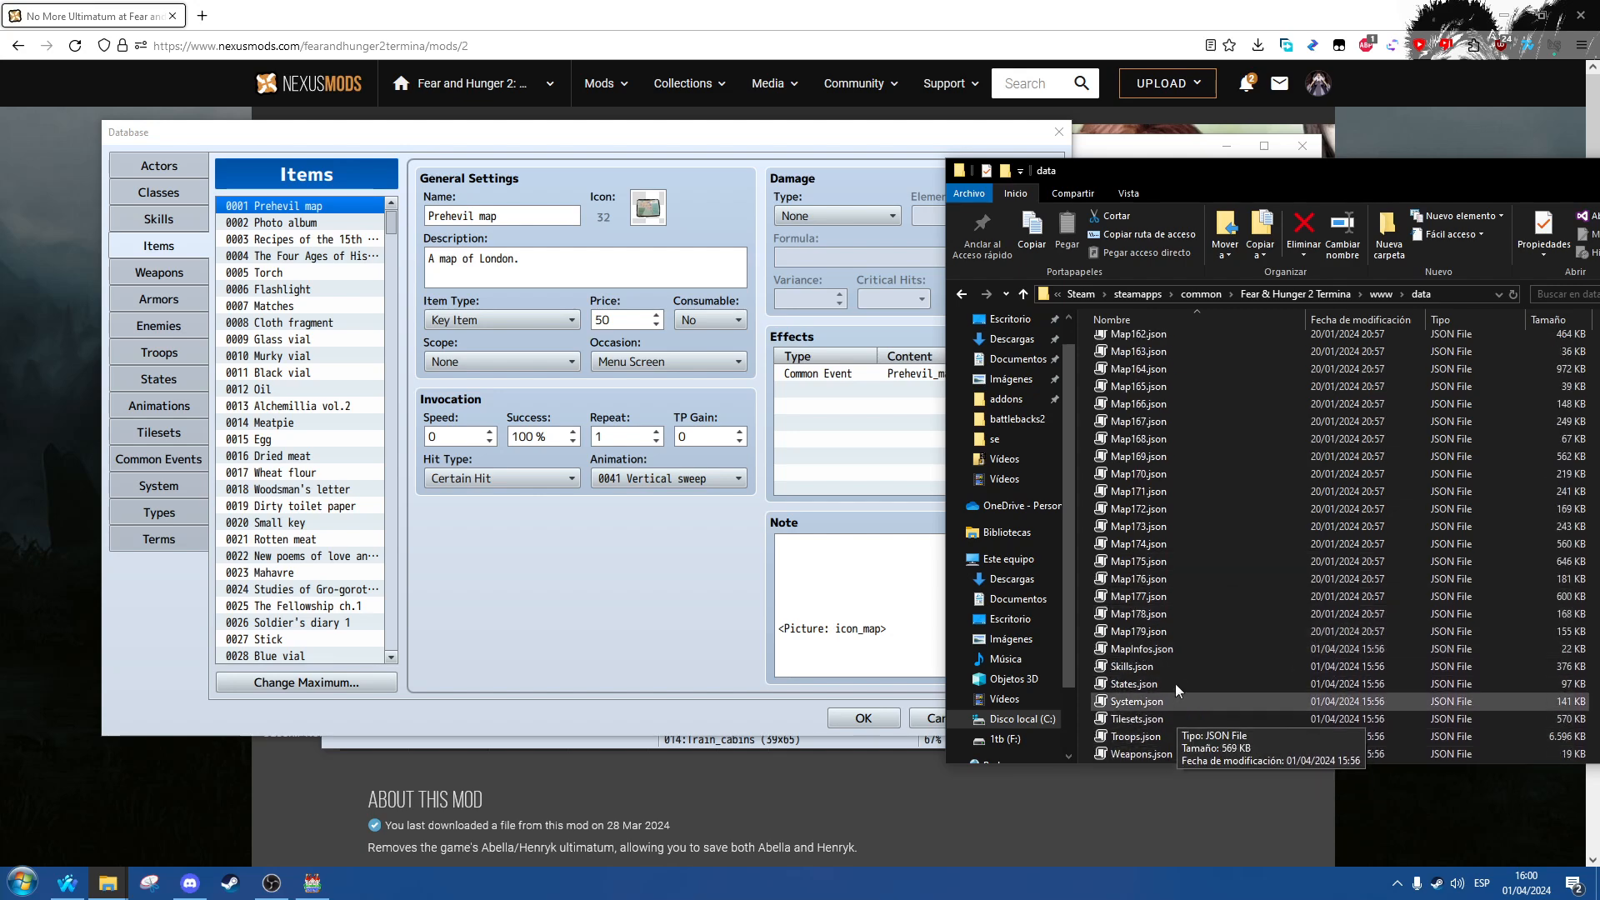
scroll(1175, 683, up, 17)
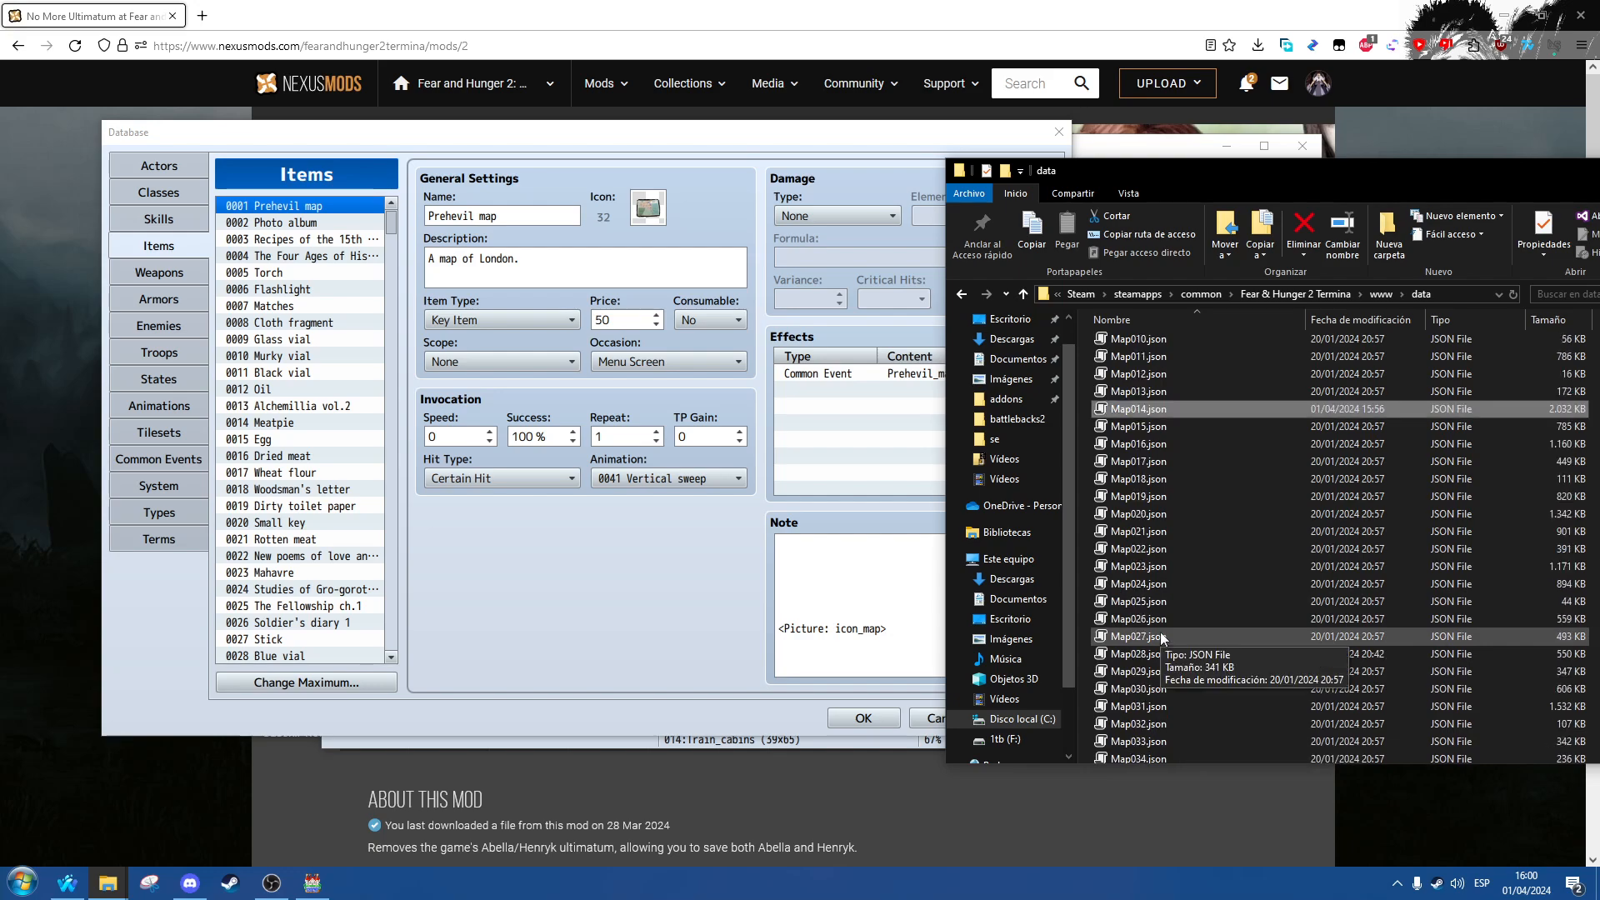
scroll(1159, 635, up, 20)
click(1144, 468)
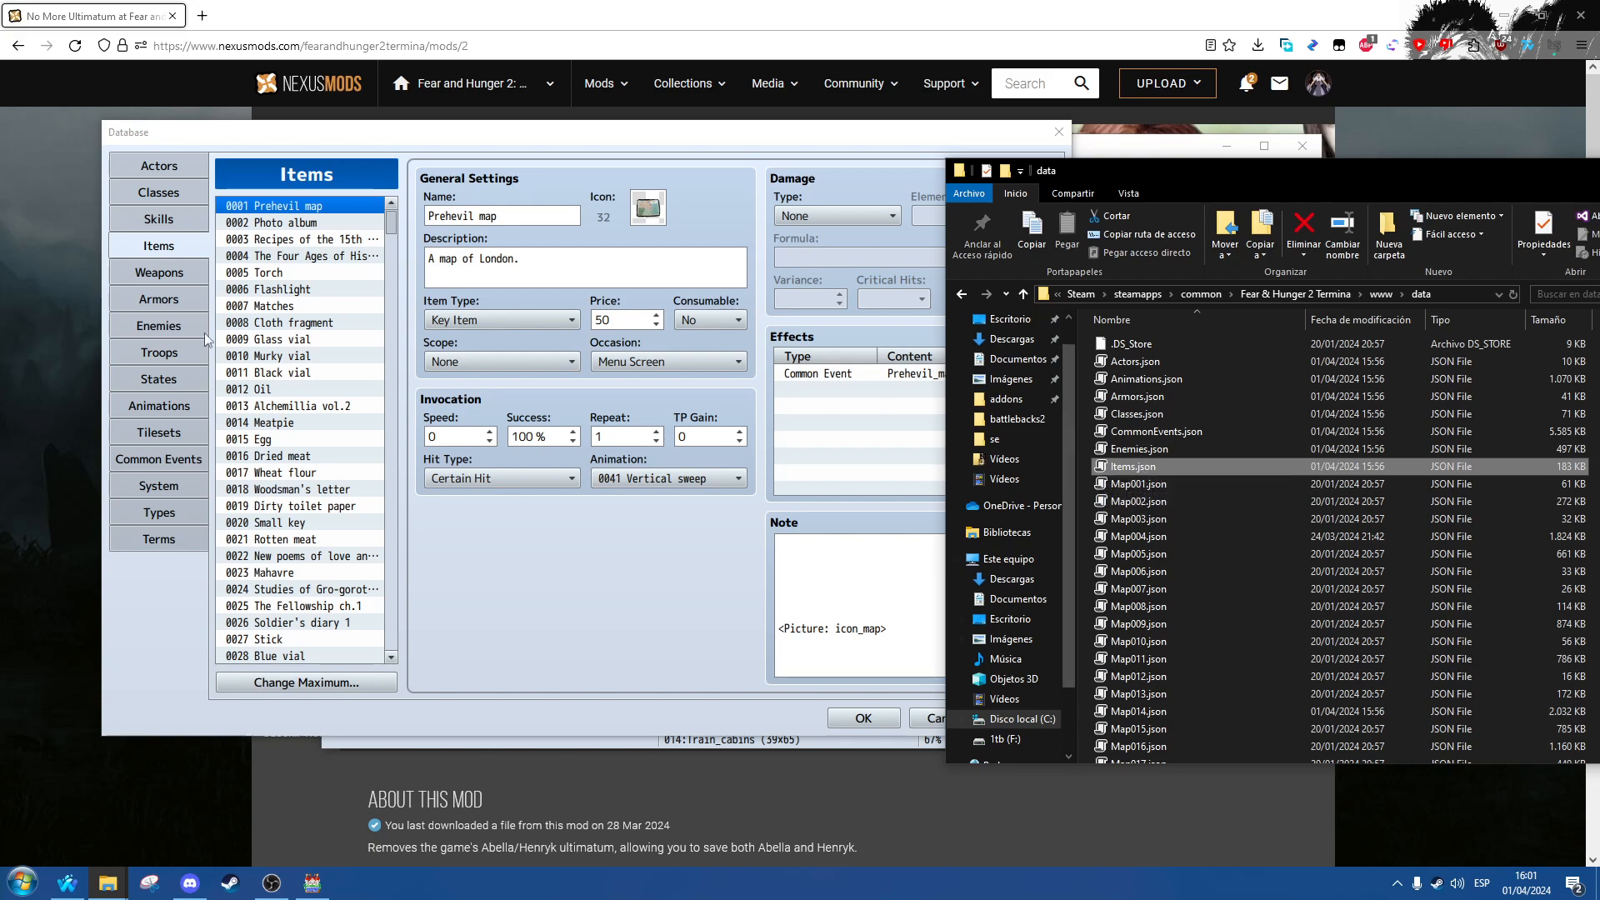
Step: Show the Skills category in the database, select the corresponding Skills.json in the data folder and return to the database
click(177, 244)
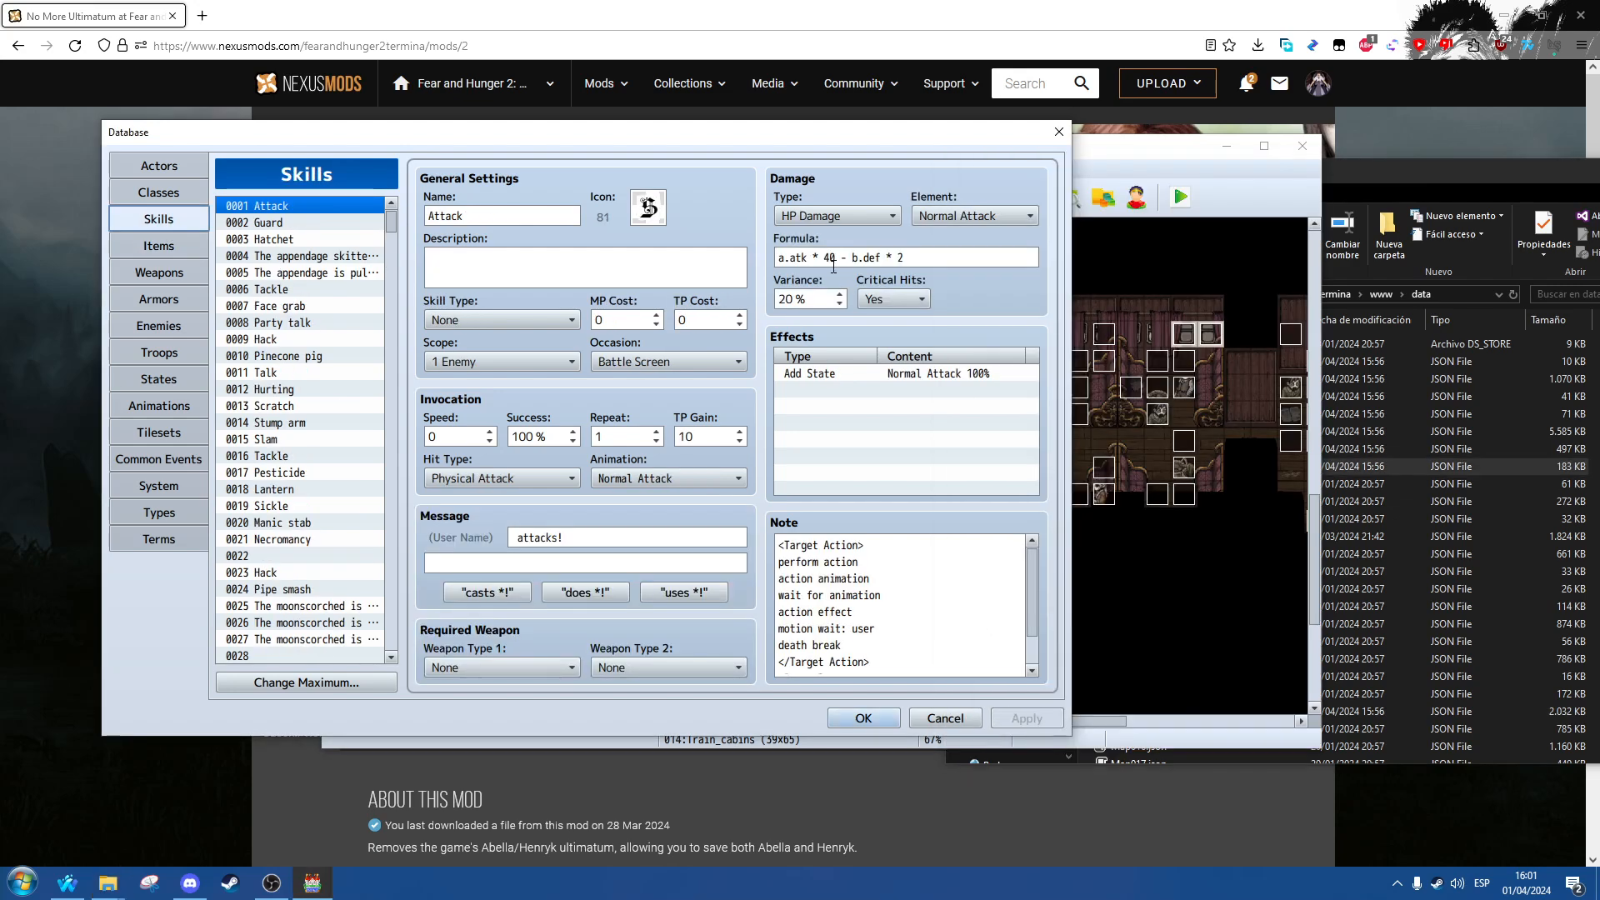
click(1392, 173)
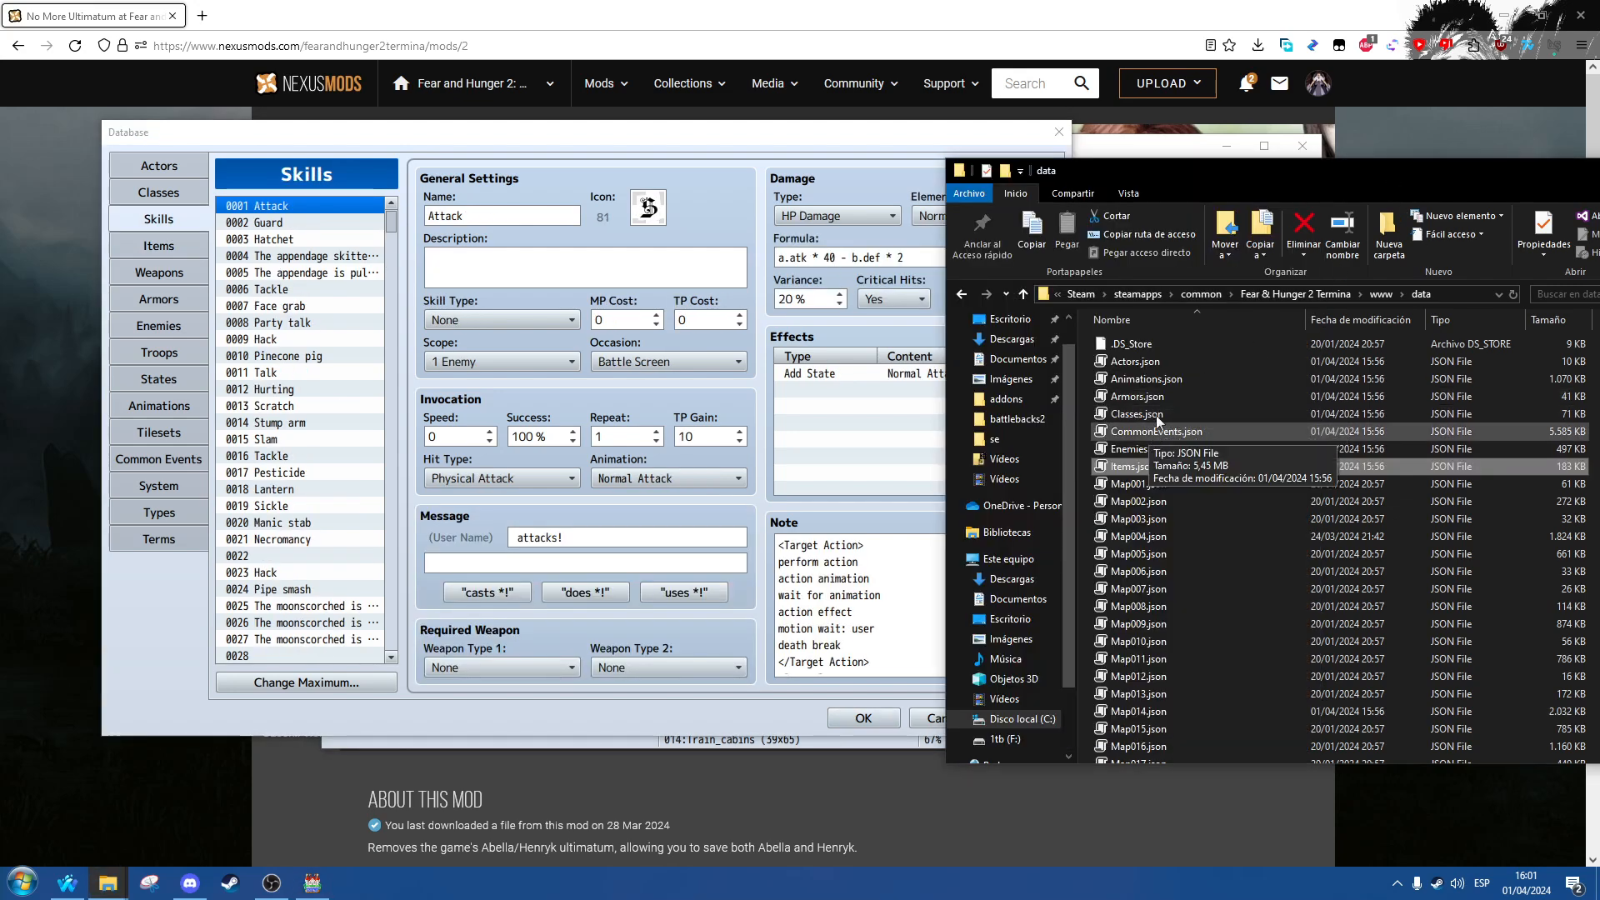
scroll(1164, 528, down, 20)
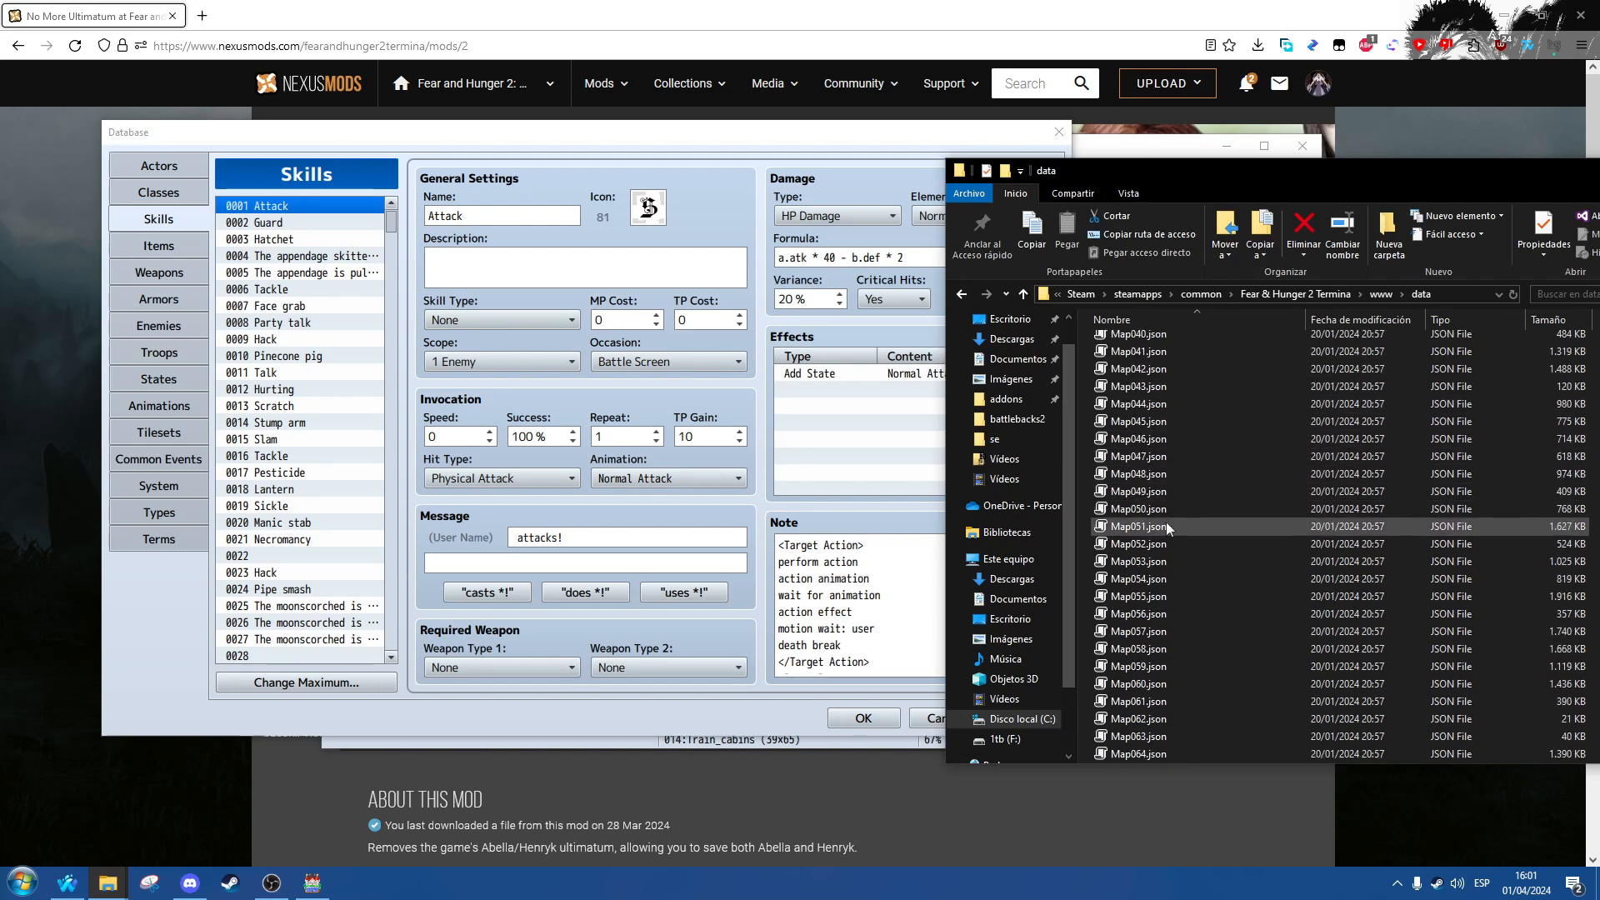
scroll(1170, 538, down, 20)
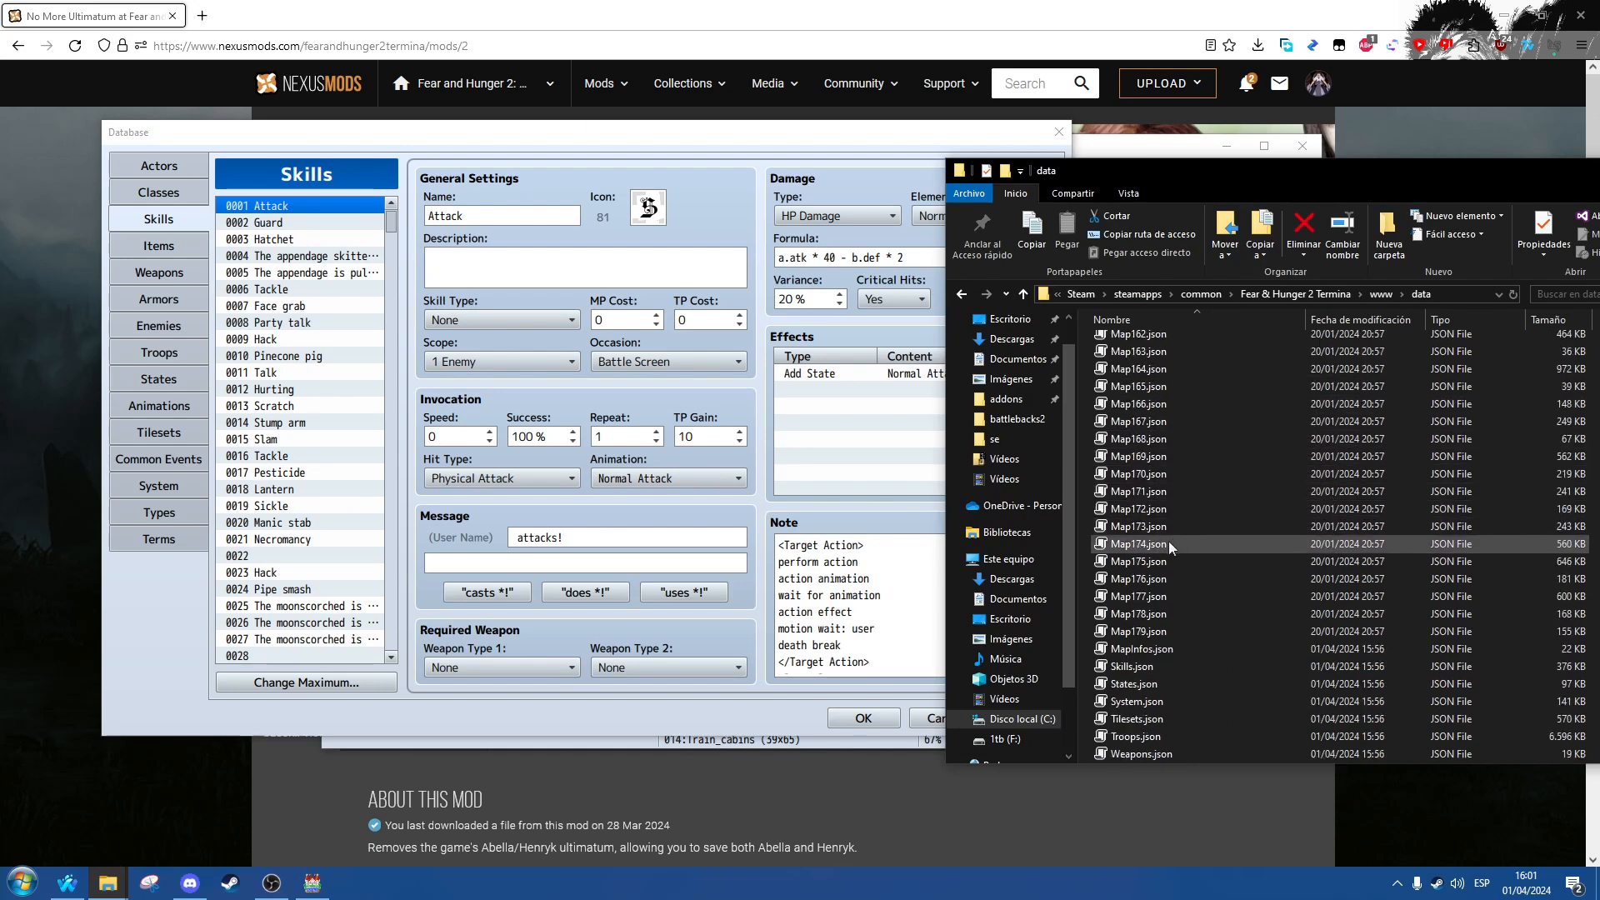
click(1125, 666)
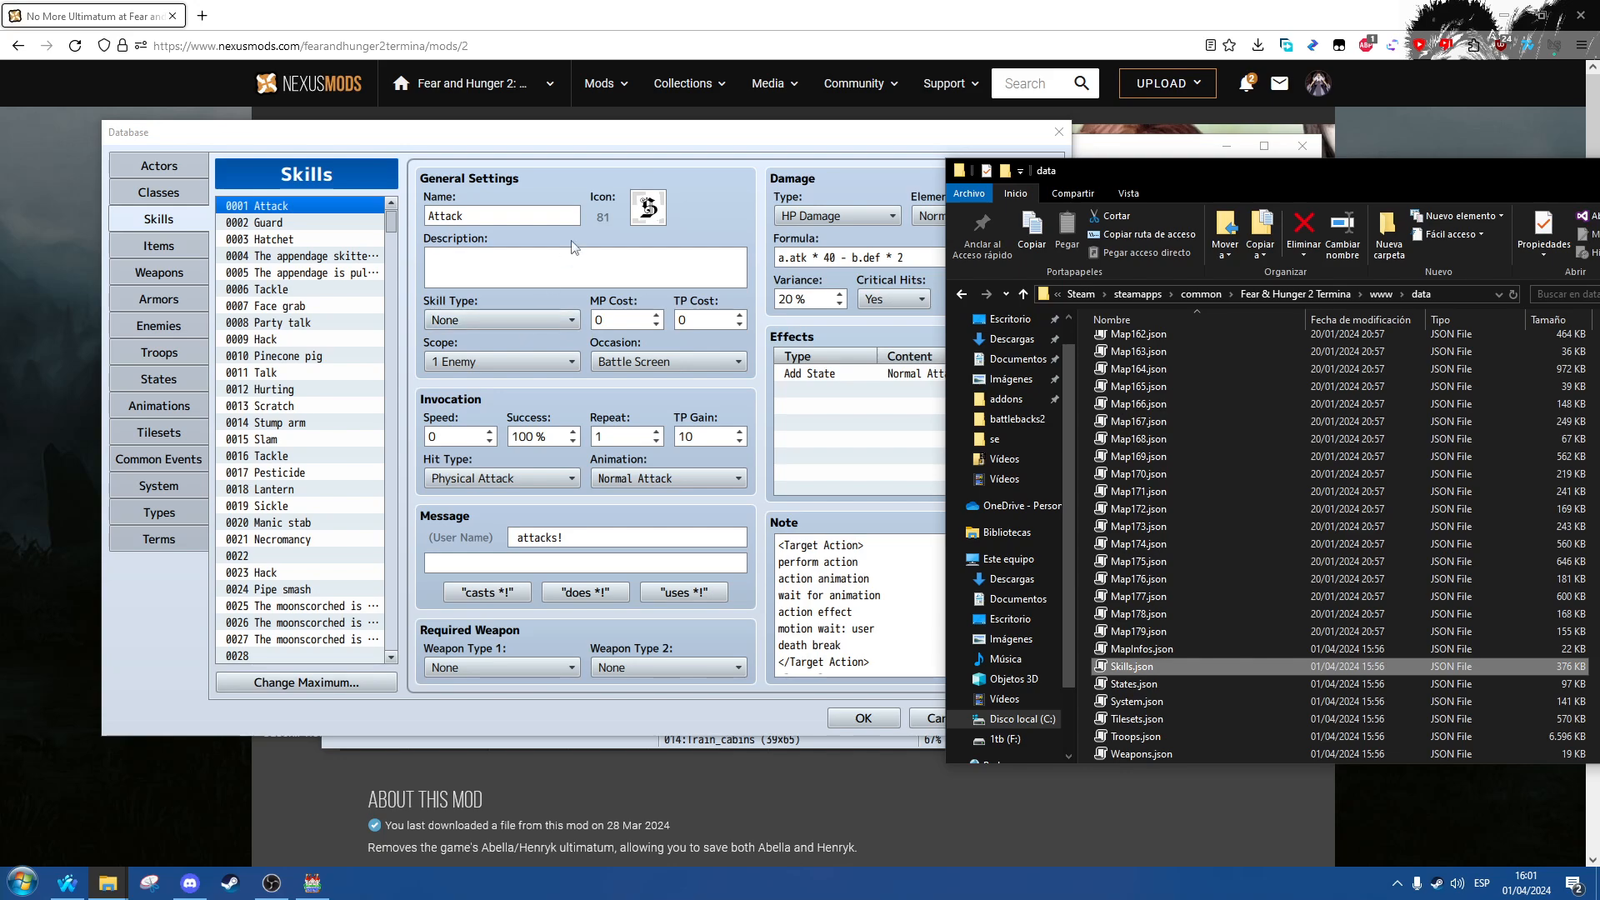
click(581, 147)
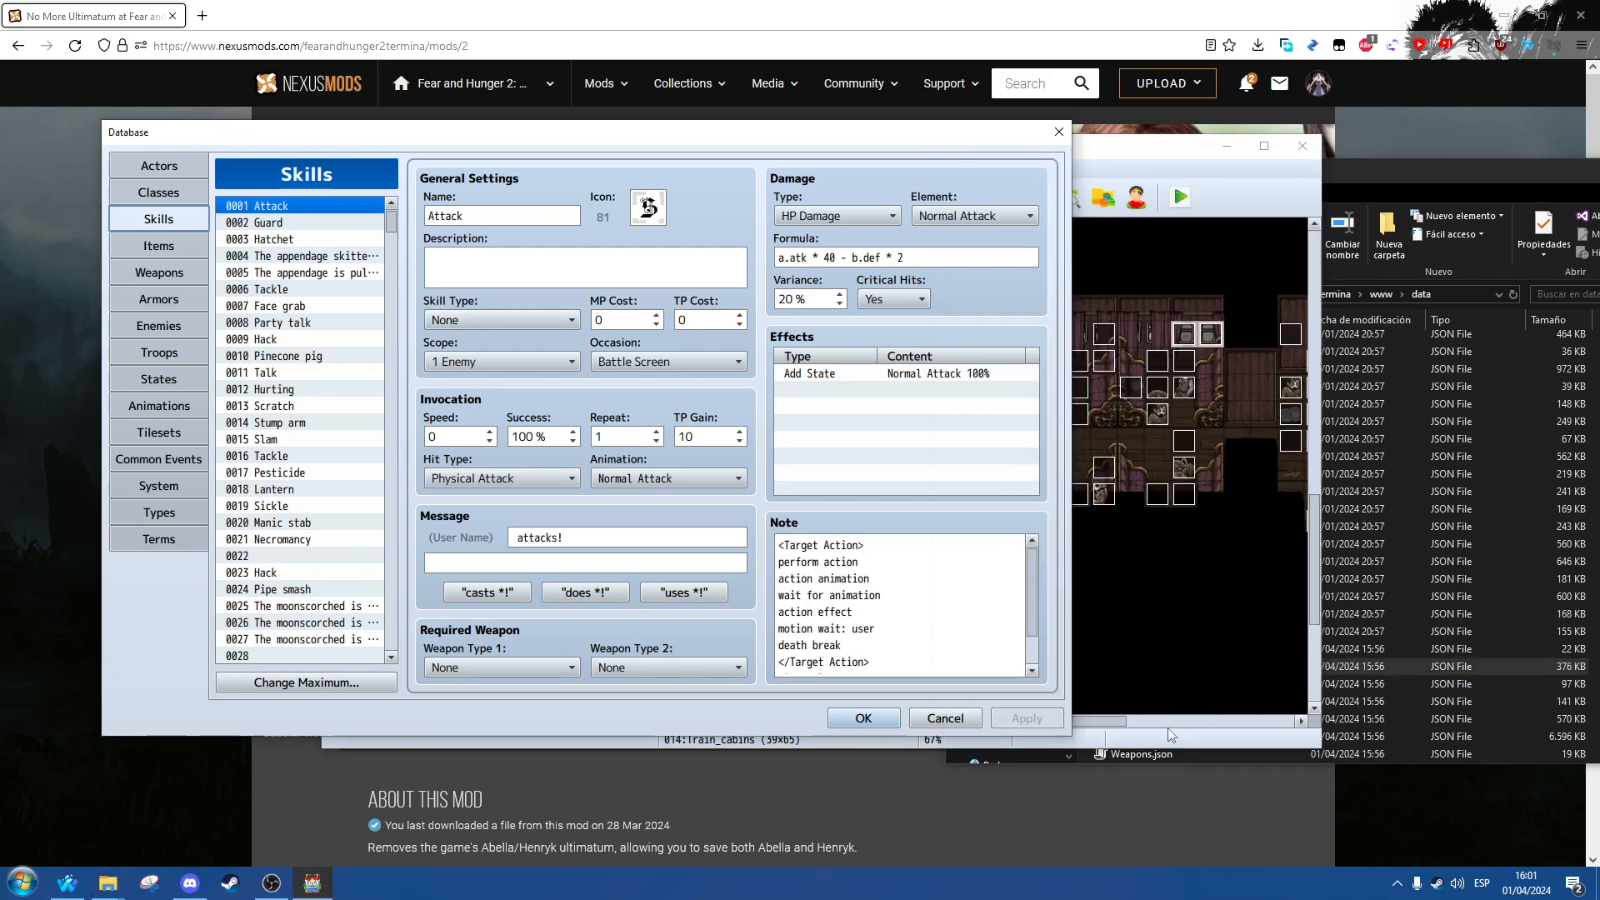
Step: Set the Attack skill's damage formula to a.atk * 4 - b.def * 2, apply the change and switch to the Items category
click(837, 266)
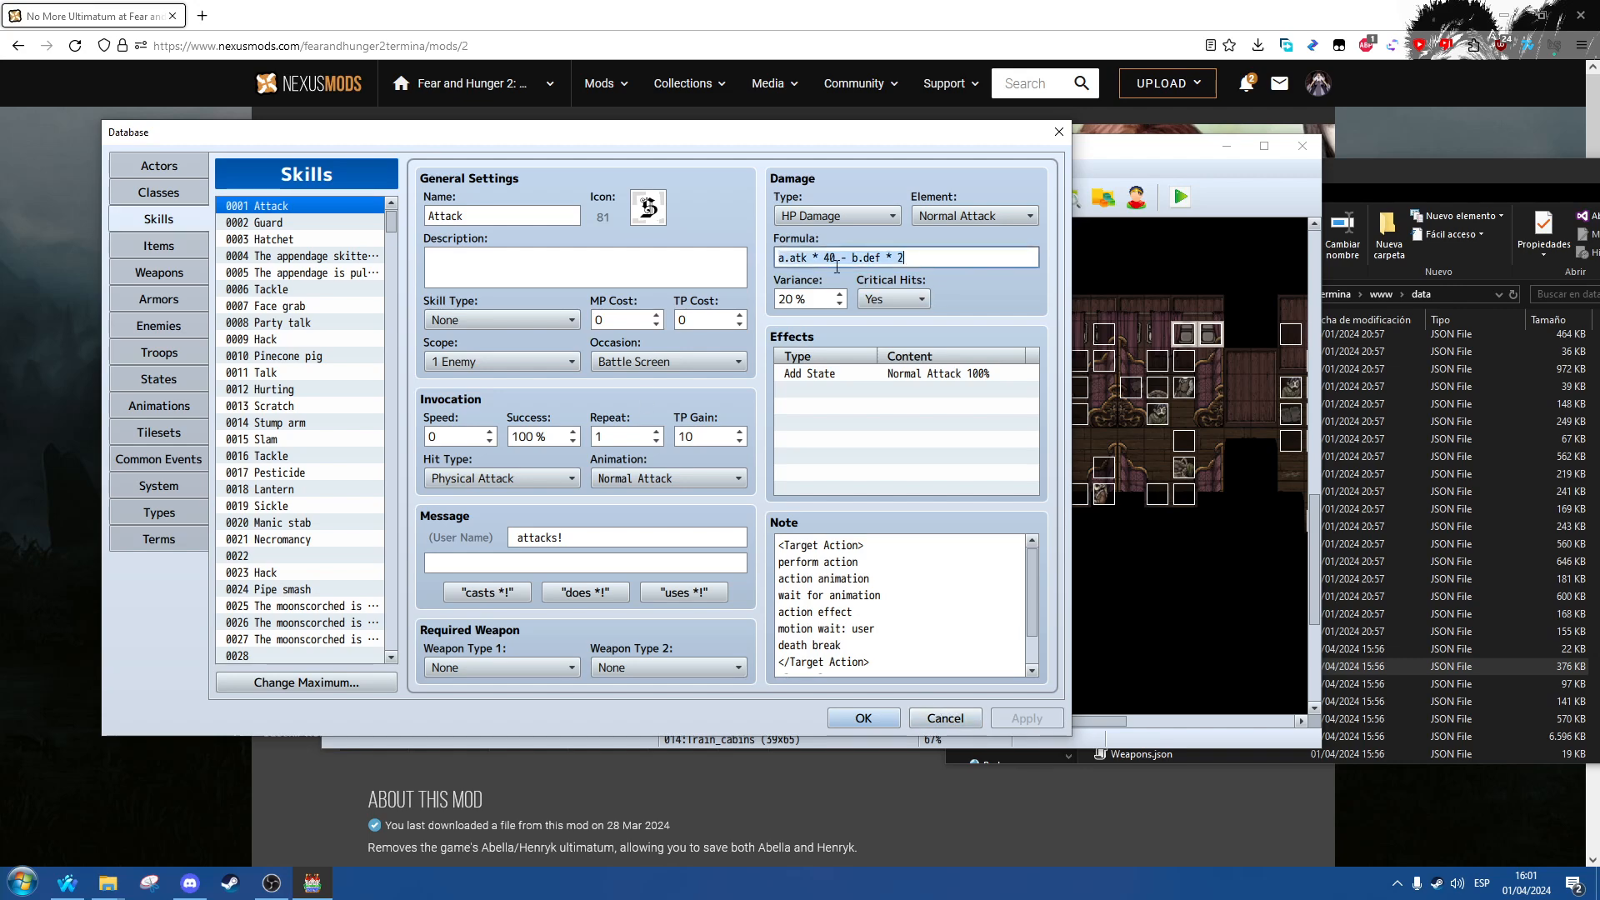
click(849, 269)
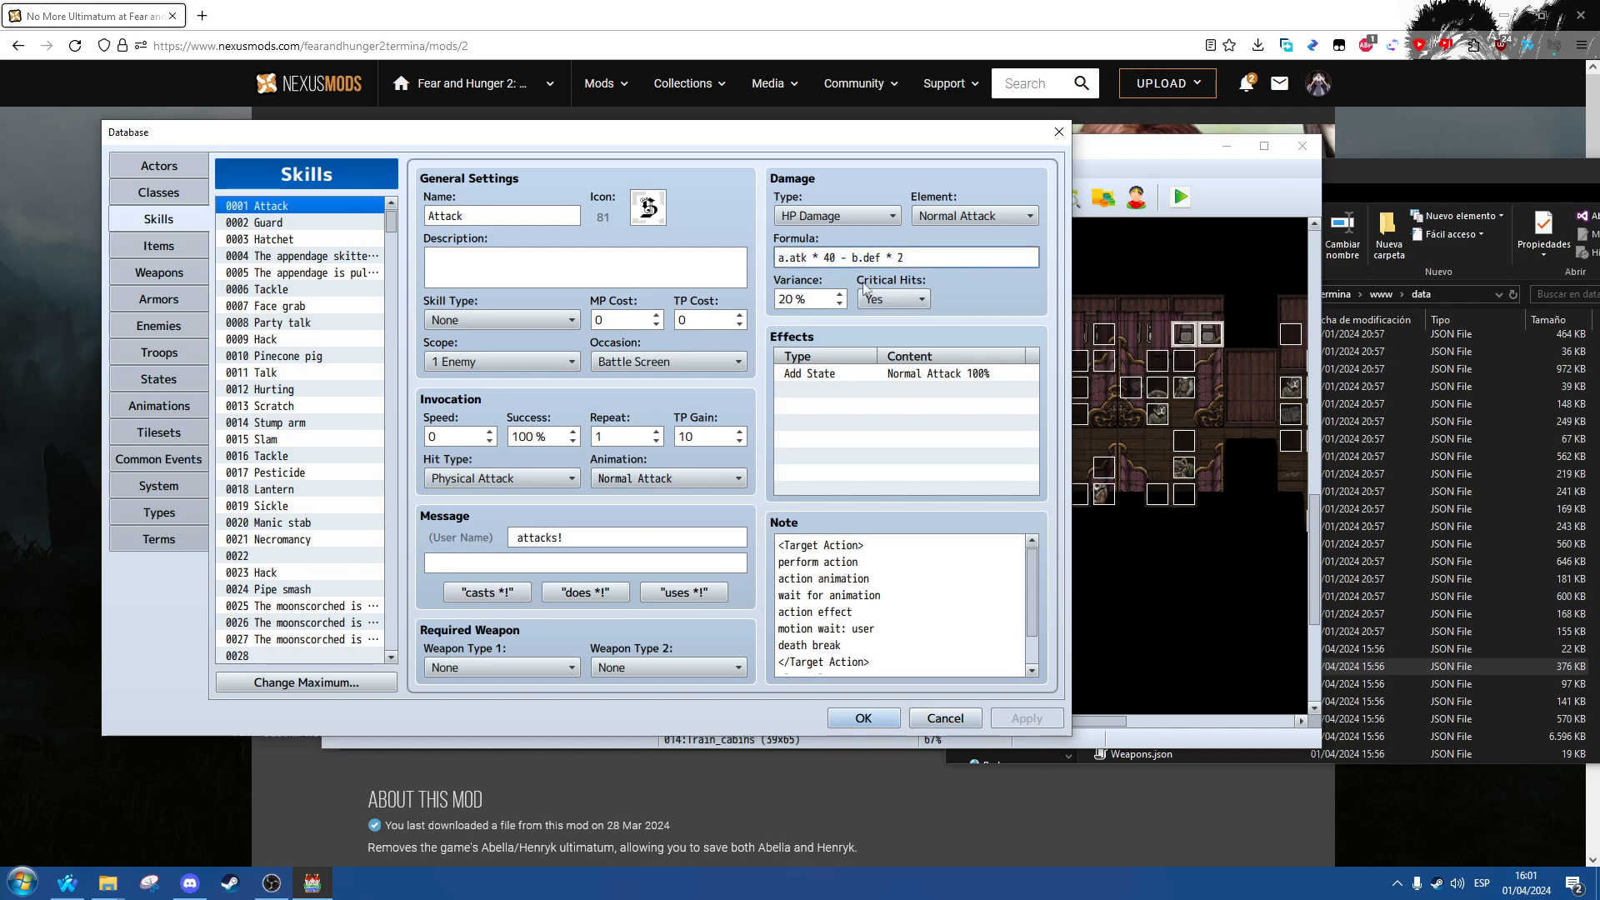
key(BackSpace)
click(1027, 718)
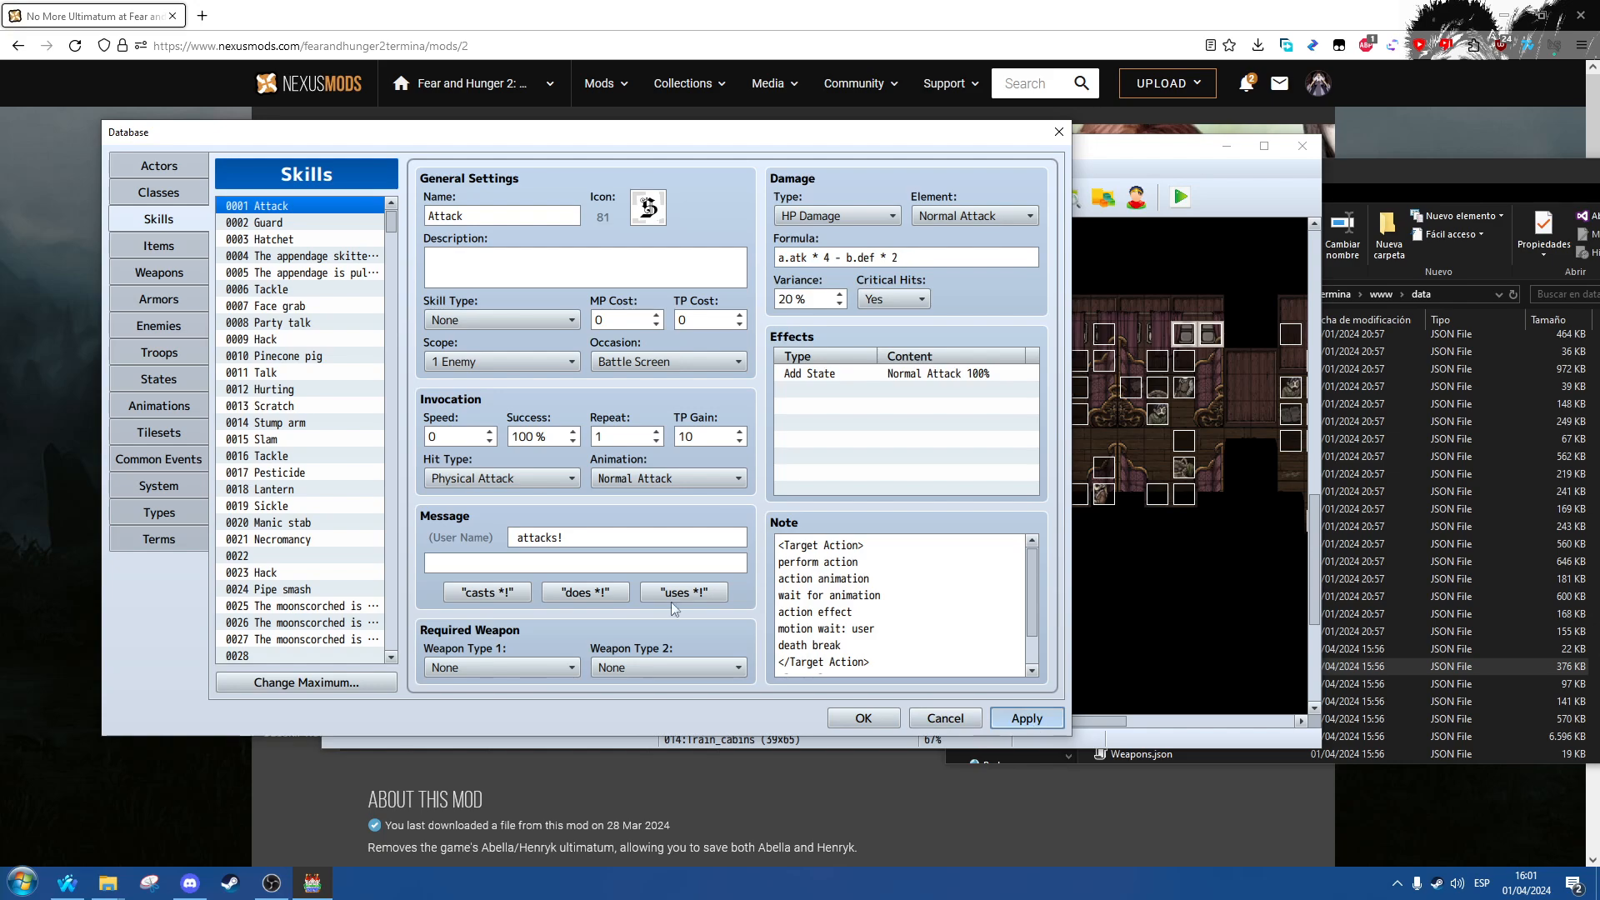
click(159, 247)
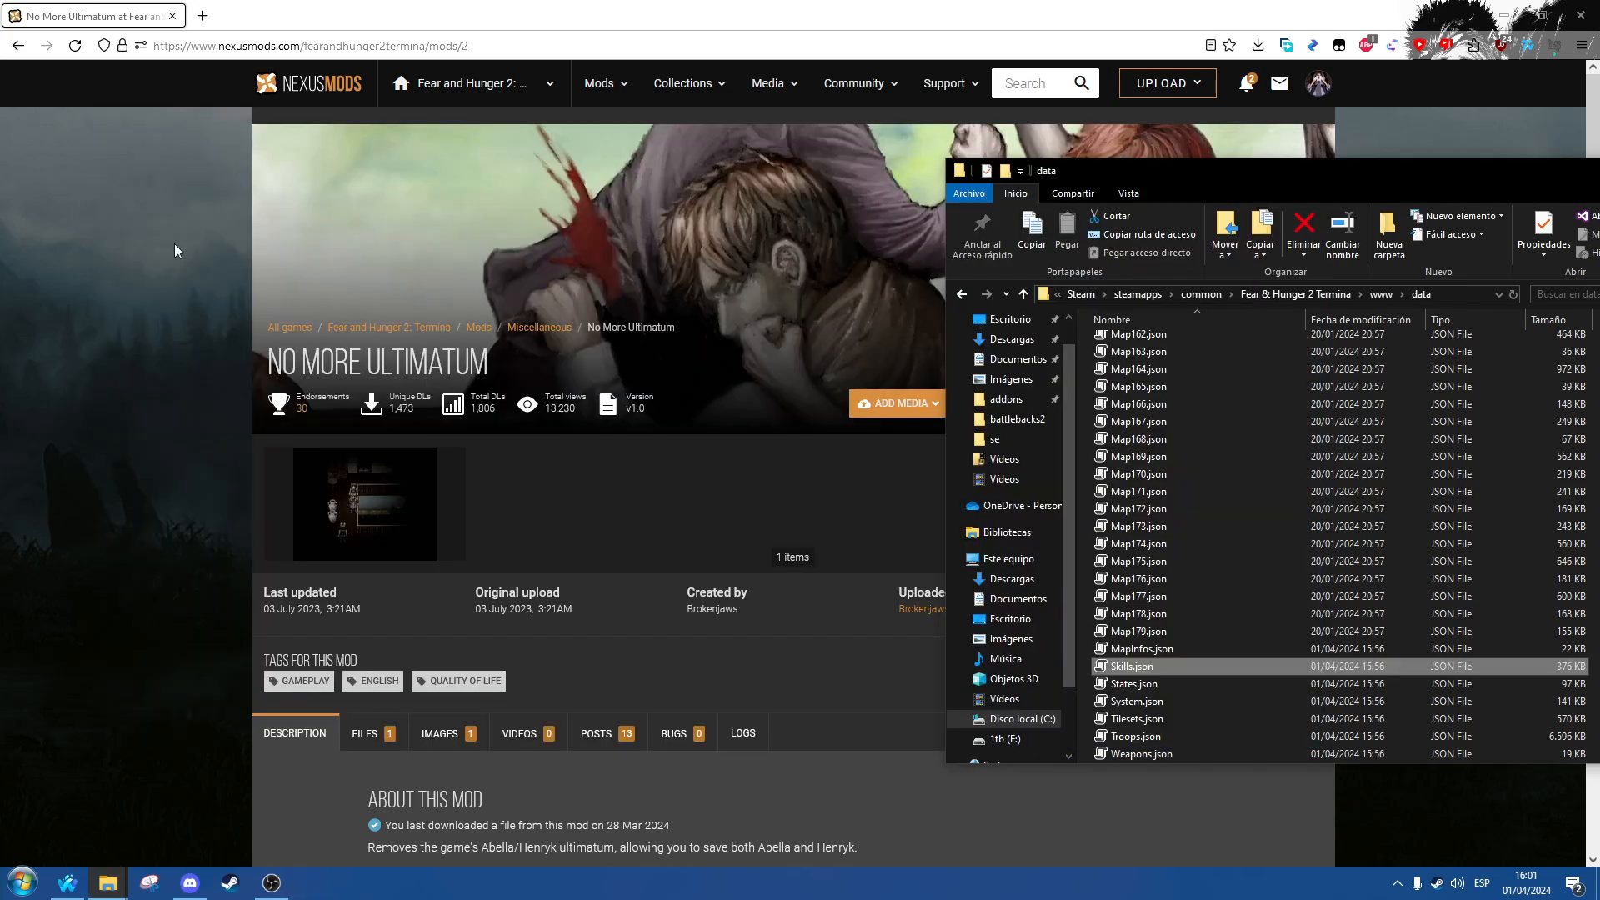
Step: Relaunch RPG Maker MV from Steam's recent programs and look over the Train_cabins map
right_click(222, 883)
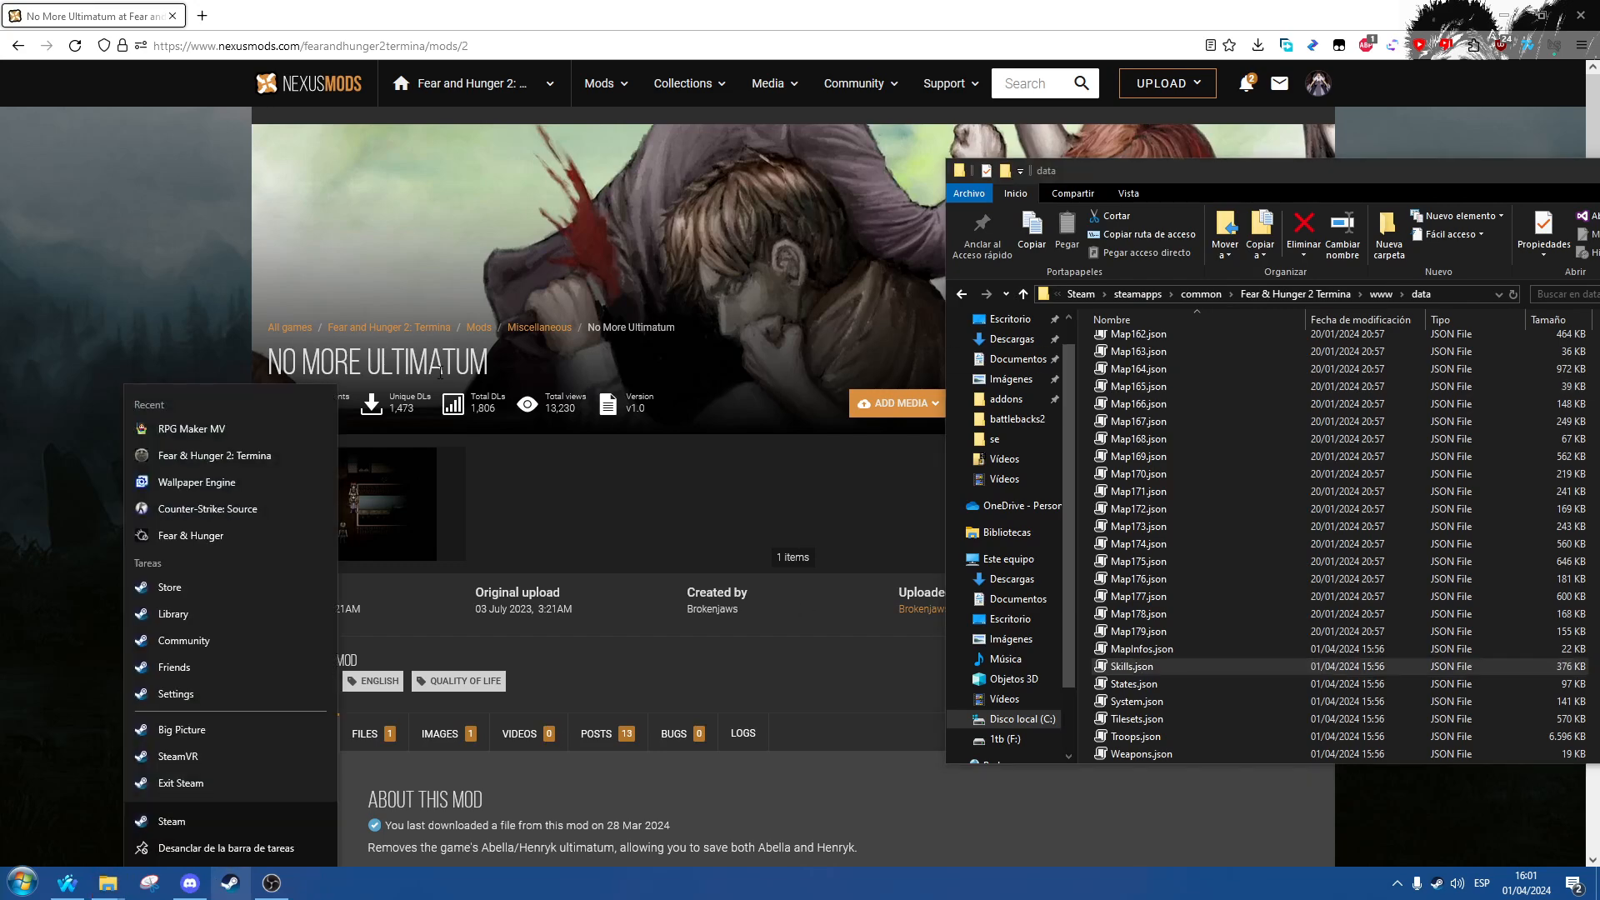
click(249, 426)
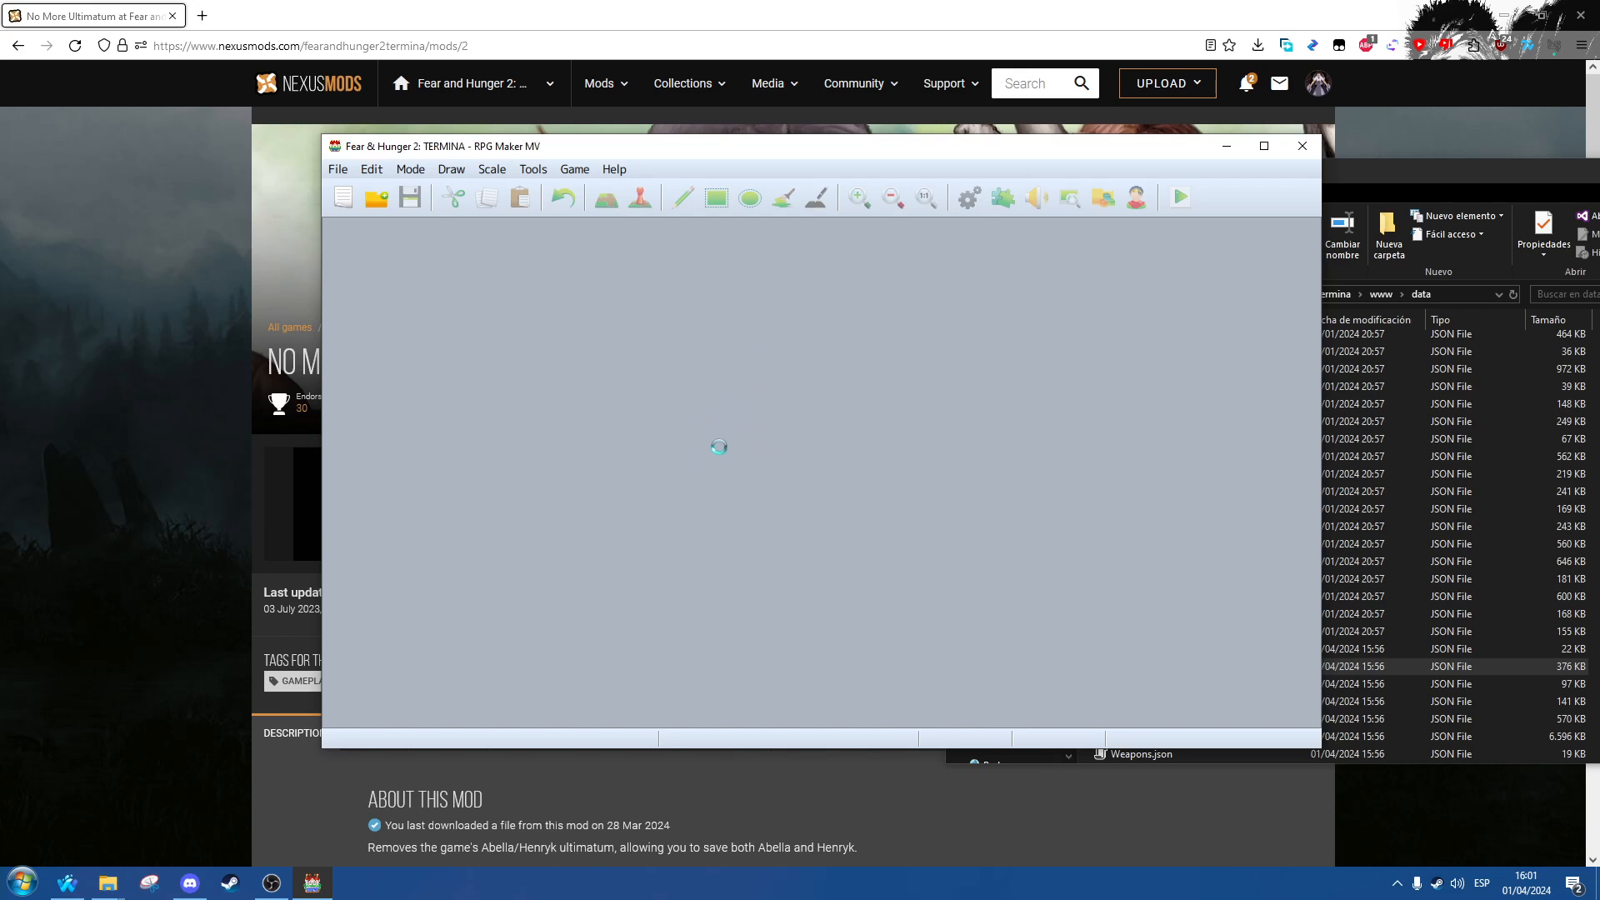
scroll(1024, 534, up, 2)
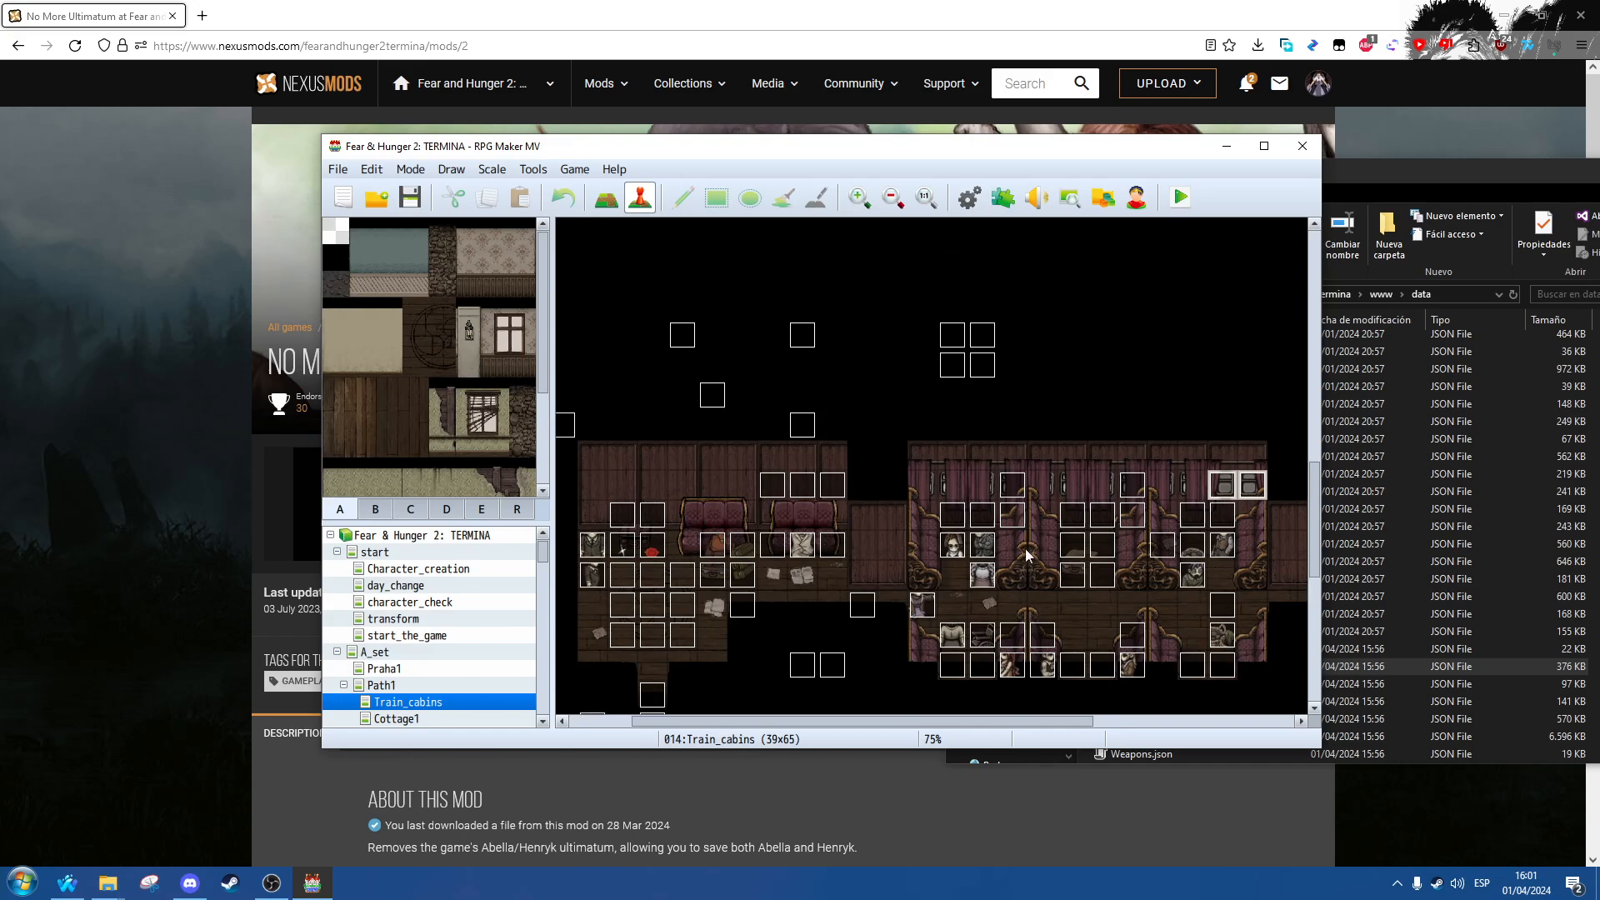
scroll(1054, 544, down, 3)
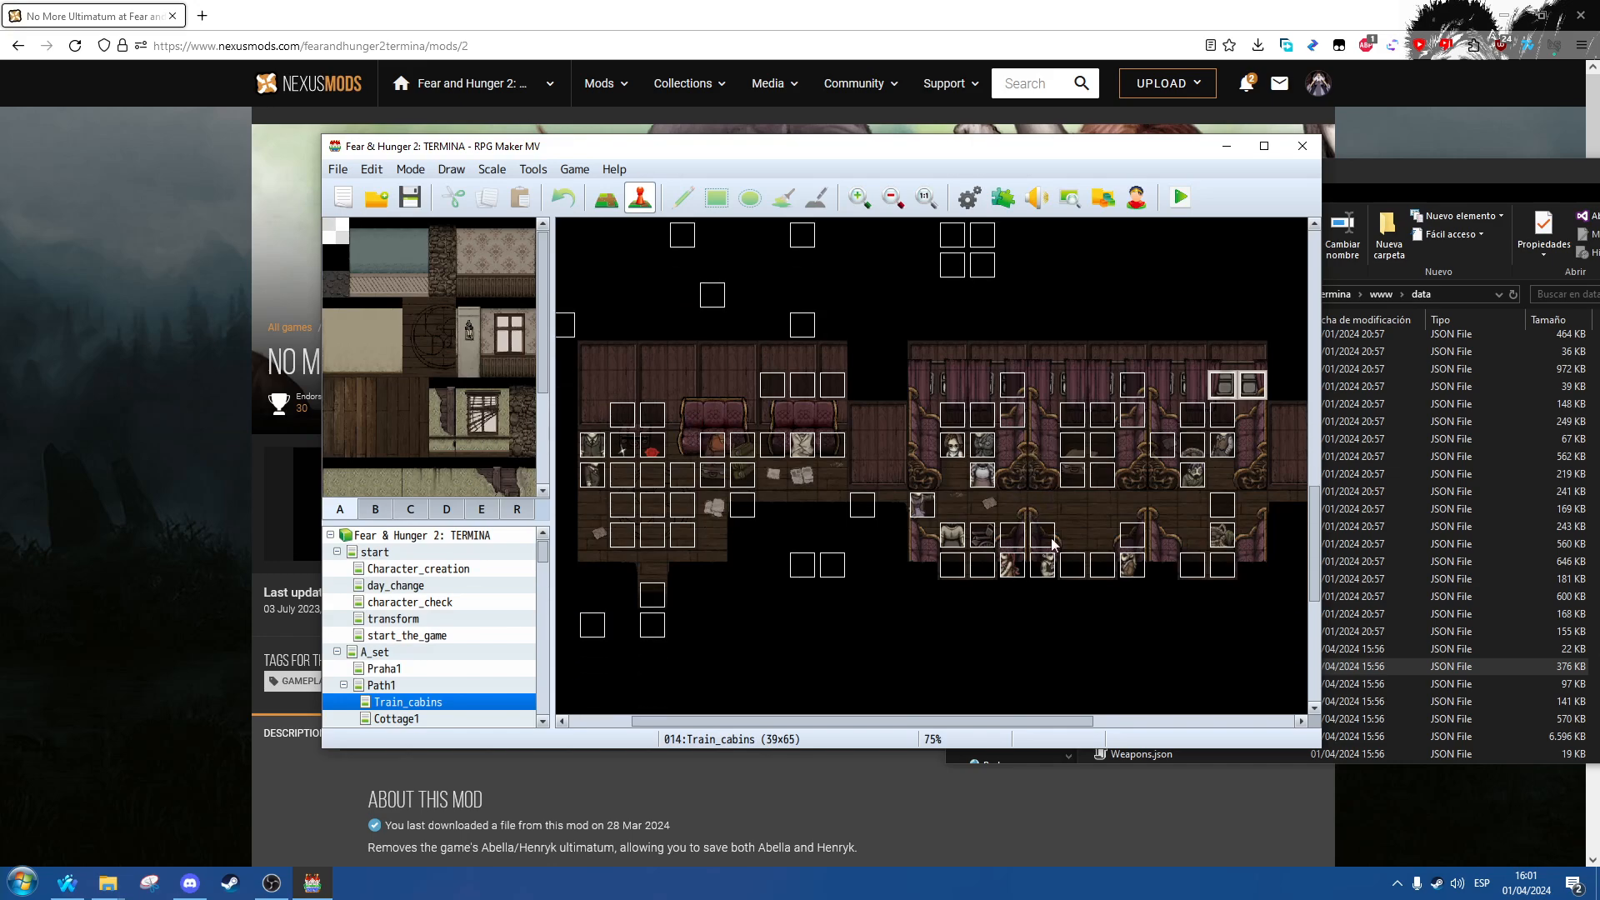
Step: Look through the project's map tree for the prhvl_bop map, open it and bring the bar area into view
scroll(481, 626, down, 8)
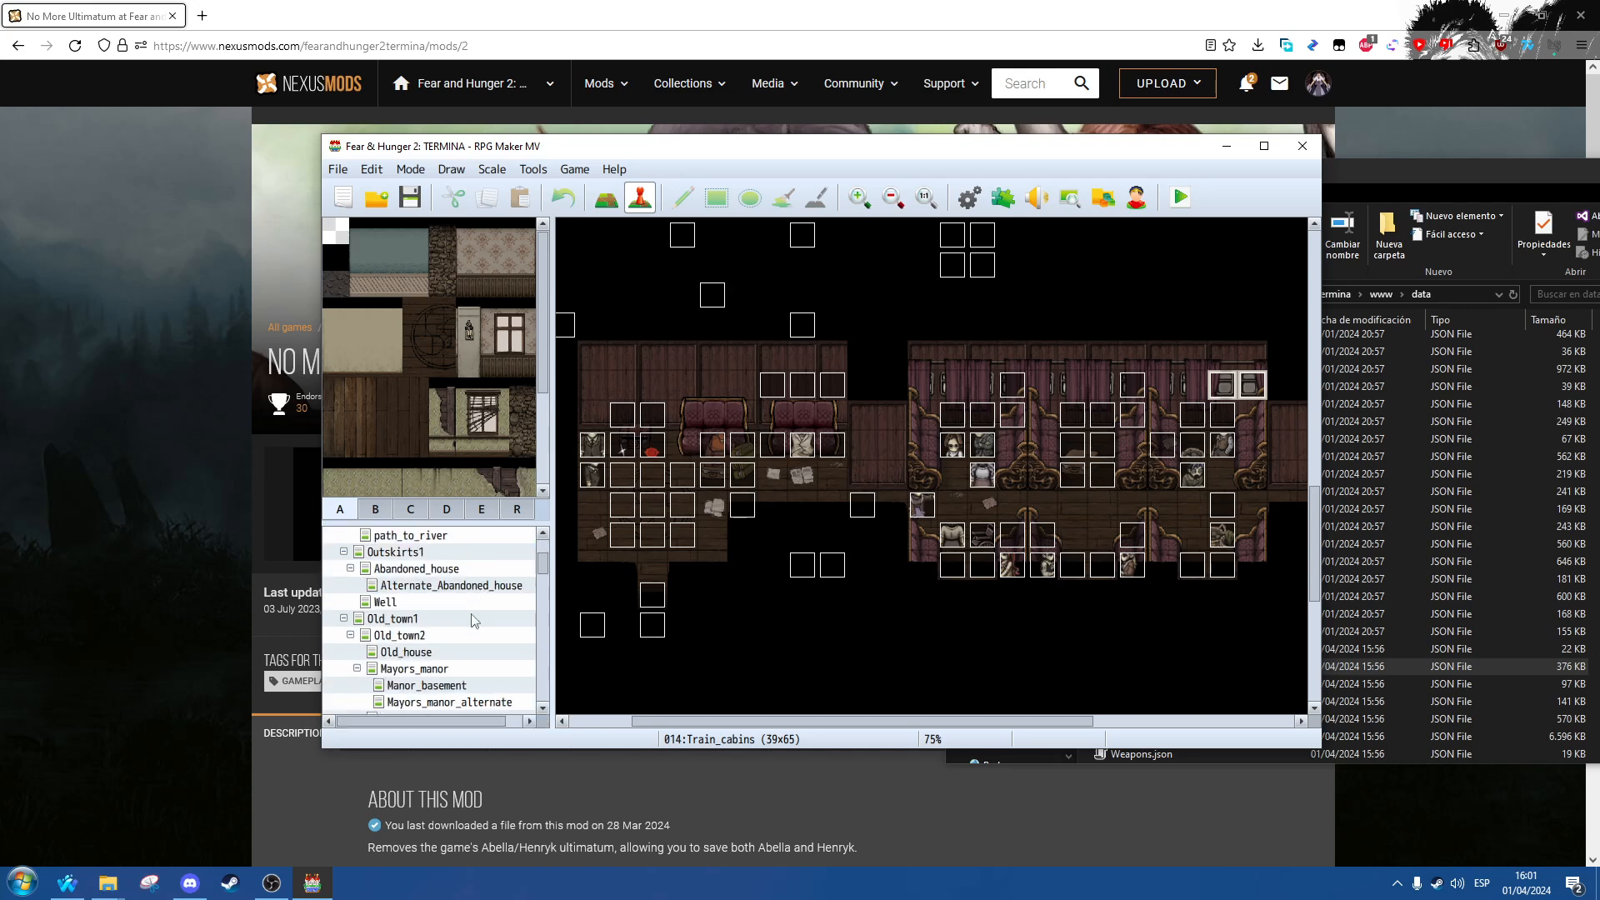
scroll(473, 621, down, 4)
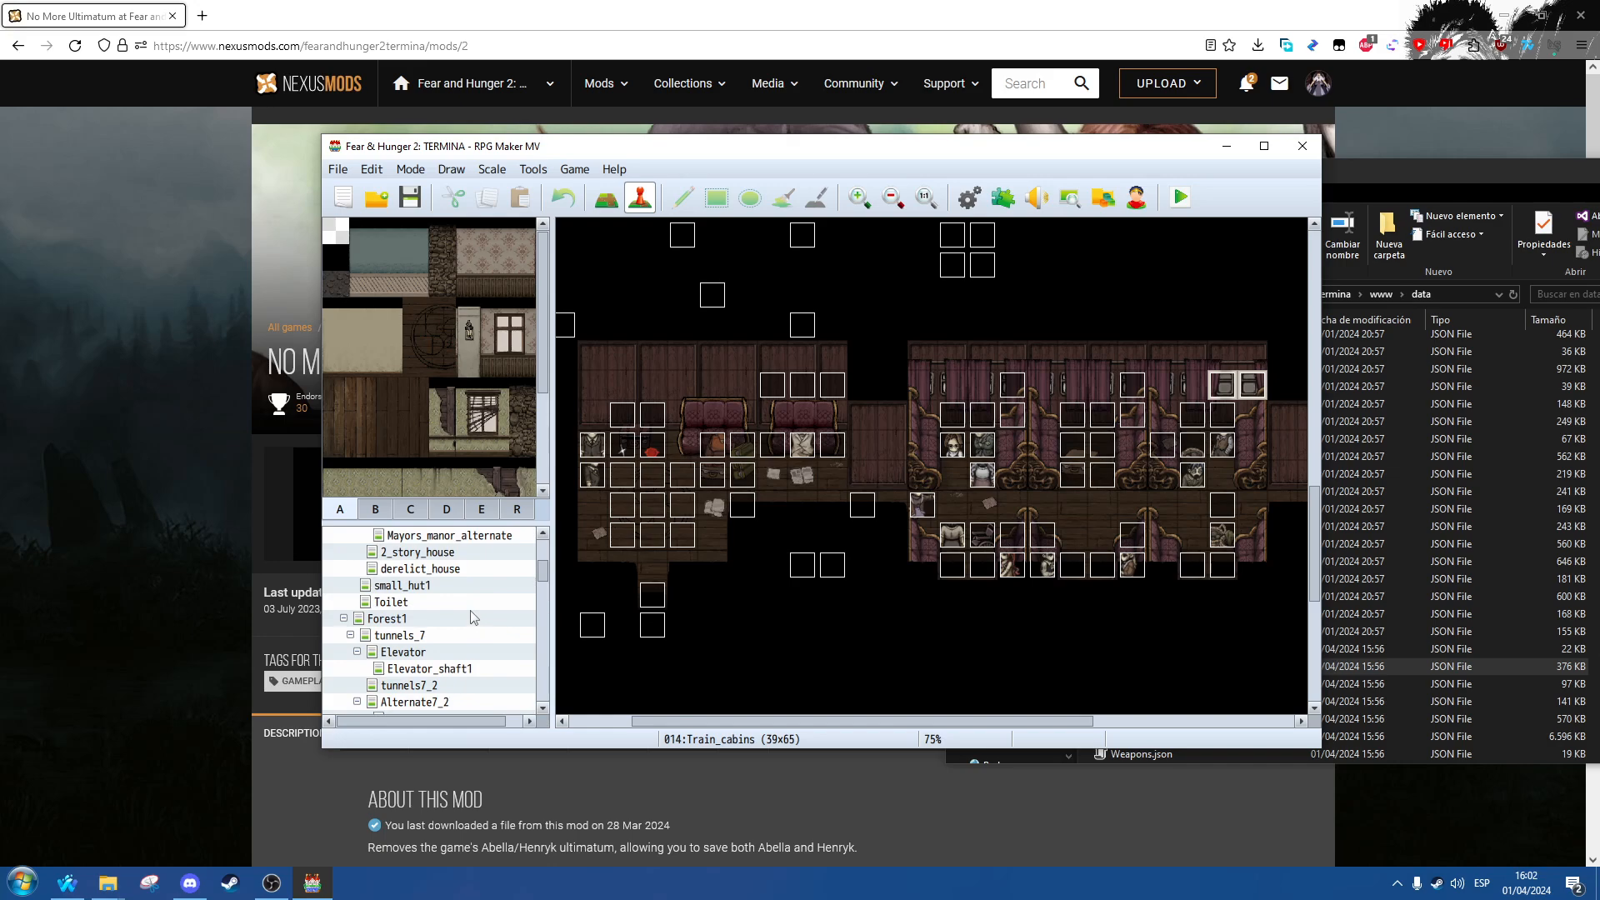
scroll(473, 614, down, 6)
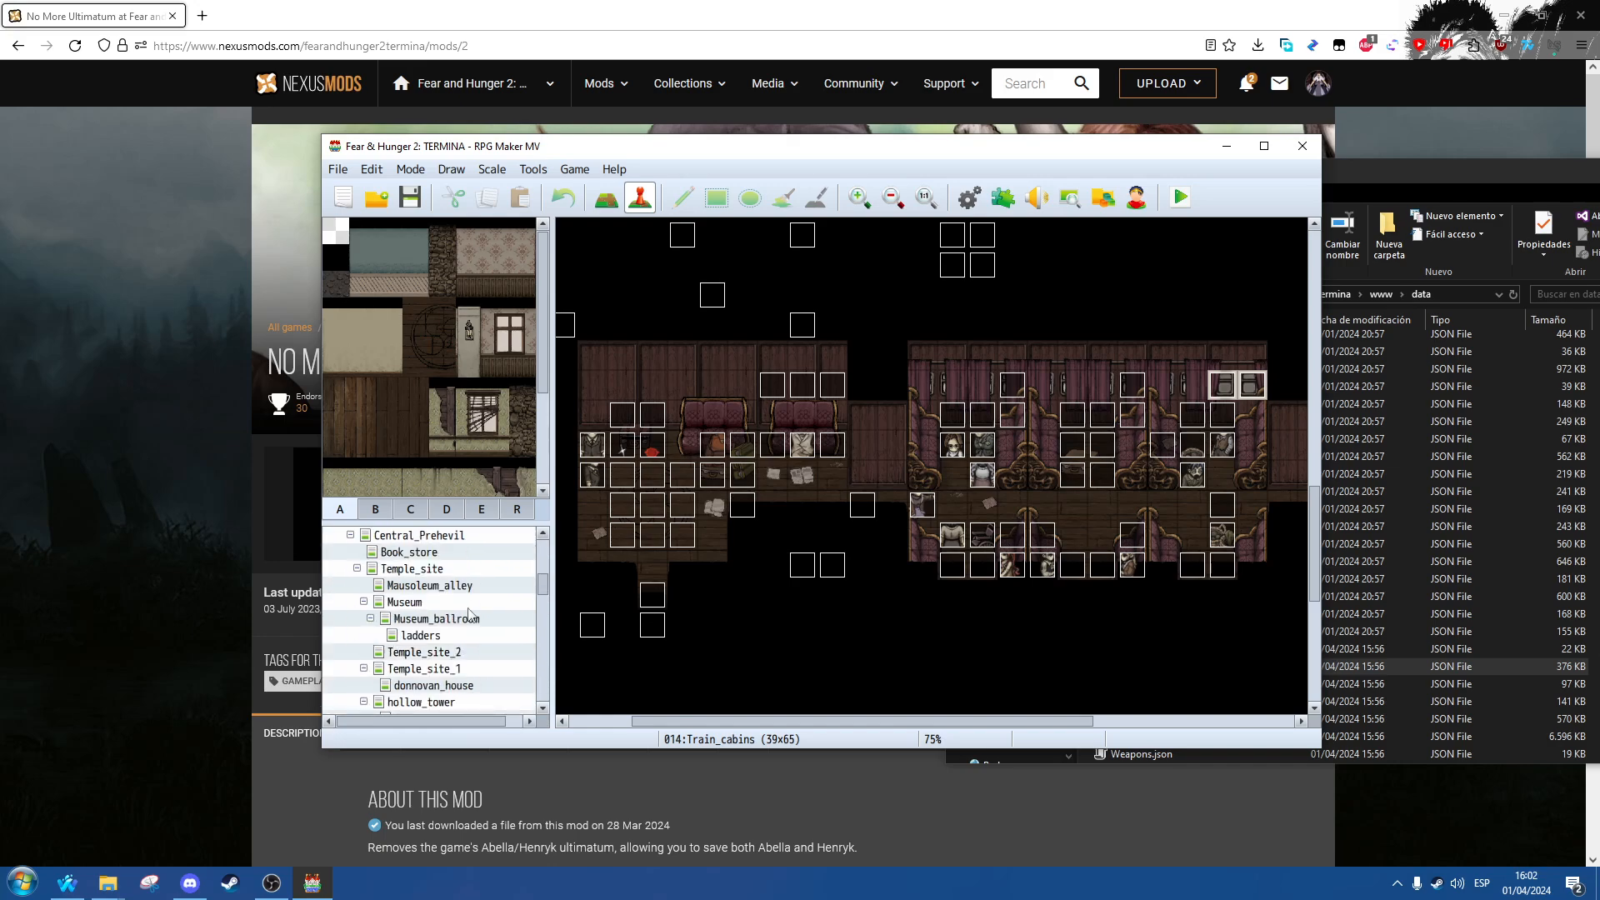
drag(539, 586, 526, 634)
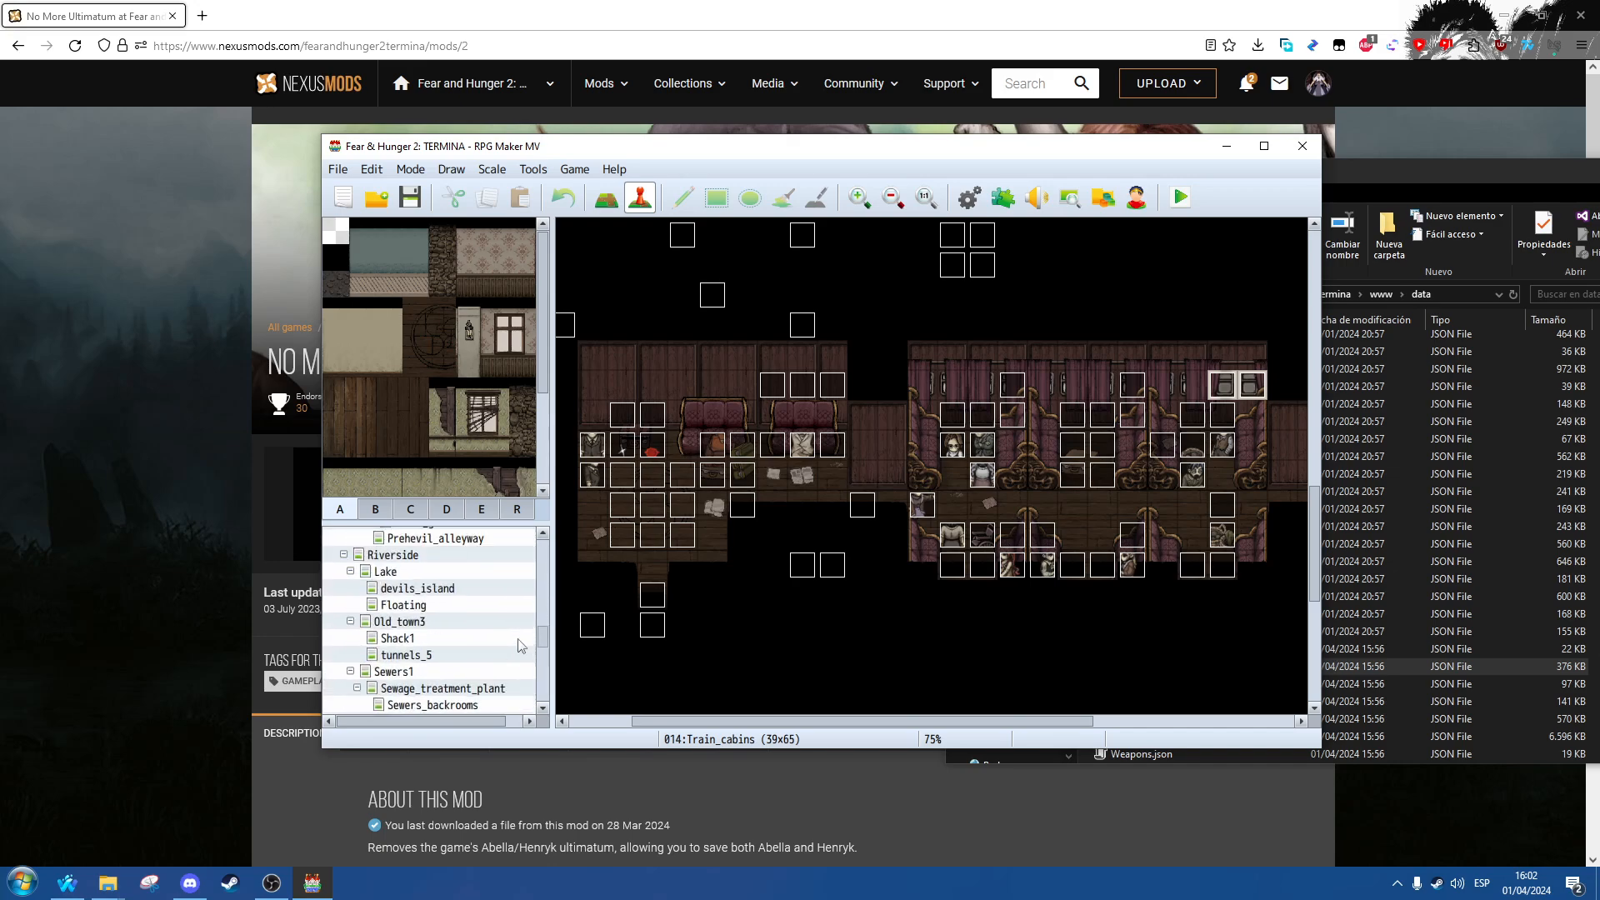
scroll(523, 616, up, 10)
scroll(527, 597, up, 5)
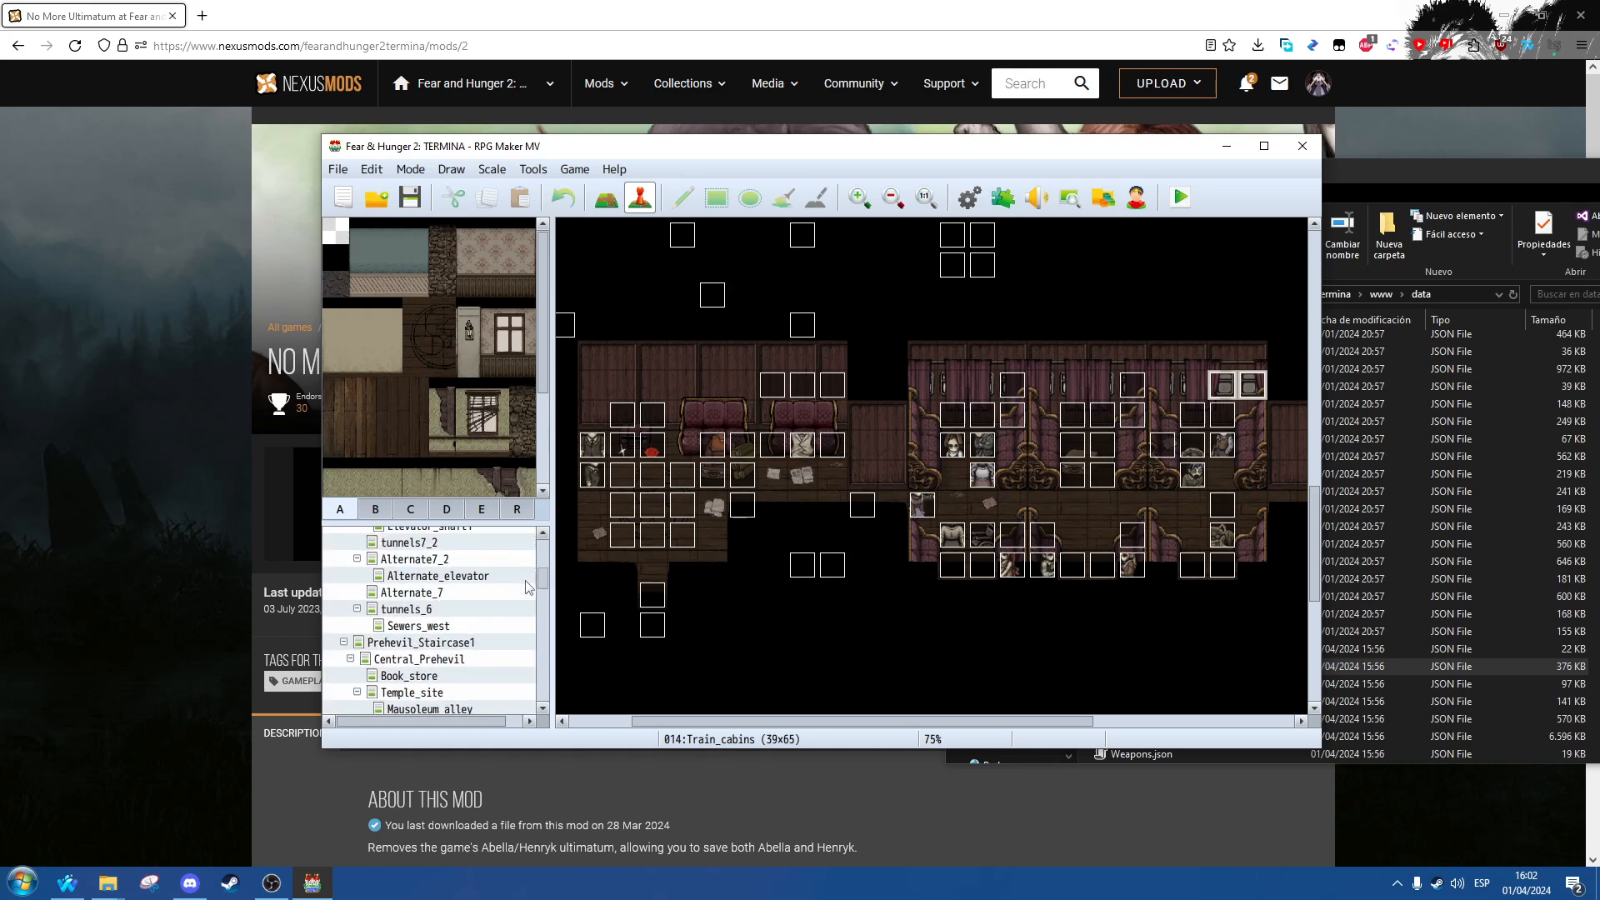
scroll(526, 585, up, 10)
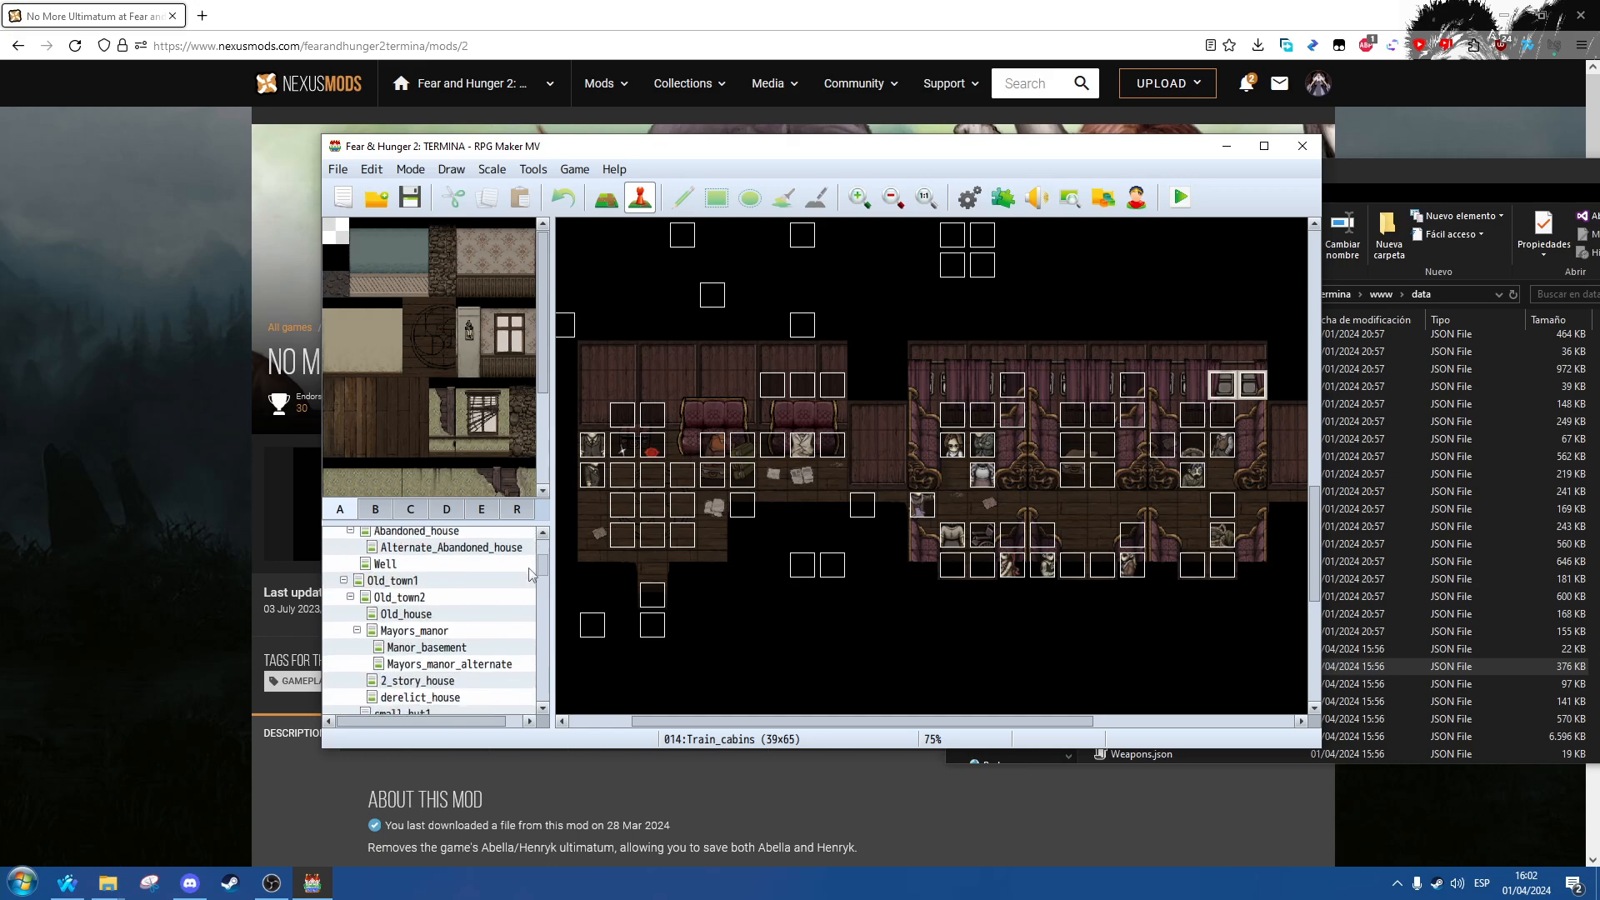
scroll(530, 584, down, 10)
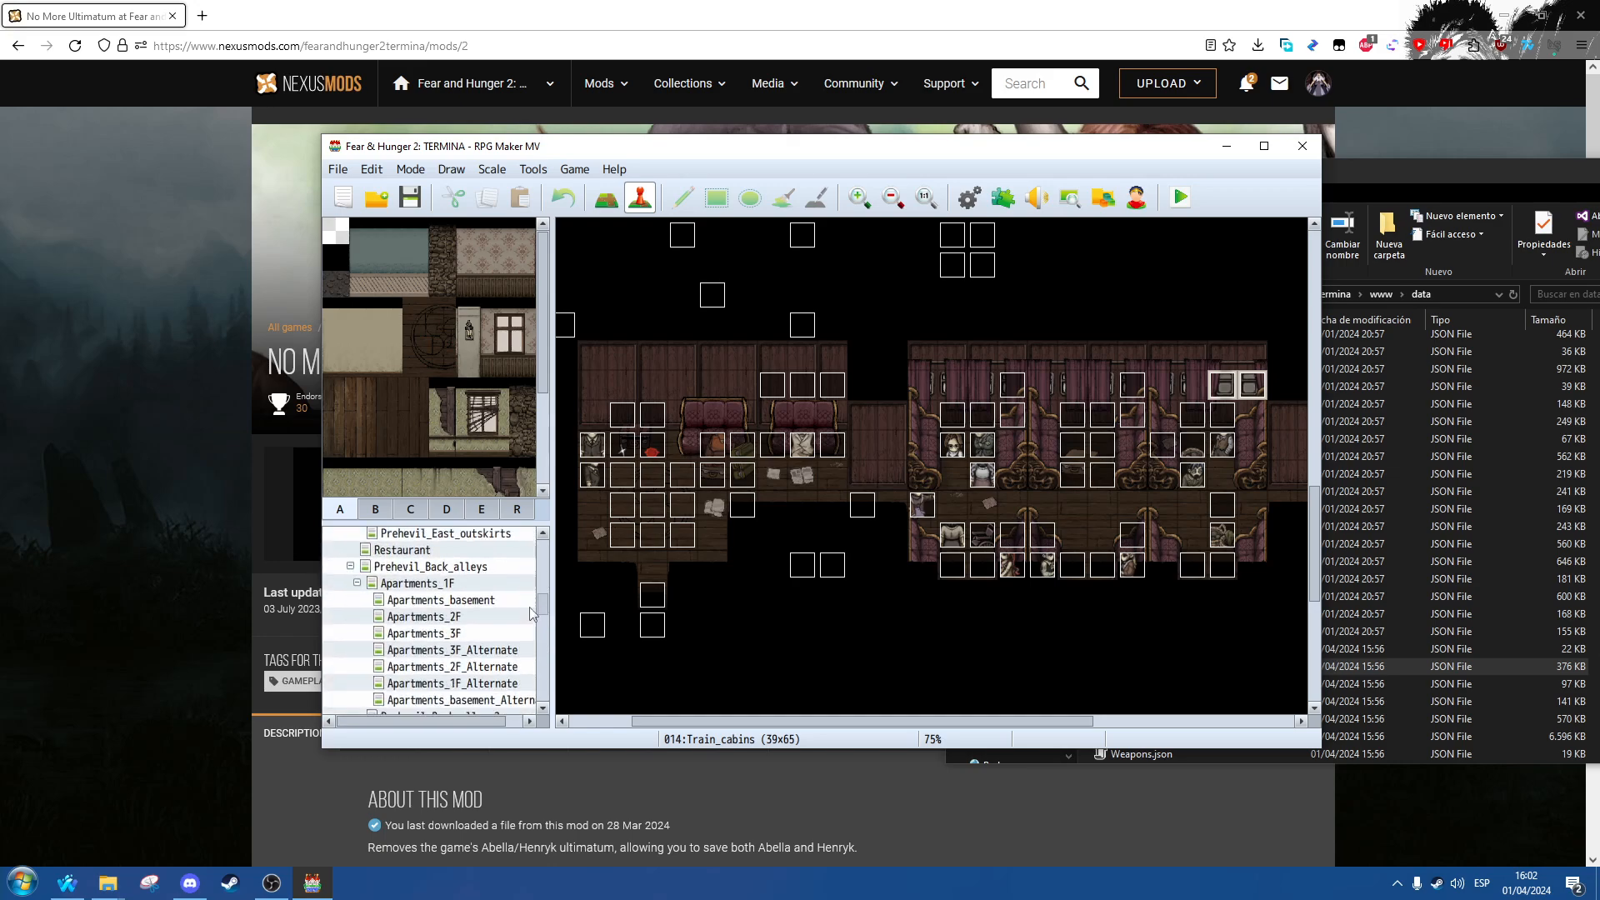
scroll(531, 614, down, 10)
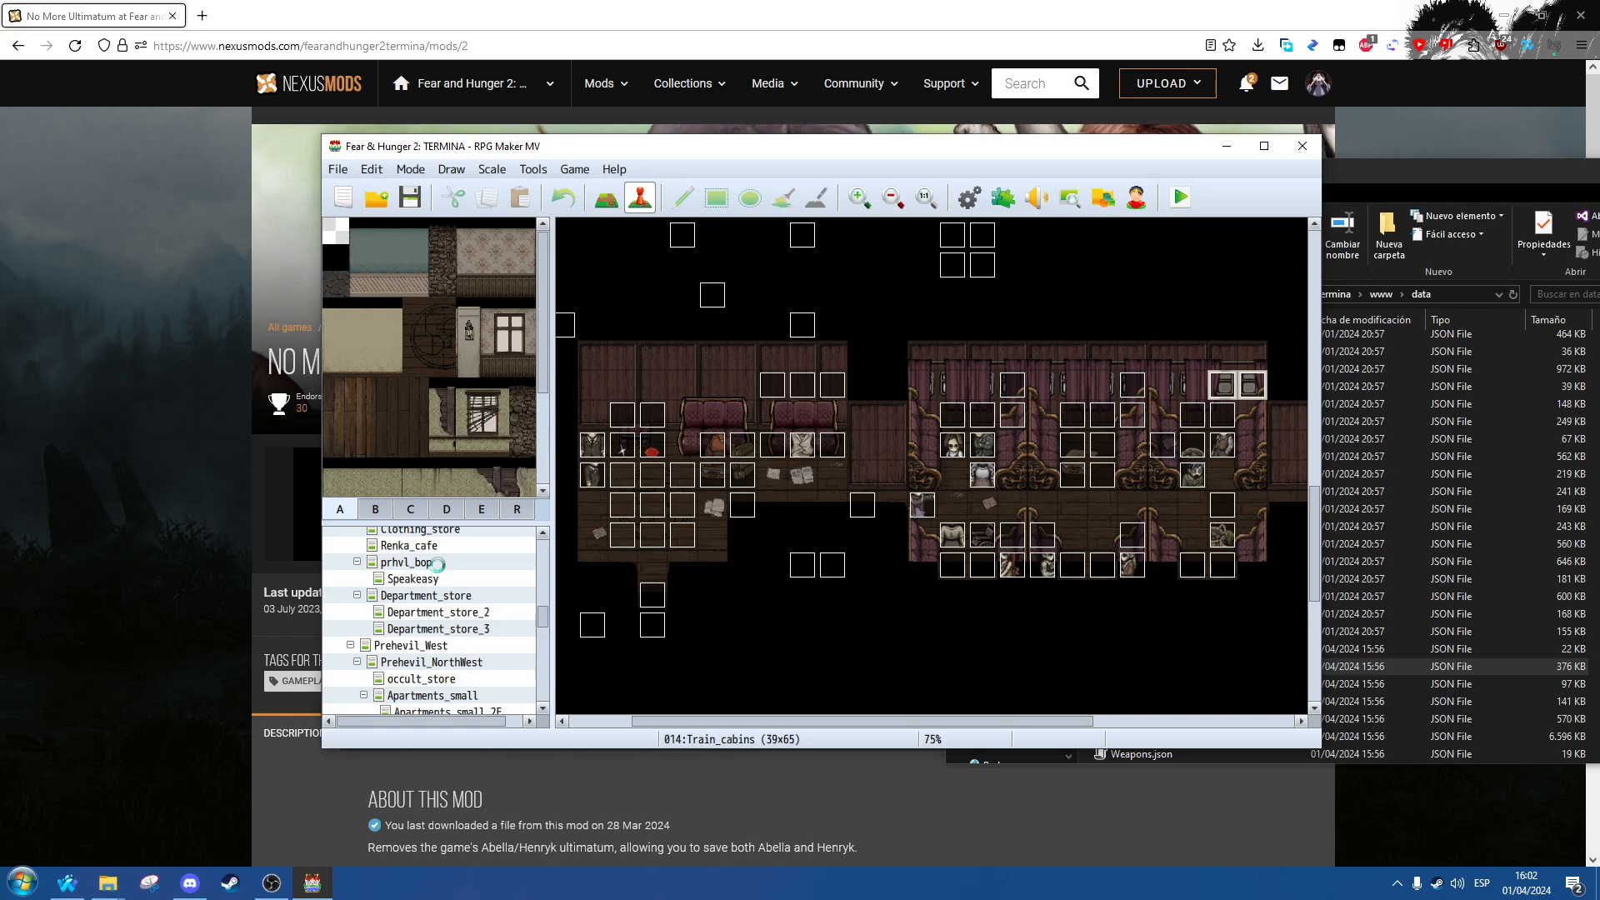
click(422, 563)
drag(883, 719, 1042, 706)
scroll(914, 620, up, 2)
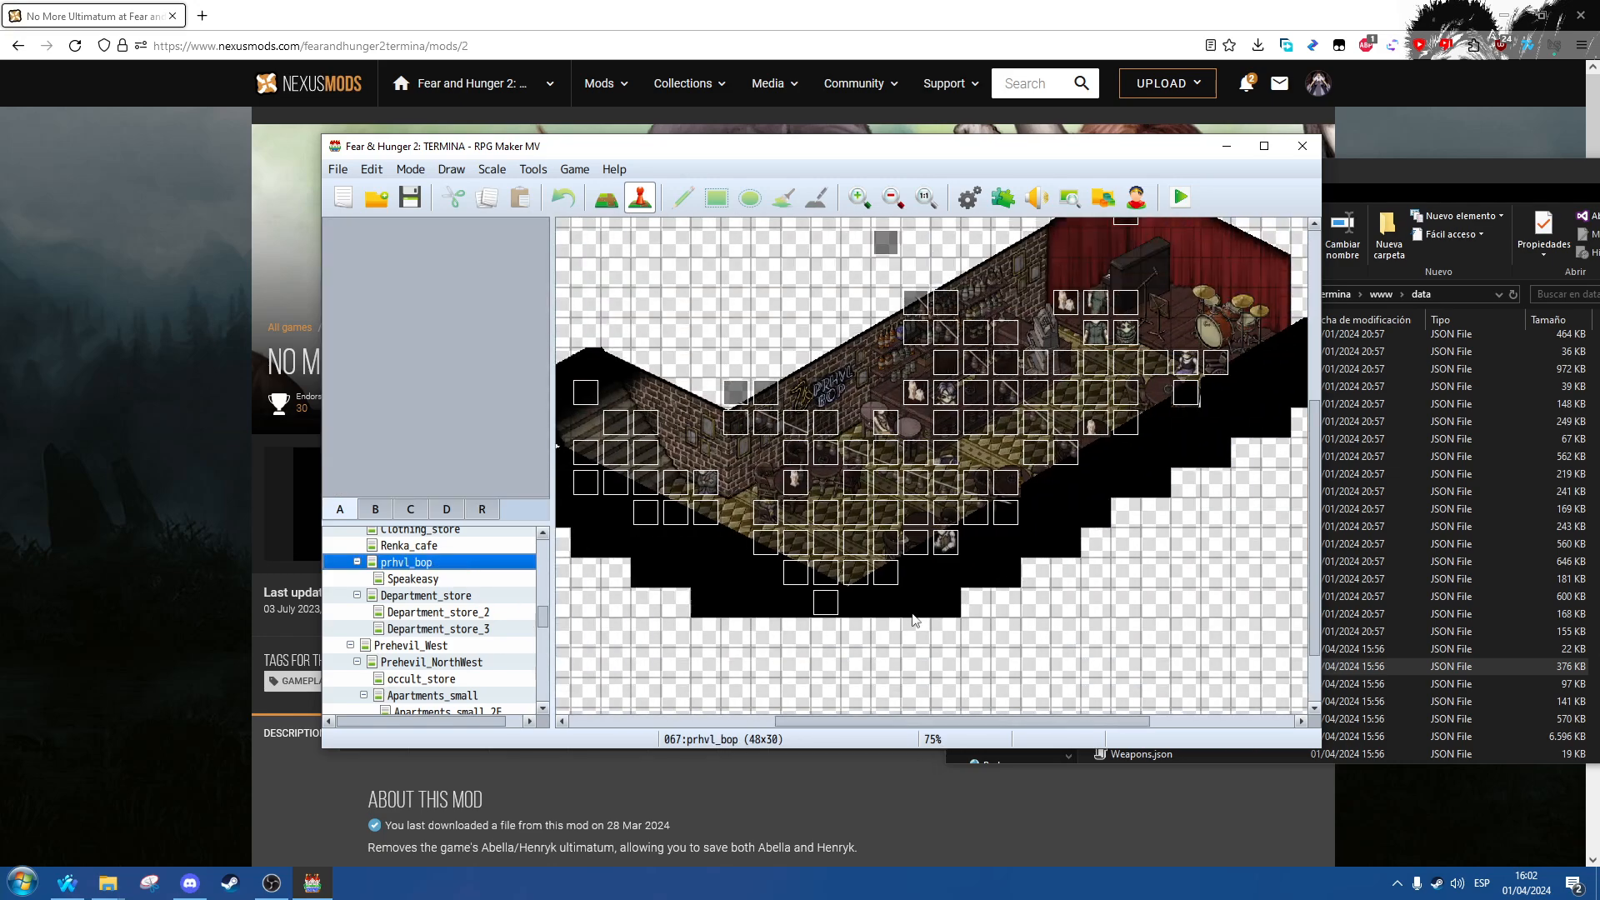
Step: Inspect the daan_bartender event behind the bar on the prhvl_bop map, then close it without changes
click(954, 401)
scroll(1097, 515, up, 1)
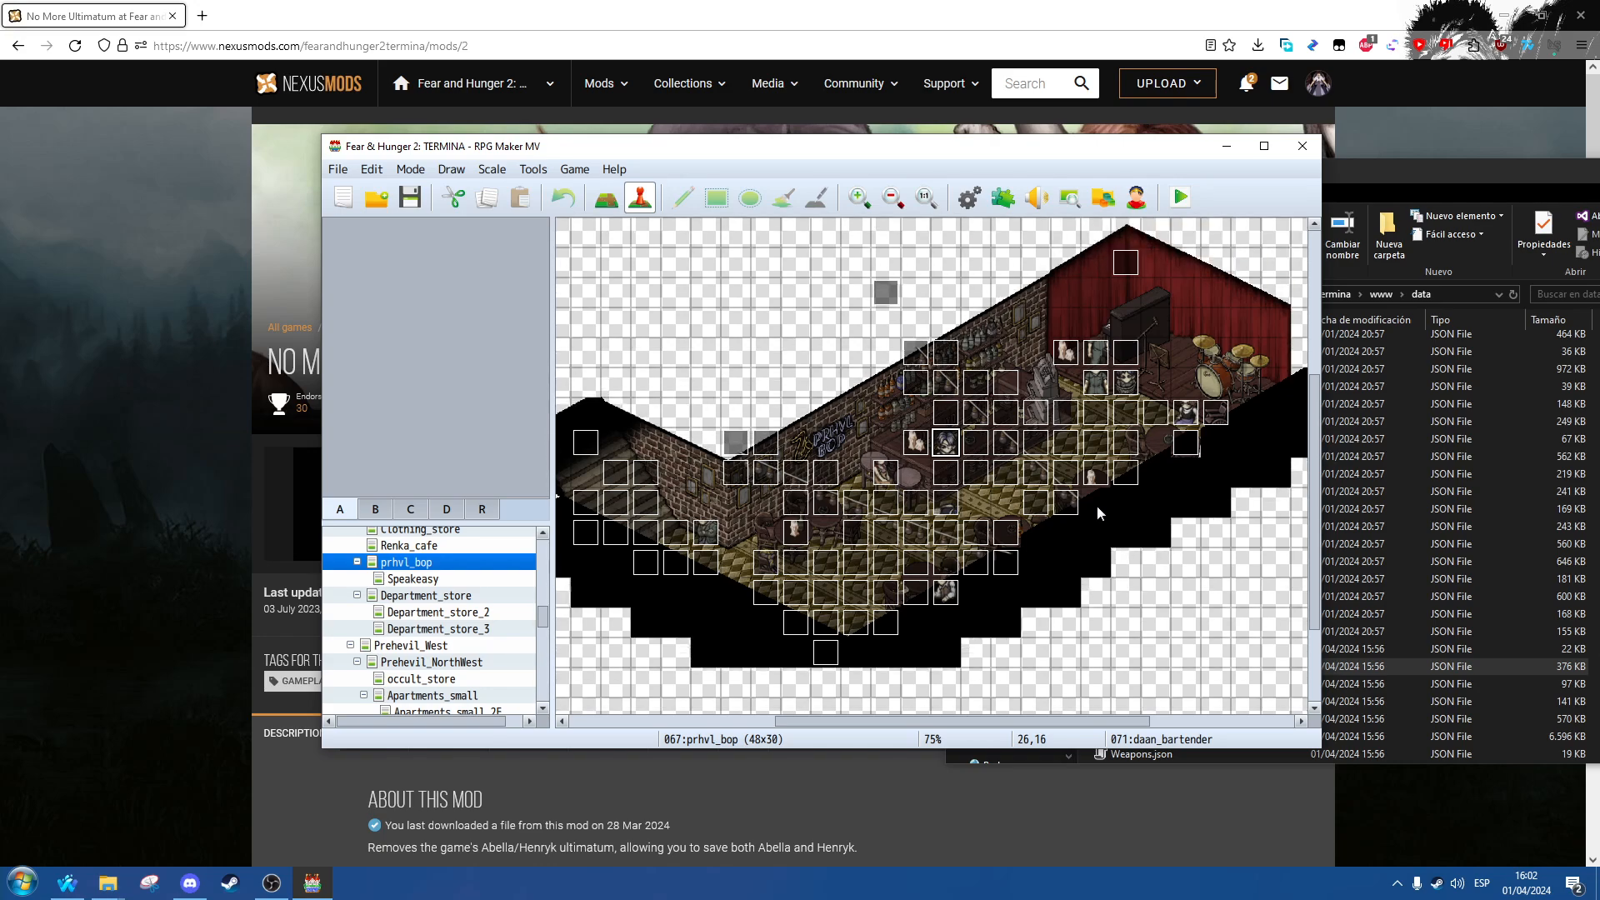
ctrl+scroll(969, 439, up, 1)
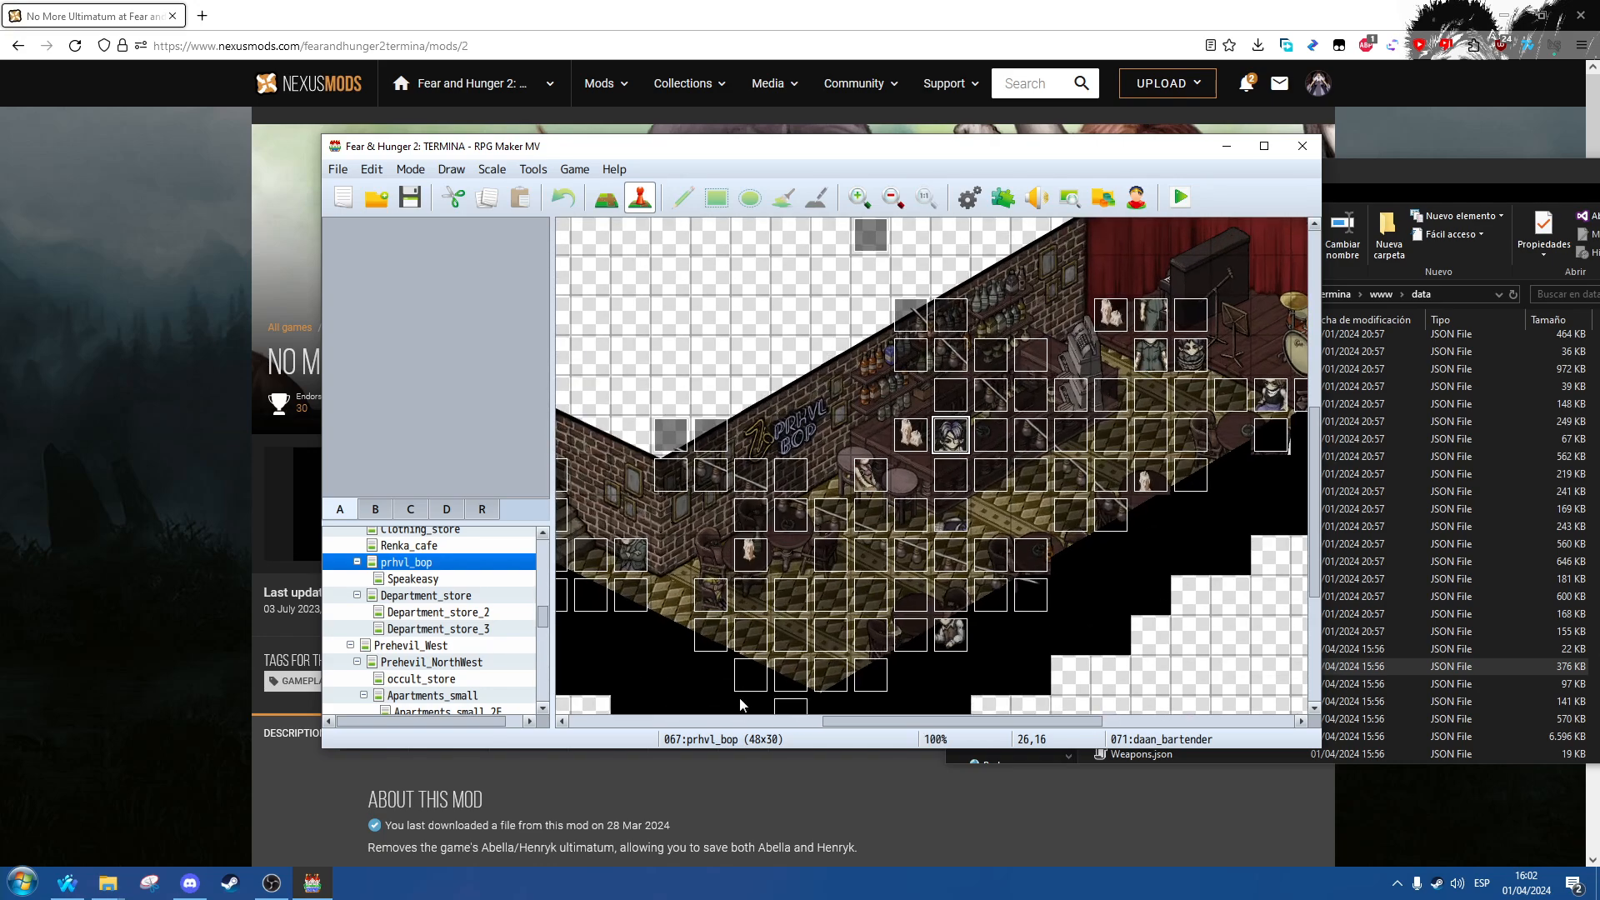
mouse_move(838, 721)
mouse_down()
mouse_move(863, 721)
mouse_move(843, 720)
mouse_up()
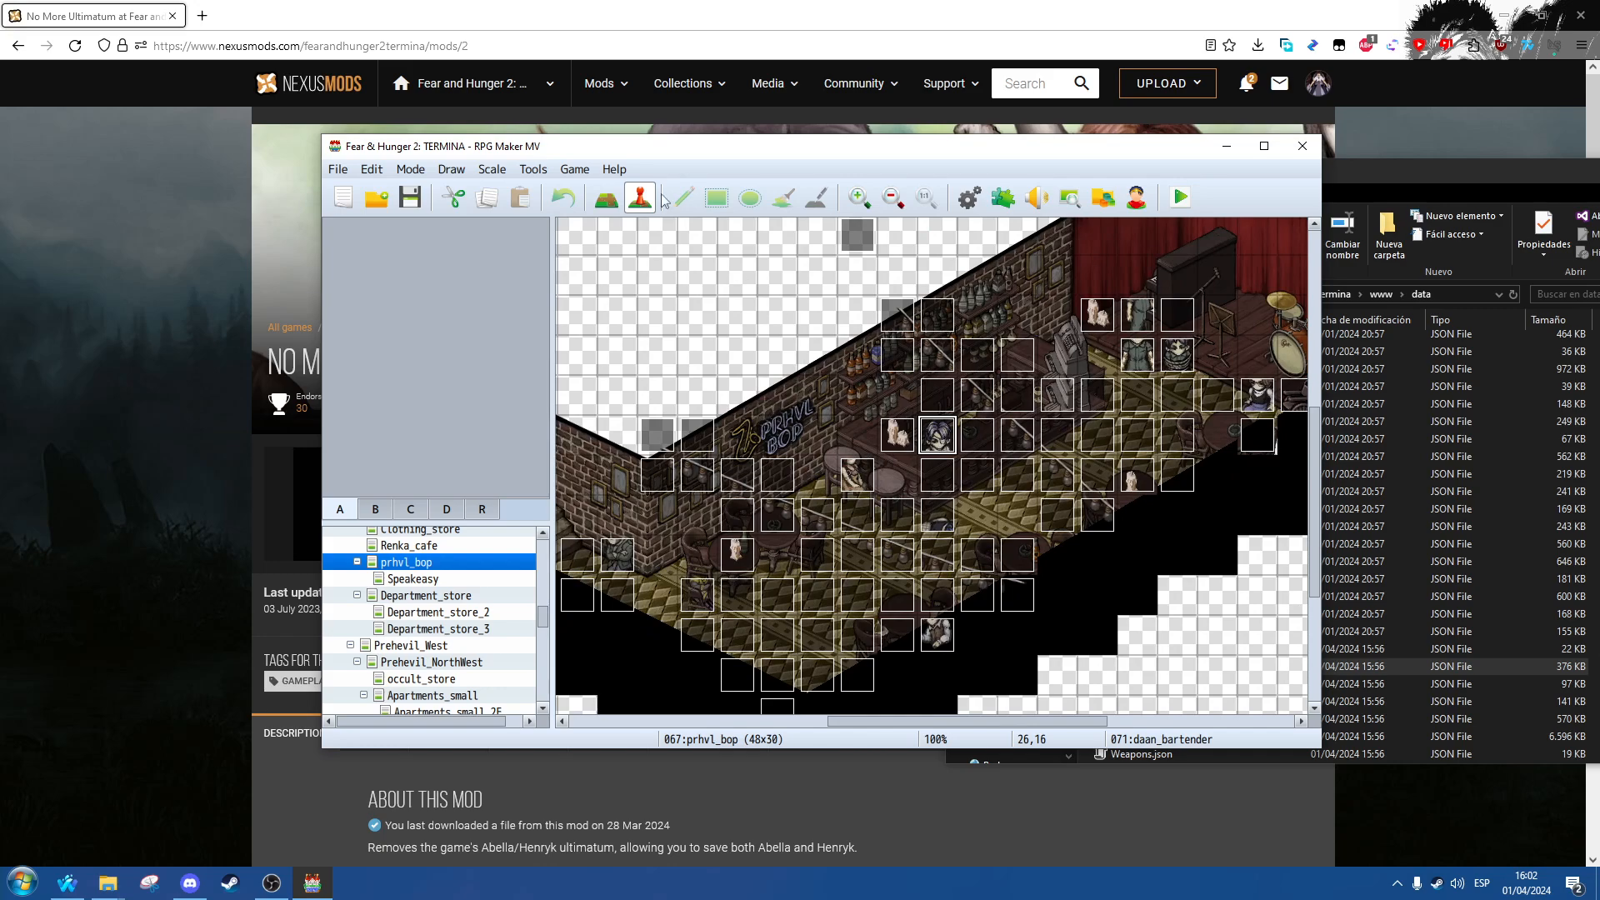
double_click(939, 437)
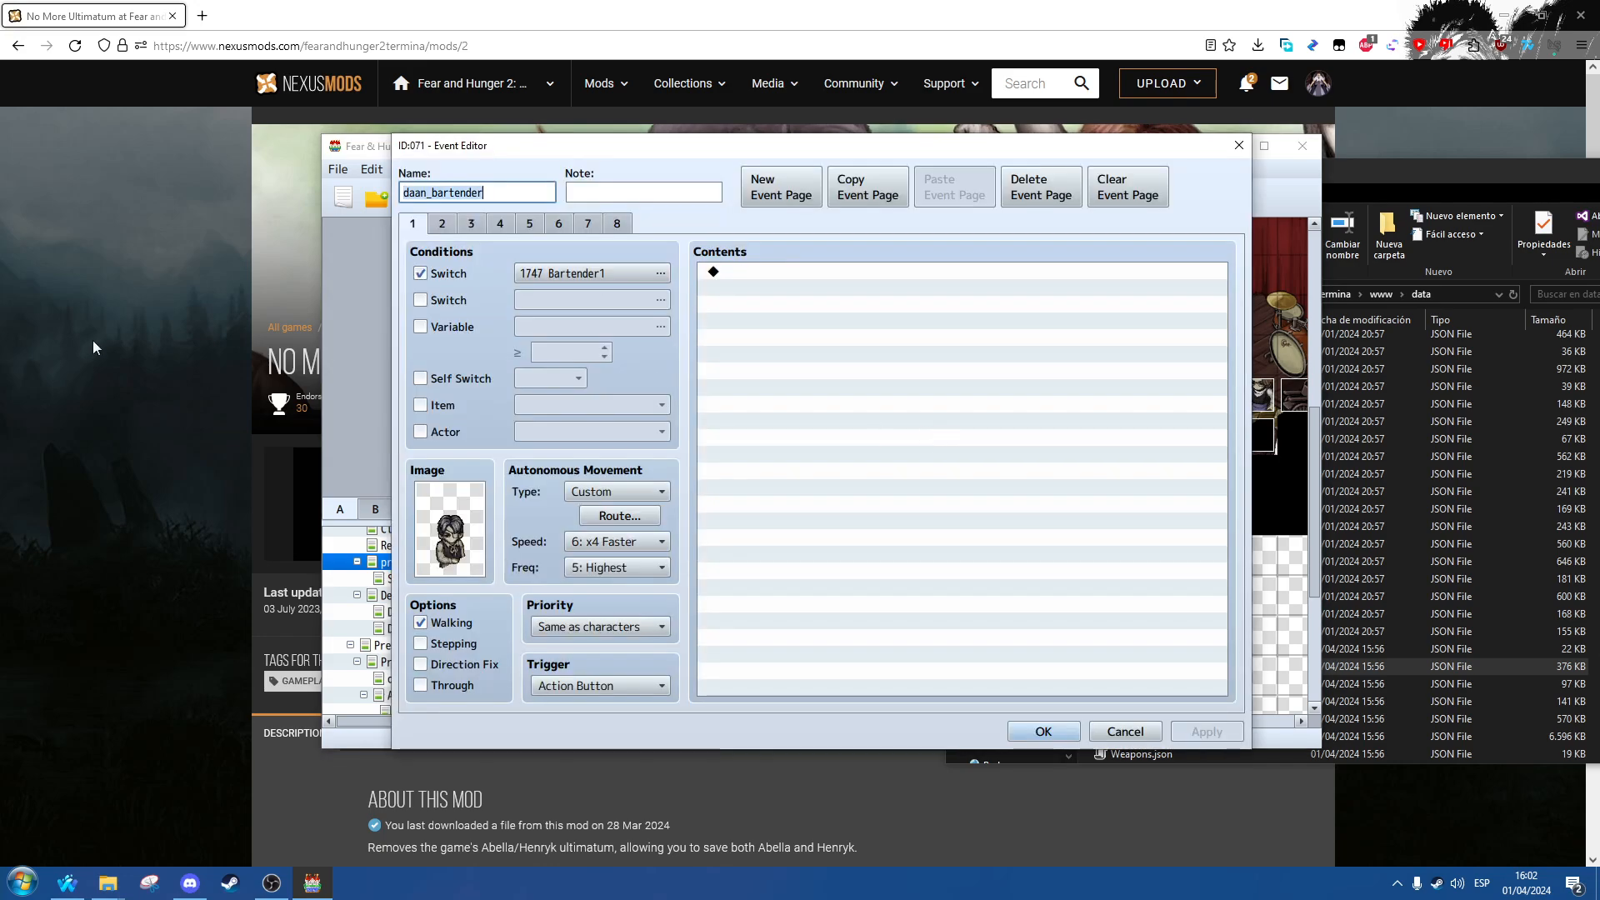
click(1126, 733)
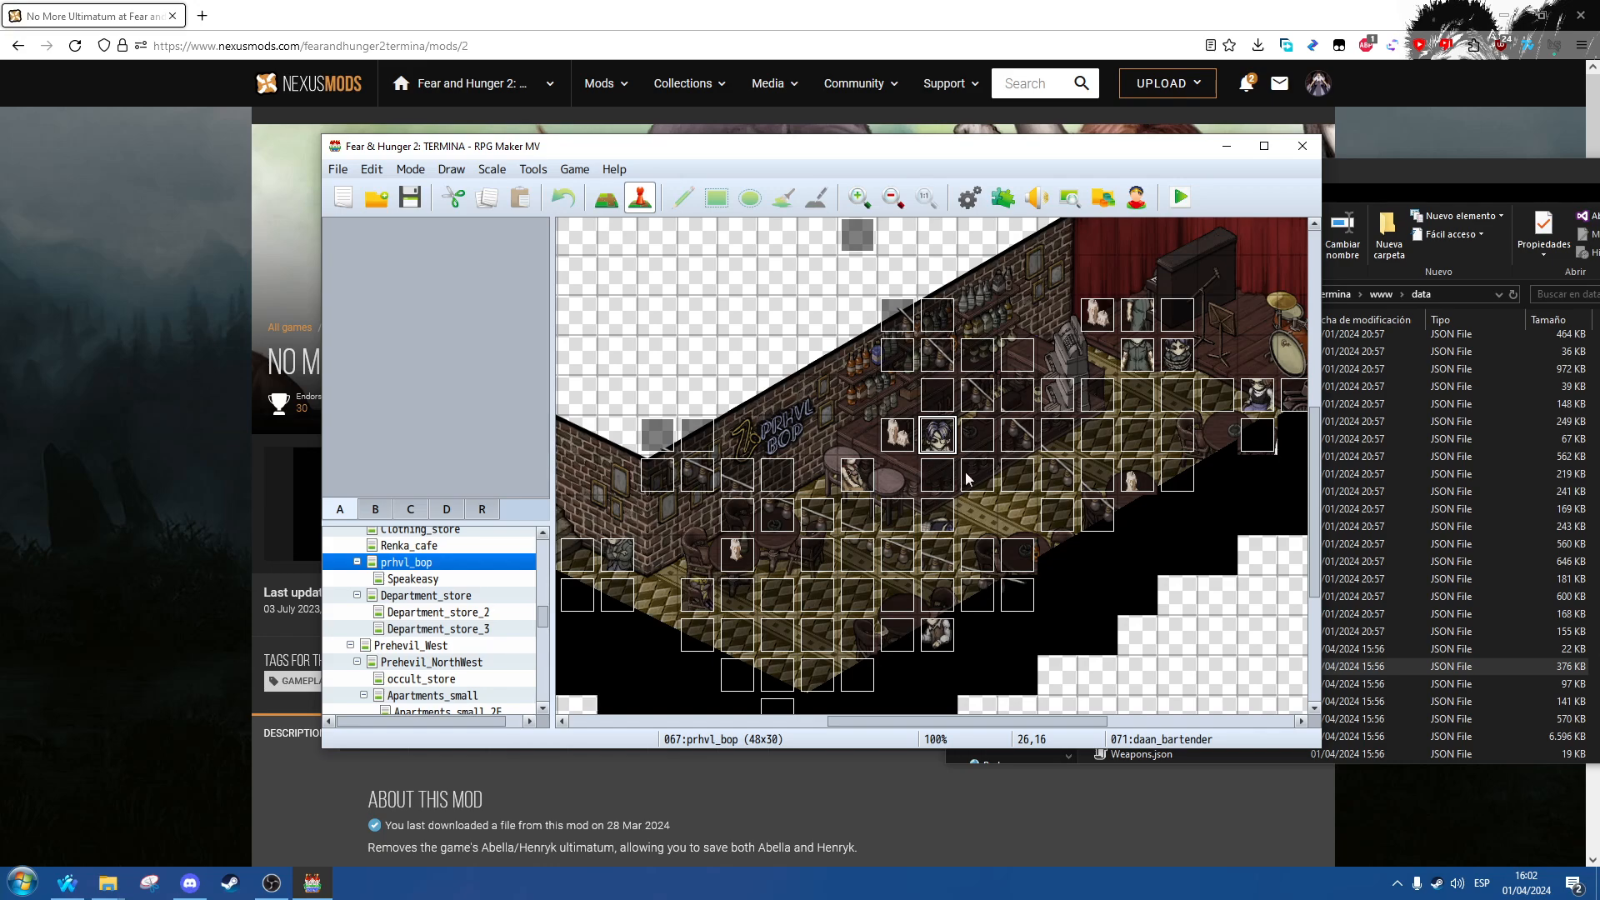
Step: Check the contents of events EV083 and EV036 beside the bartender, closing each without changes
double_click(974, 473)
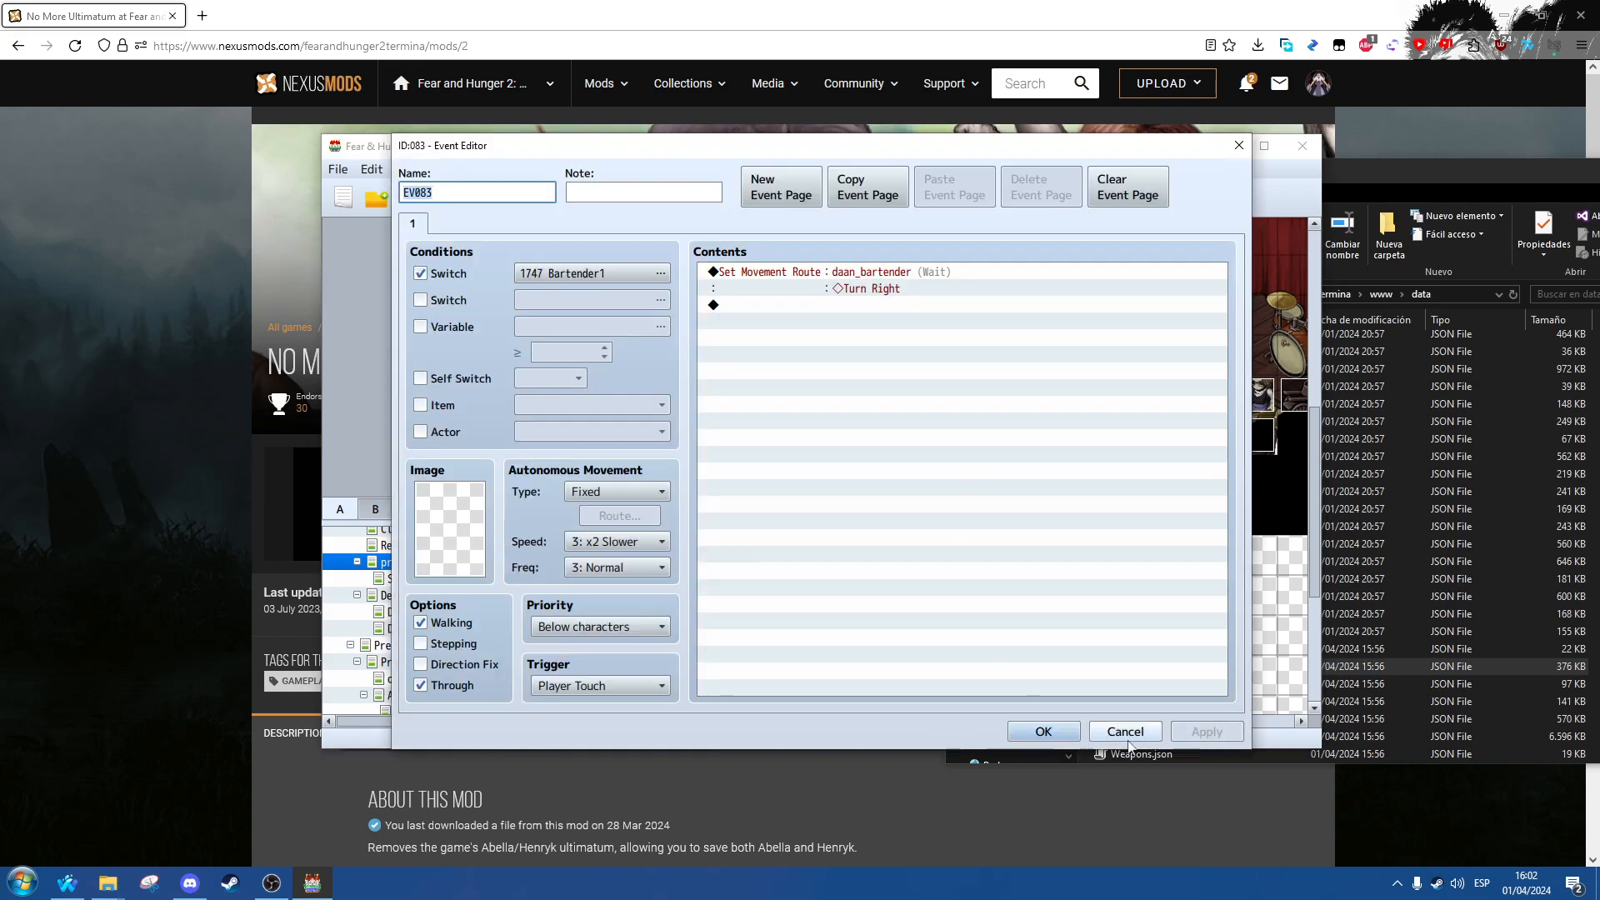
click(1131, 733)
double_click(983, 441)
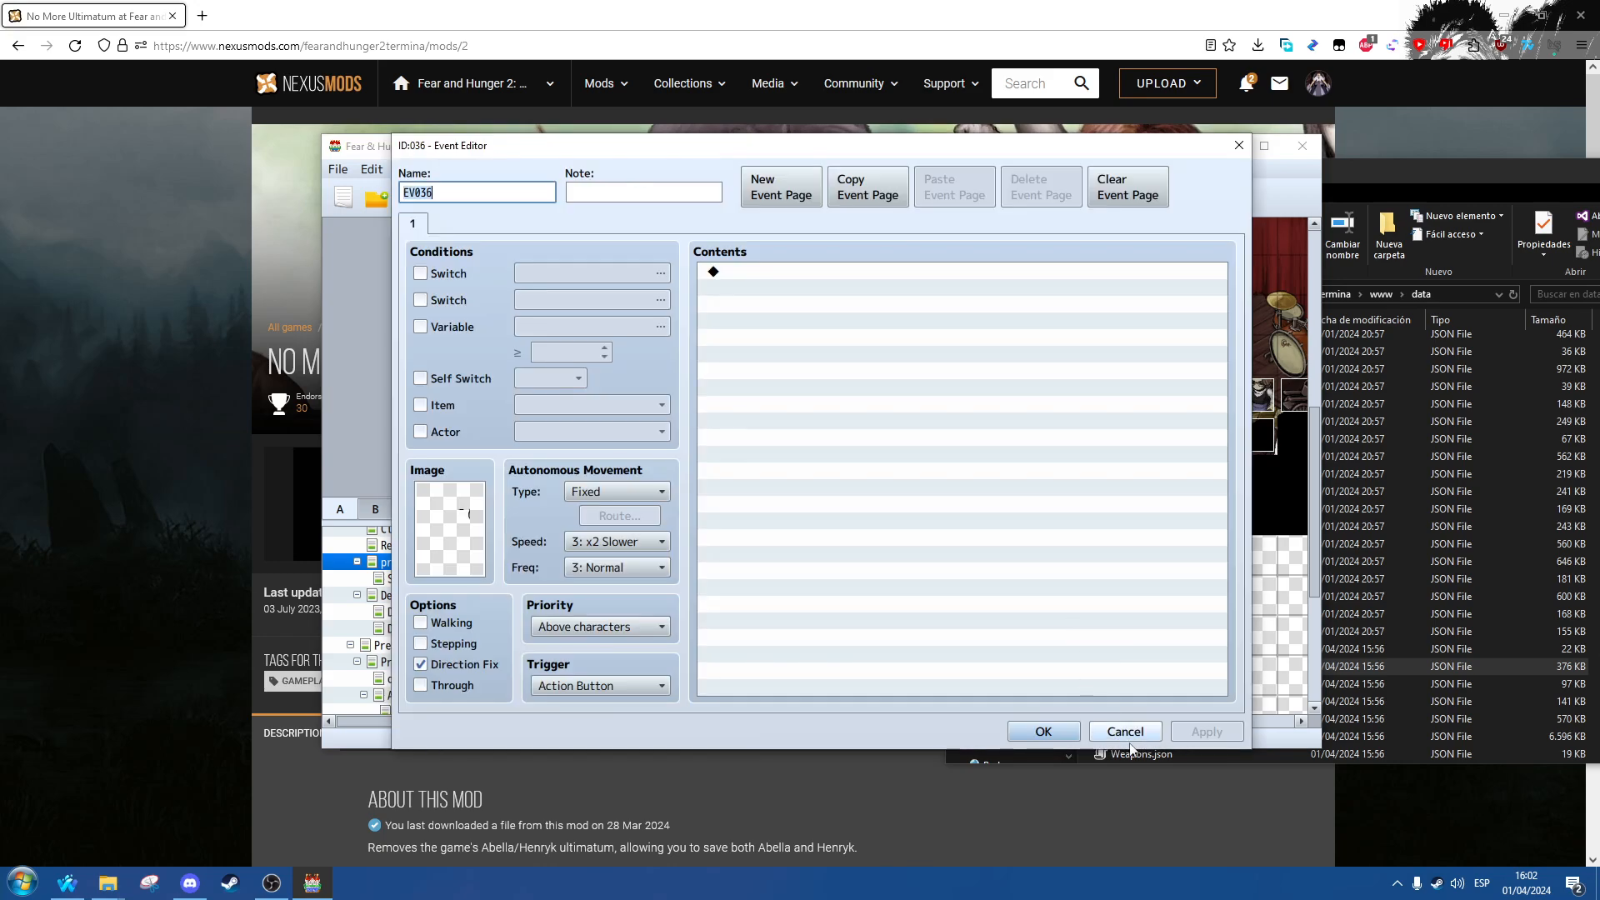
click(1127, 734)
Step: Examine the bartender dialogue, drink choices and their switches and variables in event EV080, then close it without changes
double_click(938, 463)
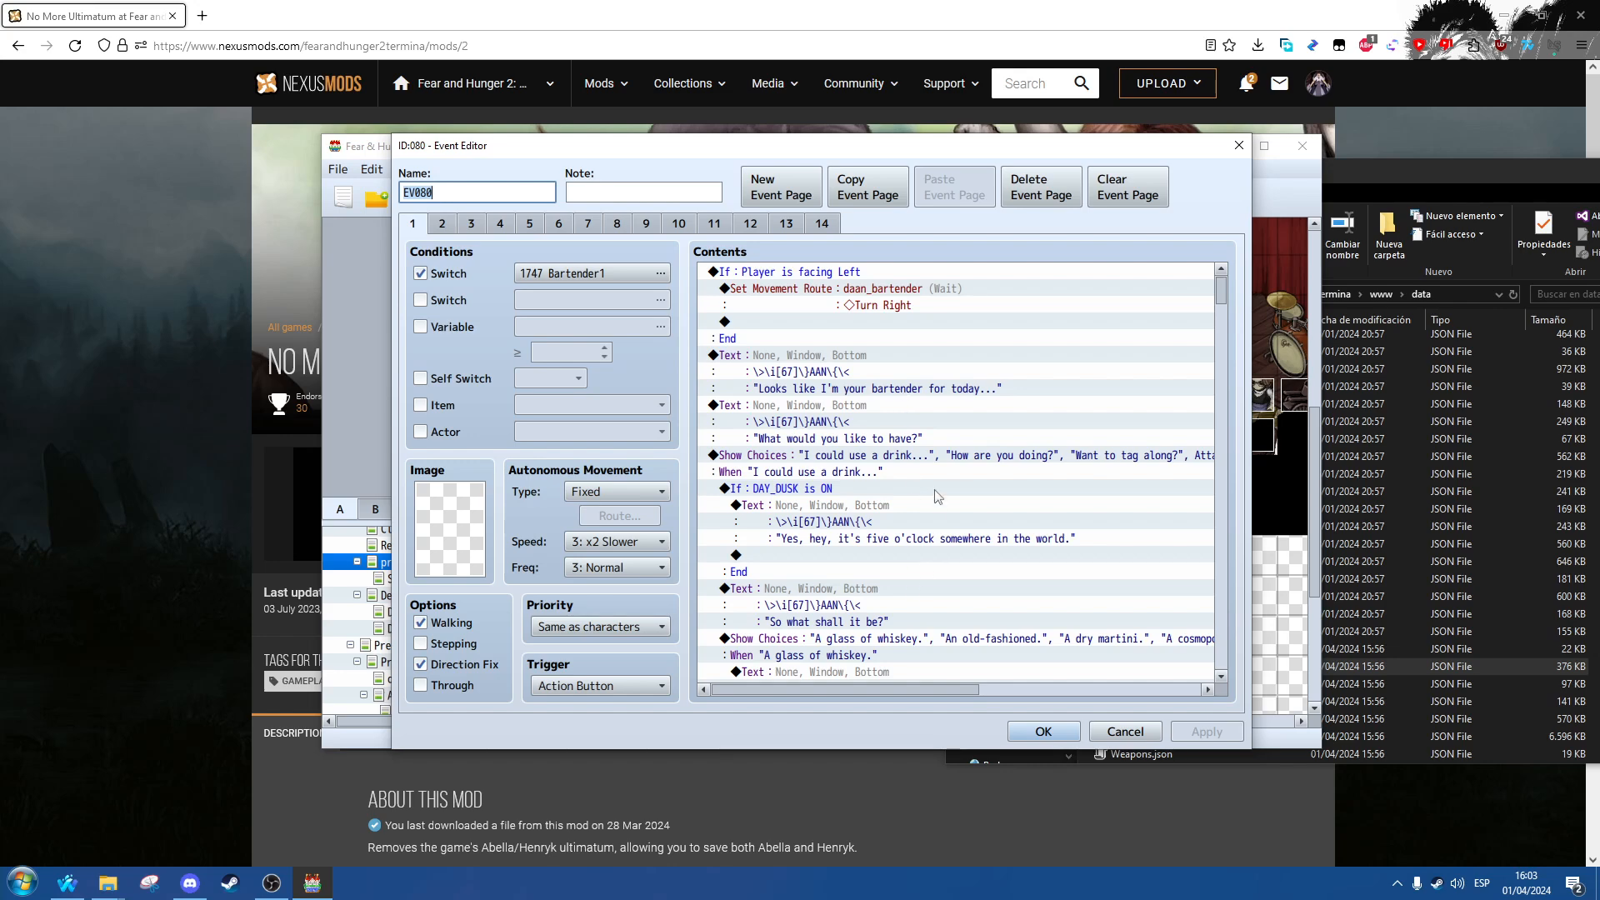
scroll(951, 375, down, 3)
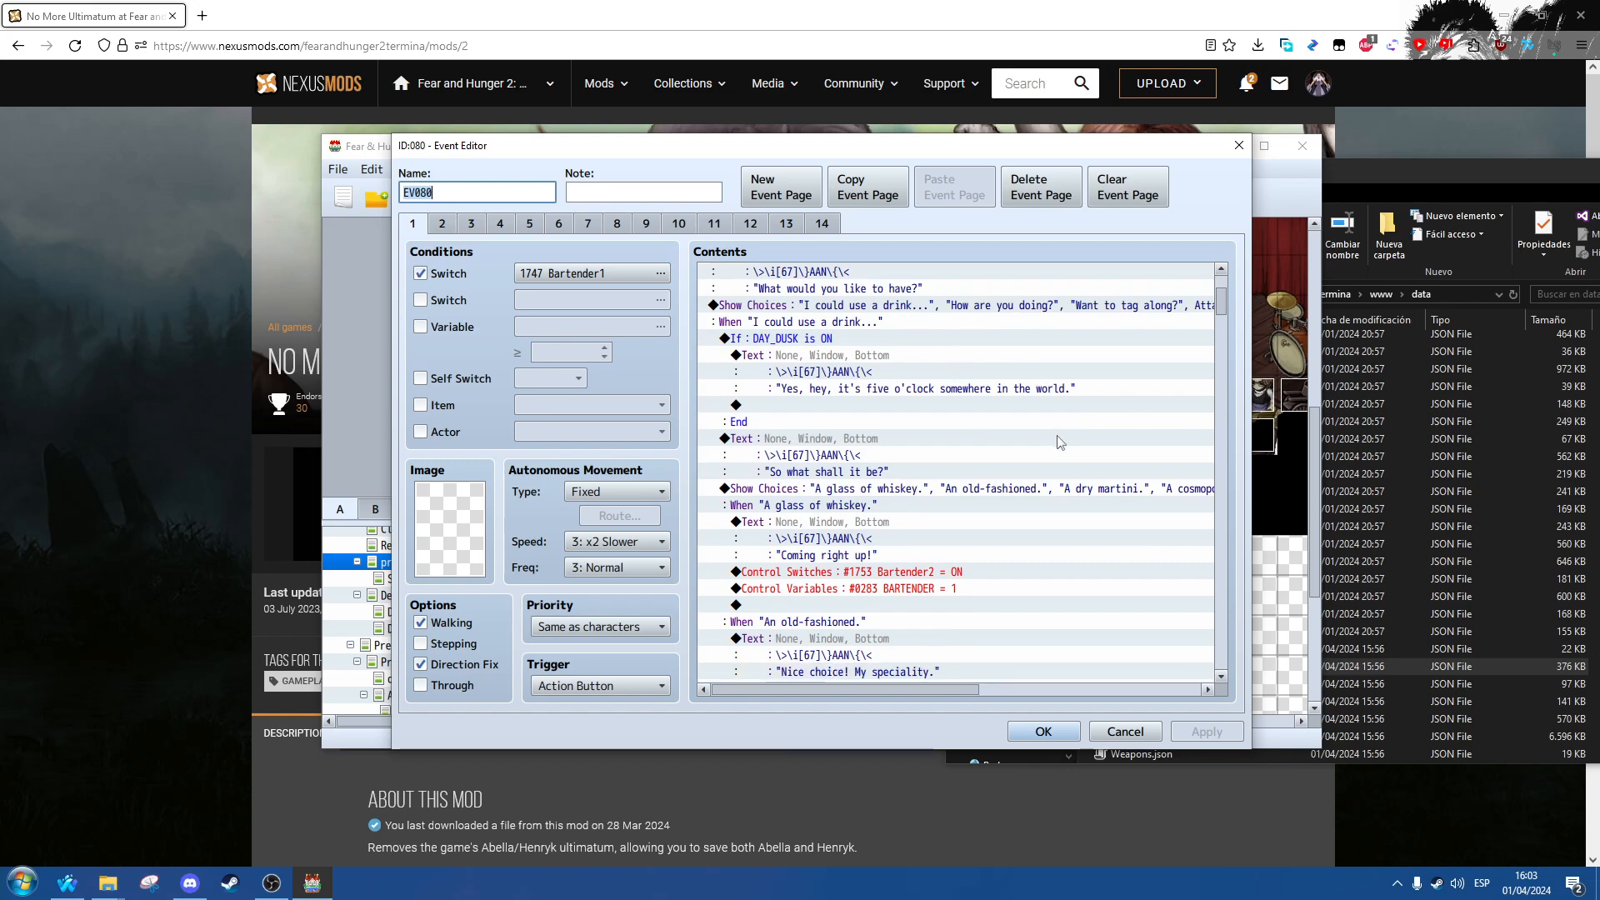
scroll(1000, 450, down, 5)
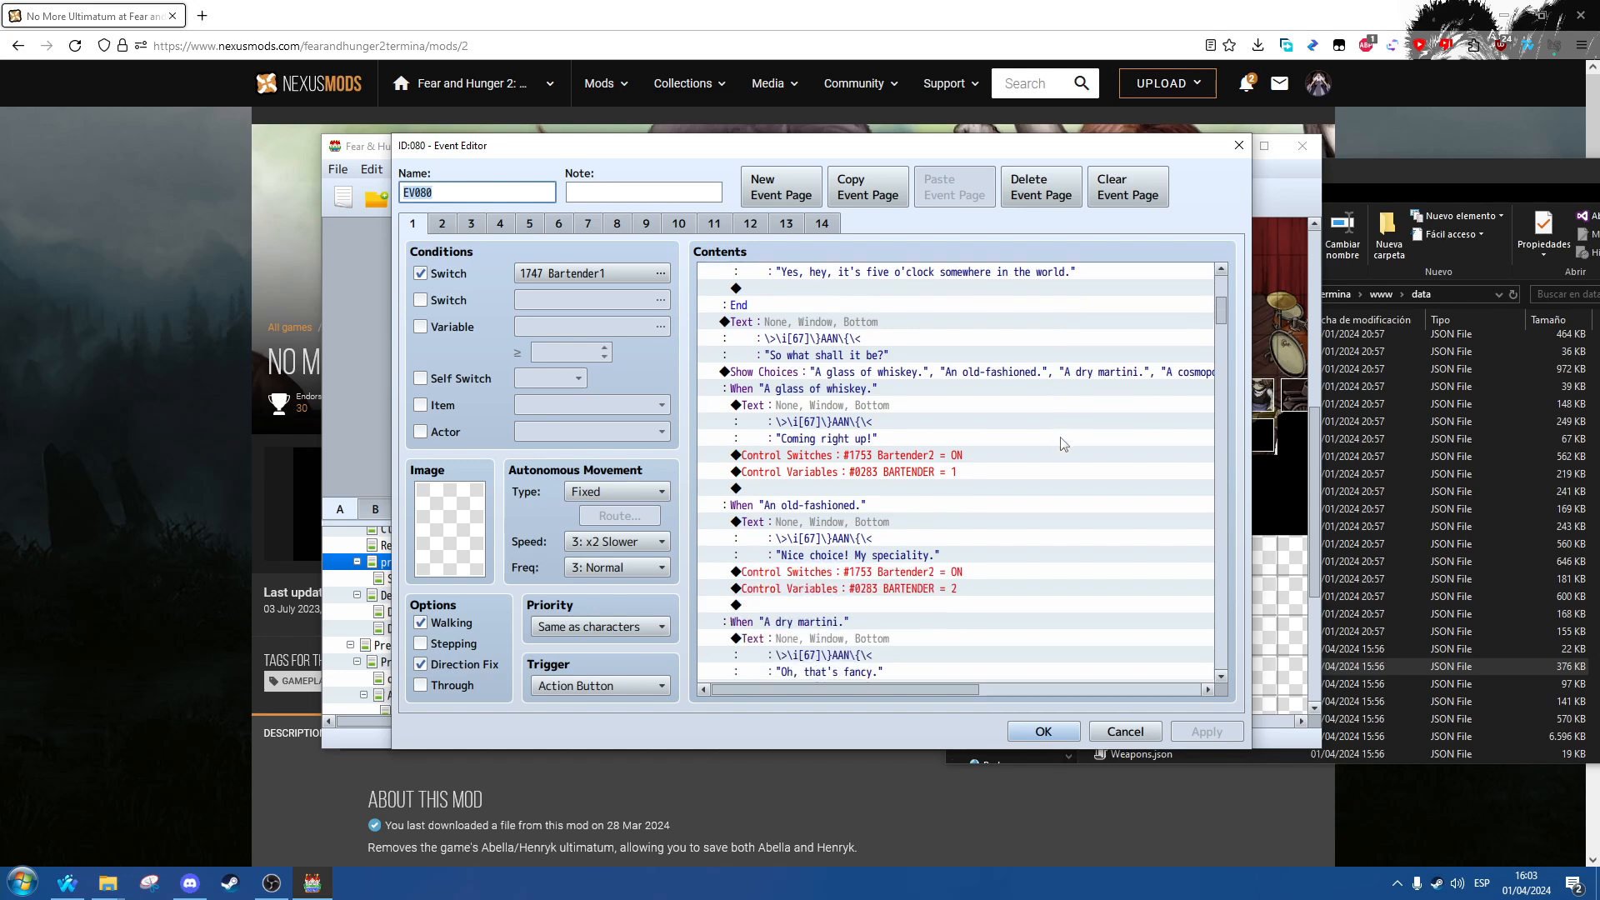
scroll(960, 457, down, 4)
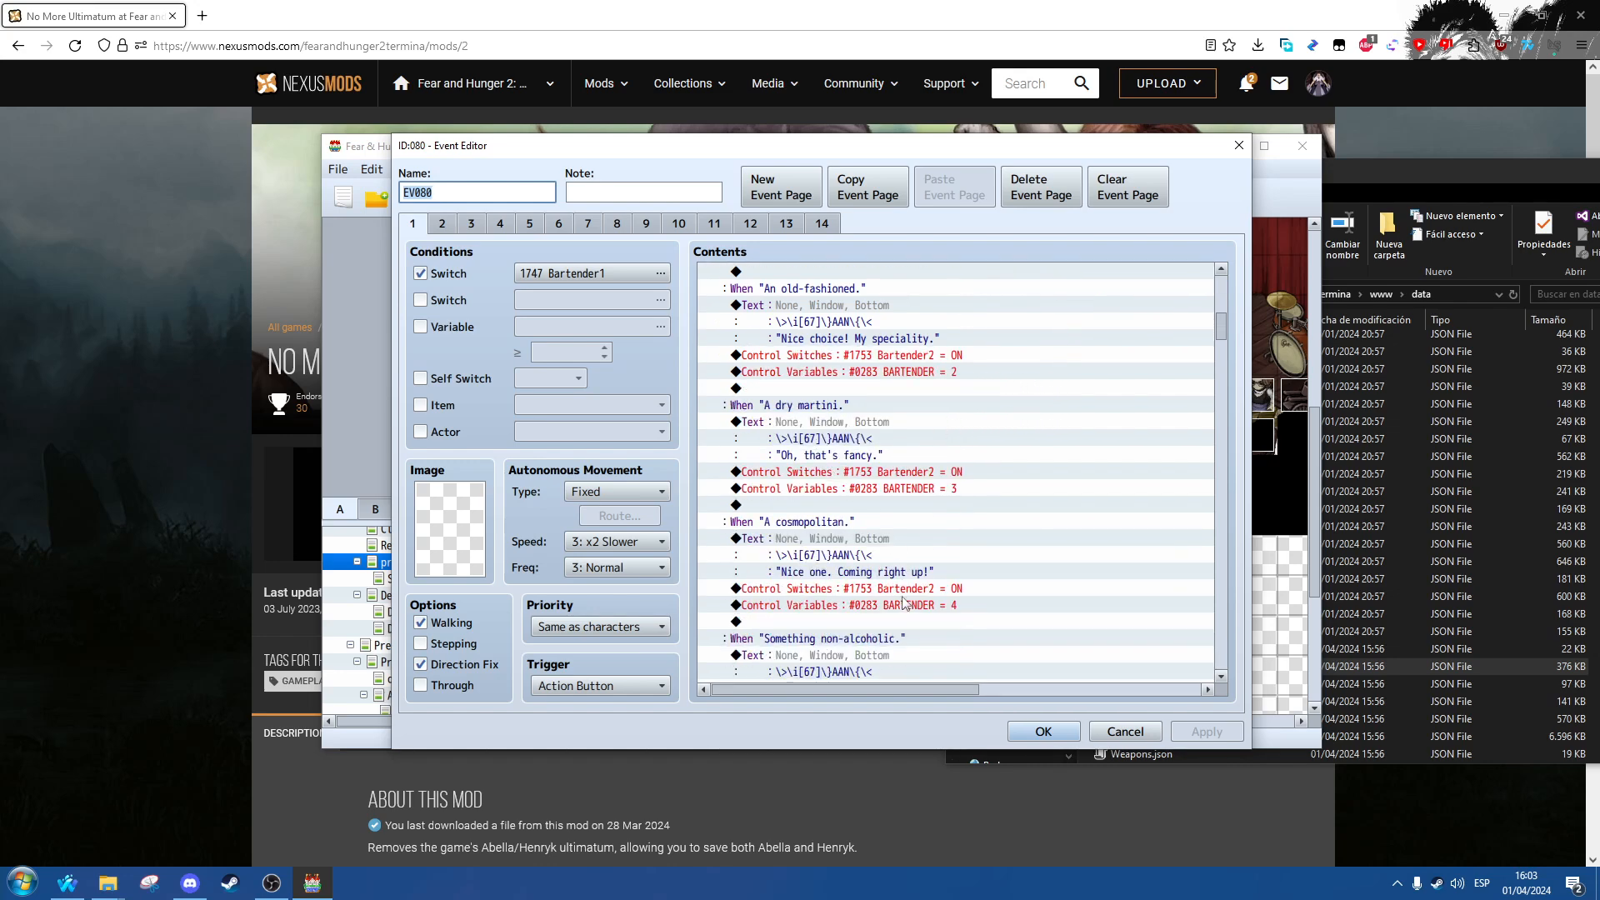
scroll(925, 517, up, 4)
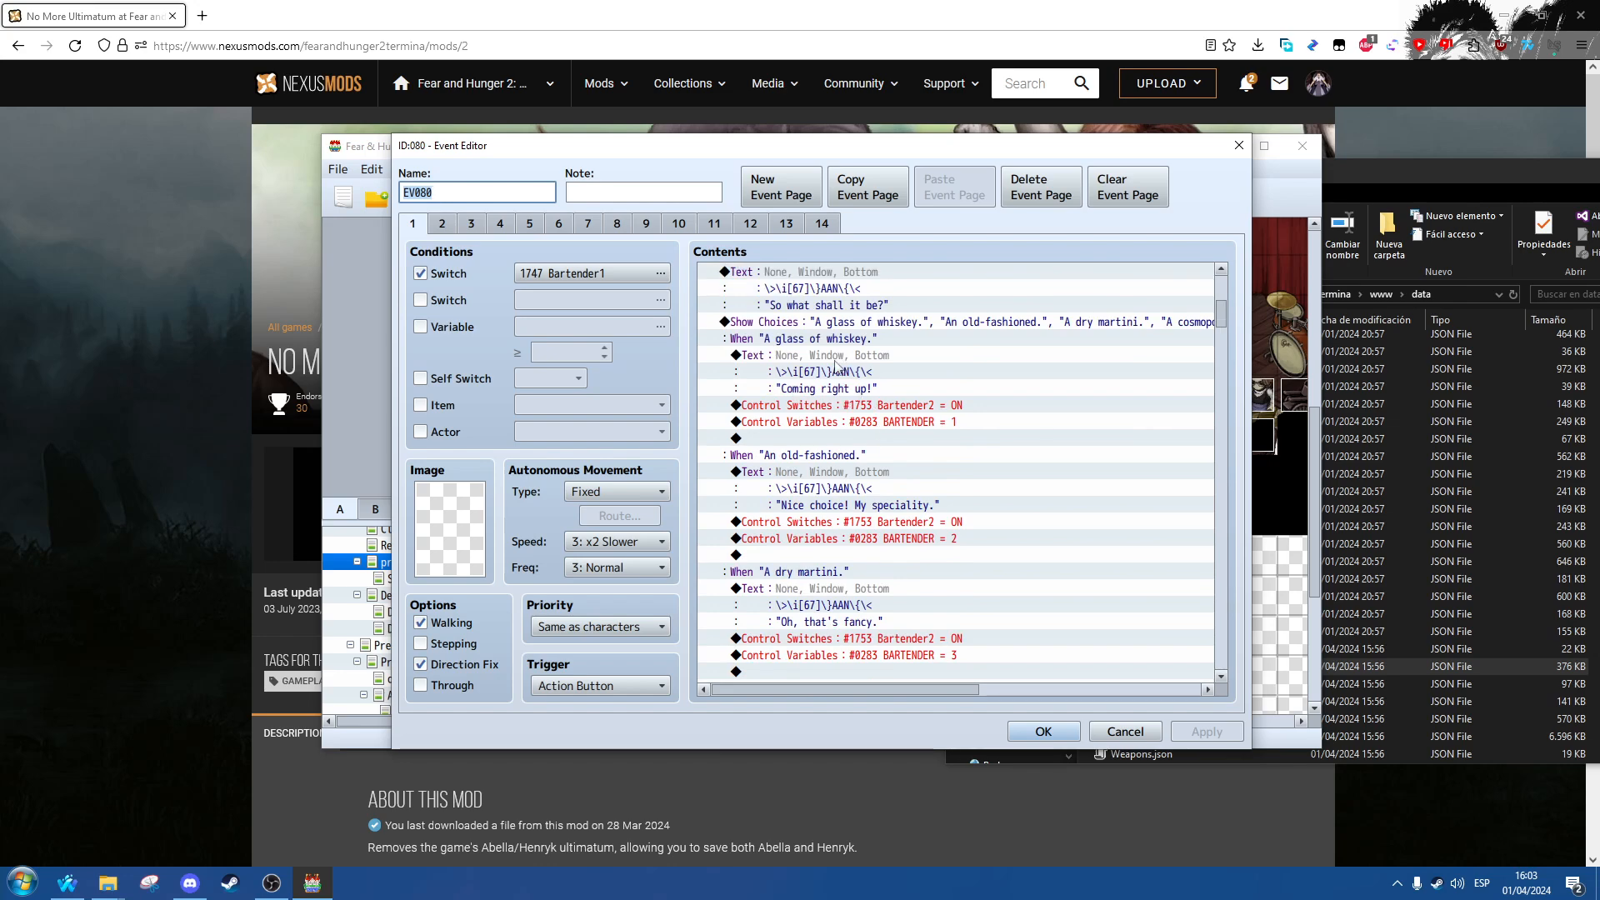
scroll(964, 629, down, 1)
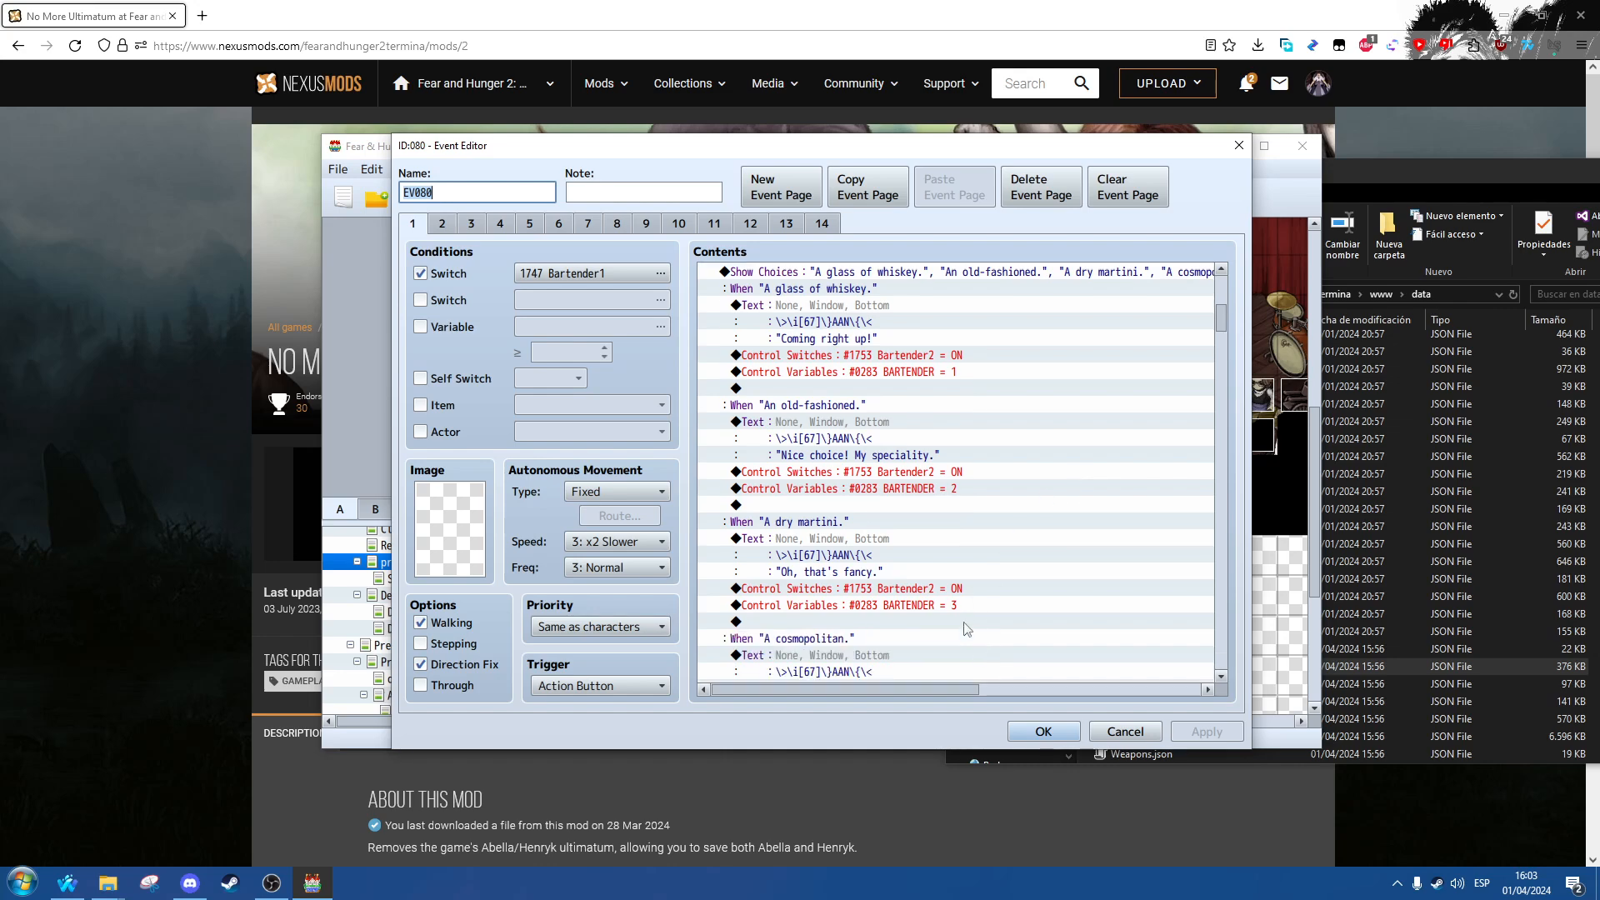
scroll(964, 629, down, 4)
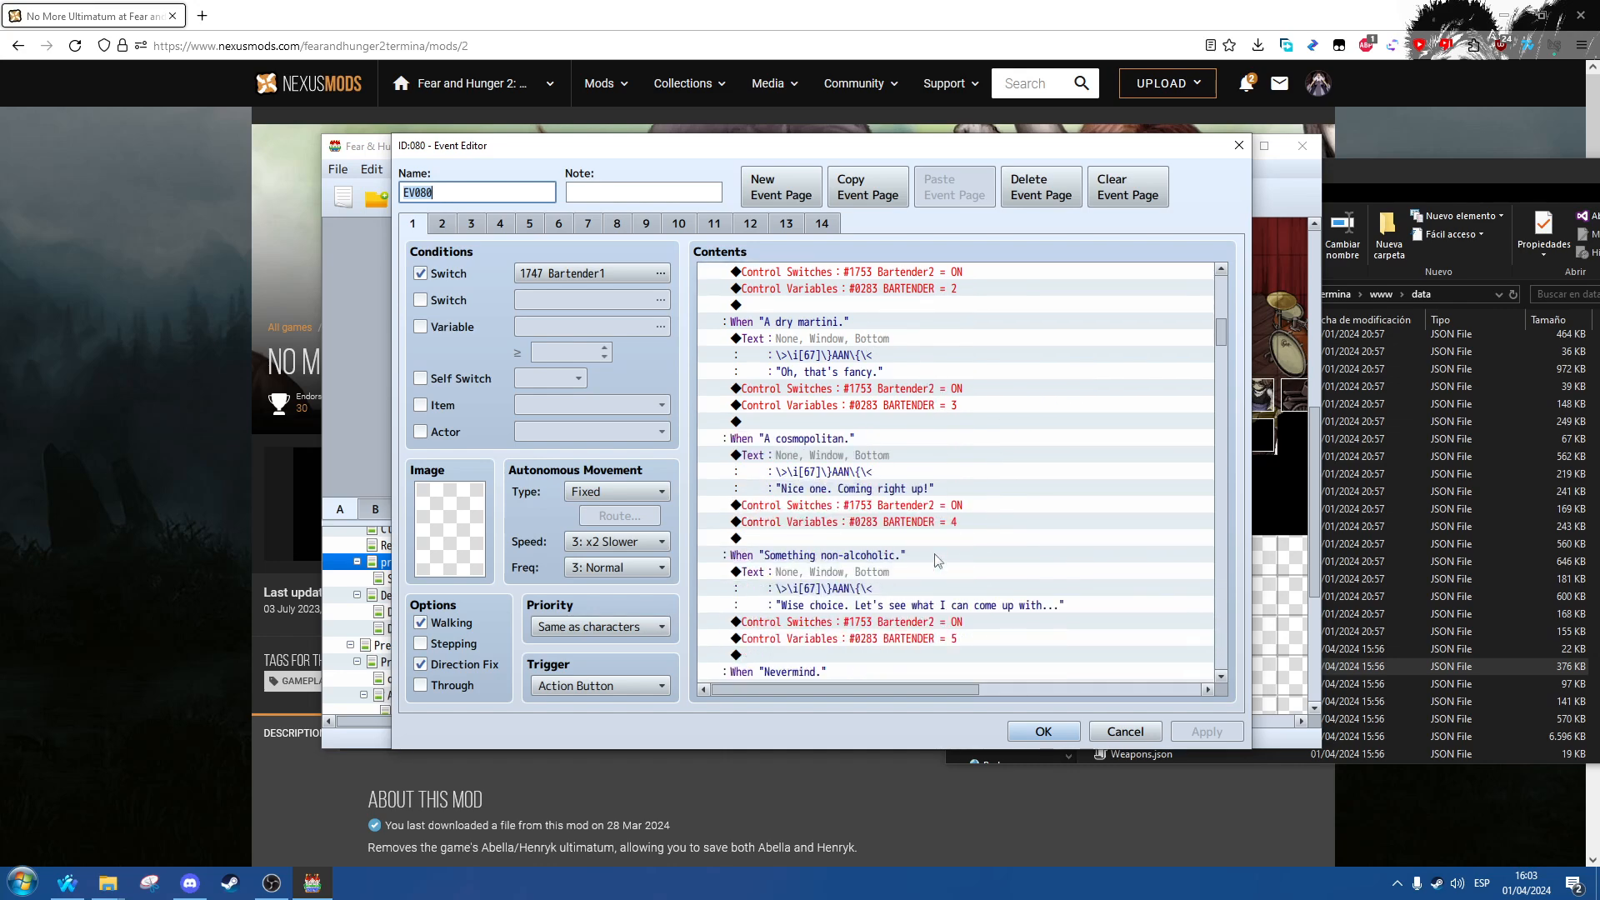
scroll(937, 560, down, 2)
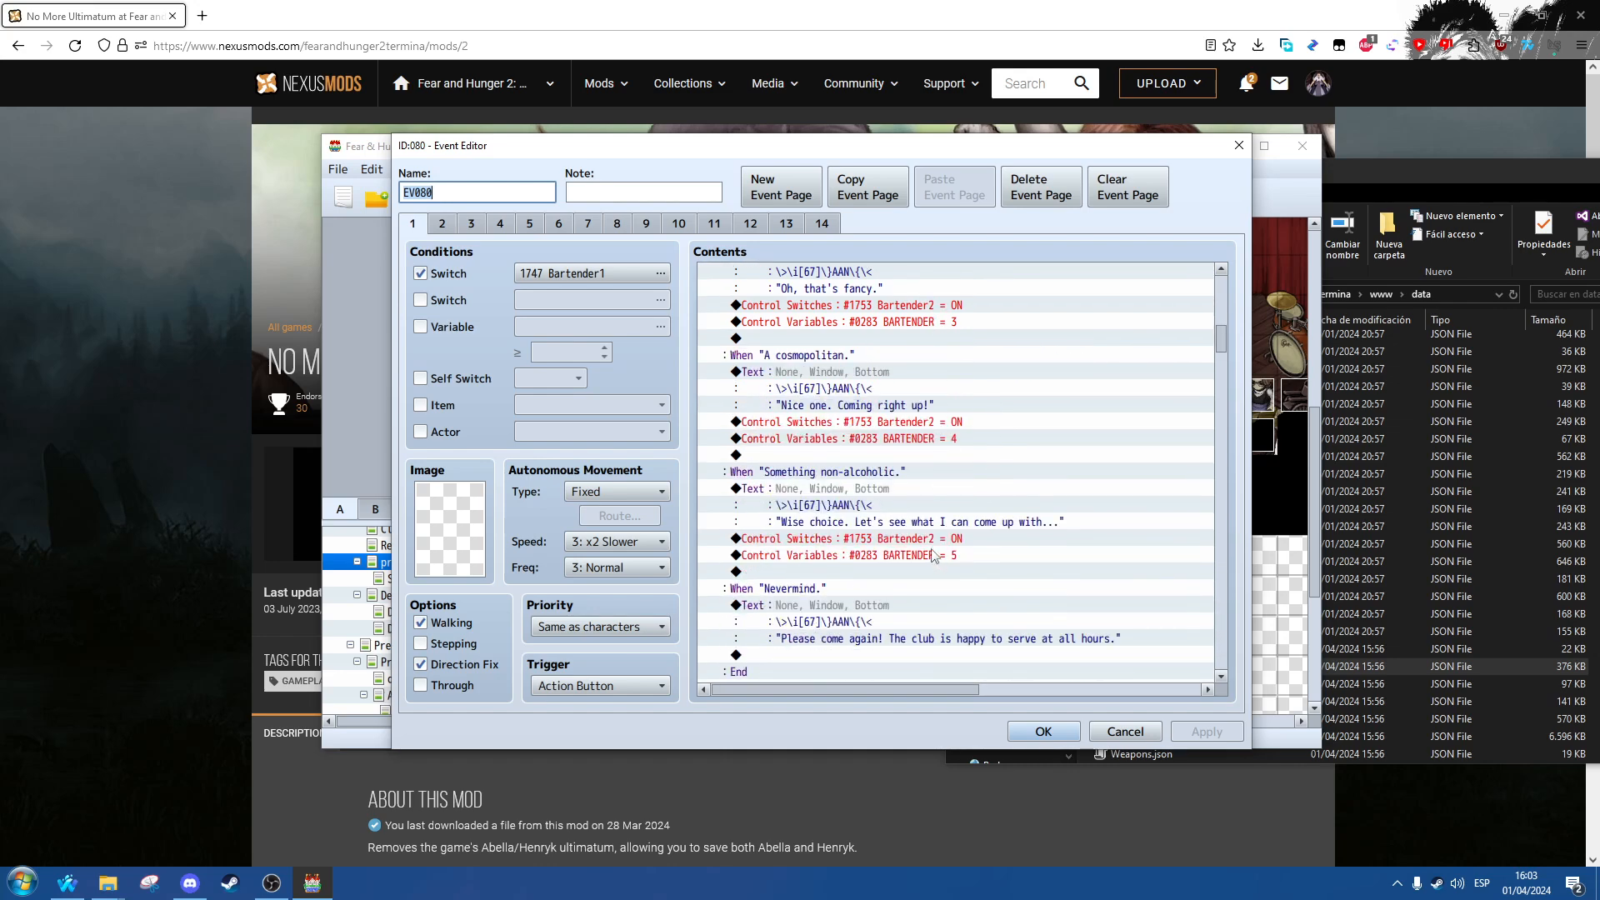
scroll(934, 557, up, 2)
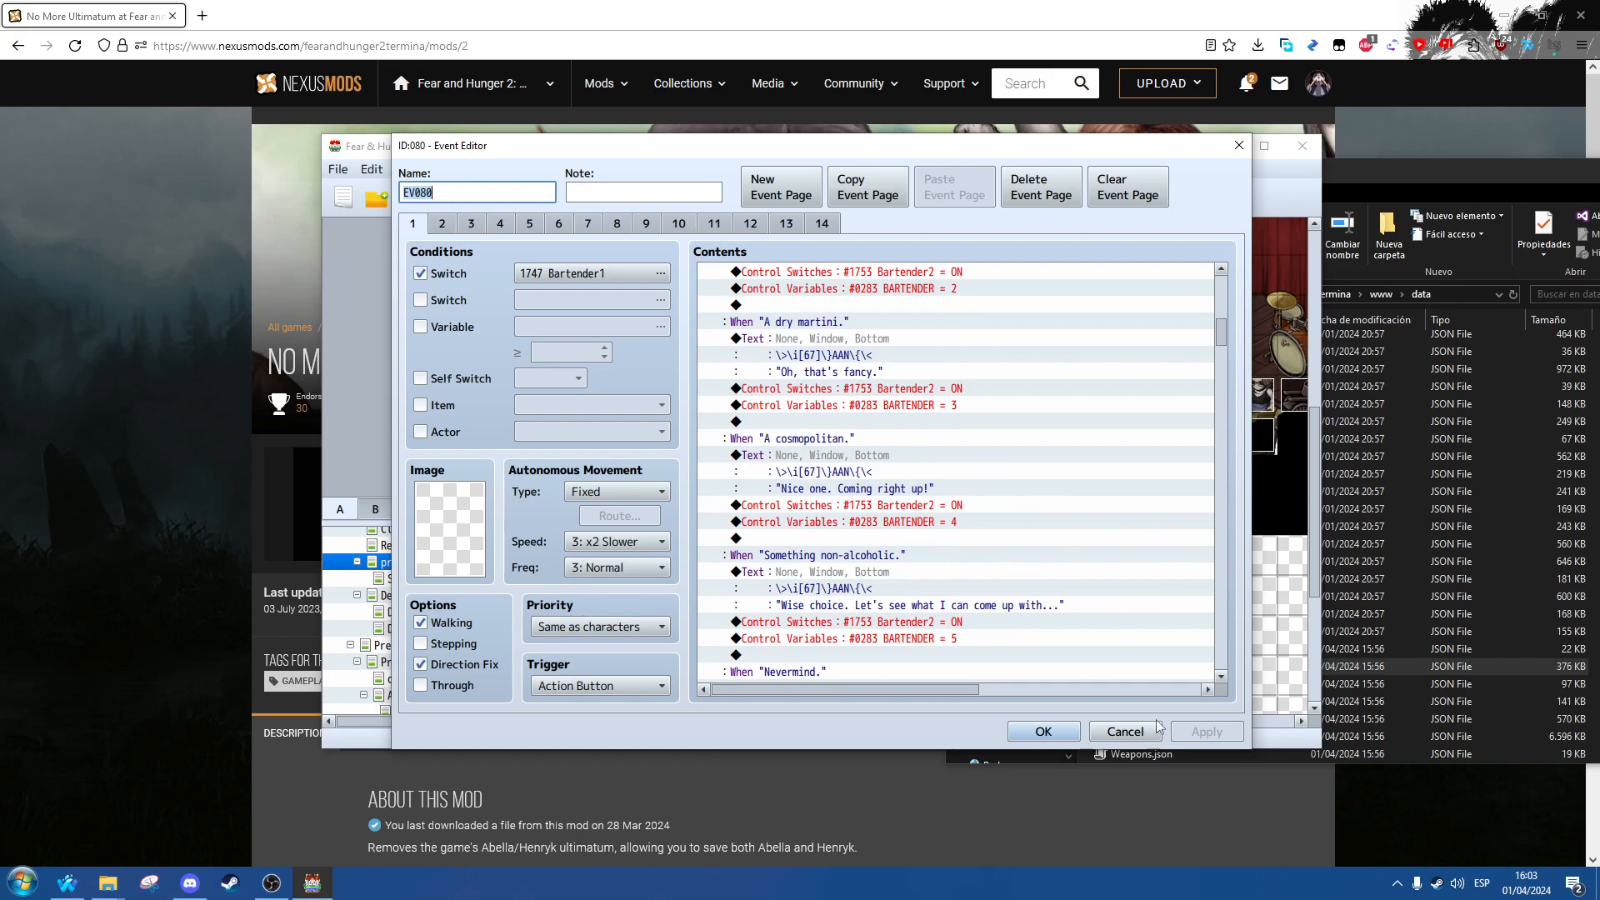
click(1127, 730)
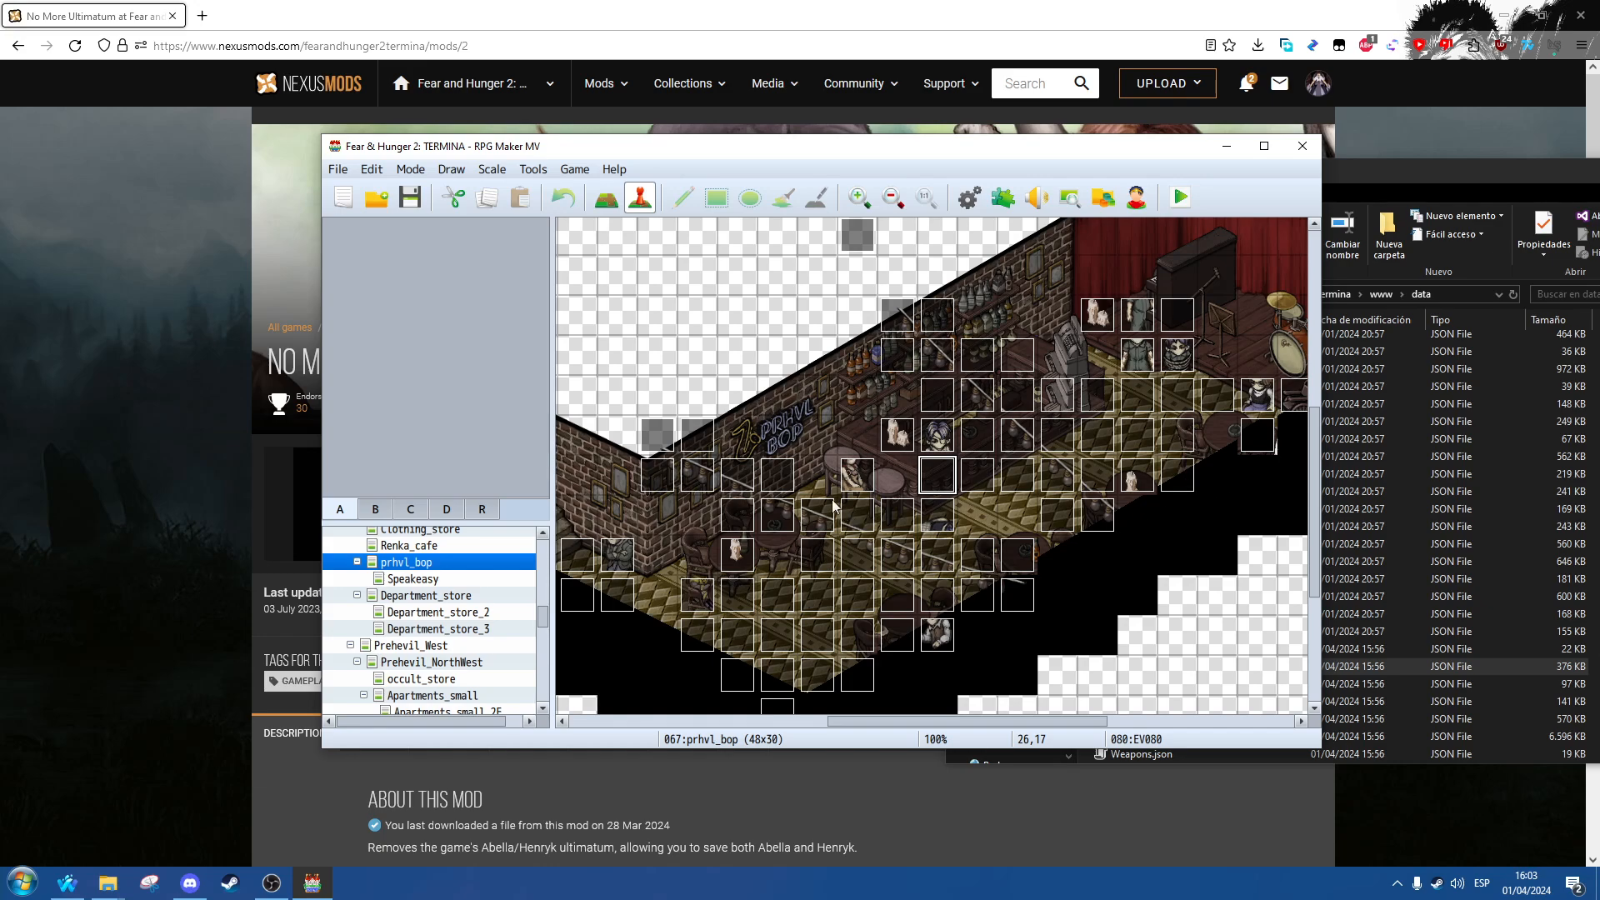
ctrl+scroll(787, 423, down, 1)
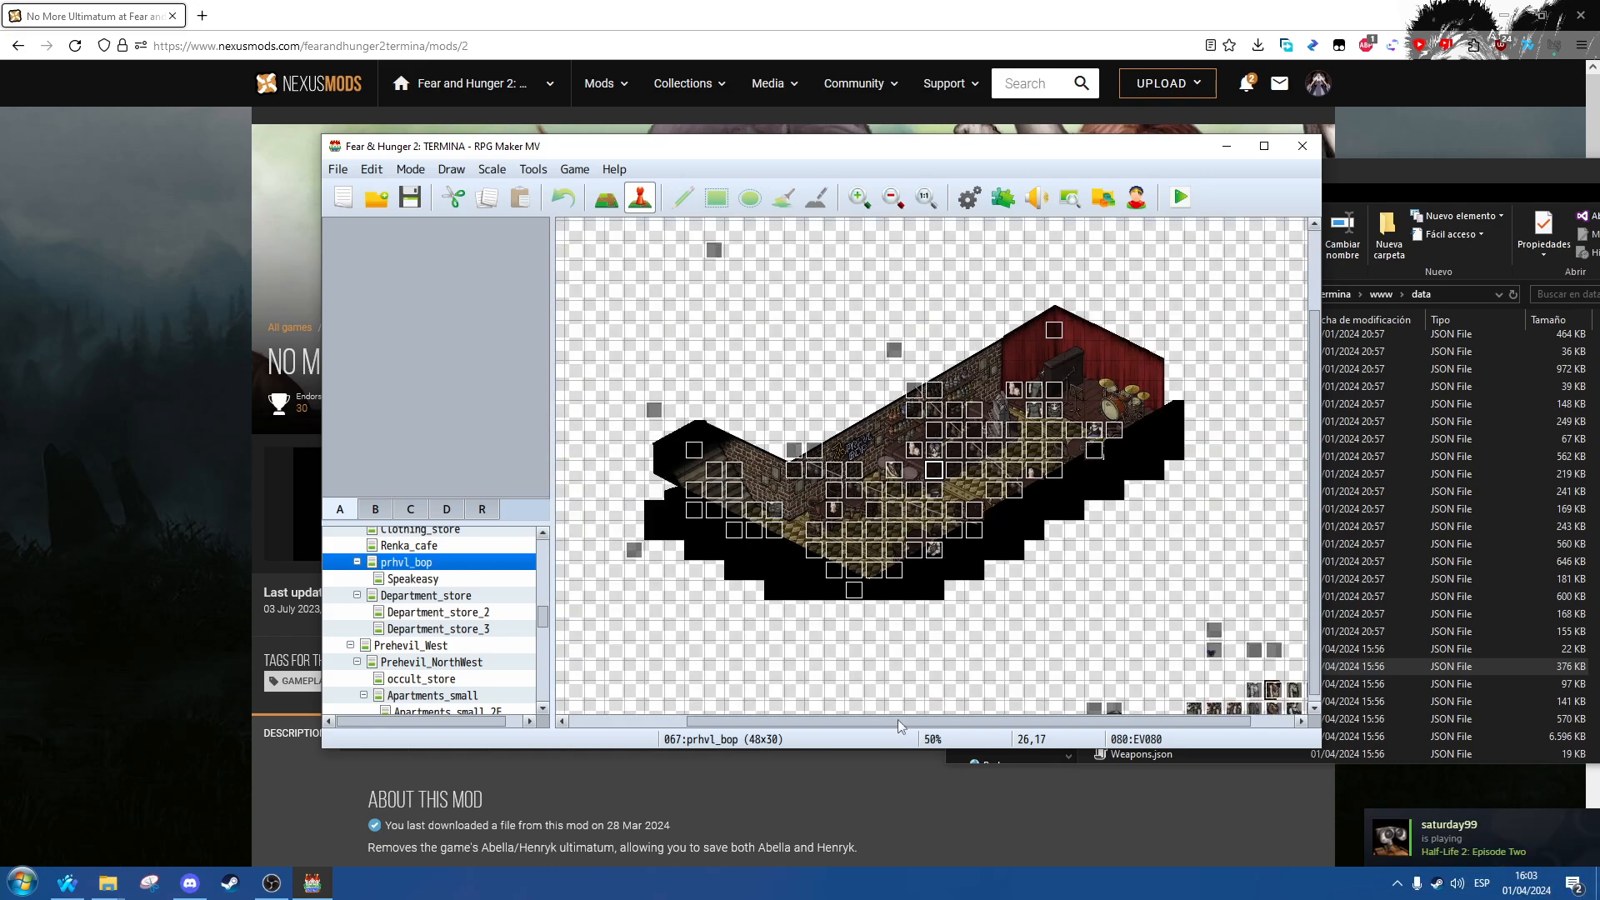
Step: Check the daan_bartender2 event among the off-map events above the bar on prhvl_bop, then close it without changes
scroll(1216, 379, up, 2)
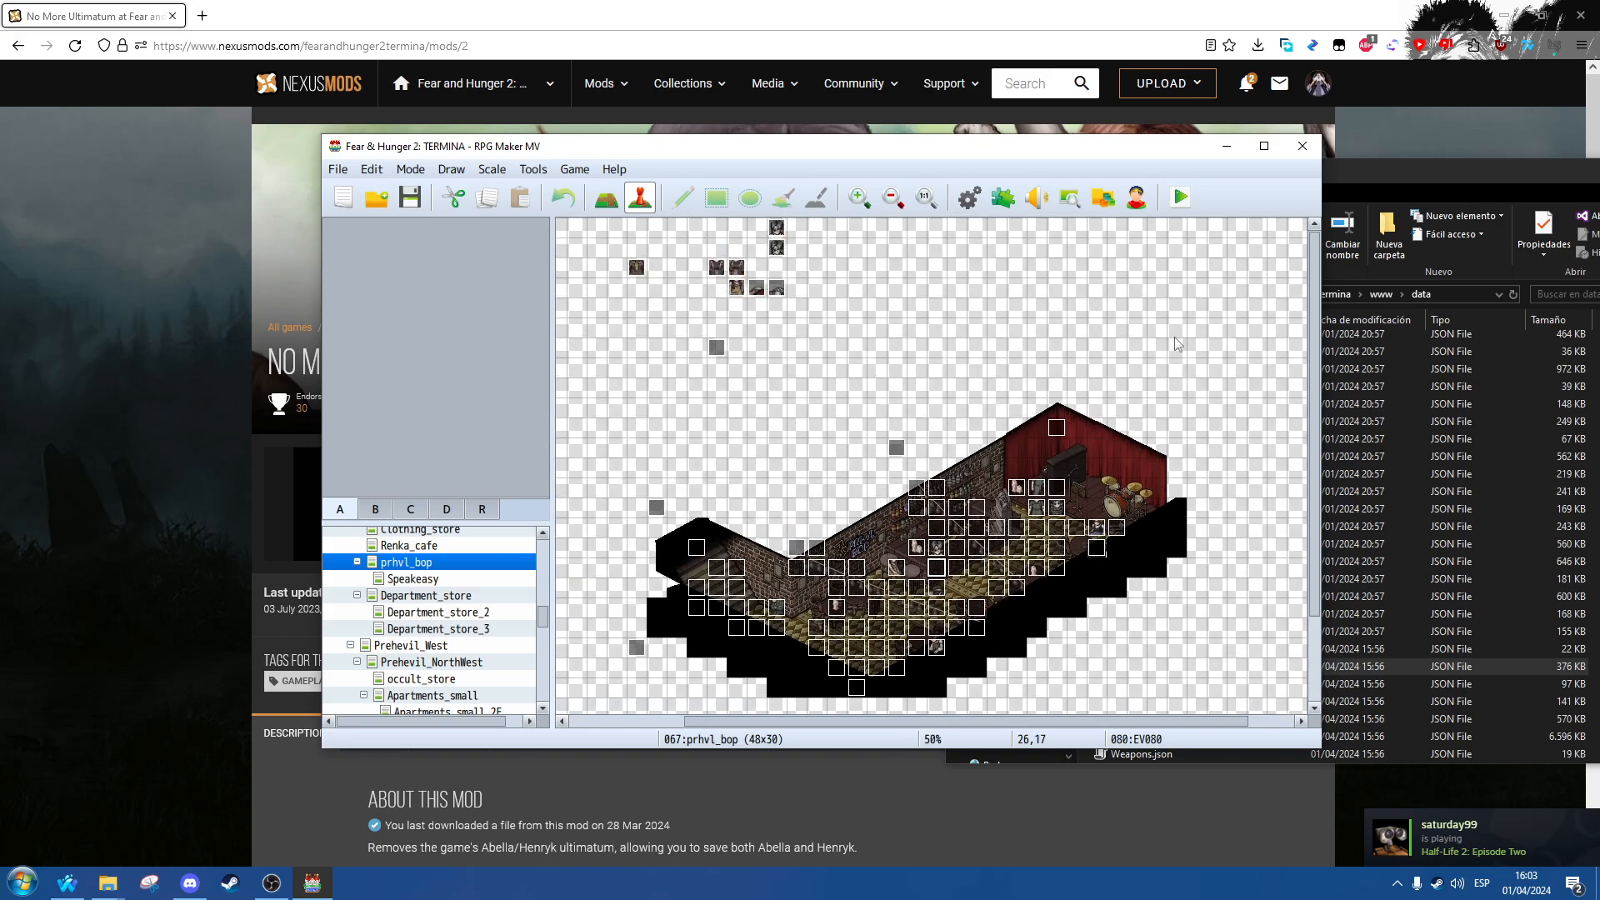
drag(867, 723, 754, 722)
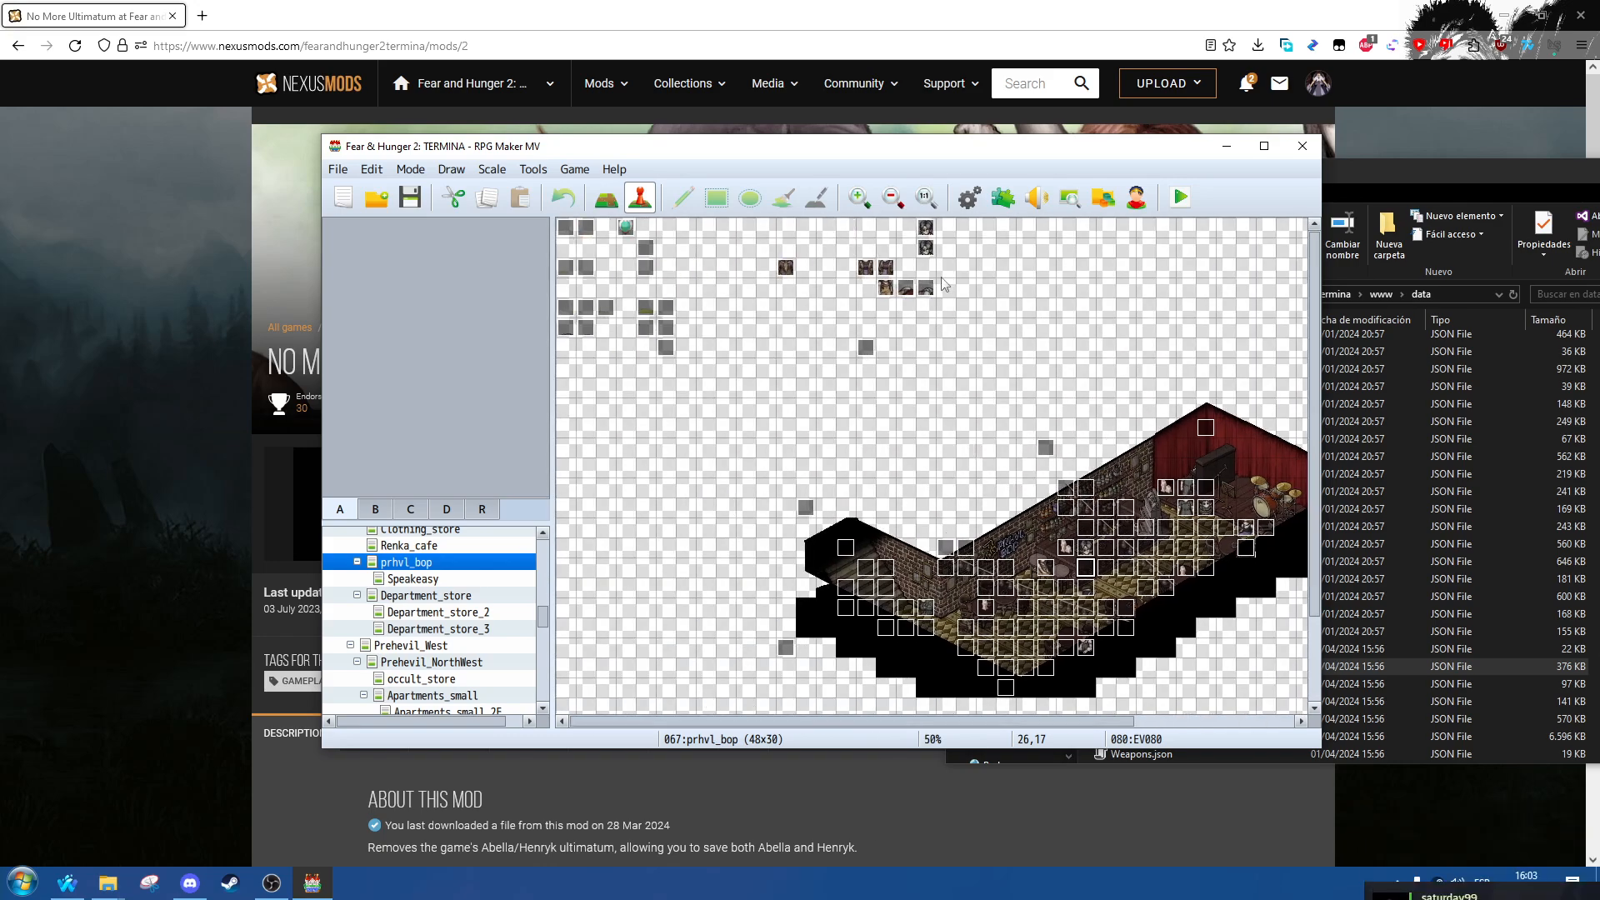
ctrl+scroll(944, 284, up, 3)
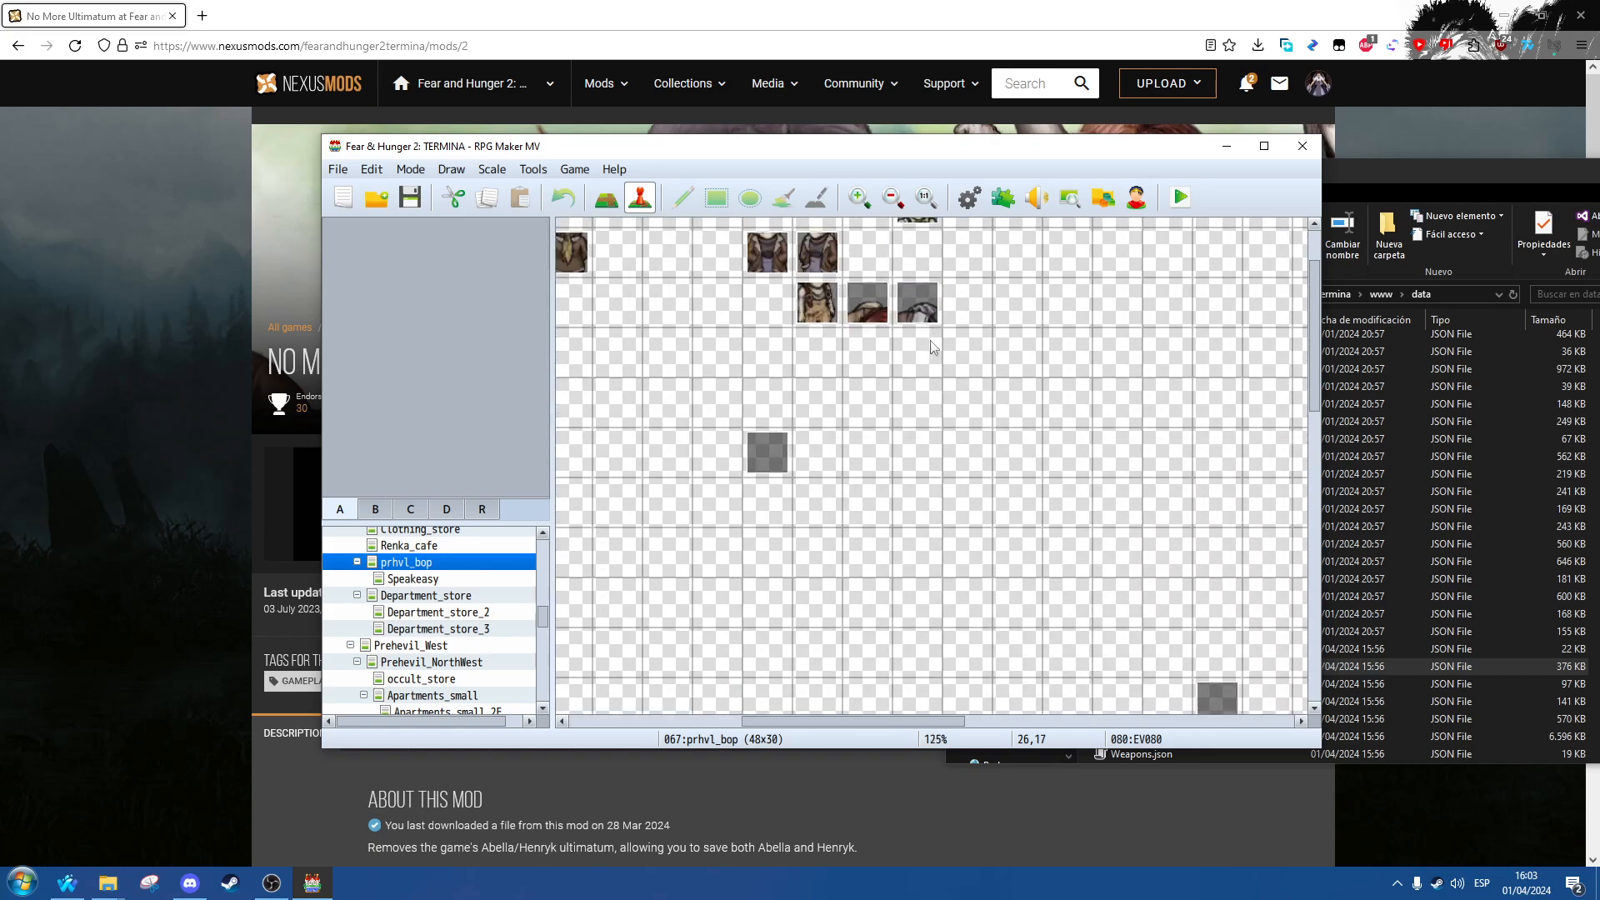
scroll(931, 347, up, 1)
double_click(931, 346)
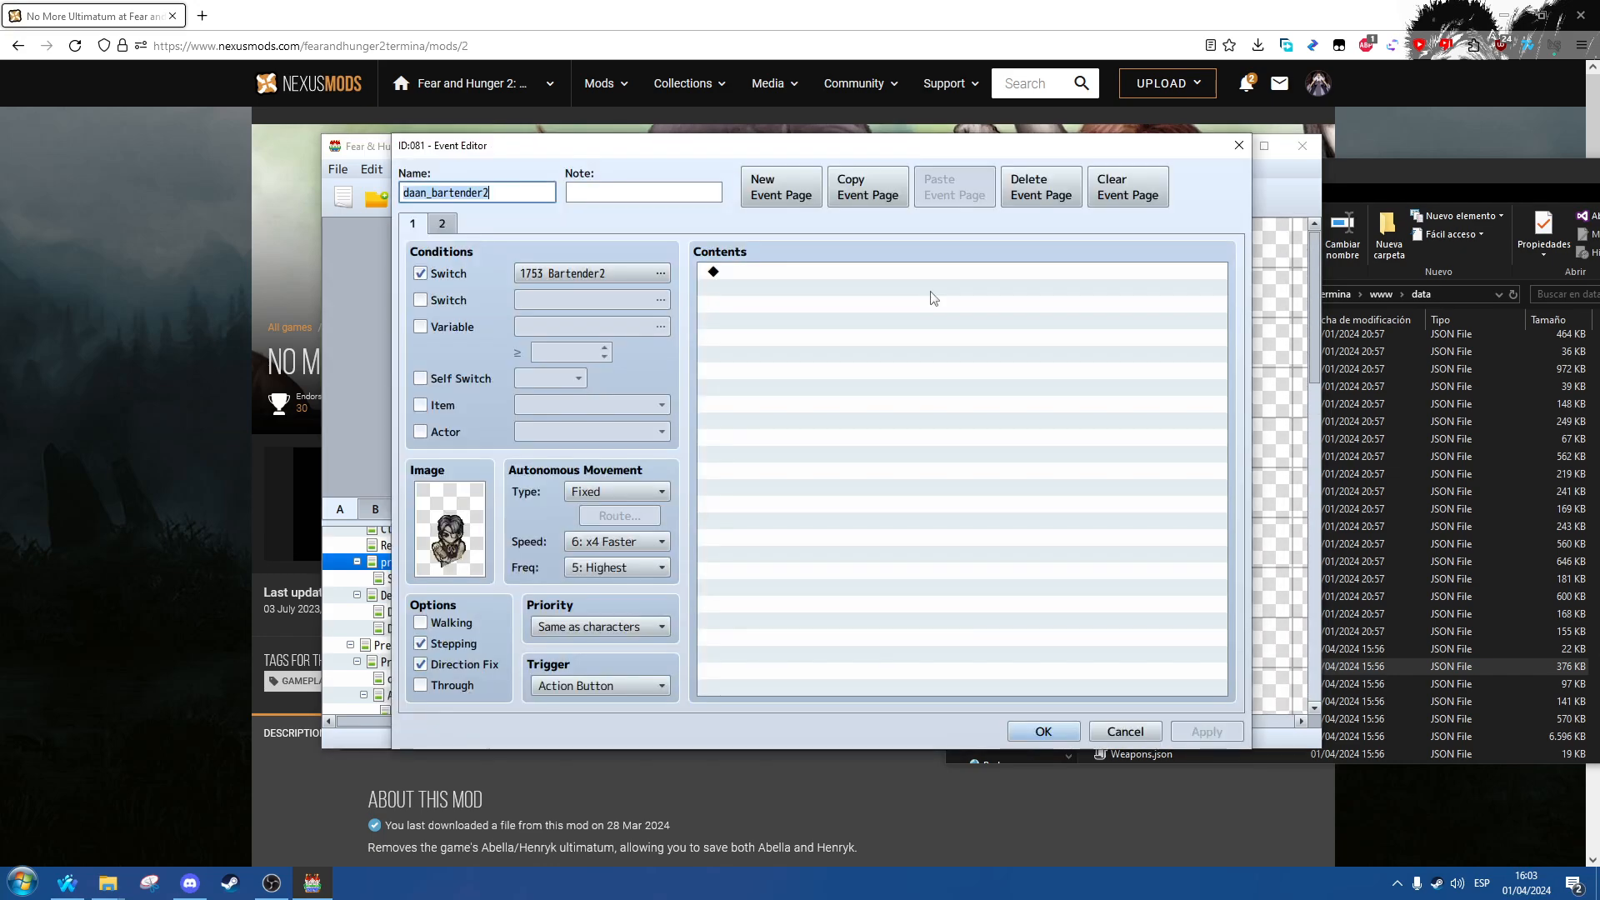
click(1125, 732)
Step: Compare both pages of event "a" above daan_bartender2, reading the drink_whisky and drink_old_fashioned texts, then close it without changes
double_click(922, 238)
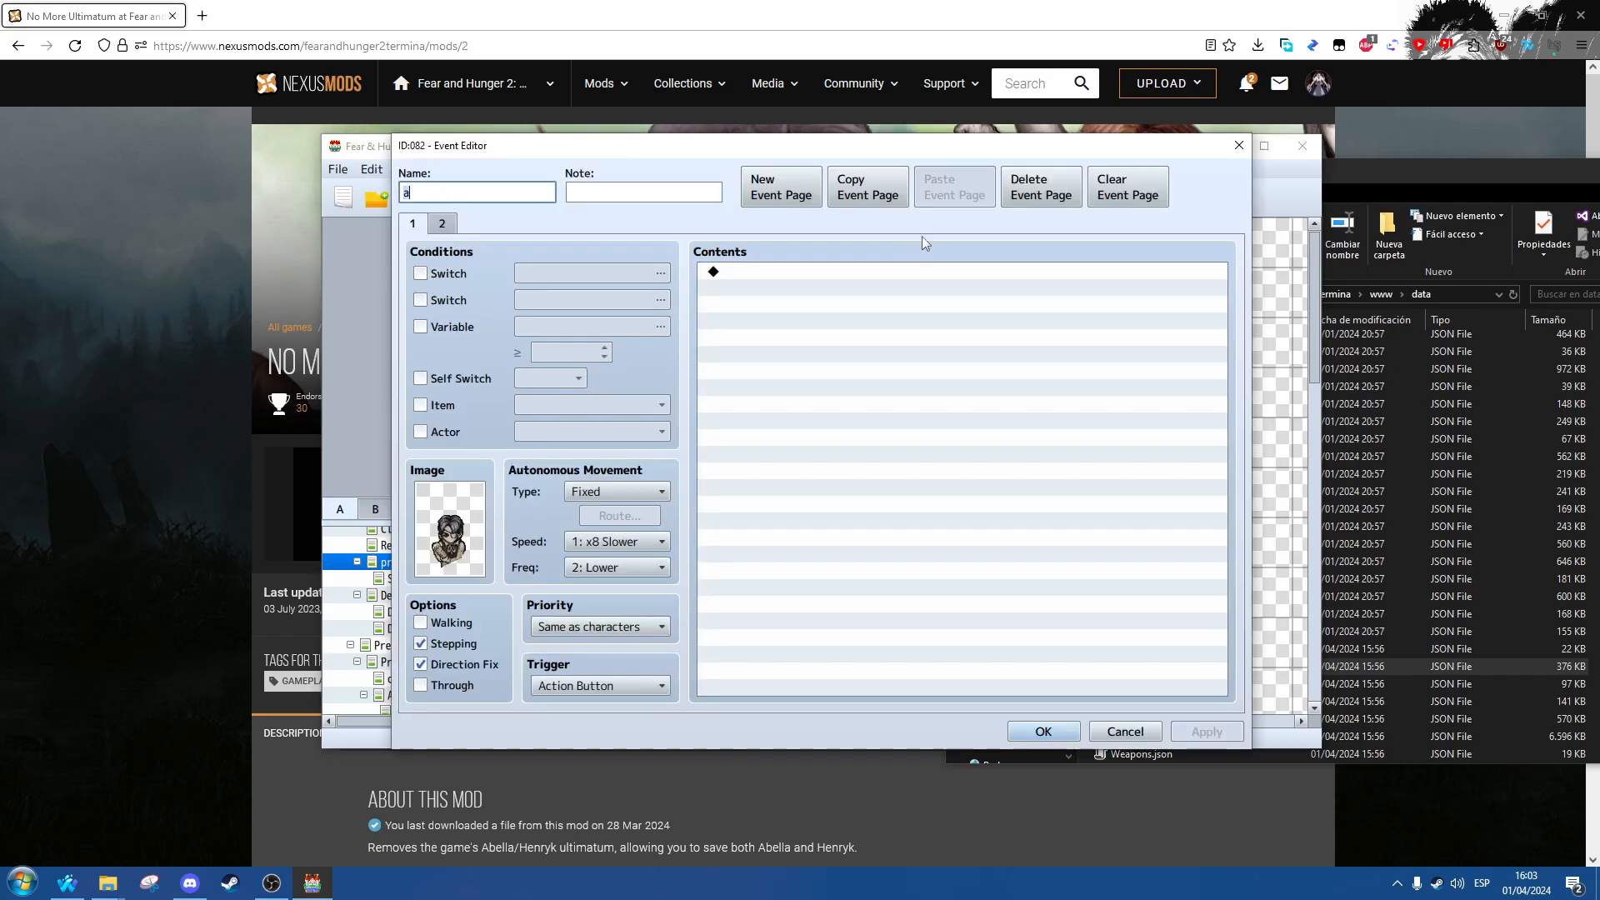
click(440, 224)
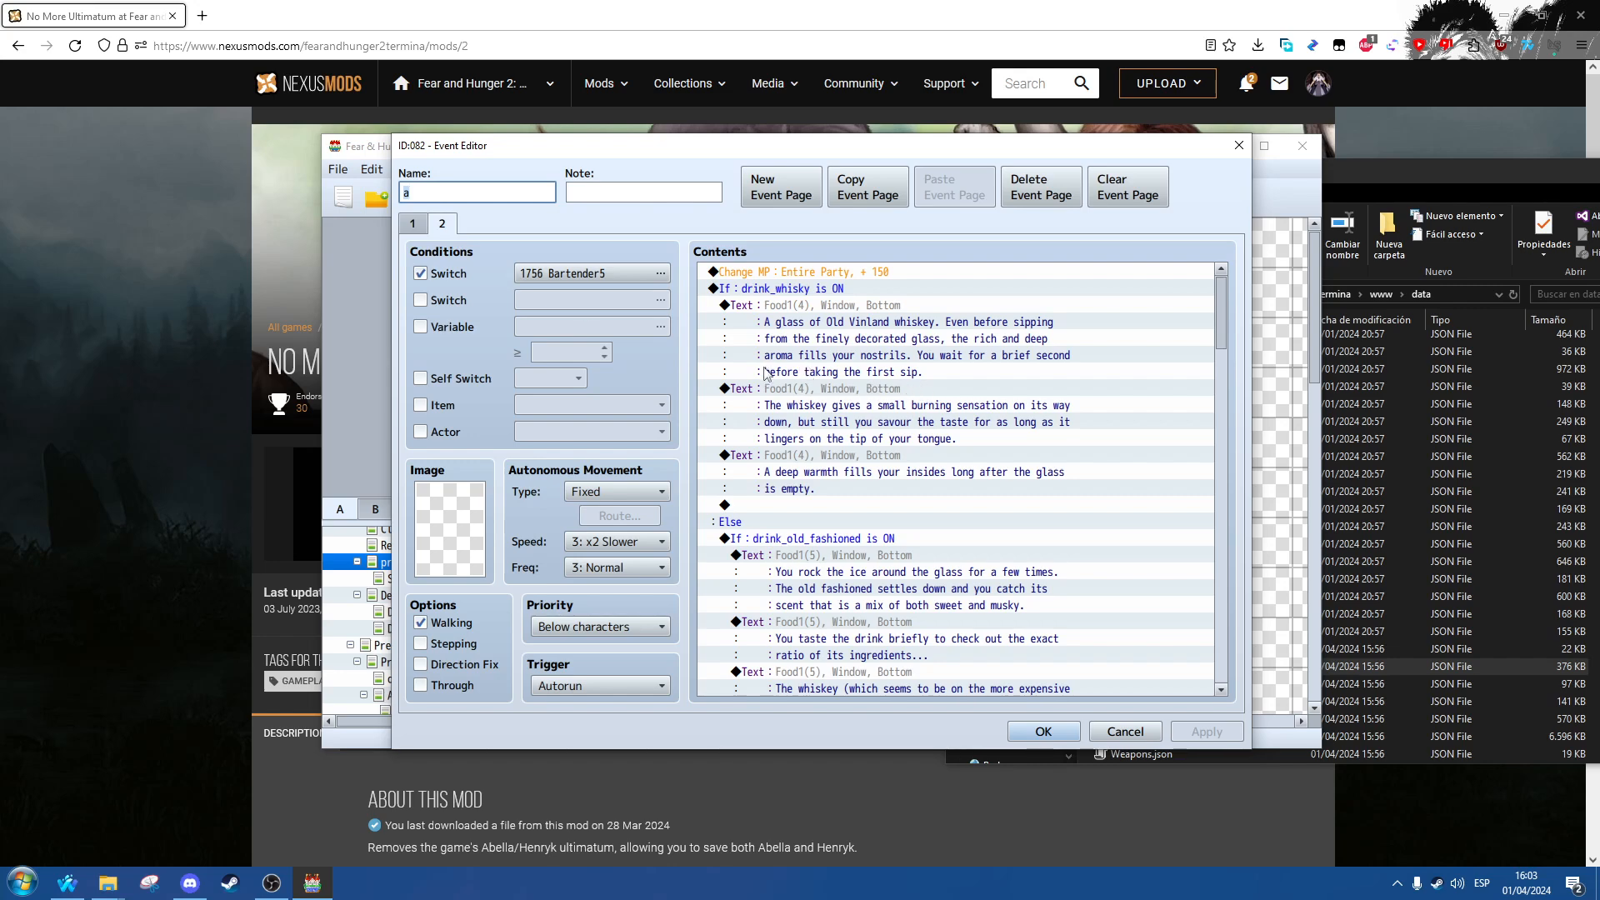
scroll(927, 437, down, 1)
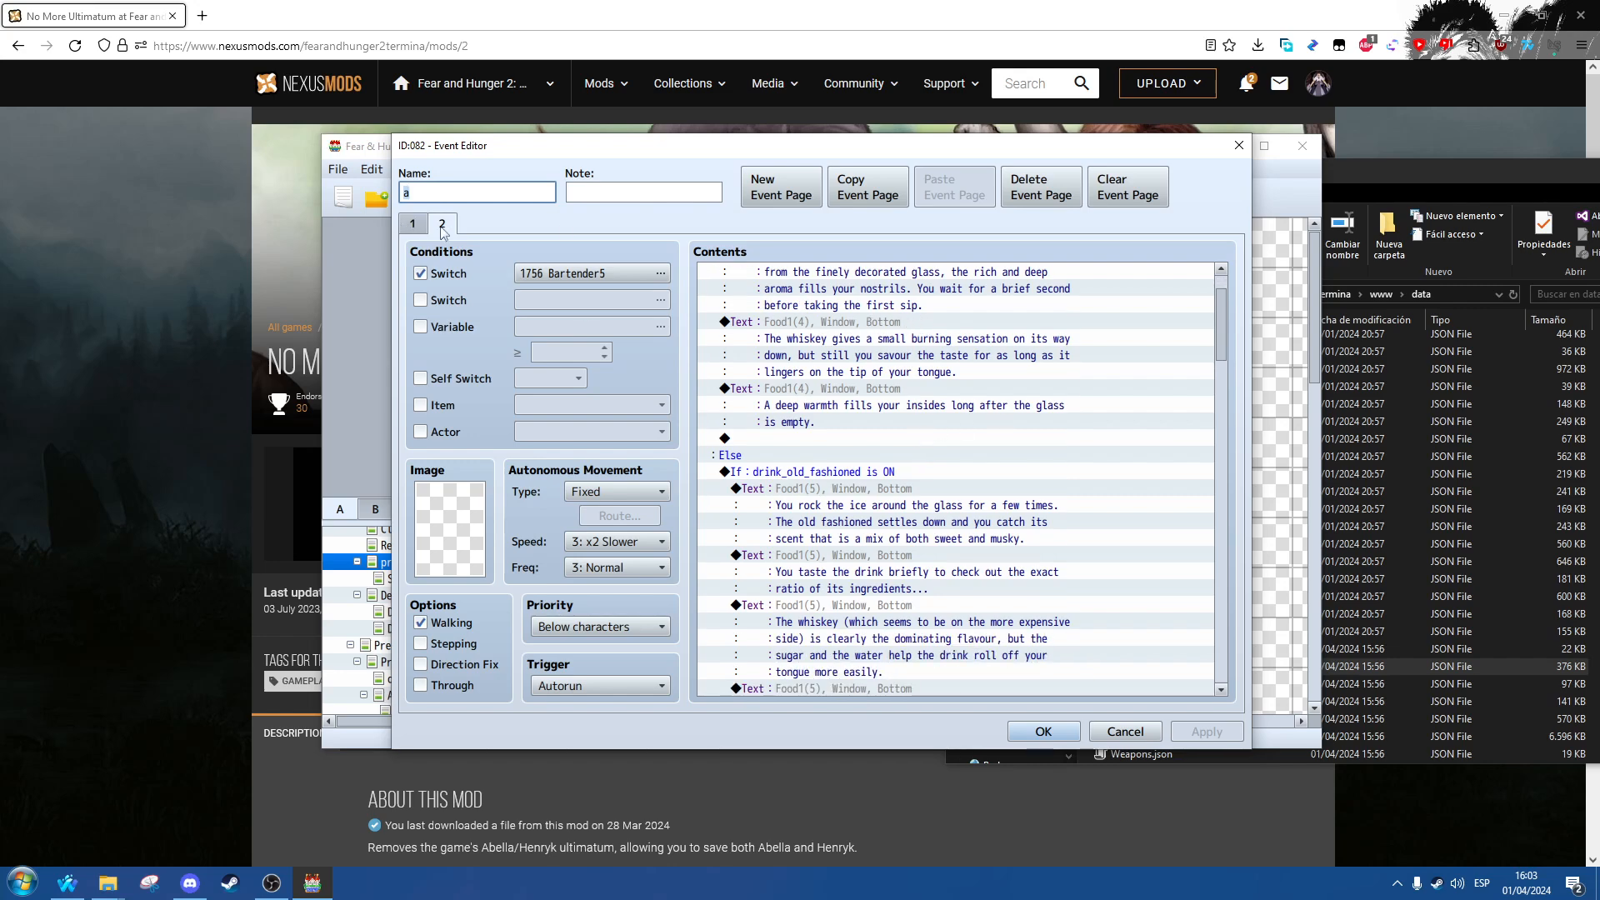
click(415, 225)
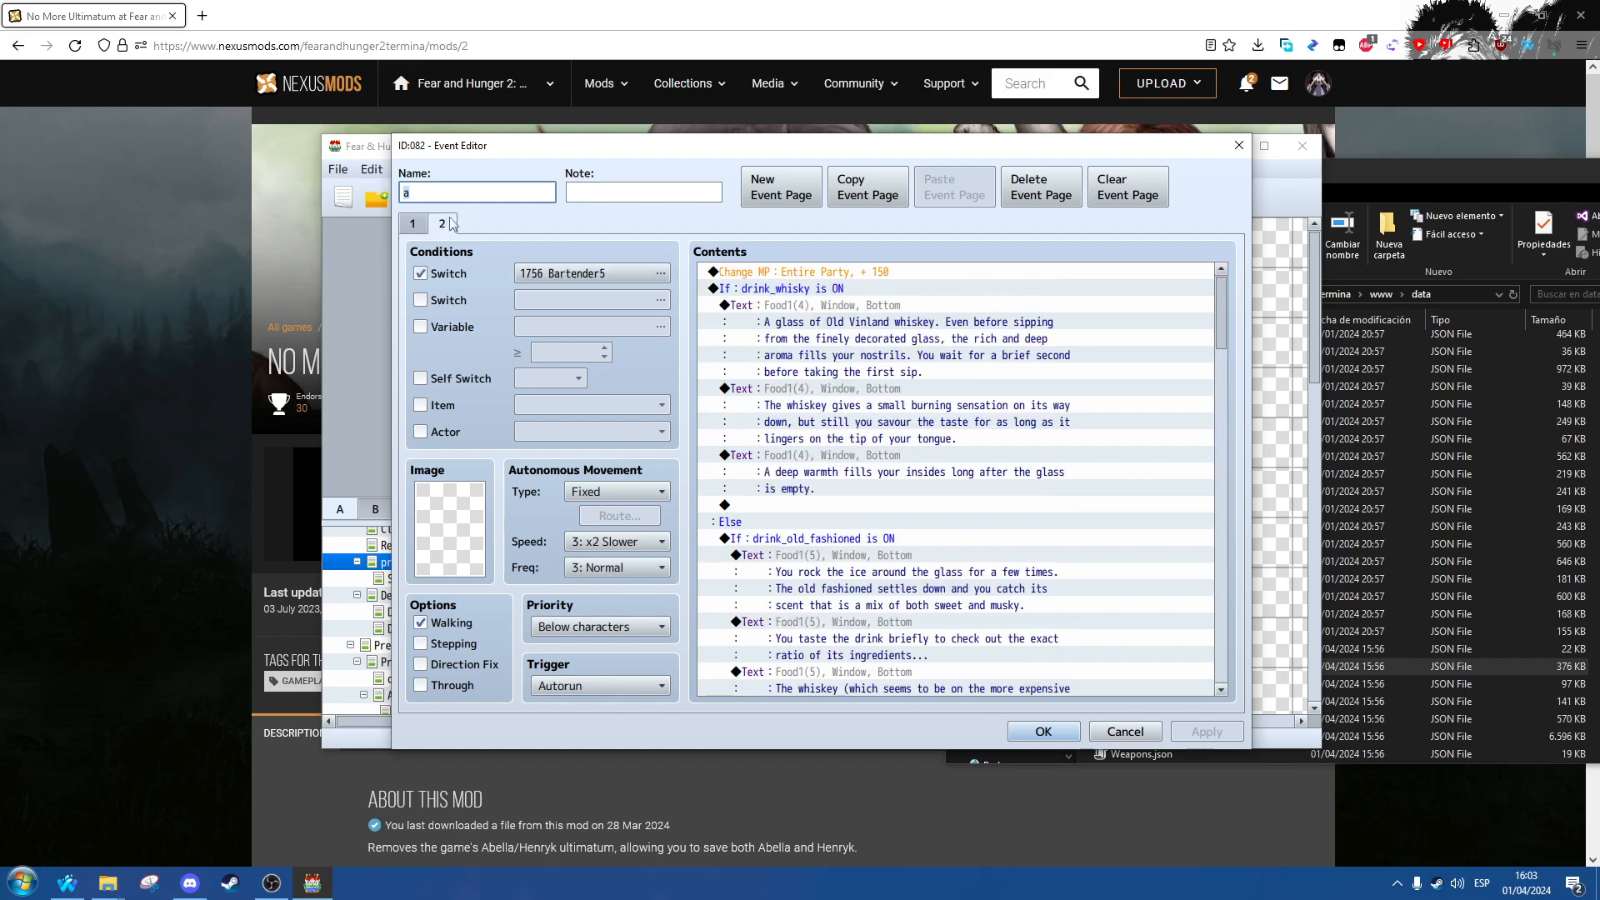
click(450, 225)
click(1125, 731)
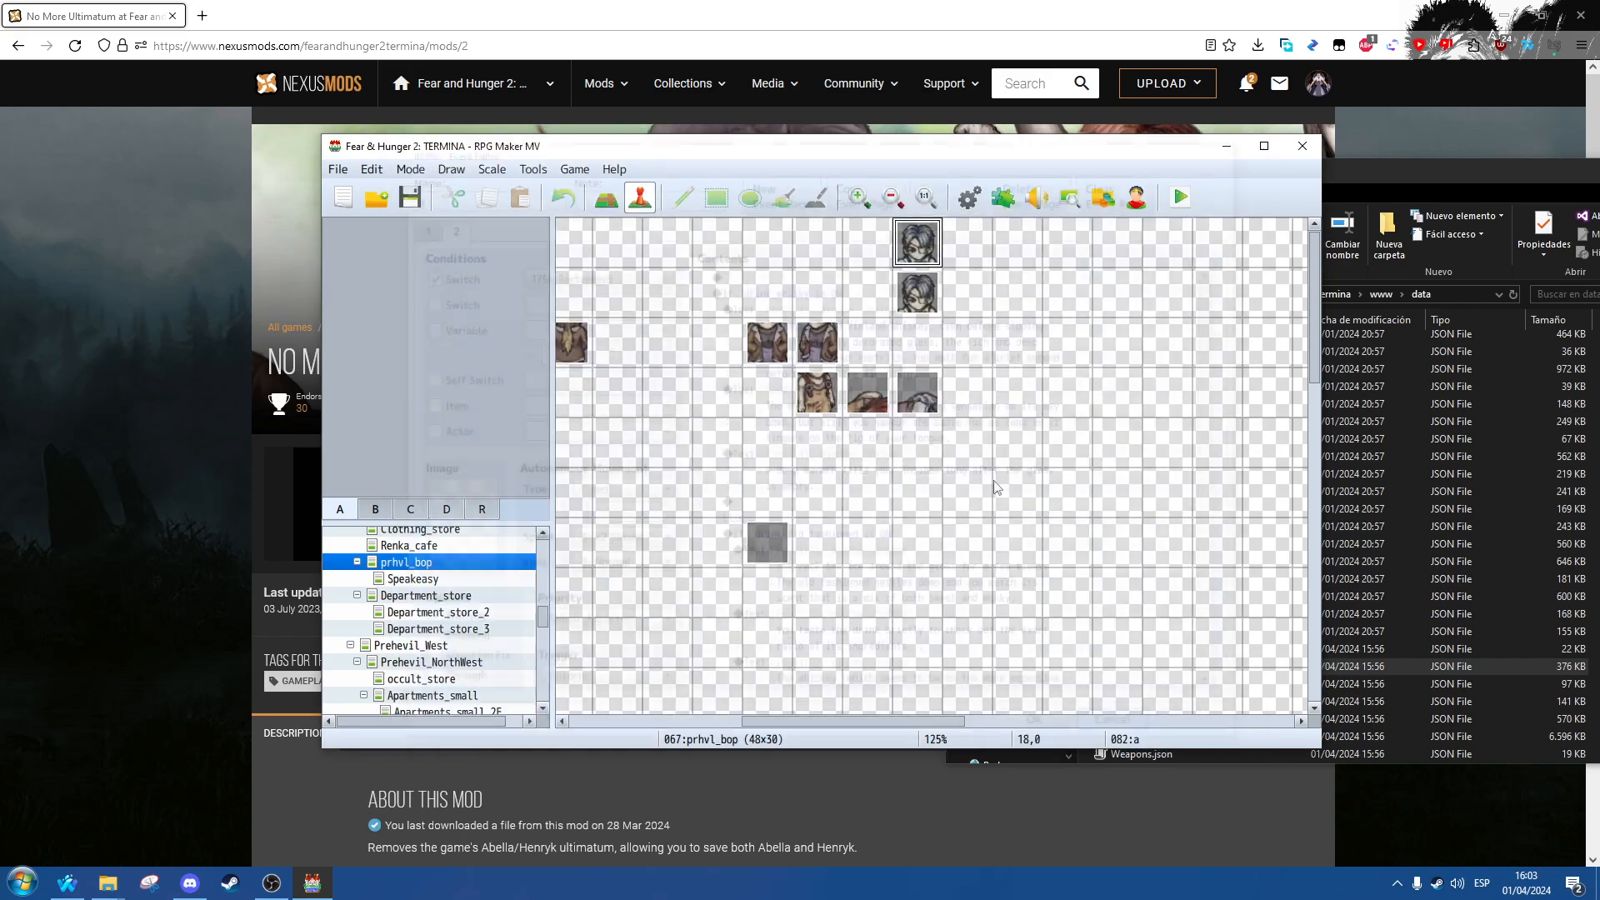
Step: Compare the conditions on both pages of the daan_bartender2 event, then close it without changes
double_click(917, 244)
click(442, 224)
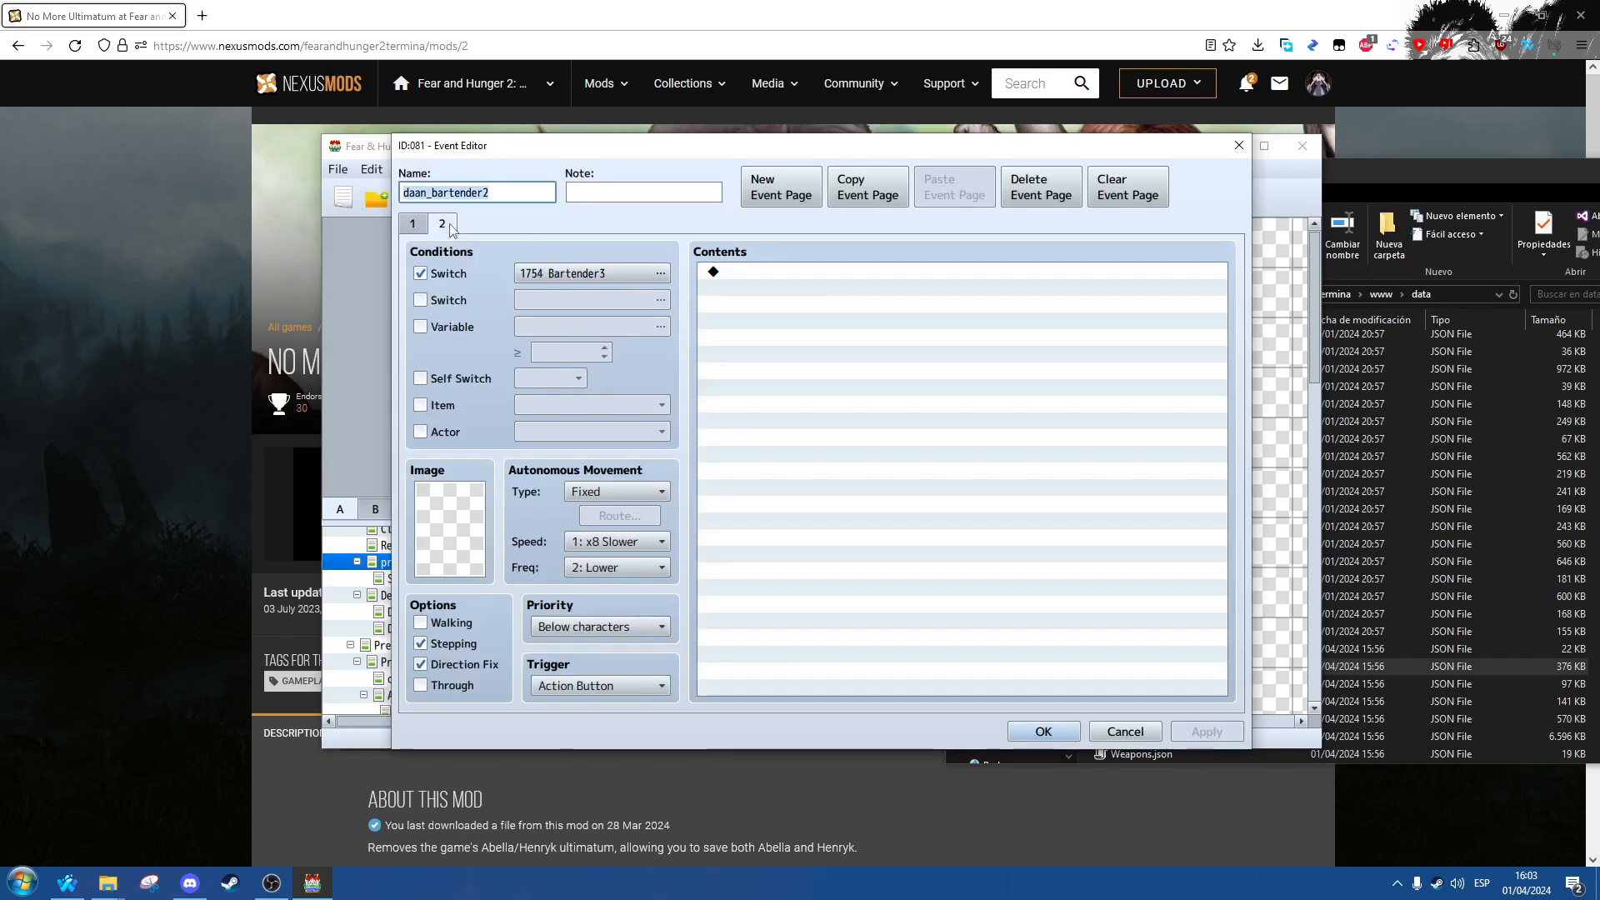
click(413, 224)
click(443, 223)
click(413, 224)
click(1125, 731)
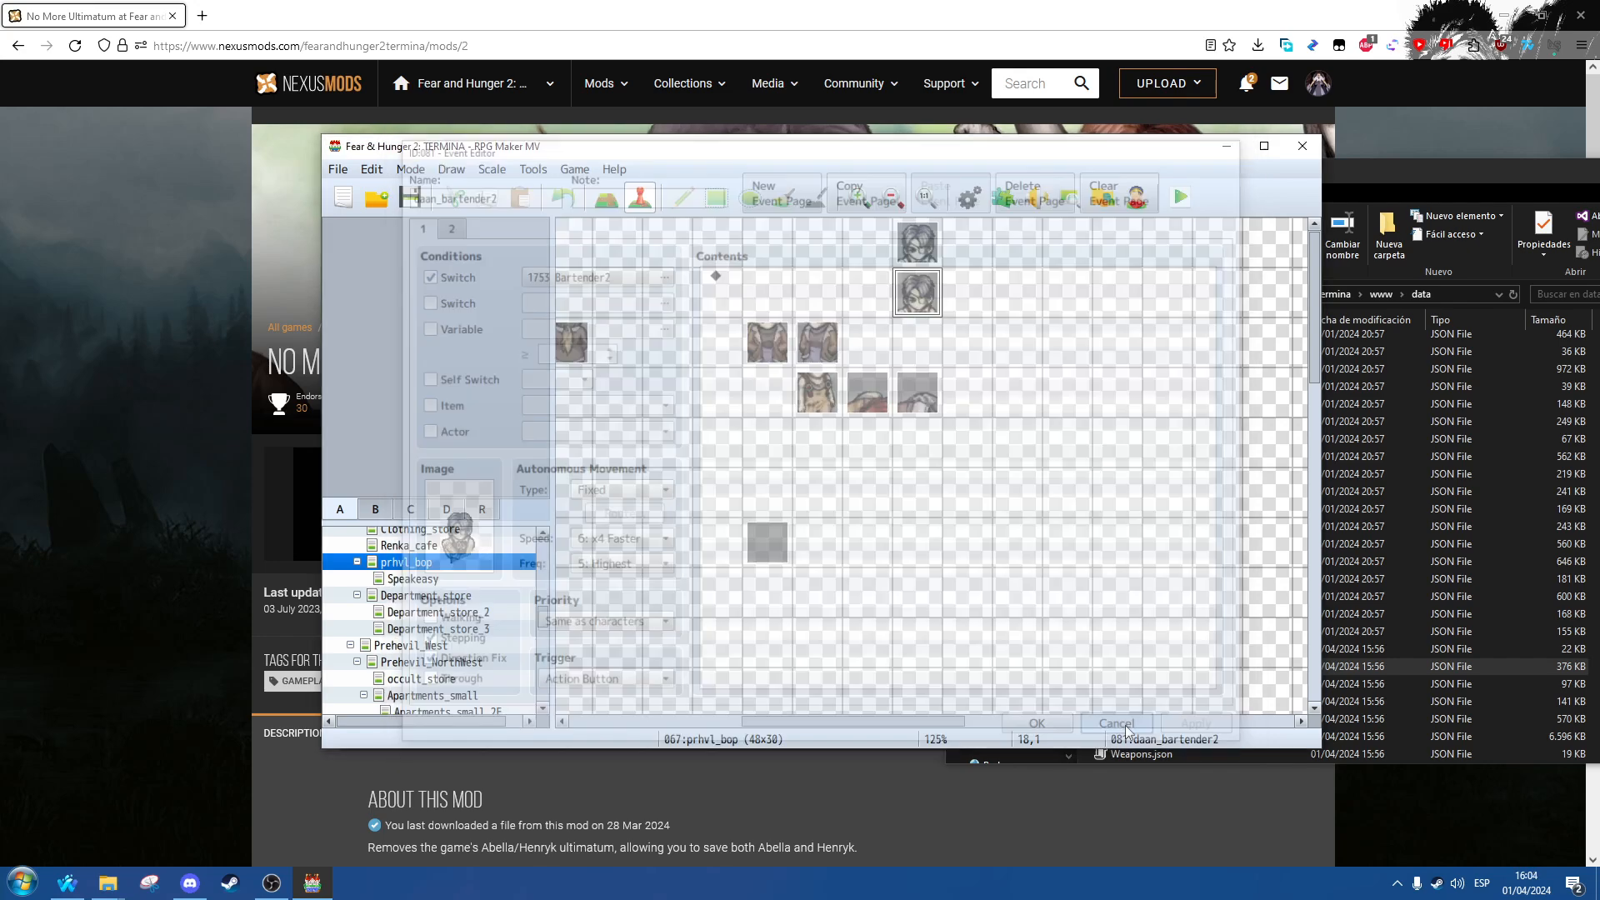
Step: Check the contents of the karin_bar and karin_club_found events, closing each without changes
double_click(790, 344)
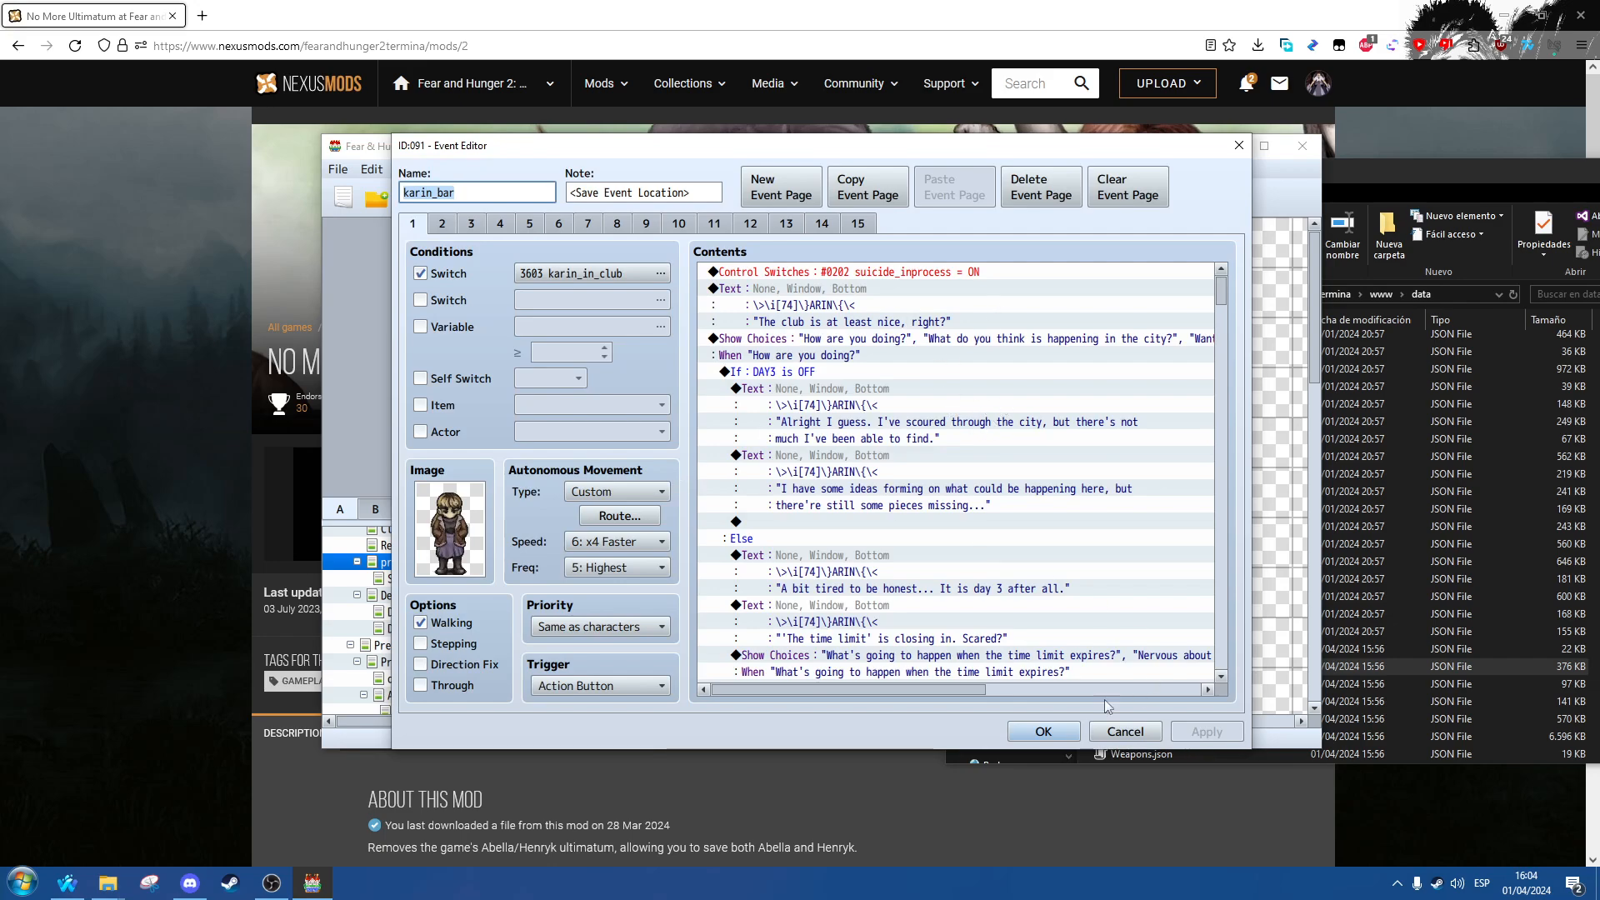
click(1123, 730)
double_click(892, 364)
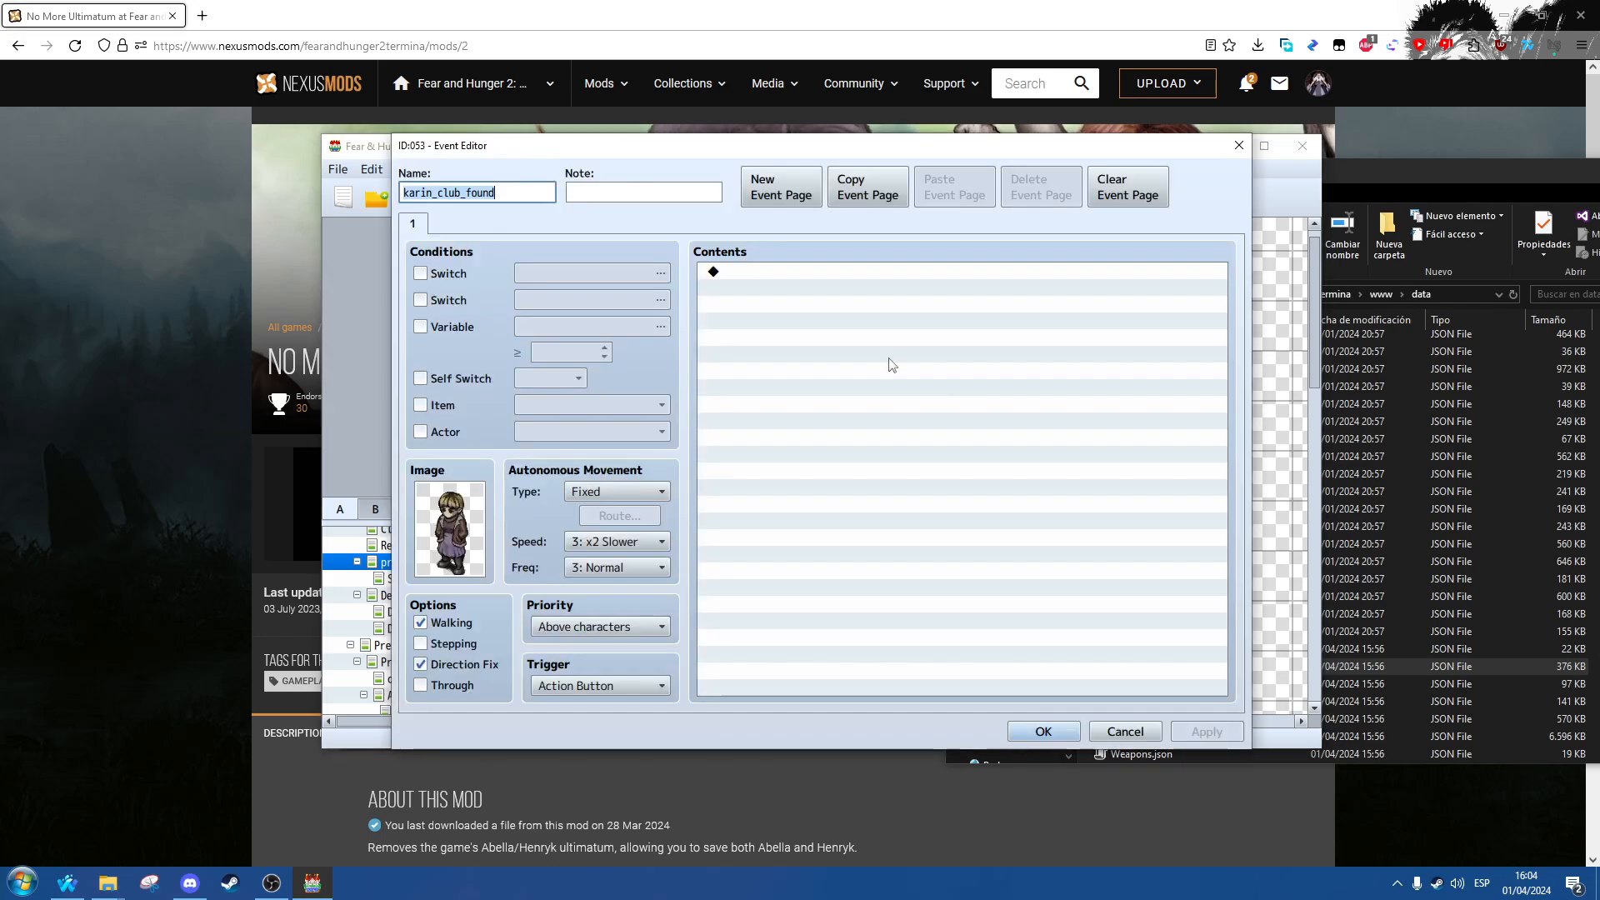
click(1125, 731)
Step: Examine the events placed around the bar counter, tables and stage of the prhvl_bop map
scroll(1075, 653, down, 10)
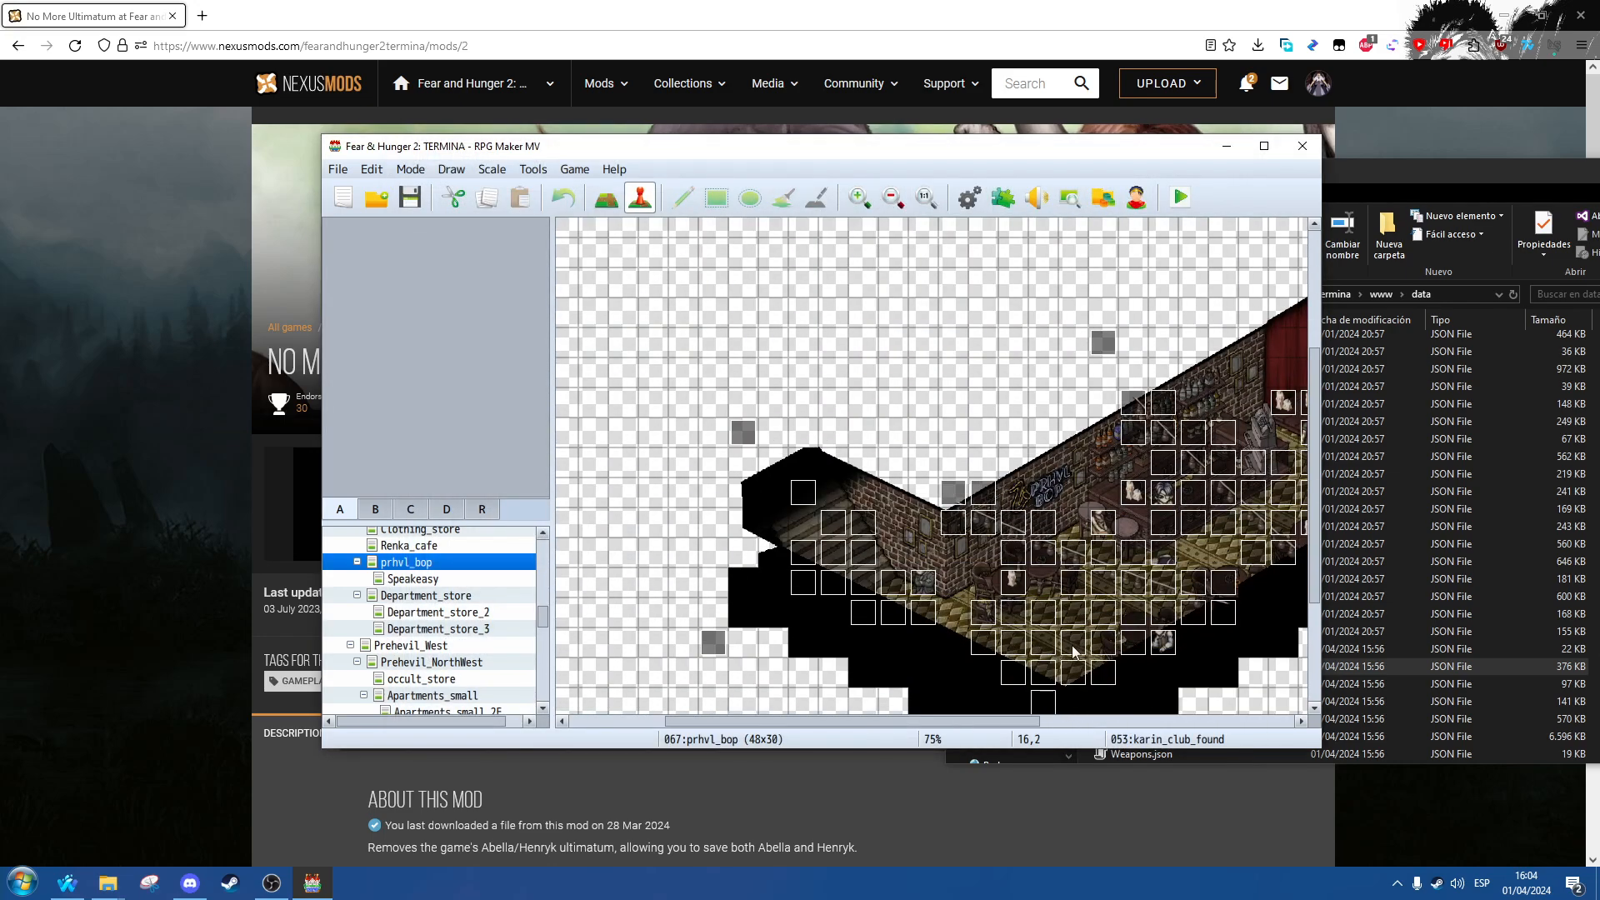
ctrl+scroll(898, 716, up, 1)
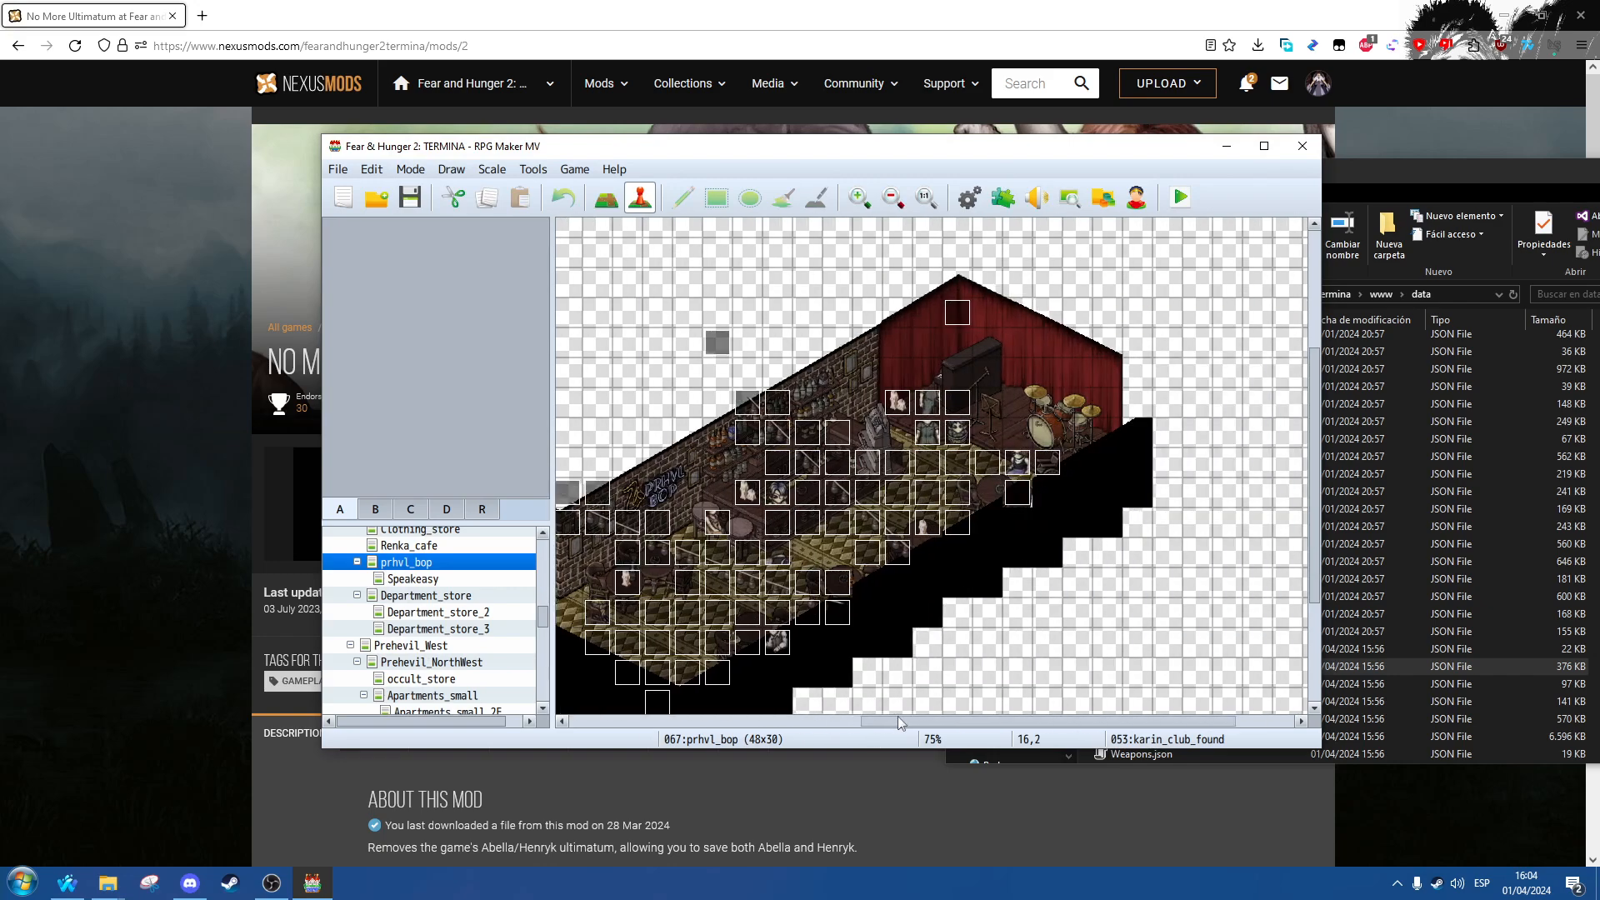
ctrl+scroll(867, 602, up, 1)
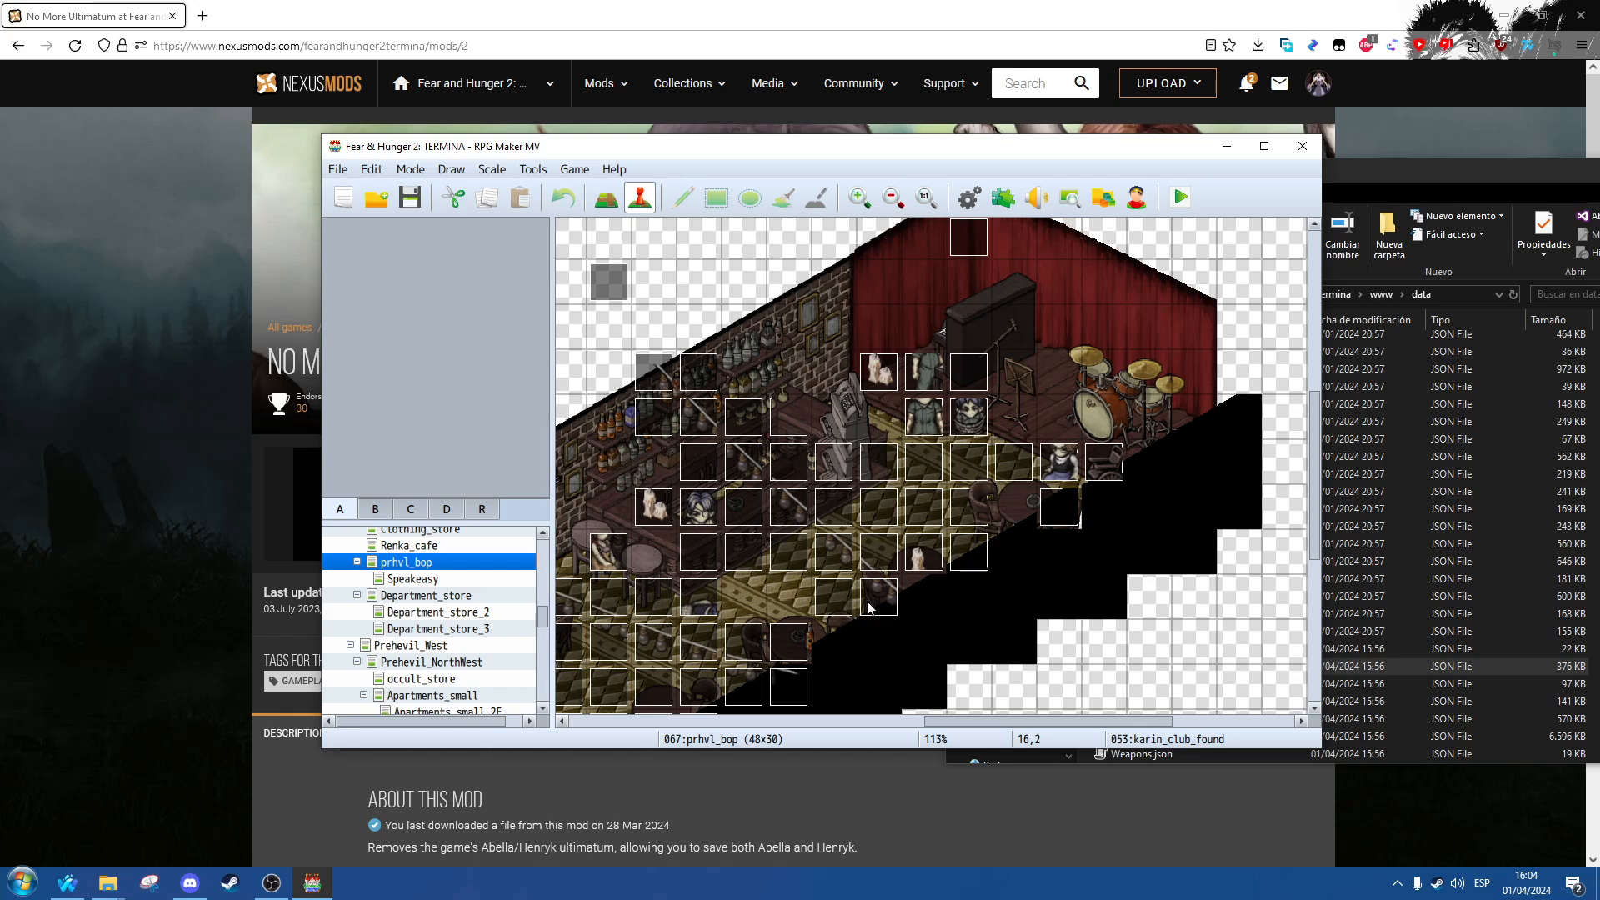
scroll(867, 606, down, 3)
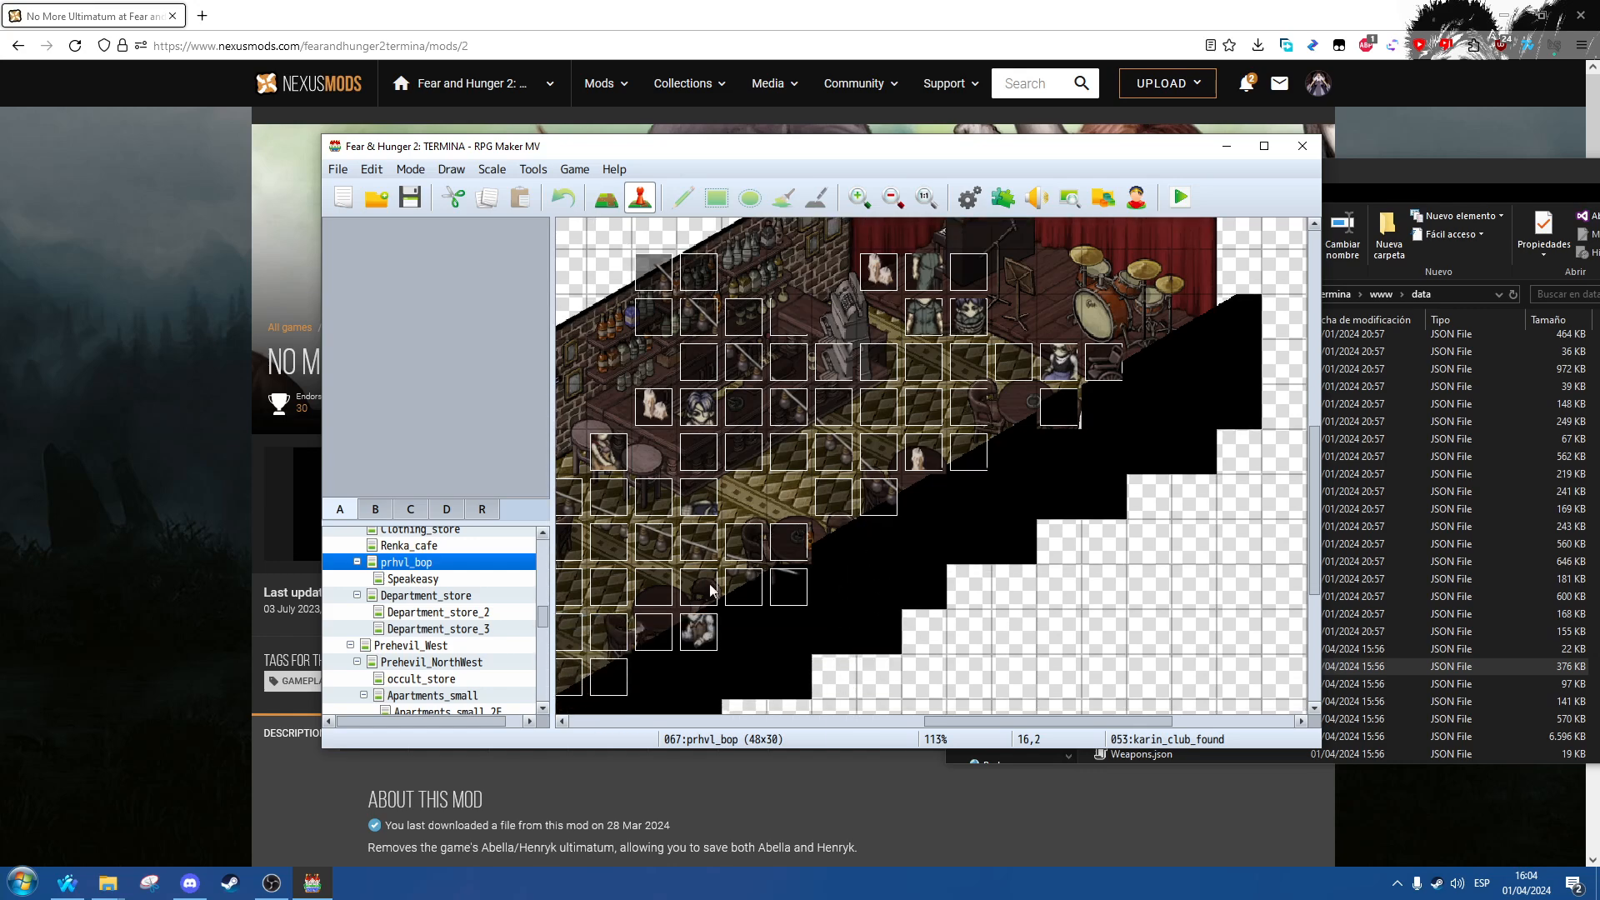
drag(954, 722, 926, 706)
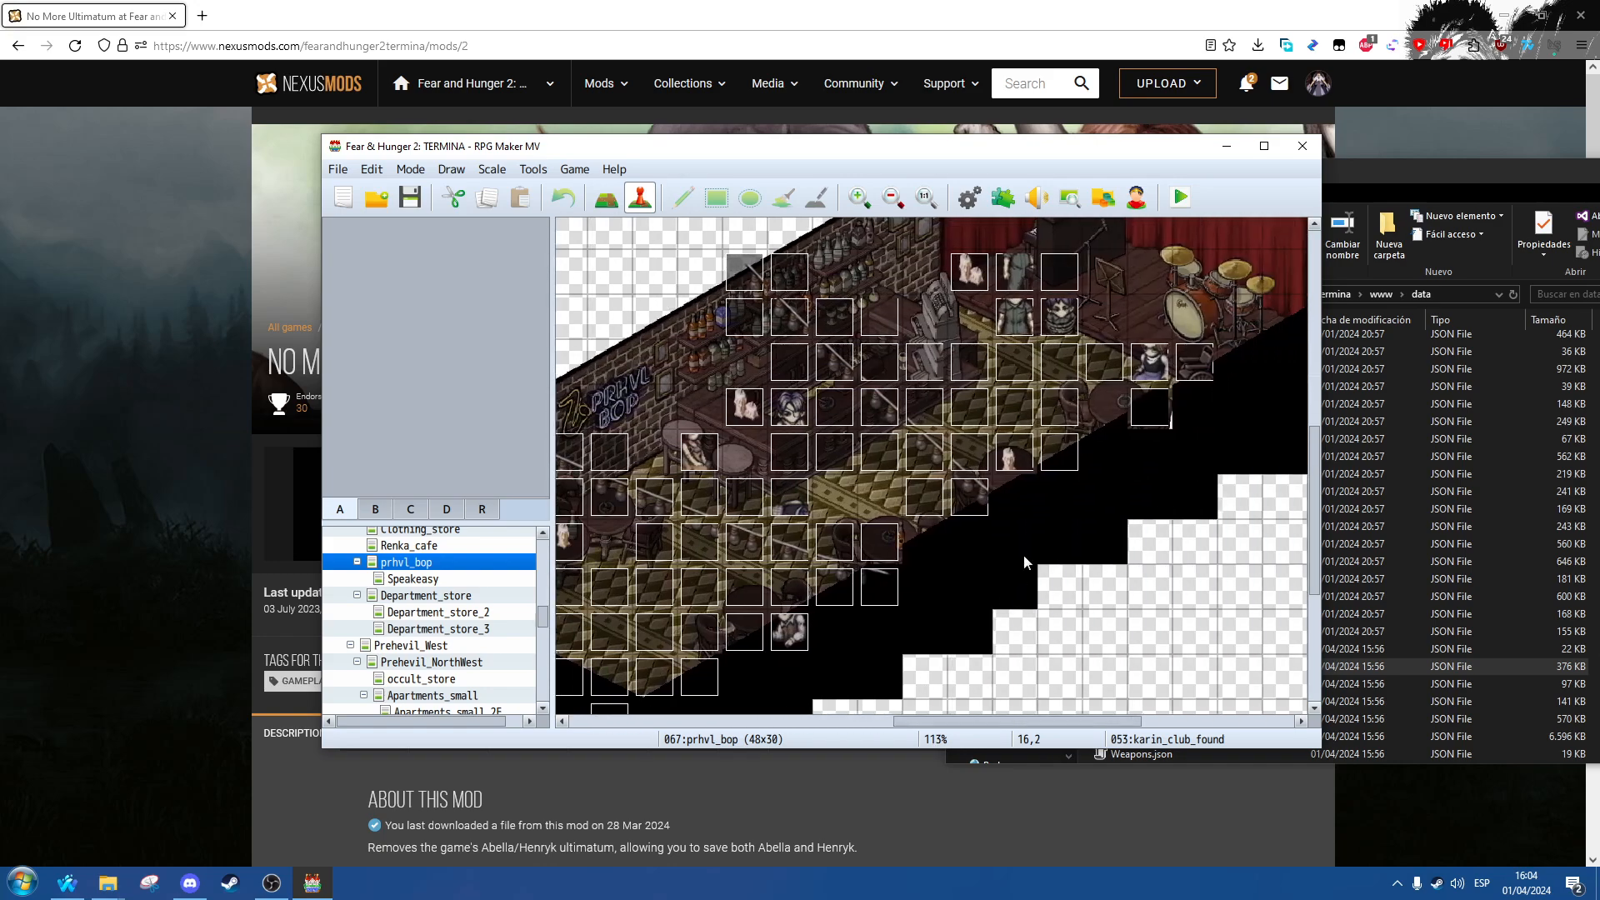
scroll(1042, 516, up, 3)
scroll(1081, 444, down, 2)
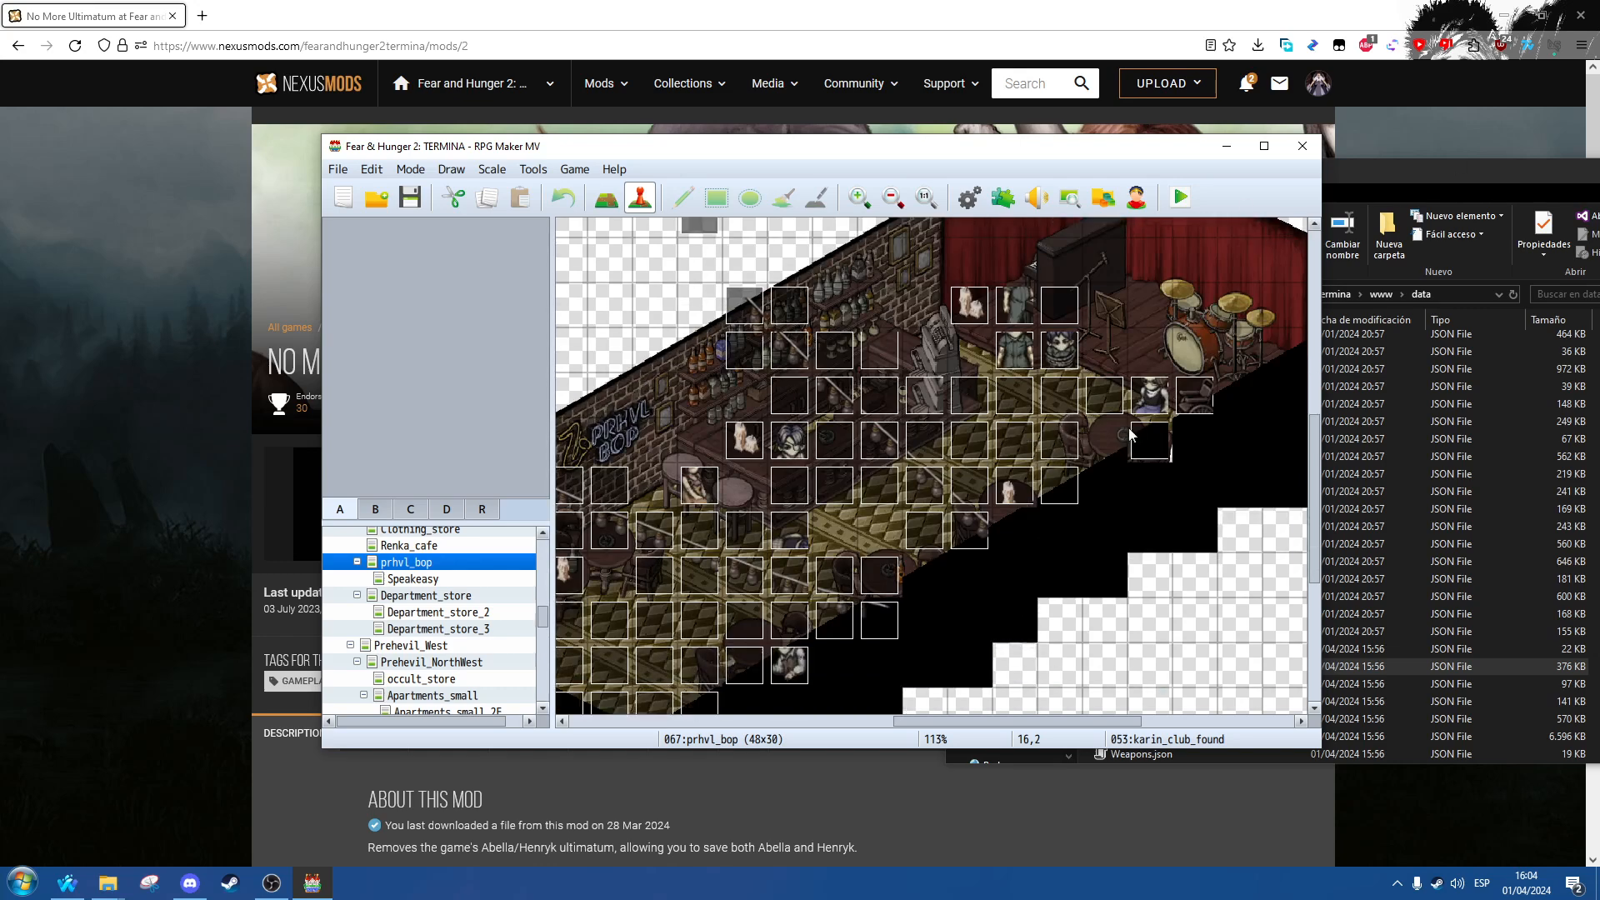
scroll(1117, 443, down, 2)
Step: Review the off-map events above the club's entrance, and compare their placement with the whole prhvl_bop room layout
drag(1070, 722, 748, 723)
scroll(686, 537, up, 3)
ctrl+scroll(707, 530, down, 2)
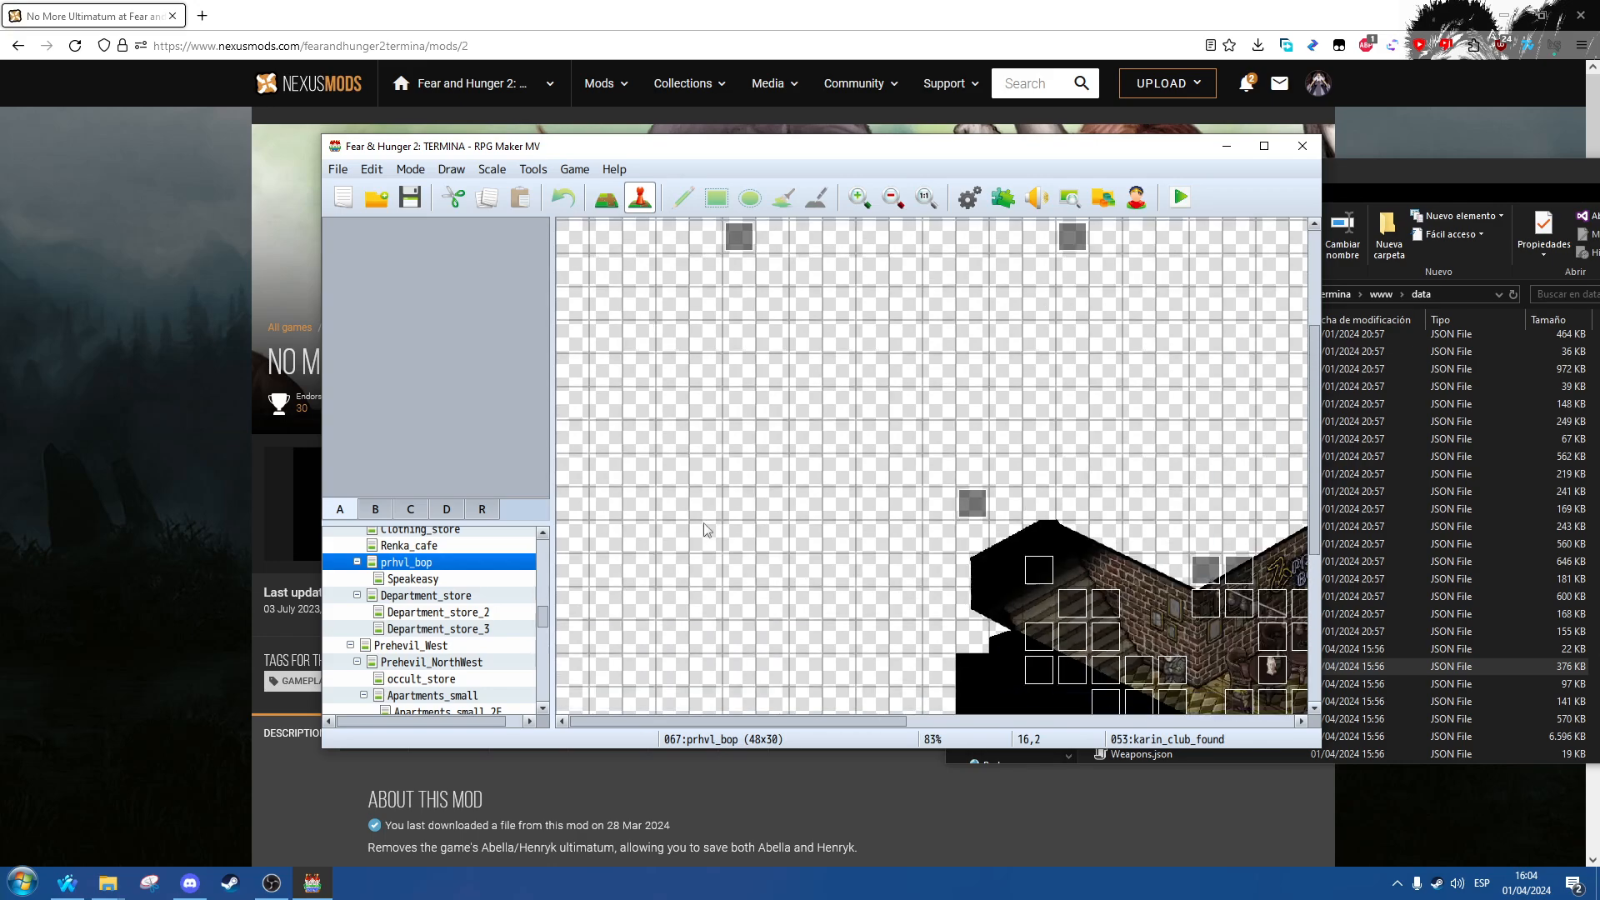
scroll(707, 530, up, 3)
ctrl+scroll(708, 529, up, 1)
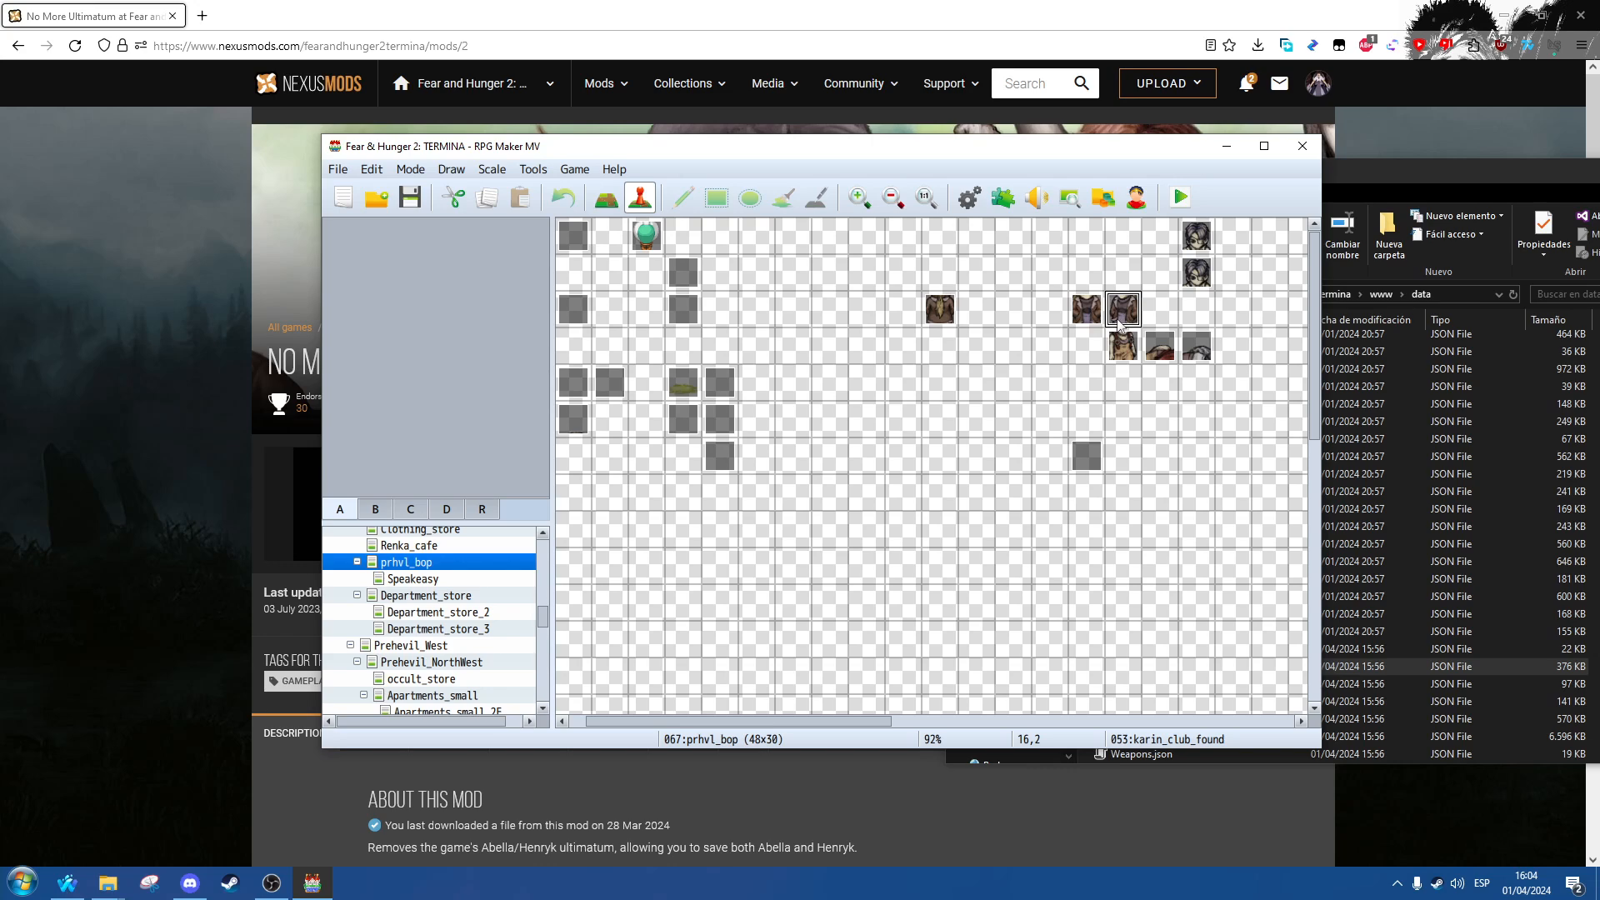
scroll(990, 556, down, 5)
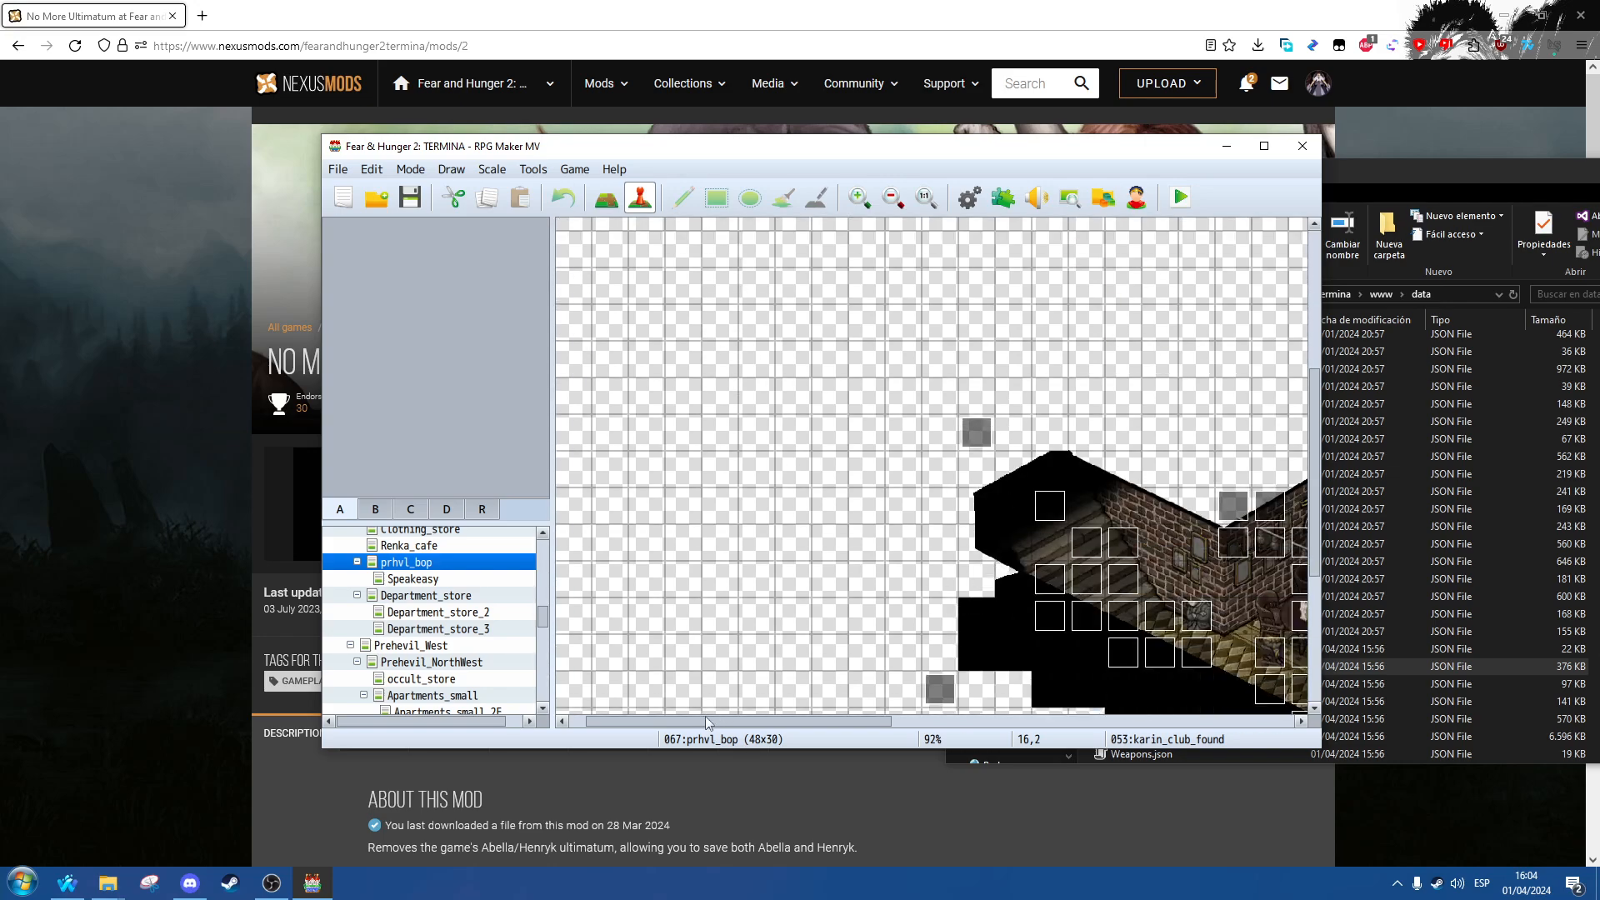
drag(705, 717, 938, 717)
scroll(905, 427, down, 3)
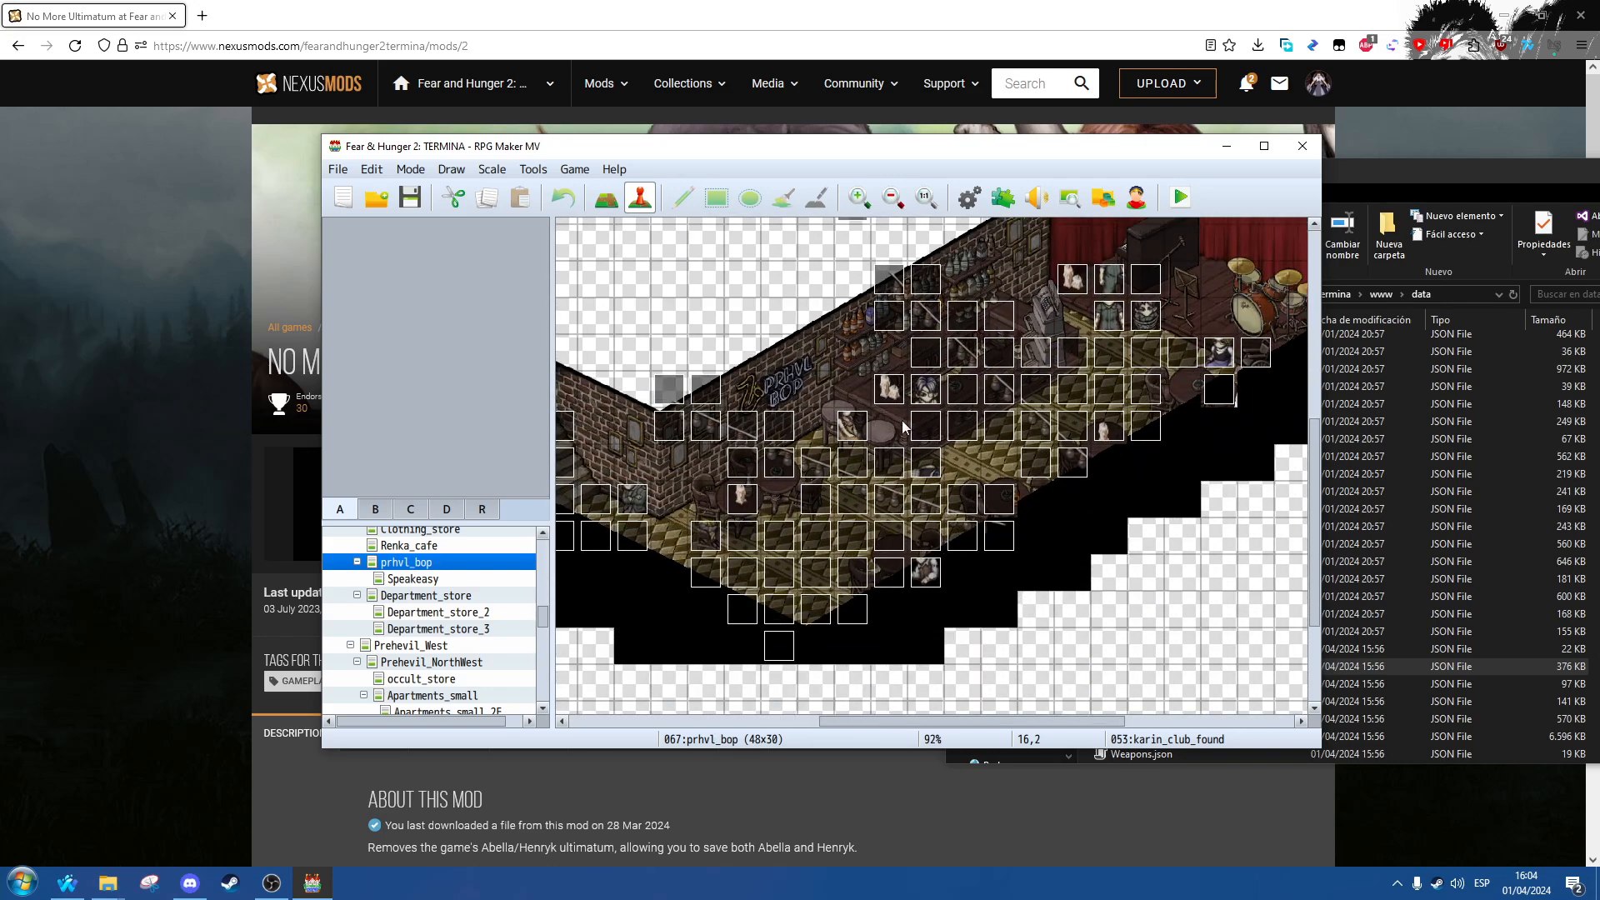
ctrl+scroll(851, 425, down, 2)
ctrl+scroll(939, 431, down, 3)
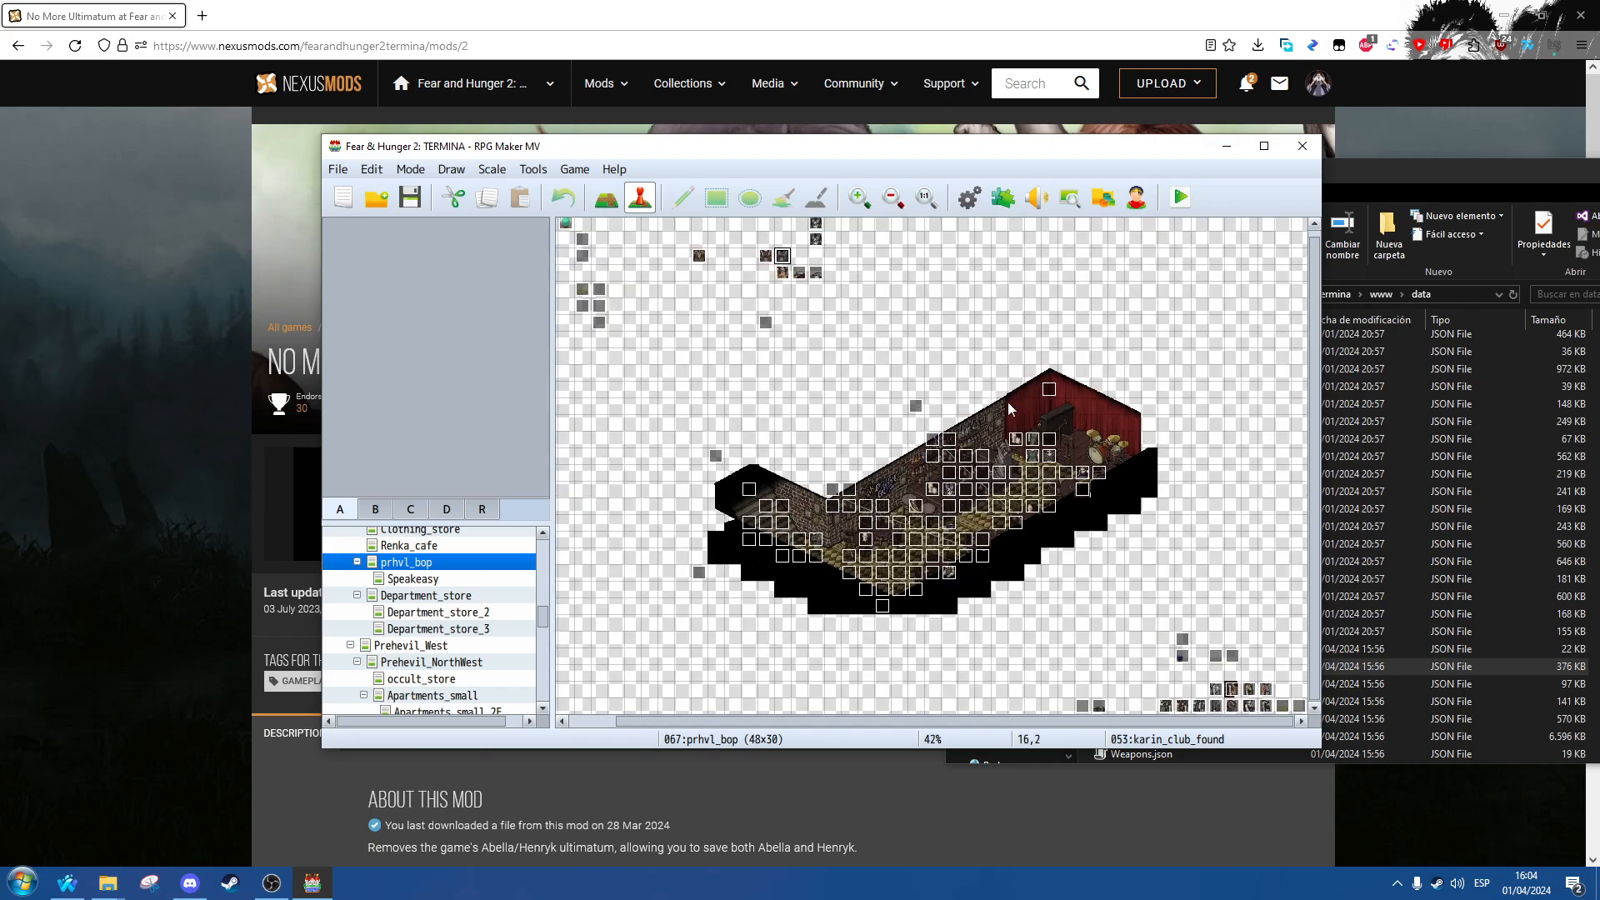
Step: Look over the off-map character events in the lower-right corner of prhvl_bop and select the butterfly event
ctrl+scroll(1157, 635, up, 5)
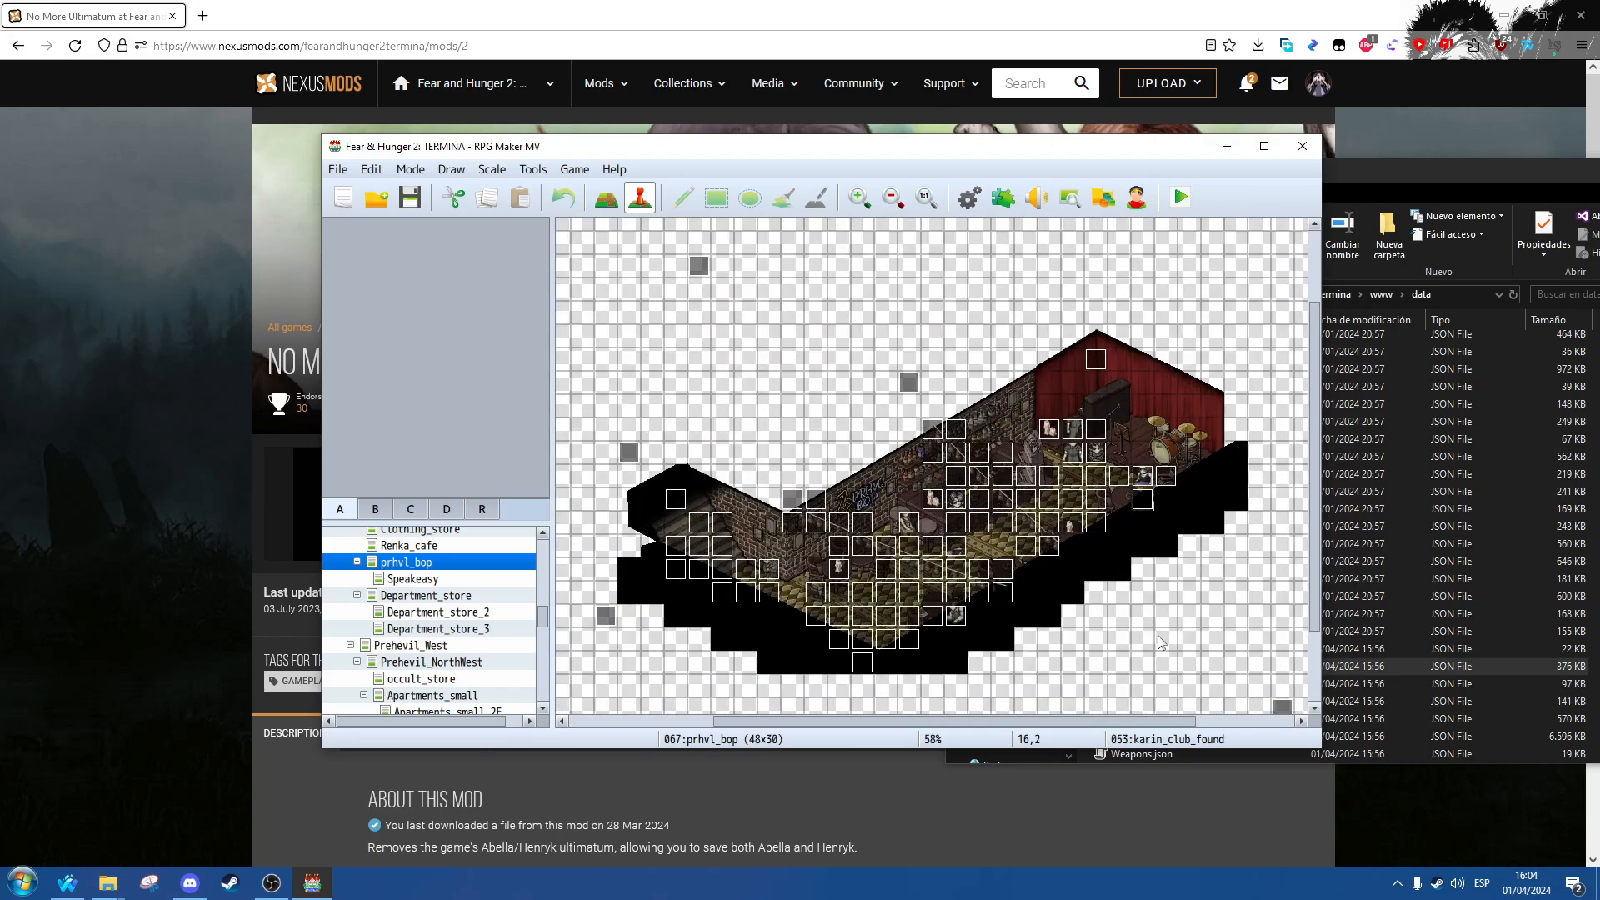
scroll(1158, 516, down, 3)
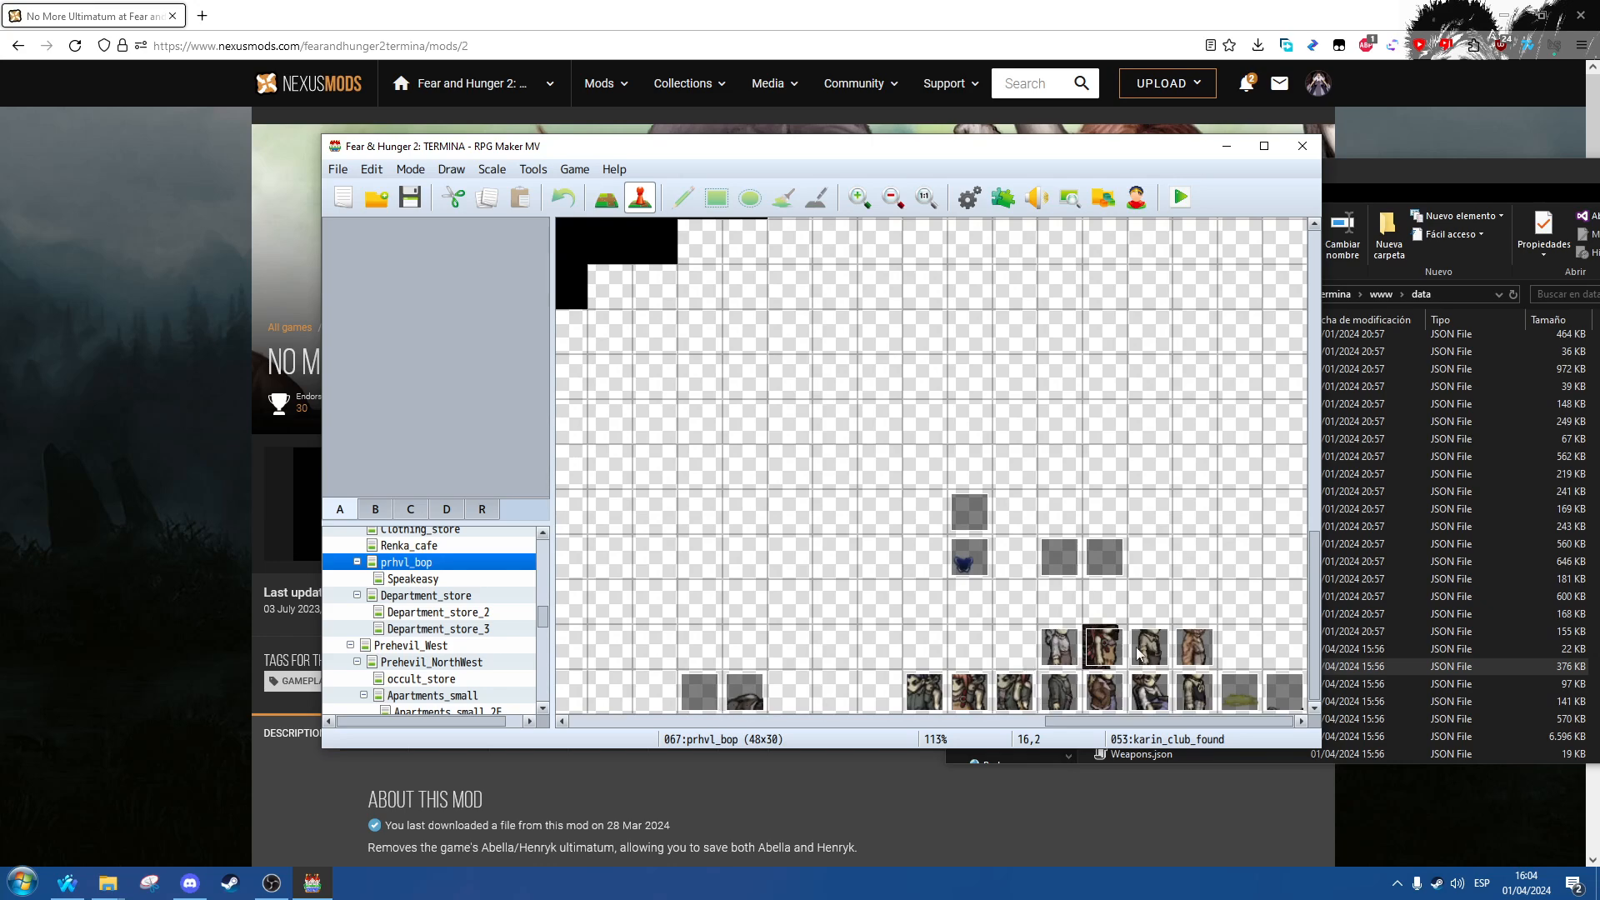
click(982, 567)
scroll(984, 569, up, 3)
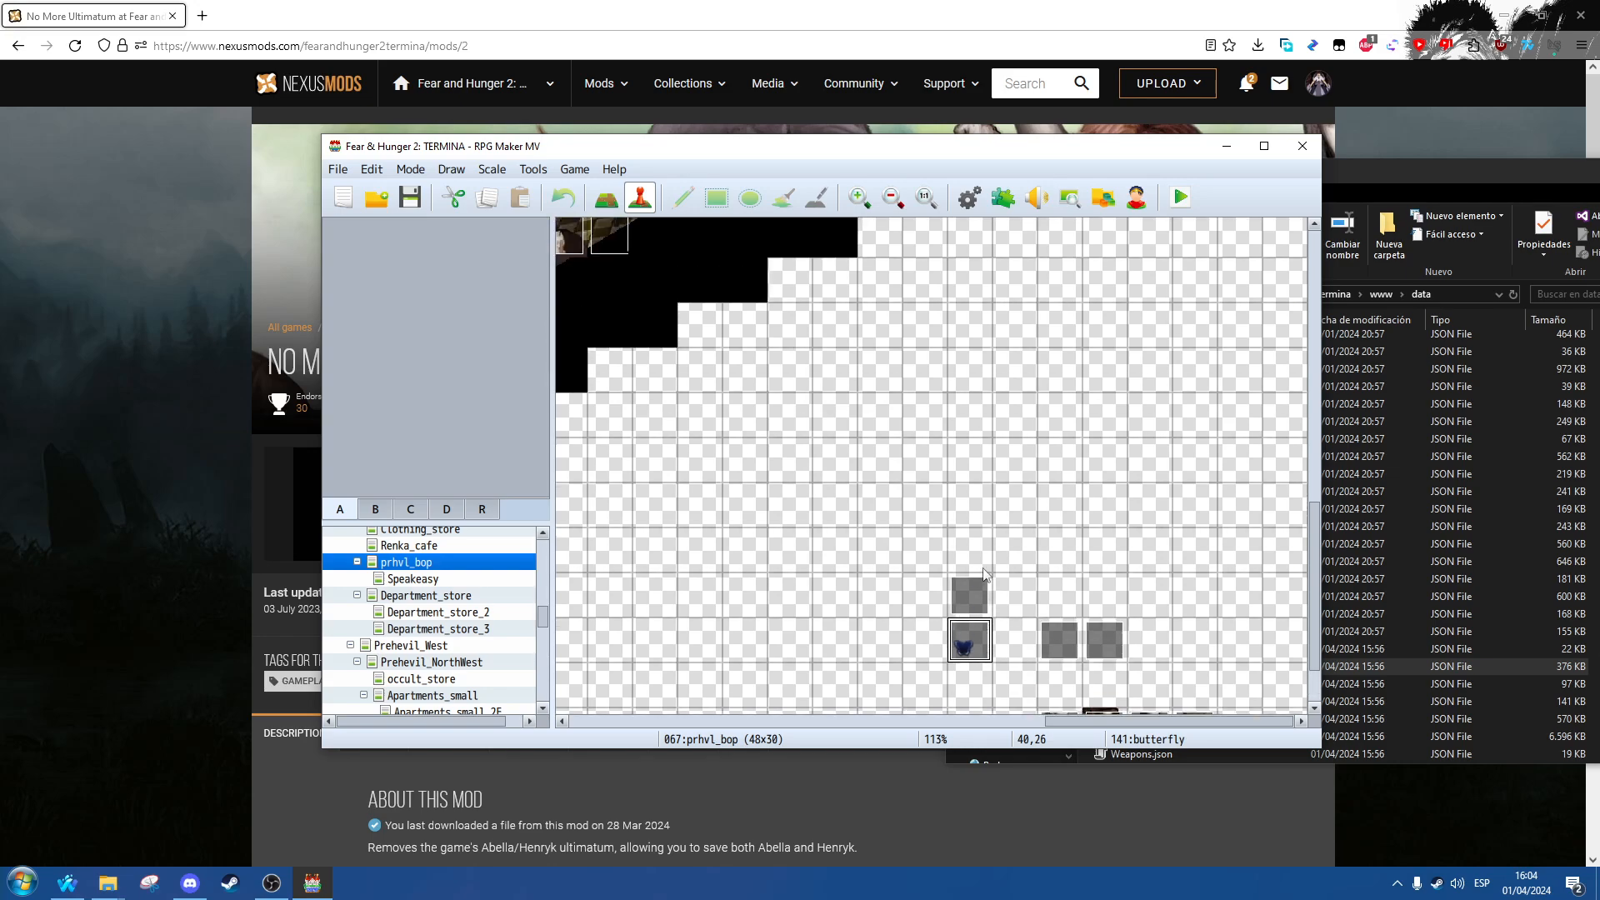
drag(1147, 721, 860, 722)
Step: Open the Speakeasy map and bring its wooden rooms and their events into view
click(478, 582)
scroll(914, 613, down, 4)
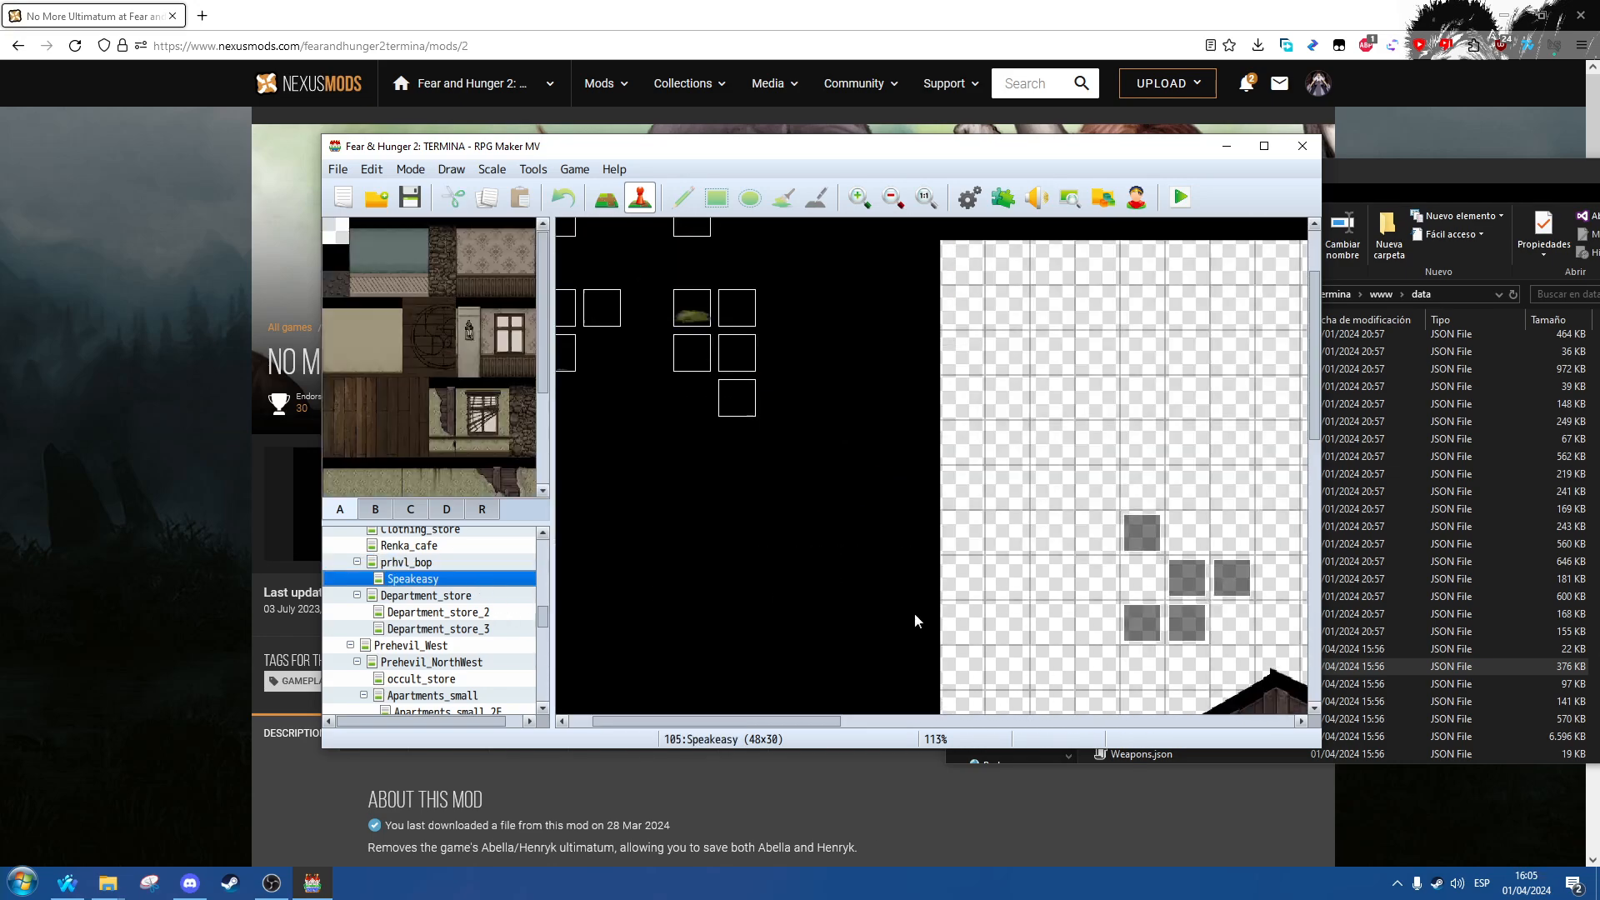
ctrl+scroll(983, 650, down, 3)
scroll(1024, 676, down, 2)
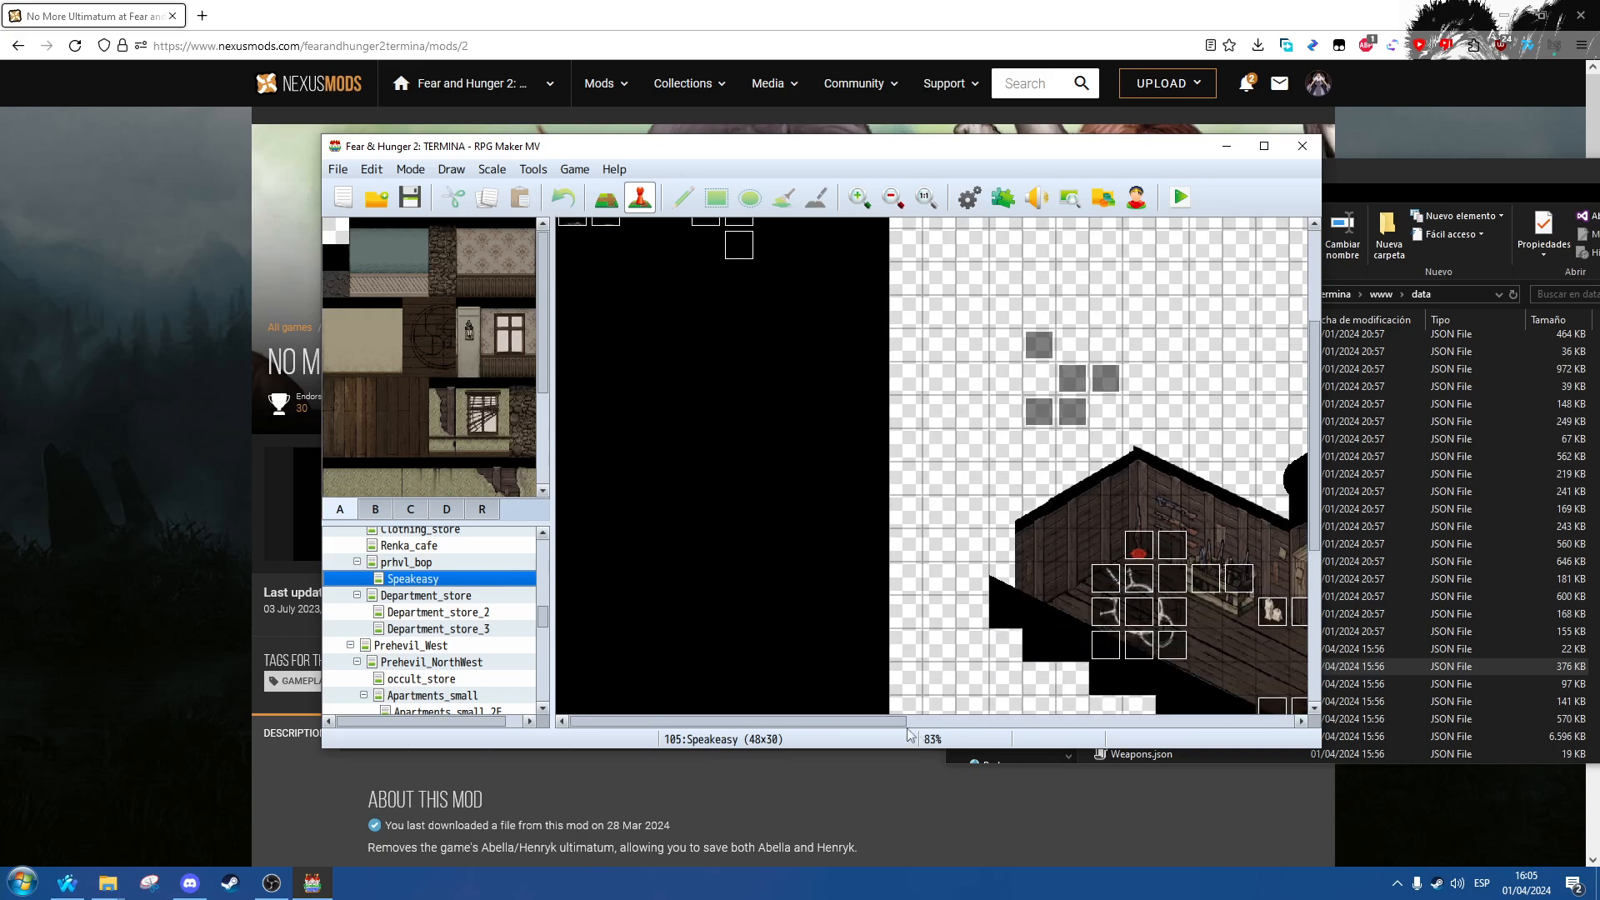
drag(909, 721, 1113, 713)
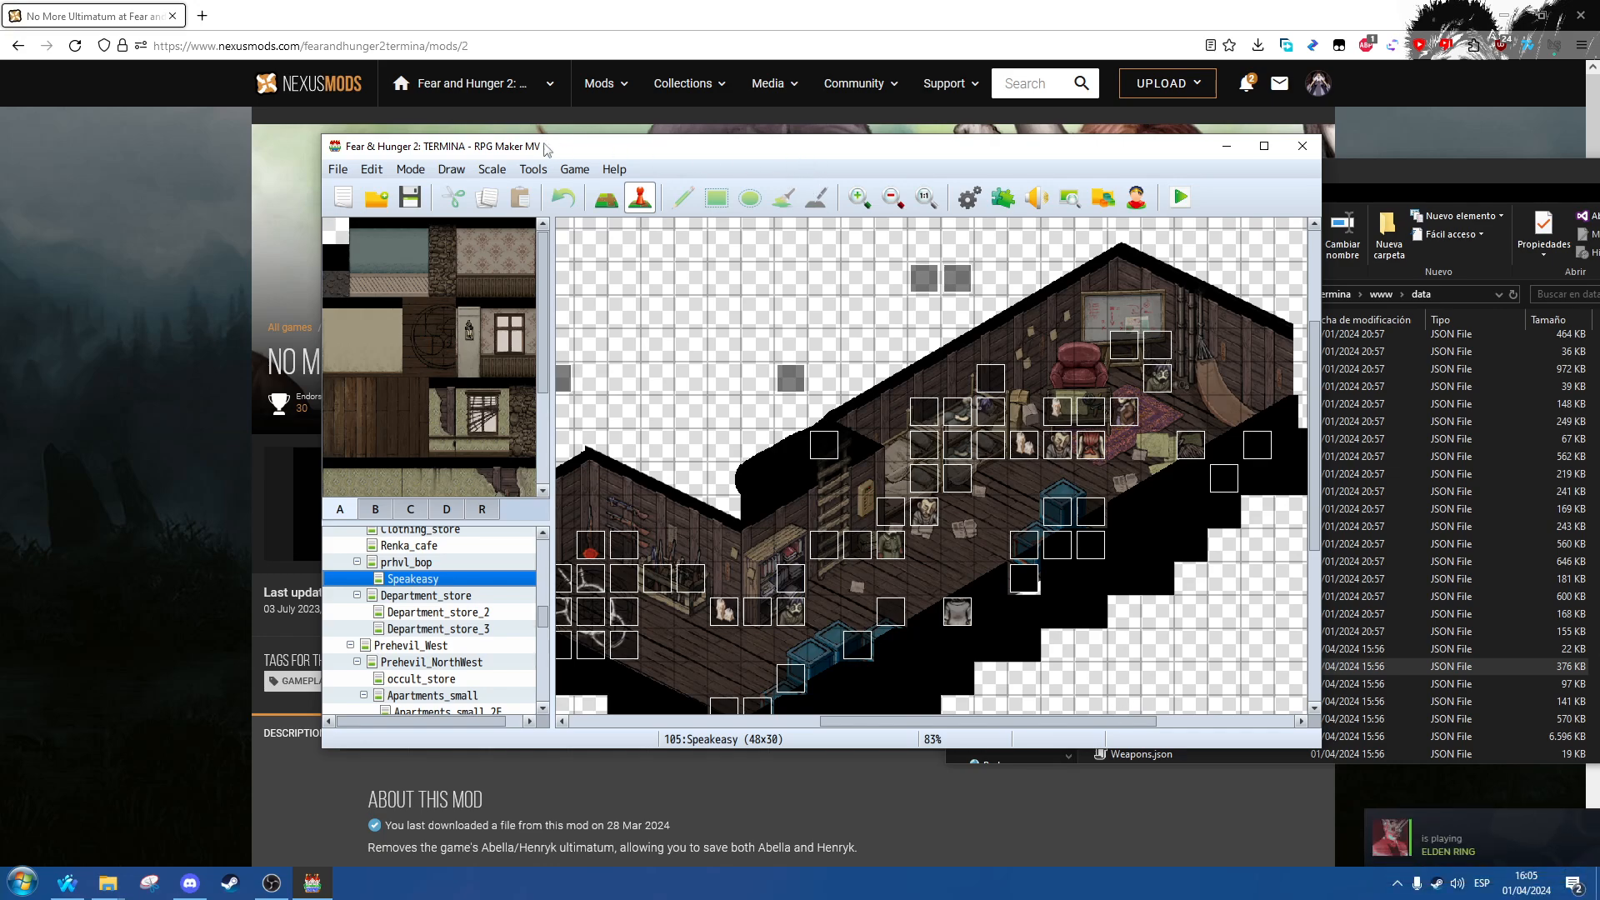
click(498, 170)
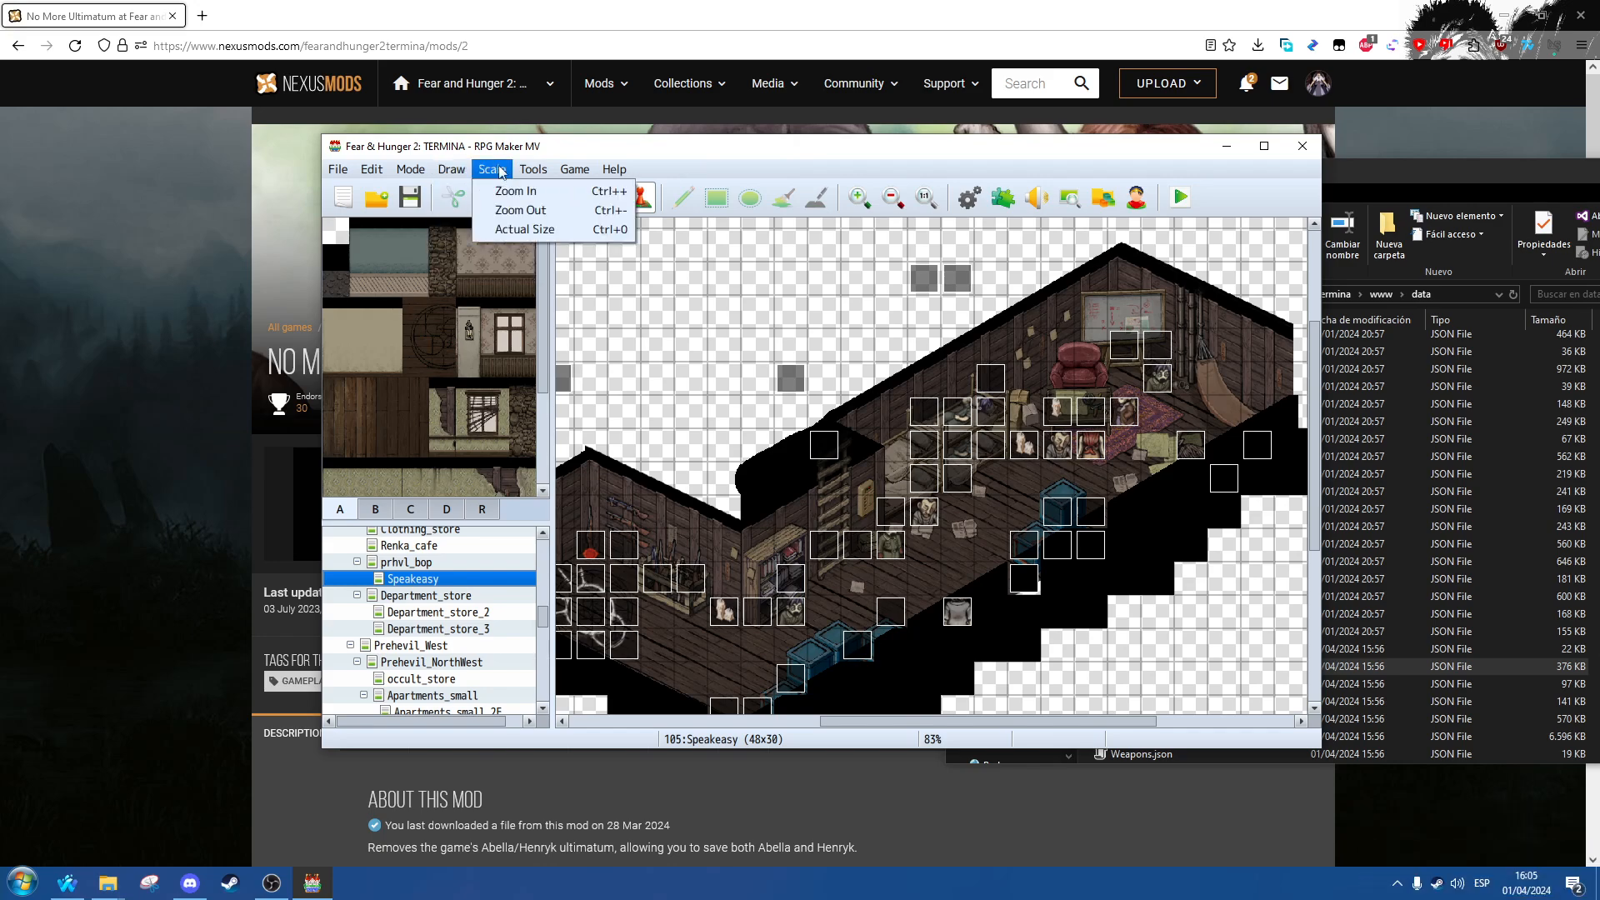
mouse_move(527, 170)
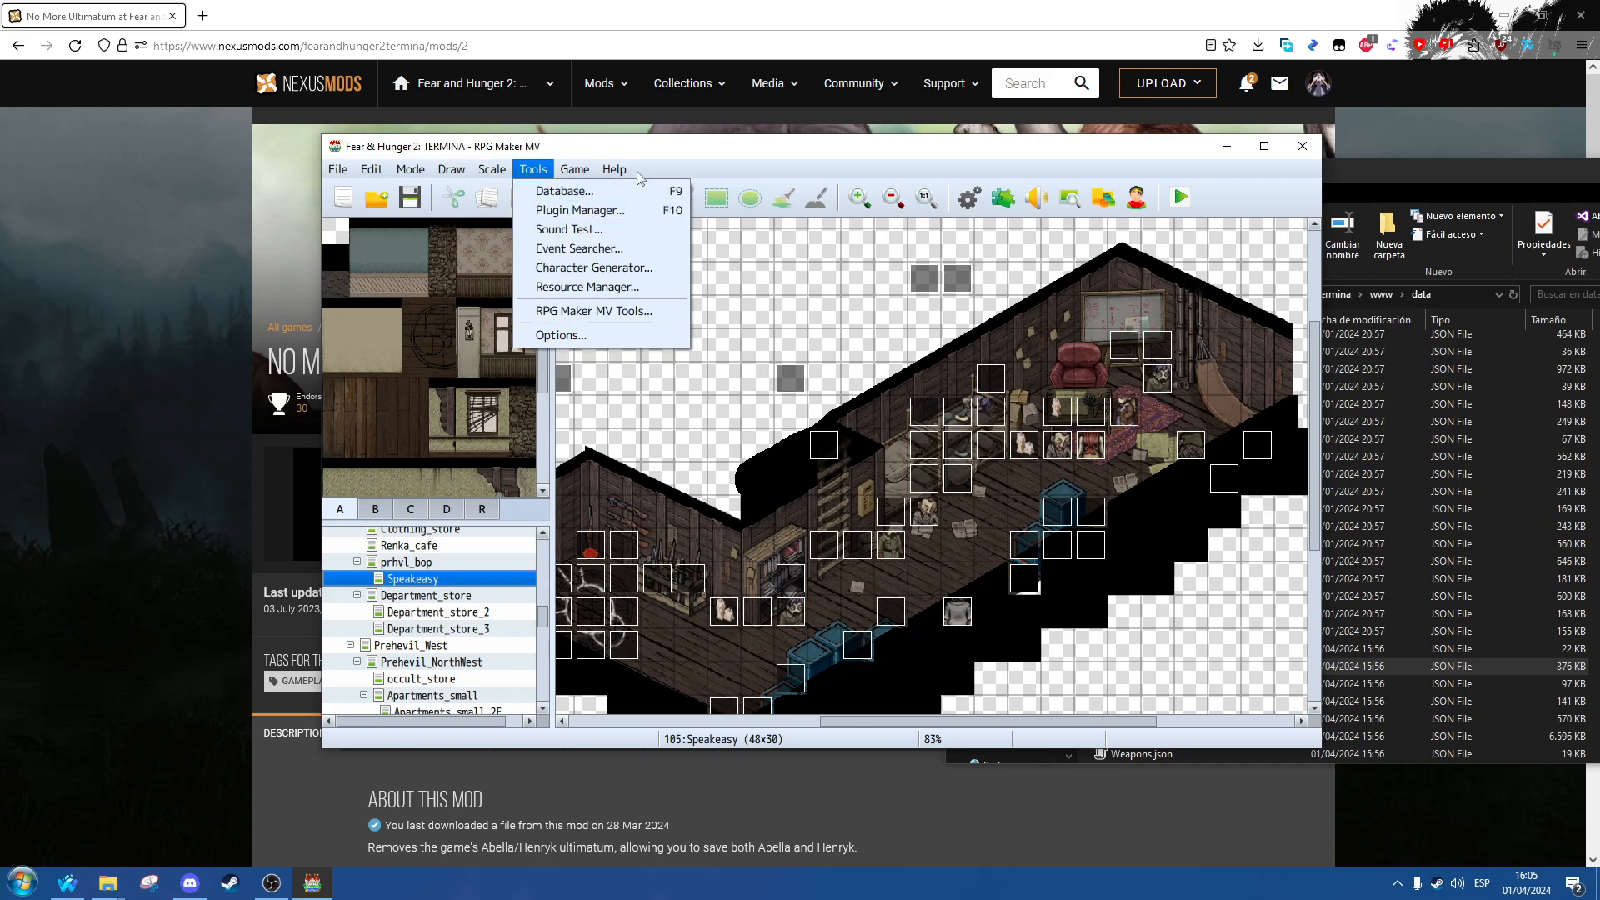
mouse_move(616, 169)
click(550, 144)
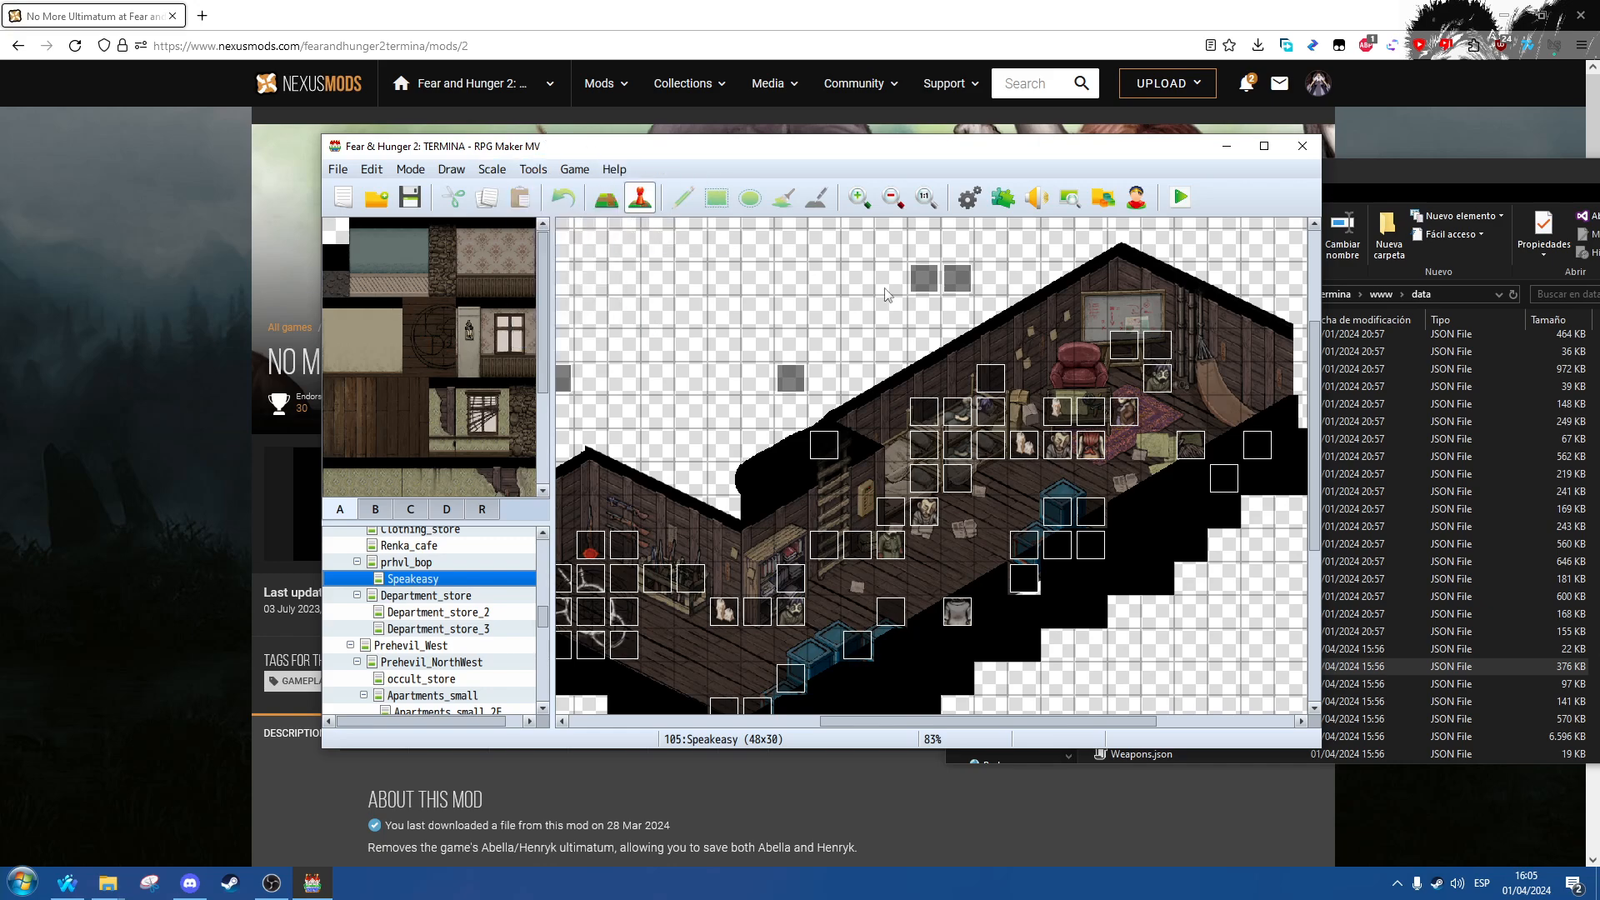
scroll(627, 476, up, 2)
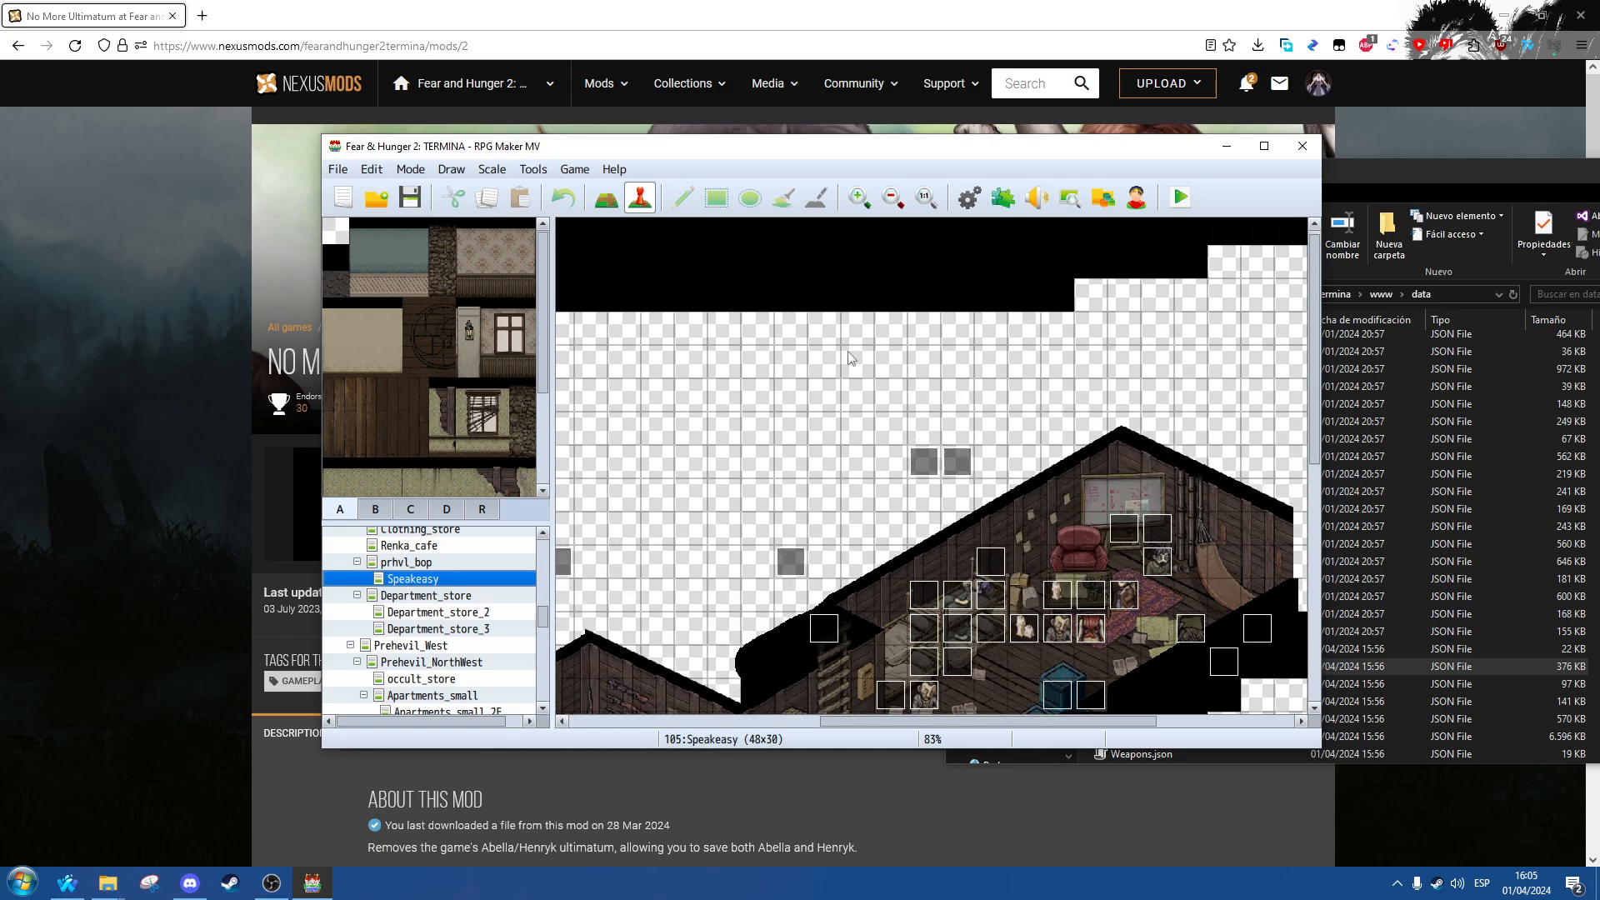
scroll(837, 335, down, 3)
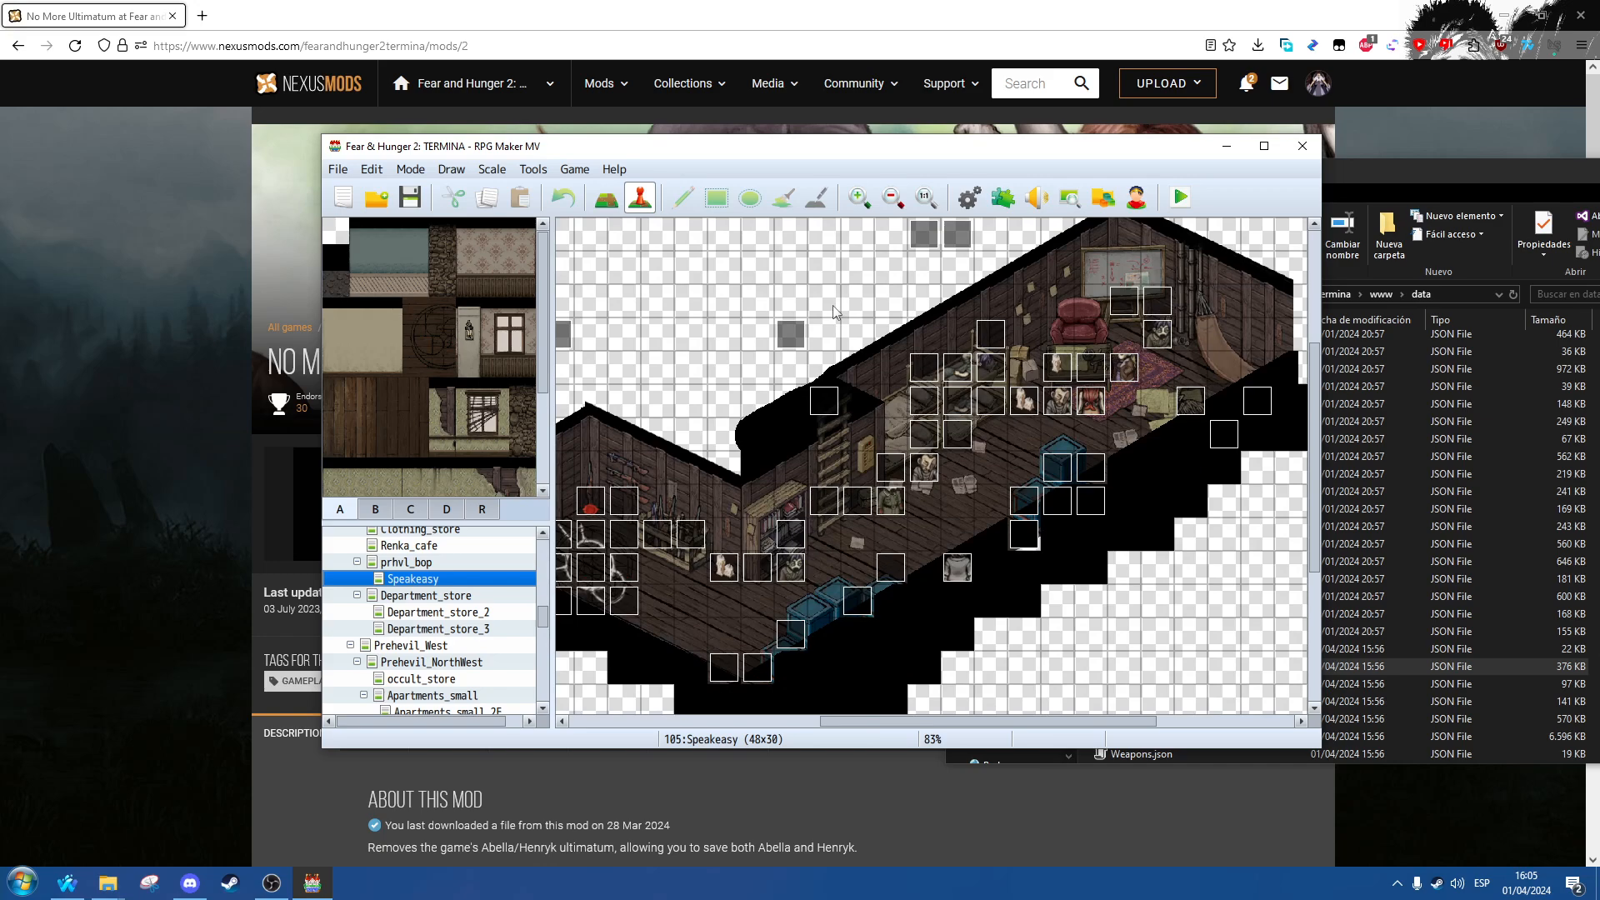
Step: Switch to the Nexus Mods page in the browser and open the full list of Fear and Hunger 2: Termina mods
click(131, 417)
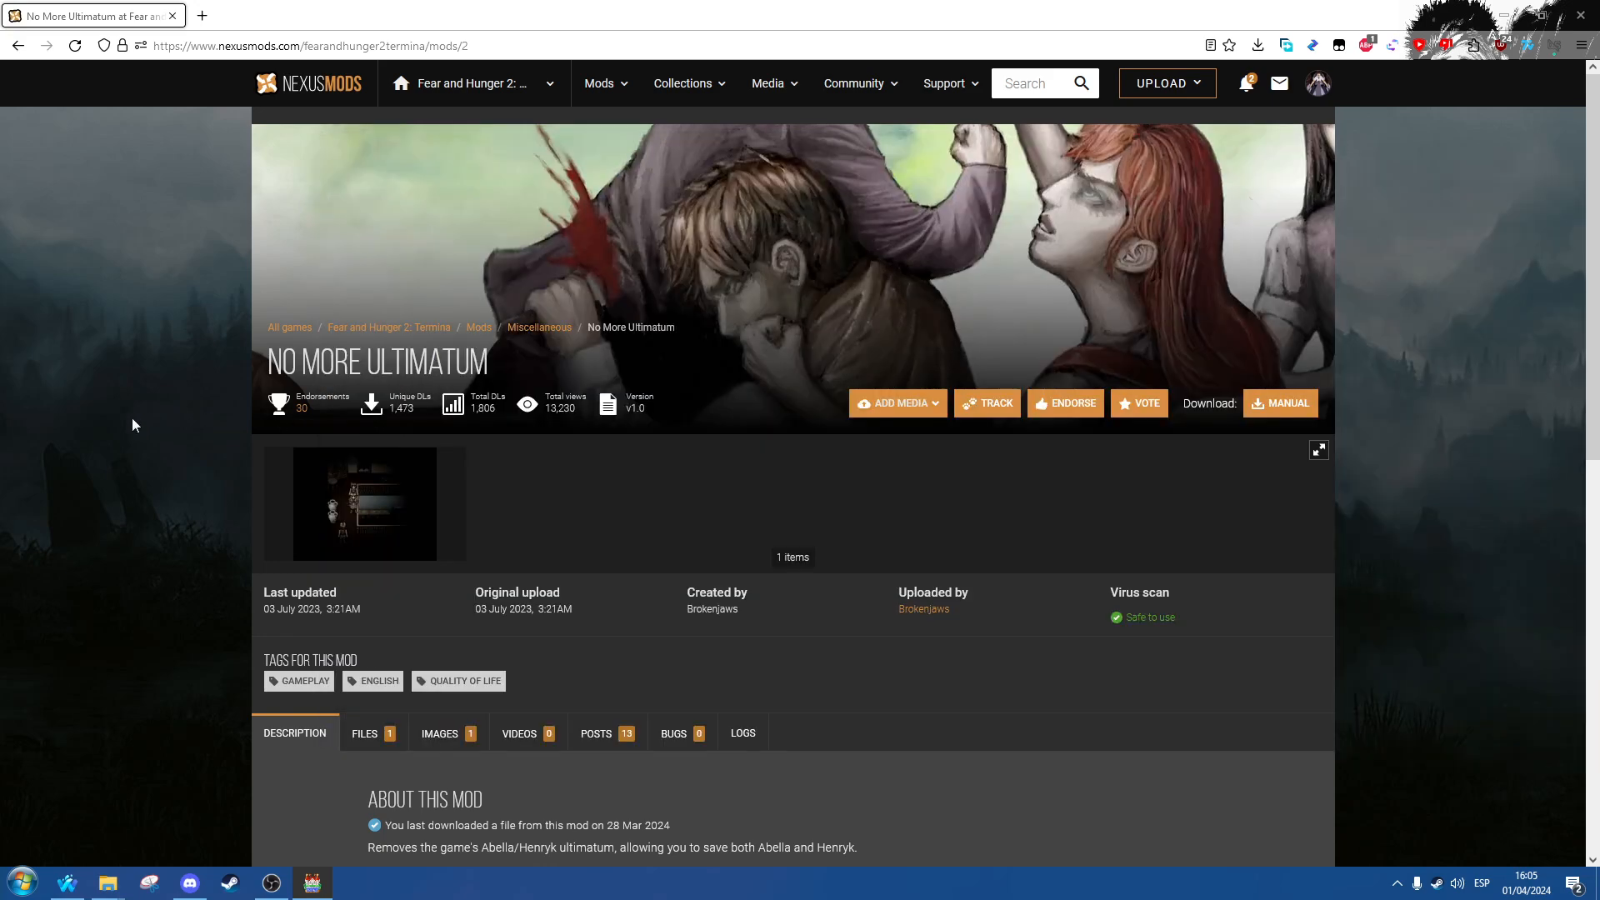
click(381, 329)
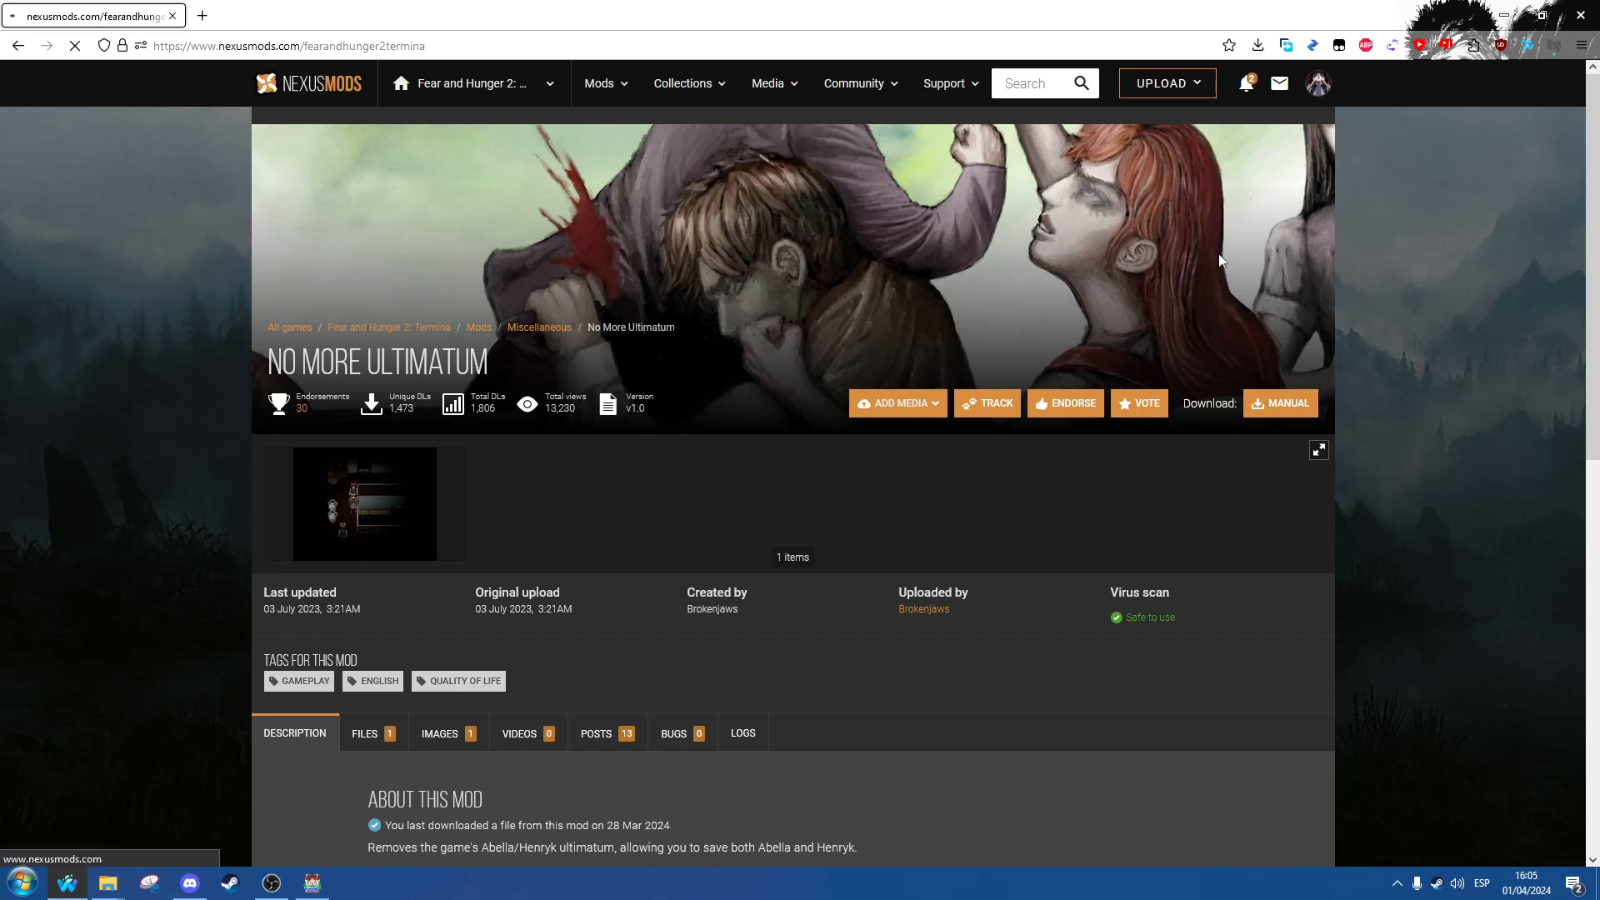
scroll(734, 613, down, 4)
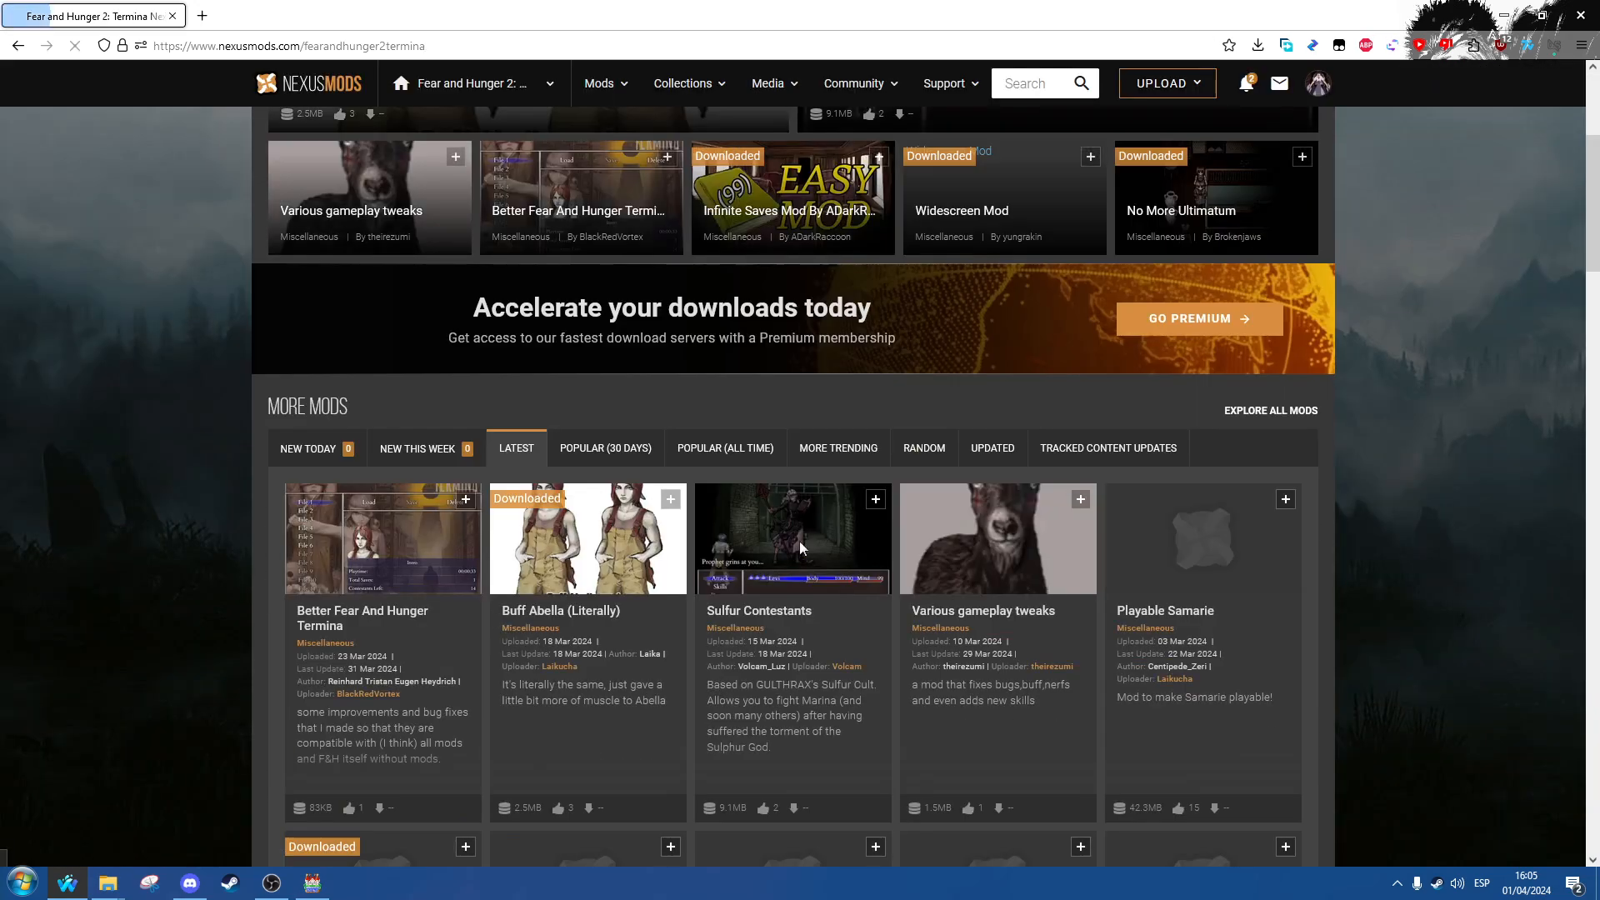
click(1262, 413)
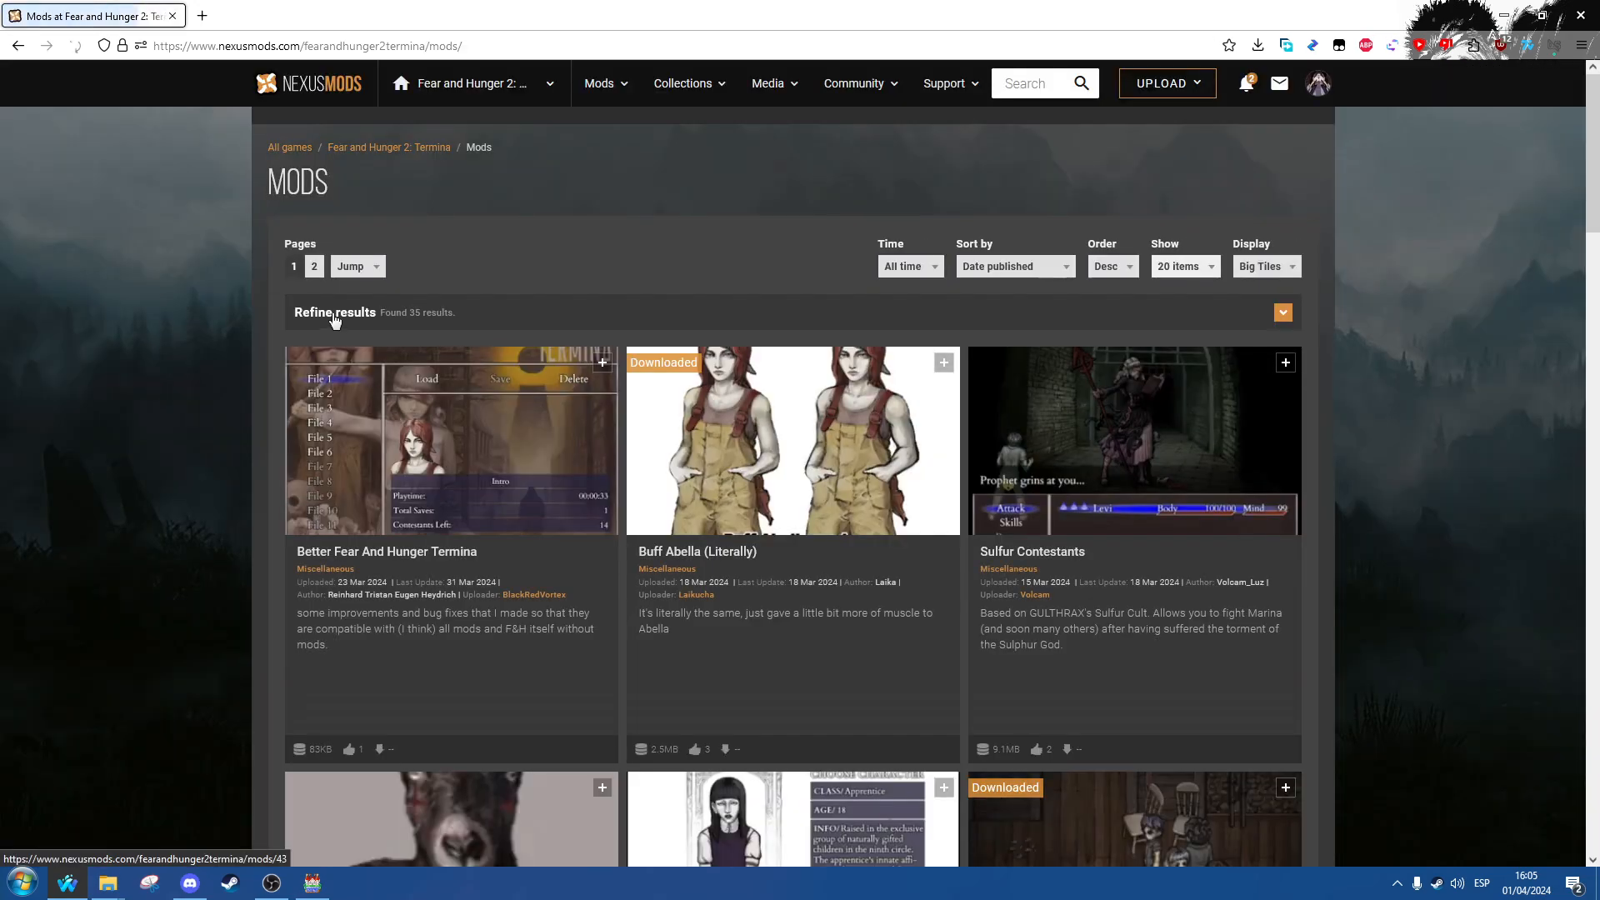
Step: Browse the Termina mod list to its end and back, pointing out the Playable Samarie mod
scroll(336, 412, down, 4)
scroll(336, 412, down, 20)
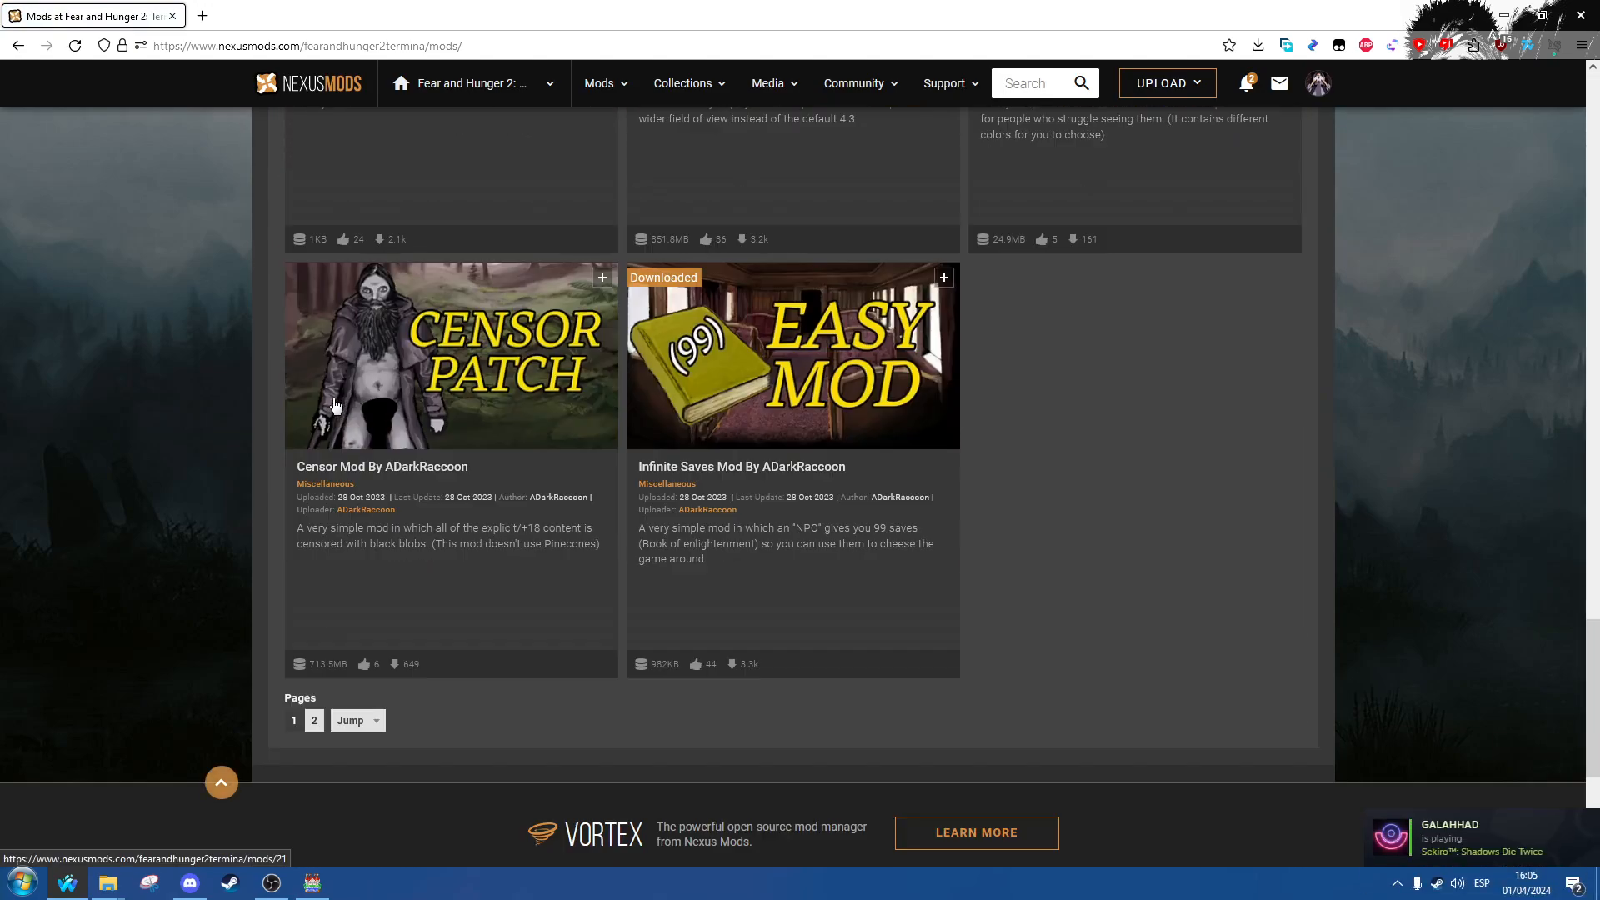
scroll(337, 387, up, 12)
scroll(400, 458, up, 10)
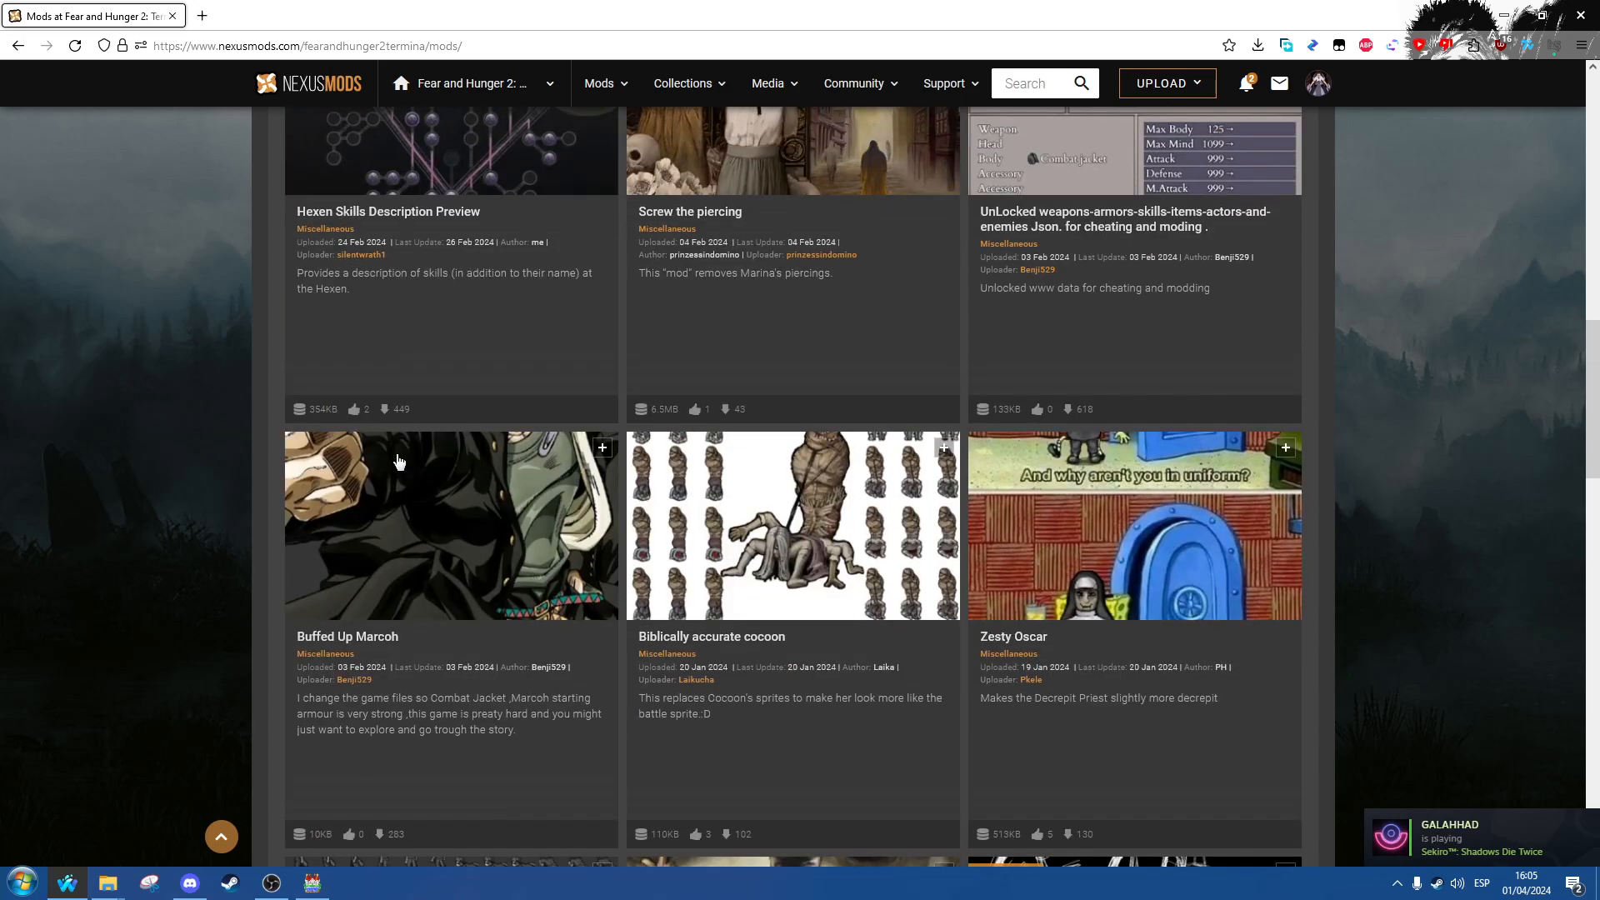
scroll(486, 511, up, 6)
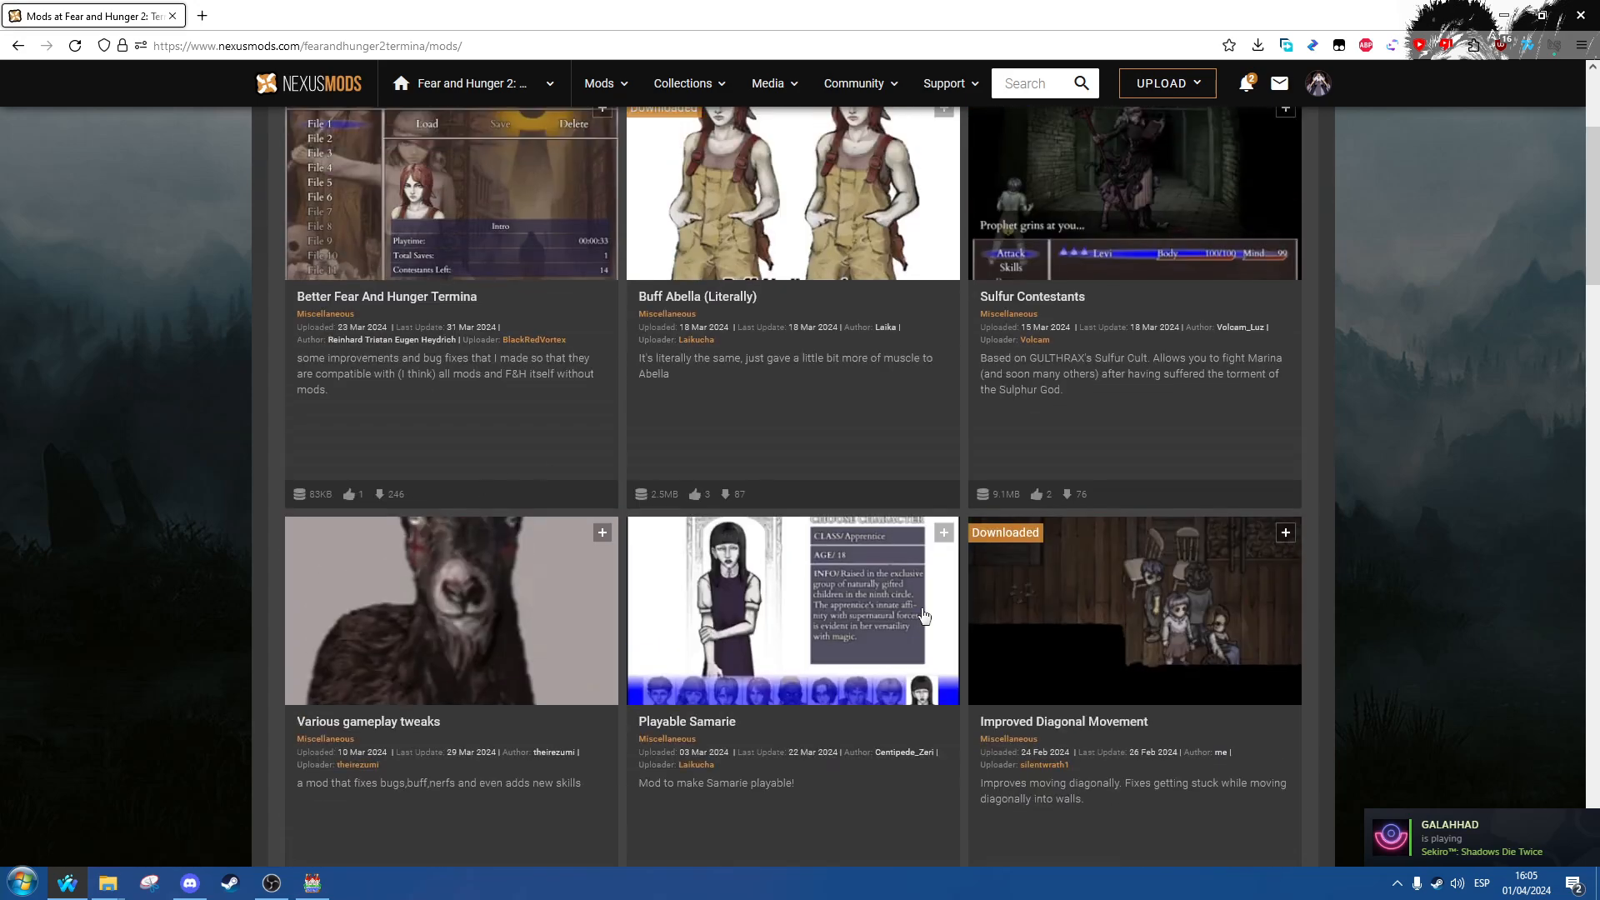
drag(633, 722, 758, 715)
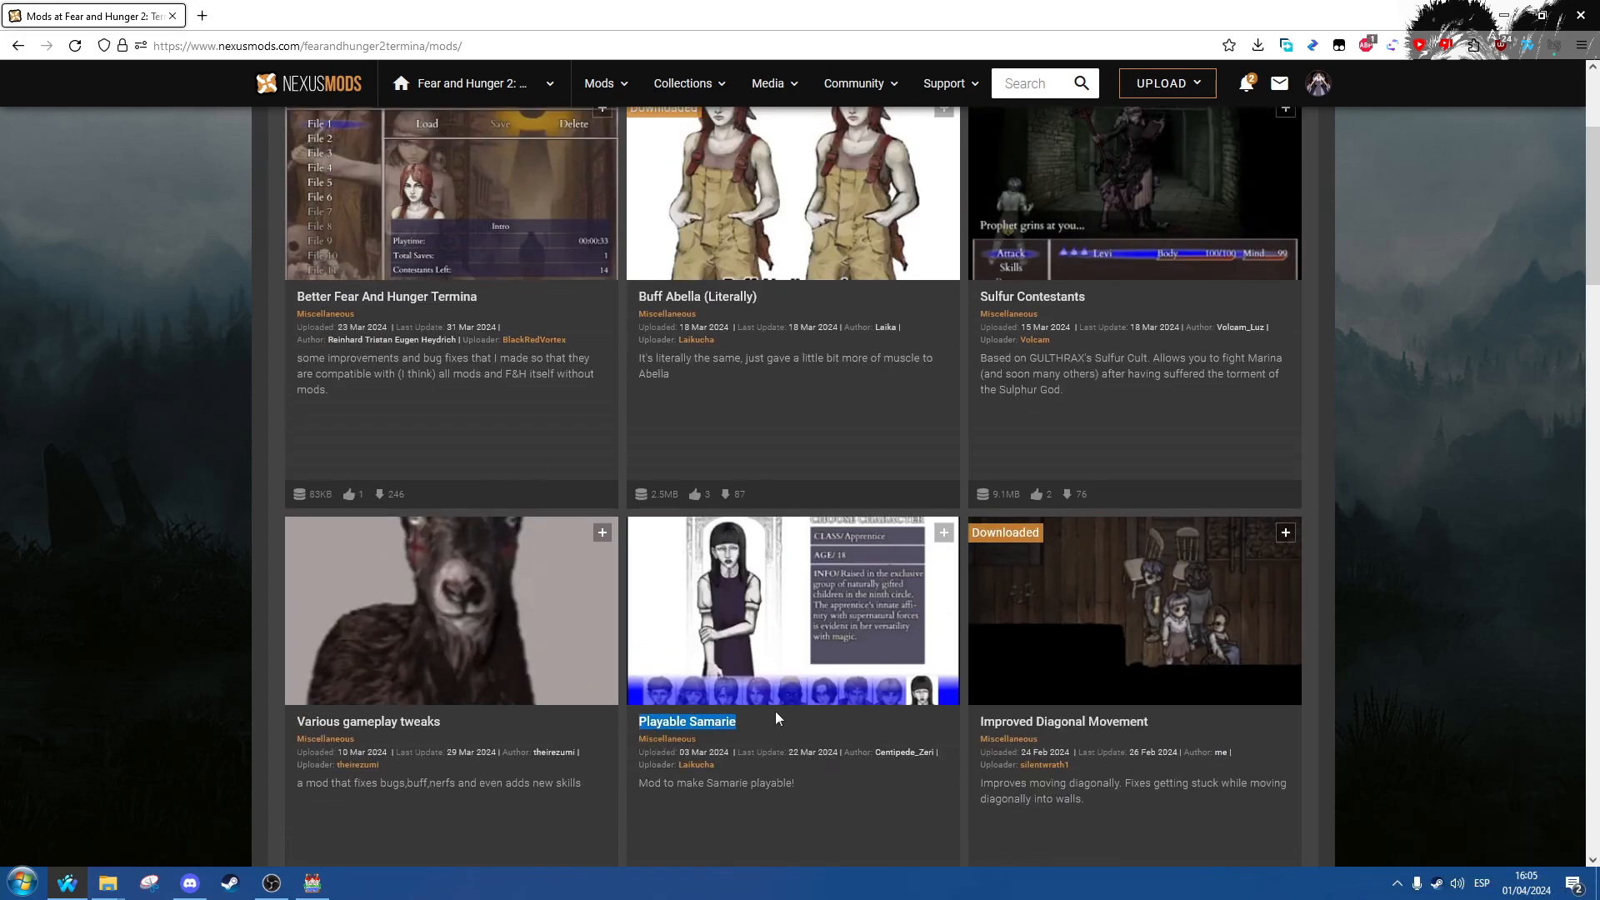
click(786, 734)
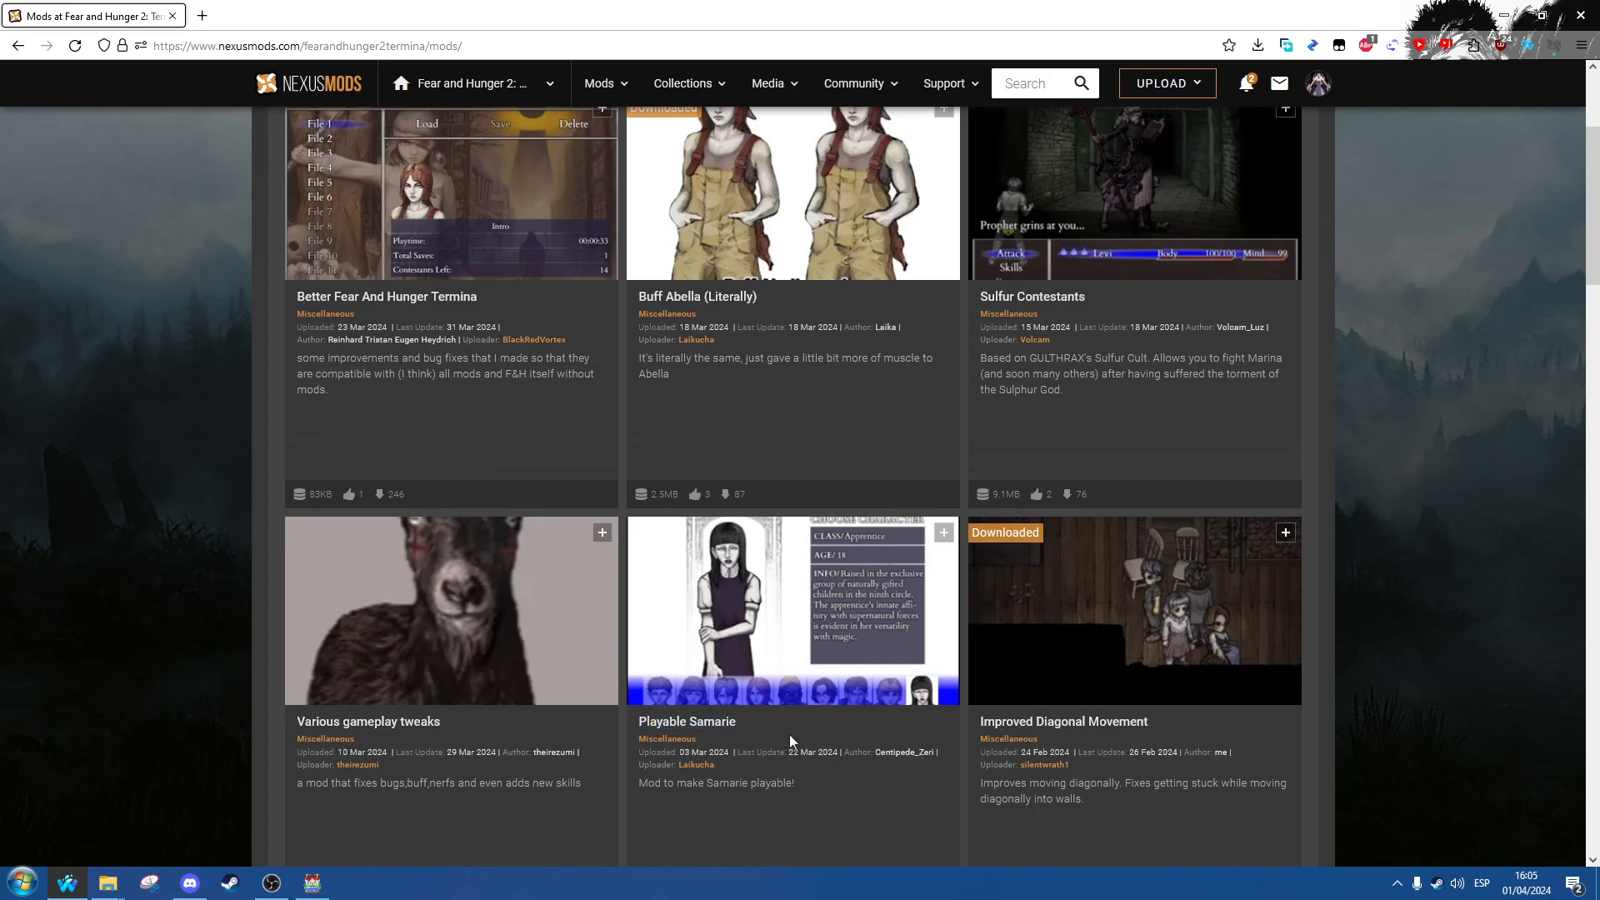
scroll(788, 733, up, 3)
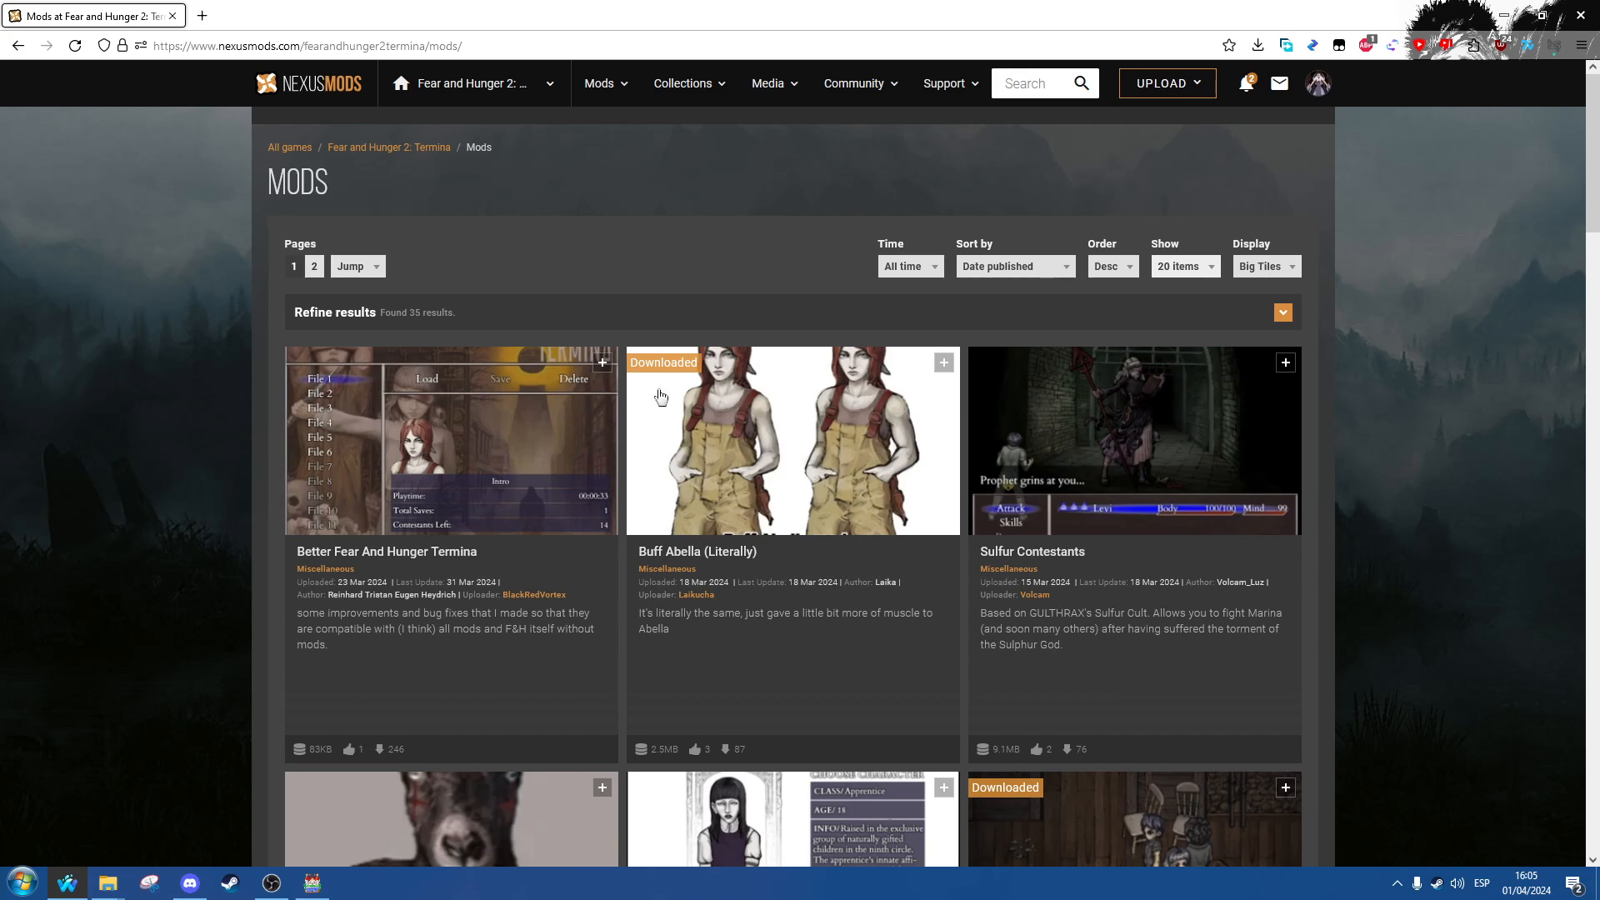
Step: Change the game to Fear and Hunger and open its full list of mods
click(553, 92)
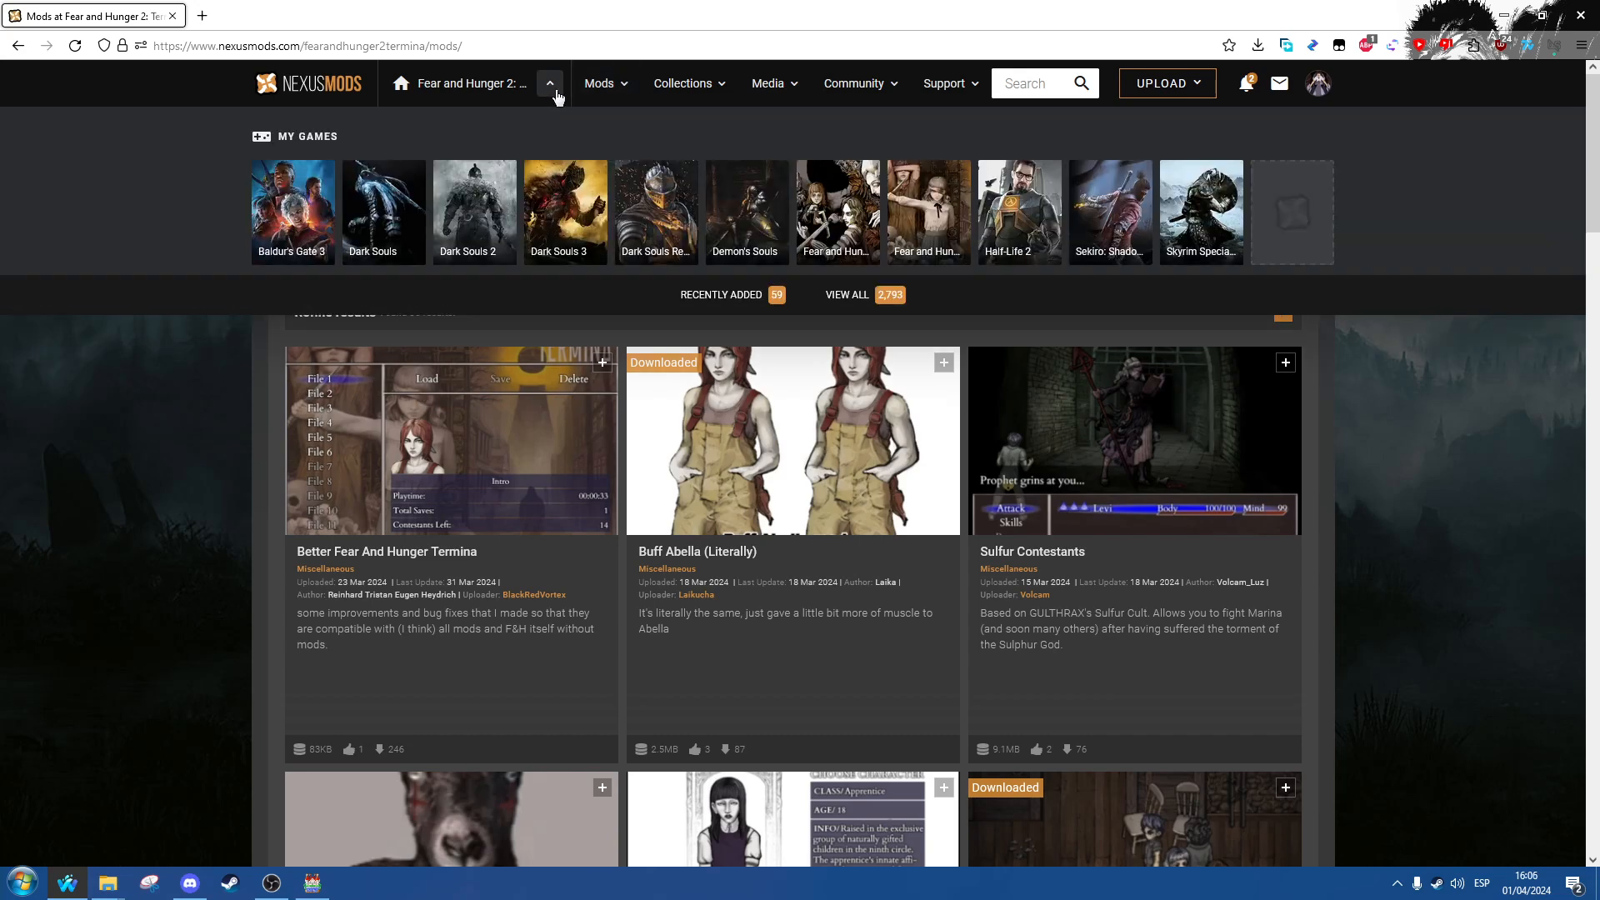
click(812, 209)
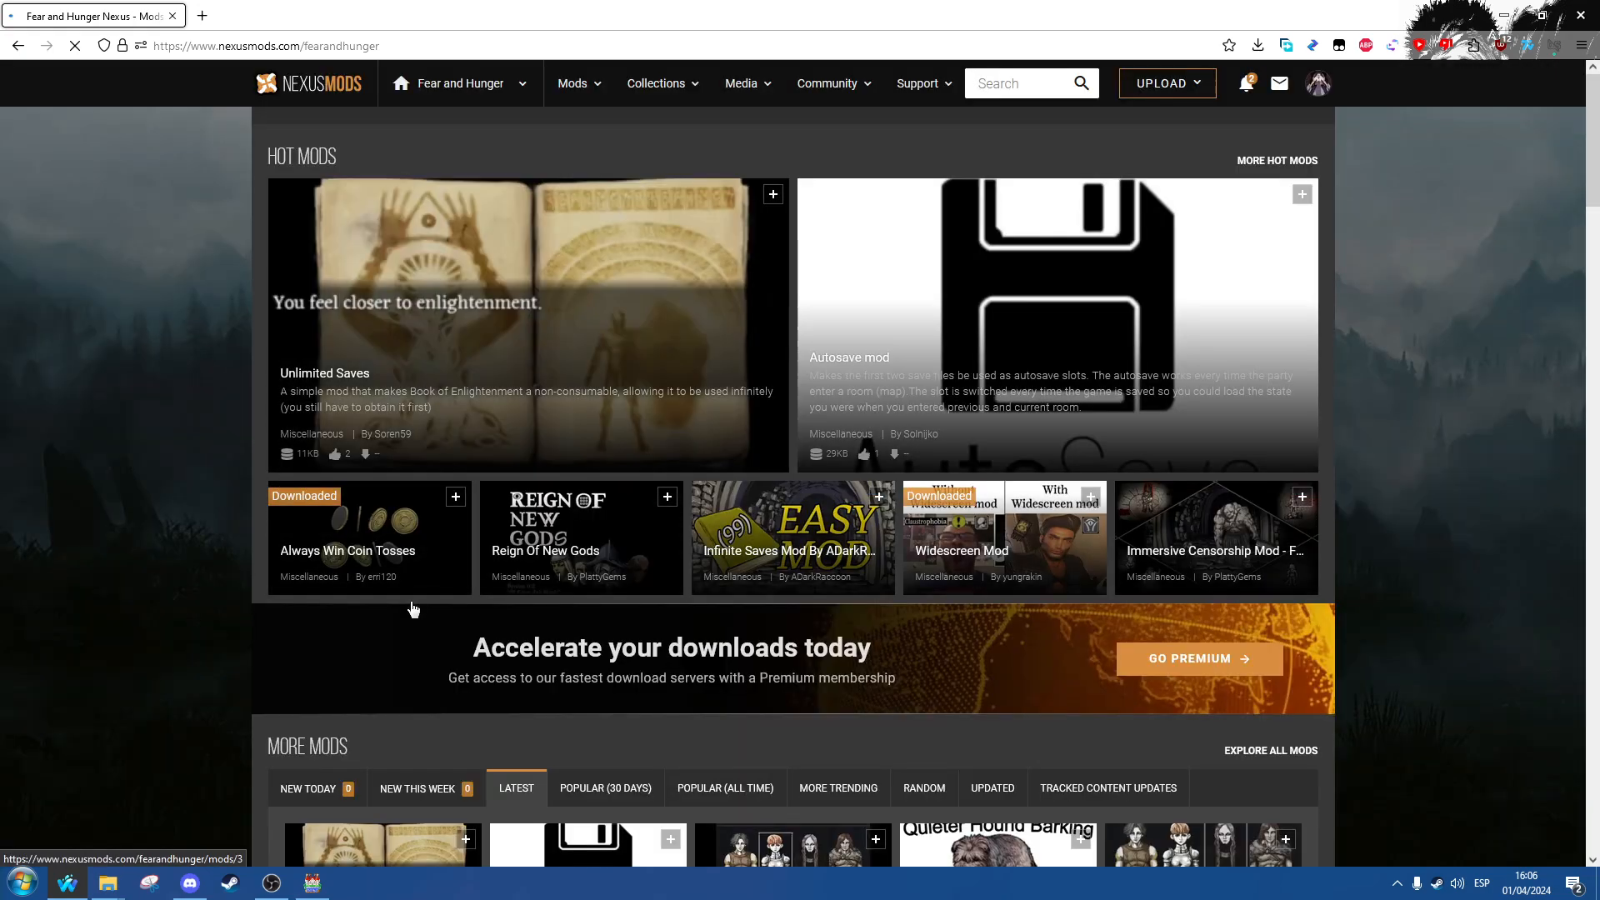
click(1242, 750)
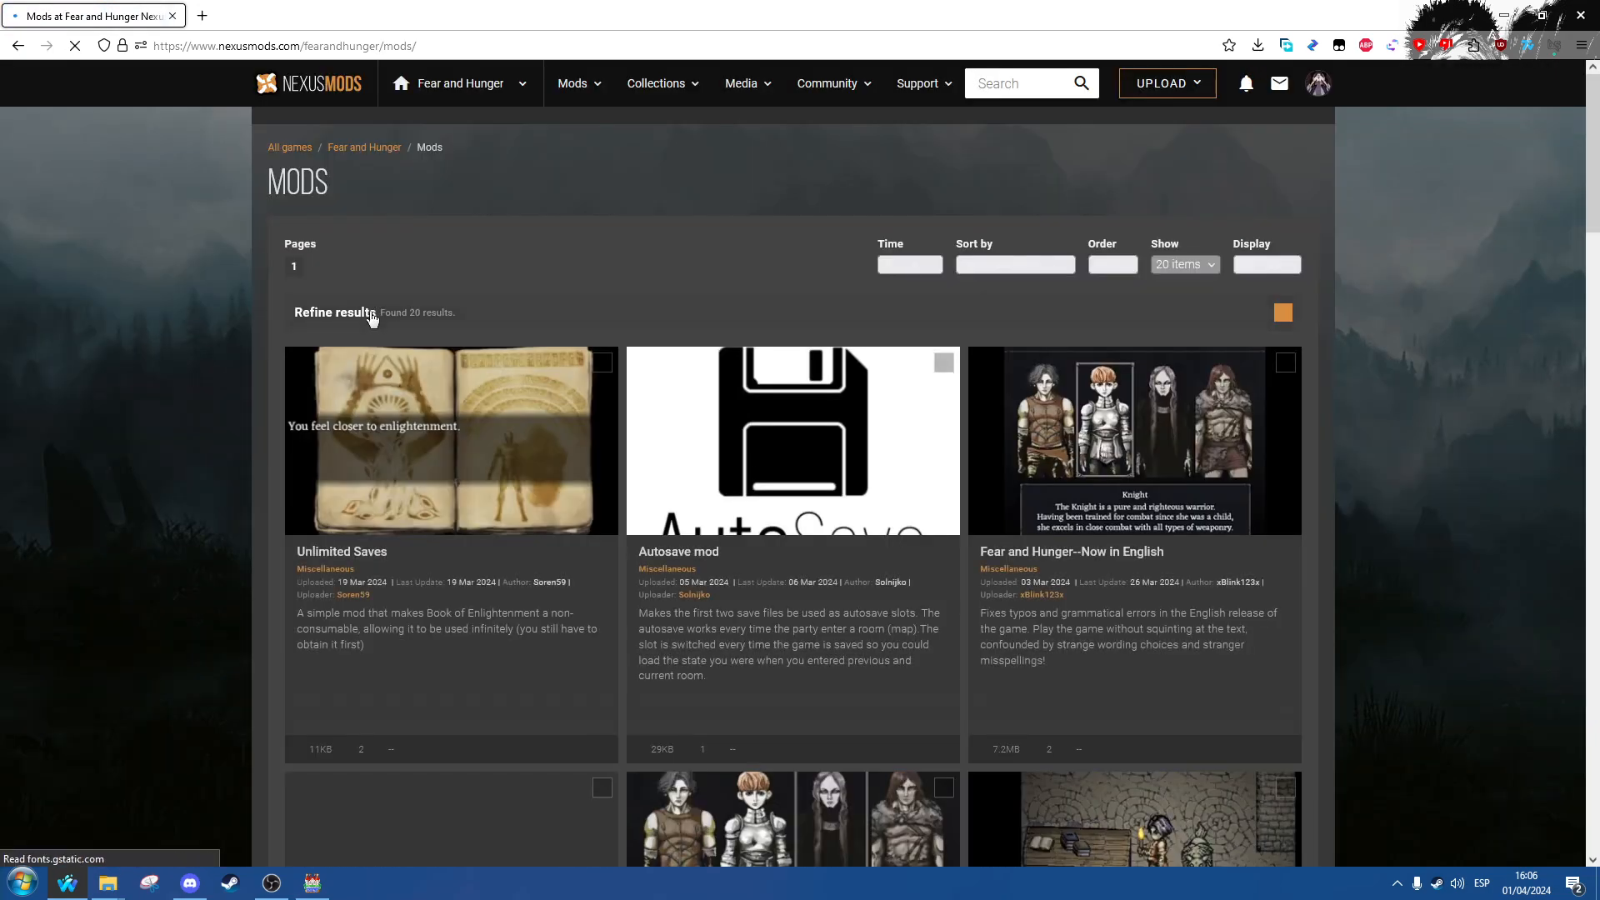
drag(288, 265, 262, 279)
Step: Look through the mods offered for the first Fear and Hunger, and return to the Speakeasy map in RPG Maker MV
scroll(263, 293, down, 20)
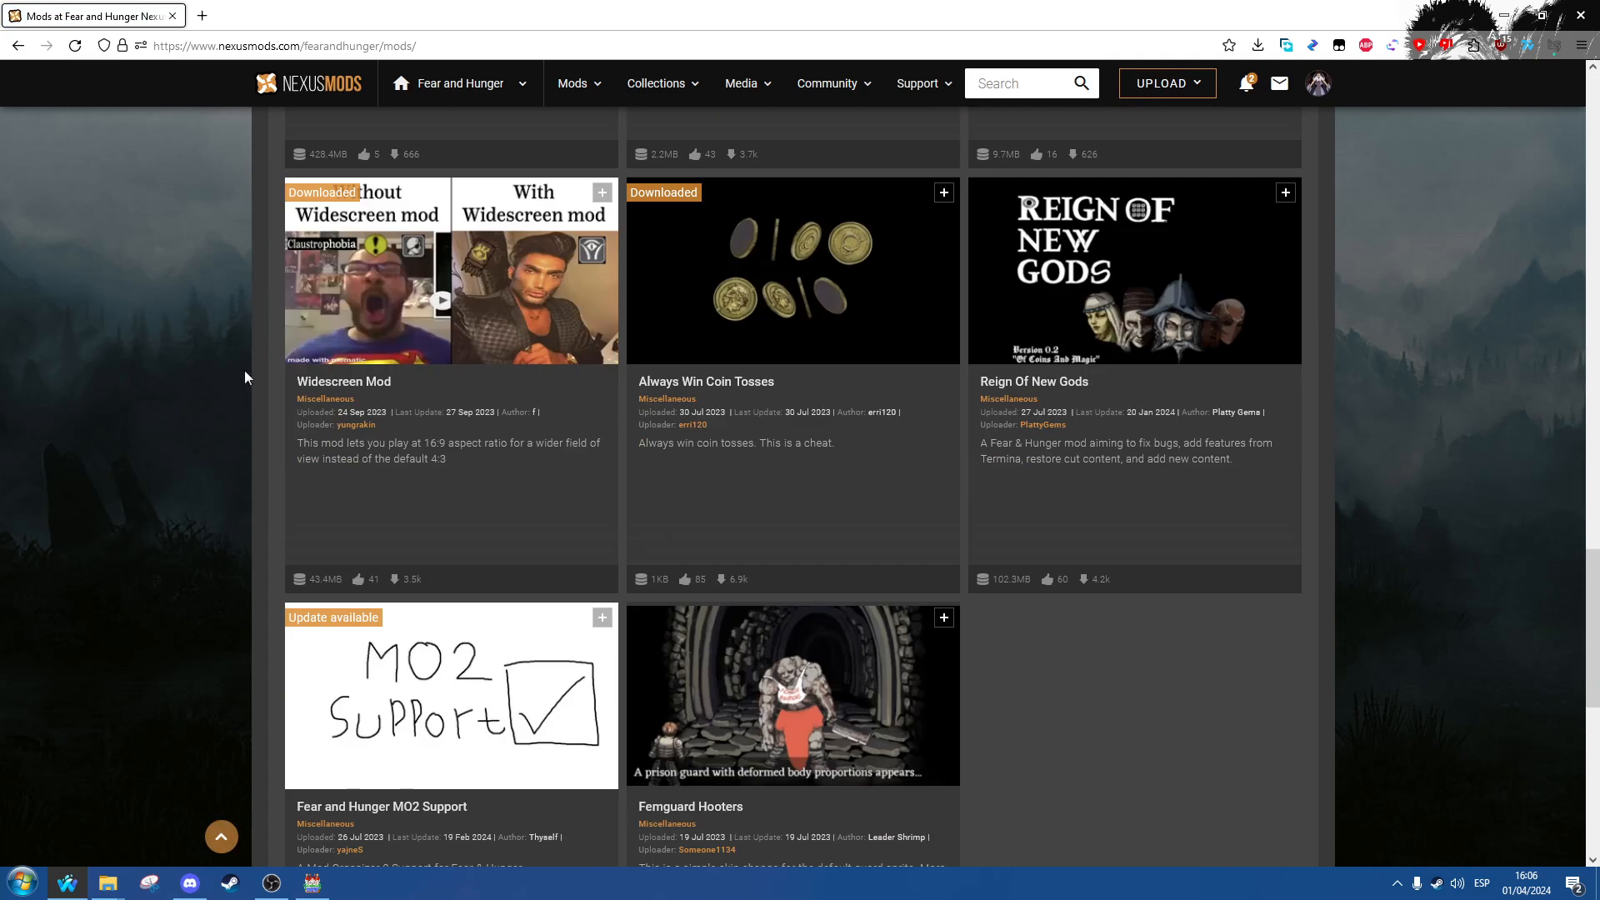
scroll(237, 392, up, 5)
scroll(225, 421, up, 1)
scroll(229, 425, up, 19)
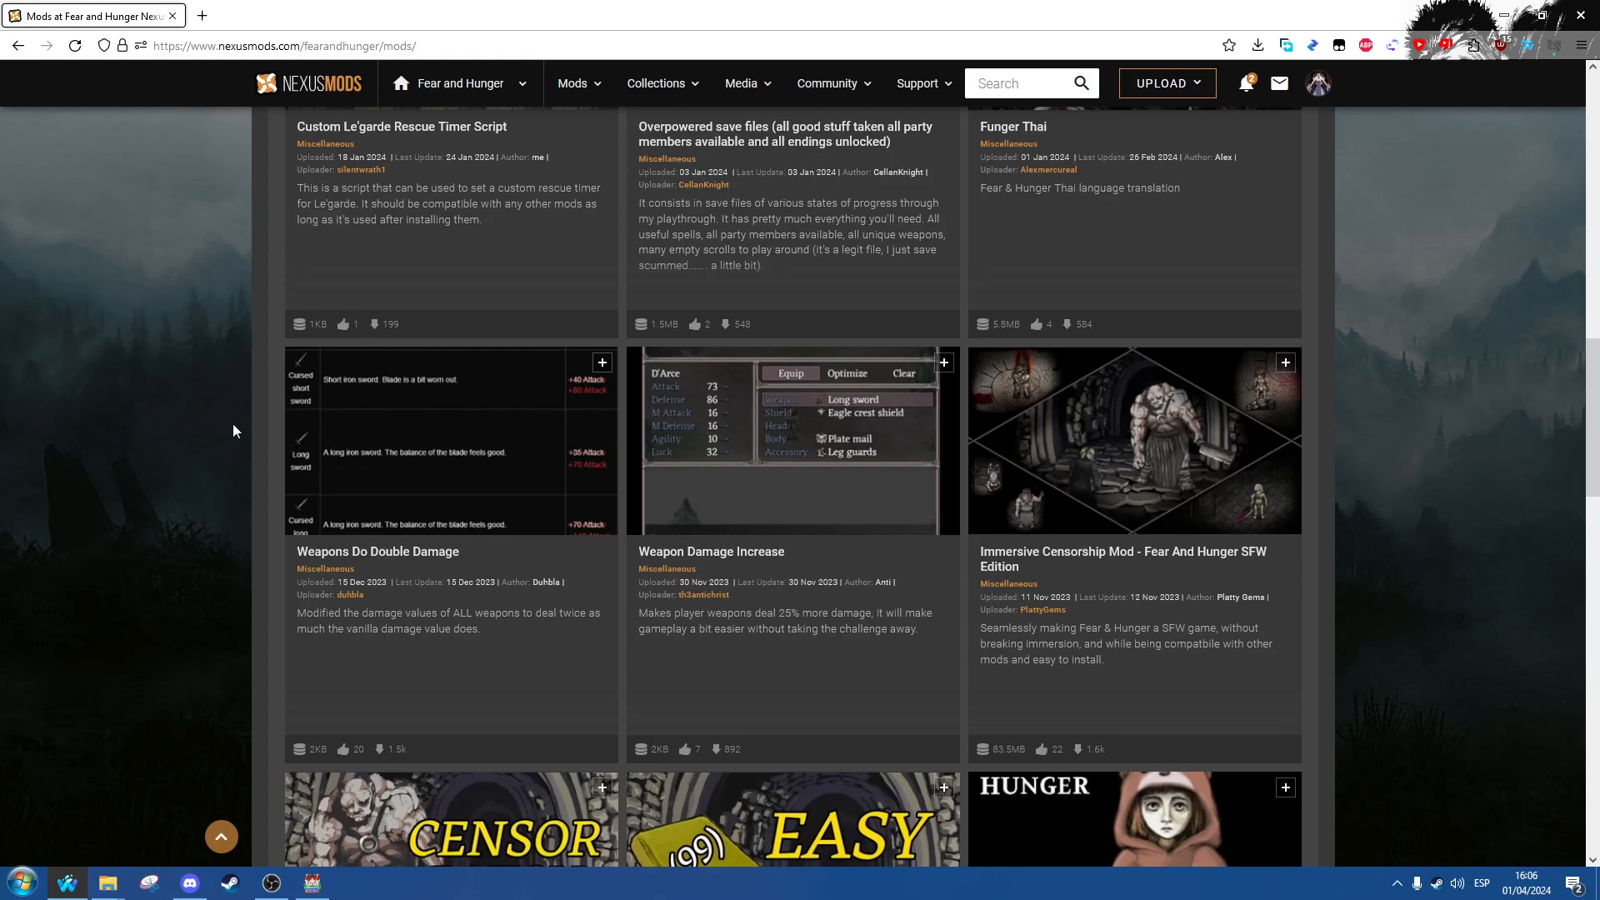
scroll(304, 478, up, 2)
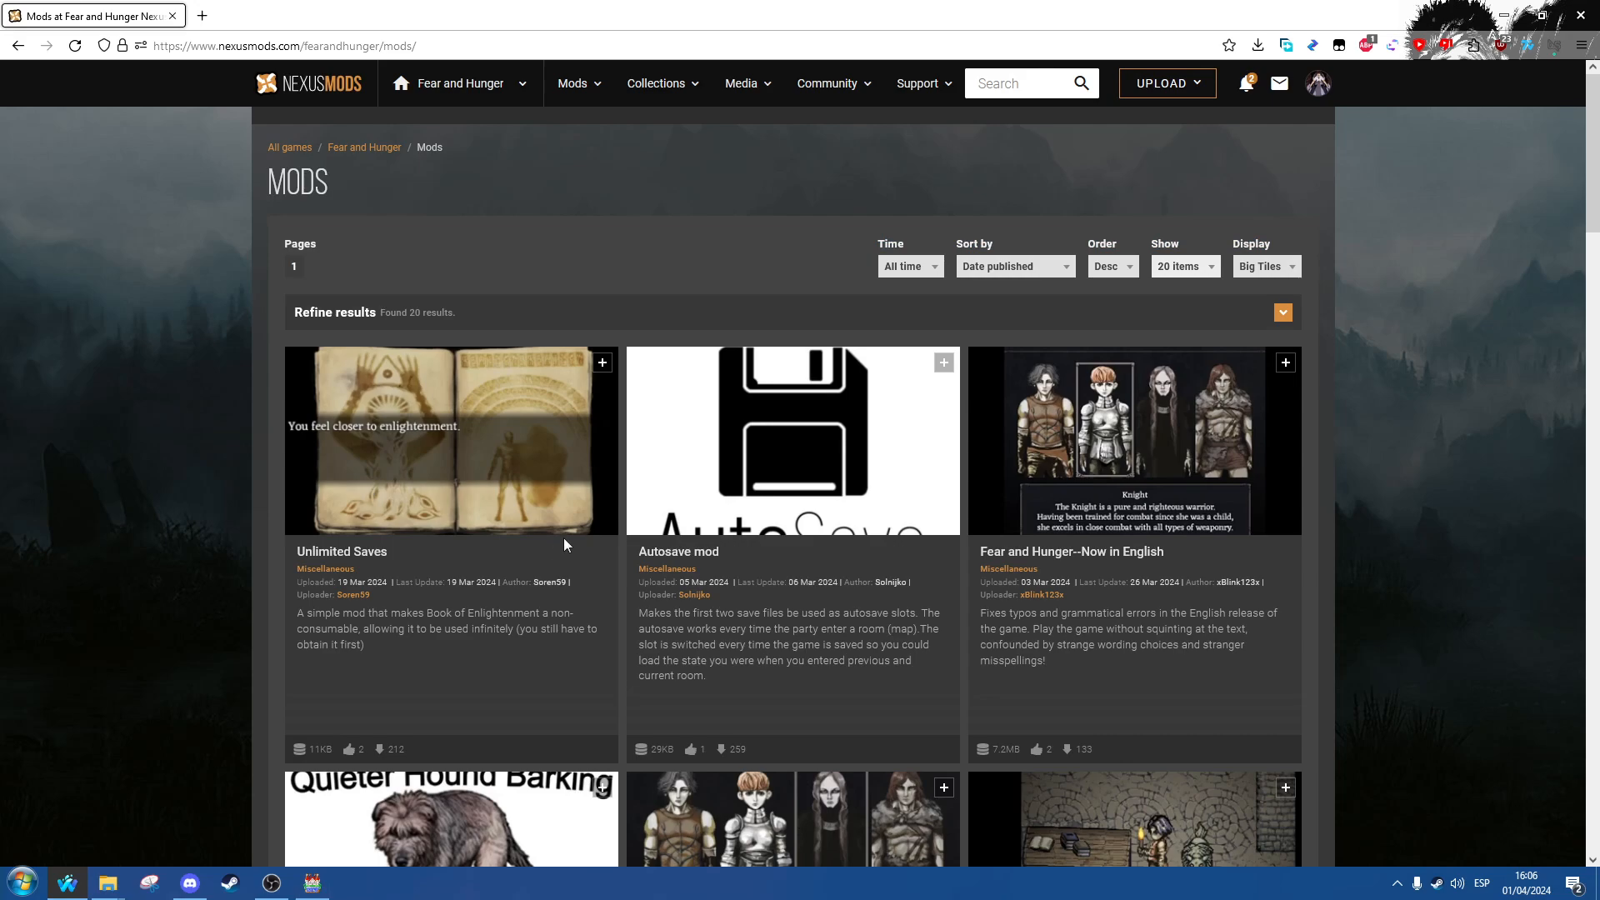
scroll(563, 538, down, 5)
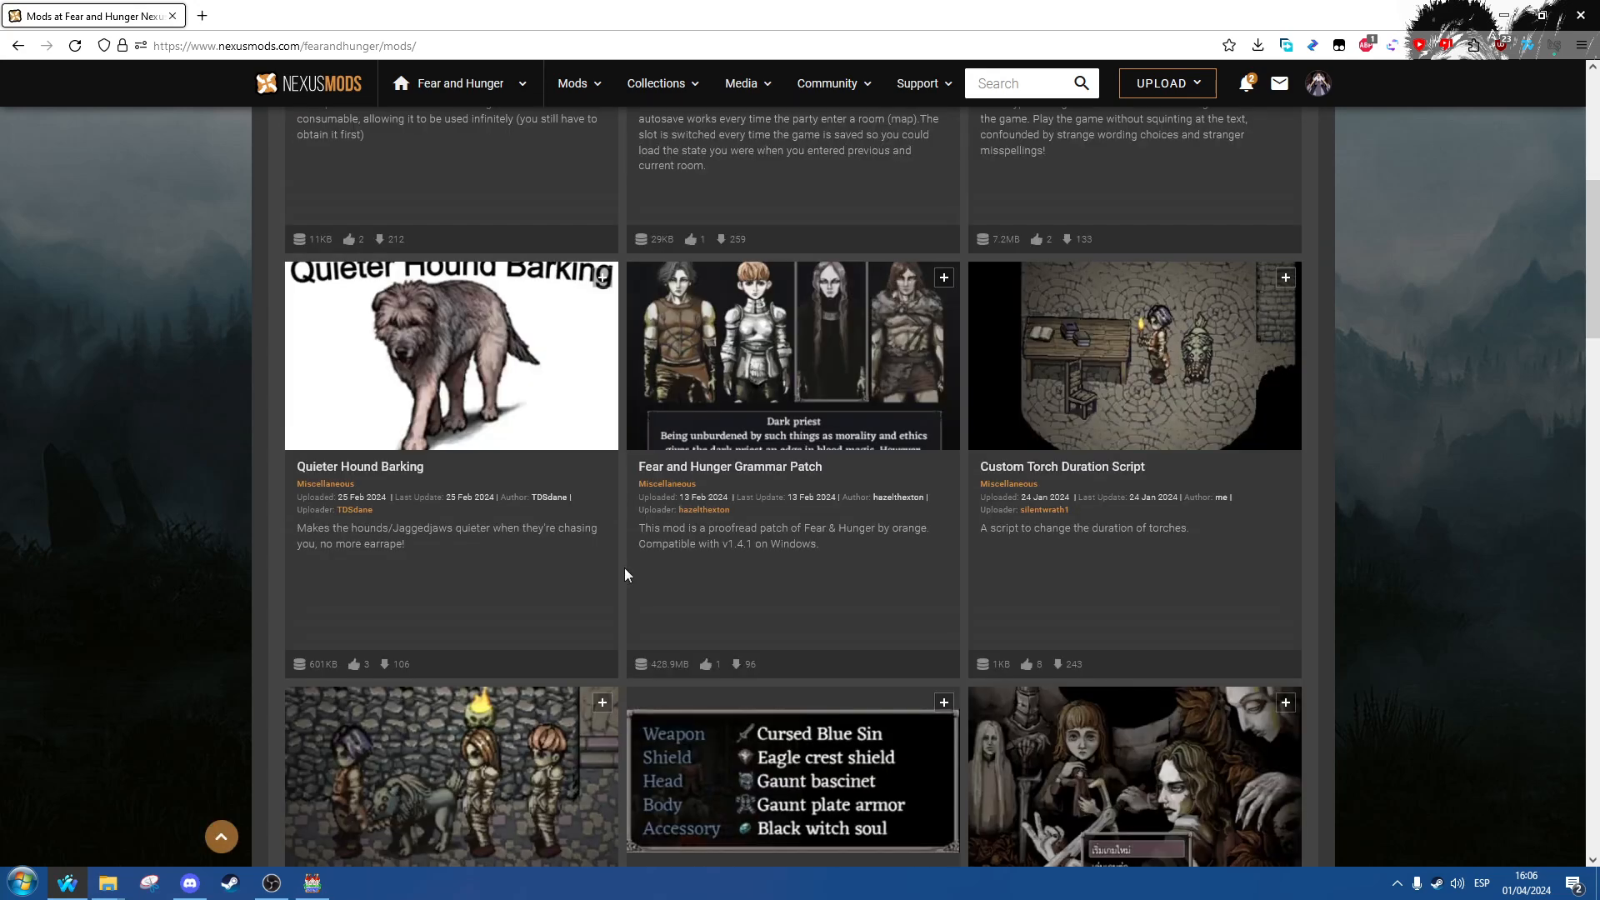
click(312, 883)
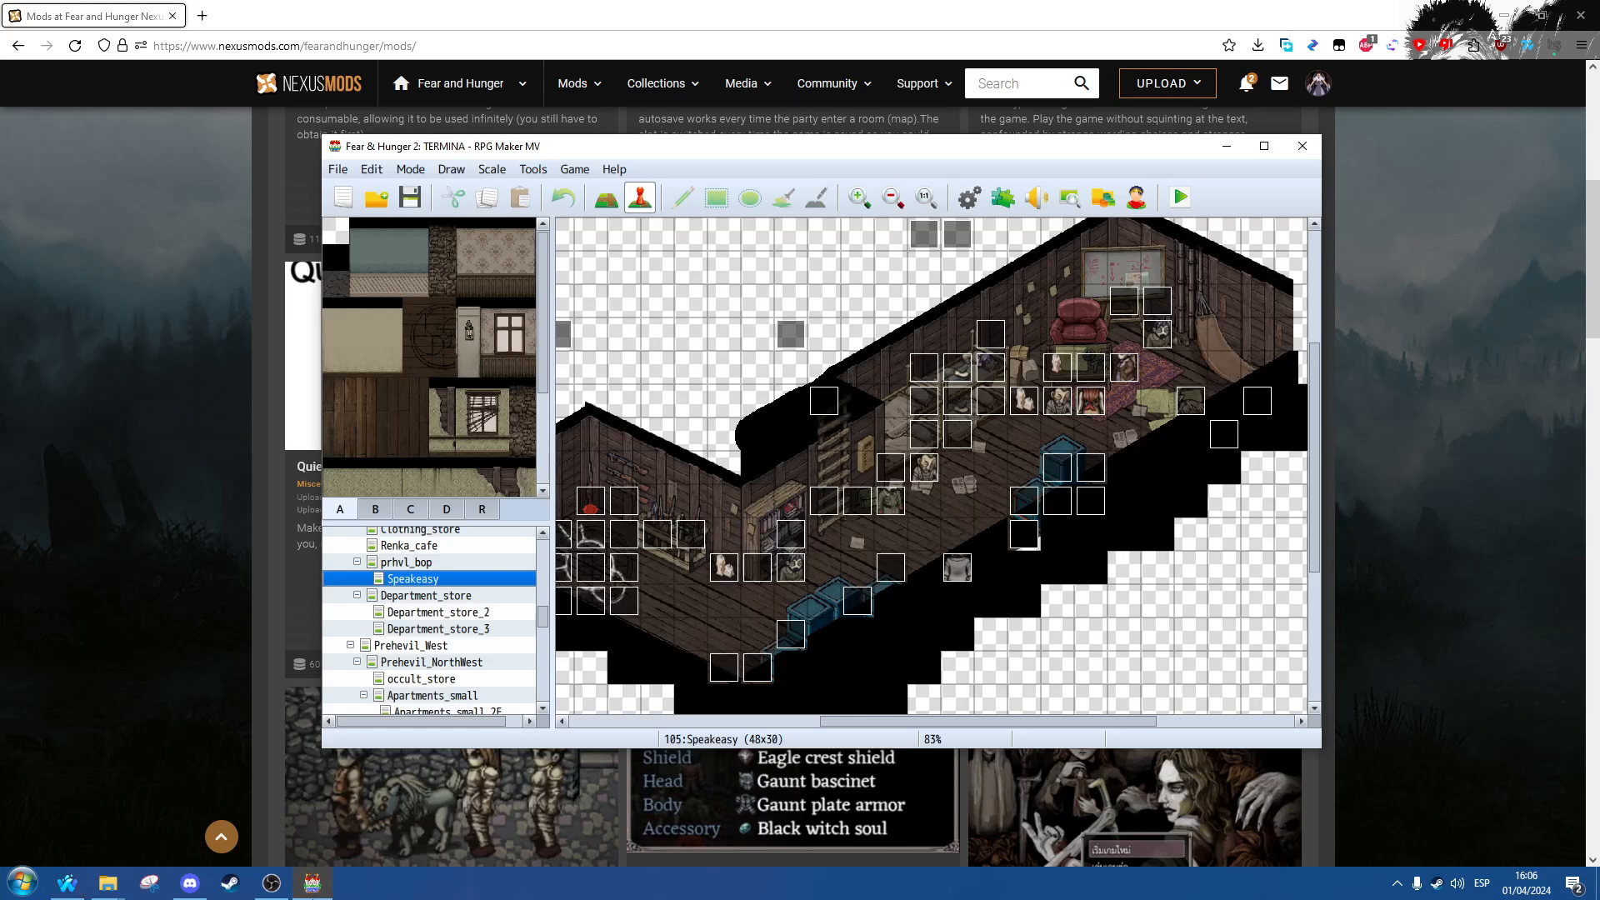